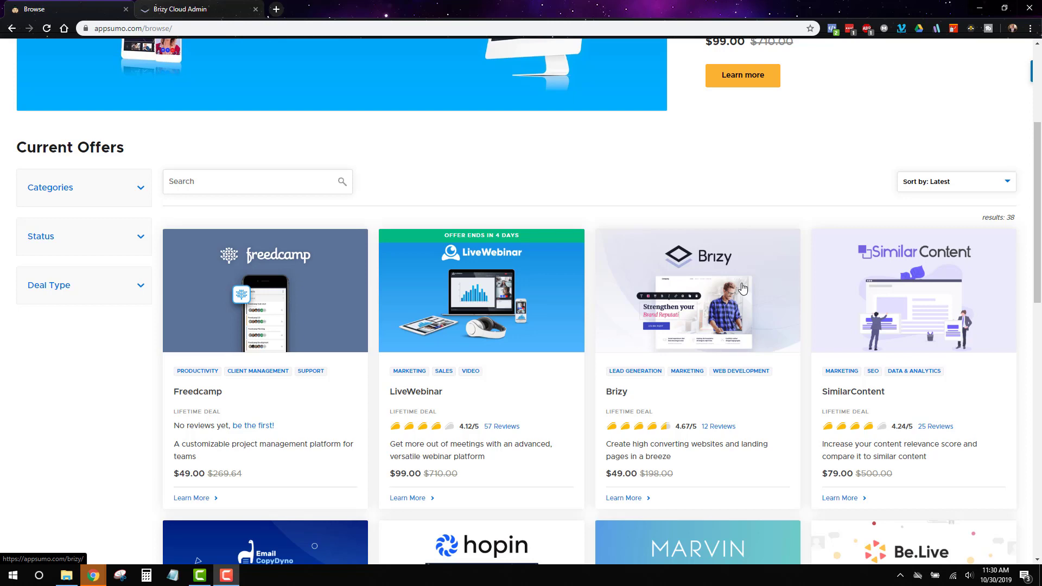
# Step: Open the Brizy lifetime deal from AppSumo's current offers
pyautogui.scroll(4, 742, 287)
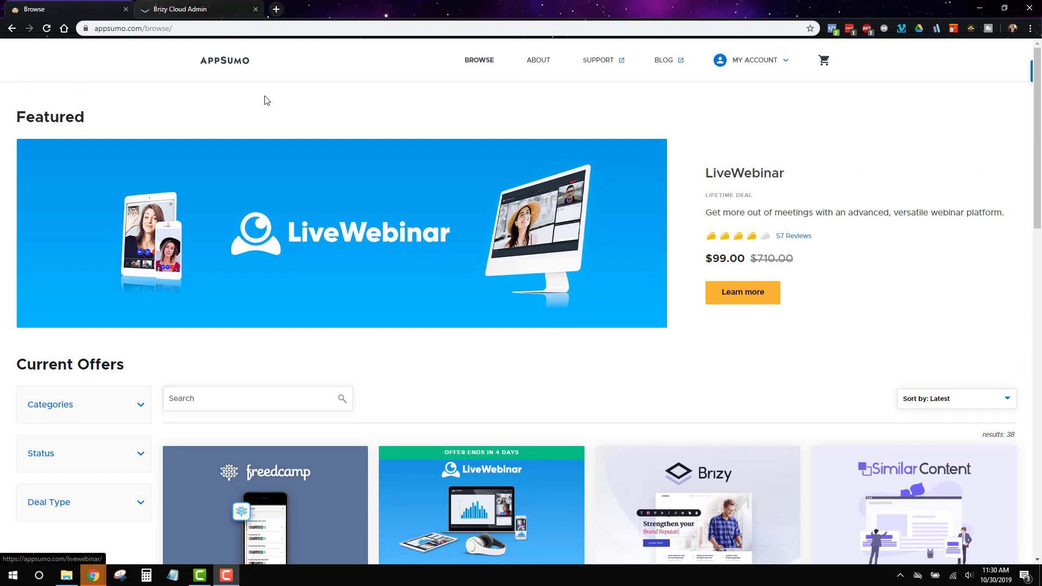
pyautogui.scroll(-3, 543, 299)
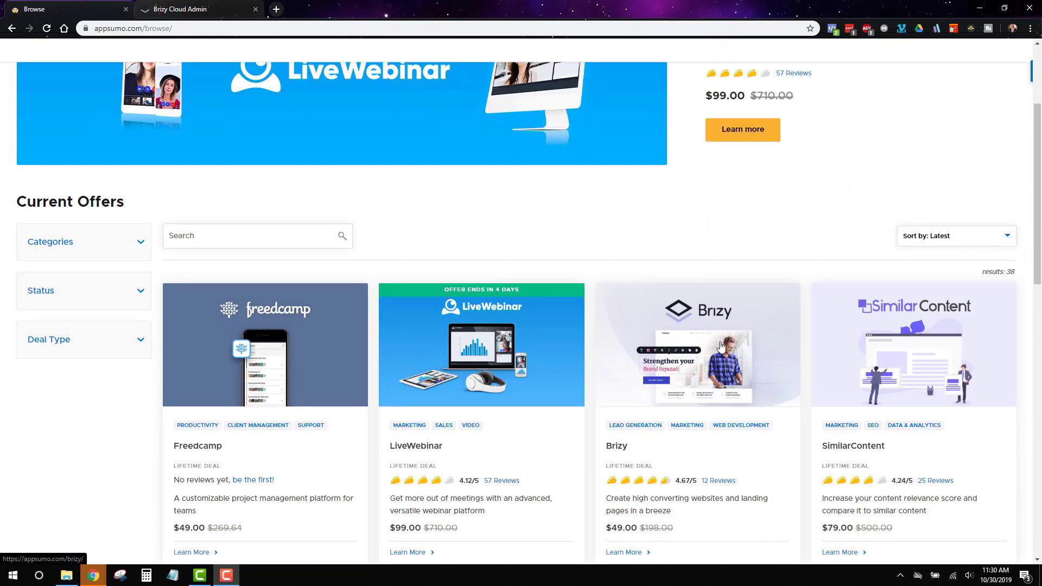
pyautogui.click(721, 342)
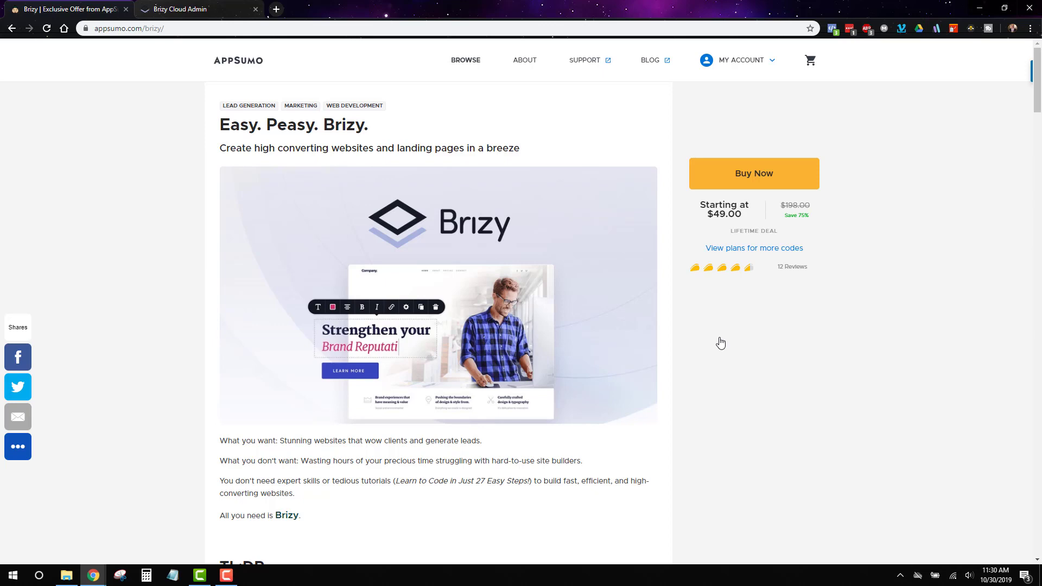
# Step: Examine the Brizy offer page, from the summary and integrations through the template library and coming-soon features to the plan comparison
pyautogui.scroll(-3, 694, 377)
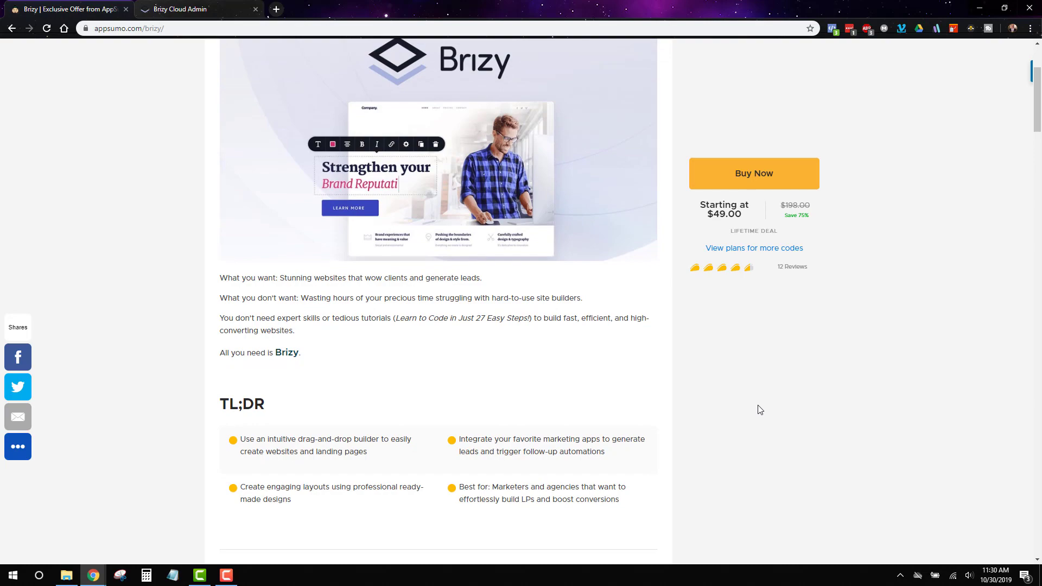
pyautogui.scroll(-20, 760, 410)
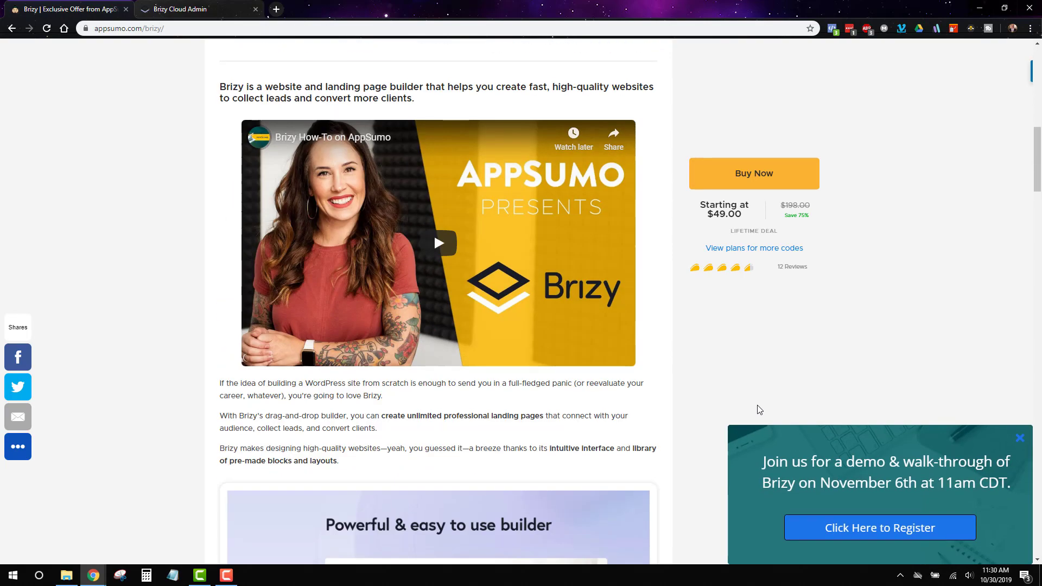
pyautogui.scroll(-5, 761, 409)
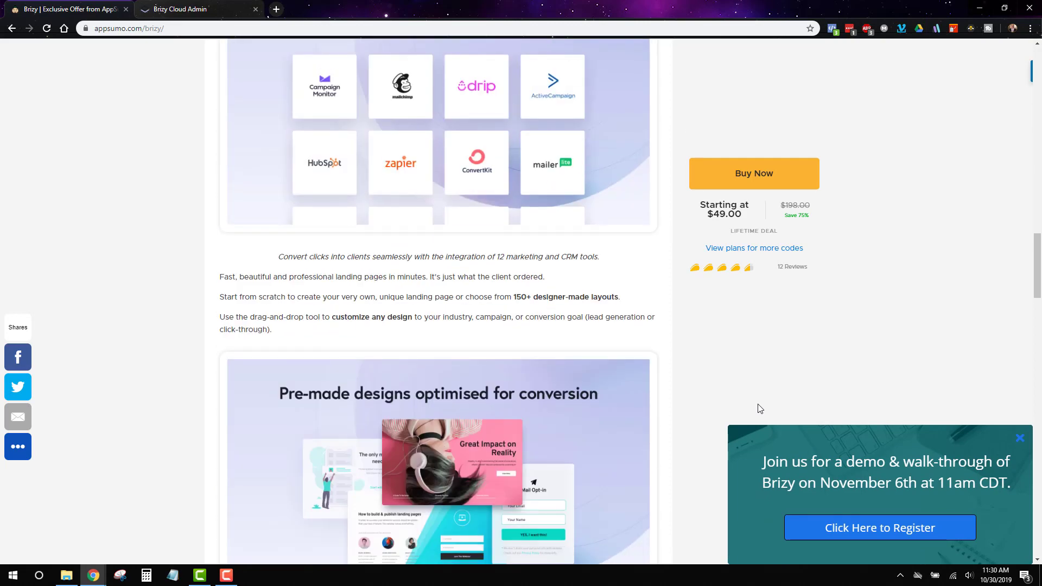
pyautogui.scroll(2, 760, 409)
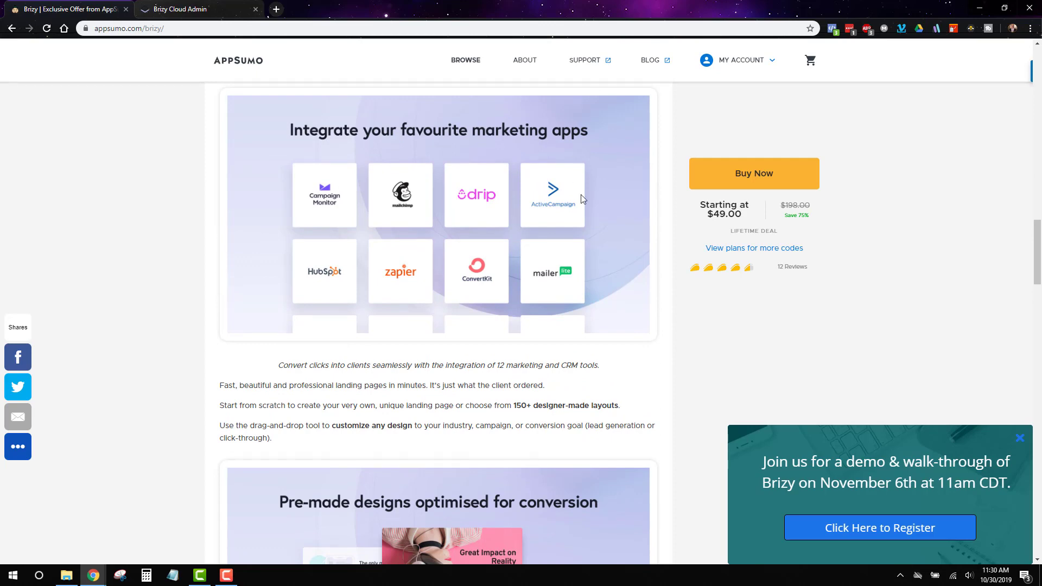
pyautogui.scroll(-5, 567, 294)
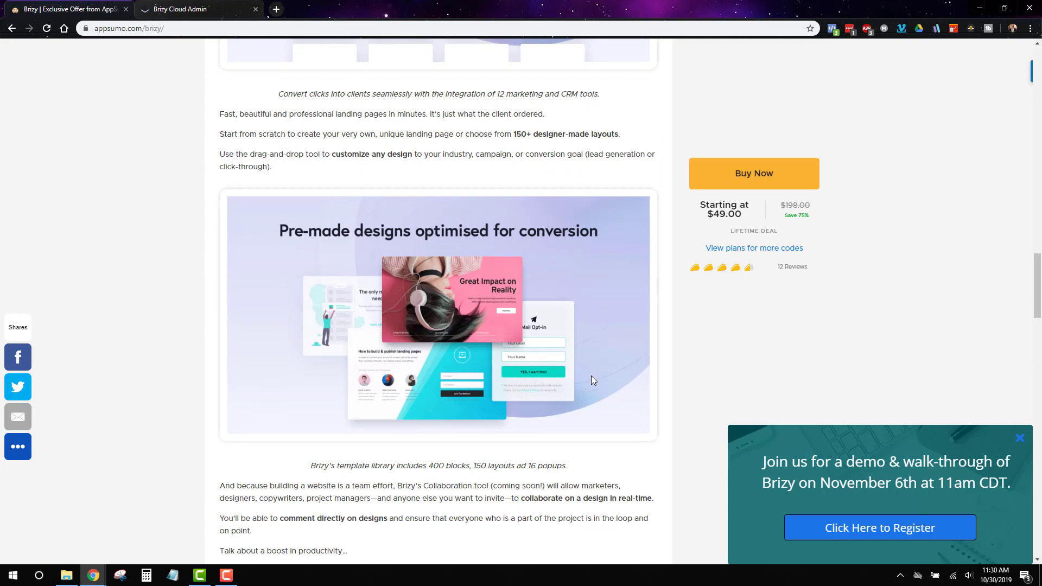
pyautogui.scroll(-12, 517, 355)
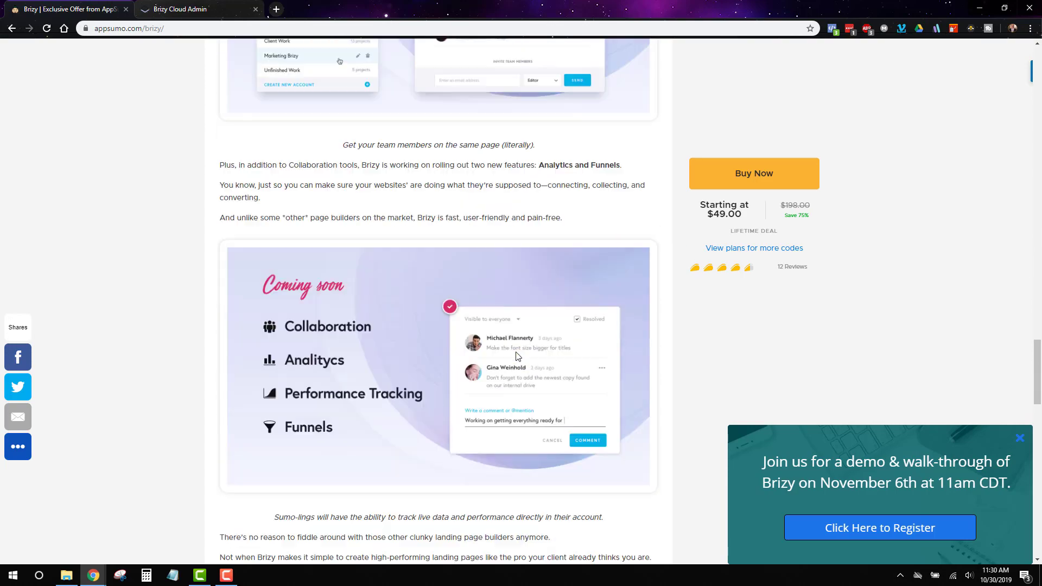
pyautogui.scroll(-10, 517, 356)
pyautogui.scroll(-6, 517, 353)
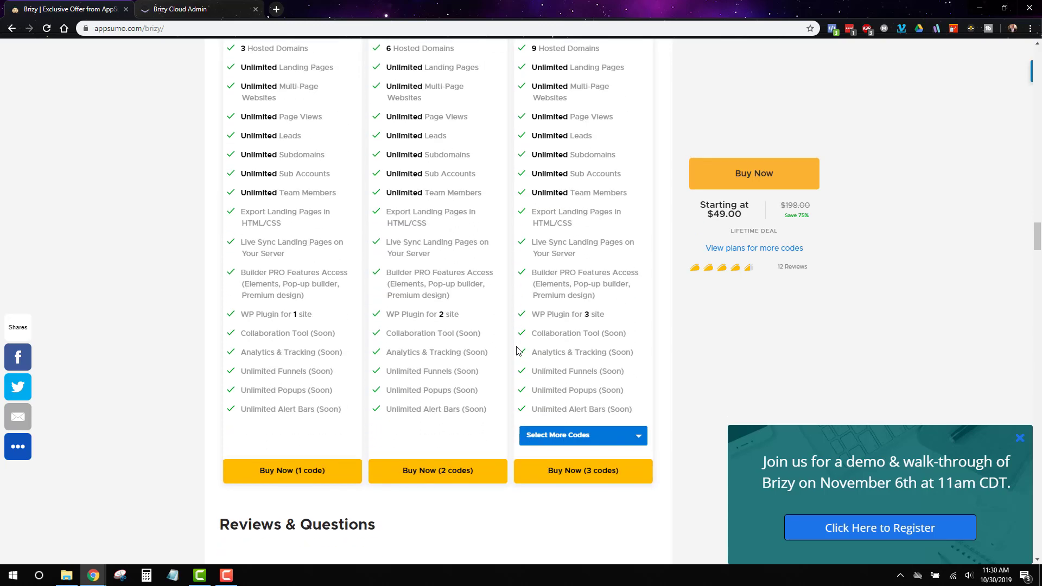
pyautogui.scroll(-1, 517, 351)
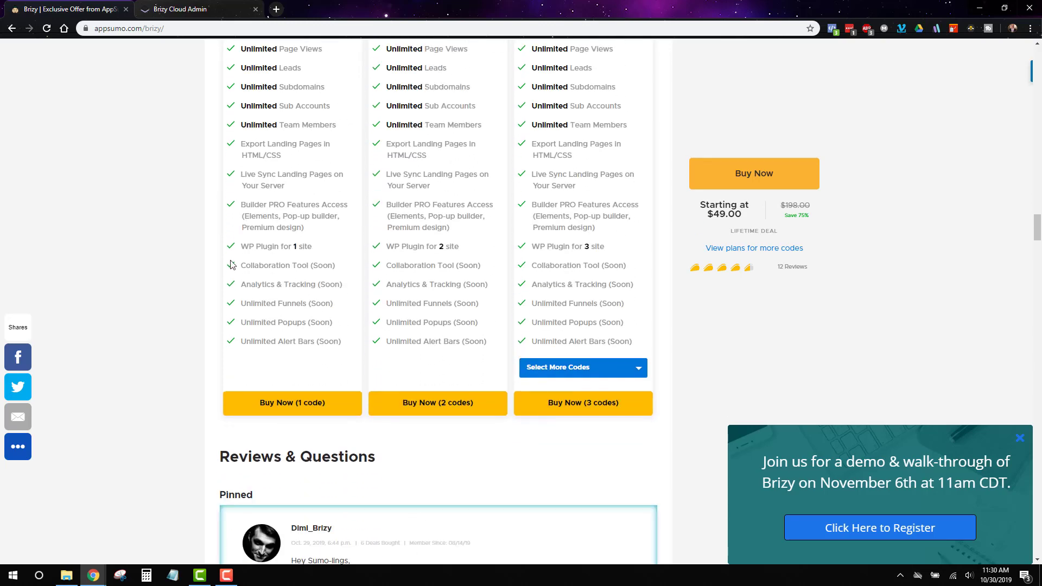
# Step: Highlight the upcoming analytics, funnels and alert bars entries in the one-code plan's feature list
pyautogui.moveTo(241, 285); pyautogui.dragTo(341, 287)
pyautogui.moveTo(241, 303); pyautogui.dragTo(327, 304)
pyautogui.moveTo(244, 340); pyautogui.dragTo(344, 342)
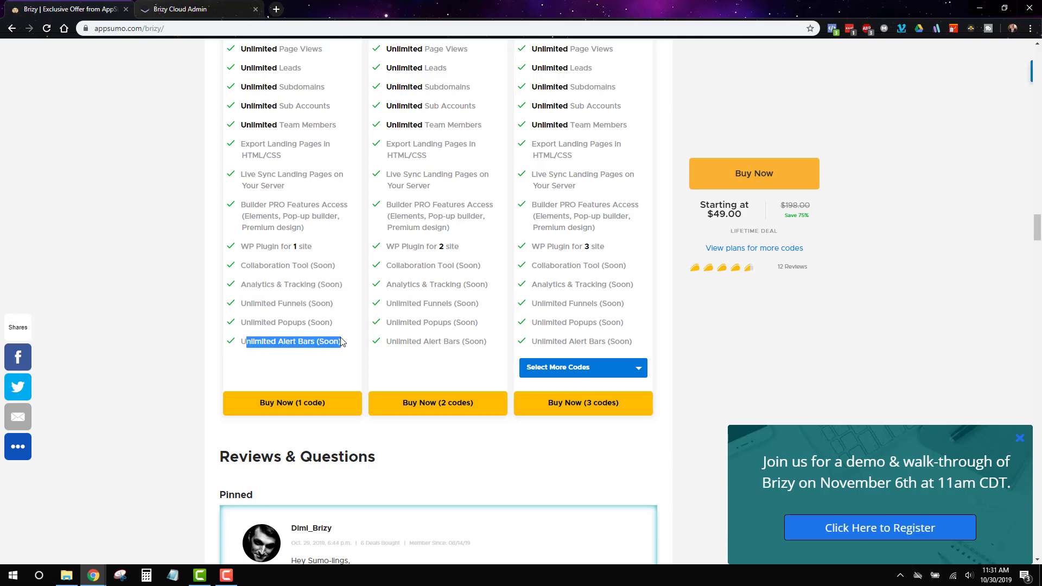
pyautogui.click(237, 311)
pyautogui.moveTo(240, 303); pyautogui.dragTo(332, 303)
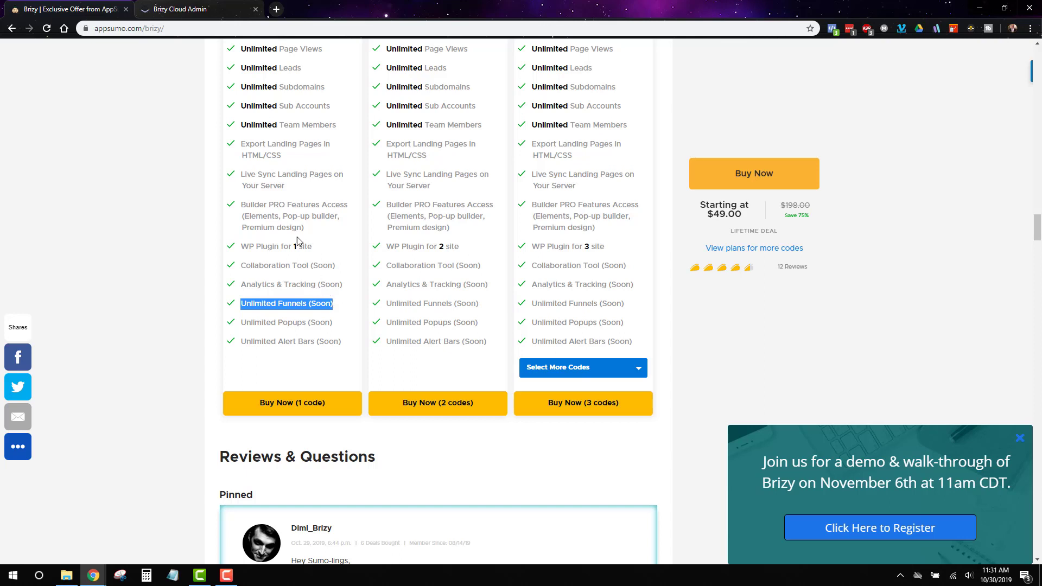
pyautogui.moveTo(241, 342); pyautogui.dragTo(341, 342)
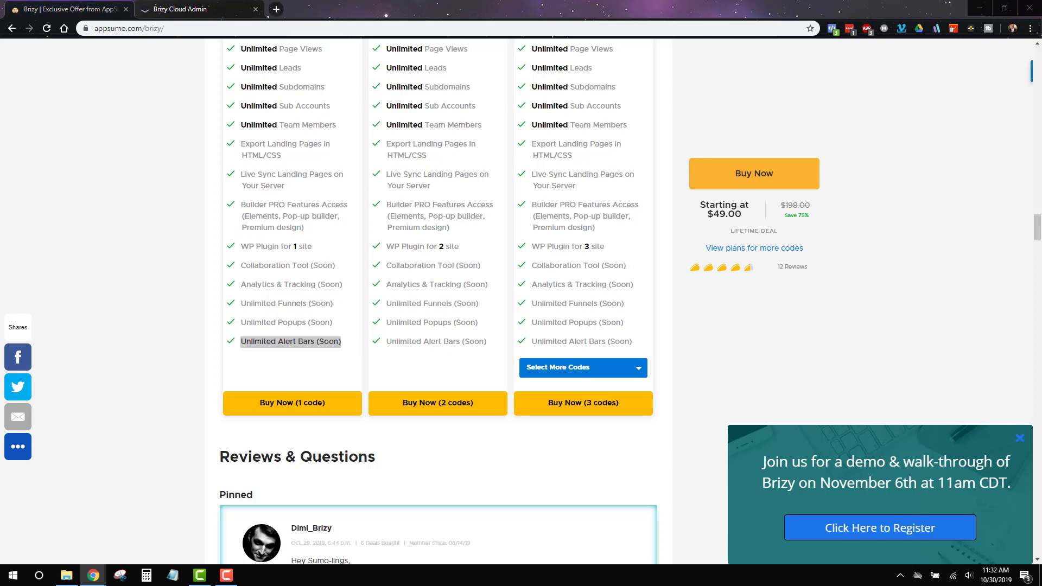
# Step: Bring the existing 5-day challenge landing page into the browser and review its sections from header to footer
pyautogui.moveTo(1041, 136); pyautogui.dragTo(571, 9)
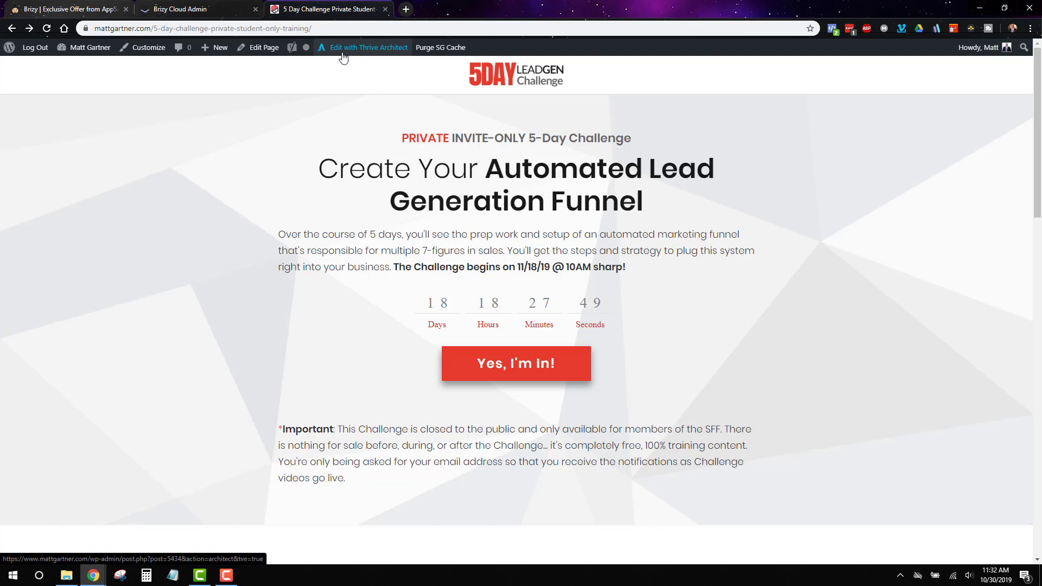
pyautogui.scroll(-5, 806, 304)
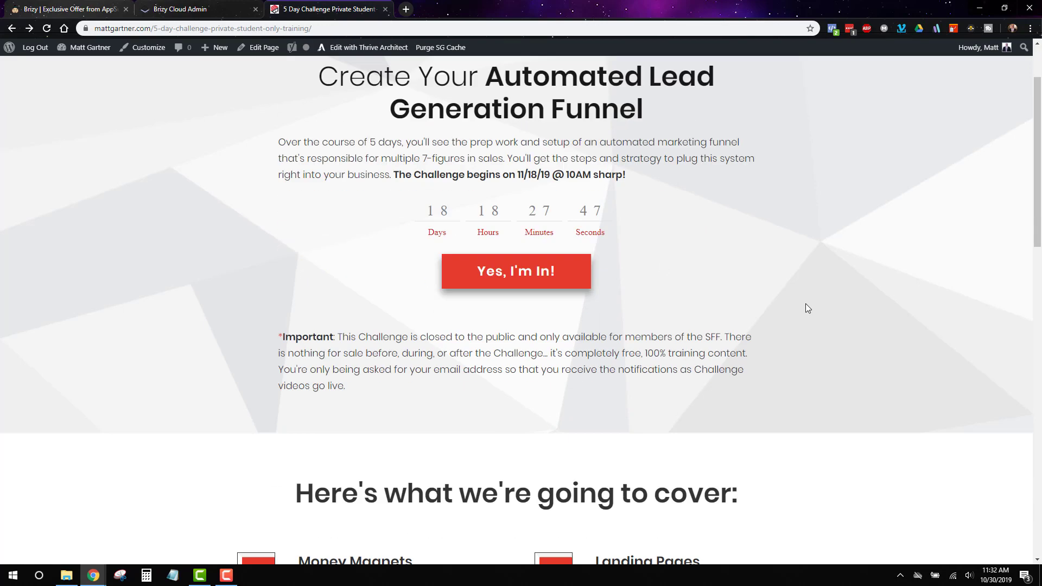
pyautogui.scroll(-1, 808, 307)
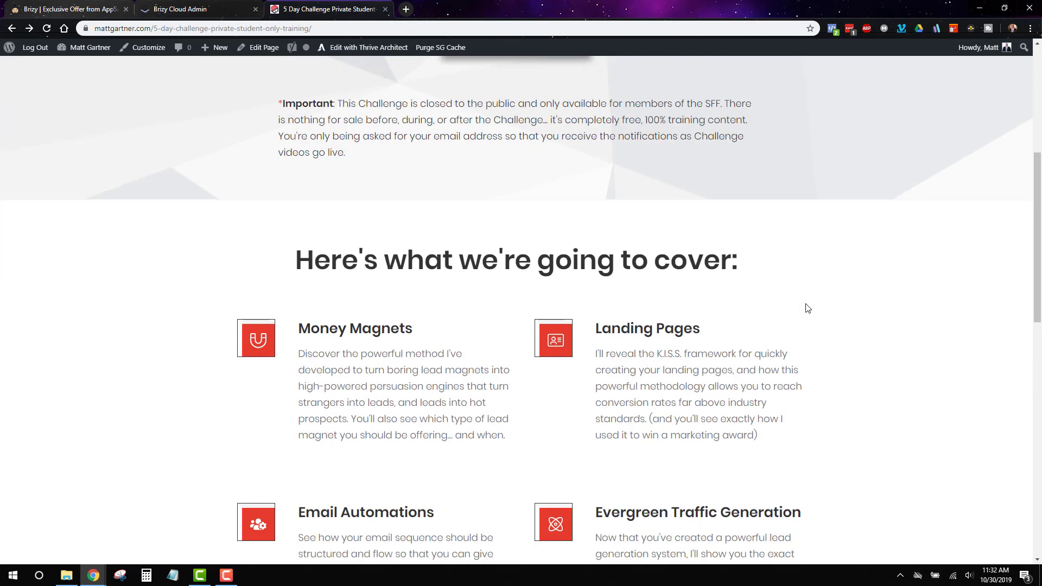
pyautogui.scroll(-4, 808, 307)
pyautogui.scroll(-1, 807, 308)
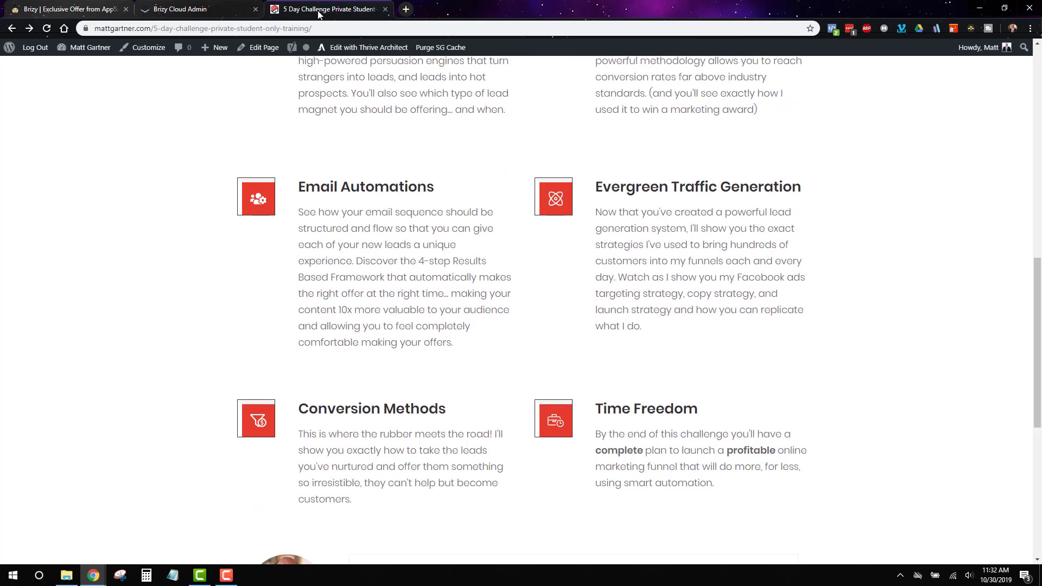
pyautogui.click(212, 10)
pyautogui.click(332, 12)
pyautogui.scroll(-6, 745, 410)
pyautogui.scroll(-2, 745, 411)
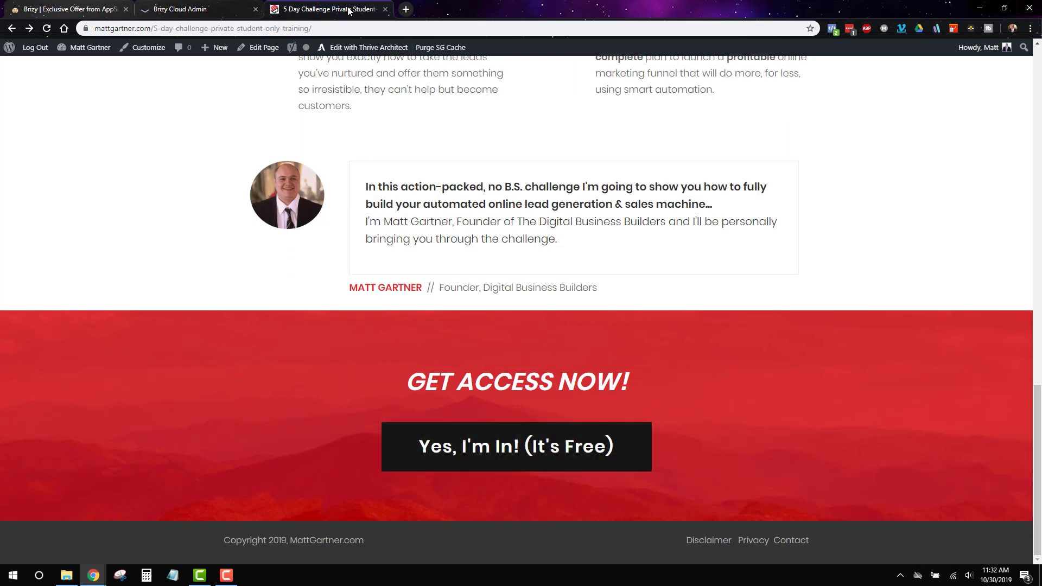
pyautogui.moveTo(331, 10); pyautogui.dragTo(1041, 320)
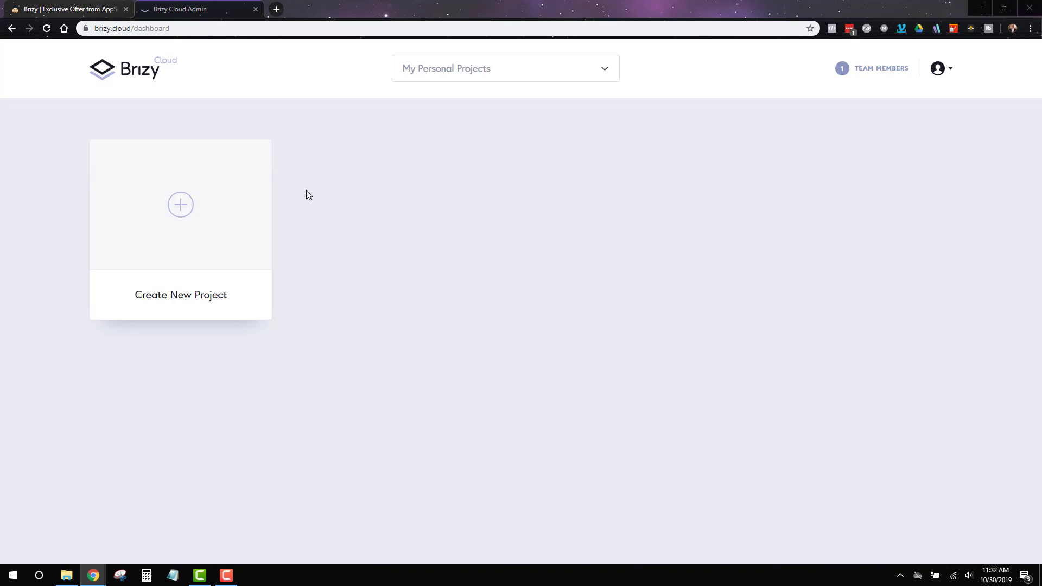
# Step: Create a new project in the Brizy Cloud dashboard and name it "5 Day Challenge"
pyautogui.click(170, 207)
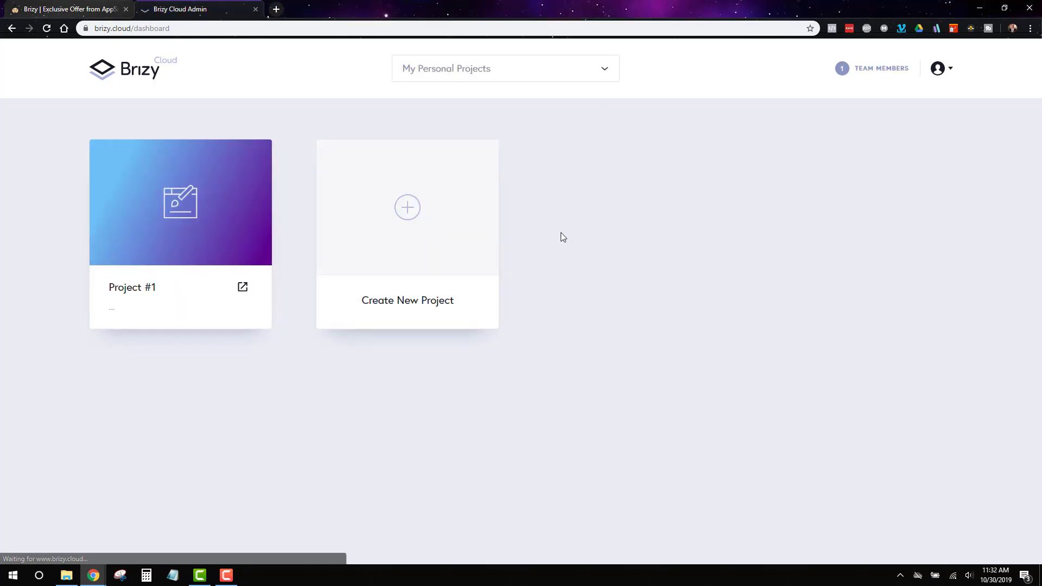
pyautogui.tripleClick(134, 286)
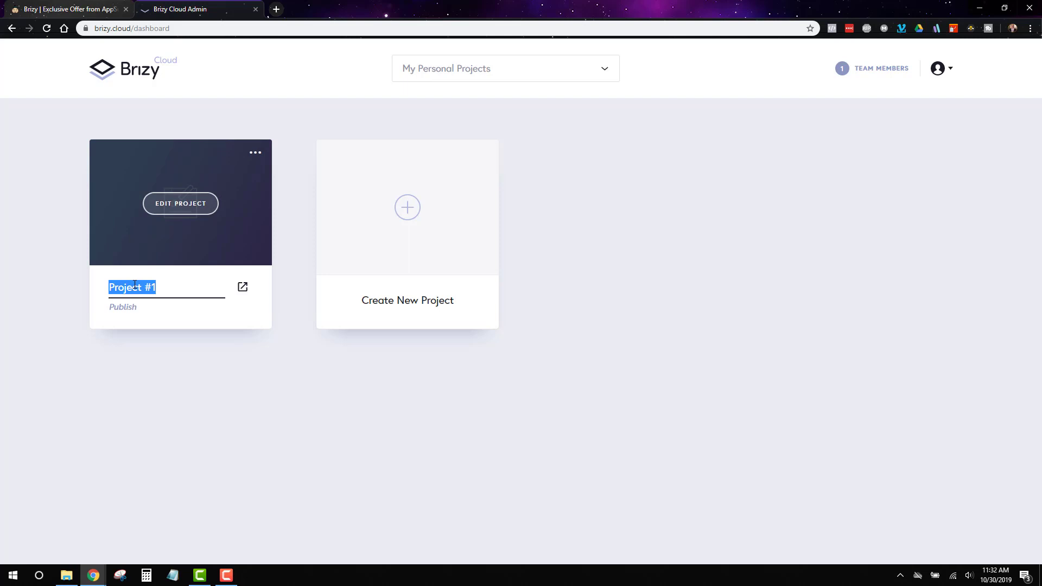
pyautogui.write('5 Day Chall')
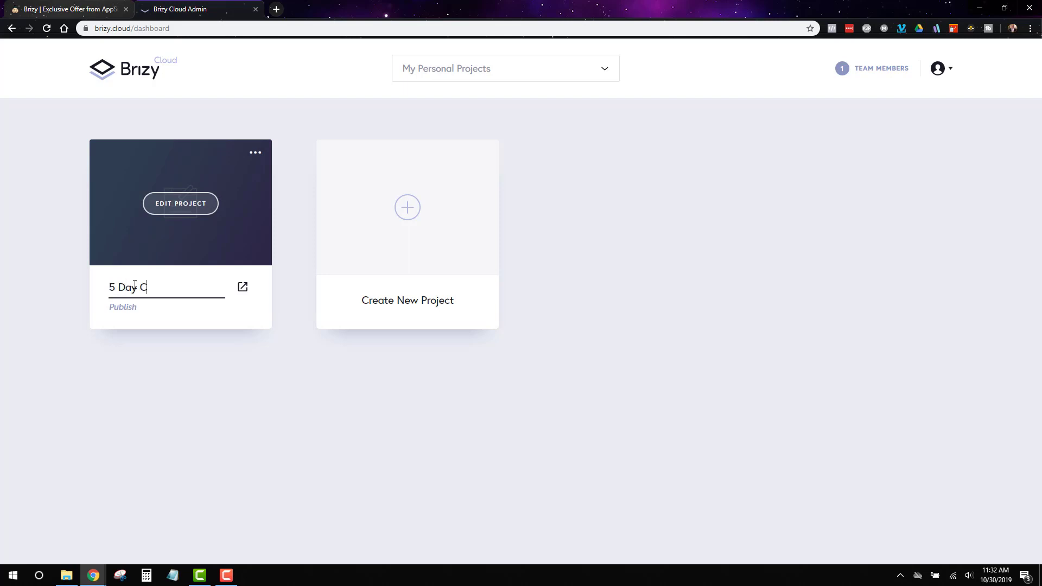
pyautogui.write('enge')
pyautogui.click(204, 432)
# Step: Open the new project in the page editor and show the global styling options
pyautogui.click(182, 205)
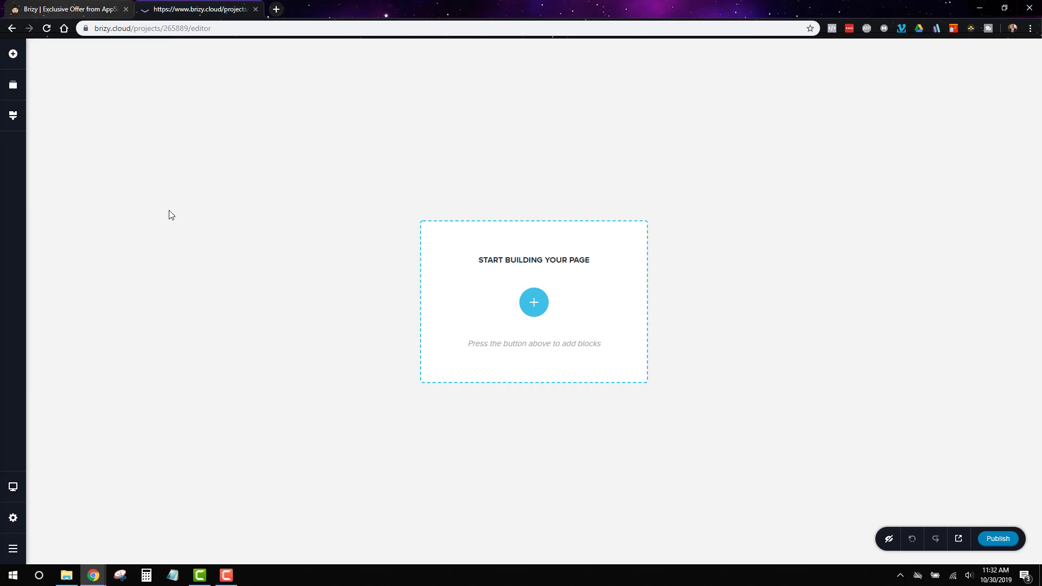
pyautogui.click(13, 58)
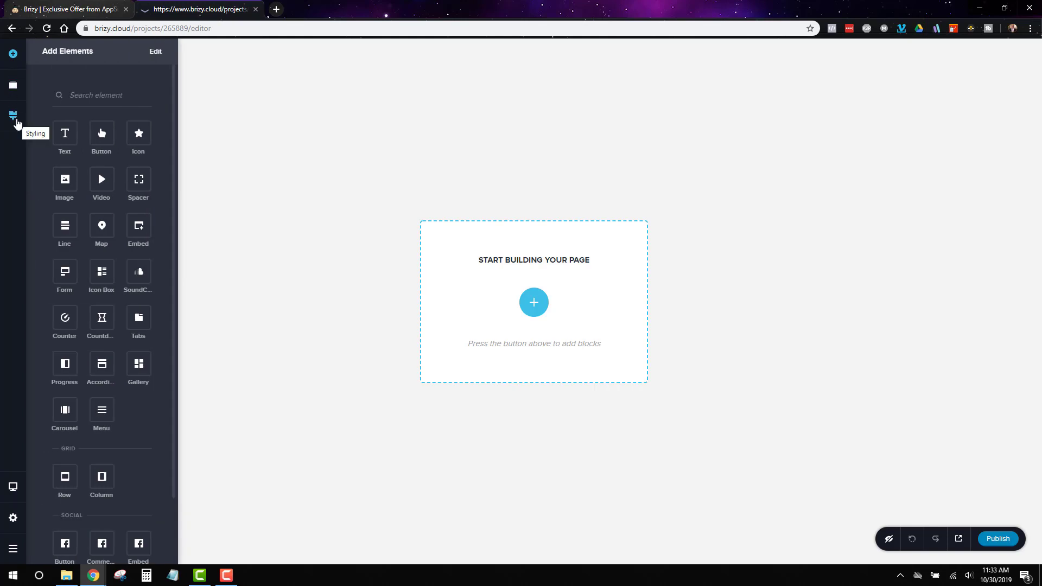
pyautogui.click(14, 117)
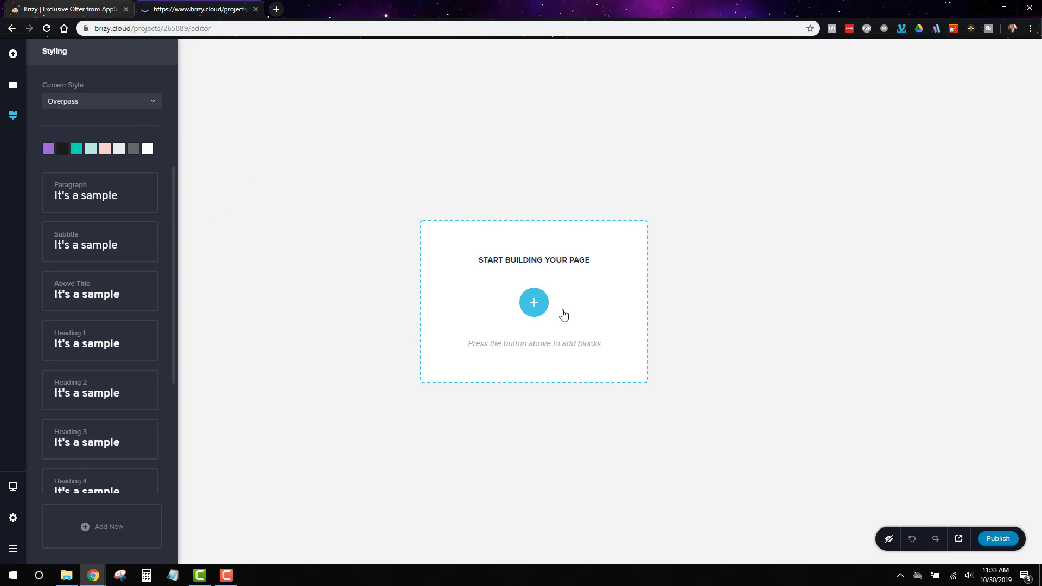
# Step: Change the font of the Paragraph, Subtitle and Above Title text styles
pyautogui.click(71, 201)
pyautogui.scroll(-5, 98, 118)
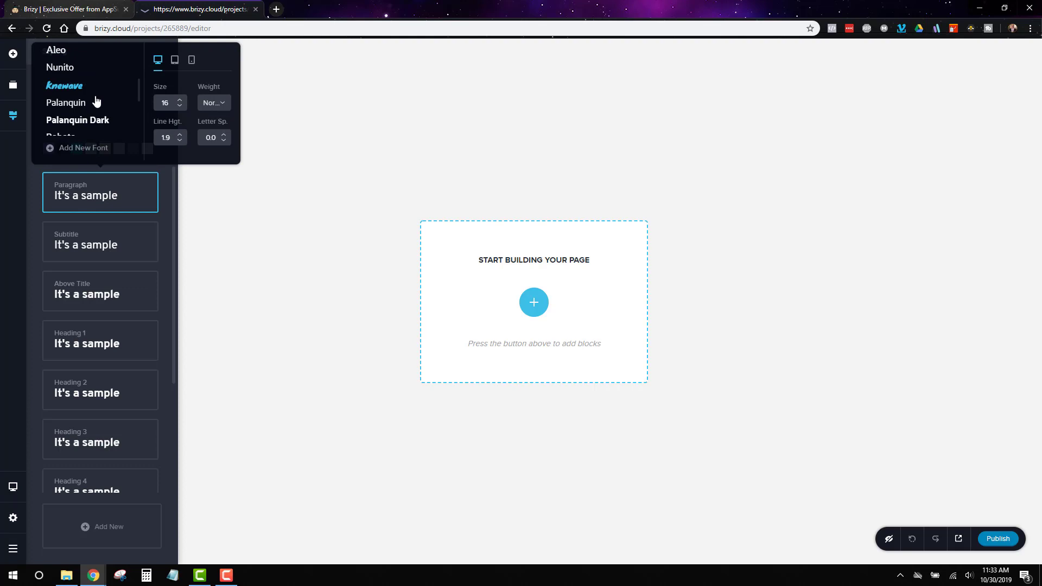
pyautogui.scroll(-5, 96, 102)
pyautogui.scroll(10, 99, 104)
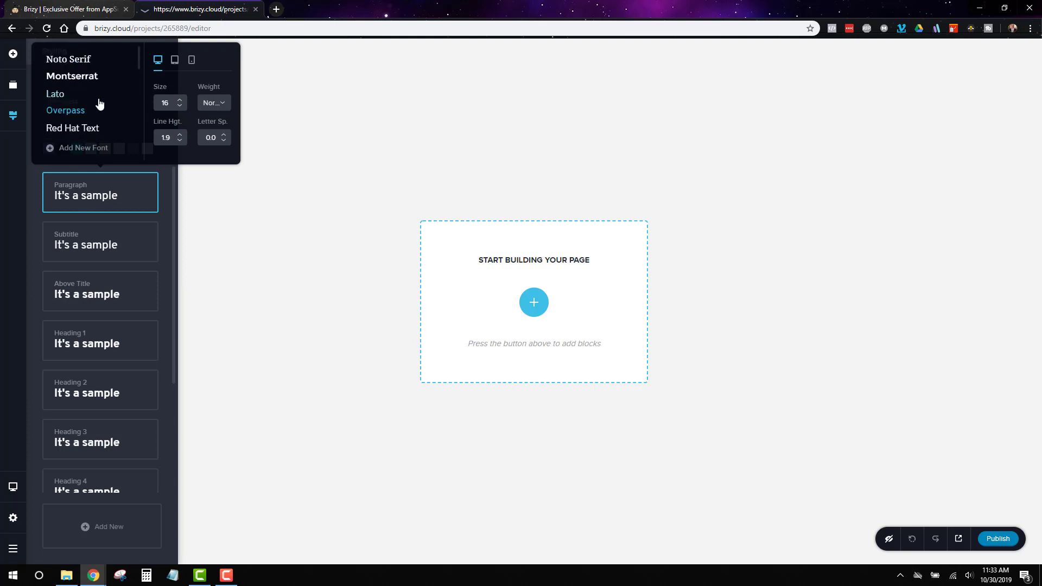
pyautogui.click(90, 247)
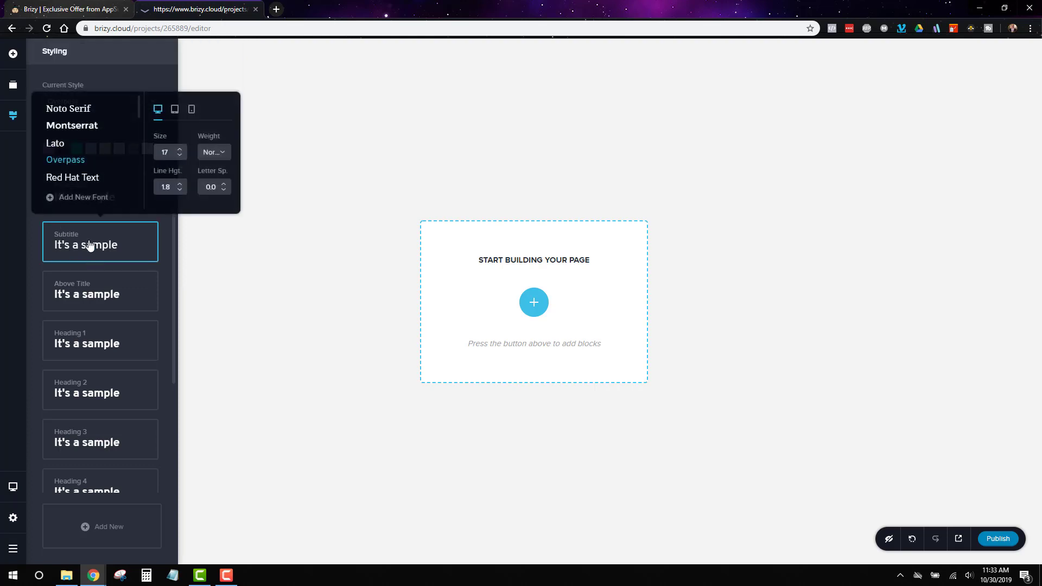
pyautogui.click(84, 303)
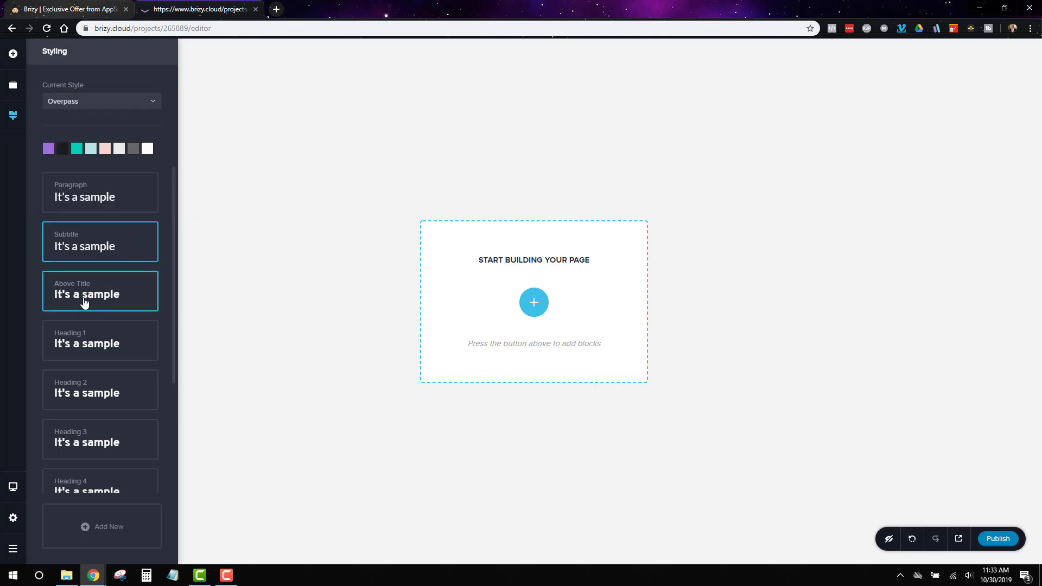
# Step: Set the Heading 1 text style's font to Roboto
pyautogui.click(88, 341)
pyautogui.scroll(-2, 93, 248)
pyautogui.scroll(-3, 93, 249)
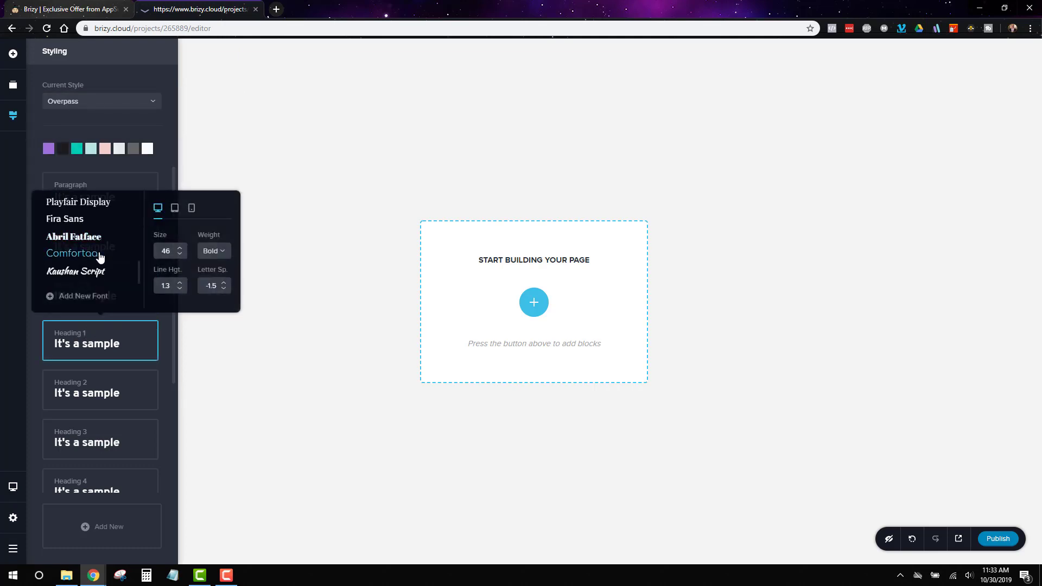
pyautogui.scroll(3, 98, 253)
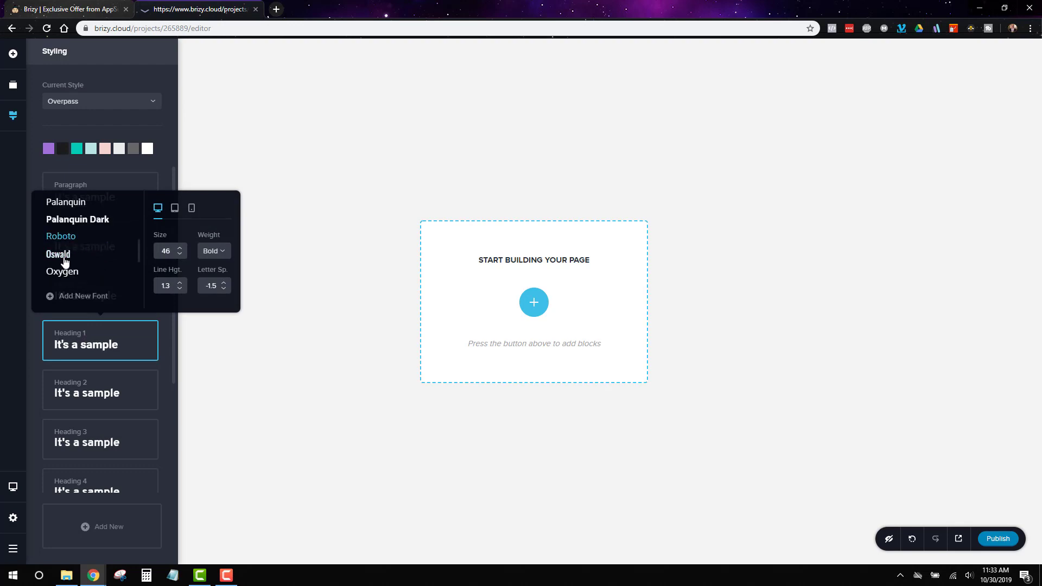
# Step: Set the font of the Heading 2 and Heading 3 text styles to Roboto
pyautogui.click(89, 397)
pyautogui.scroll(-5, 75, 310)
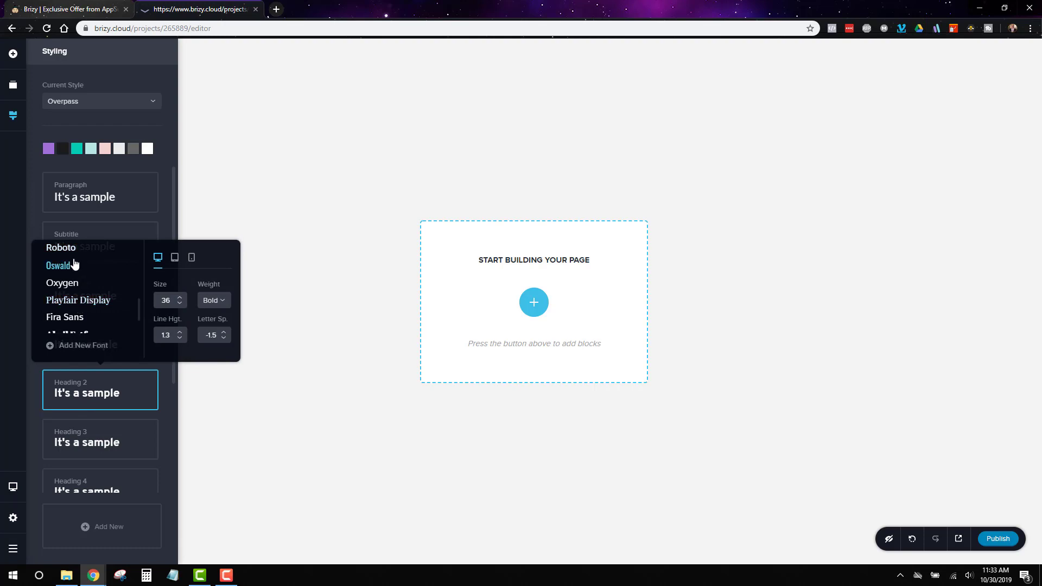
pyautogui.click(118, 443)
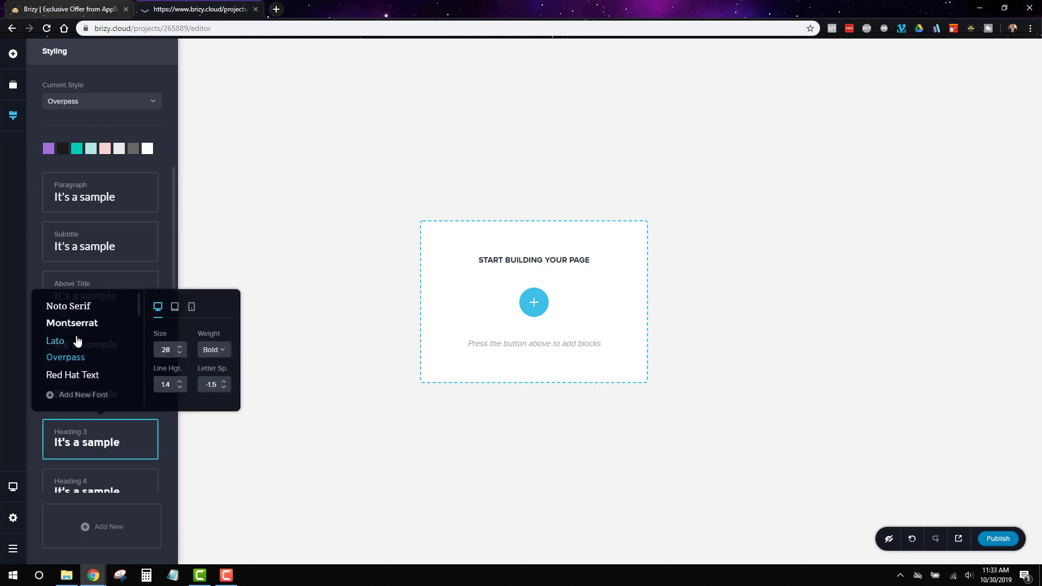
pyautogui.scroll(-6, 54, 349)
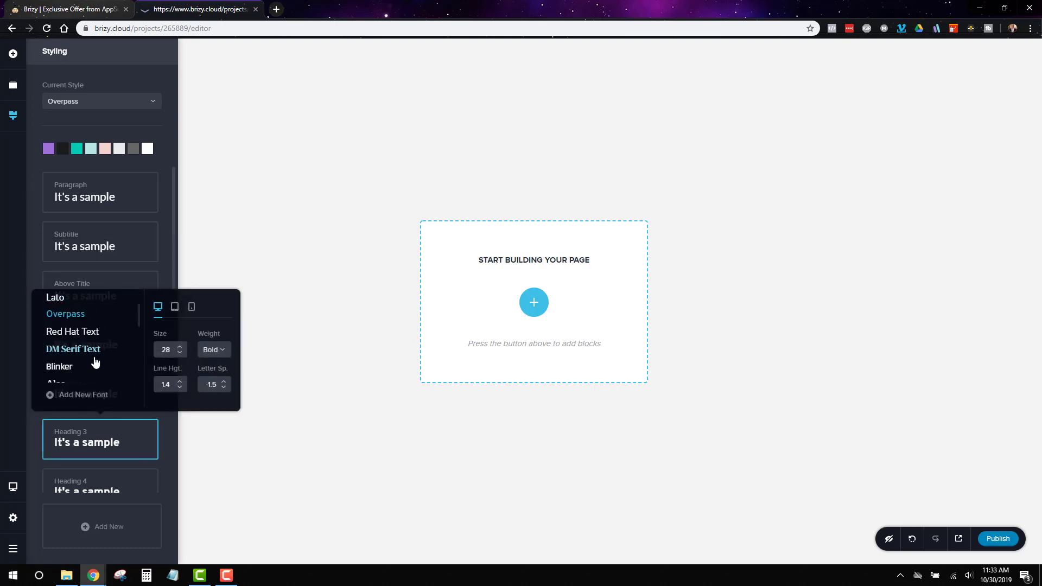
pyautogui.scroll(-5, 111, 345)
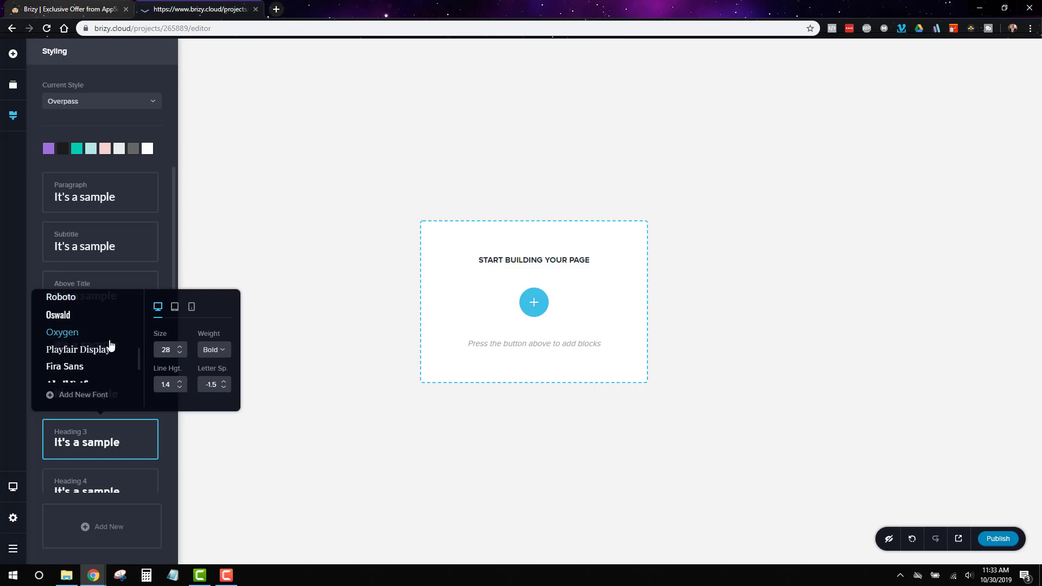
pyautogui.scroll(3, 106, 347)
pyautogui.click(62, 298)
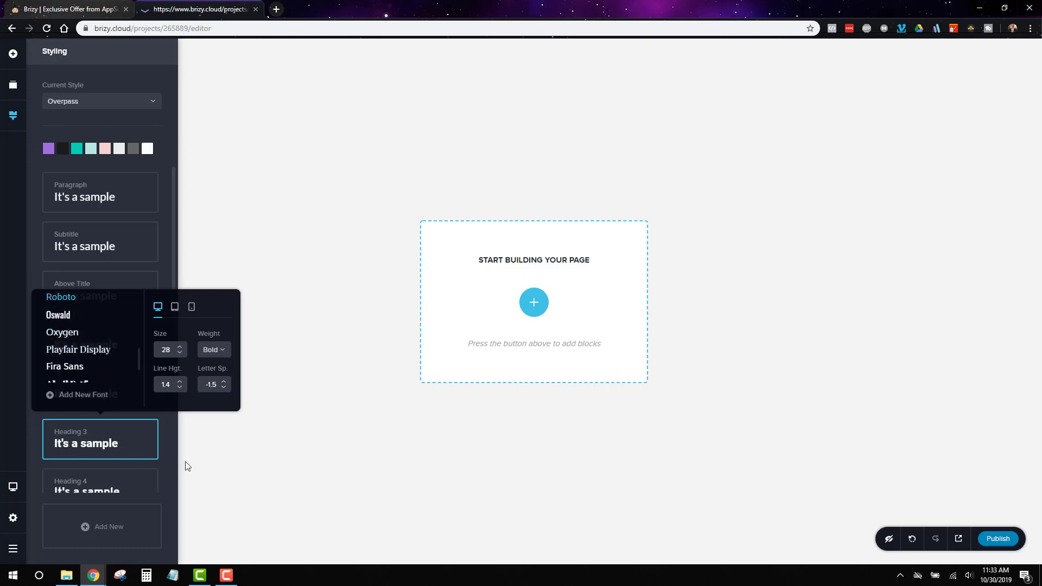
pyautogui.click(265, 459)
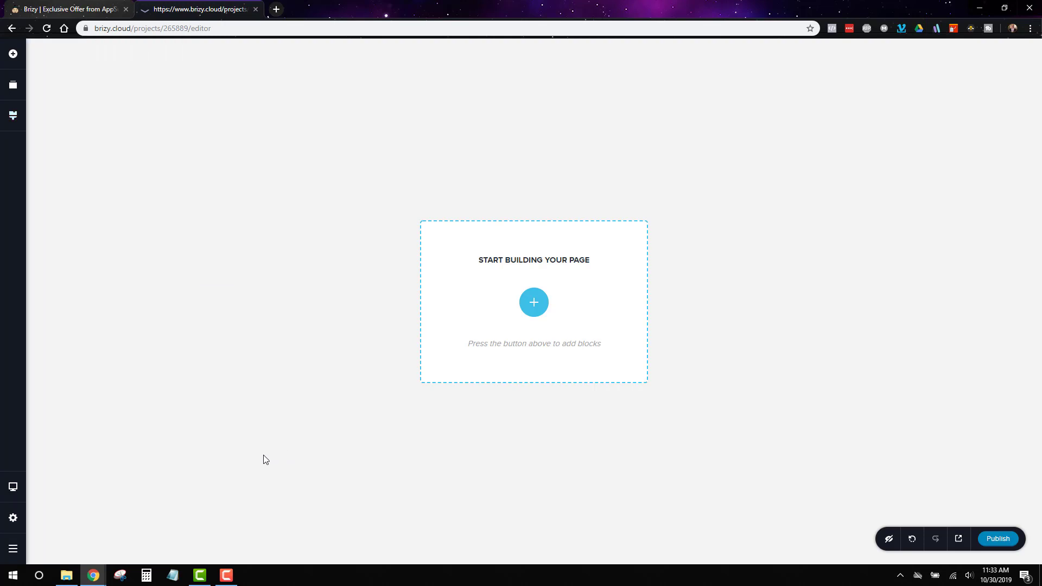
# Step: Change the font of the Heading 5 text style in the global styling options
pyautogui.click(13, 115)
pyautogui.scroll(-2, 142, 464)
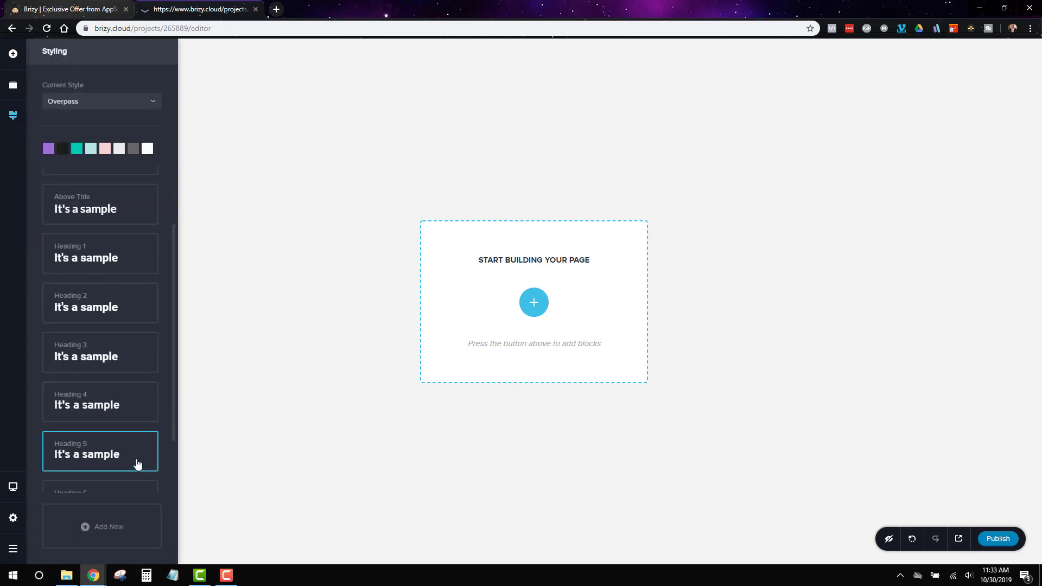
pyautogui.scroll(-2, 142, 466)
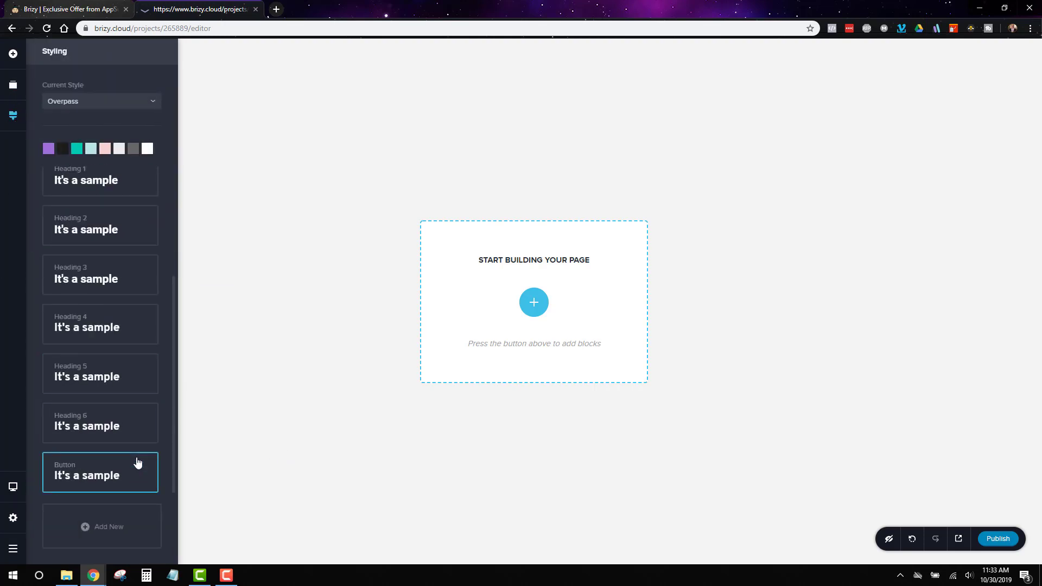
pyautogui.click(107, 385)
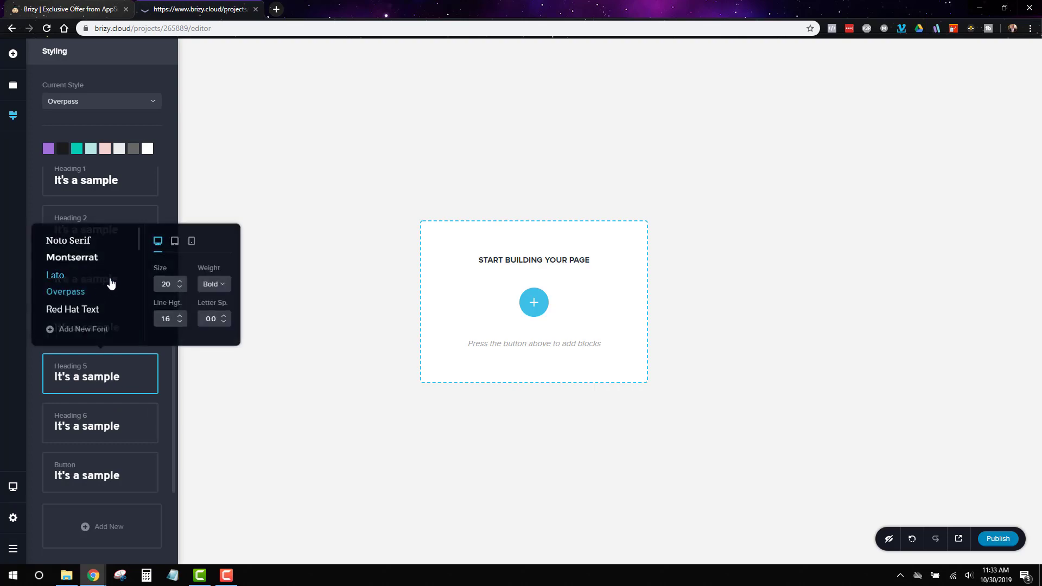
pyautogui.scroll(-3, 109, 301)
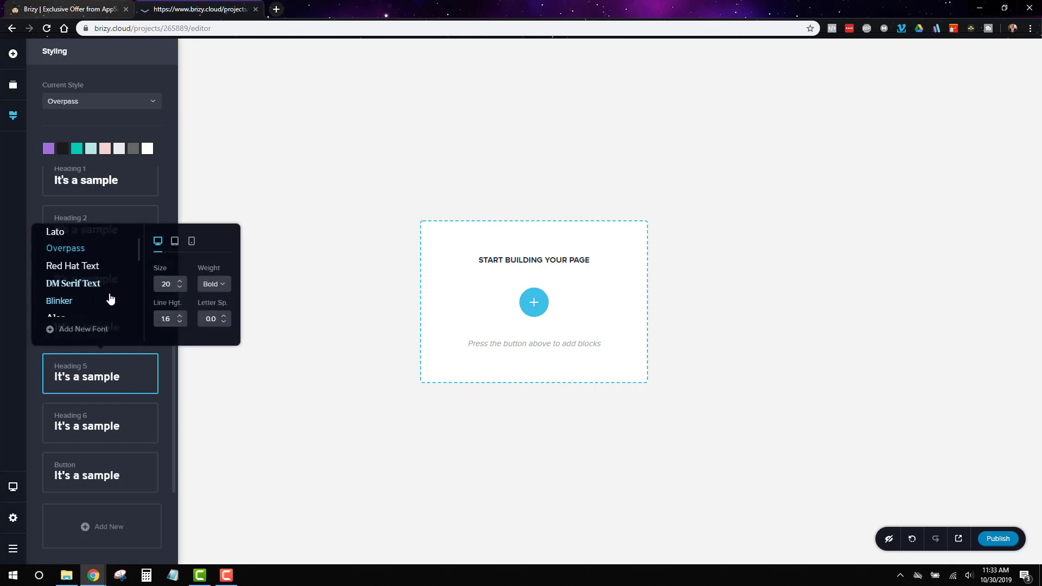
pyautogui.scroll(-5, 109, 294)
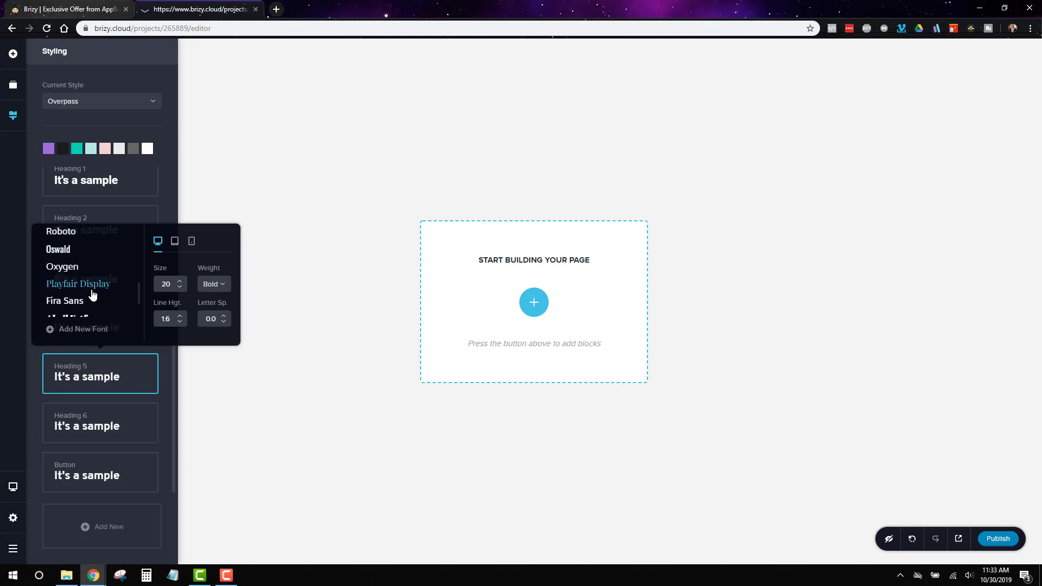
pyautogui.scroll(-1, 84, 298)
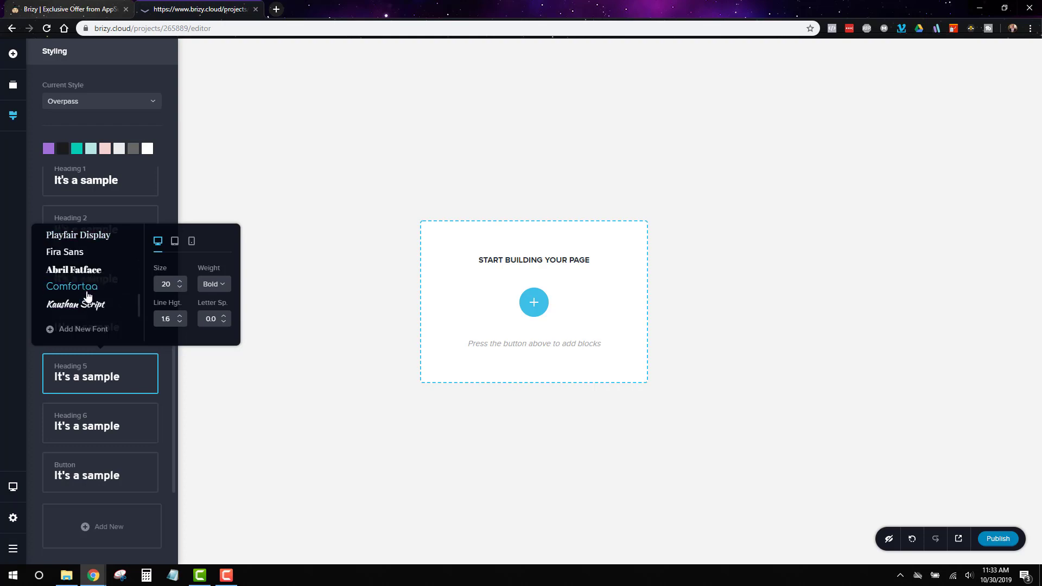
pyautogui.scroll(7, 88, 296)
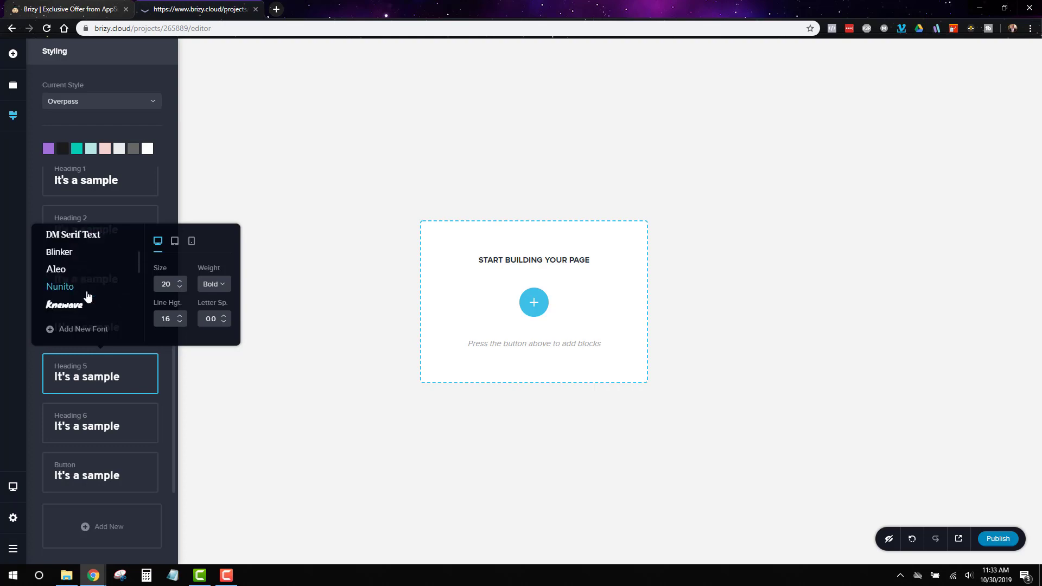
pyautogui.scroll(1, 88, 296)
pyautogui.scroll(-4, 88, 296)
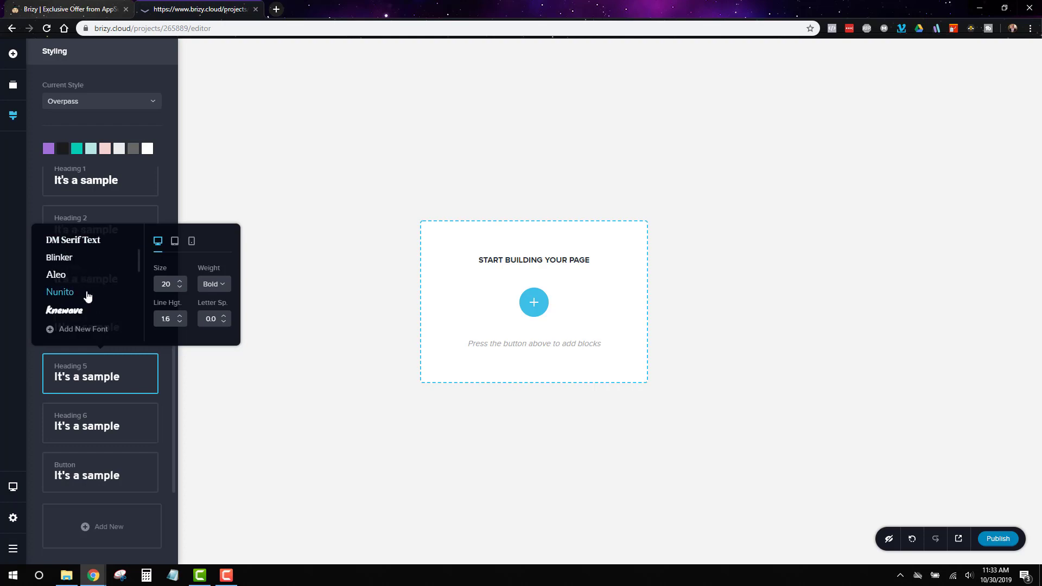
pyautogui.click(68, 276)
pyautogui.click(234, 403)
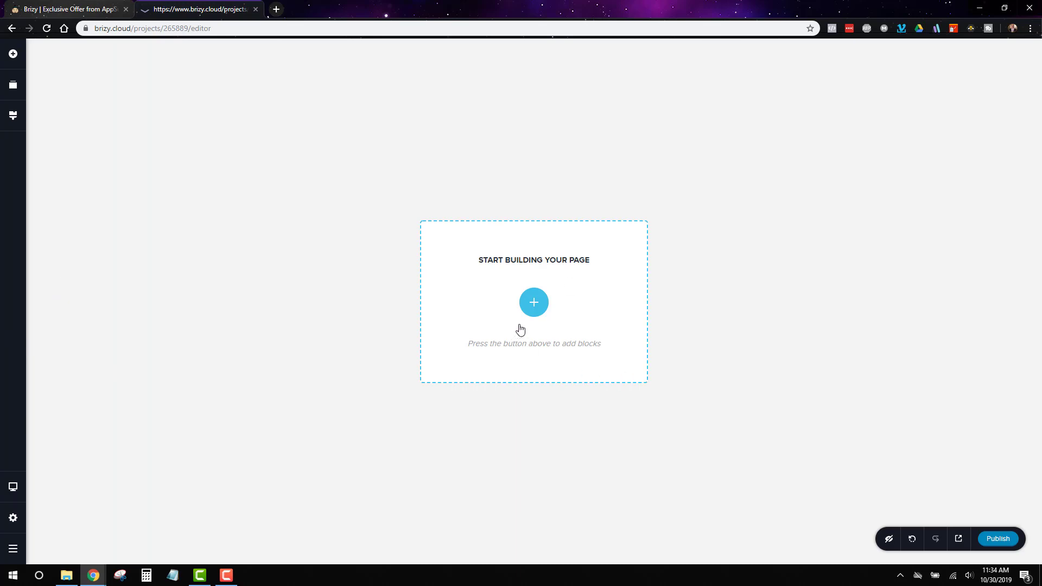
# Step: Open the block library and examine the ready-made blocks against the sections of the existing 5-day challenge page
pyautogui.click(534, 313)
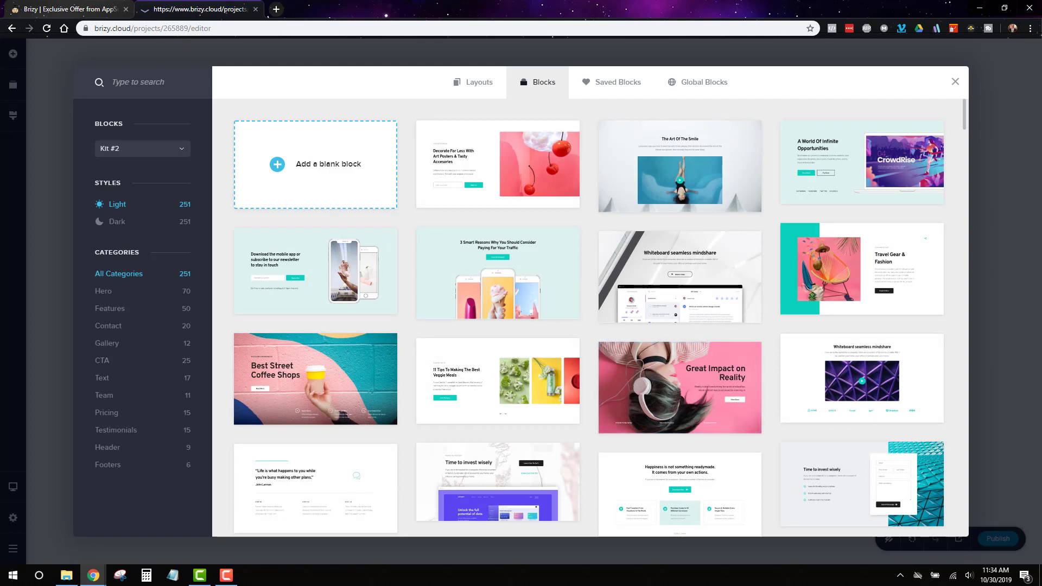
pyautogui.moveTo(1040, 293); pyautogui.dragTo(668, 9)
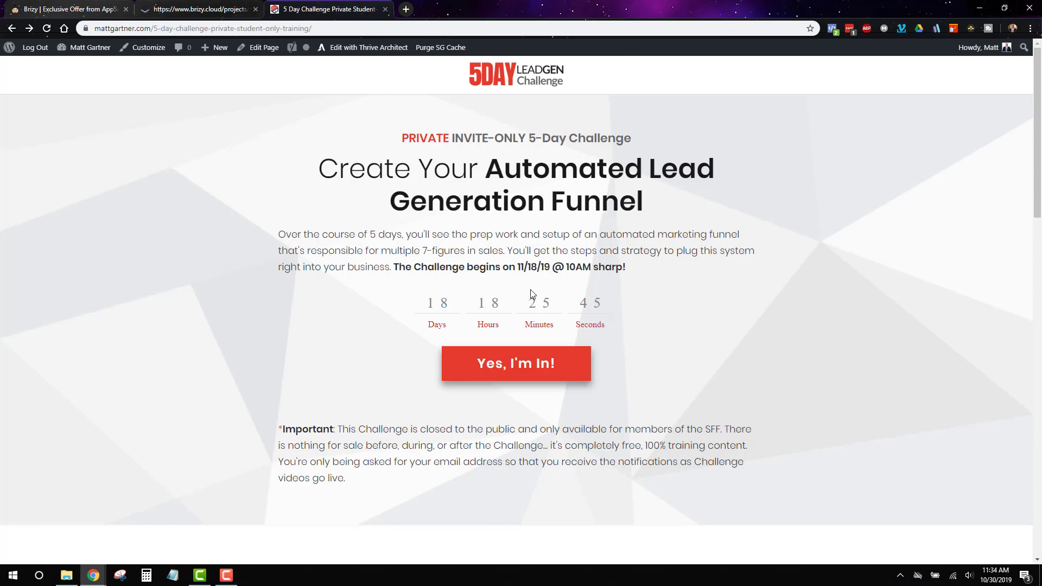
pyautogui.scroll(-8, 677, 367)
pyautogui.moveTo(343, 7); pyautogui.dragTo(1041, 319)
pyautogui.scroll(-3, 570, 318)
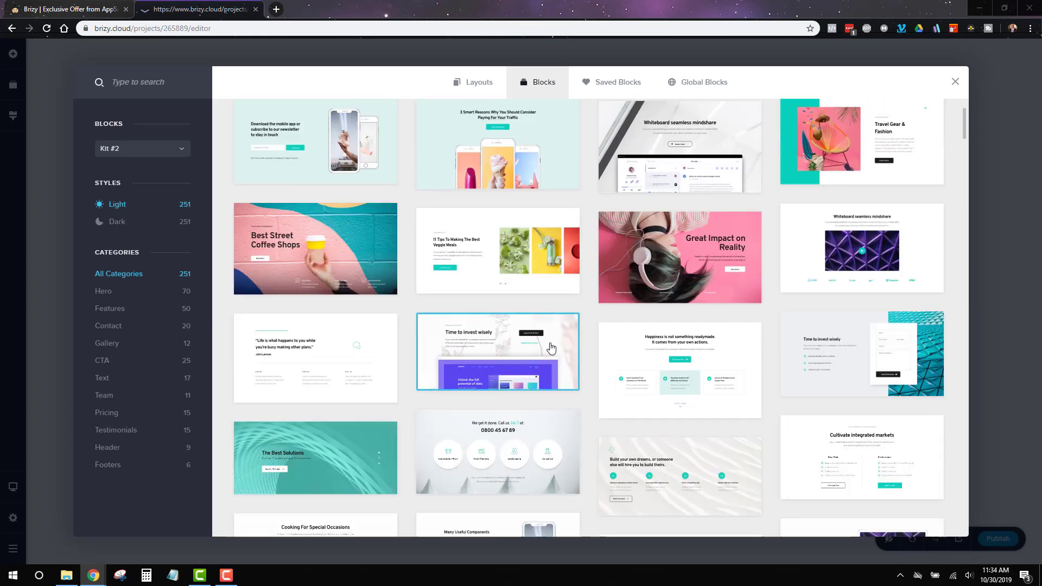
pyautogui.scroll(-5, 551, 347)
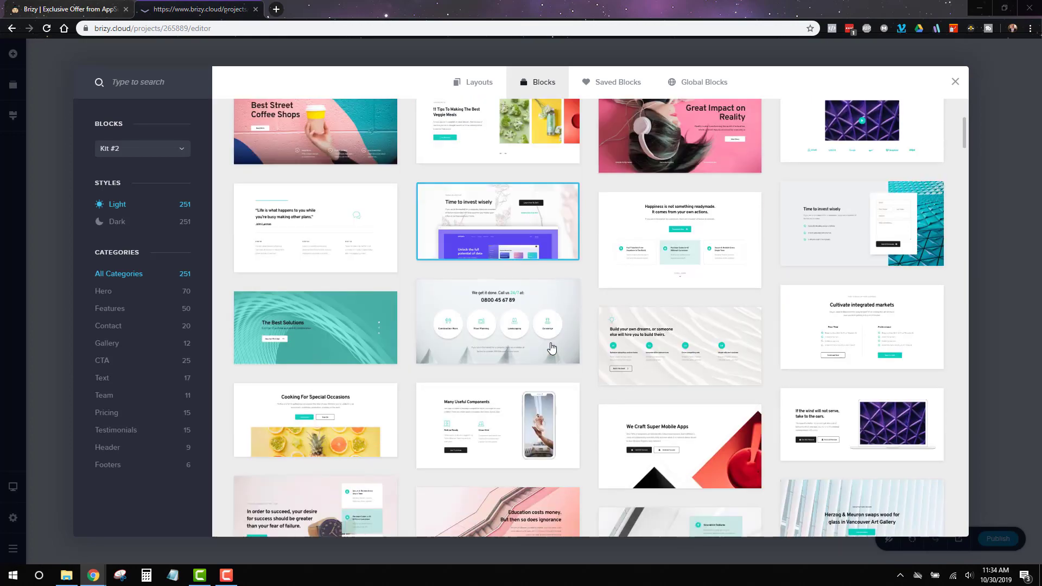
pyautogui.scroll(-5, 552, 345)
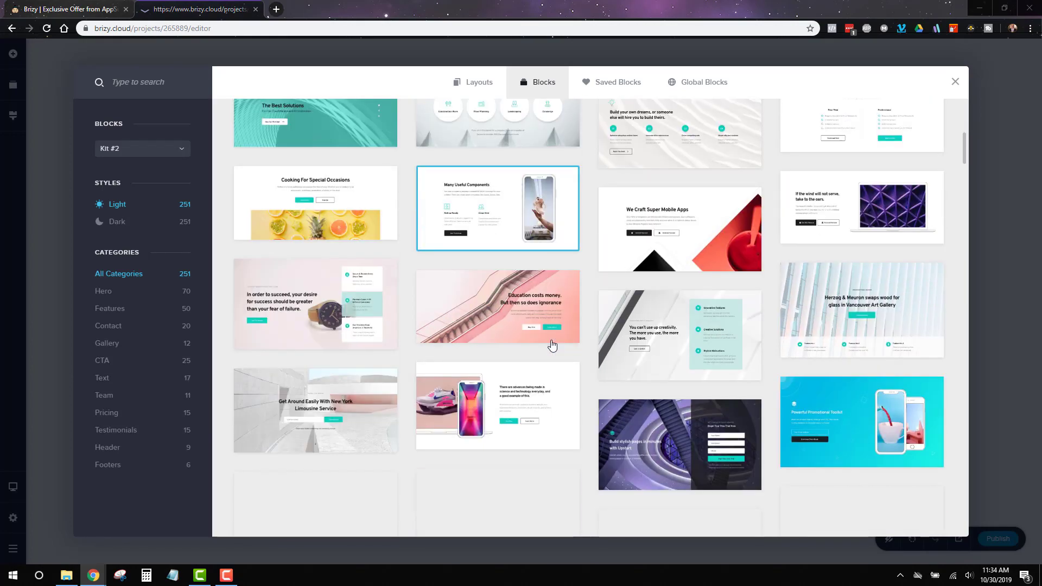
pyautogui.scroll(-2, 552, 345)
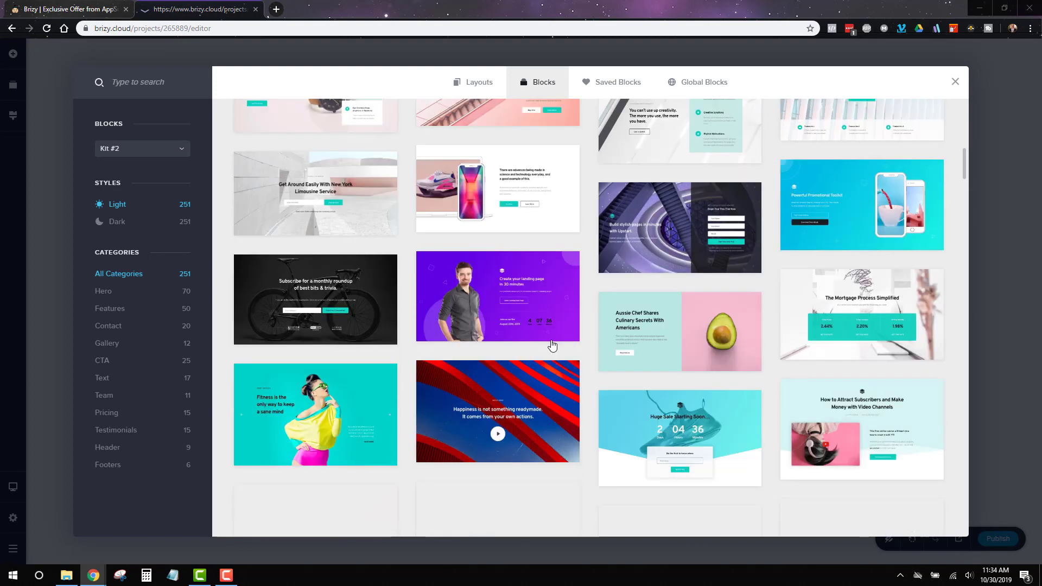
pyautogui.scroll(12, 610, 379)
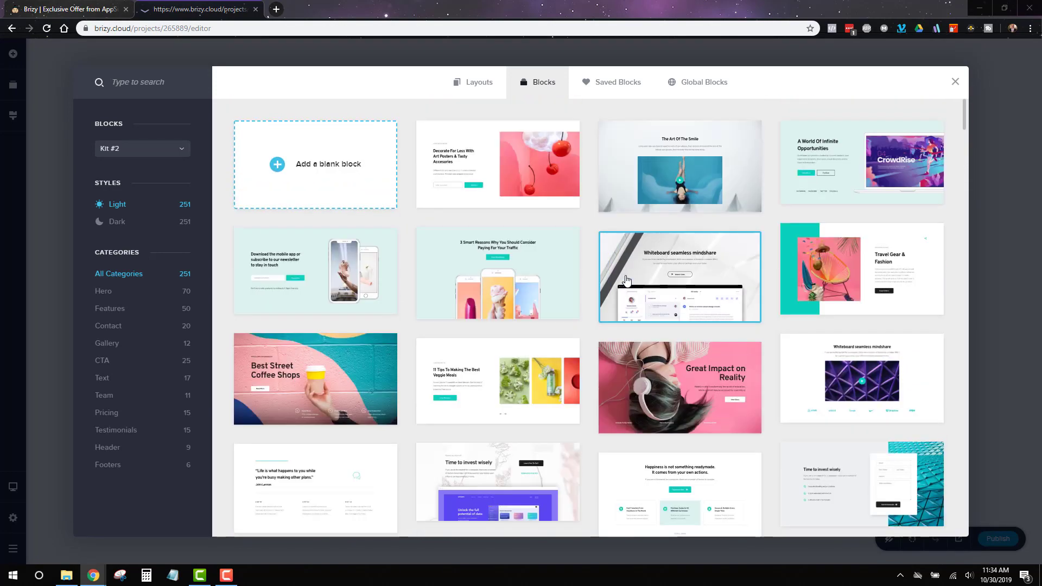
# Step: Add a blank block to the page and delete its first column so that only one column is left
pyautogui.click(320, 150)
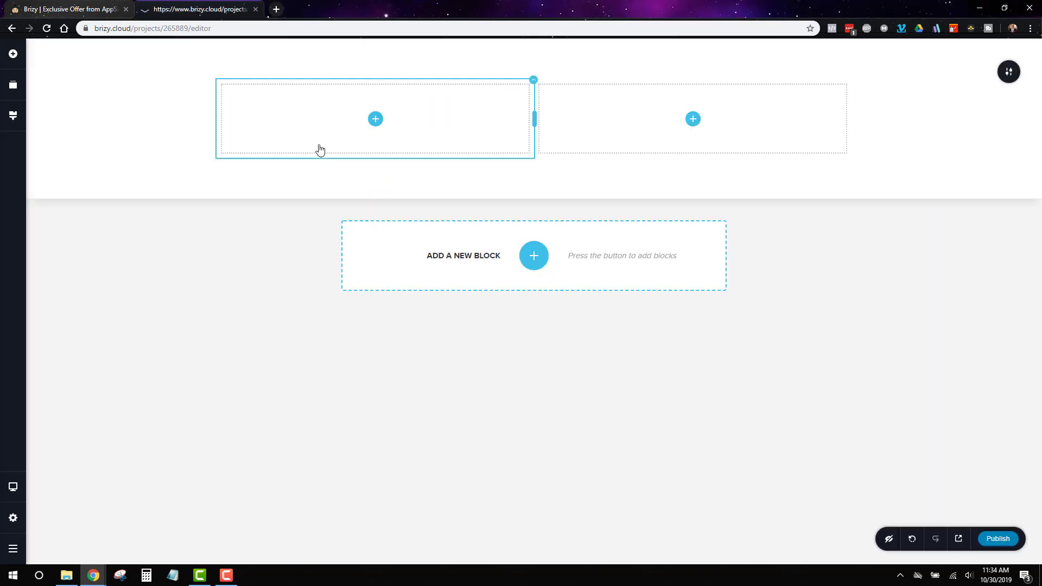
pyautogui.rightClick(534, 84)
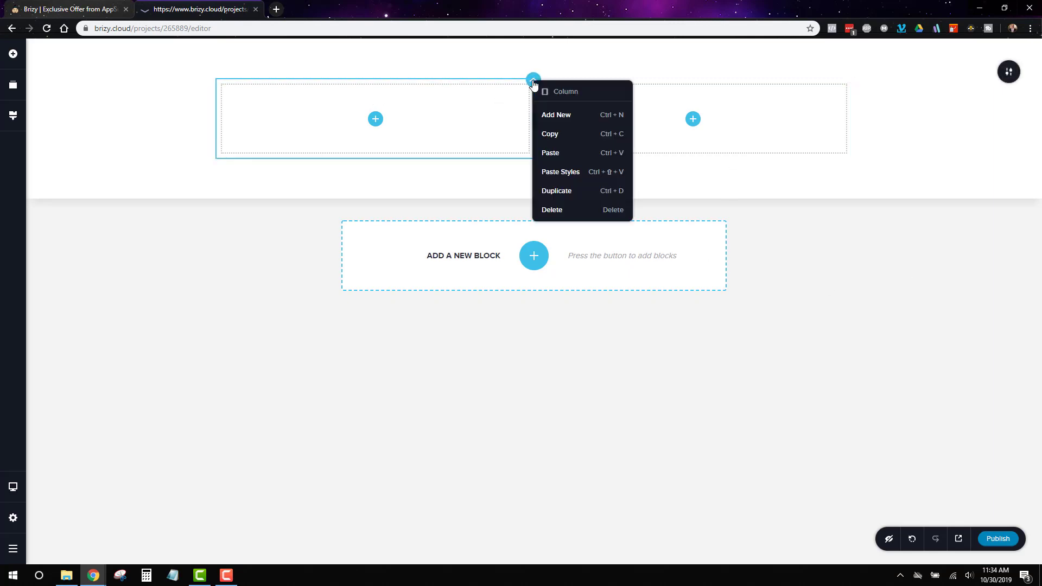
pyautogui.click(550, 210)
# Step: Place an Image element in the blank block's single column and select it
pyautogui.click(535, 122)
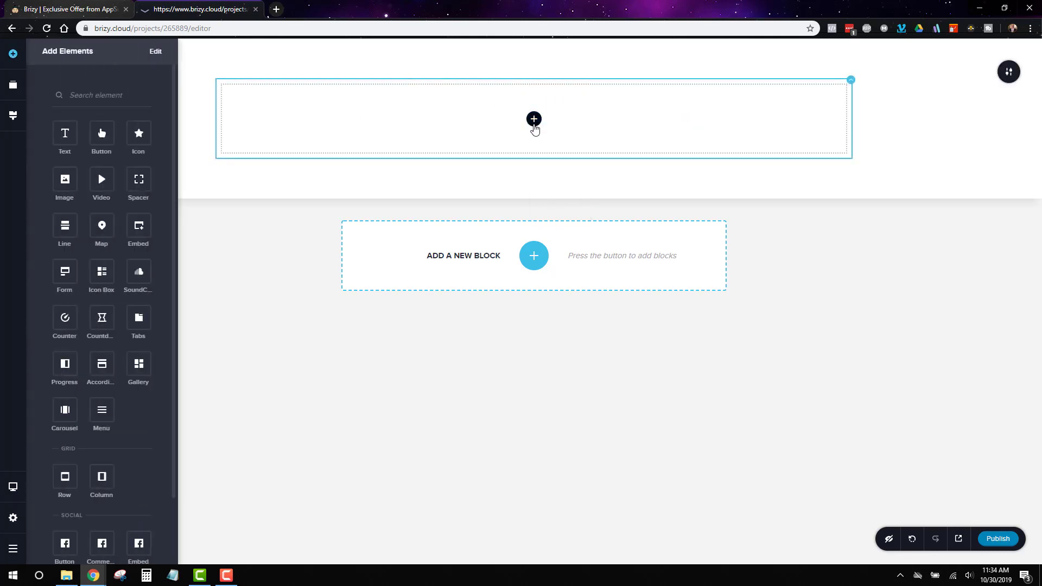
pyautogui.moveTo(73, 191); pyautogui.dragTo(541, 119)
pyautogui.click(570, 252)
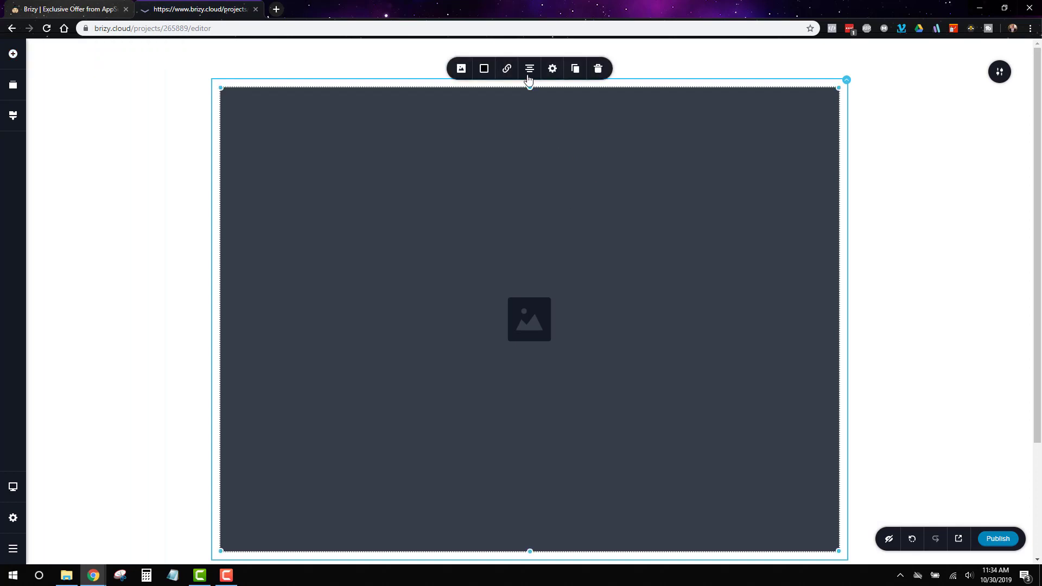
# Step: Upload the 5dc-logo-1 file from the 5DC pictures folder as the image placeholder's picture
pyautogui.click(462, 69)
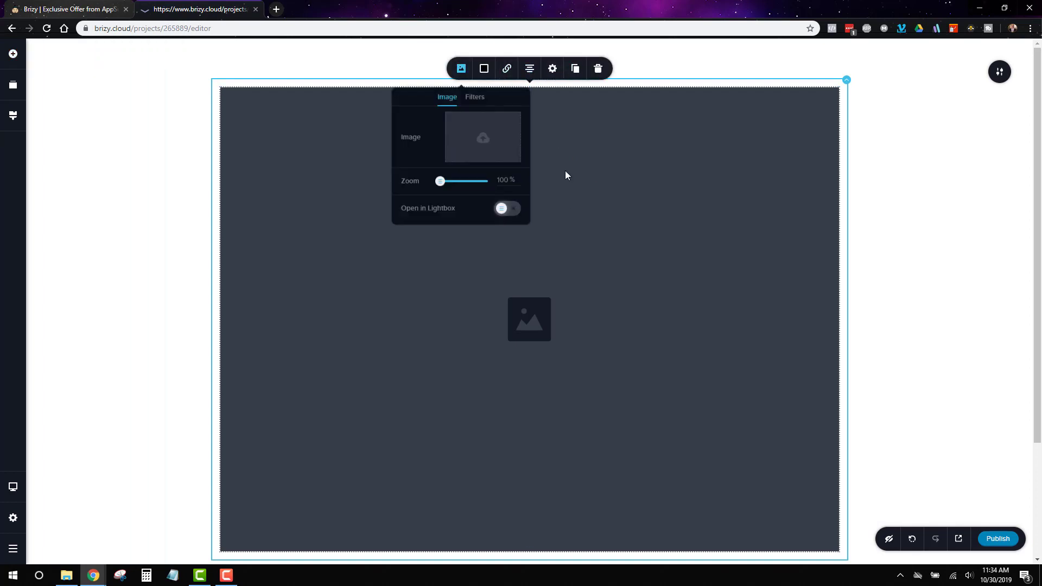
pyautogui.click(471, 141)
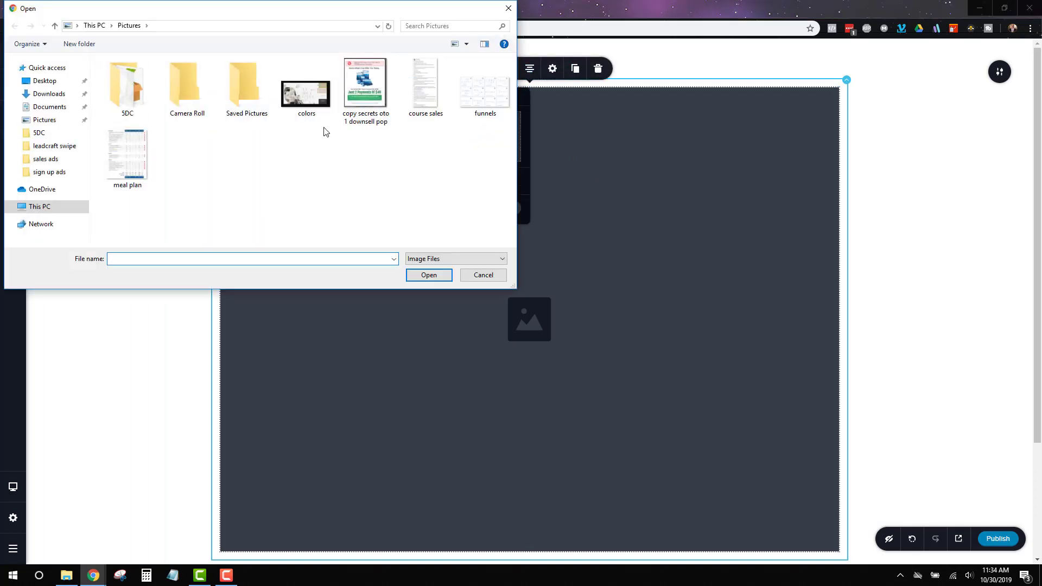
pyautogui.doubleClick(127, 87)
pyautogui.click(194, 86)
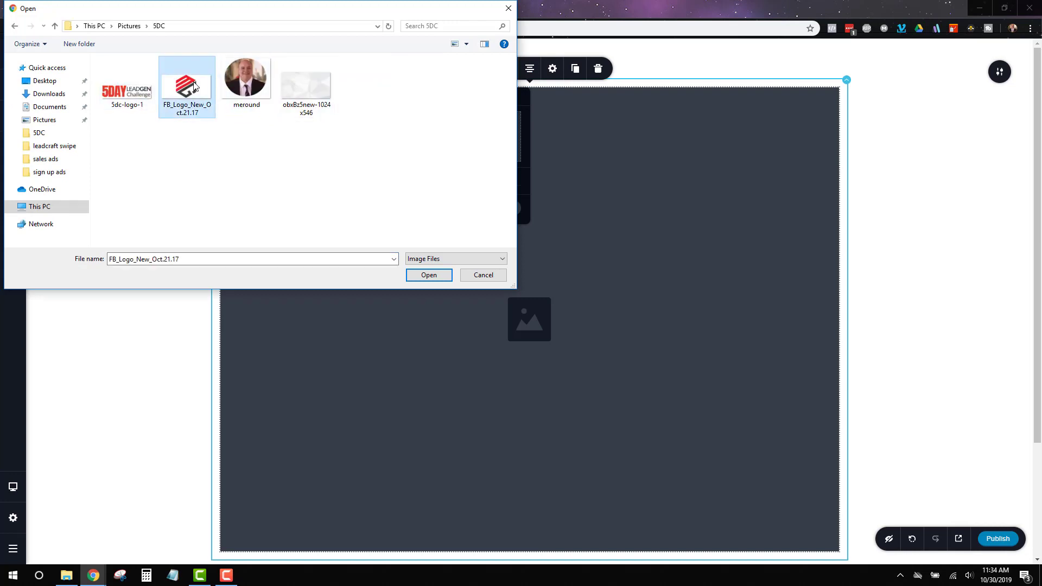
pyautogui.click(127, 87)
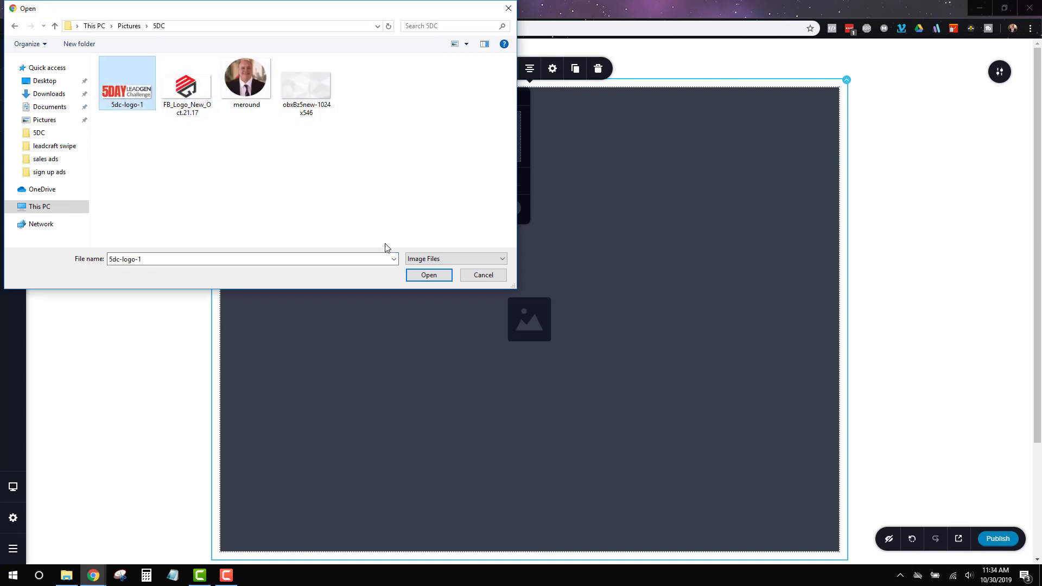
pyautogui.click(429, 274)
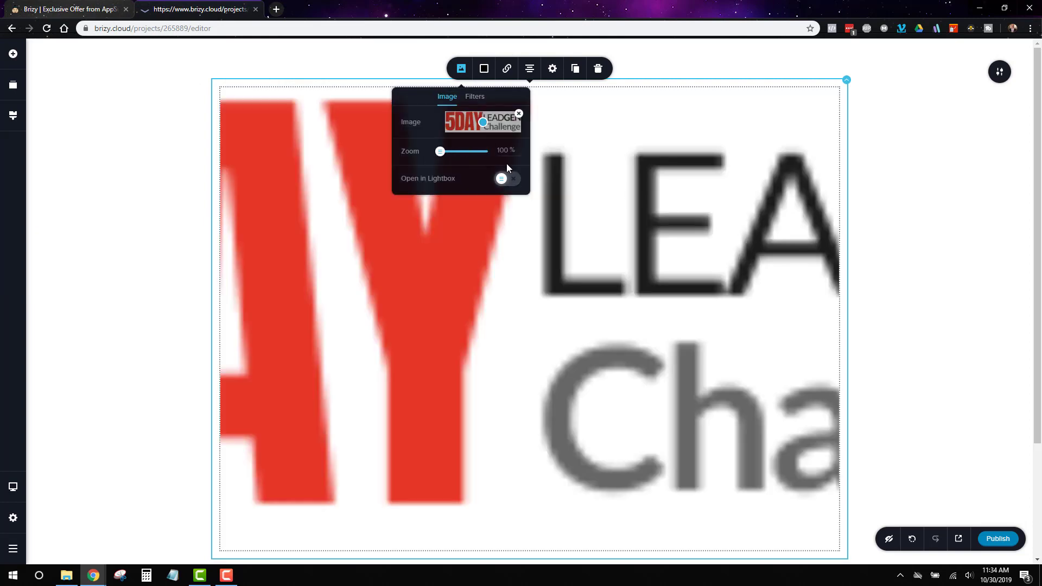
# Step: Set the logo image's height to 100% and its size to 15%, then deselect it
pyautogui.moveTo(474, 154); pyautogui.dragTo(393, 151)
pyautogui.click(553, 70)
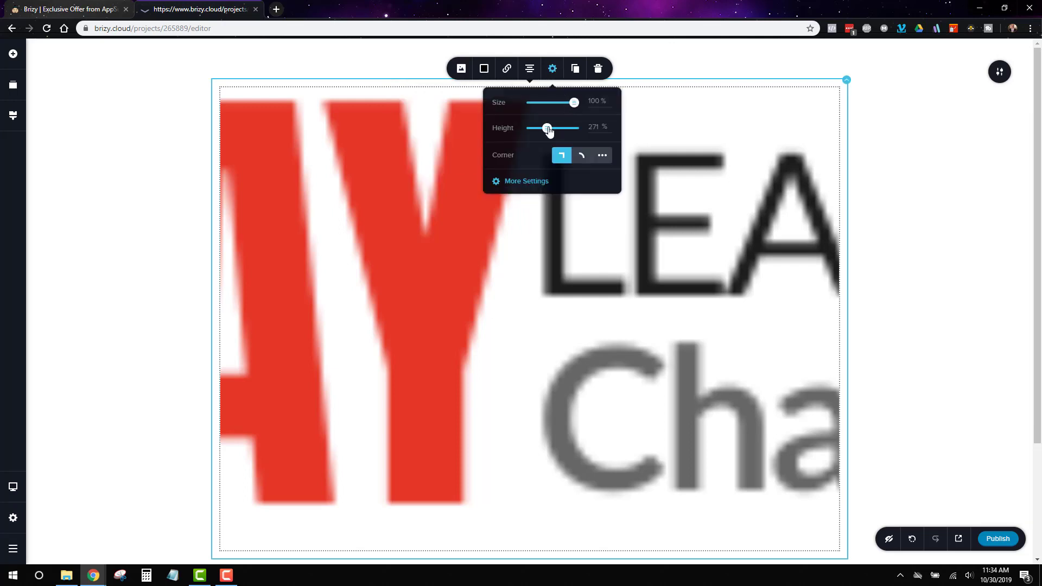
pyautogui.moveTo(546, 127); pyautogui.dragTo(535, 128)
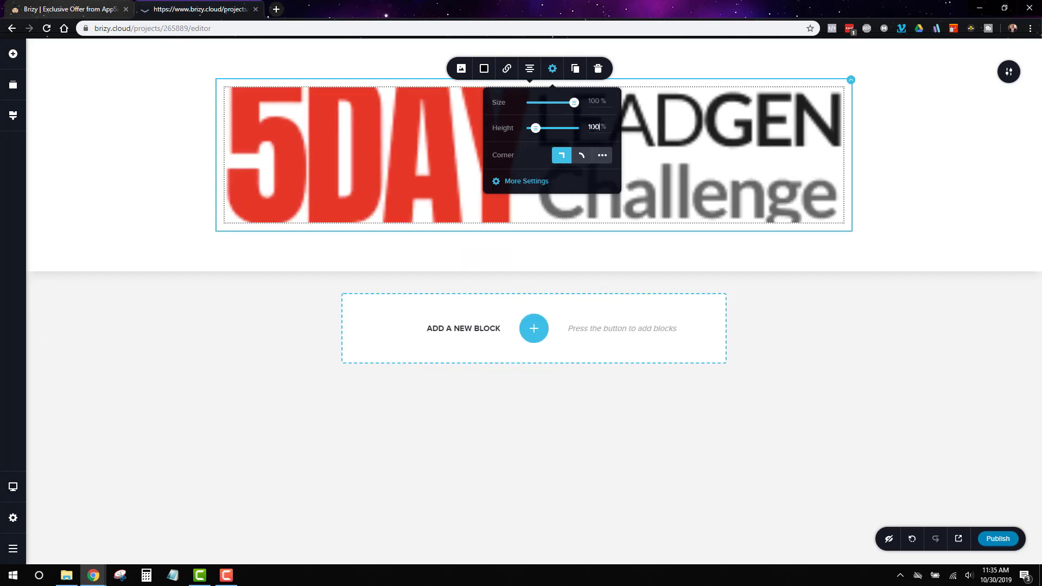
pyautogui.moveTo(572, 104); pyautogui.dragTo(535, 102)
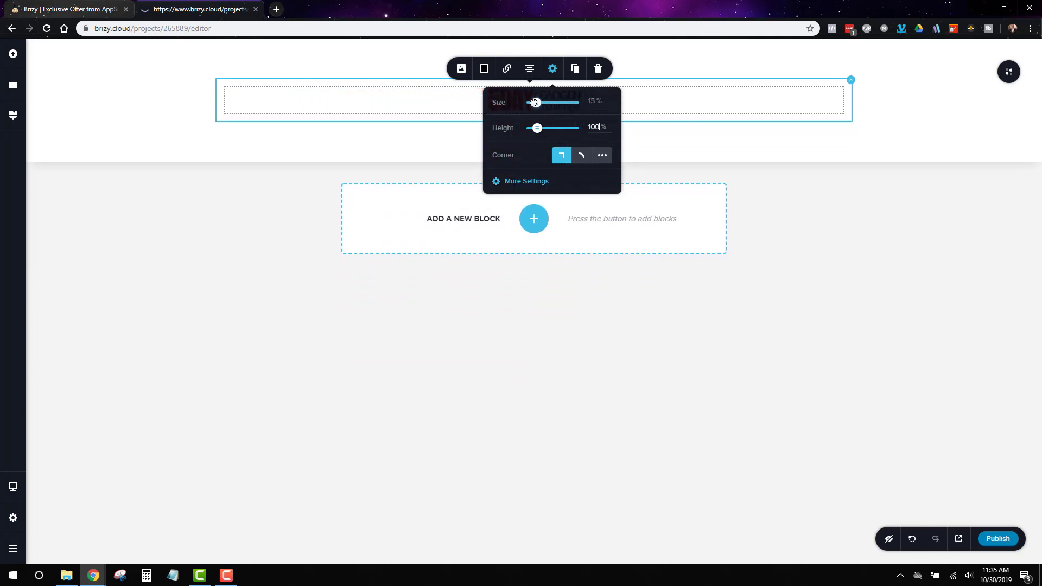
pyautogui.click(866, 232)
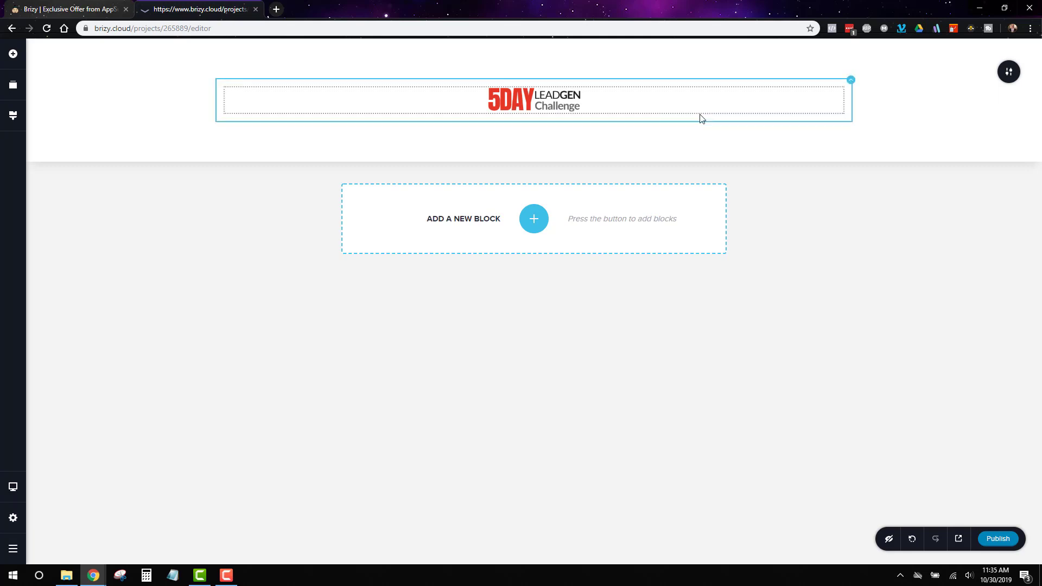
# Step: Add a Row element below the logo and delete the row's second column
pyautogui.click(12, 54)
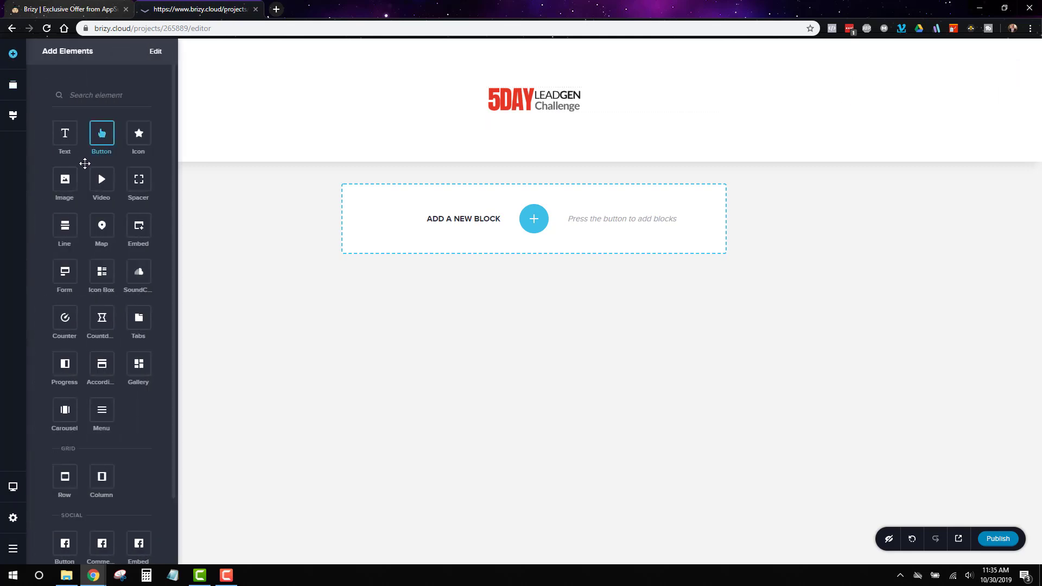
pyautogui.scroll(-1, 87, 257)
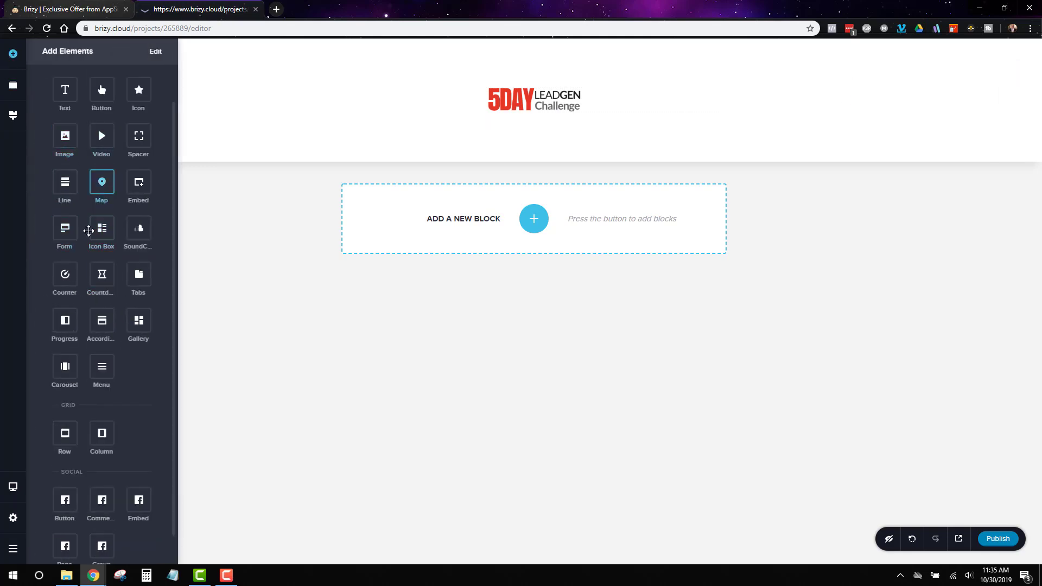
pyautogui.scroll(-1, 132, 386)
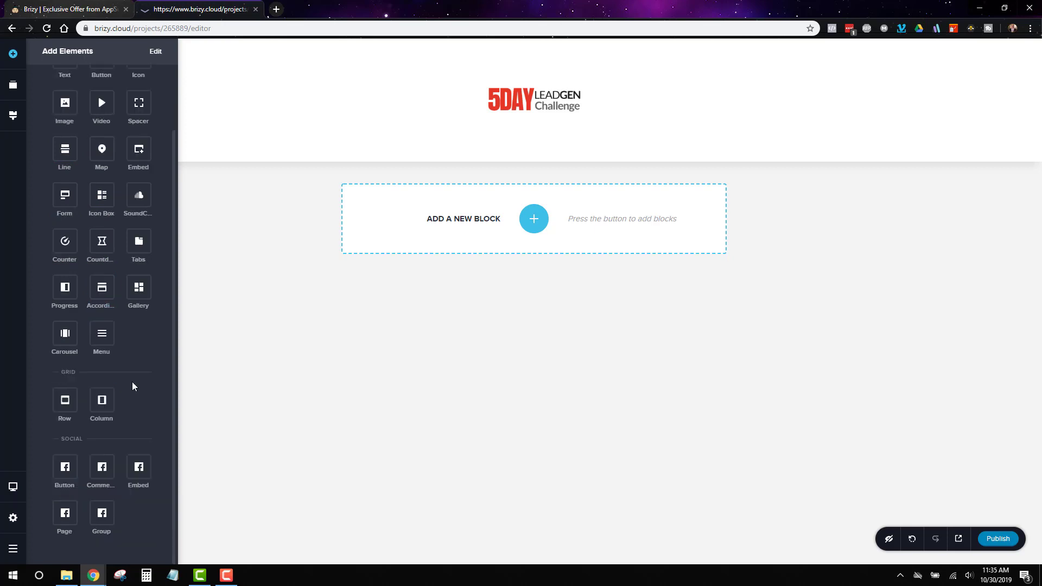
pyautogui.moveTo(65, 400); pyautogui.dragTo(568, 118)
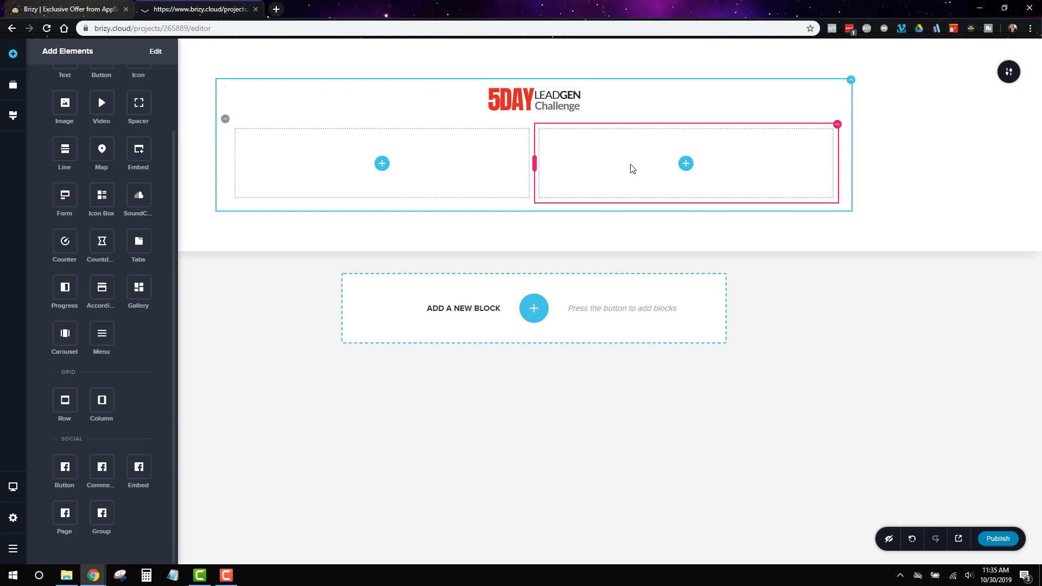
pyautogui.rightClick(839, 127)
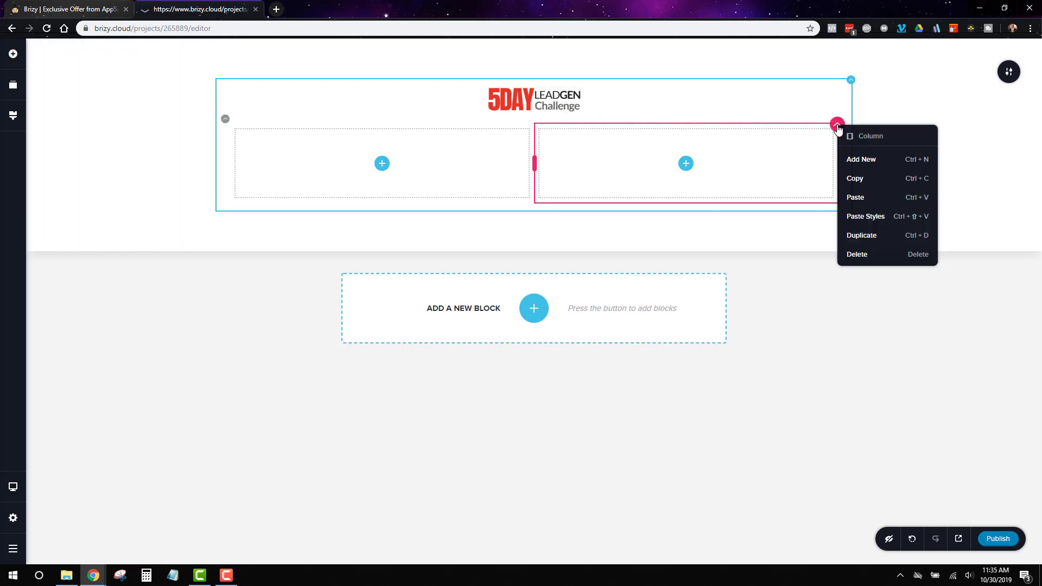
pyautogui.click(853, 253)
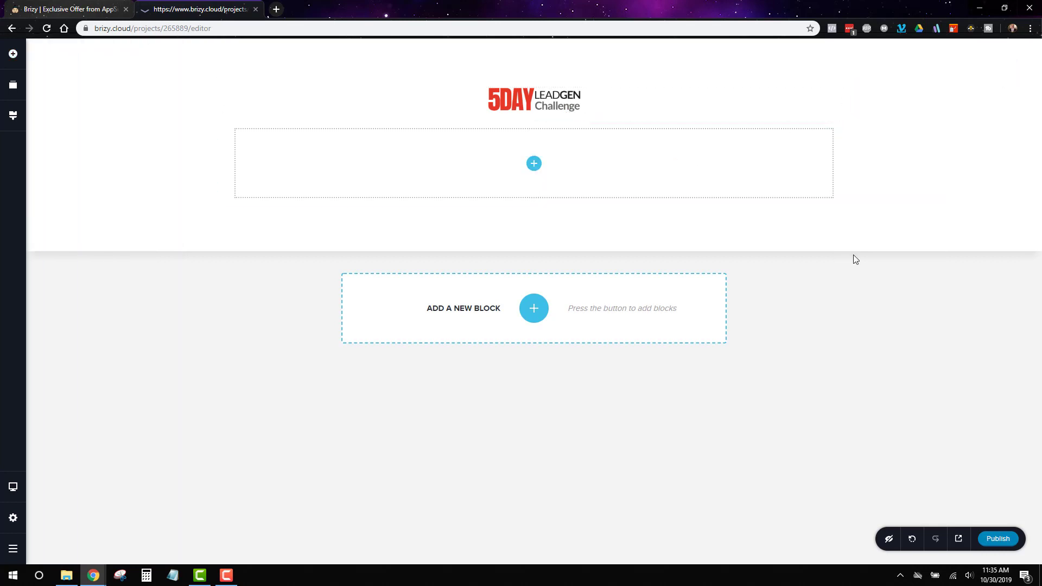
pyautogui.click(534, 164)
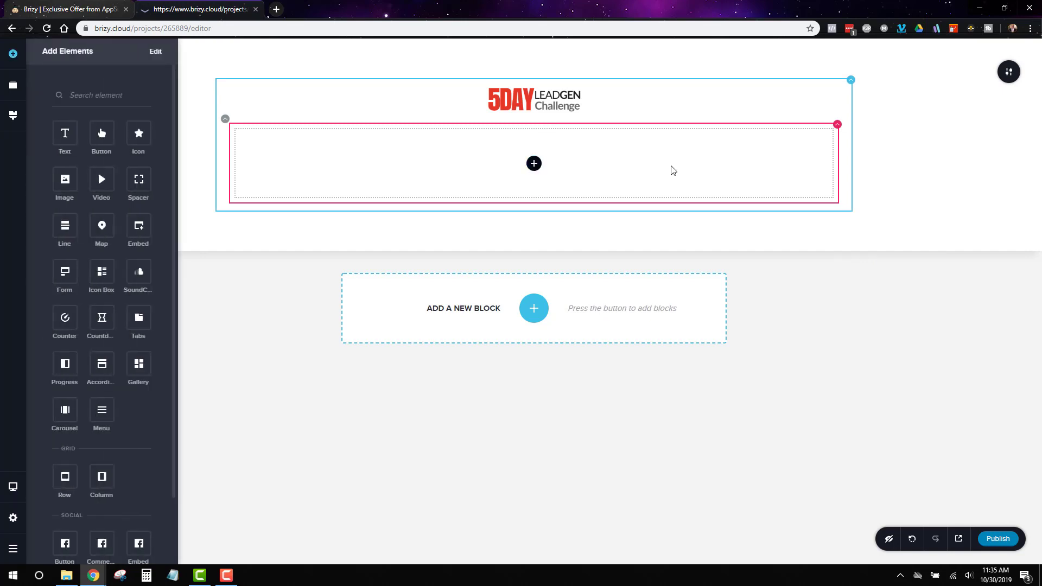
pyautogui.click(938, 165)
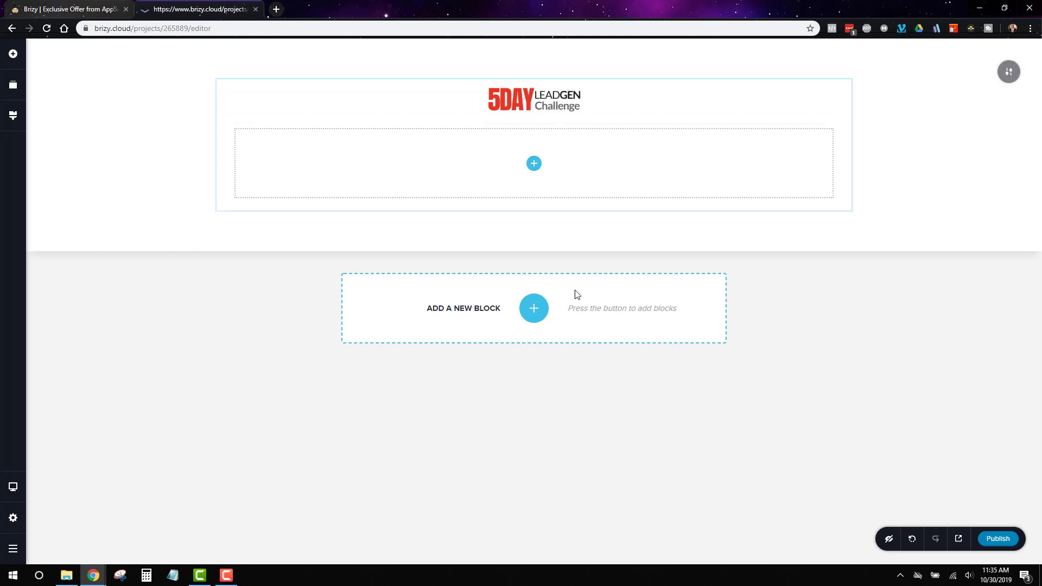
# Step: Insert the ready-made "The Best Solutions" block below the logo block and delete the empty column under the logo
pyautogui.click(536, 309)
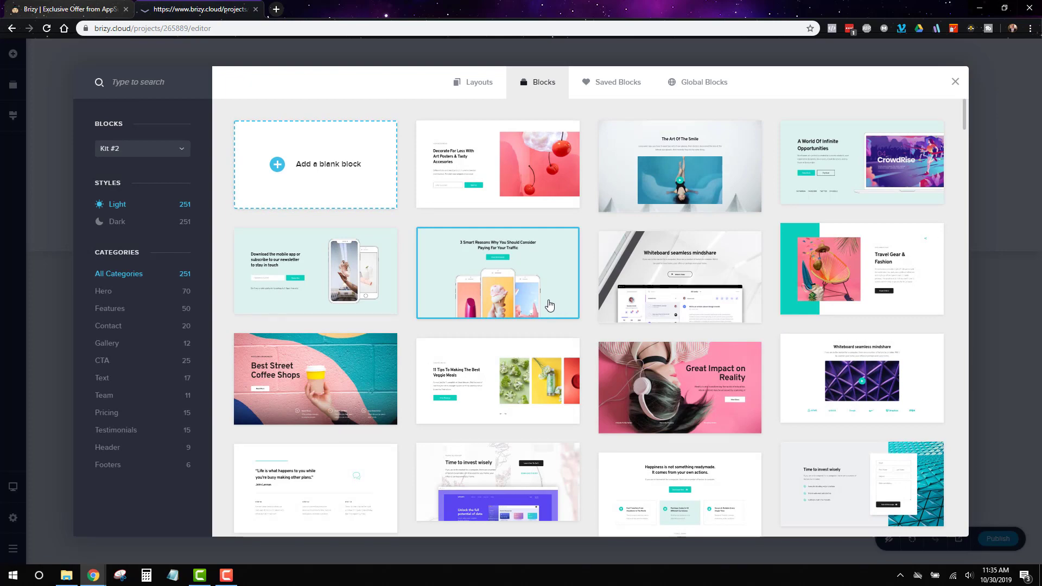
pyautogui.scroll(-6, 549, 305)
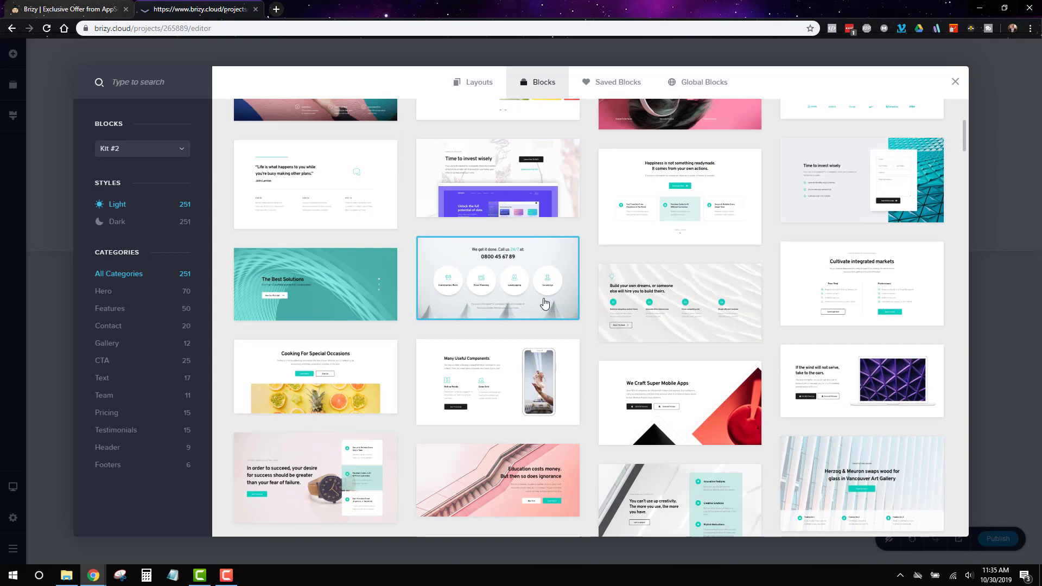
pyautogui.click(322, 269)
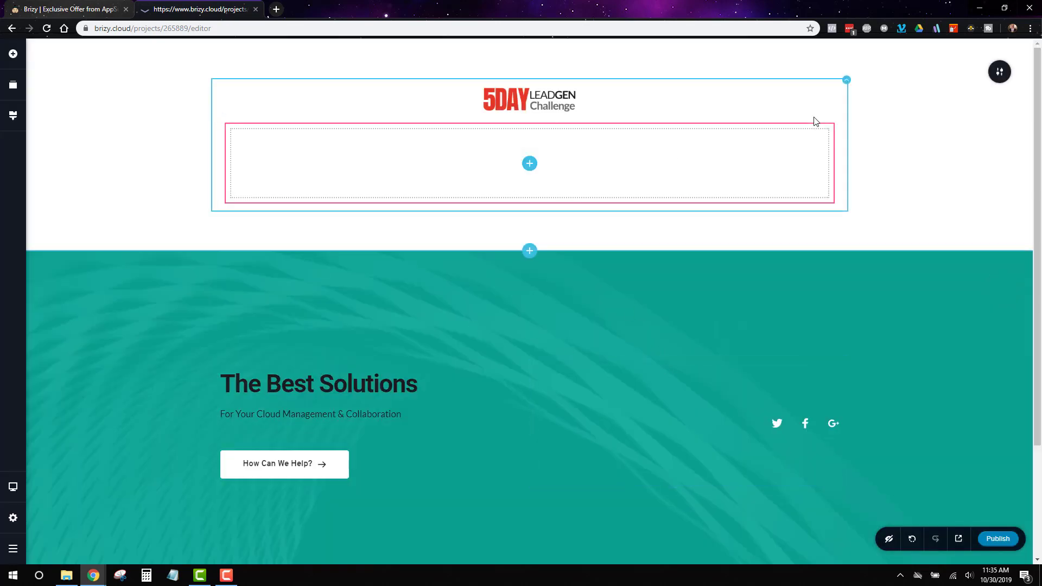
pyautogui.rightClick(832, 130)
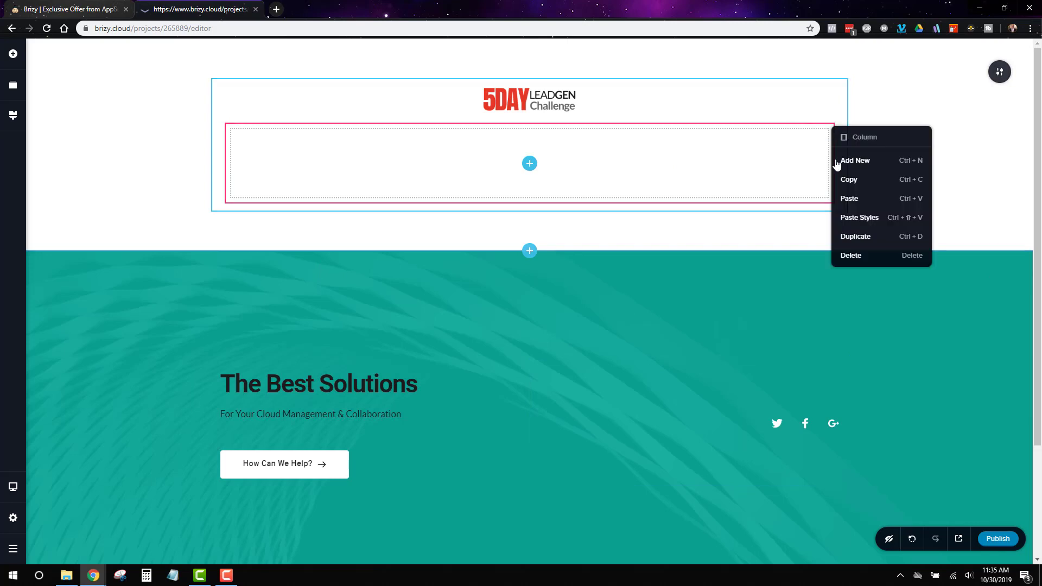
pyautogui.click(851, 256)
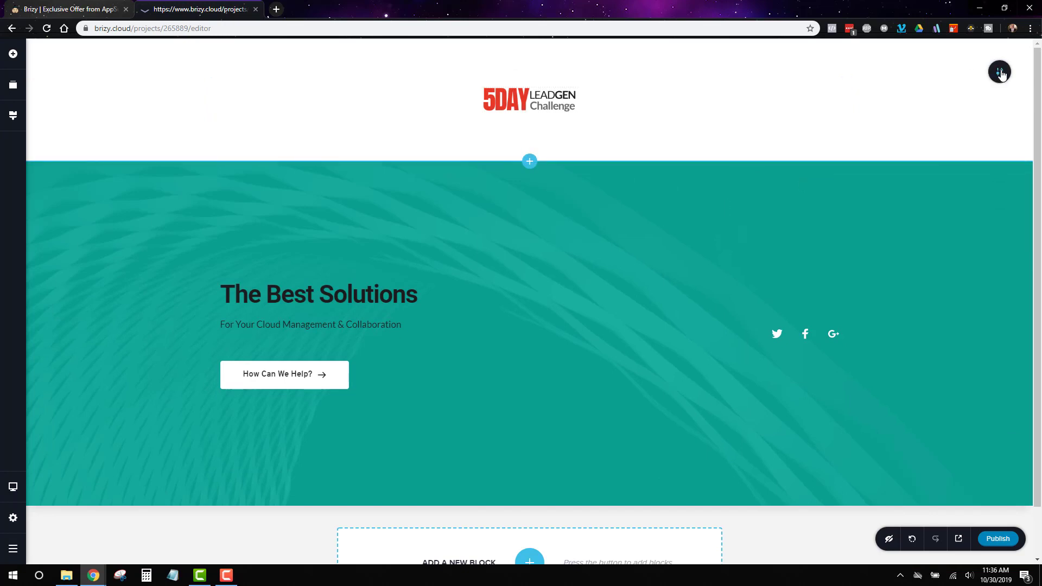
# Step: Replace the "The Best Solutions" block's background image with the grey polygon picture and set its parallax to Fixed
pyautogui.scroll(-1, 995, 206)
pyautogui.click(994, 148)
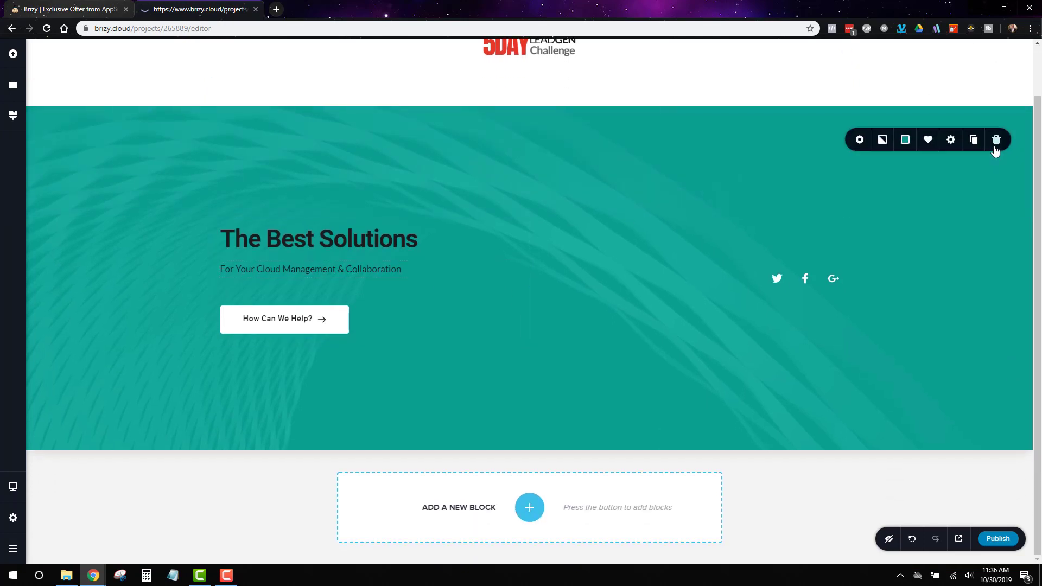
pyautogui.click(882, 142)
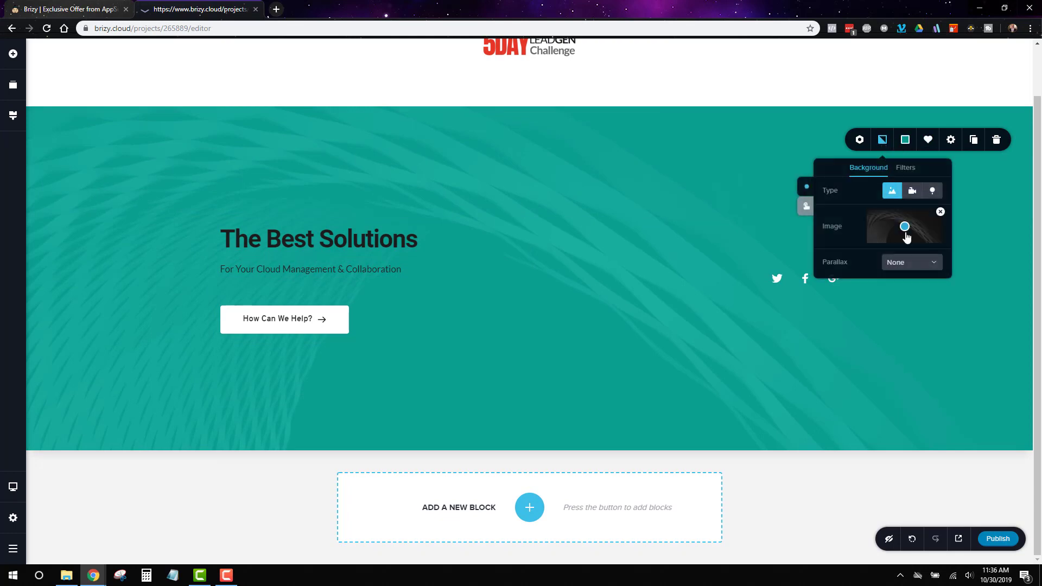
pyautogui.click(941, 212)
pyautogui.click(907, 230)
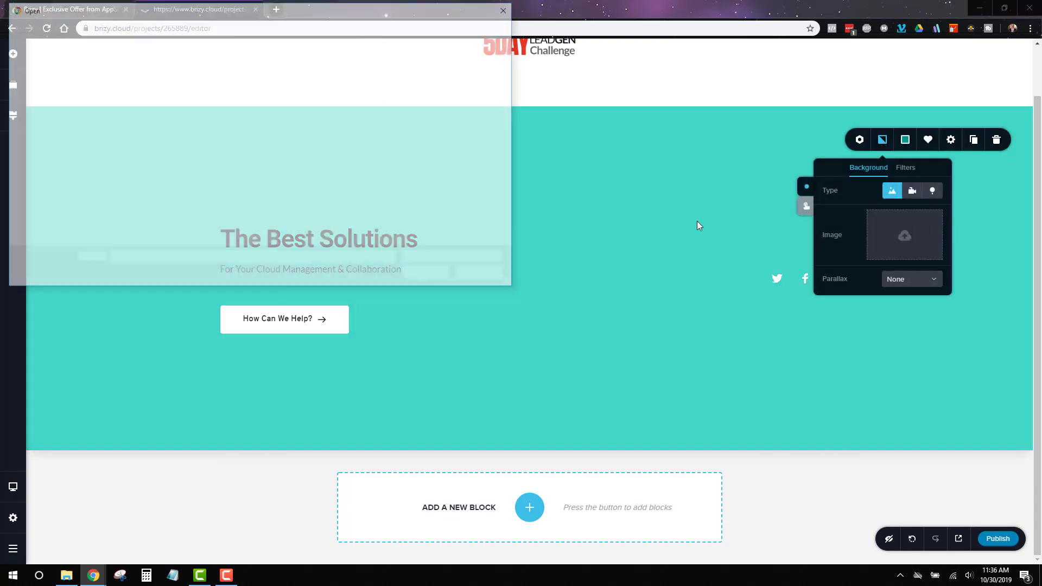
pyautogui.click(310, 102)
pyautogui.click(430, 275)
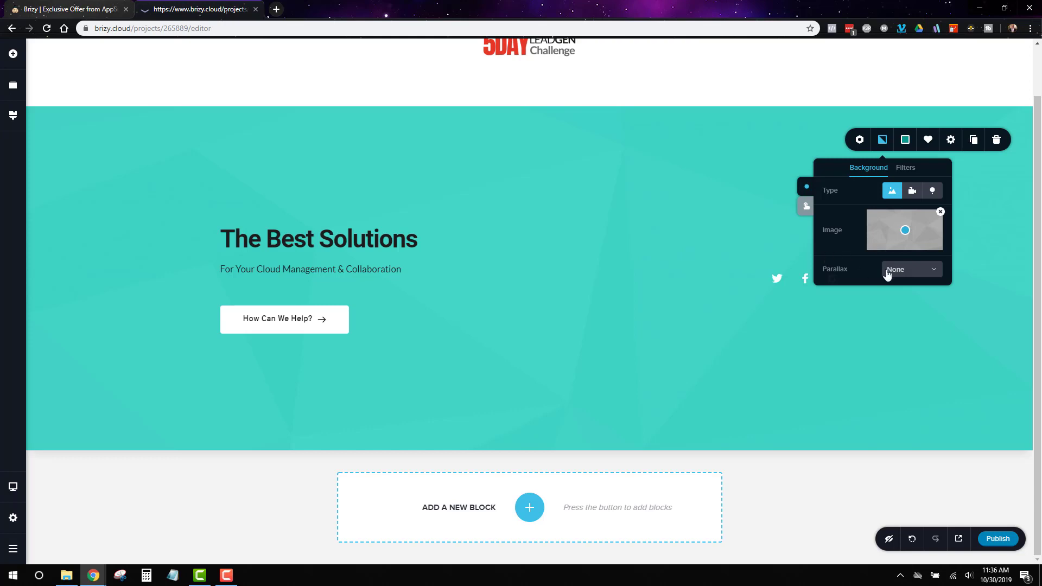
pyautogui.click(906, 271)
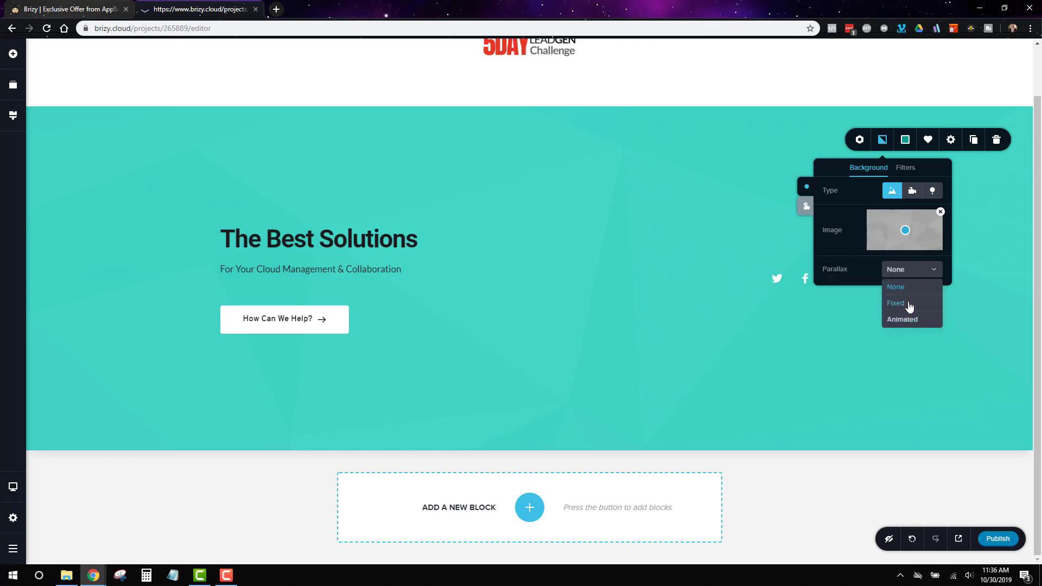
pyautogui.click(902, 303)
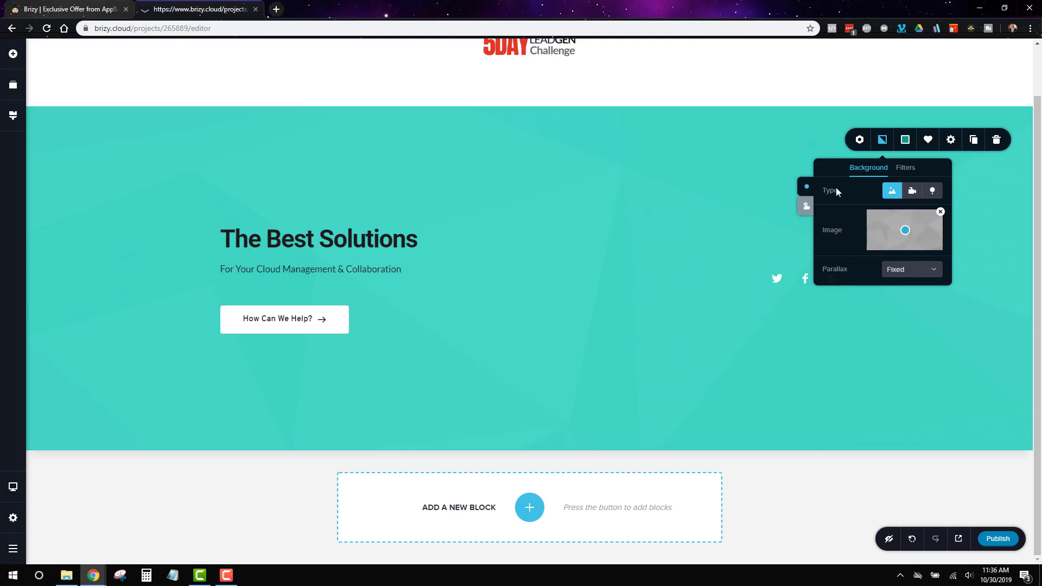
# Step: Set the block's overlay colour to solid white #FFFFFF and lower its opacity to fully transparent
pyautogui.click(906, 140)
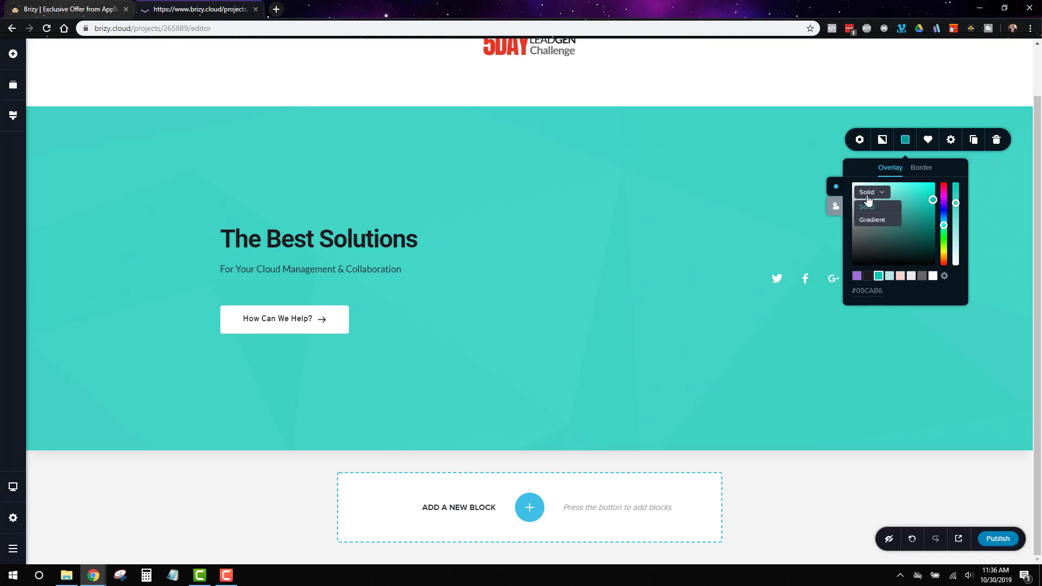
pyautogui.moveTo(936, 194); pyautogui.dragTo(807, 158)
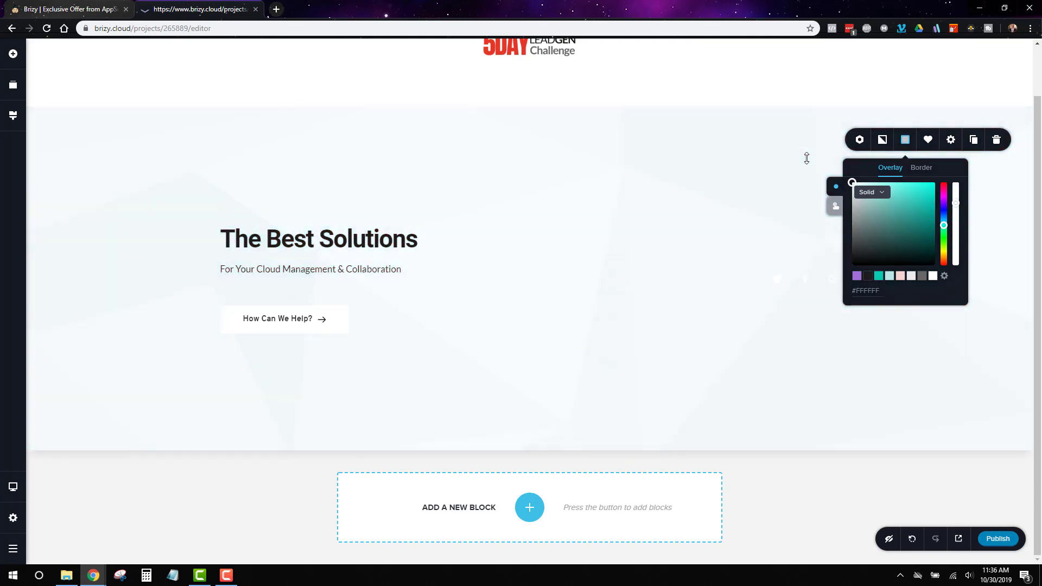
pyautogui.moveTo(957, 211); pyautogui.dragTo(966, 262)
pyautogui.click(864, 391)
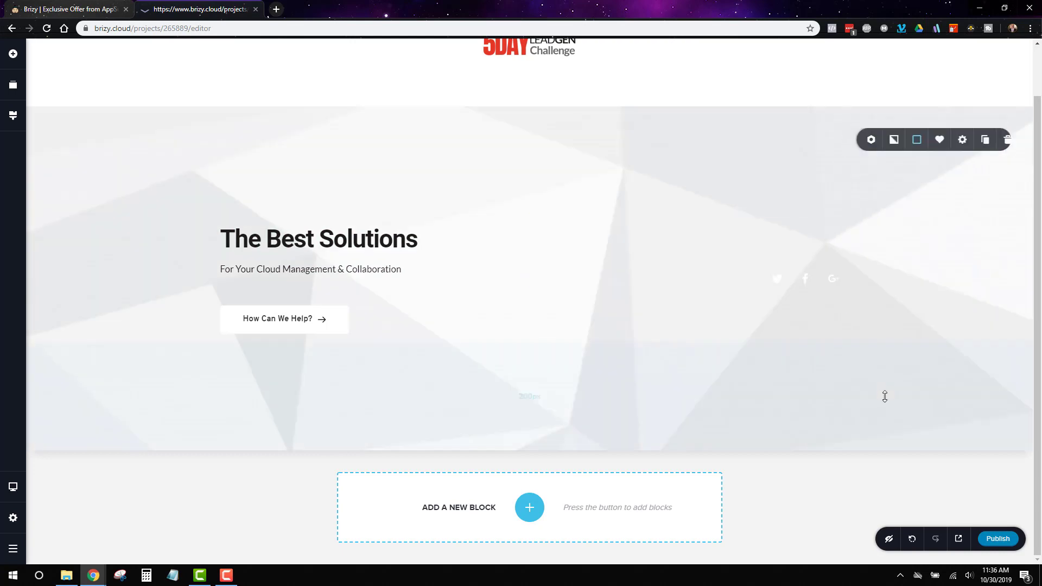
# Step: Delete the column with the social icons and replace the block's heading with the copied text "Create Your Automated Lead Generation Funnel"
pyautogui.rightClick(845, 229)
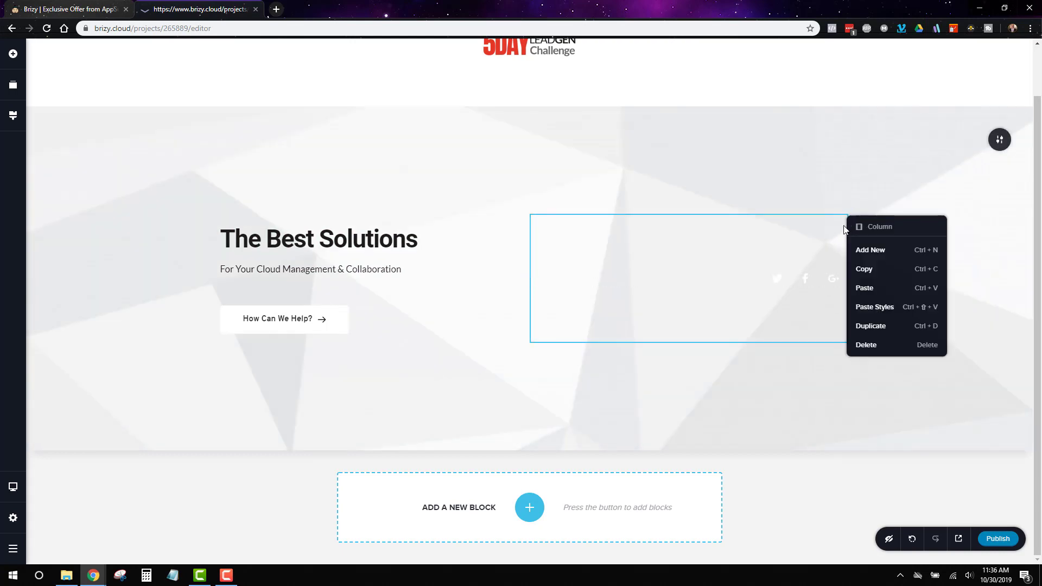
pyautogui.click(879, 346)
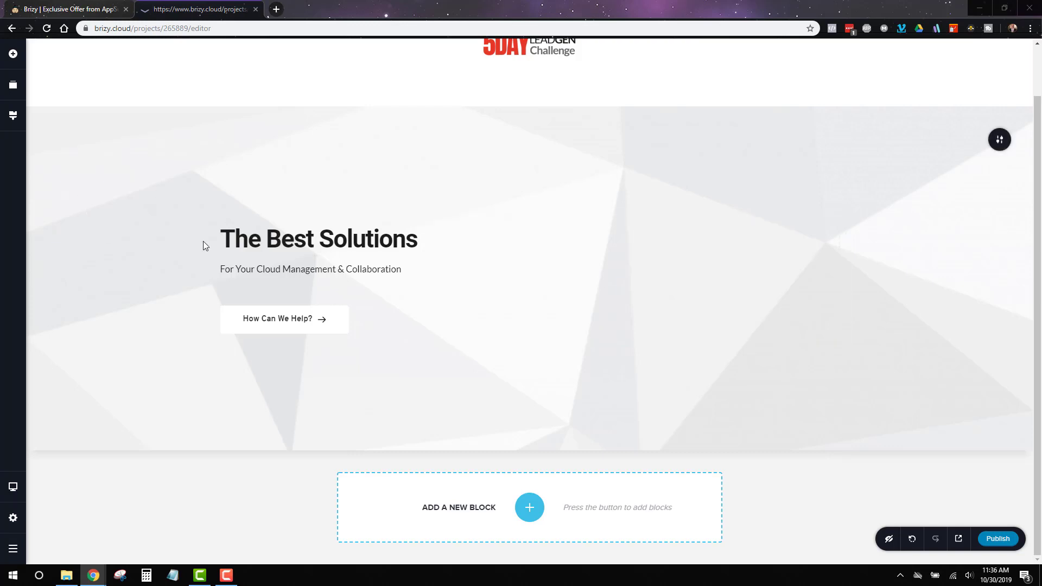
pyautogui.tripleClick(285, 234)
pyautogui.rightClick(285, 234)
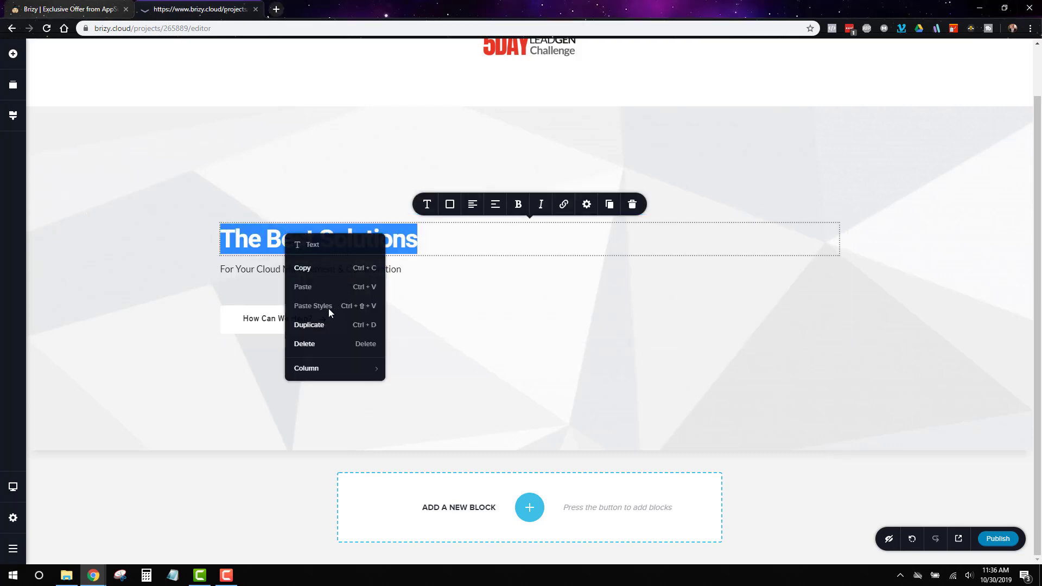
pyautogui.click(373, 239)
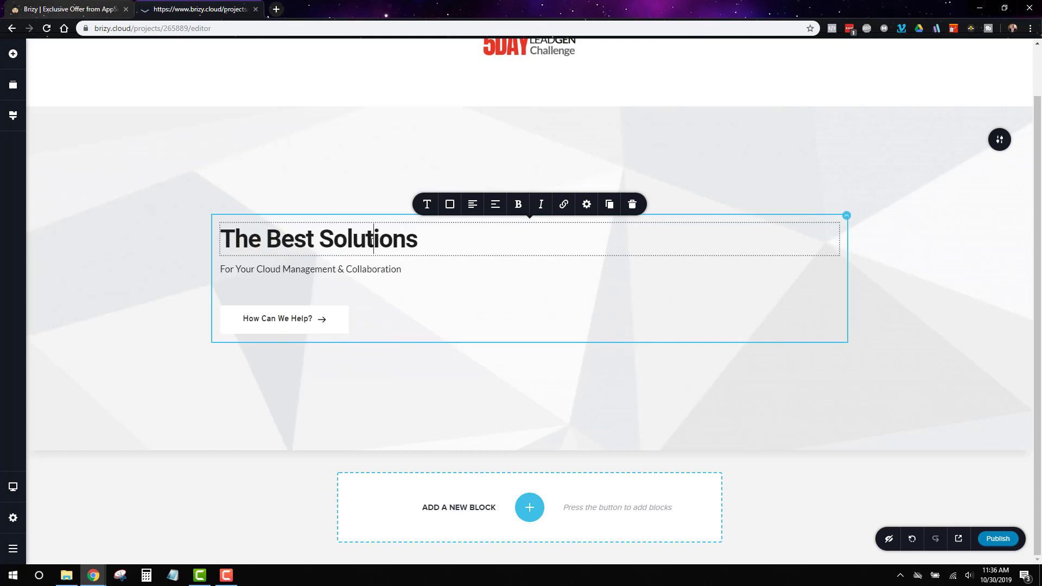
pyautogui.tripleClick(374, 239)
pyautogui.hotkey('ctrl', 'v')
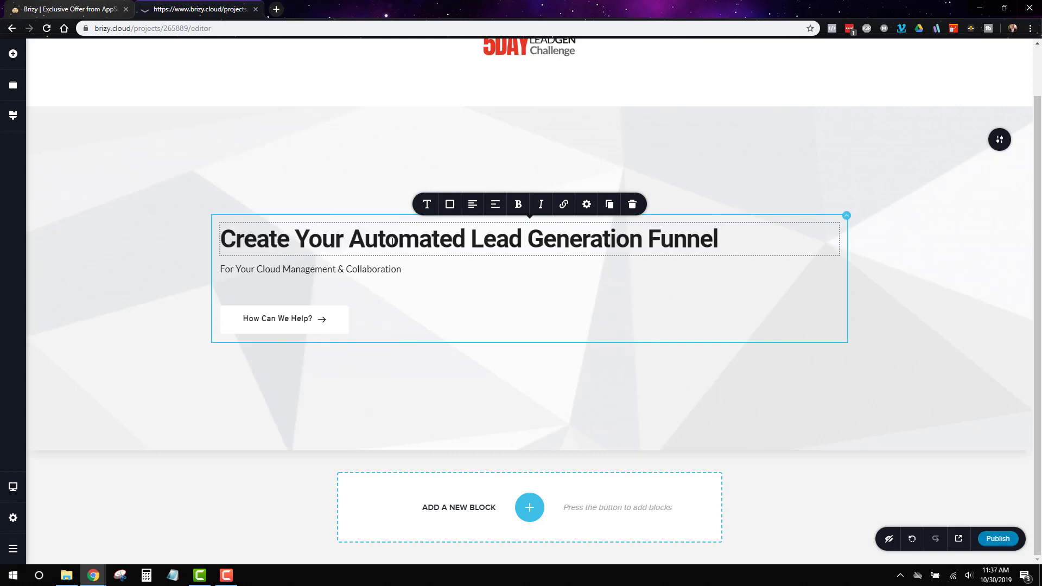
# Step: Centre the "Create Your Automated Lead Generation Funnel" heading without a list style
pyautogui.click(497, 209)
pyautogui.click(495, 210)
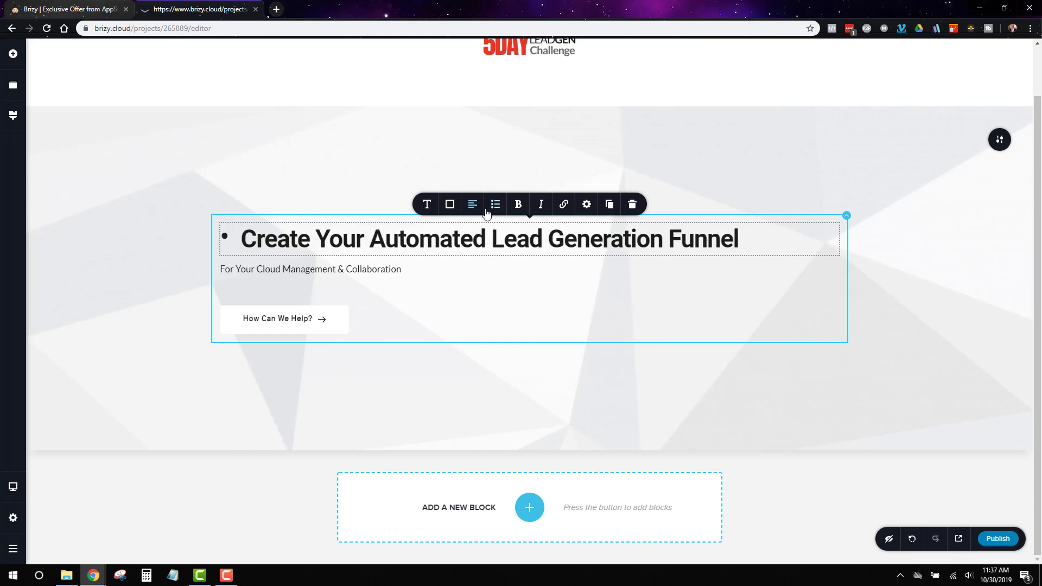
pyautogui.click(493, 211)
pyautogui.click(473, 208)
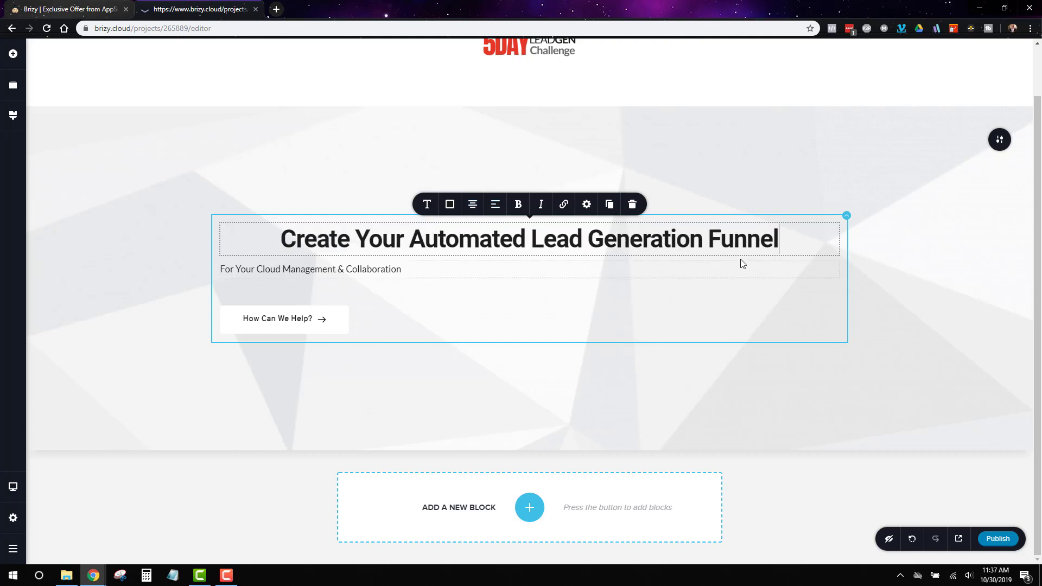
pyautogui.click(622, 240)
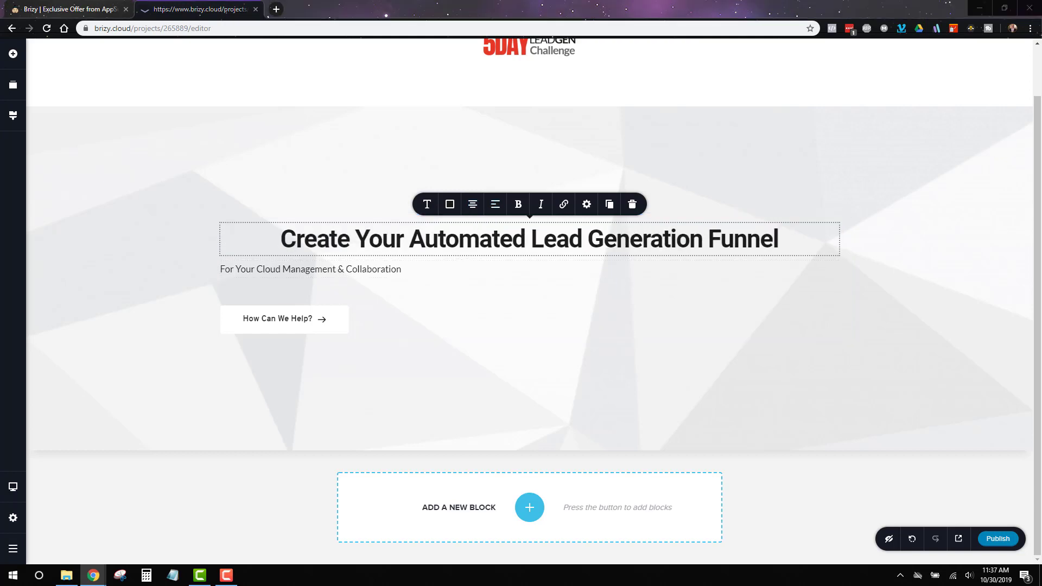
pyautogui.moveTo(409, 239); pyautogui.dragTo(779, 239)
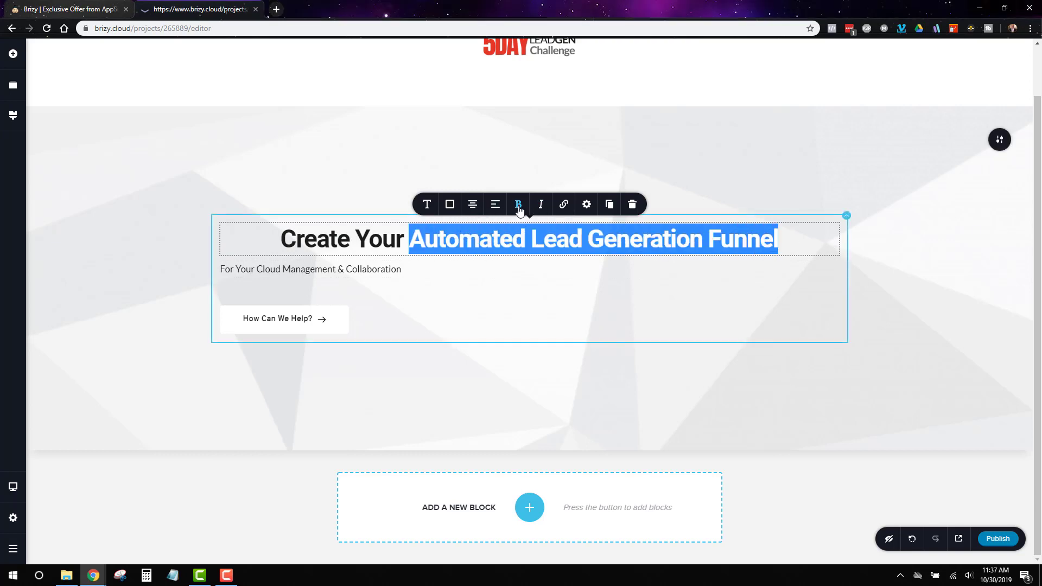
pyautogui.click(918, 248)
pyautogui.doubleClick(688, 245)
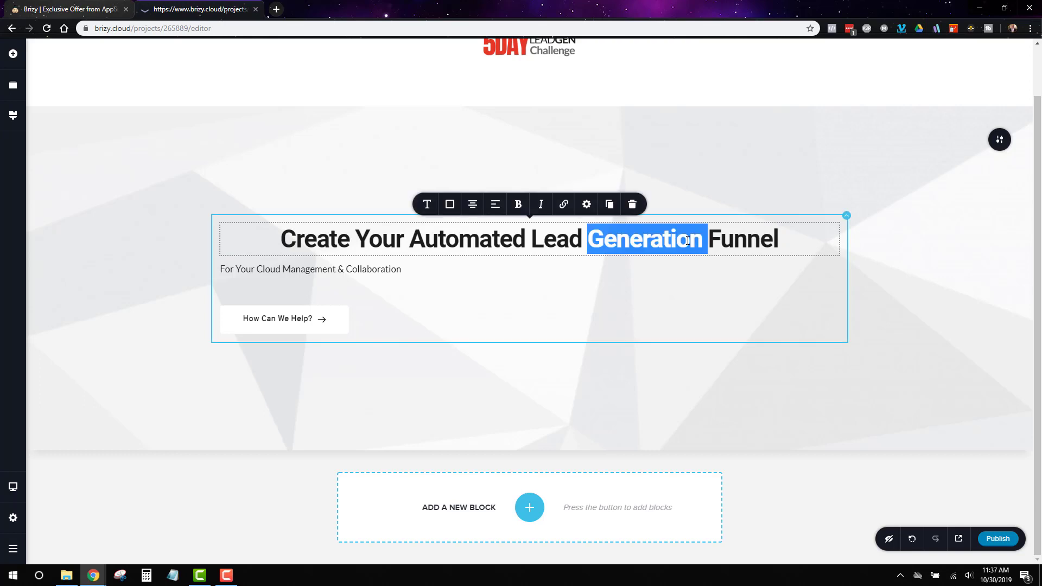
pyautogui.click(526, 238)
pyautogui.moveTo(411, 239); pyautogui.dragTo(785, 241)
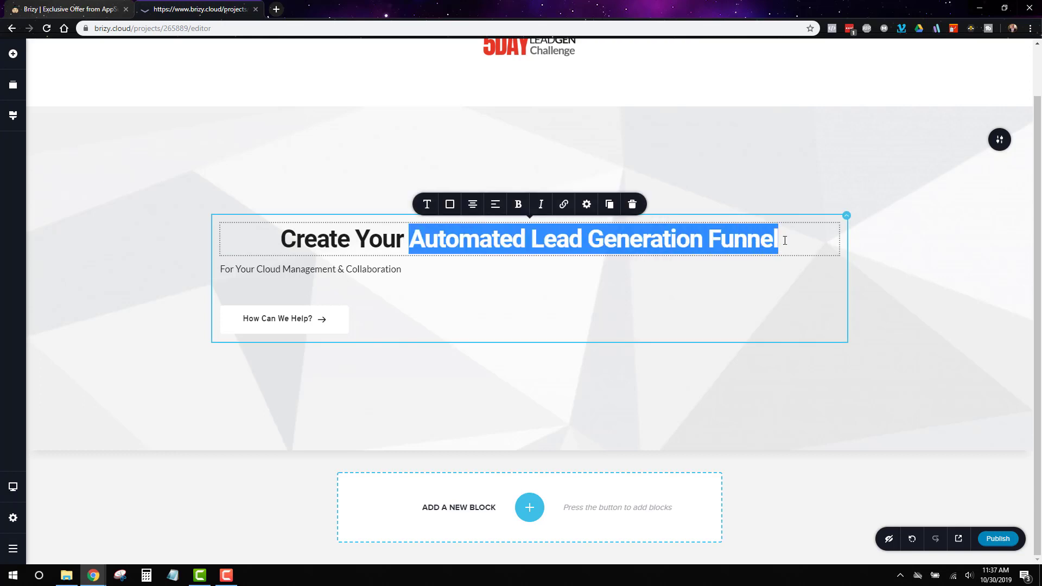
pyautogui.click(964, 284)
pyautogui.click(696, 239)
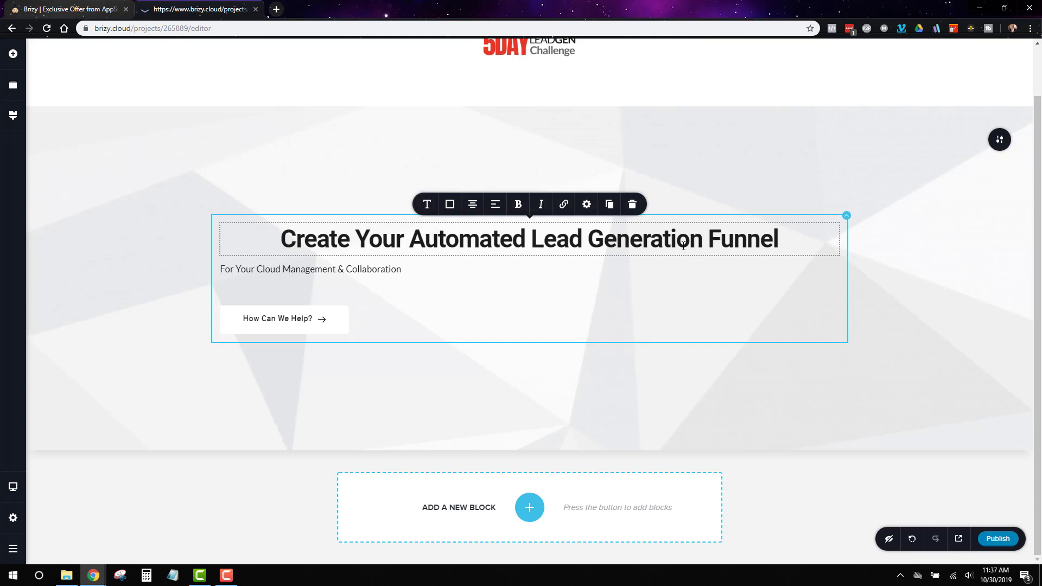
# Step: Clear all the text from the existing "Create Your Automated Lead Generation Funnel" heading
pyautogui.tripleClick(792, 242)
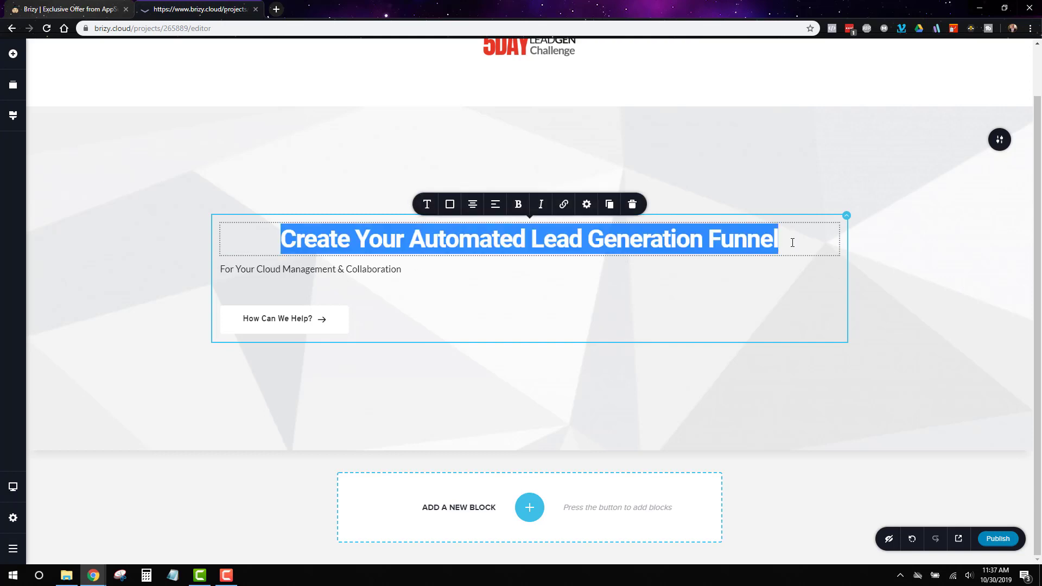
pyautogui.press('BackSpace')
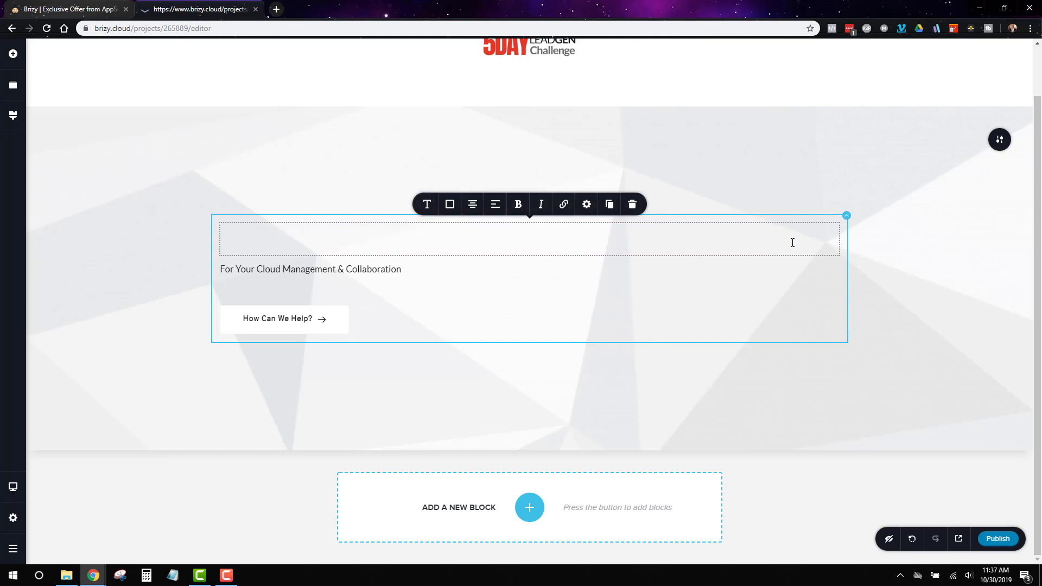
pyautogui.write('C')
pyautogui.press('BackSpace')
# Step: Add a Text element at the top of the hero column and replace its placeholder with "Create Your Automated Lead Generation Funnel"
pyautogui.click(13, 54)
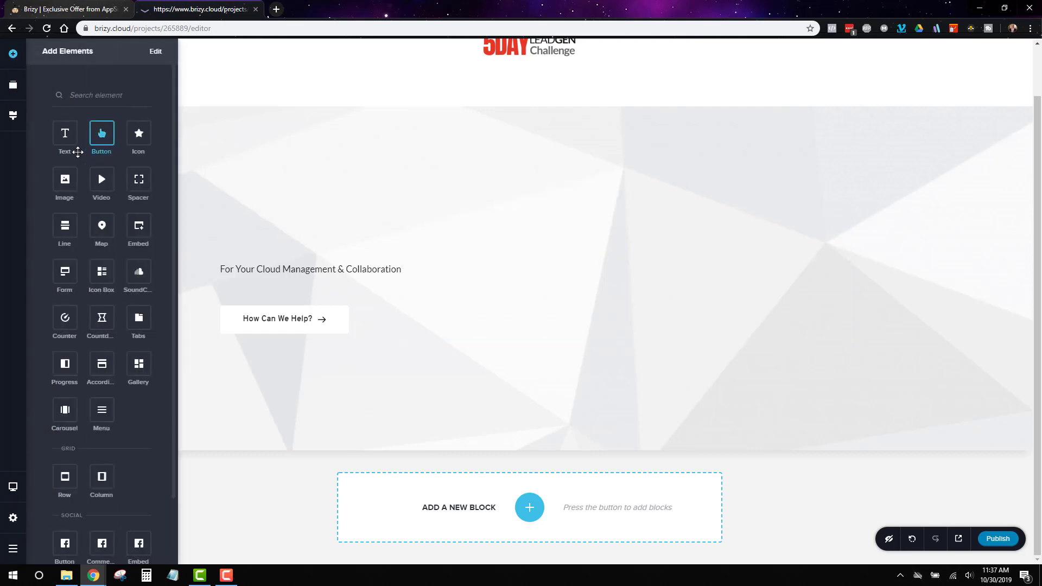
pyautogui.moveTo(78, 152); pyautogui.dragTo(561, 245)
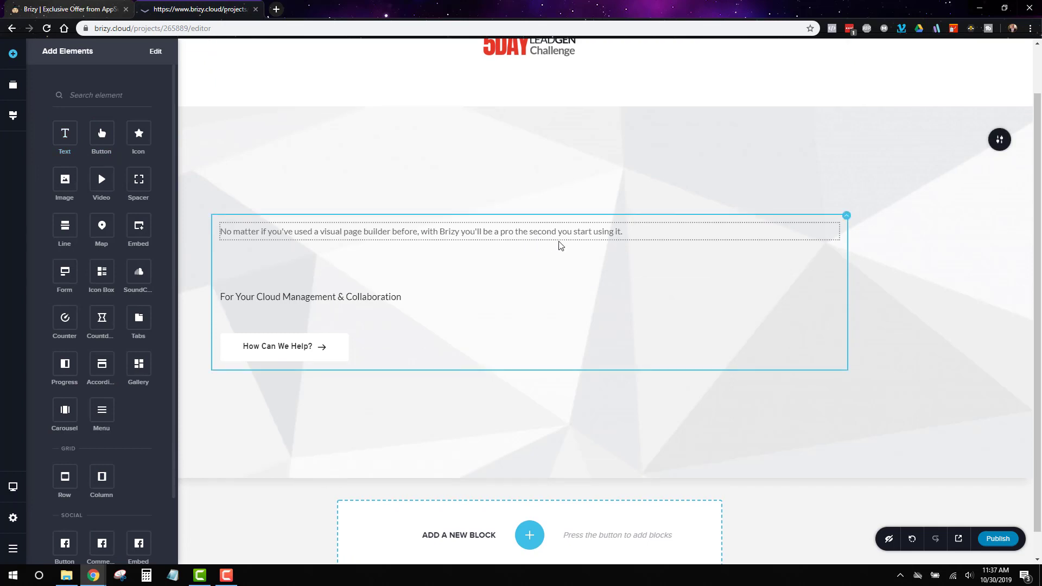
pyautogui.click(563, 235)
pyautogui.hotkey('ctrl', 'a')
pyautogui.write('C')
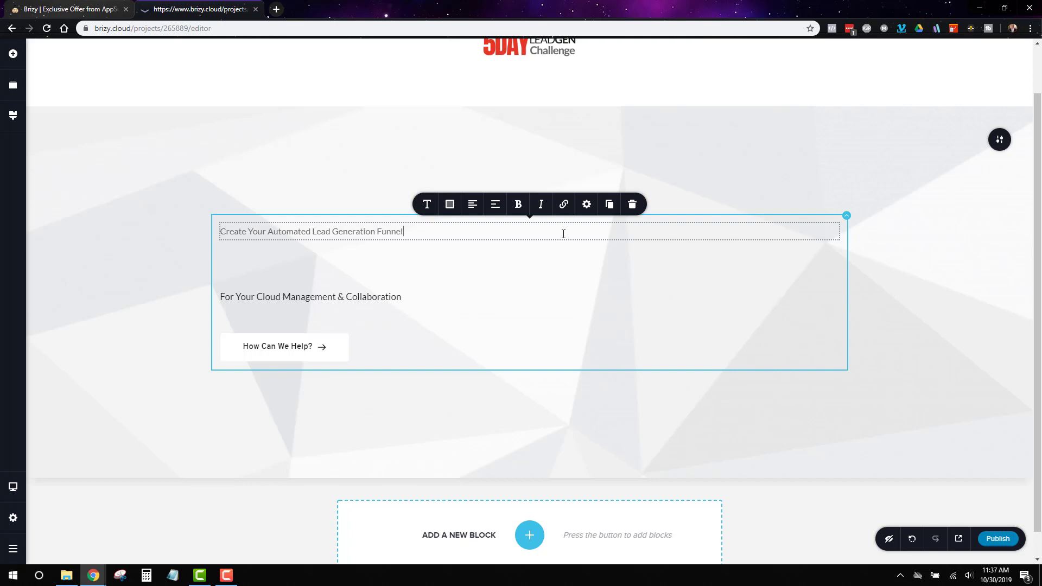
# Step: Centre the new headline text and set its colour to solid #1C1C1C
pyautogui.click(473, 204)
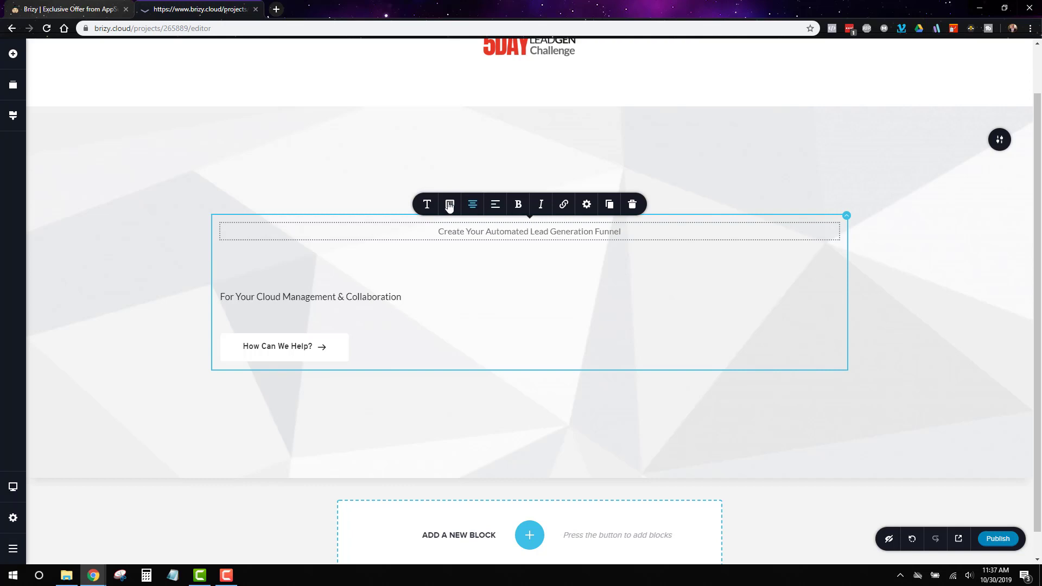
pyautogui.click(451, 205)
pyautogui.click(412, 340)
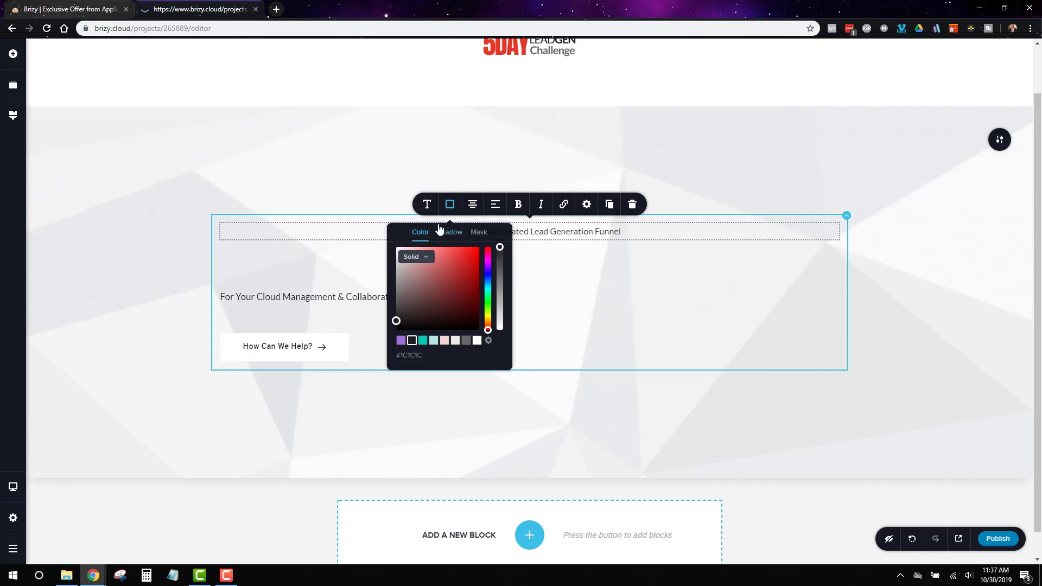
pyautogui.click(556, 231)
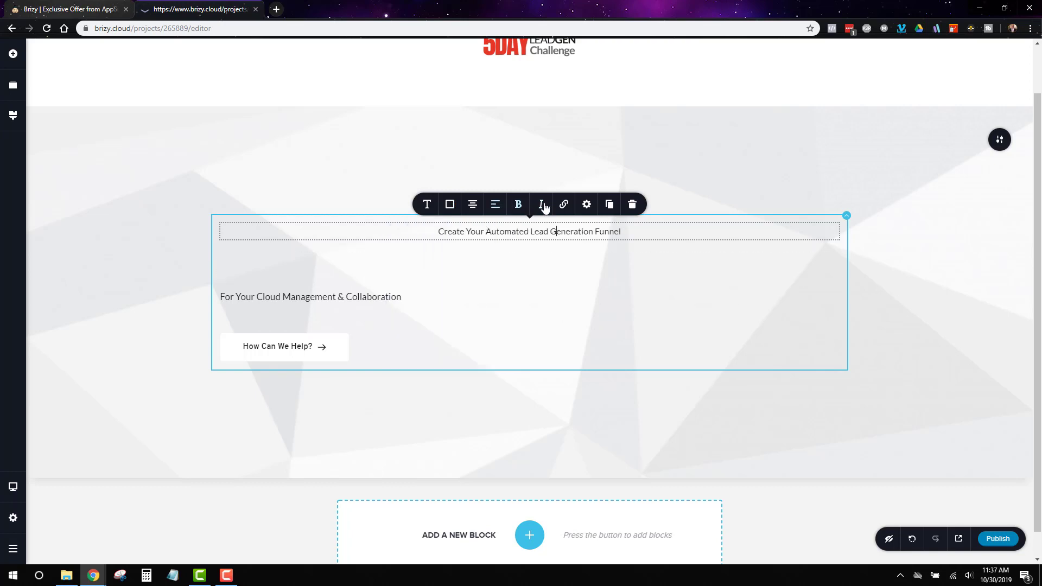
# Step: Try the Heading 1 typography on the new headline and select the words "Automated Lead Generation Funnel"
pyautogui.click(428, 206)
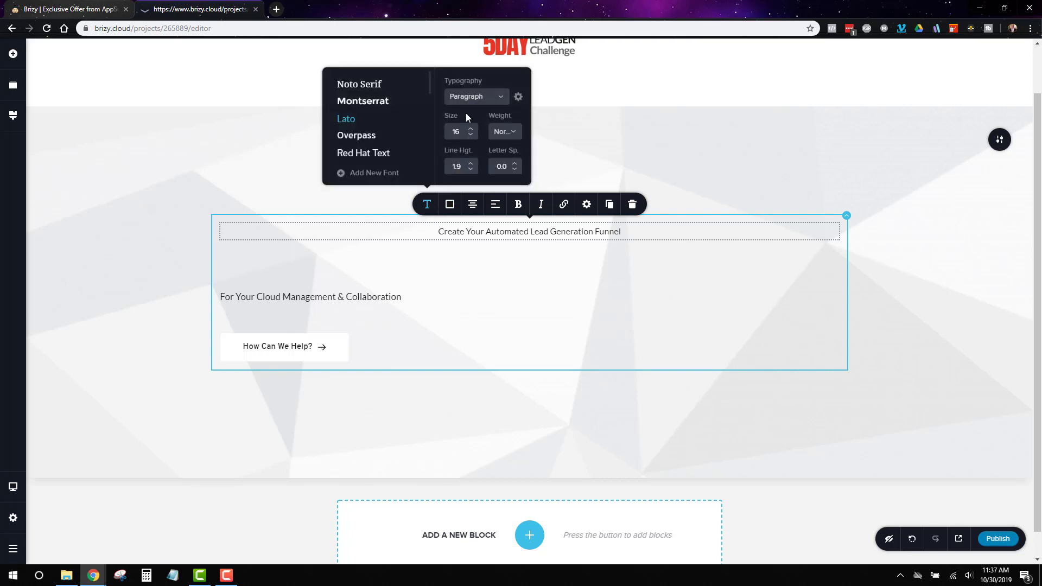
pyautogui.click(485, 103)
pyautogui.click(481, 180)
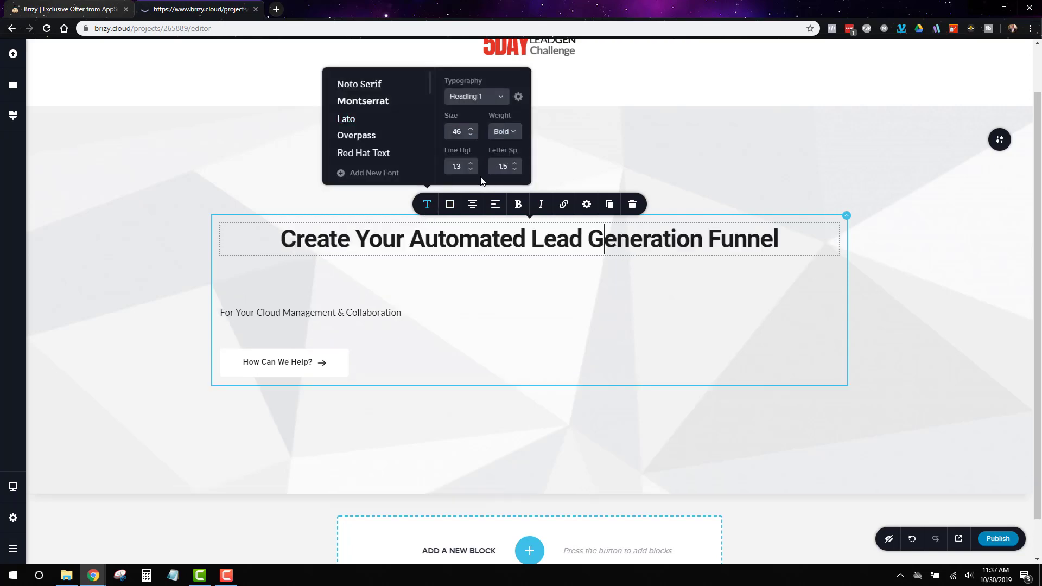
pyautogui.click(620, 271)
pyautogui.click(499, 235)
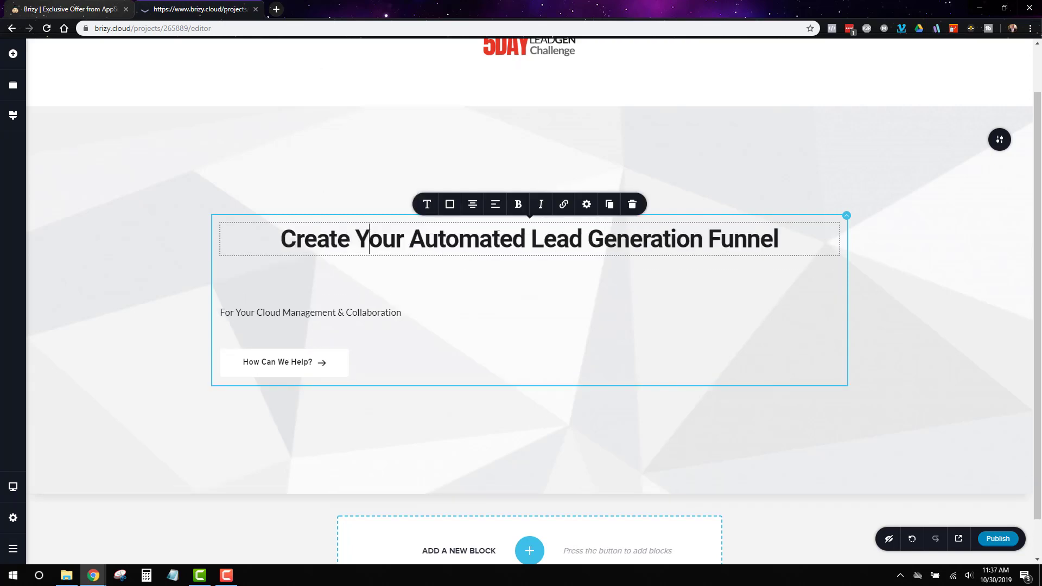
pyautogui.moveTo(410, 239); pyautogui.dragTo(827, 269)
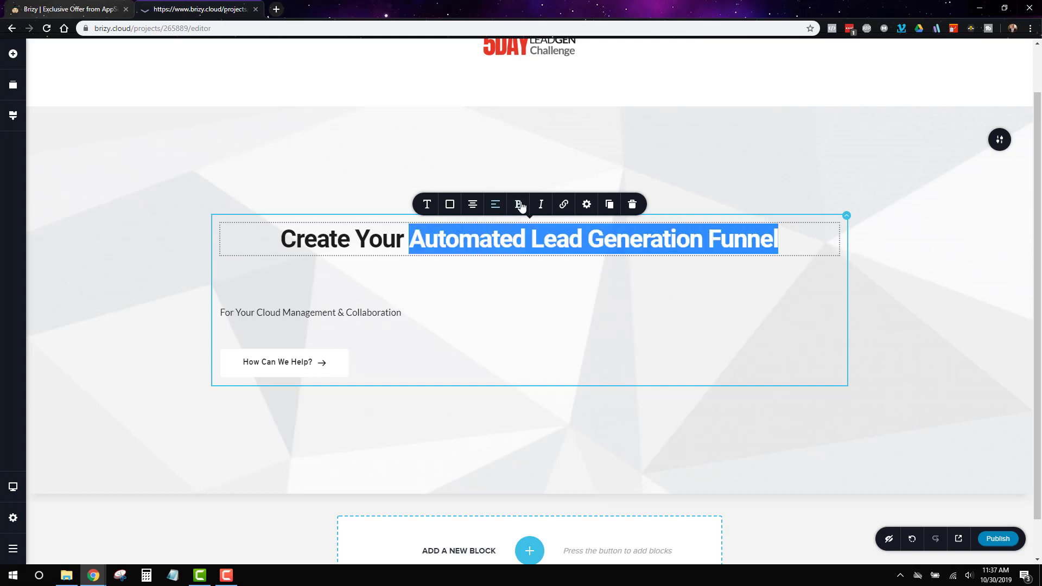
pyautogui.click(580, 307)
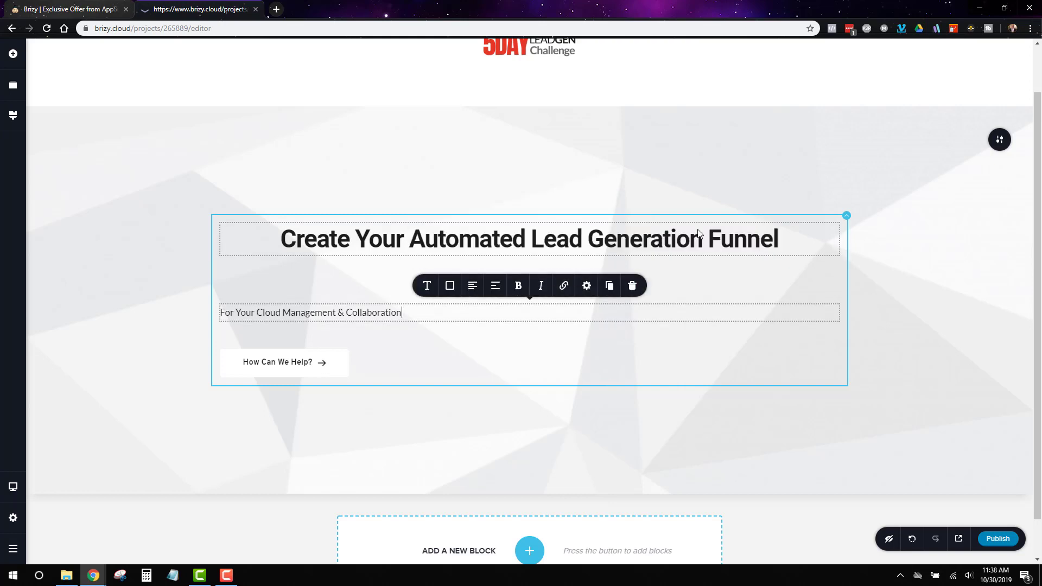
# Step: Switch the whole headline to Paragraph typography and enlarge its font size as far as fits on one line
pyautogui.click(640, 234)
pyautogui.tripleClick(409, 241)
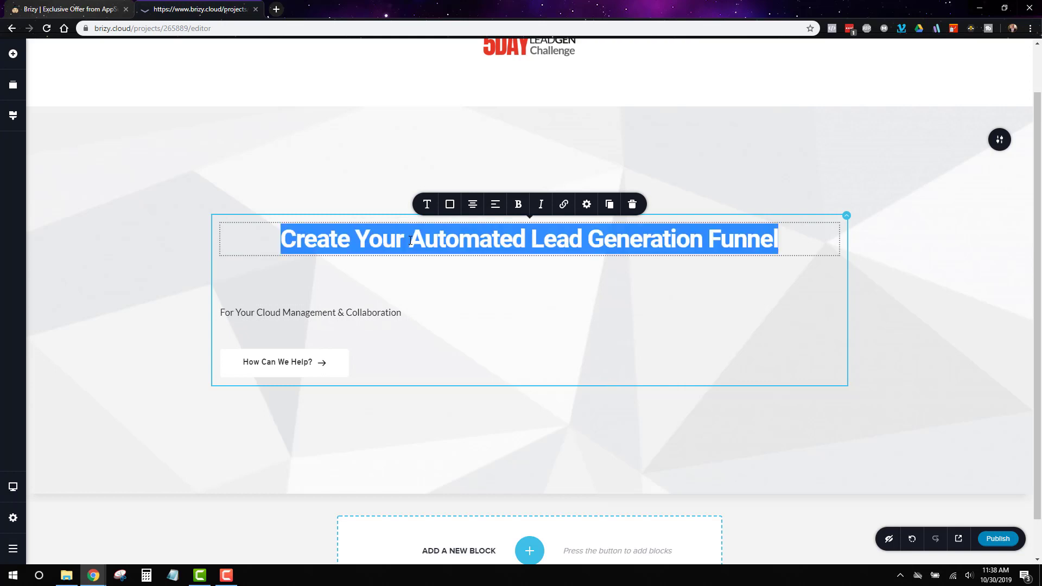
pyautogui.click(426, 205)
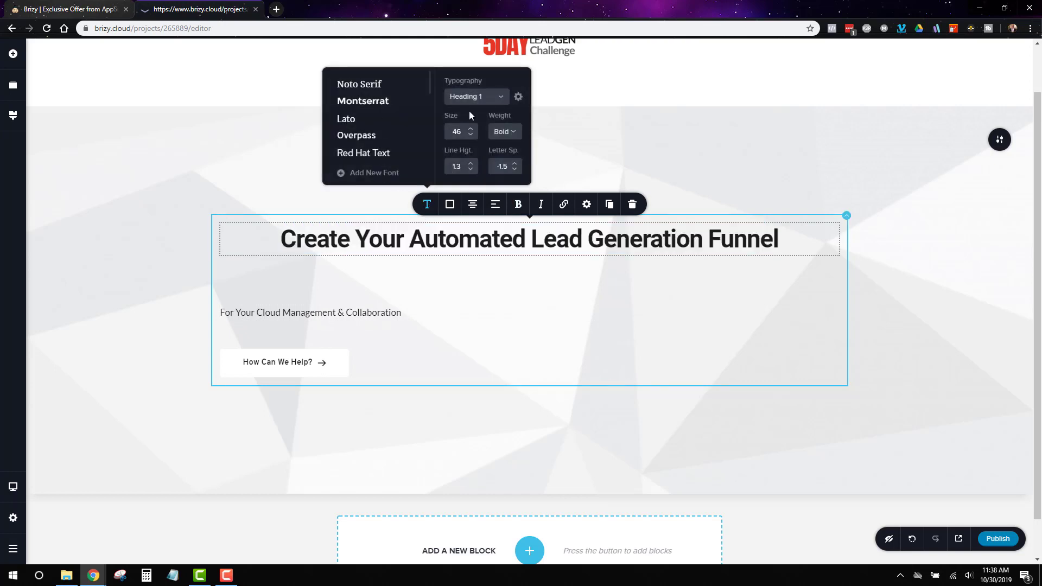
pyautogui.click(473, 96)
pyautogui.click(479, 132)
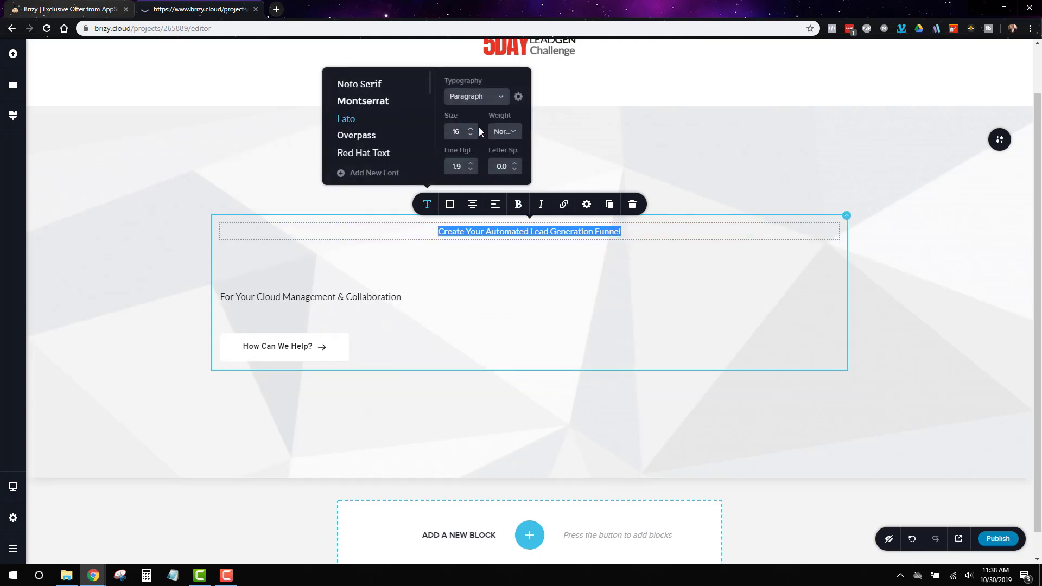
pyautogui.doubleClick(454, 131)
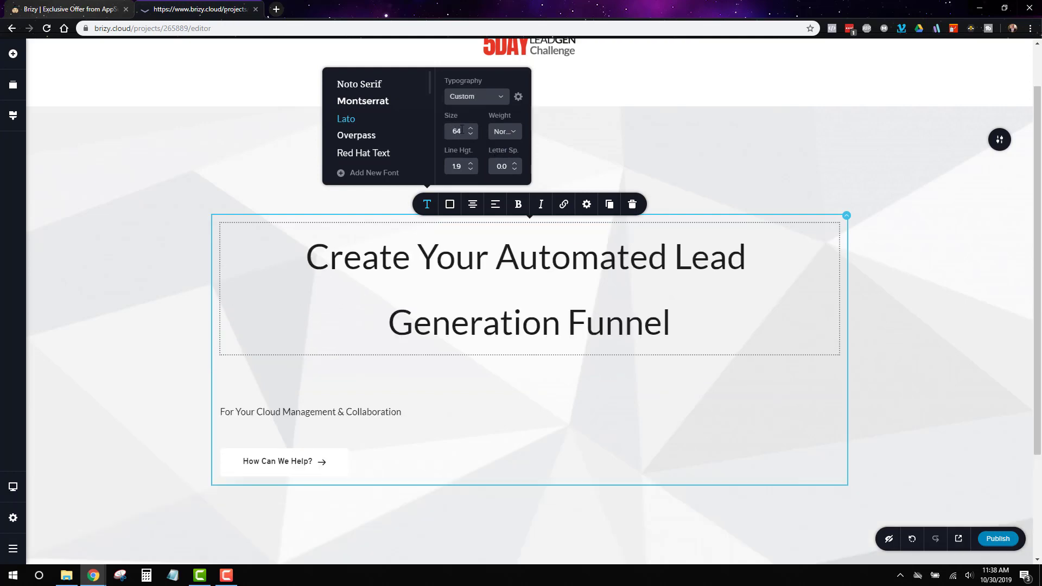
pyautogui.moveTo(461, 130); pyautogui.dragTo(421, 135)
pyautogui.click(557, 248)
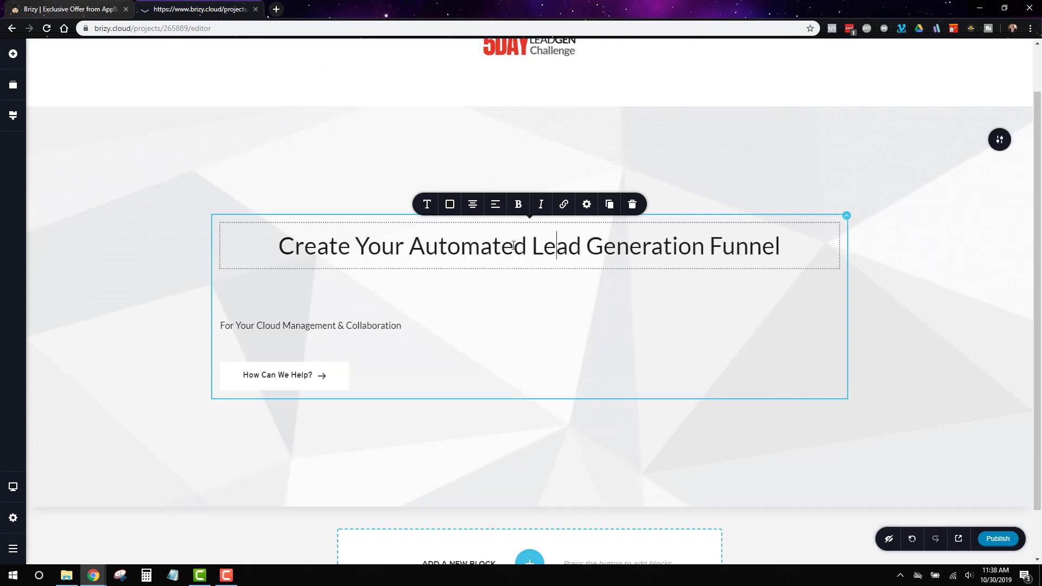
# Step: Make the words "Automated Lead Generation Funnel" in the headline bold
pyautogui.moveTo(411, 246); pyautogui.dragTo(783, 247)
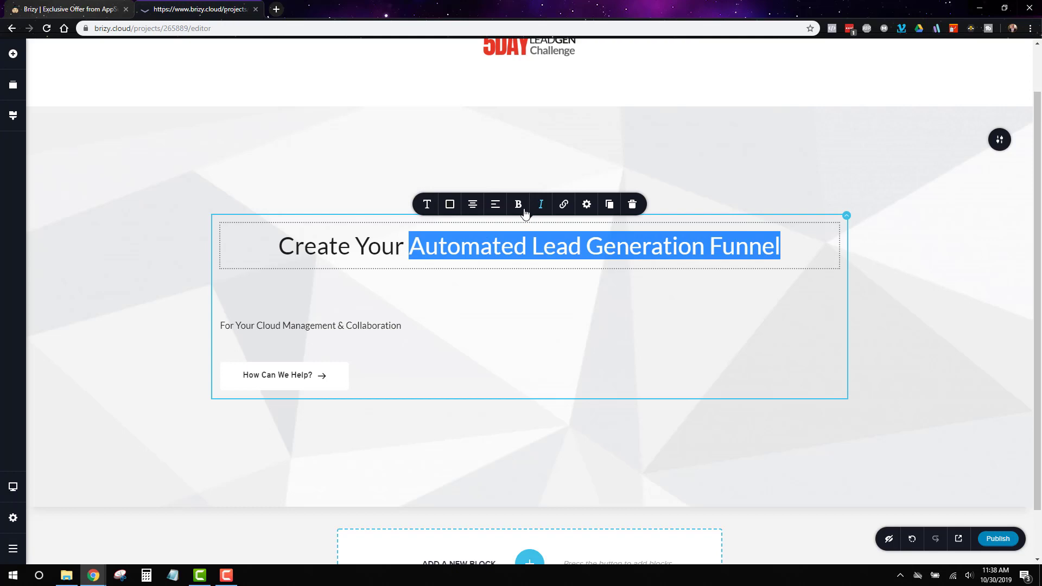
pyautogui.click(522, 207)
pyautogui.click(891, 296)
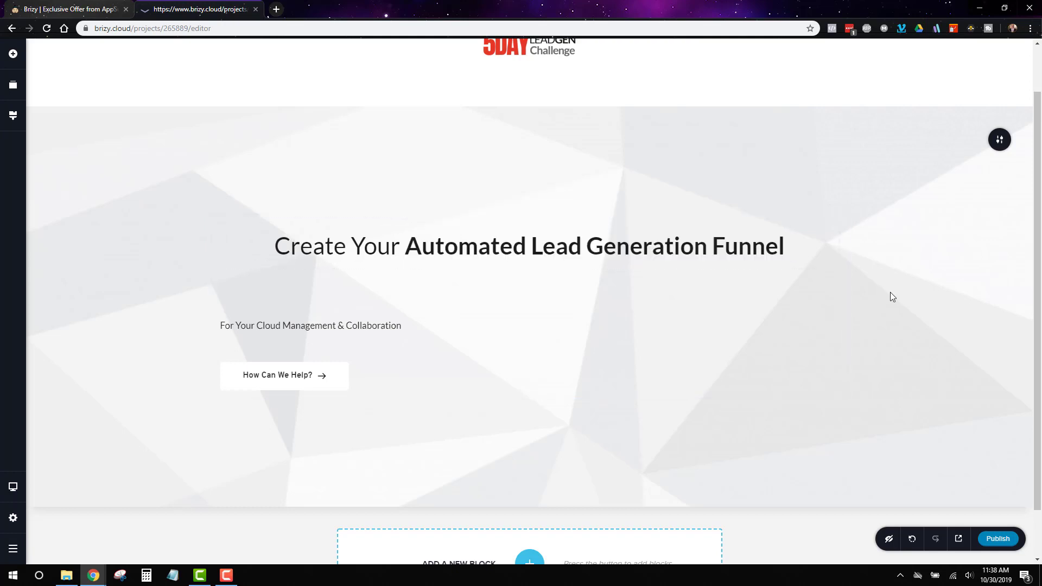
# Step: Reduce the hero block's top padding, leaving Full Height switched off
pyautogui.click(1001, 140)
pyautogui.click(951, 139)
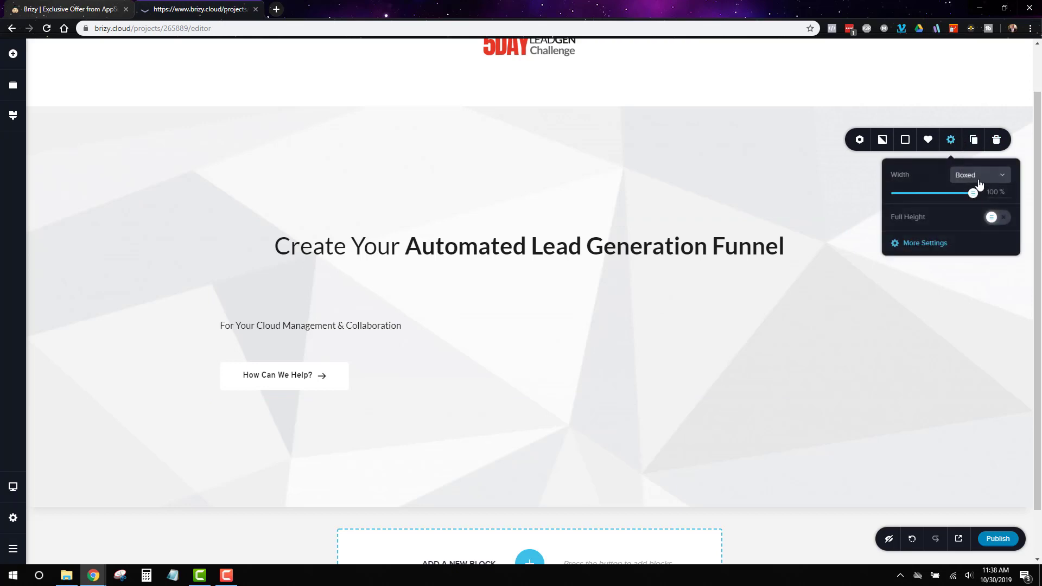
pyautogui.click(996, 218)
pyautogui.click(996, 218)
pyautogui.click(934, 248)
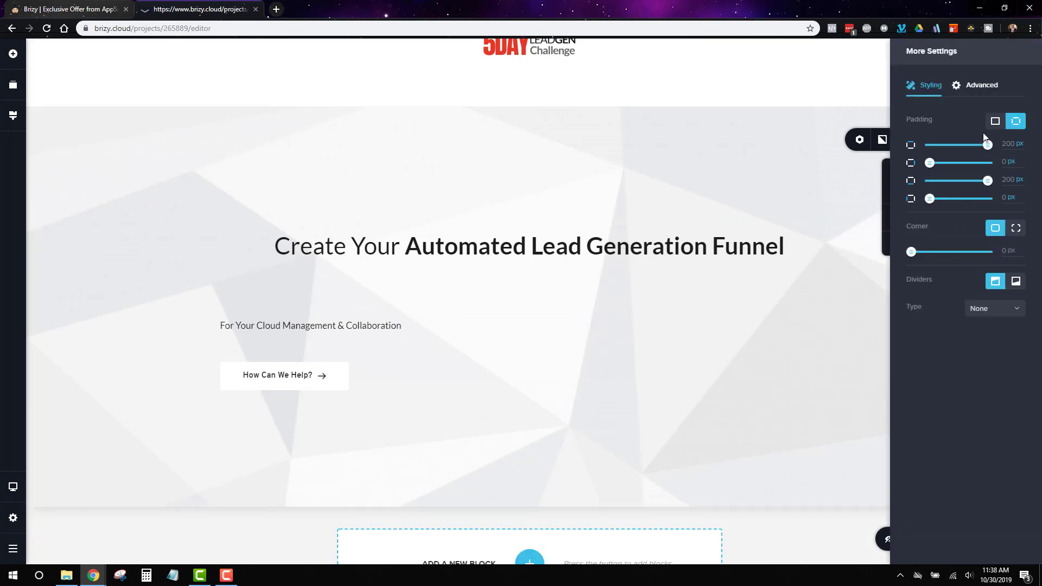
pyautogui.moveTo(988, 145); pyautogui.dragTo(963, 145)
pyautogui.click(780, 293)
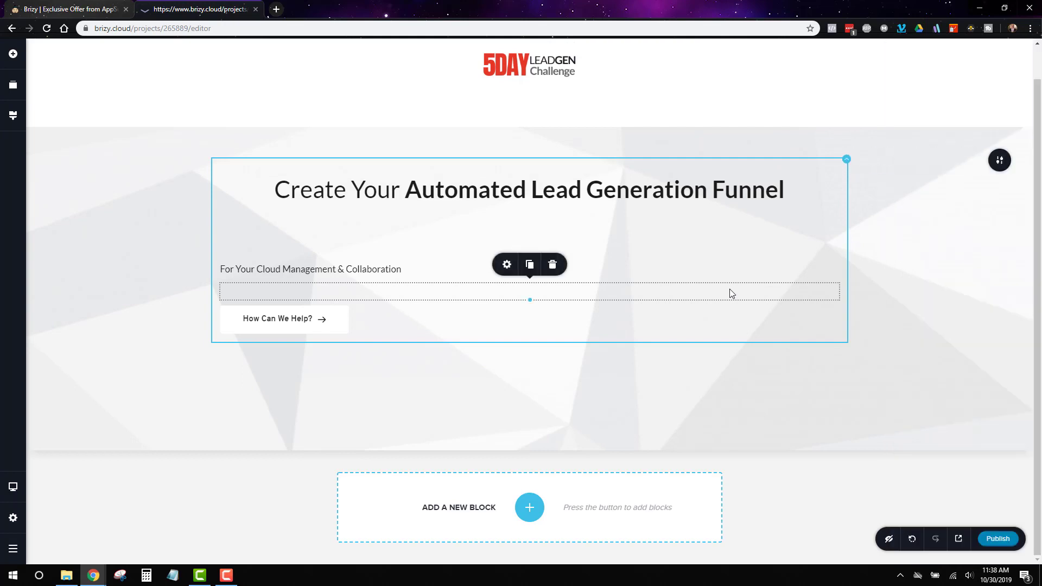
# Step: Delete the empty text element between the headline and the subheading
pyautogui.click(699, 232)
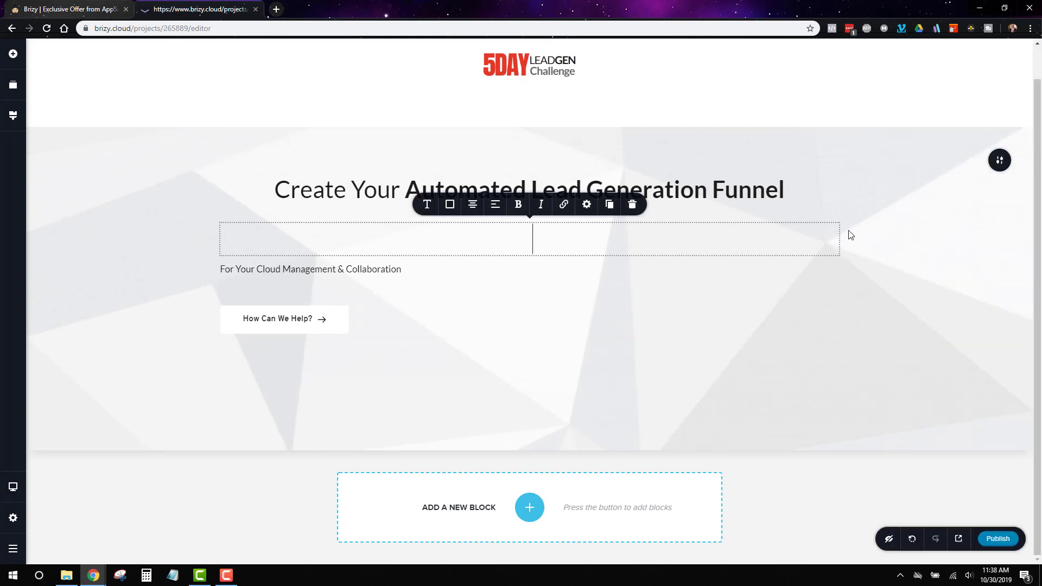
pyautogui.click(864, 234)
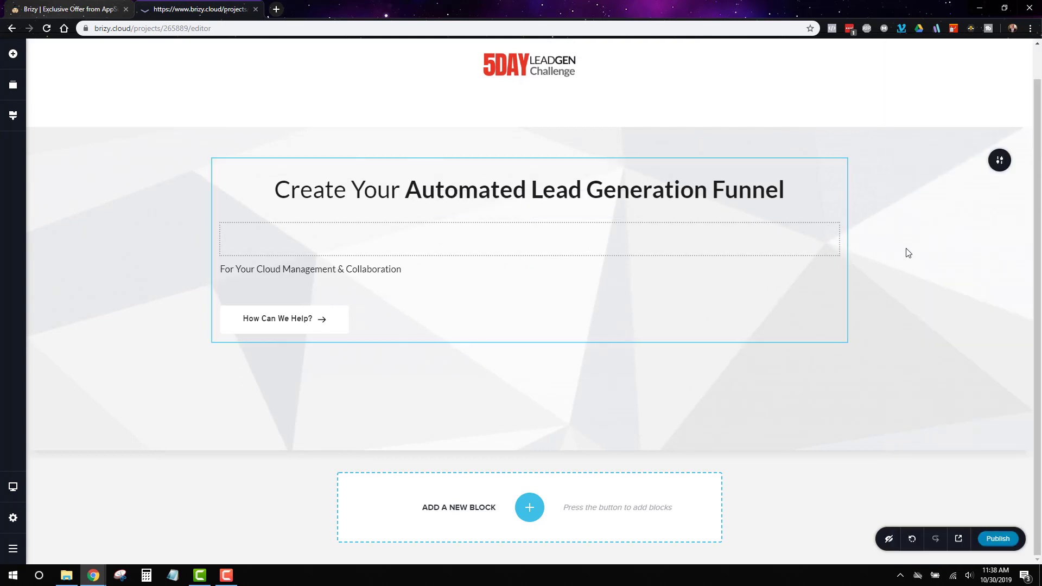
pyautogui.click(817, 246)
pyautogui.rightClick(835, 227)
pyautogui.click(632, 204)
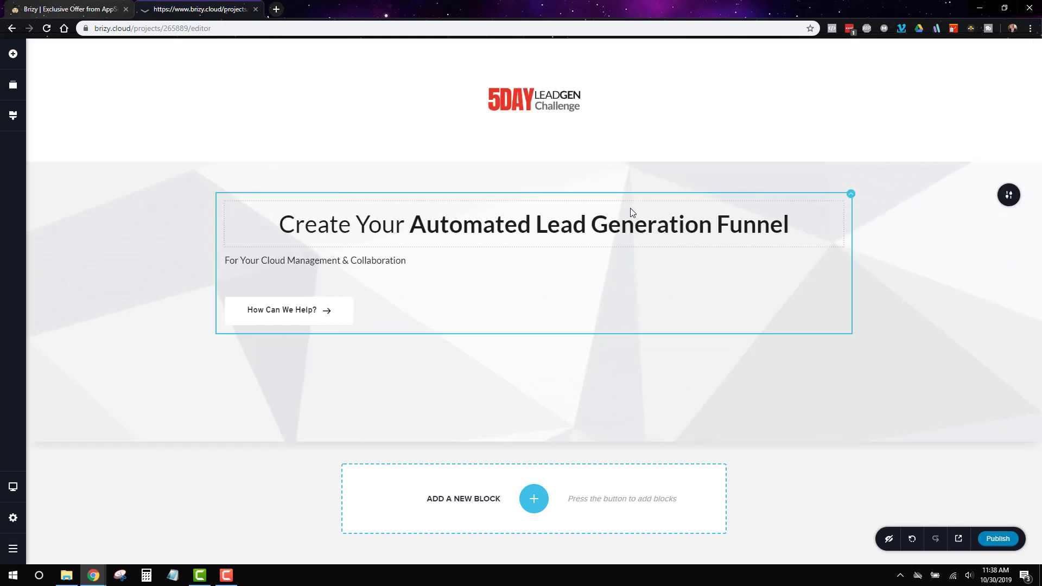
# Step: Replace the subheading with the challenge description running from "Over the course of 5 days" to "The Challenge begins on 11/18/19 @ 10AM sharp!"
pyautogui.doubleClick(307, 261)
pyautogui.tripleClick(307, 262)
pyautogui.rightClick(307, 263)
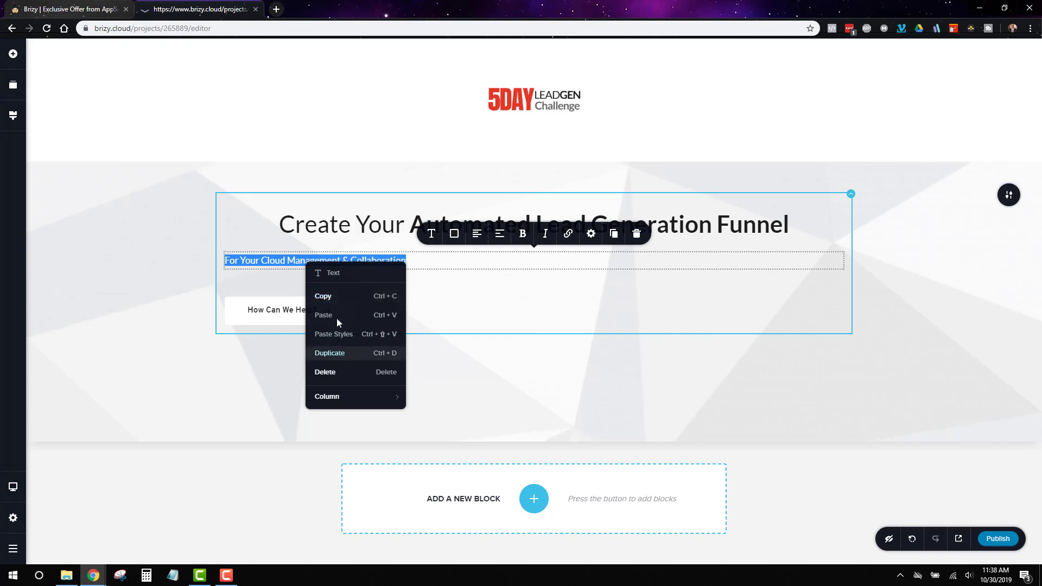
pyautogui.click(266, 258)
pyautogui.tripleClick(266, 258)
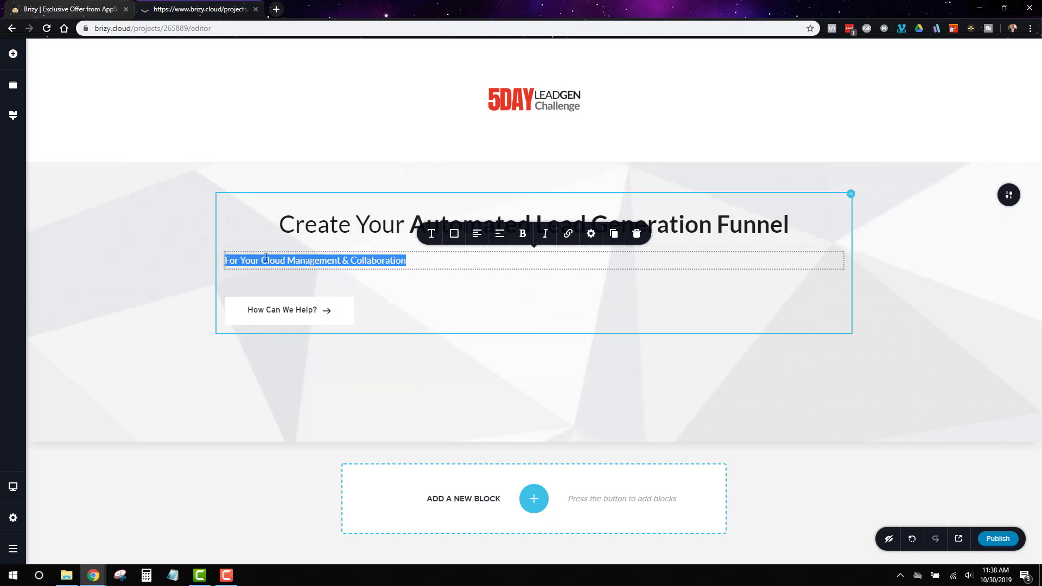
pyautogui.write("Over the course of 5 days, you'll see the prep work and setup of an automated marketing funnel that's responsible for multiple 7-figures in sales. You'll get the steps and strategy to plug this system right into your business. The Challenge begins on 11/18/19 @ 10AM sharp!")
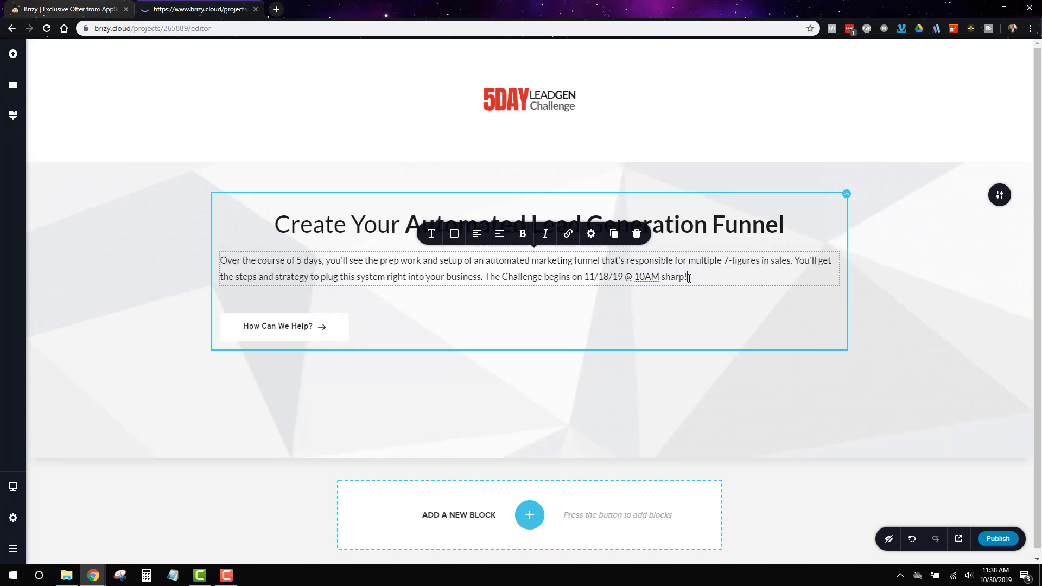
# Step: Make the sentence "The Challenge begins on 11/18/19 @ 10AM sharp!" in the description bold
pyautogui.moveTo(690, 278); pyautogui.dragTo(487, 277)
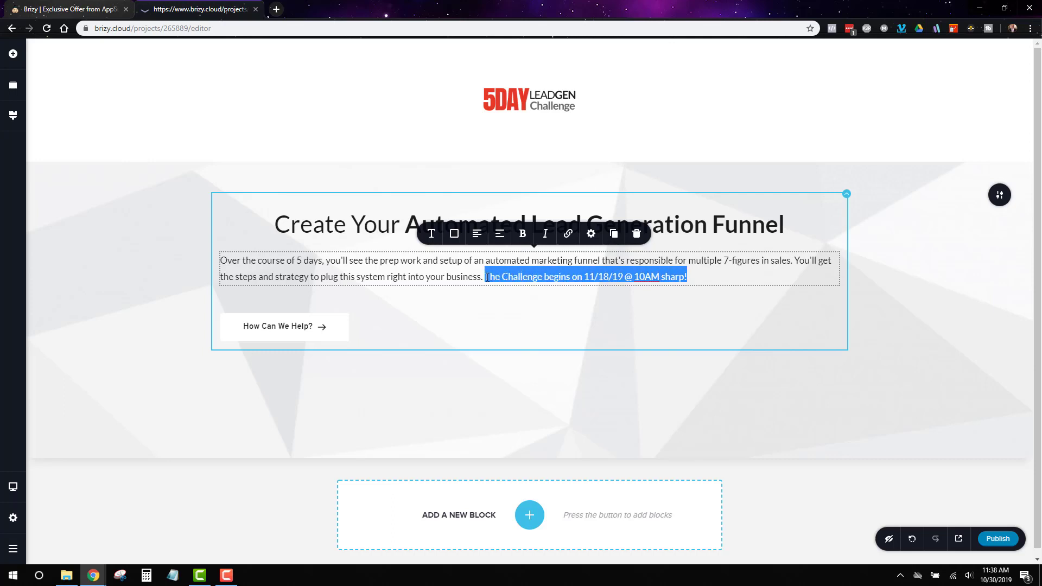
pyautogui.click(522, 234)
pyautogui.click(904, 288)
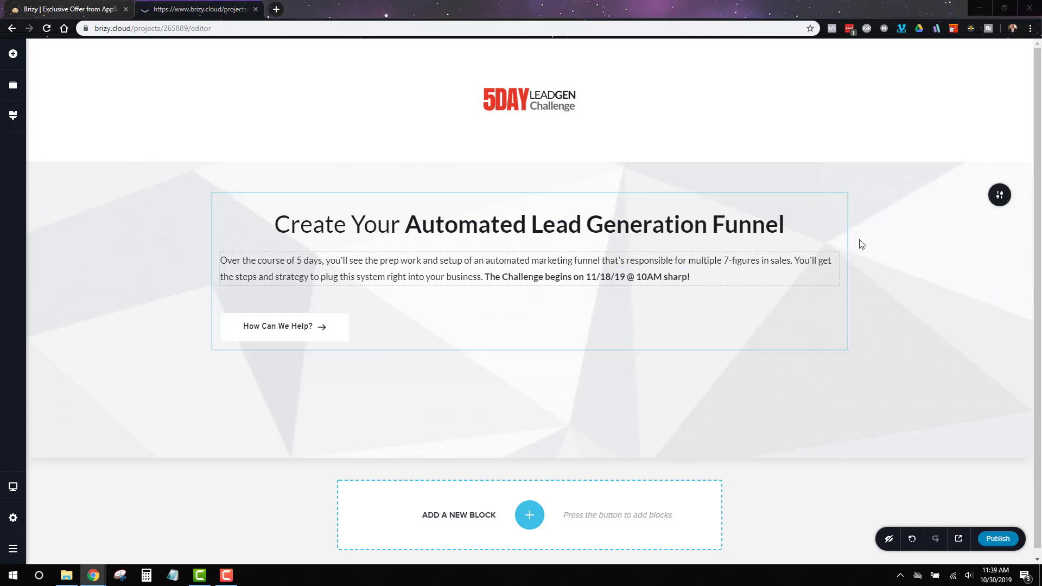
pyautogui.rightClick(847, 195)
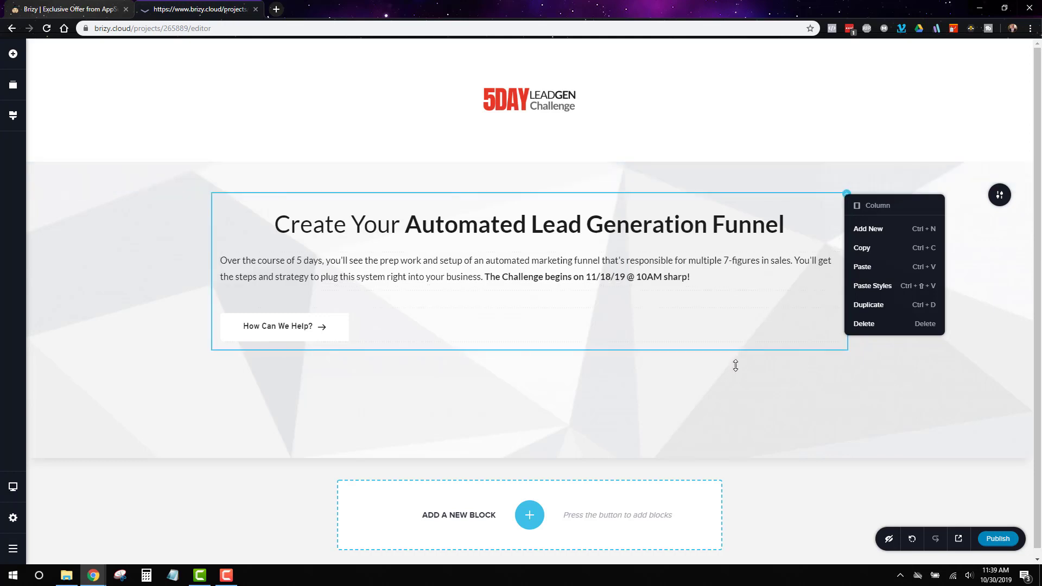
pyautogui.click(893, 389)
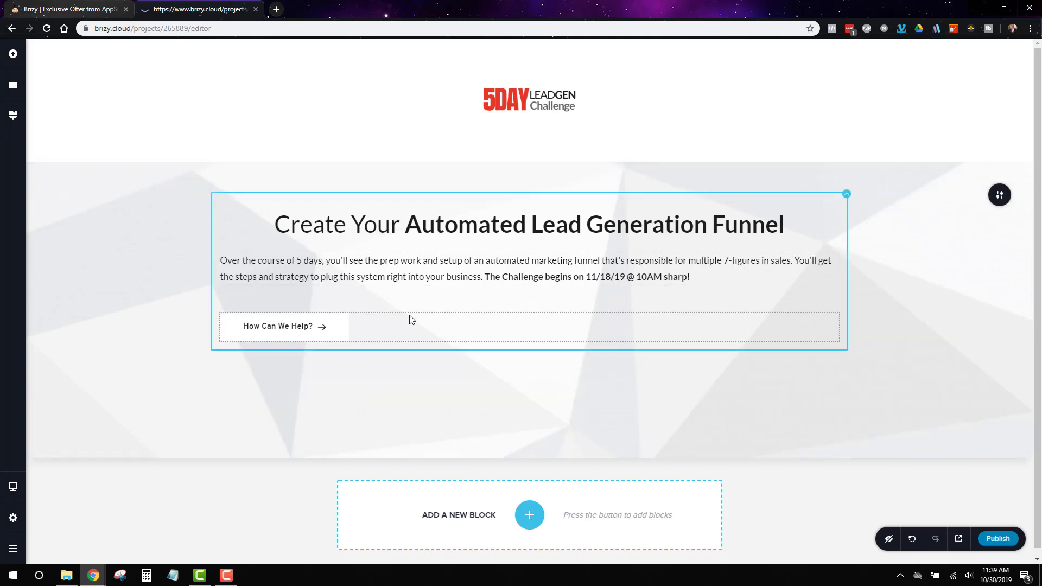
# Step: Set the "How Can We Help?" button's background to solid red #AD0000
pyautogui.click(343, 340)
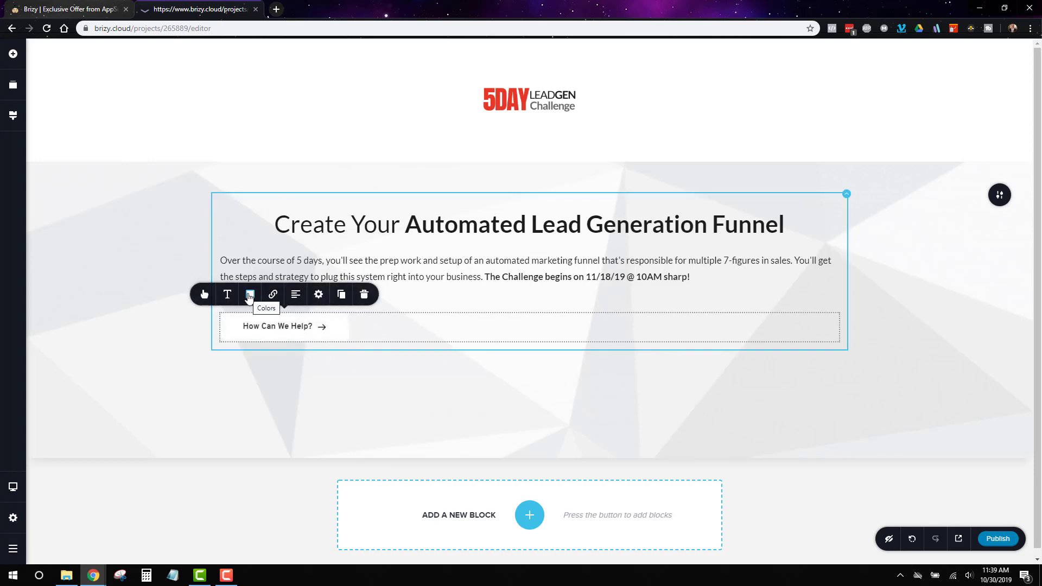
pyautogui.click(250, 296)
pyautogui.click(281, 179)
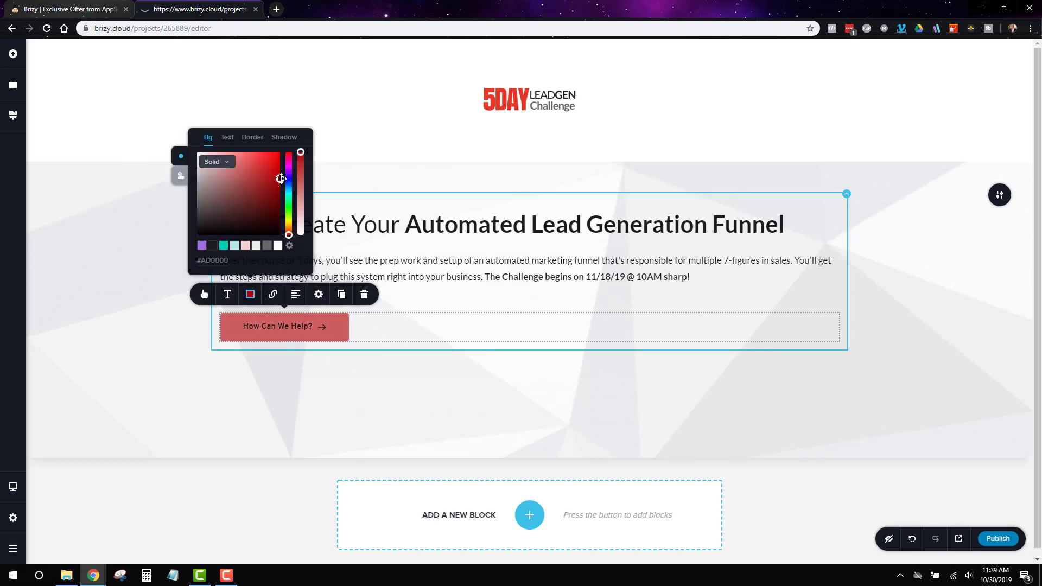
# Step: Set the "How Can We Help?" button's background to red #E43B2C and centre the button in its row
pyautogui.moveTo(280, 179); pyautogui.dragTo(279, 163)
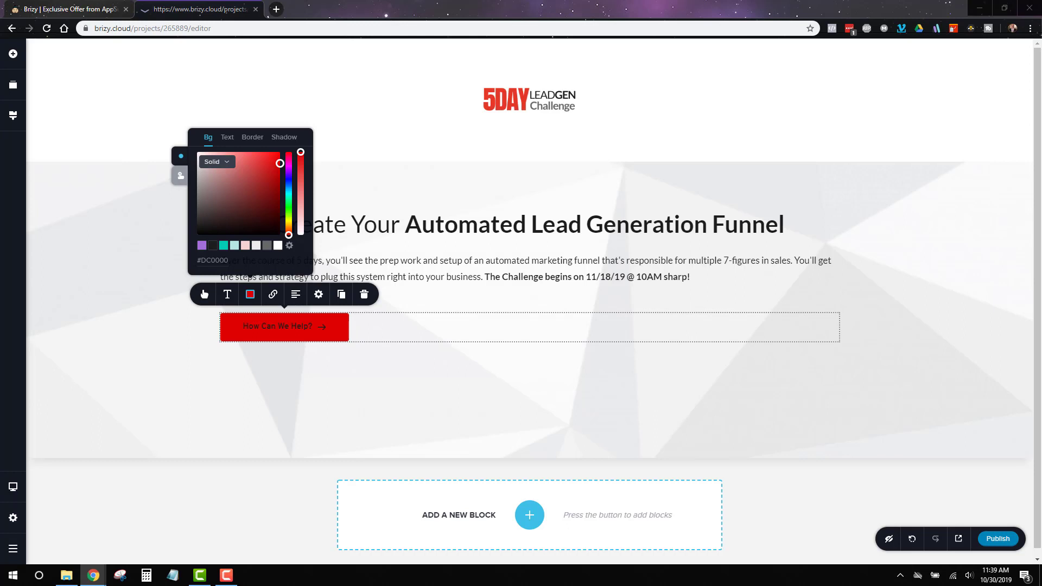
pyautogui.doubleClick(213, 261)
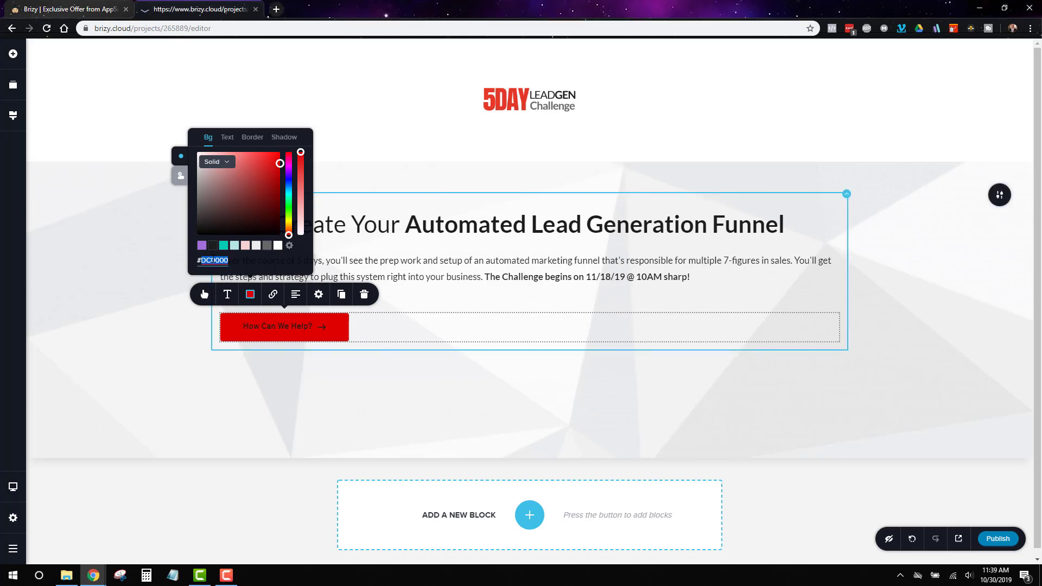
pyautogui.click(412, 340)
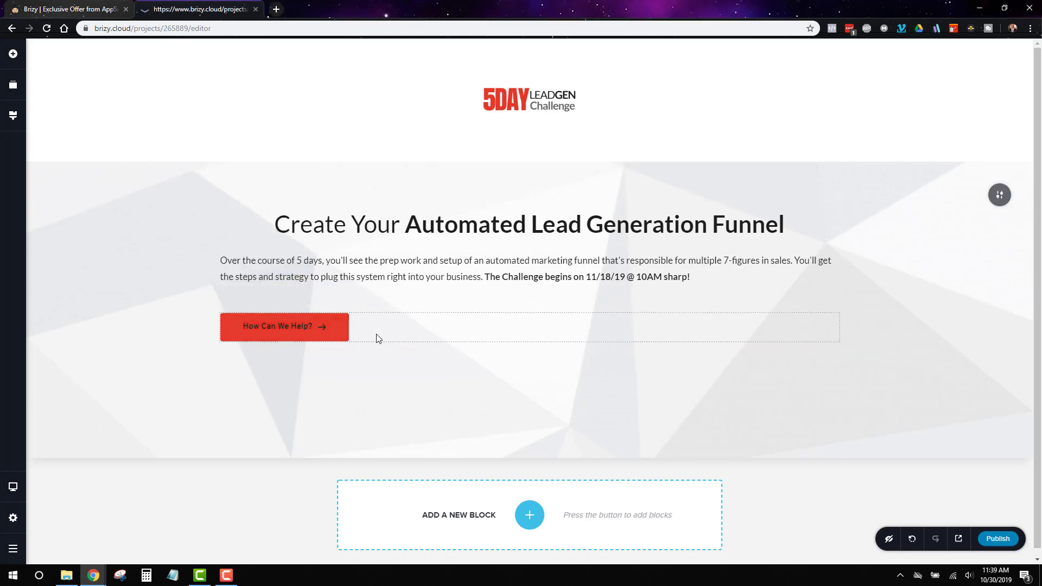
pyautogui.click(335, 327)
pyautogui.click(296, 295)
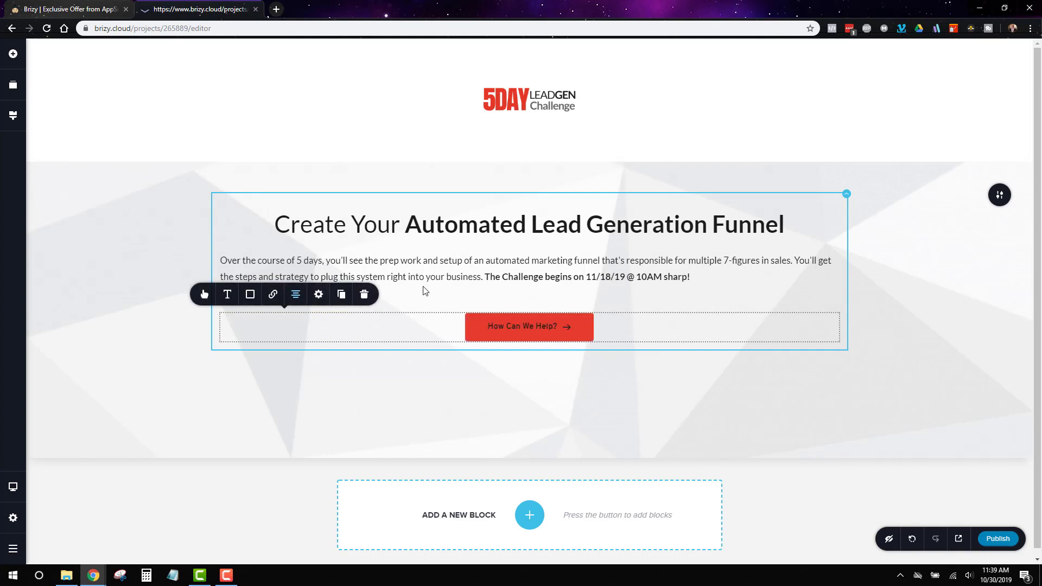
# Step: Switch the "How Can We Help?" button's background to white #FFFFFF, then reapply the red #E43B2C
pyautogui.click(251, 294)
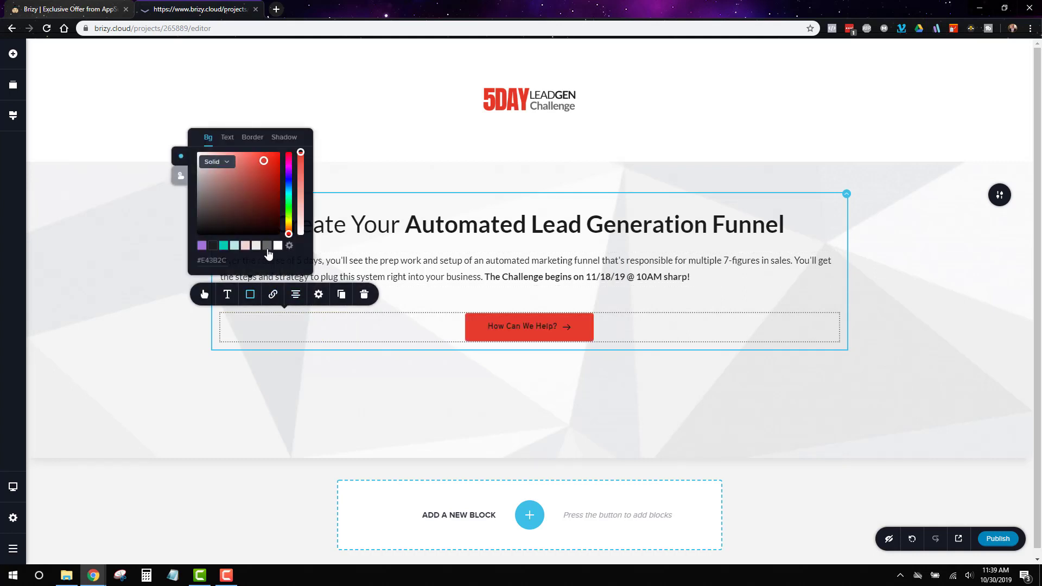
pyautogui.click(280, 247)
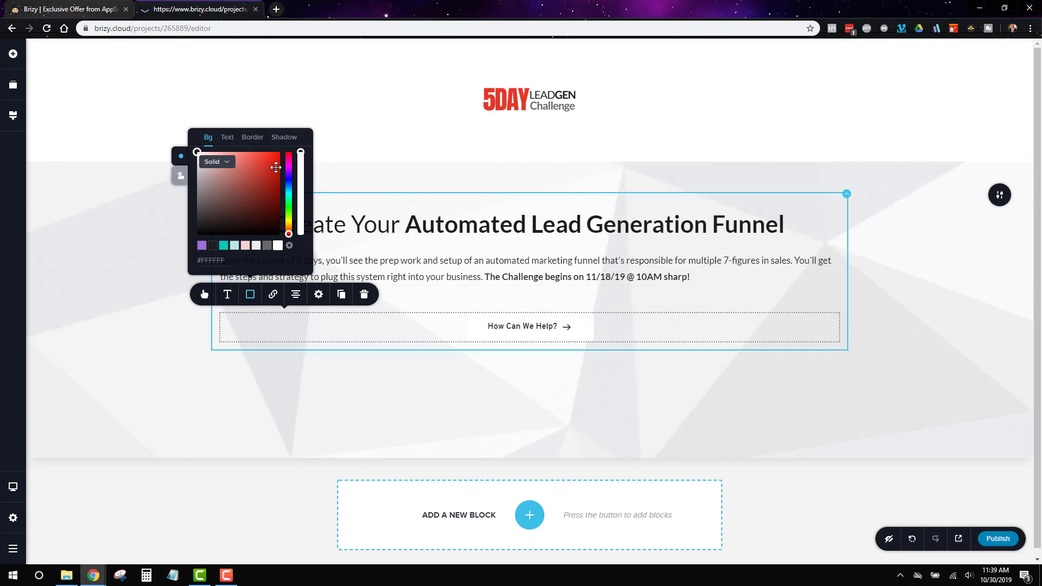
pyautogui.doubleClick(223, 260)
pyautogui.hotkey('ctrl', 'v')
pyautogui.click(526, 326)
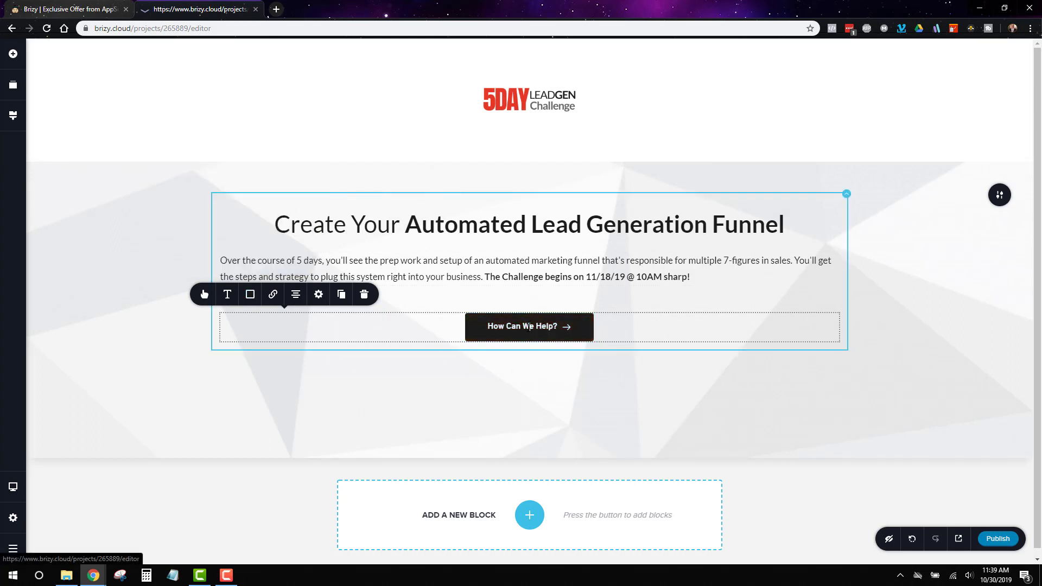
pyautogui.doubleClick(526, 326)
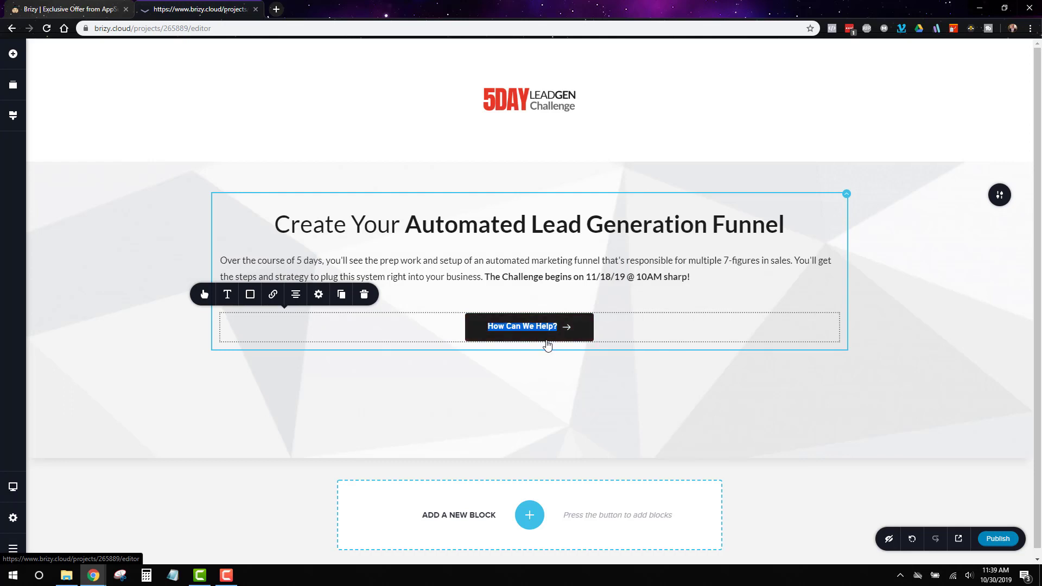
pyautogui.click(228, 296)
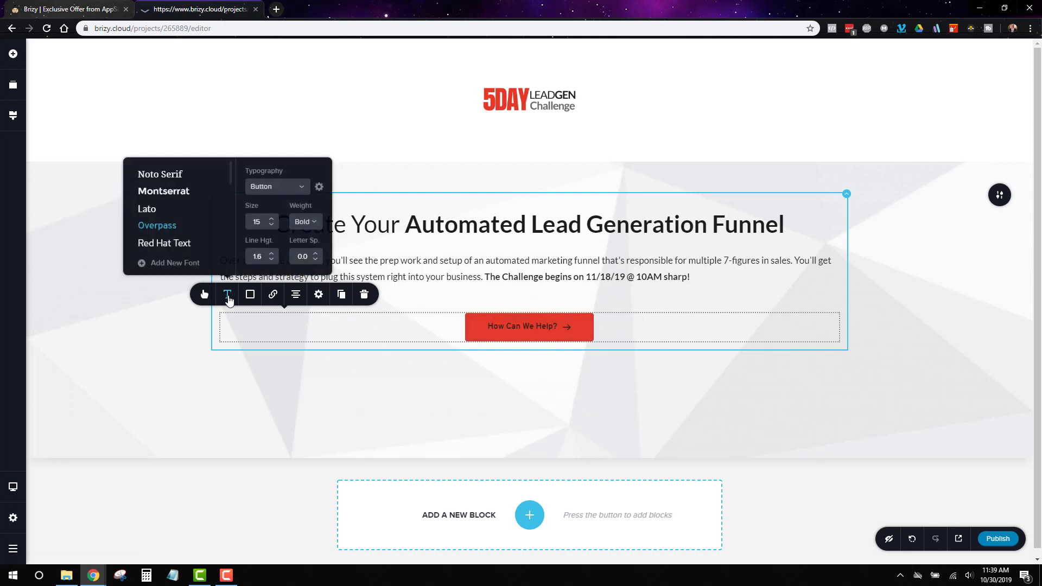
pyautogui.click(514, 407)
# Step: Delete the "How Can We Help?" button and add a new button element beneath the challenge description
pyautogui.click(575, 329)
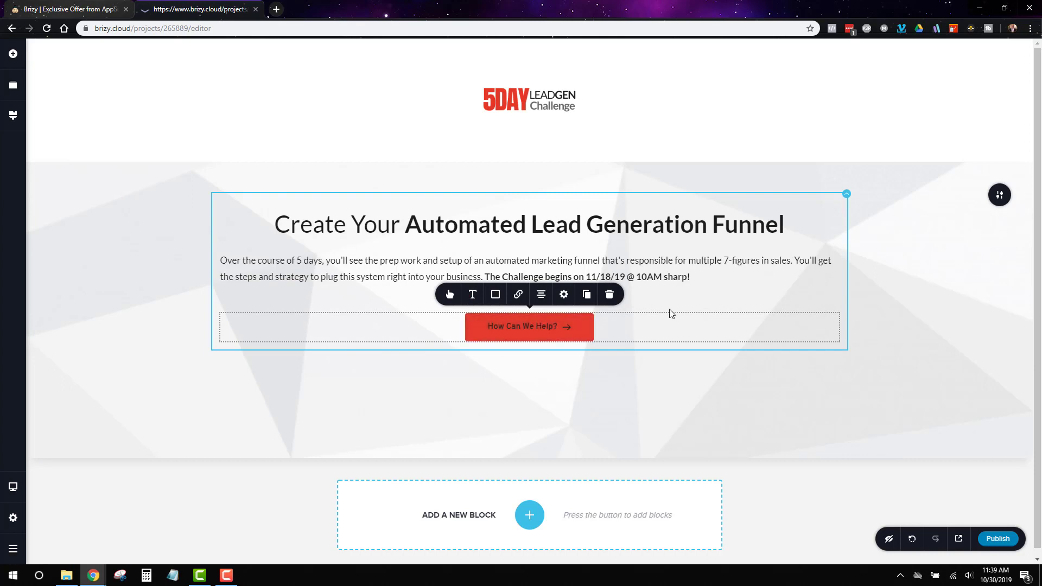
pyautogui.click(610, 296)
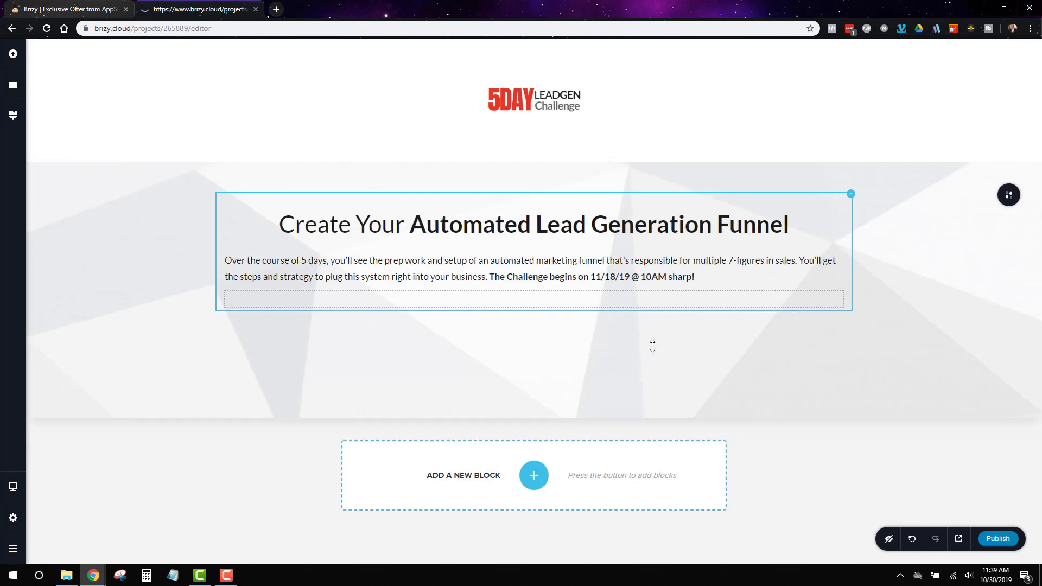
pyautogui.click(16, 59)
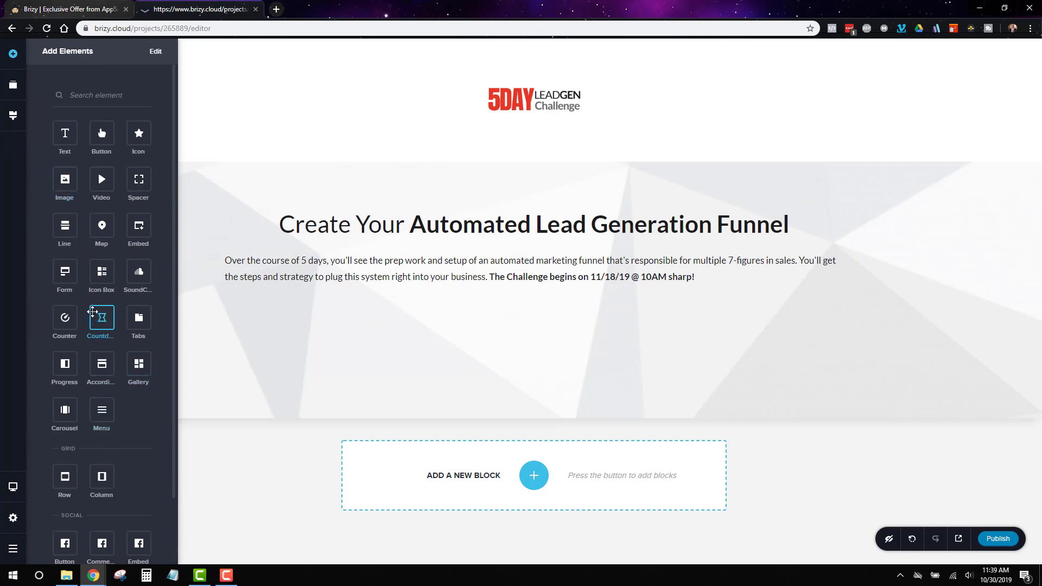
pyautogui.scroll(-1, 99, 318)
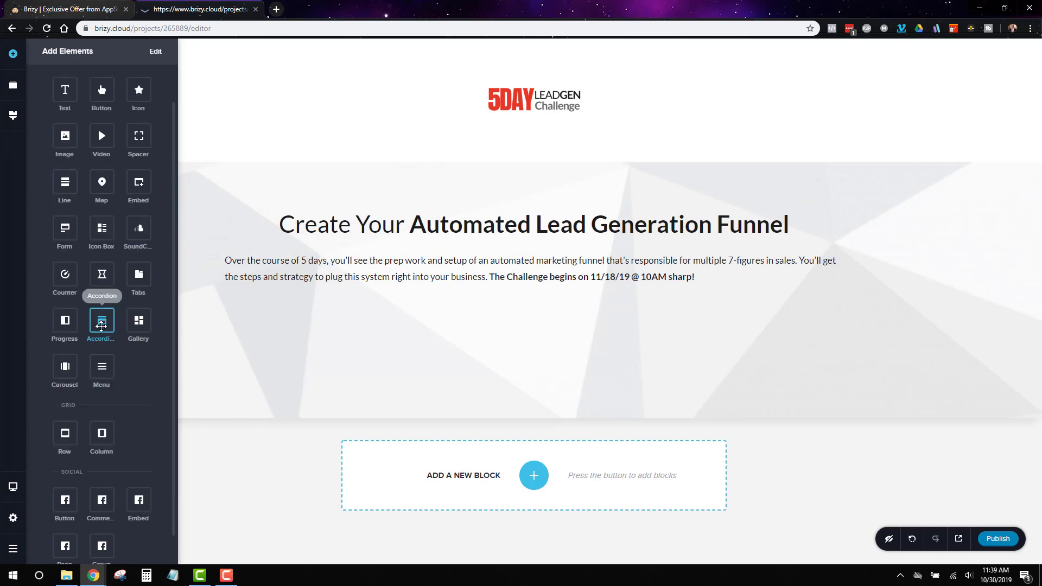
pyautogui.scroll(1, 101, 326)
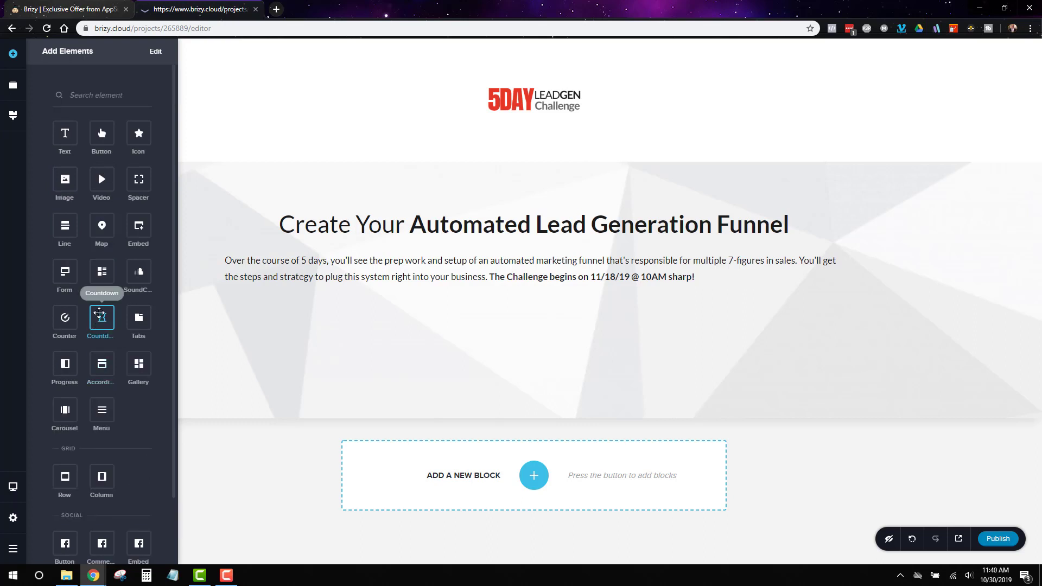
pyautogui.moveTo(102, 133); pyautogui.dragTo(558, 315)
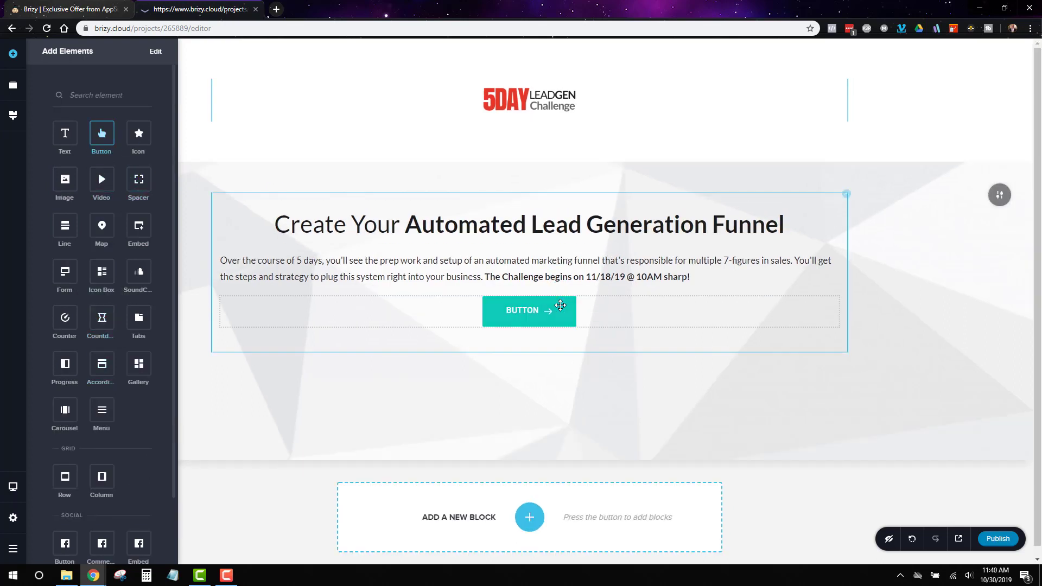
# Step: Set the new button's solid background colour to red #E43B2C
pyautogui.click(557, 314)
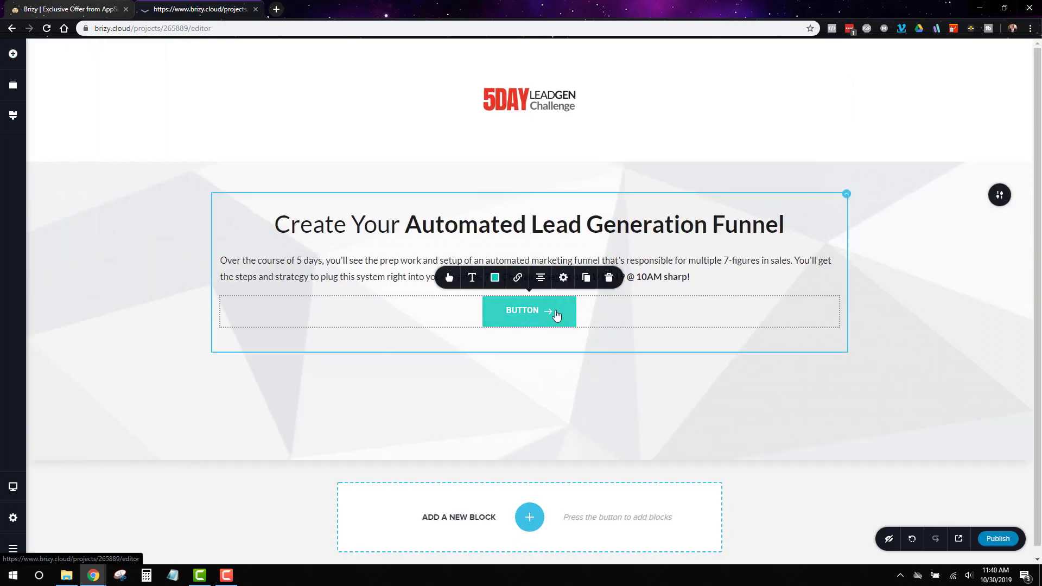
pyautogui.click(495, 278)
pyautogui.doubleClick(459, 244)
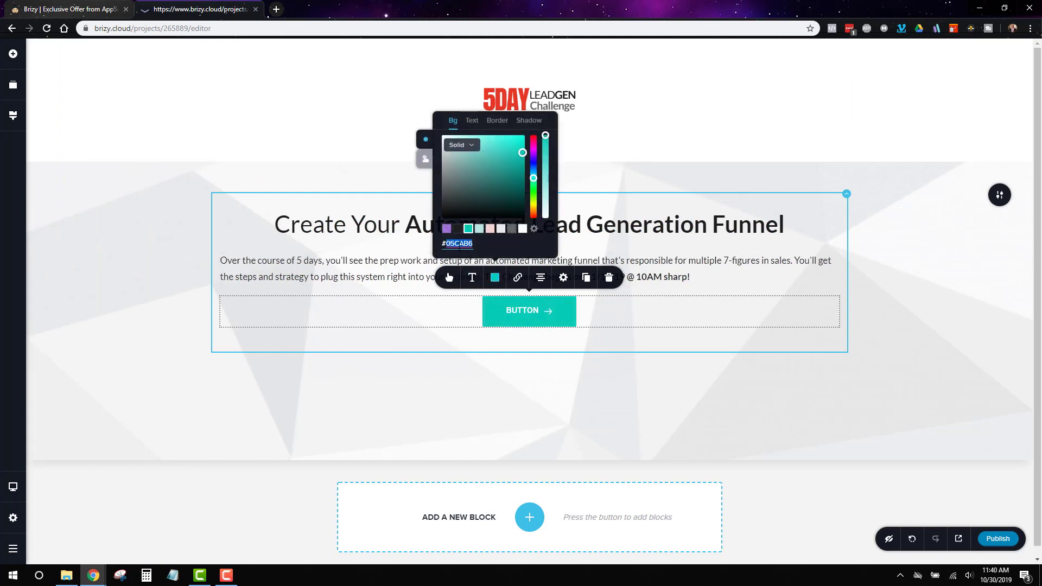
pyautogui.write('E4302C')
pyautogui.click(686, 407)
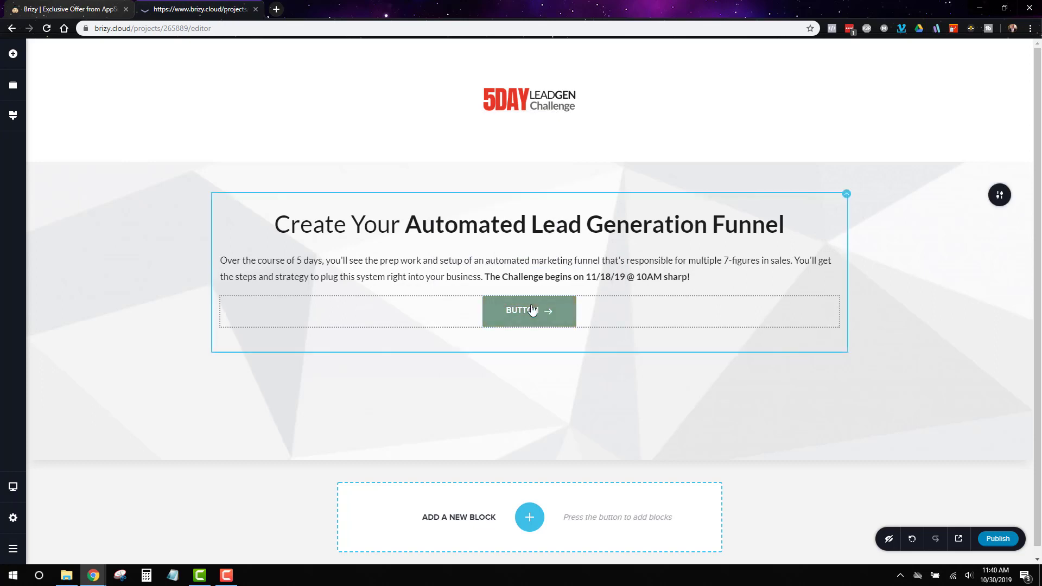
# Step: Replace the new button's label with "Yes, I'm In!" and open the button's additional styling settings
pyautogui.doubleClick(533, 312)
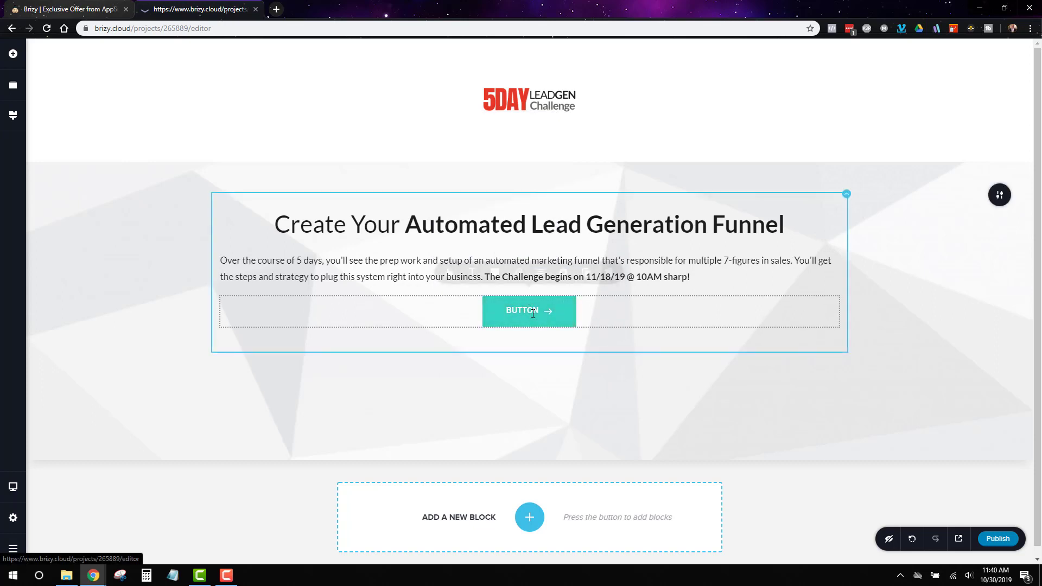
pyautogui.write("Yes, I'm in")
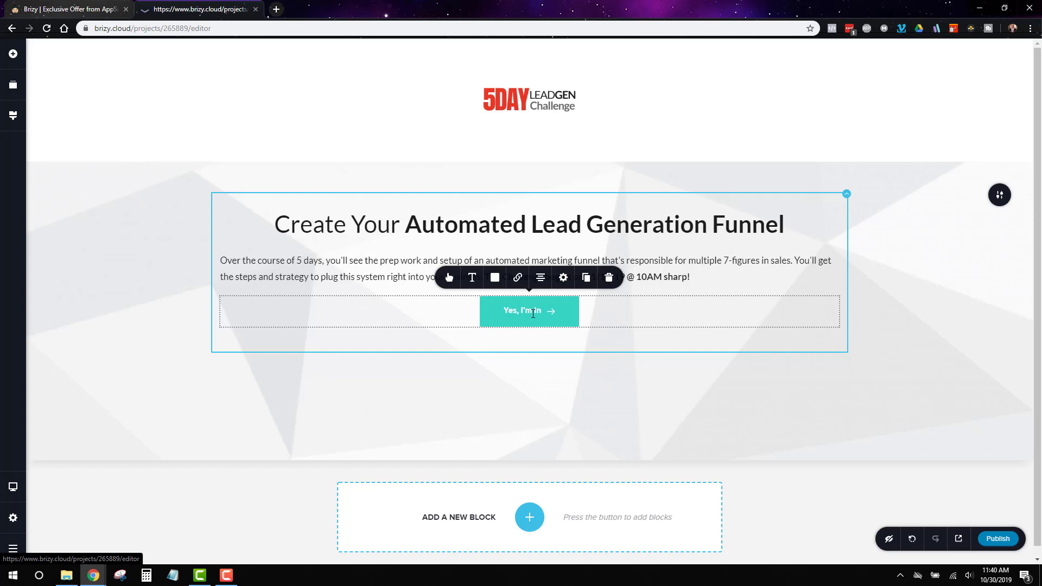
pyautogui.write('!')
pyautogui.click(564, 279)
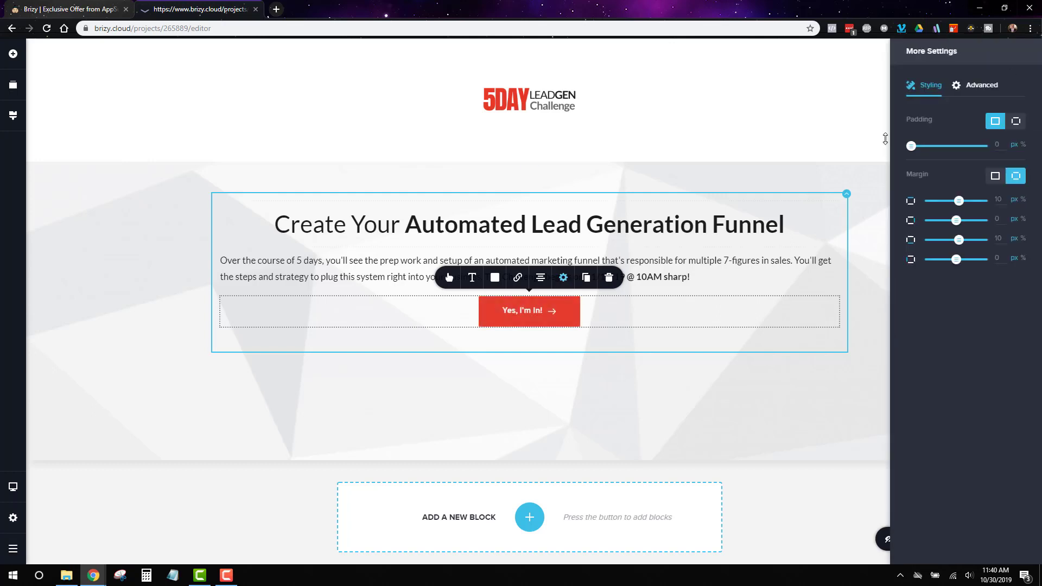
# Step: Switch to the AppSumo Brizy offer and compare the prices and features of the Single, Double and Multiple plans
pyautogui.click(41, 5)
pyautogui.scroll(6, 516, 471)
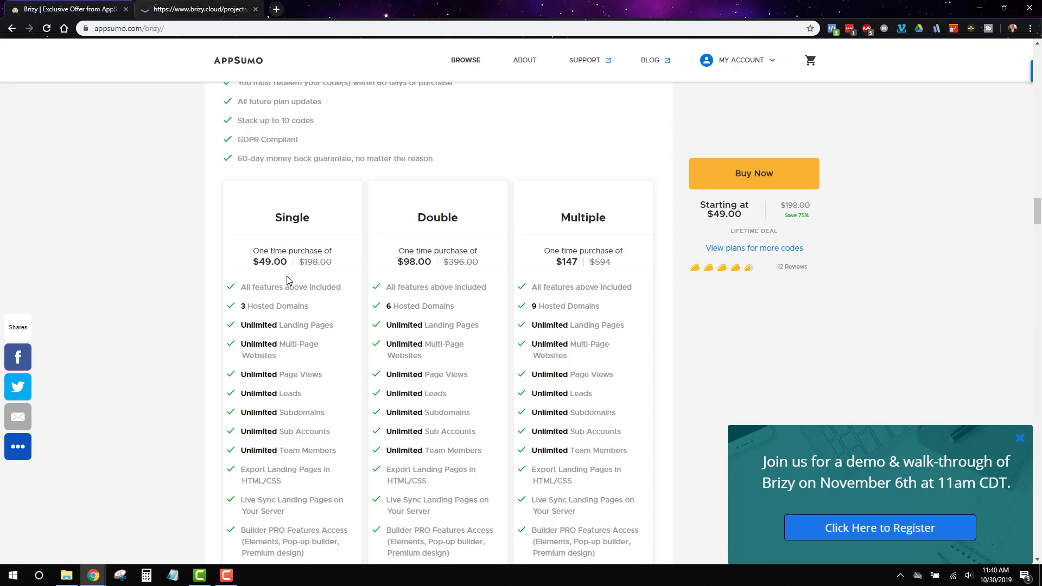
pyautogui.moveTo(255, 261); pyautogui.dragTo(298, 262)
pyautogui.scroll(-2, 298, 298)
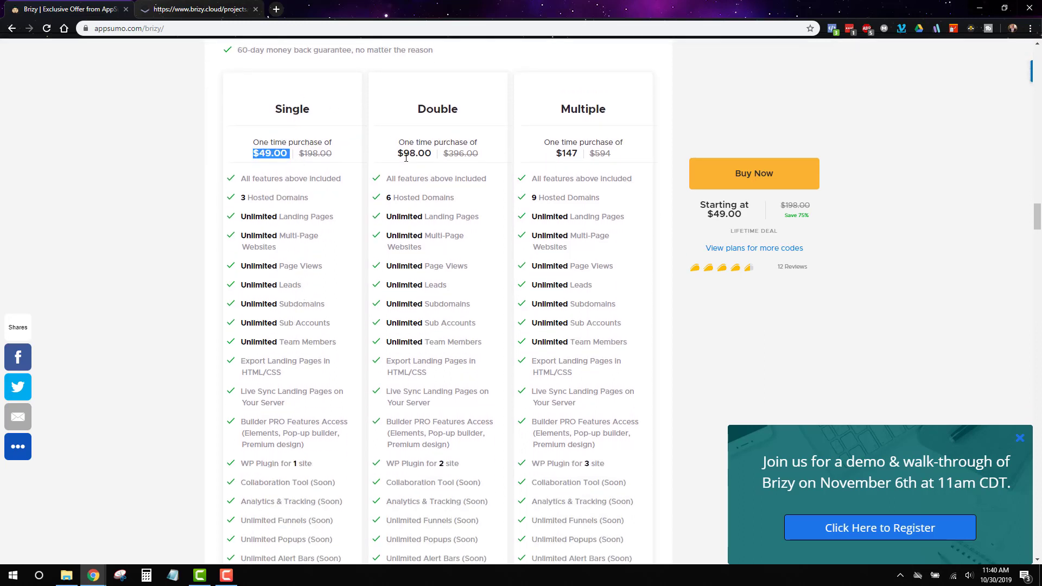
pyautogui.scroll(-3, 556, 166)
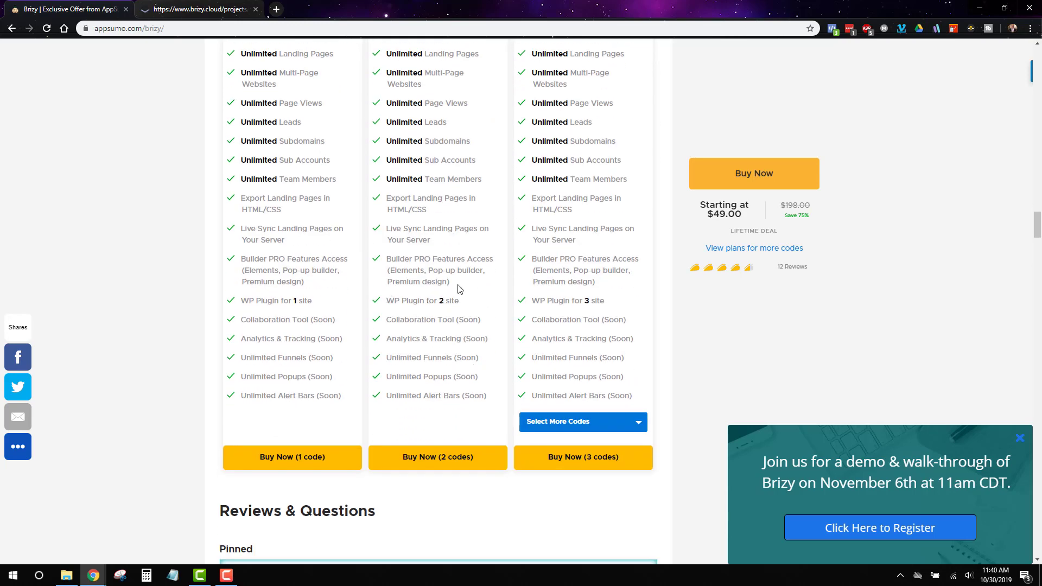
pyautogui.scroll(4, 633, 368)
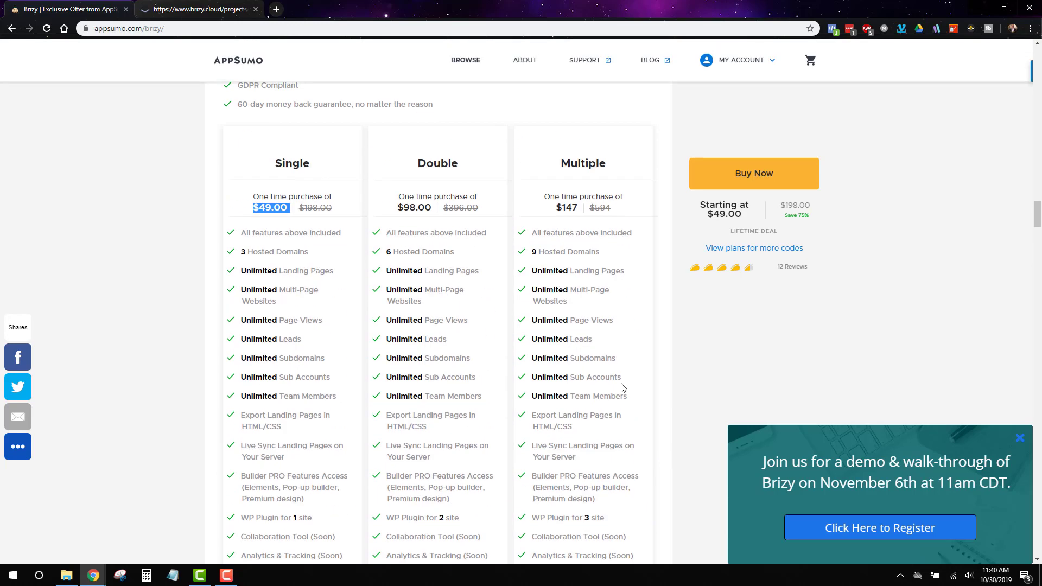
pyautogui.click(334, 259)
# Step: Examine the Single plan's hosted domain and WP plugin site allowances
pyautogui.scroll(-2, 333, 259)
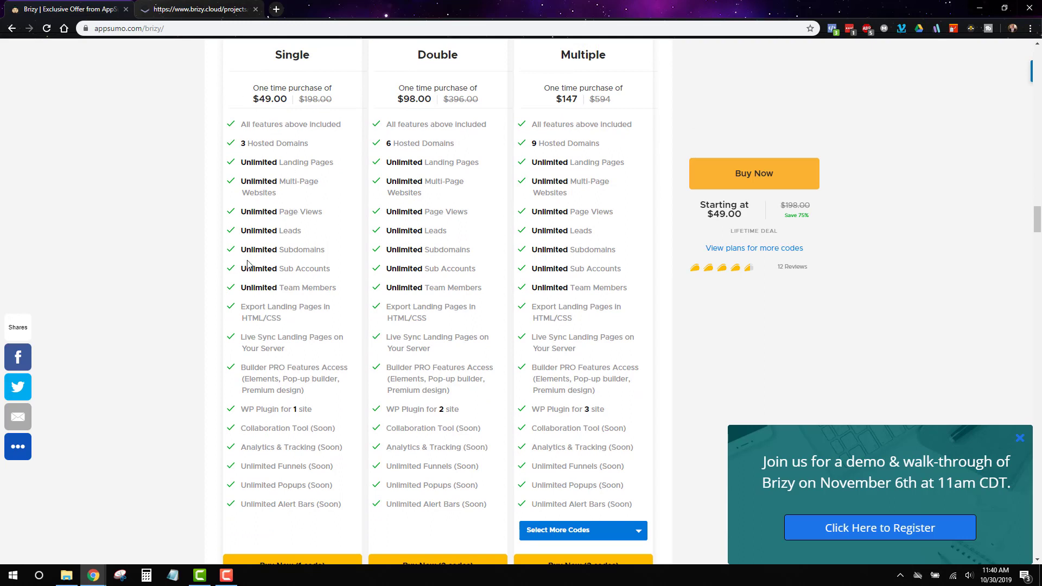
pyautogui.moveTo(240, 143); pyautogui.dragTo(317, 143)
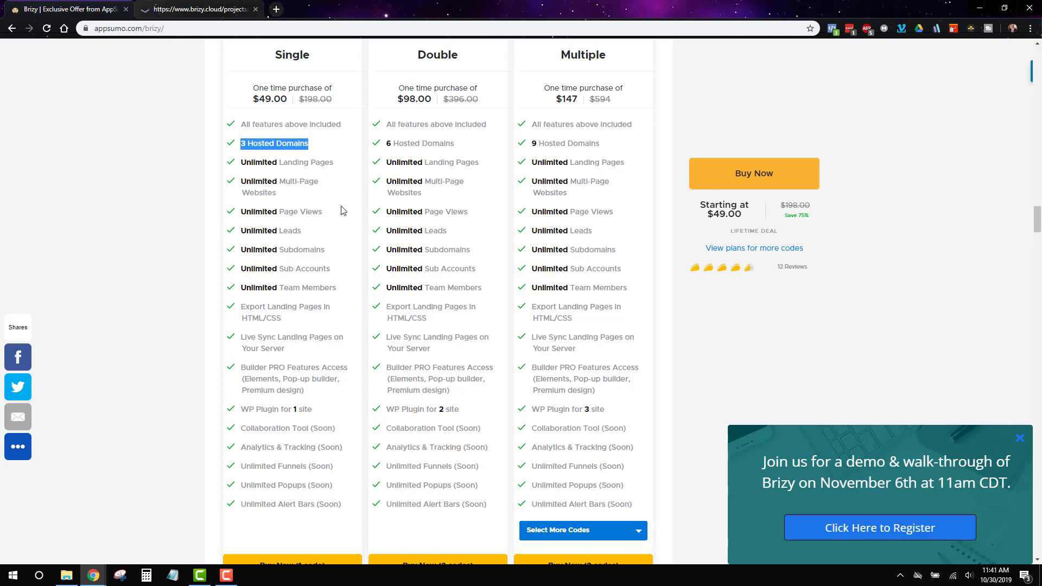
pyautogui.click(245, 409)
pyautogui.moveTo(243, 410); pyautogui.dragTo(311, 410)
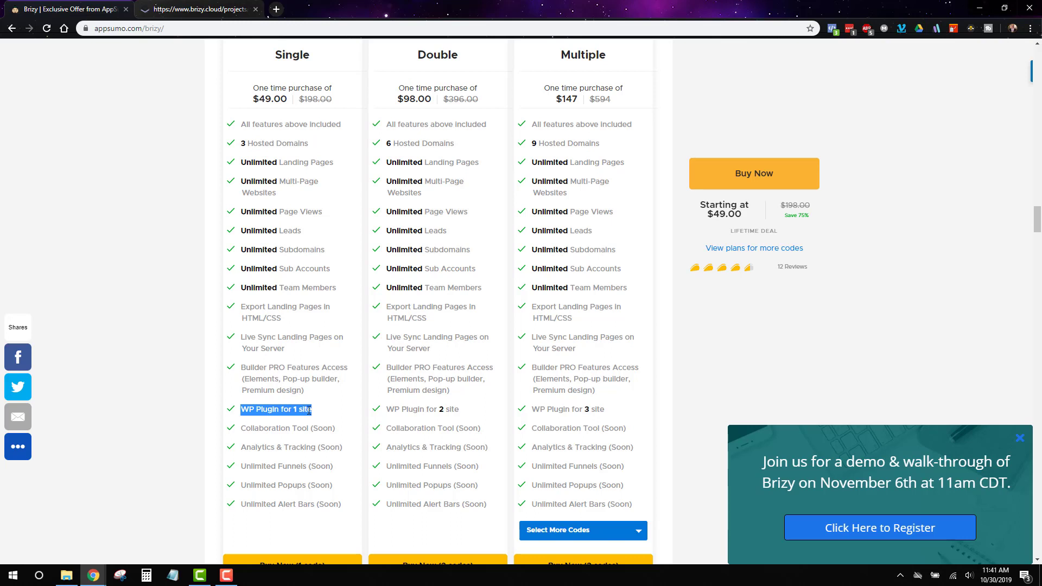
# Step: Return to the Brizy editor and remove the arrow icon from the "Yes, I'm In!" button
pyautogui.click(245, 4)
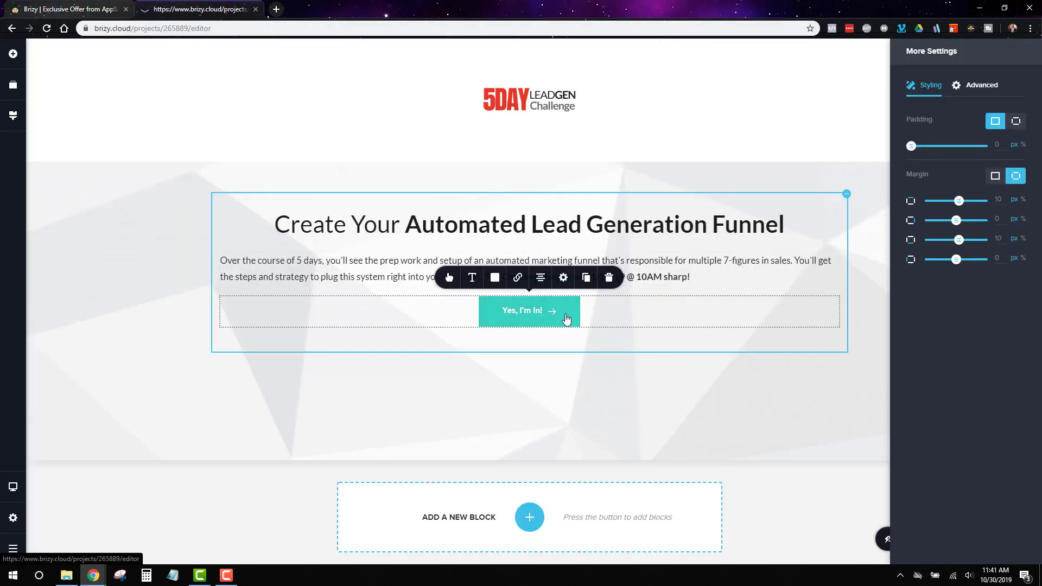
pyautogui.click(566, 318)
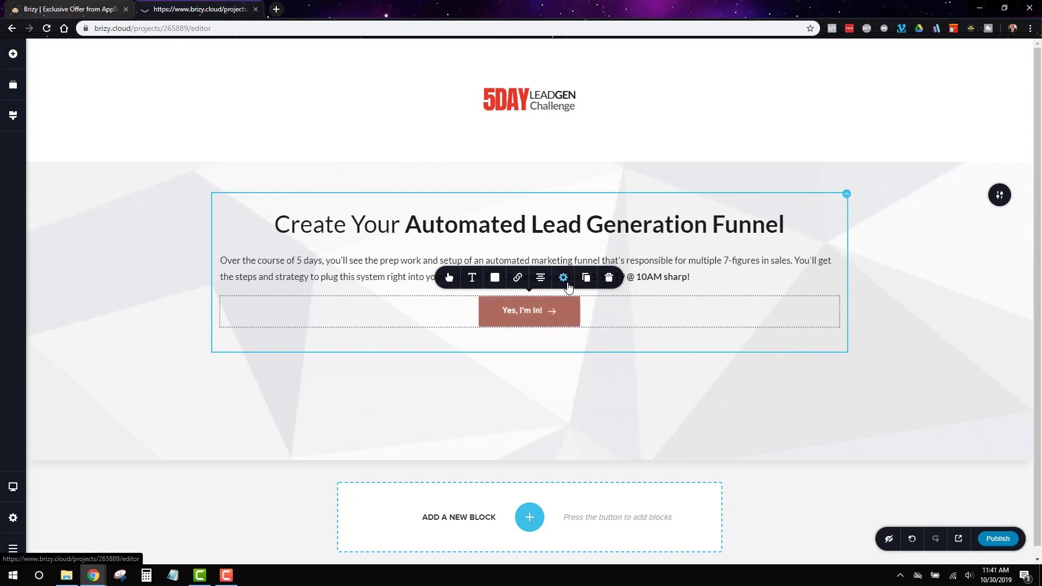
pyautogui.click(449, 278)
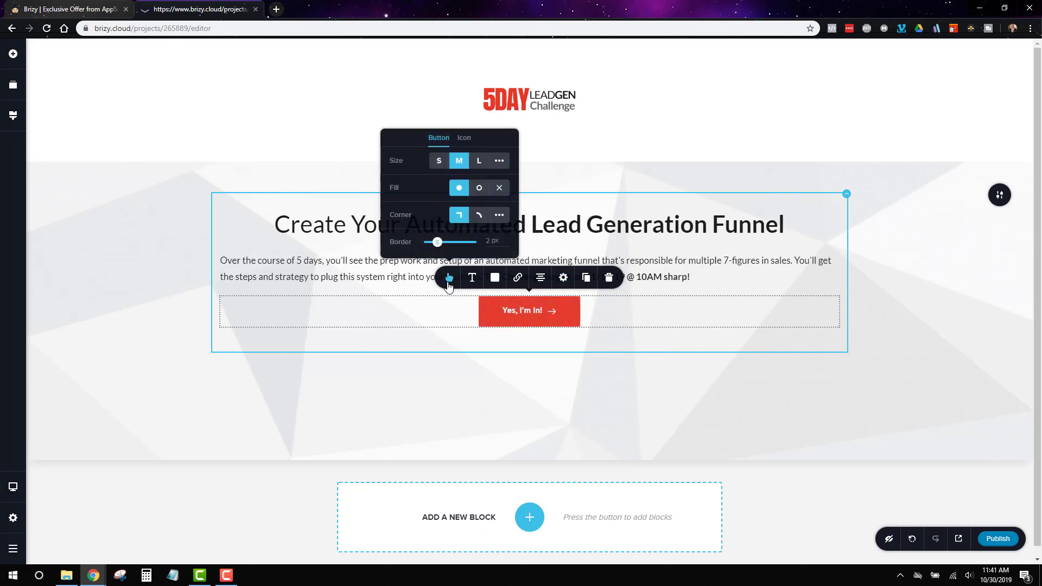
pyautogui.click(465, 138)
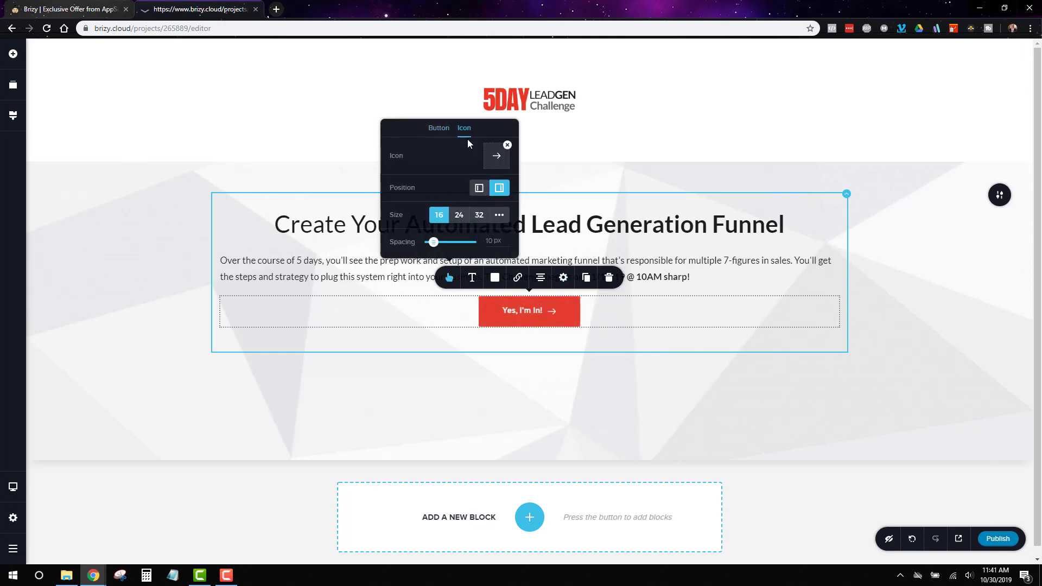
pyautogui.click(507, 145)
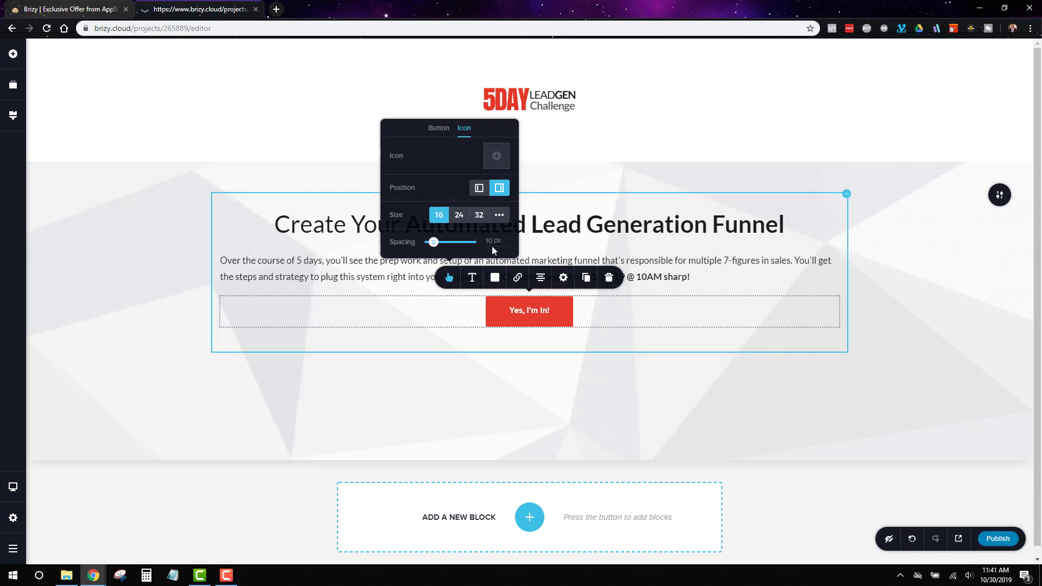
# Step: Set the "Yes, I'm In!" button's size to L
pyautogui.click(439, 138)
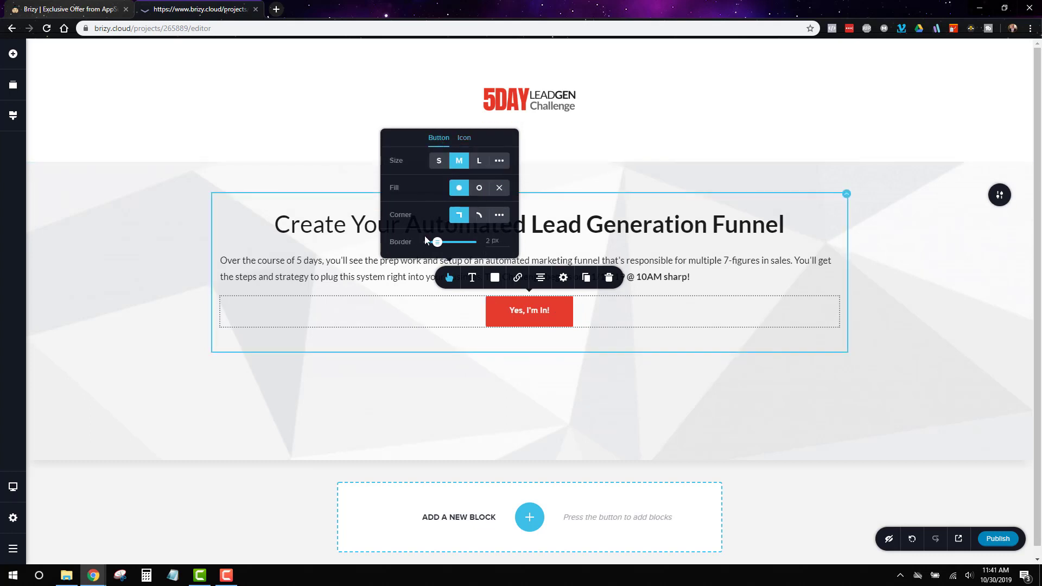
pyautogui.click(475, 162)
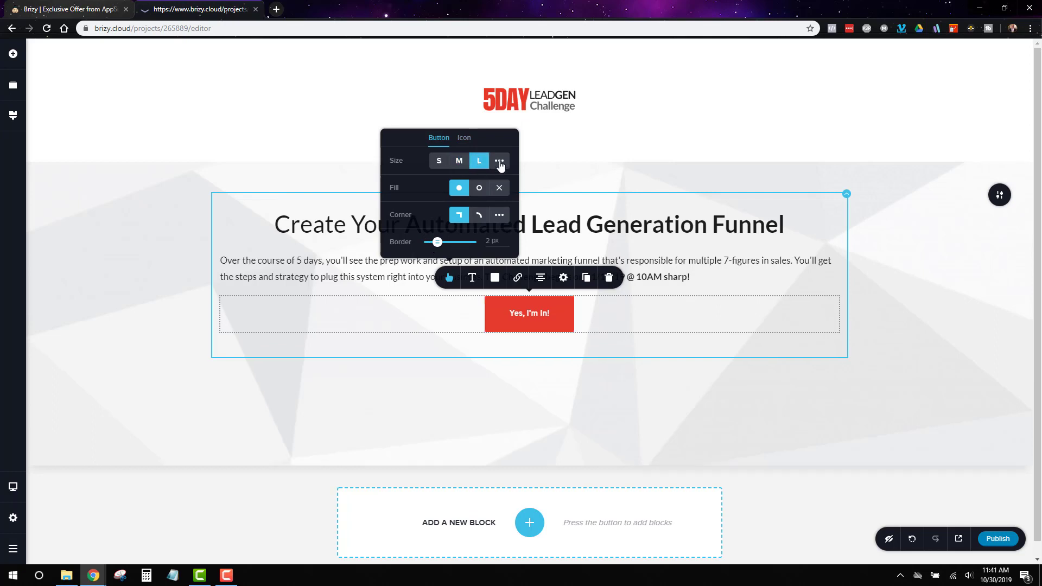
# Step: Set the text size of the "Yes, I'm In!" button to 24
pyautogui.click(499, 163)
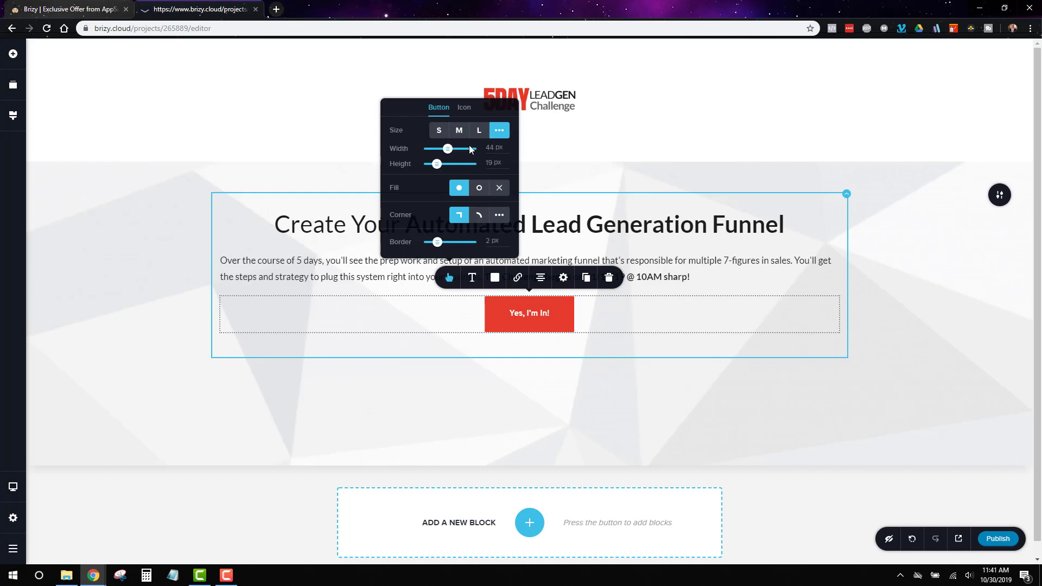
pyautogui.click(537, 312)
pyautogui.click(470, 288)
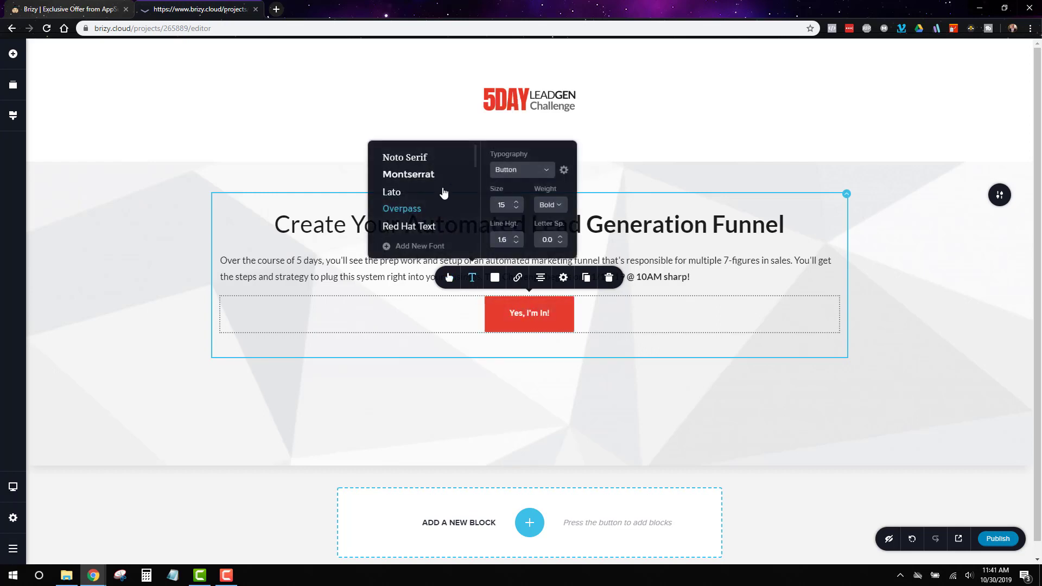
pyautogui.moveTo(519, 203); pyautogui.dragTo(516, 213)
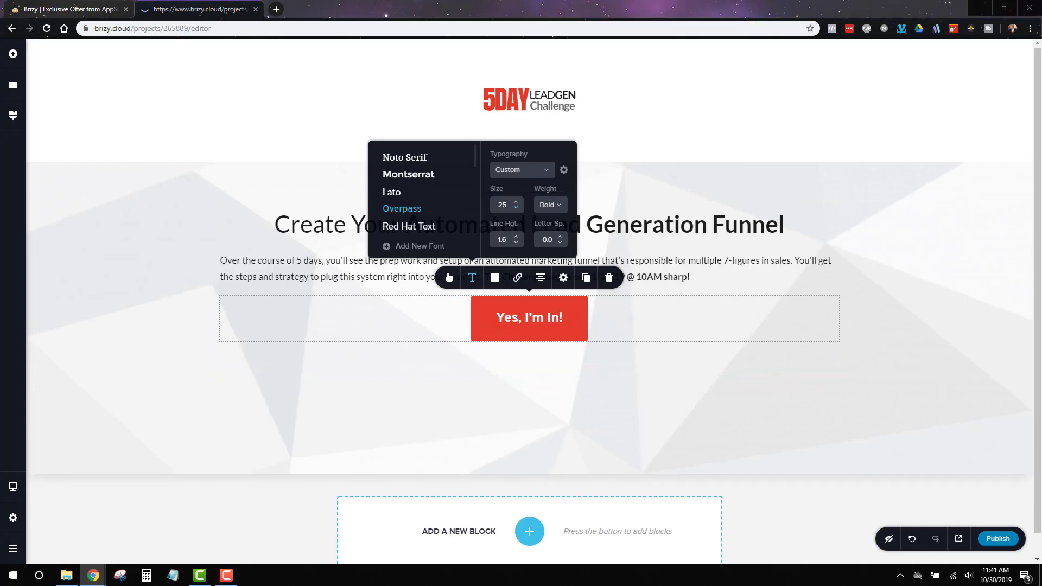
pyautogui.click(518, 210)
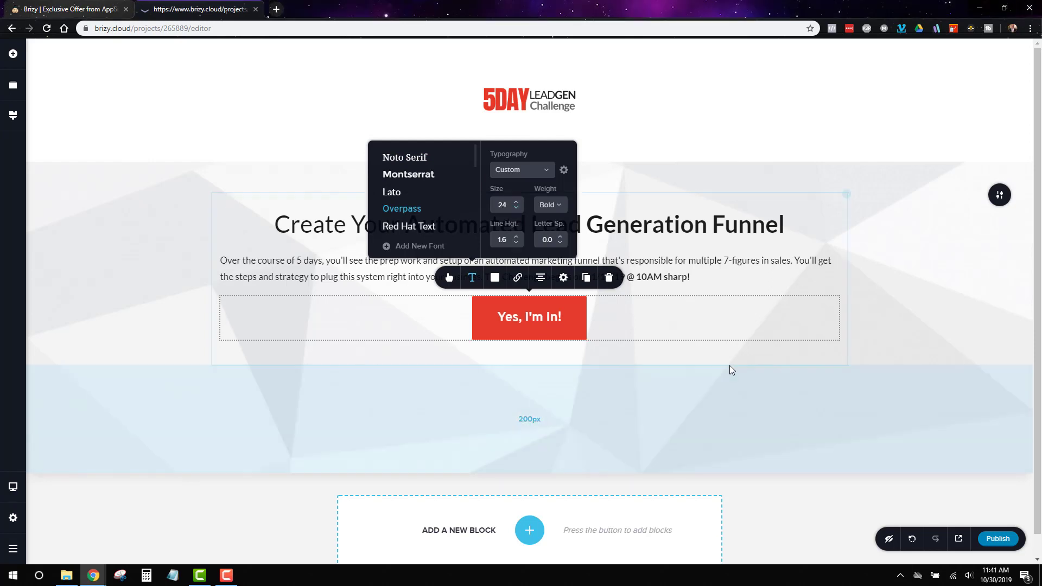
# Step: Reset the "Yes, I'm In!" button to size L and give it a custom width of 100 px
pyautogui.click(564, 278)
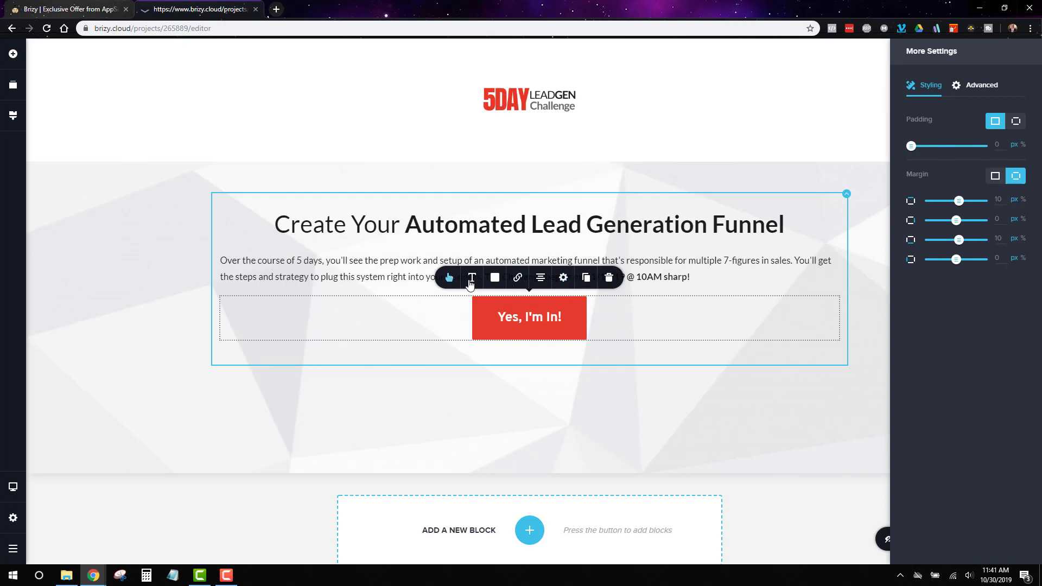
pyautogui.click(454, 283)
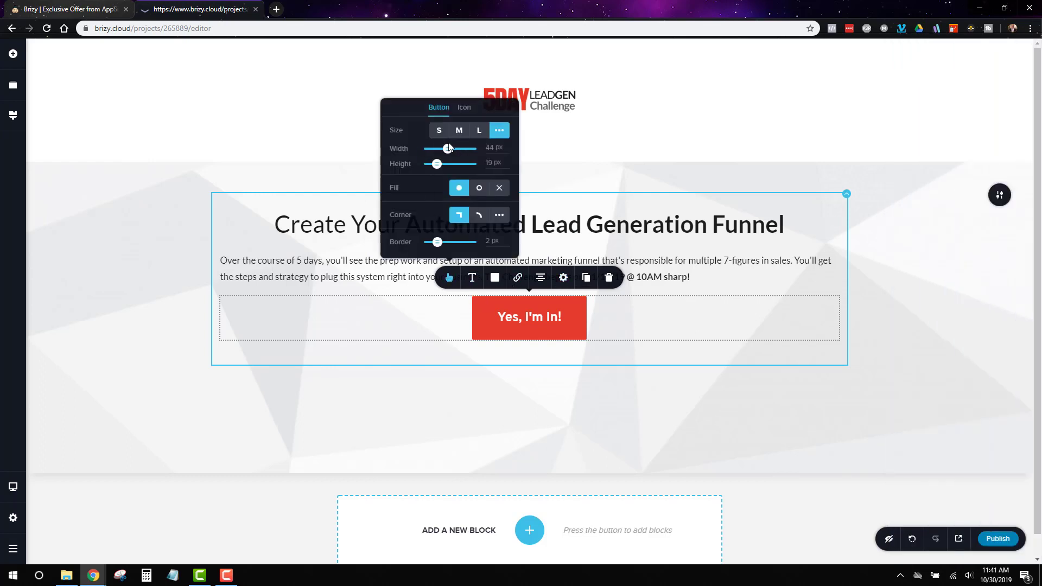
pyautogui.click(479, 131)
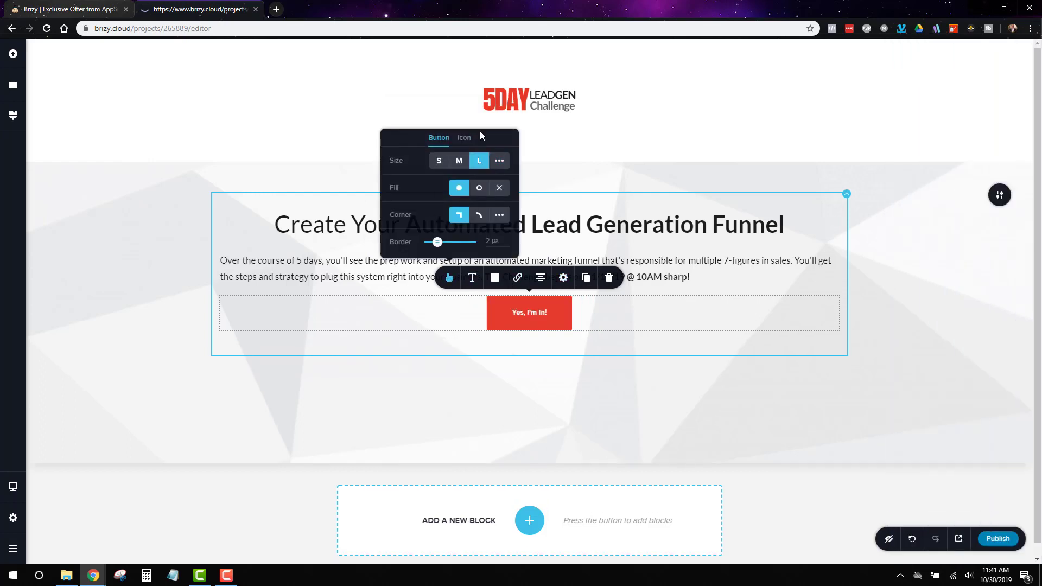
pyautogui.click(499, 161)
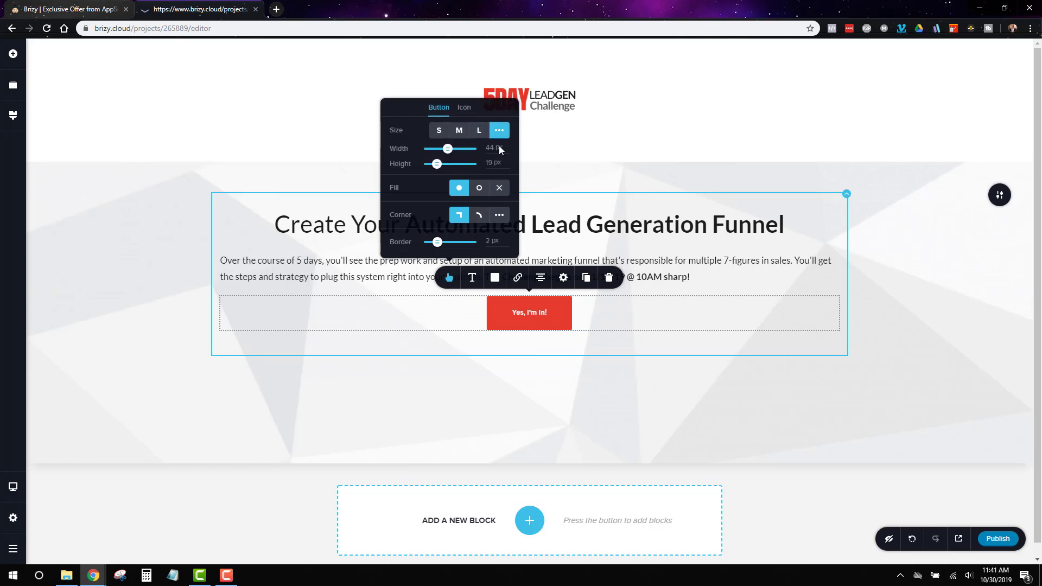
pyautogui.moveTo(449, 149); pyautogui.dragTo(480, 150)
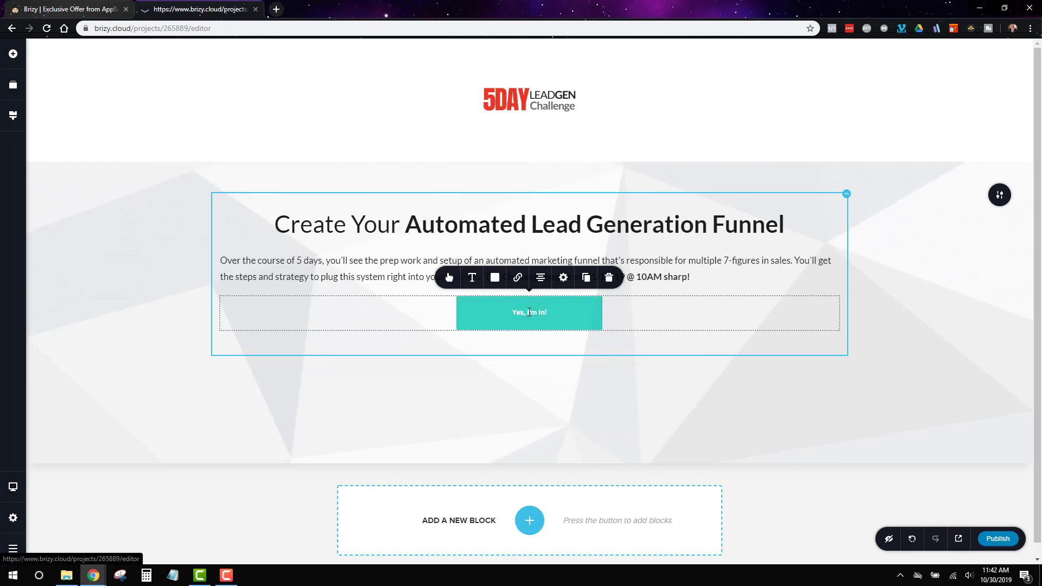
# Step: Increase the button label's font size to 24
pyautogui.click(475, 282)
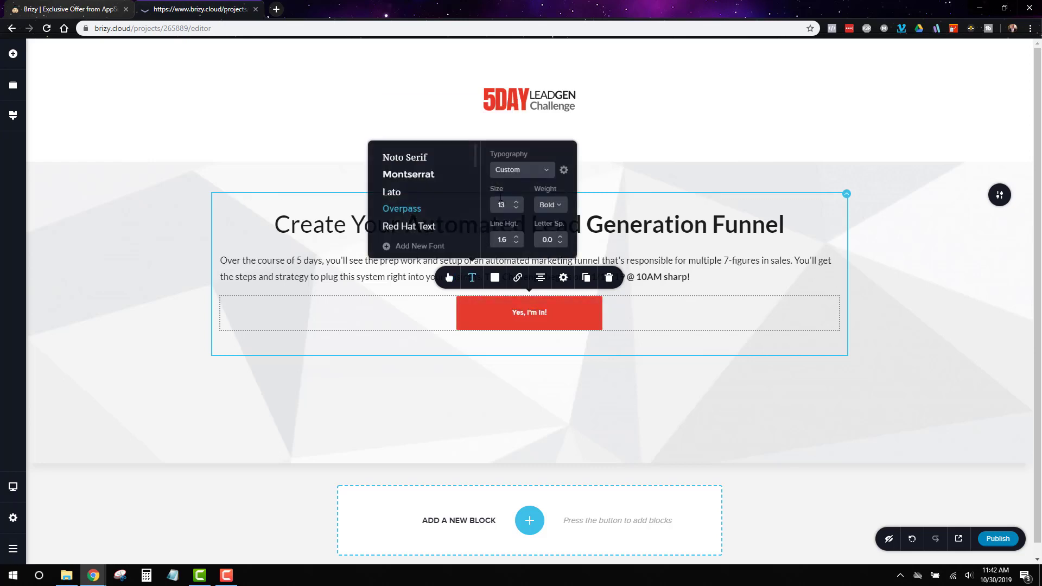
pyautogui.click(517, 202)
pyautogui.click(516, 202)
pyautogui.click(517, 202)
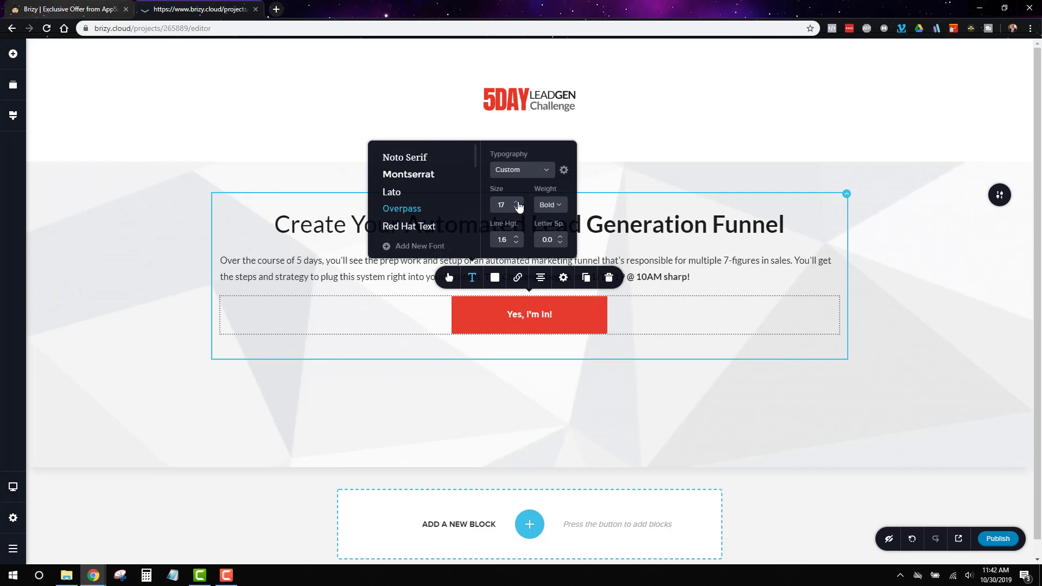
pyautogui.click(516, 202)
pyautogui.click(516, 202)
pyautogui.click(517, 202)
pyautogui.click(516, 202)
pyautogui.click(517, 202)
pyautogui.click(517, 202)
pyautogui.click(517, 202)
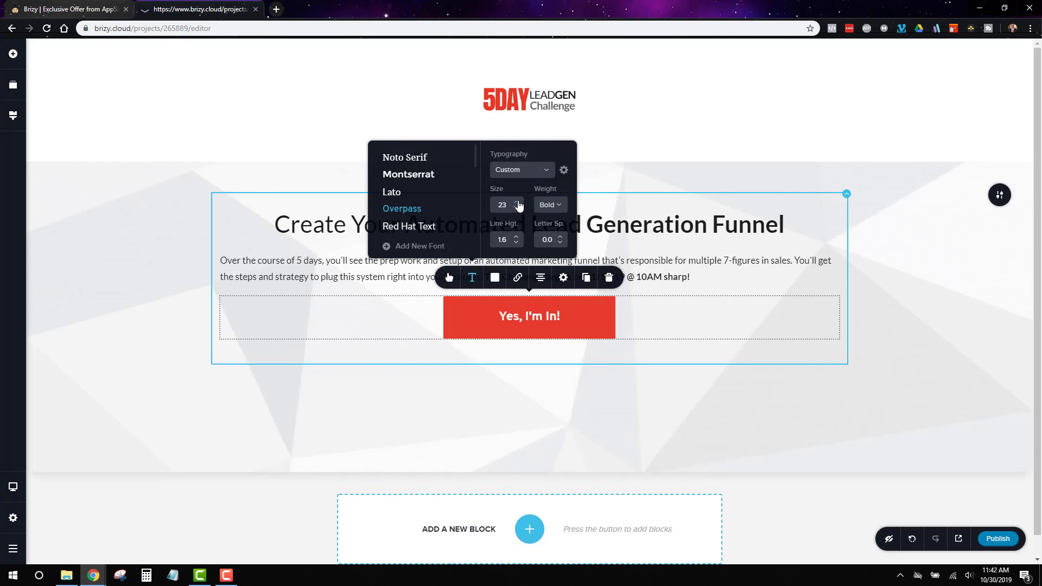
pyautogui.click(516, 202)
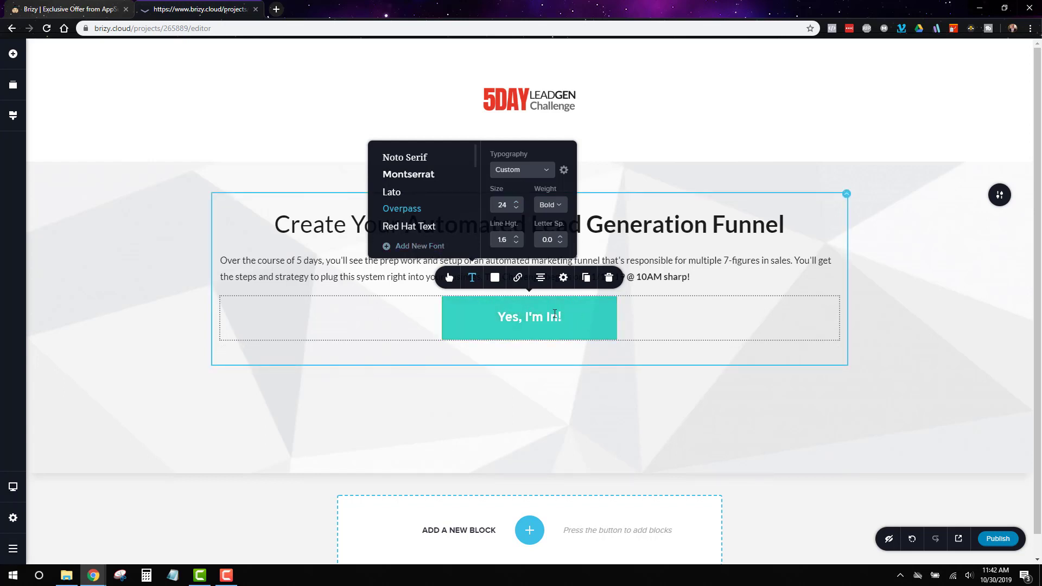
# Step: Reduce the "Yes, I'm In!" button's custom height to 13 px
pyautogui.click(449, 278)
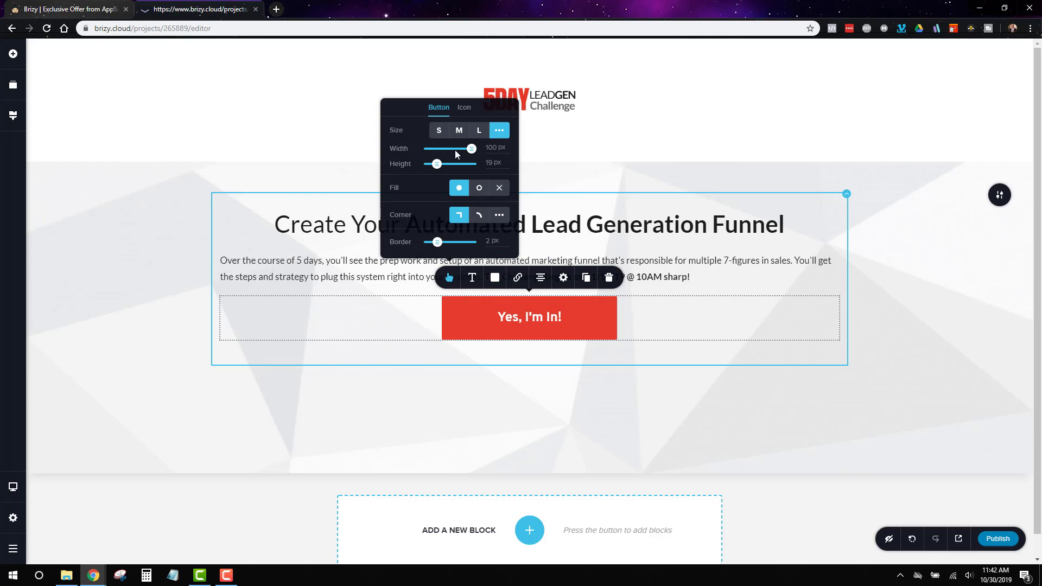
pyautogui.moveTo(436, 165); pyautogui.dragTo(434, 163)
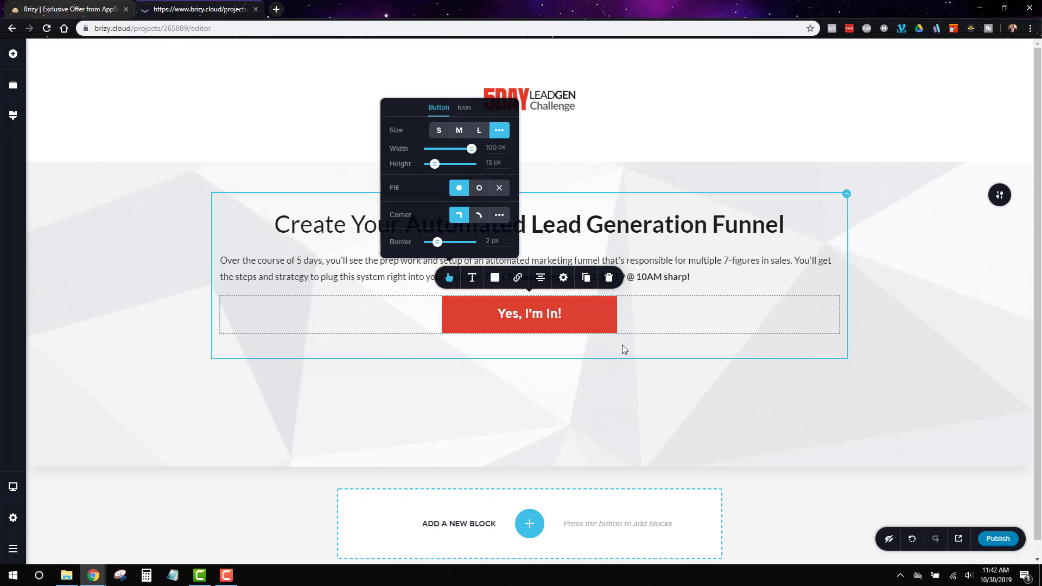
pyautogui.click(635, 380)
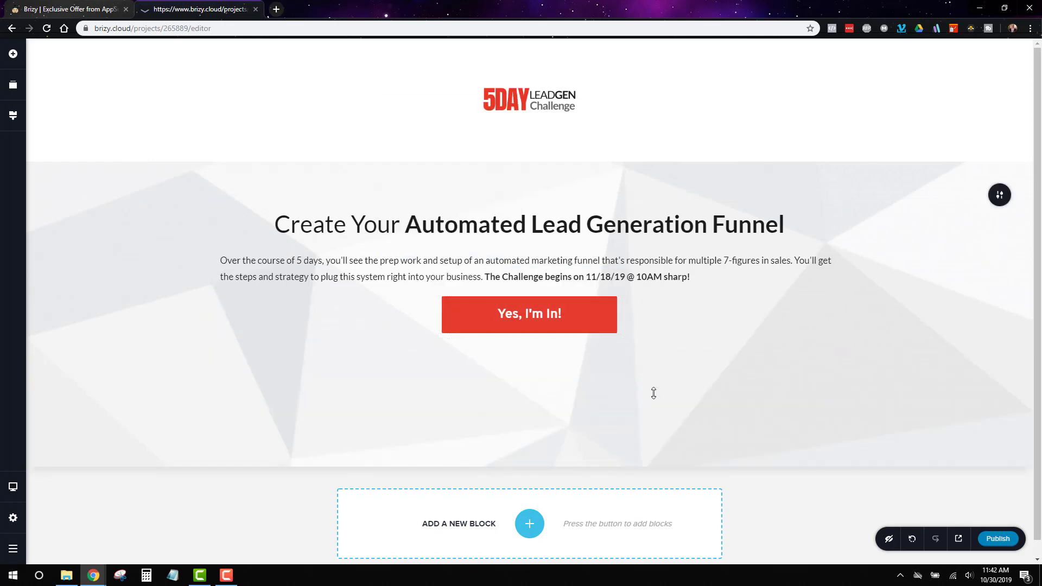
# Step: Examine the button's size options and its advanced settings, including entrance animation and hover transition
pyautogui.click(576, 328)
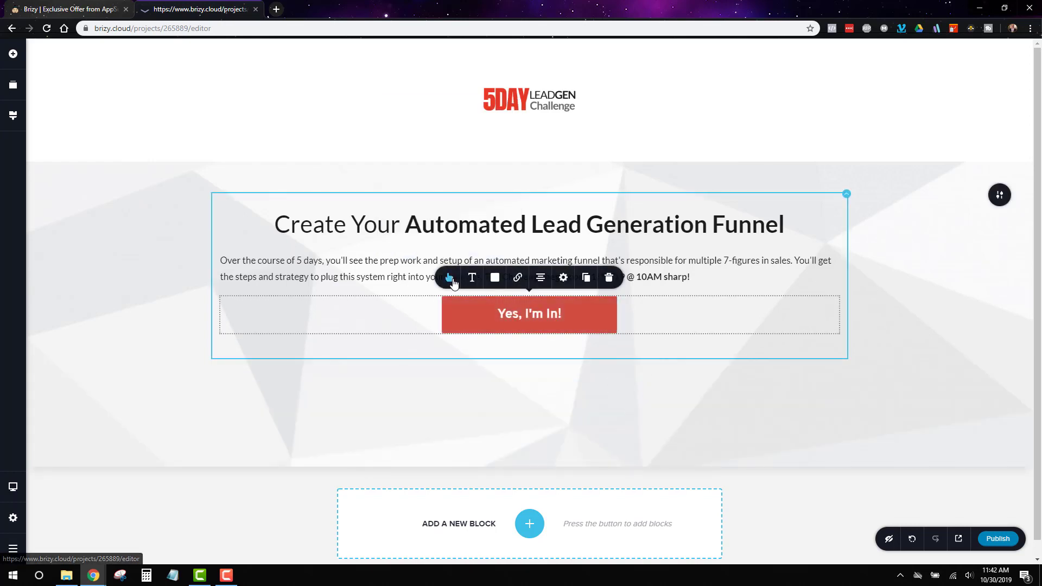
pyautogui.click(450, 278)
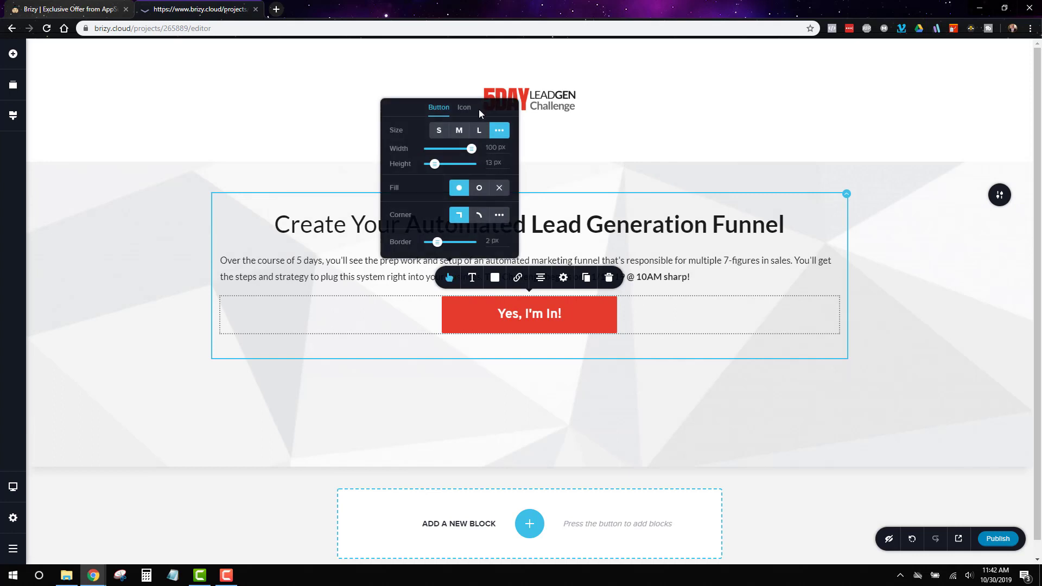
pyautogui.click(610, 410)
pyautogui.click(600, 319)
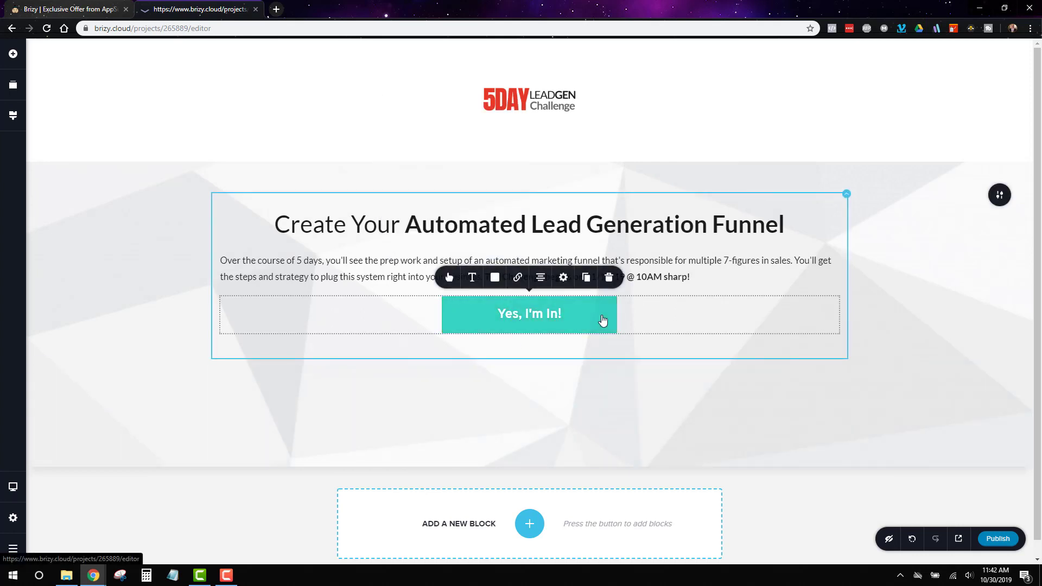
pyautogui.click(563, 278)
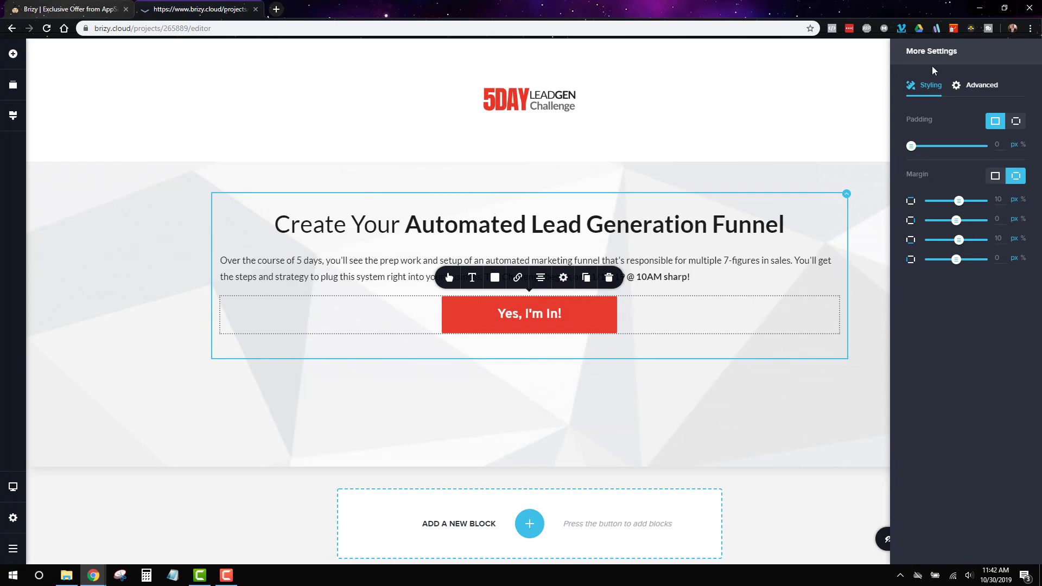
pyautogui.click(972, 85)
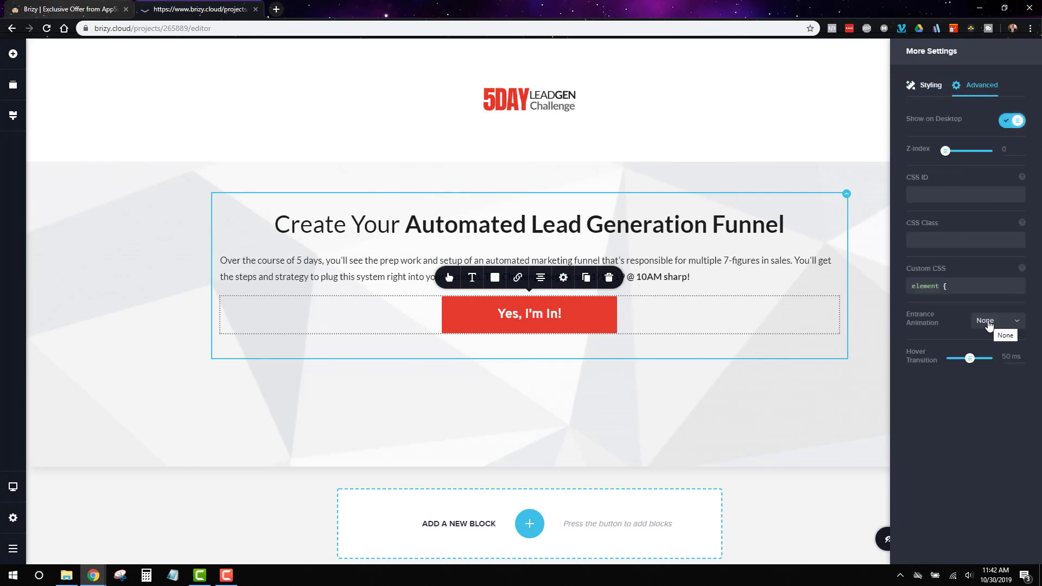
# Step: Try a darker #C83629 as the button's hover background colour, and set it back to #E43B2C
pyautogui.click(493, 279)
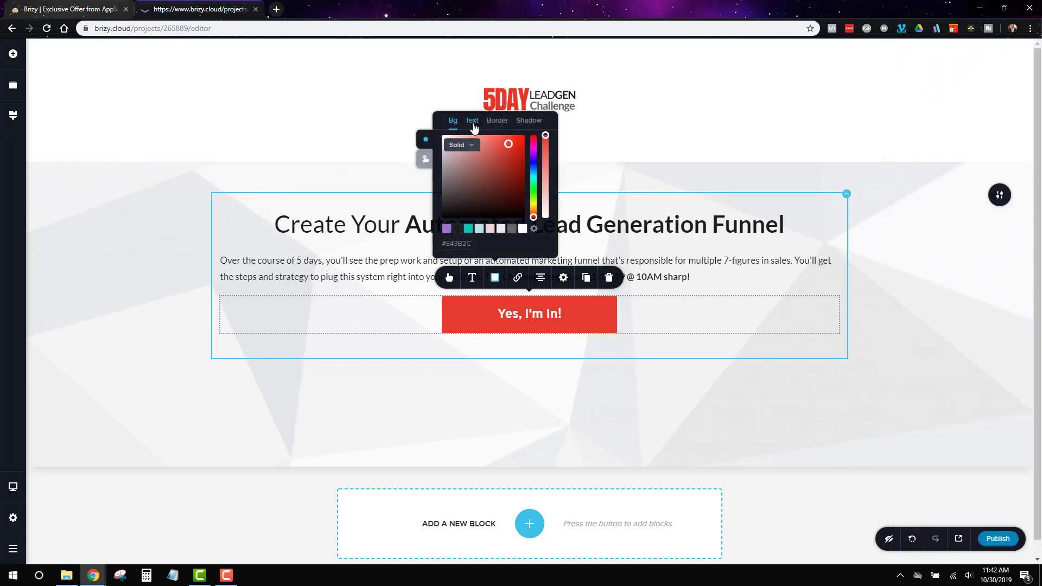
pyautogui.click(426, 161)
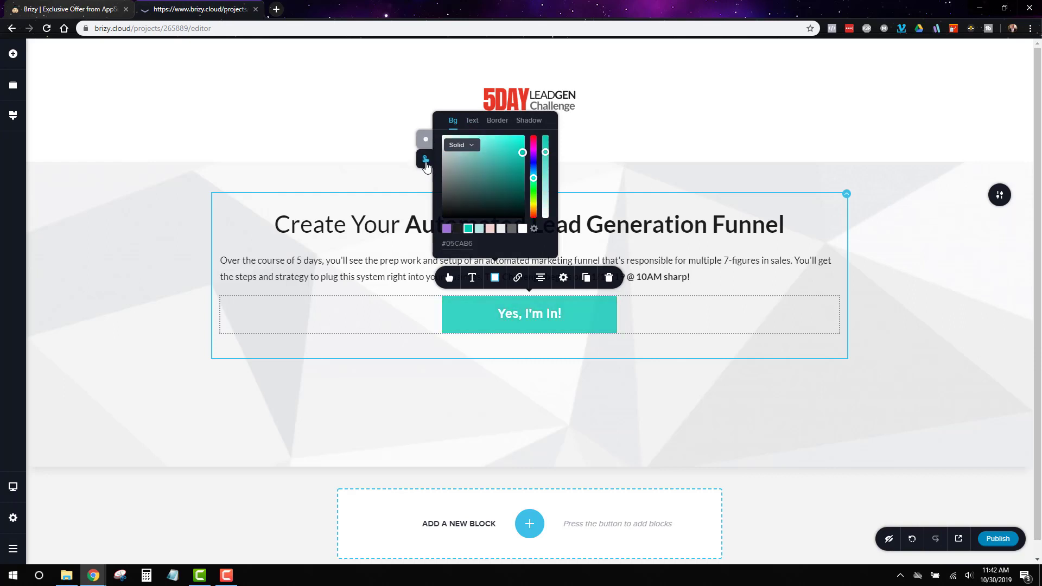
pyautogui.doubleClick(466, 243)
pyautogui.write('E43B2C')
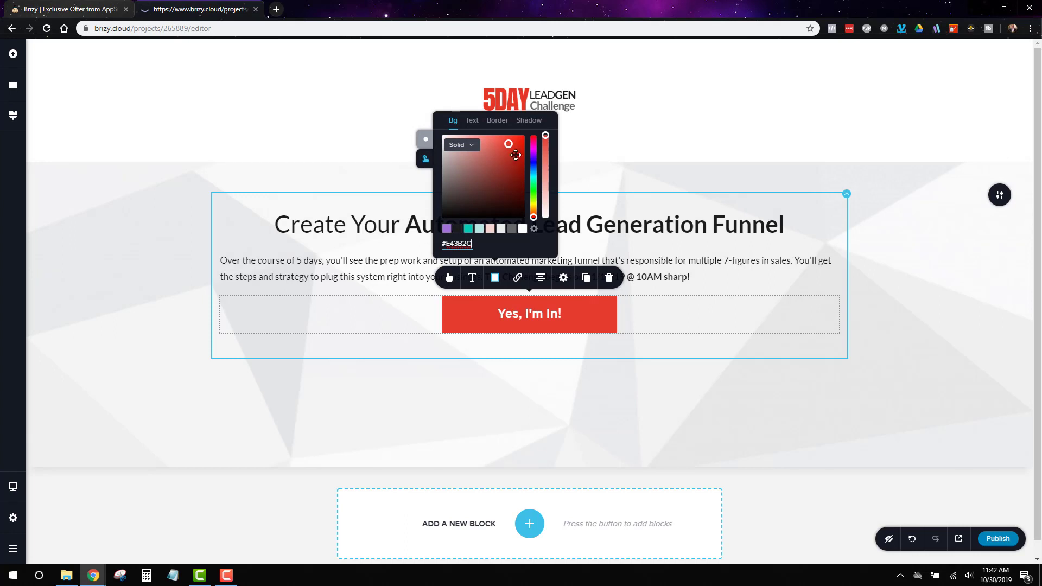
pyautogui.moveTo(509, 145); pyautogui.dragTo(508, 153)
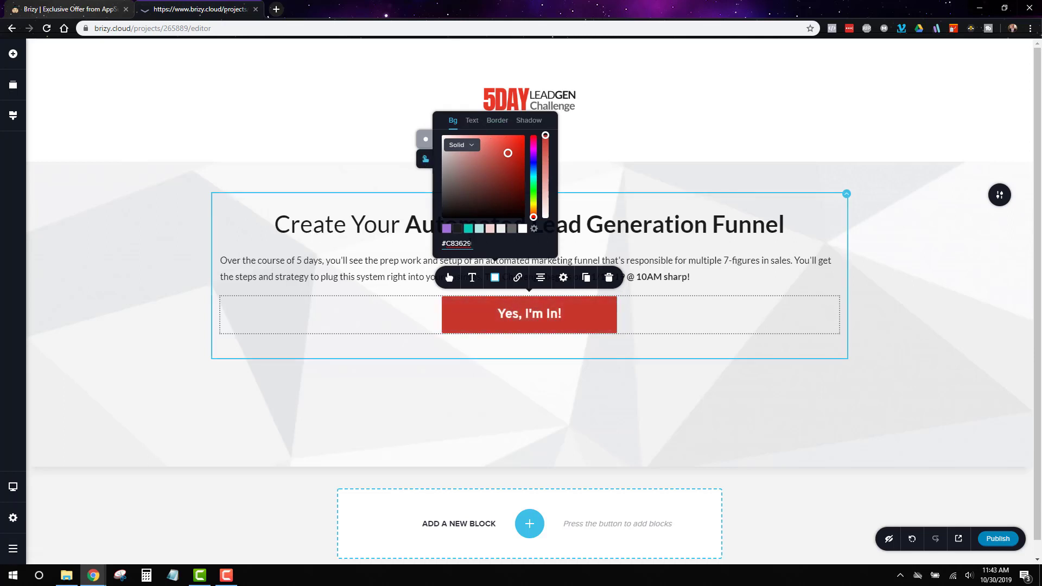
pyautogui.doubleClick(470, 244)
pyautogui.write('E43B2C')
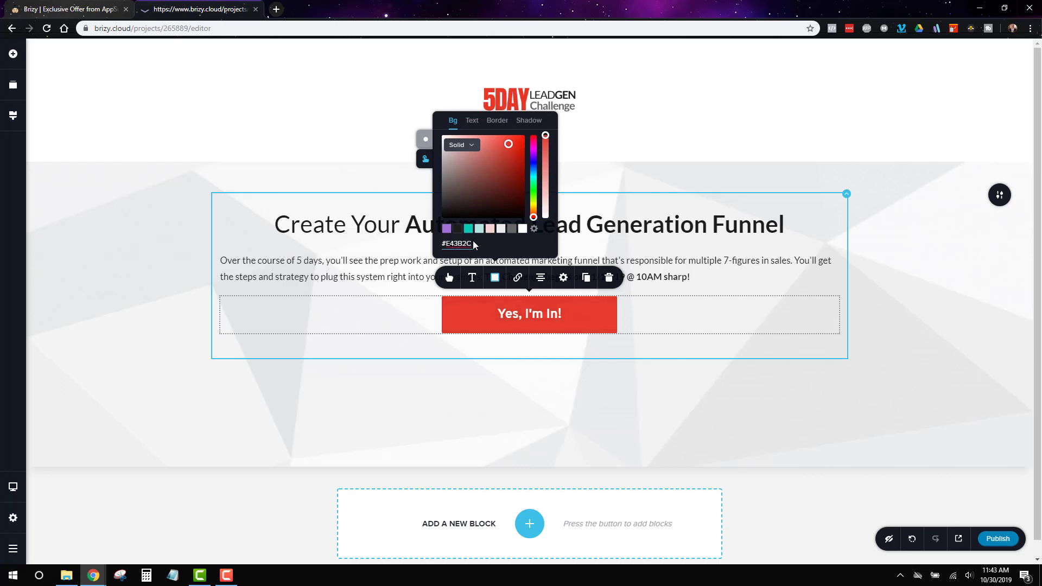
# Step: Give the button's hover state an Outset shadow
pyautogui.click(428, 164)
pyautogui.click(472, 124)
pyautogui.click(498, 121)
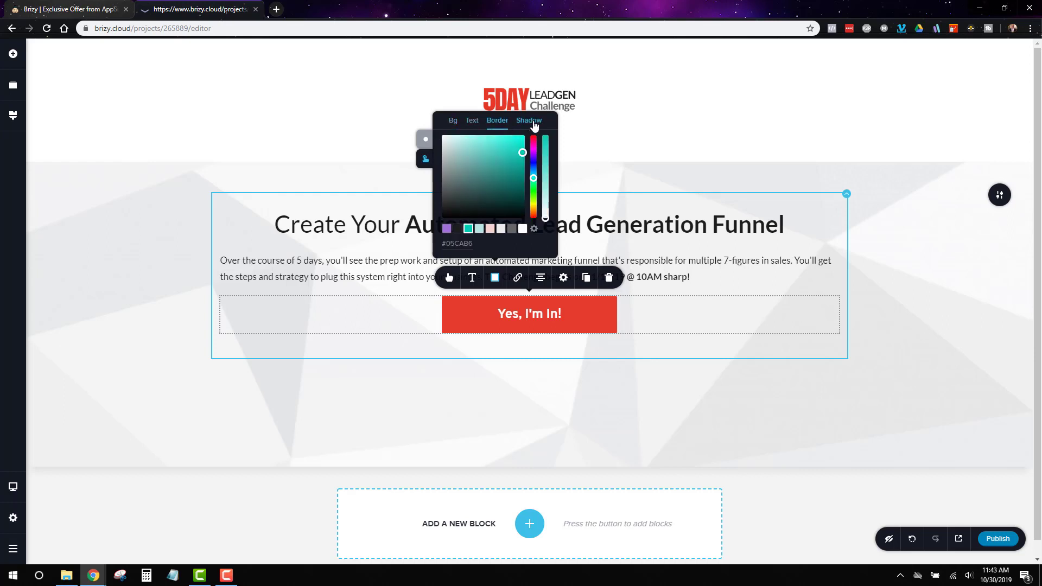
pyautogui.click(535, 125)
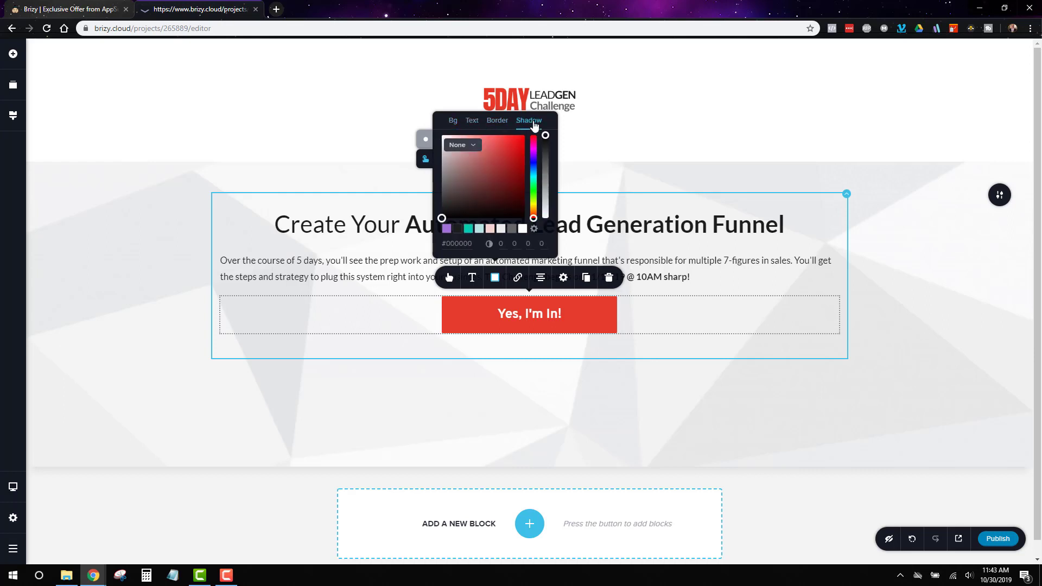
pyautogui.click(474, 156)
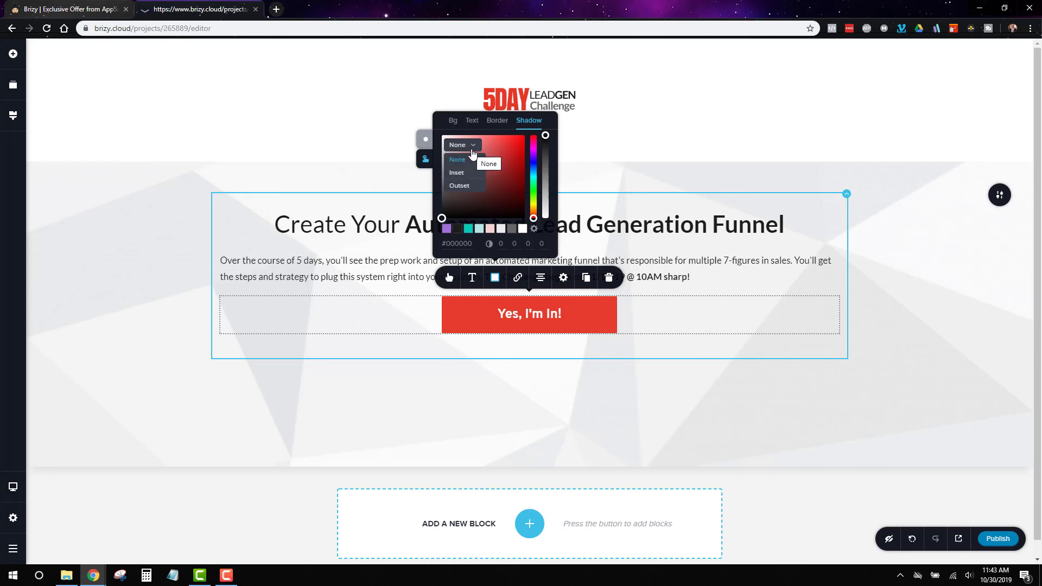
pyautogui.click(466, 186)
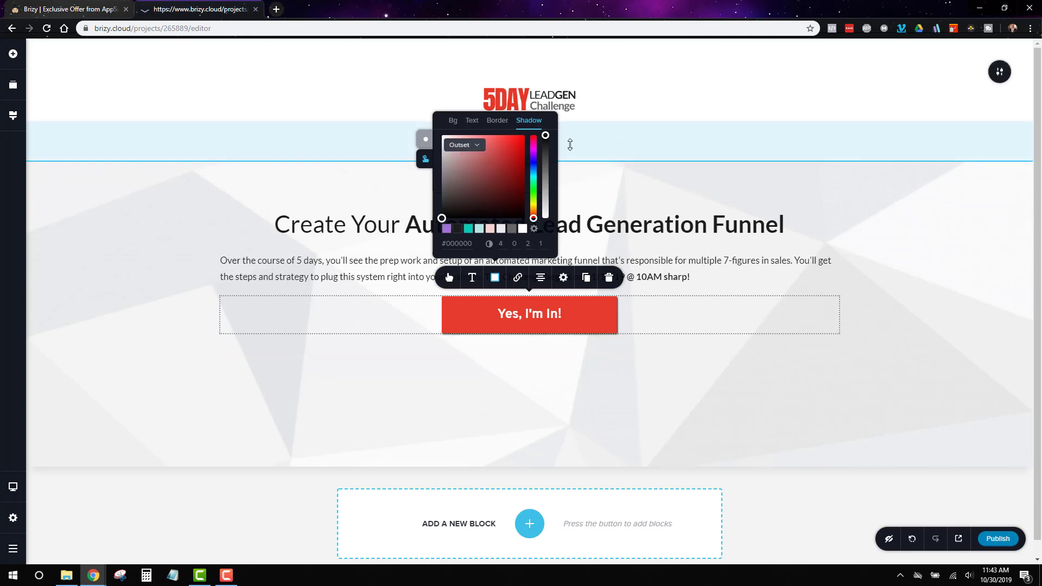
# Step: Set the button's hover background colour to #C83629 and compare the hover state with the normal state
pyautogui.click(453, 122)
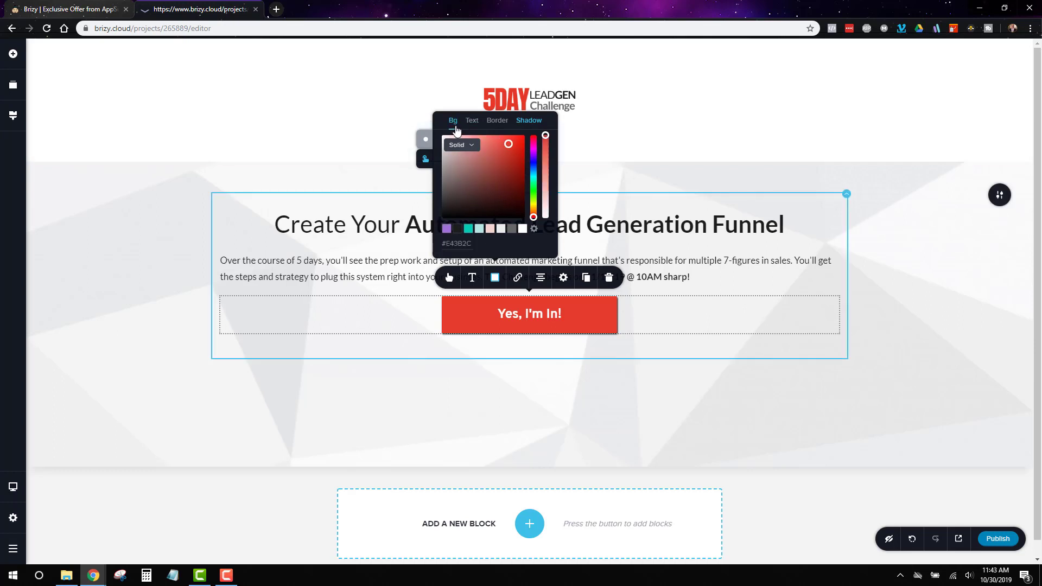
pyautogui.click(426, 161)
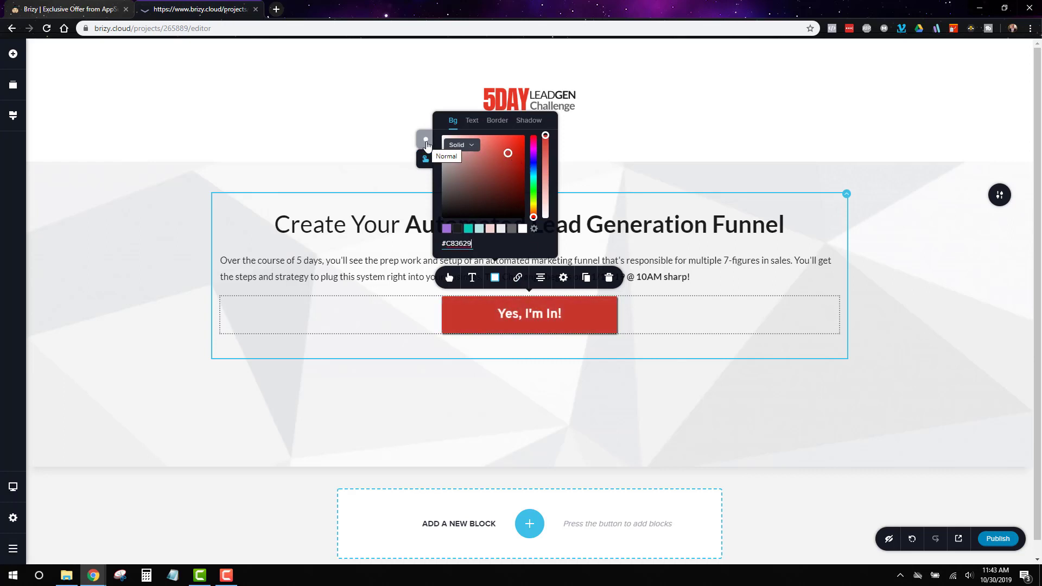
pyautogui.click(426, 142)
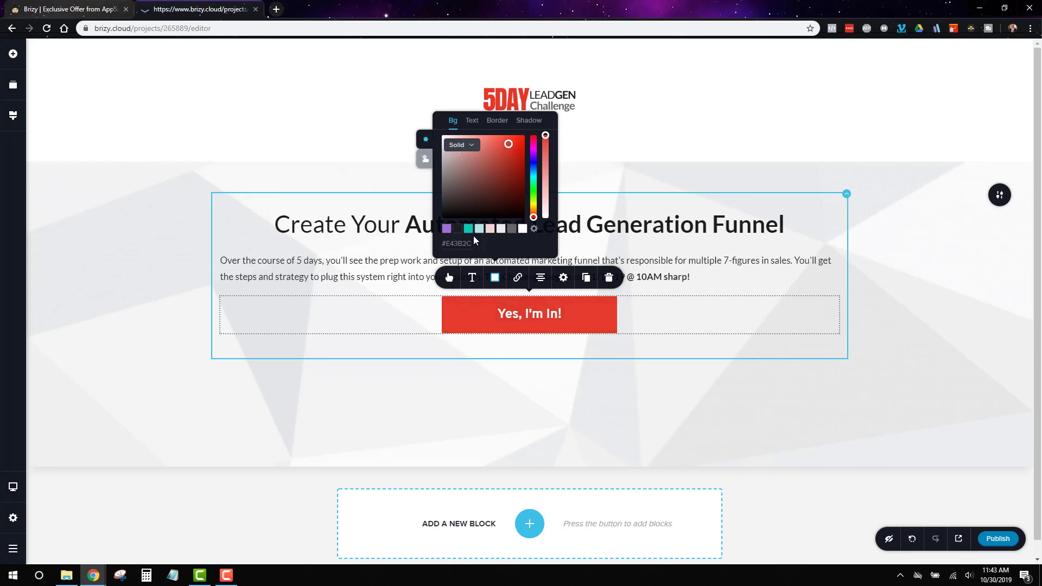
pyautogui.click(425, 165)
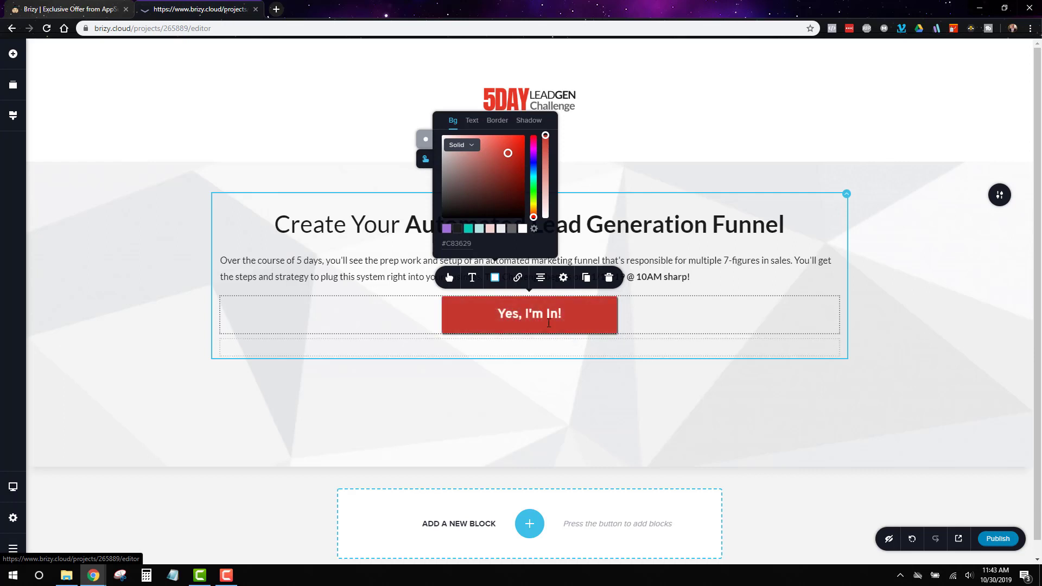
pyautogui.click(426, 142)
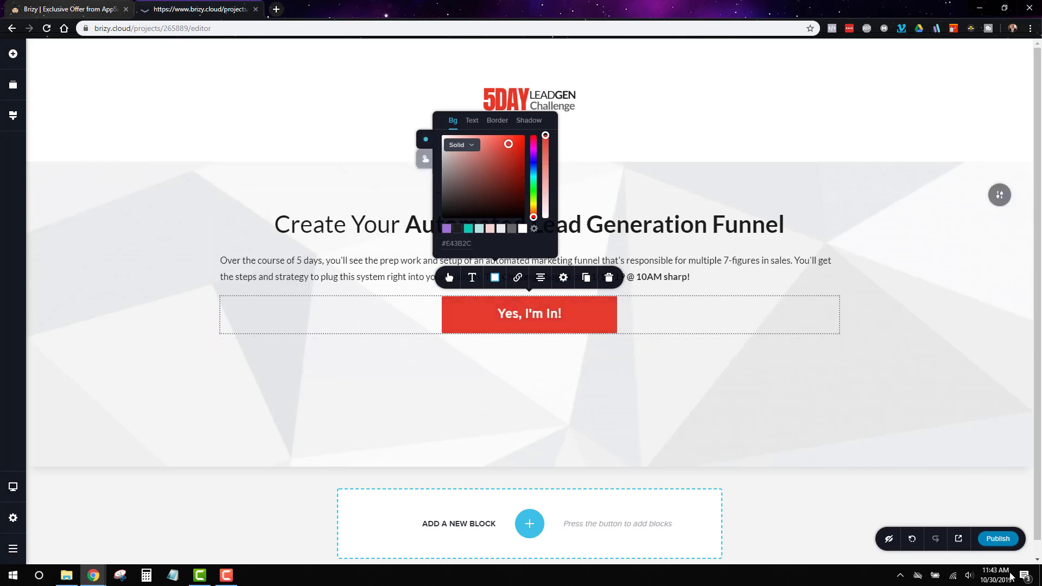
# Step: Publish the challenge landing page
pyautogui.click(988, 539)
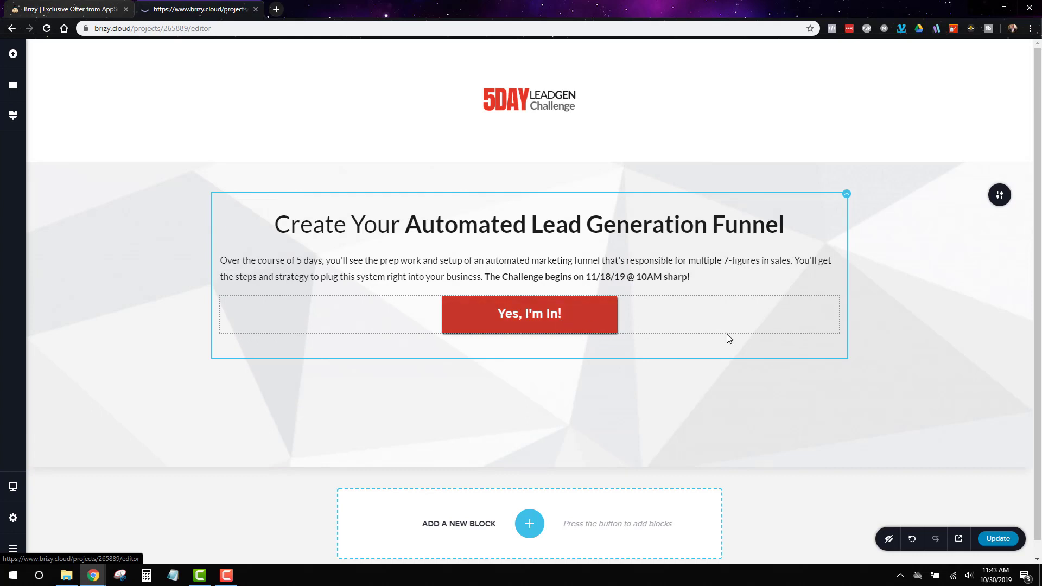
pyautogui.click(816, 267)
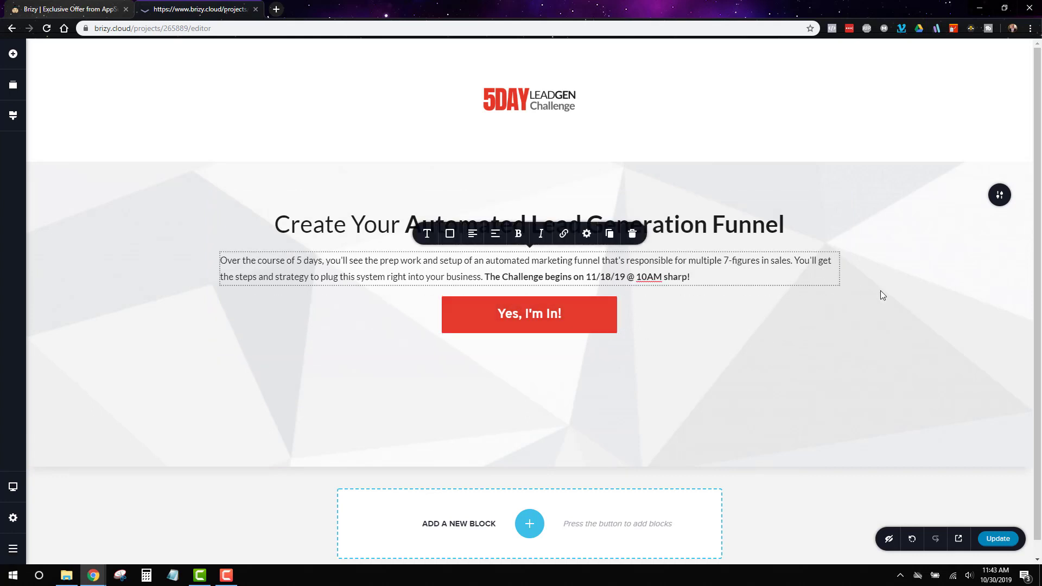
pyautogui.click(924, 296)
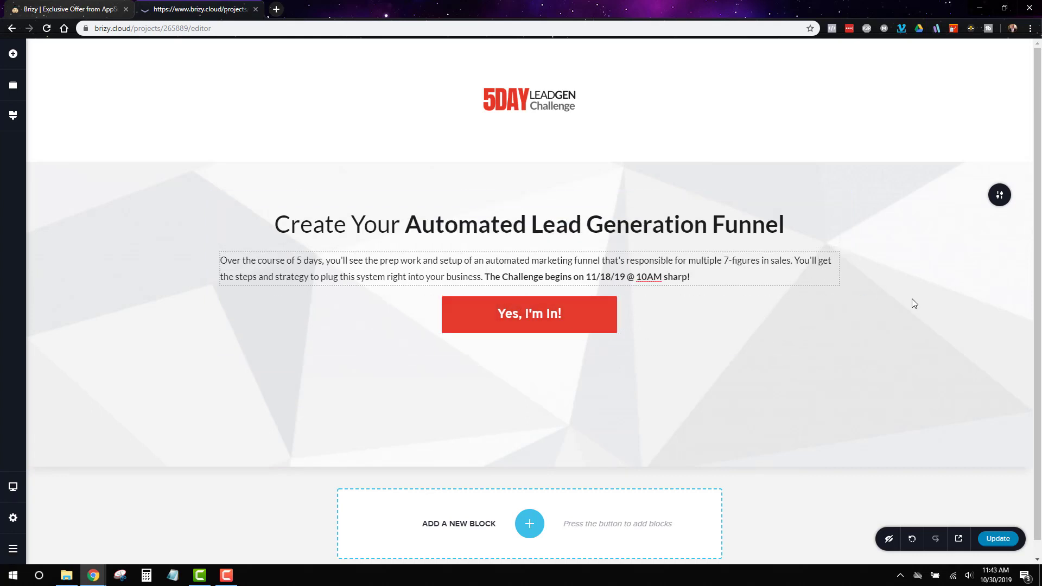
# Step: Duplicate the description paragraph and move the copy below the "Yes, I'm In!" button
pyautogui.rightClick(818, 265)
pyautogui.click(769, 267)
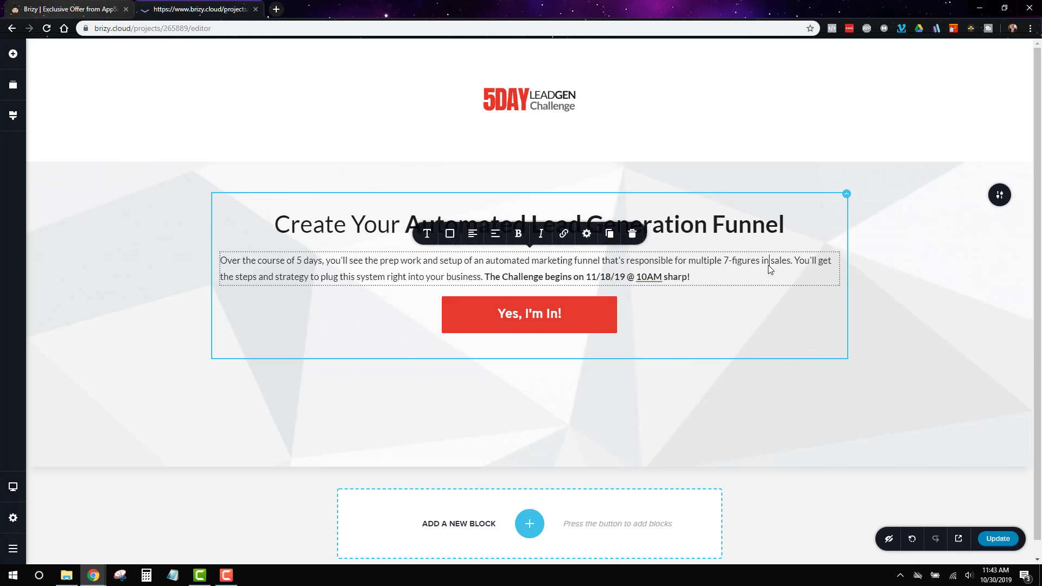
pyautogui.click(610, 233)
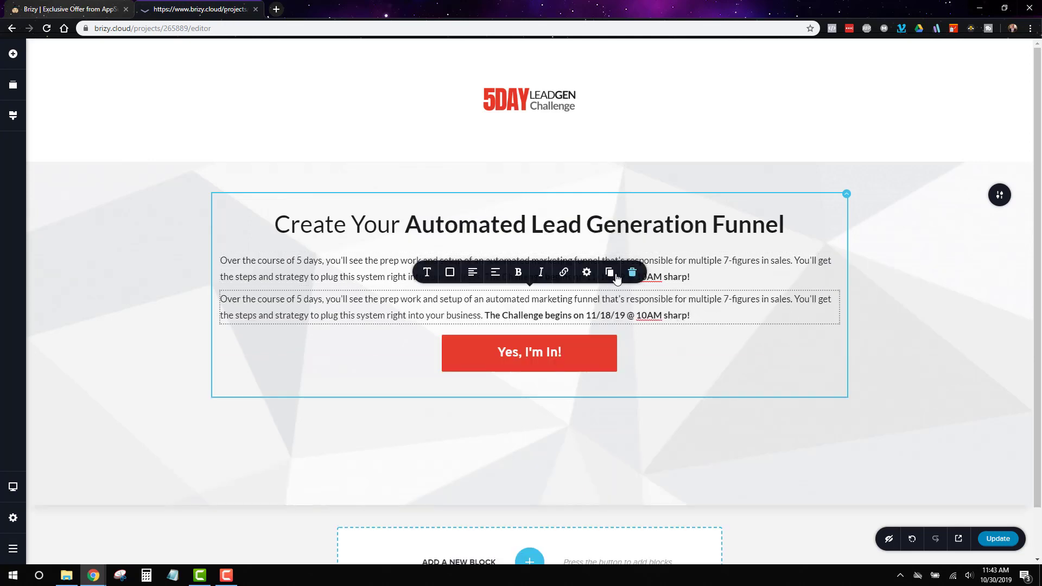
pyautogui.click(784, 311)
pyautogui.moveTo(599, 341); pyautogui.dragTo(596, 291)
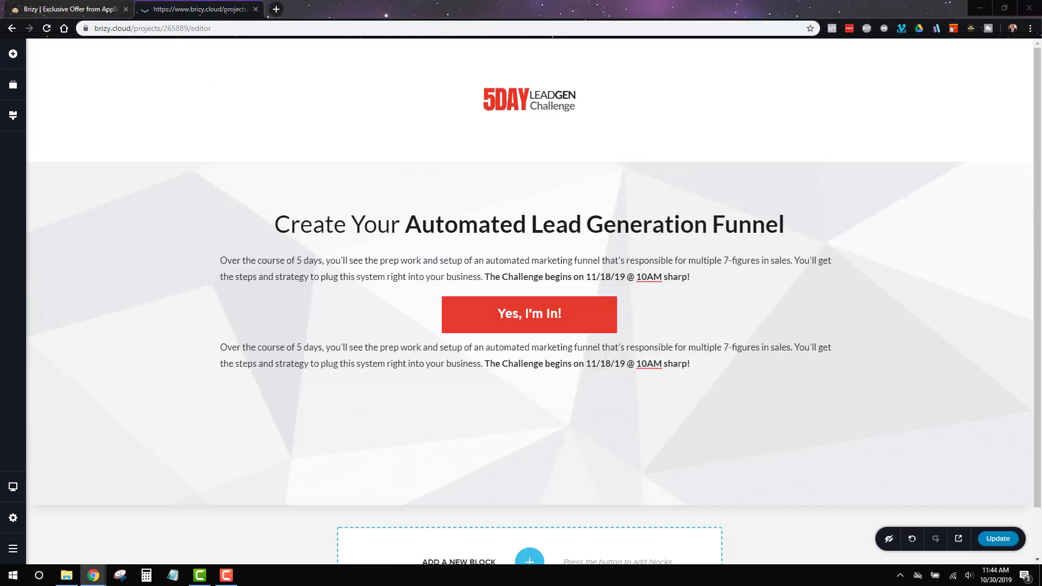
# Step: Replace the lower paragraph with the "*Important: This Challenge is closed to the public..." notice and make "*Important:" bold
pyautogui.tripleClick(606, 363)
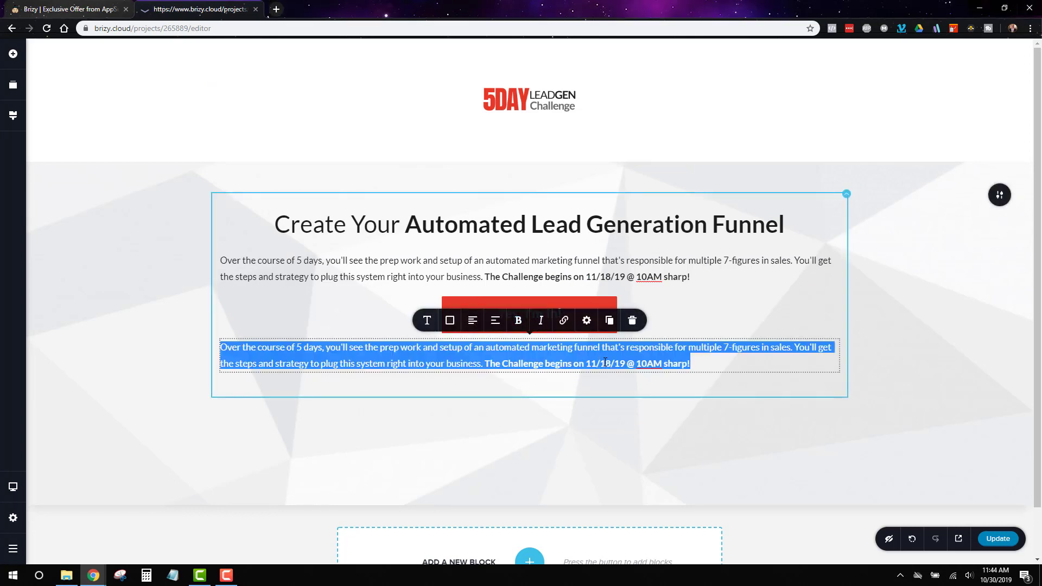
pyautogui.write("*Important: This Challenge is closed to the public and only available for members of the SFF. There is nothing for sale before, during, or after the Challenge... it's completely free, 100% training content. You're only being asked for your email address so that you receive the notifications as Challenge videos go live.")
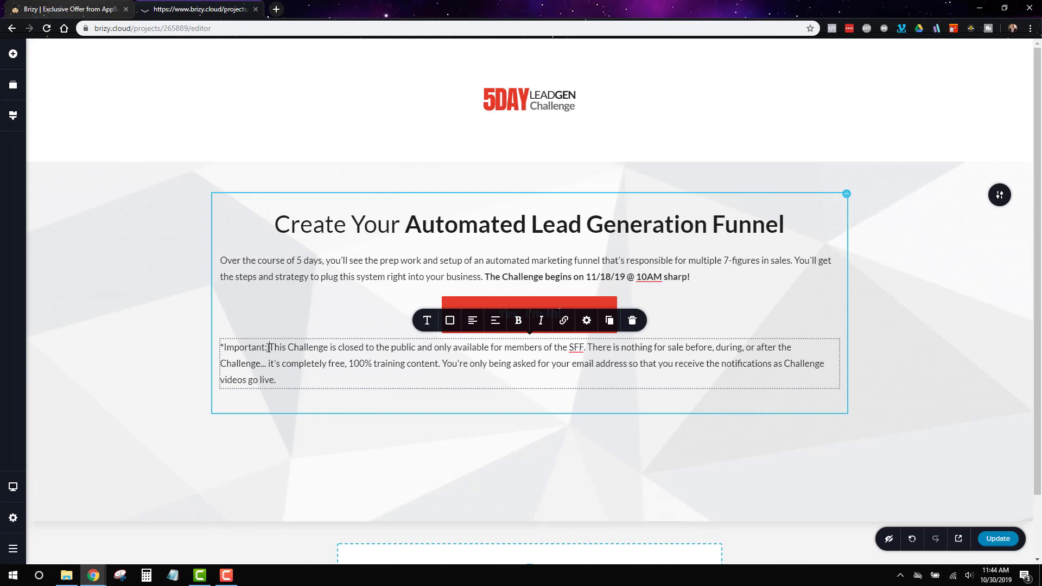
pyautogui.hotkey('ctrl', 'b')
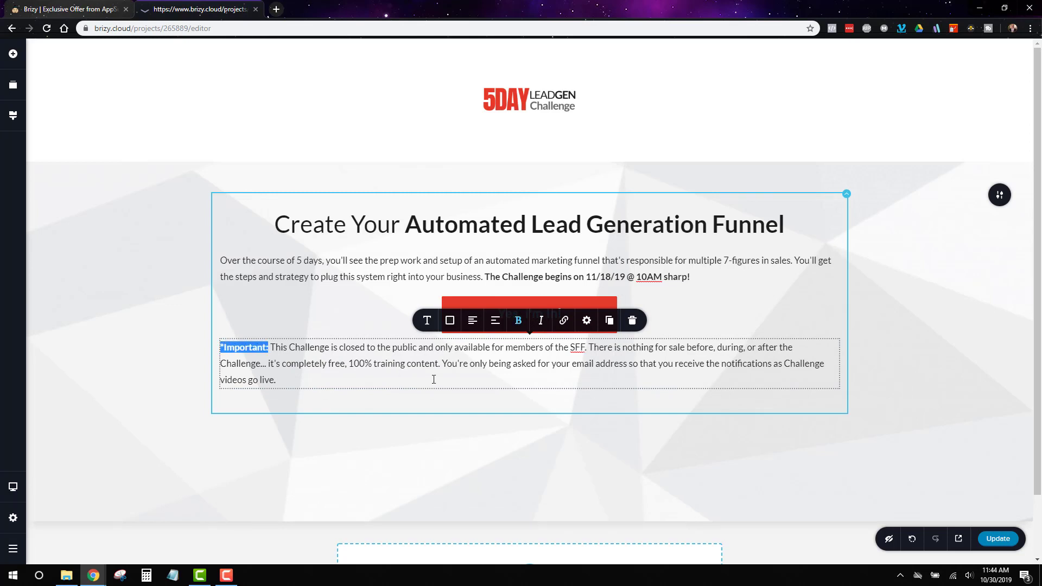
pyautogui.click(434, 379)
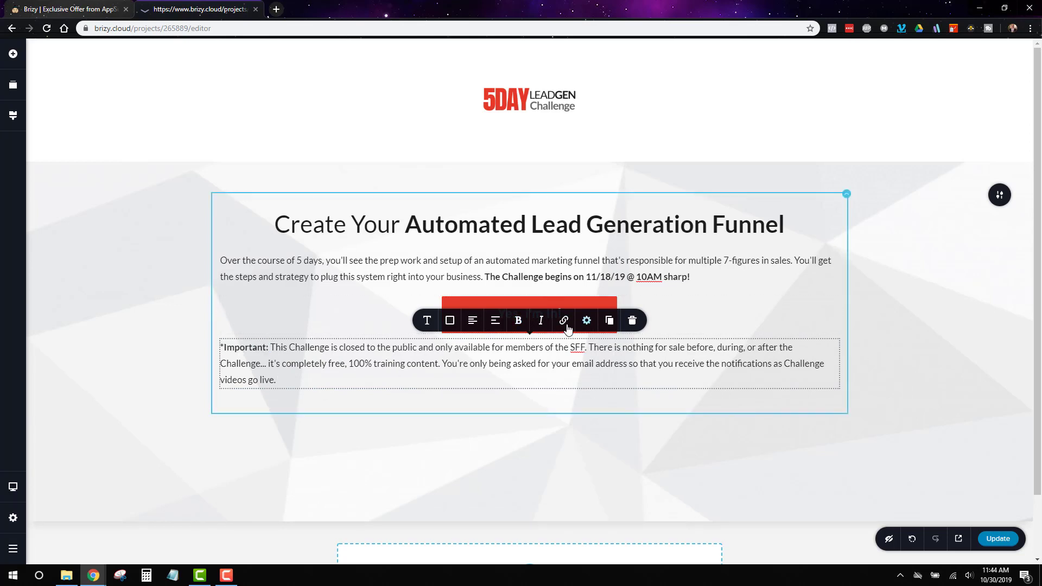
# Step: Set the gap above the *Important notice to 41 px
pyautogui.click(586, 320)
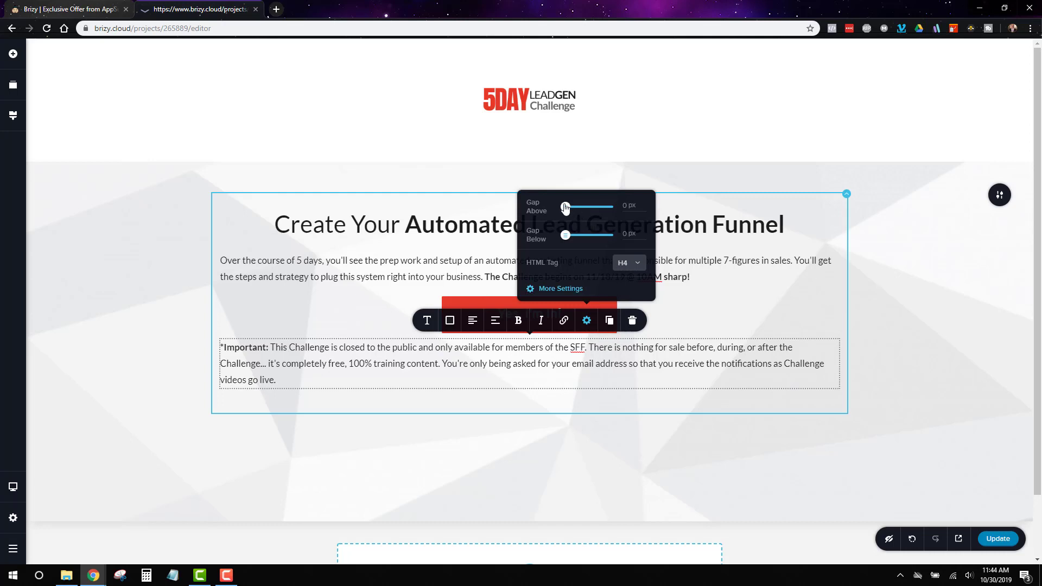
pyautogui.moveTo(566, 207); pyautogui.dragTo(582, 207)
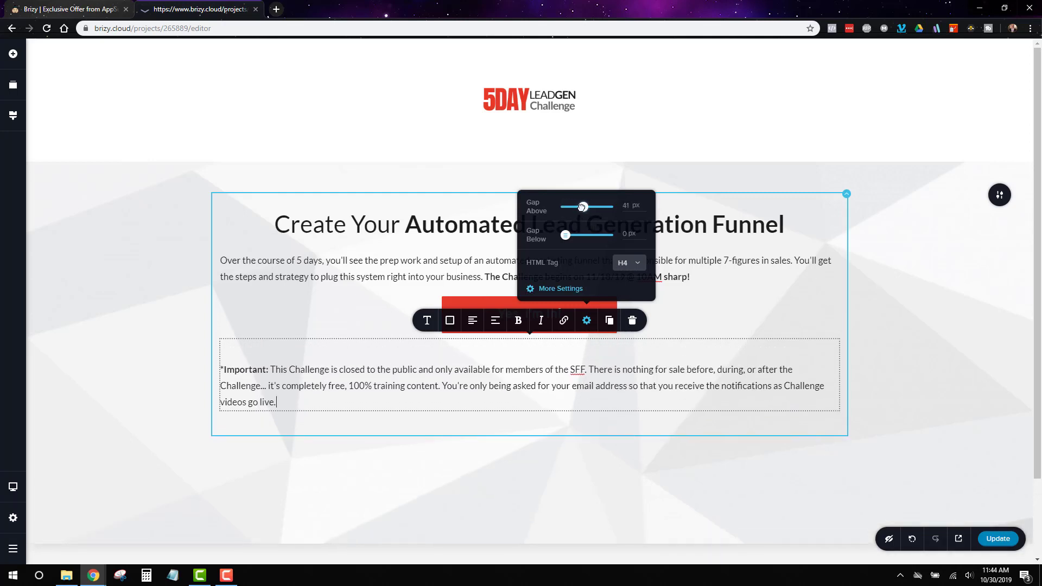
pyautogui.click(947, 348)
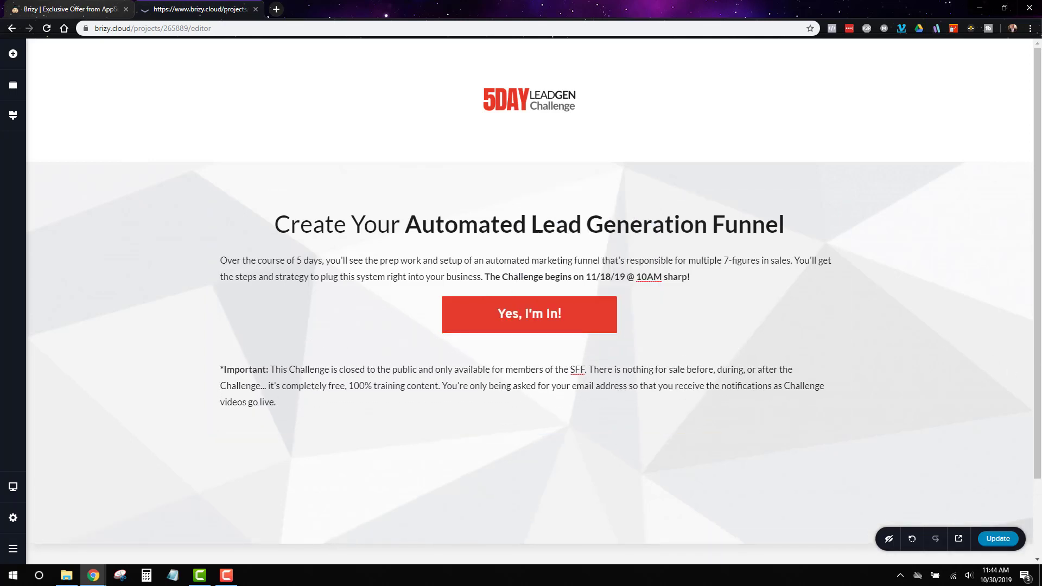
# Step: Reduce the bottom padding of the headline section's block to 45 px
pyautogui.scroll(-2, 857, 445)
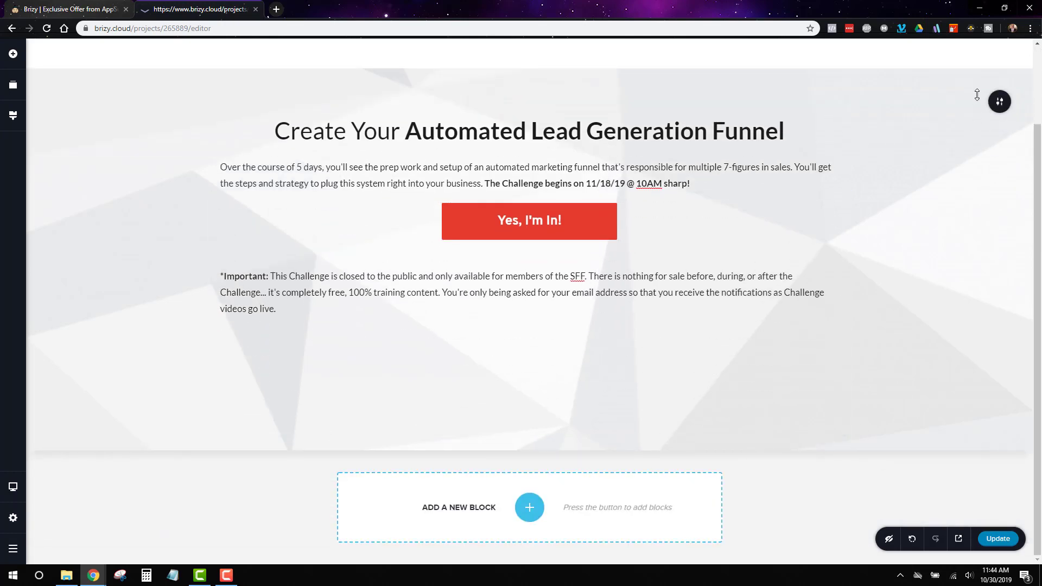
pyautogui.moveTo(1002, 113)
pyautogui.click(950, 103)
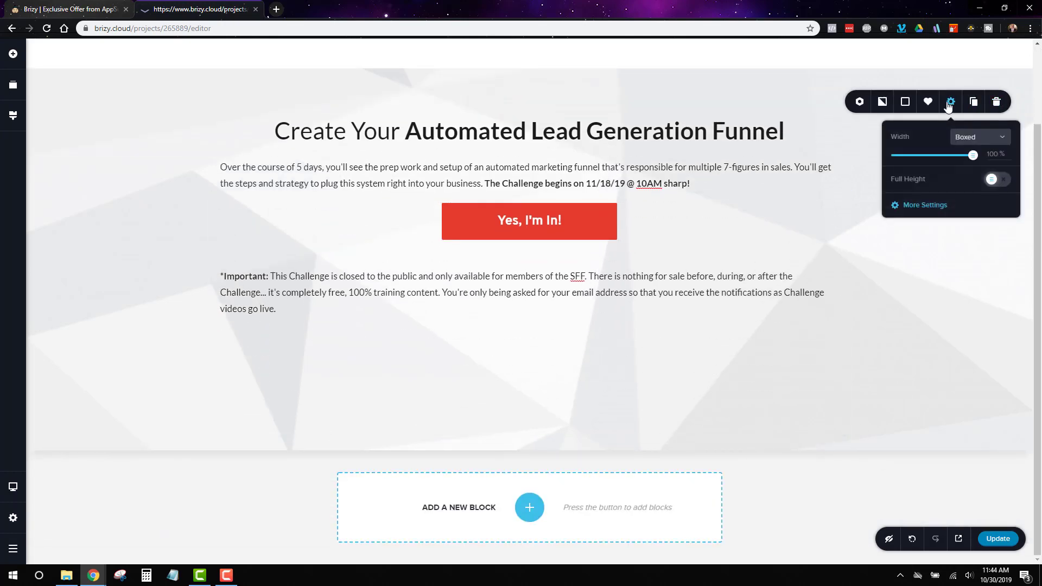
pyautogui.click(909, 209)
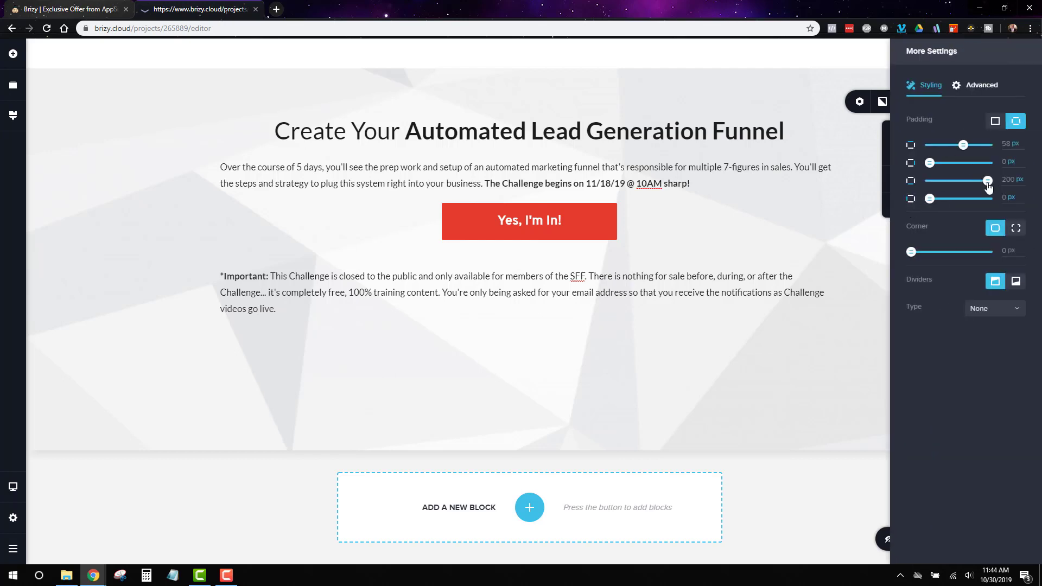
pyautogui.moveTo(988, 182); pyautogui.dragTo(955, 186)
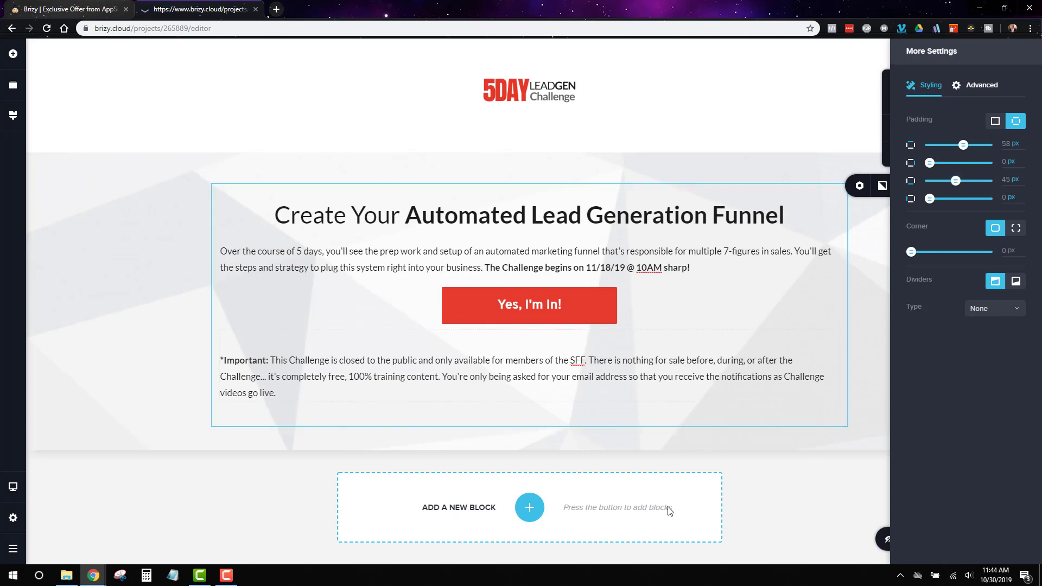
# Step: Add a blank block below the headline section and delete its second column
pyautogui.click(529, 508)
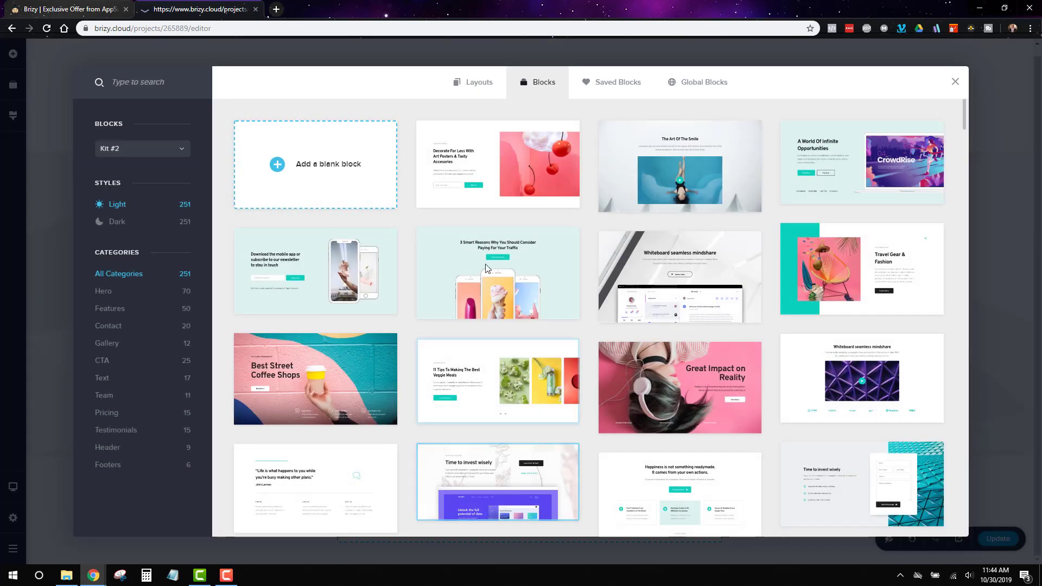
pyautogui.click(340, 165)
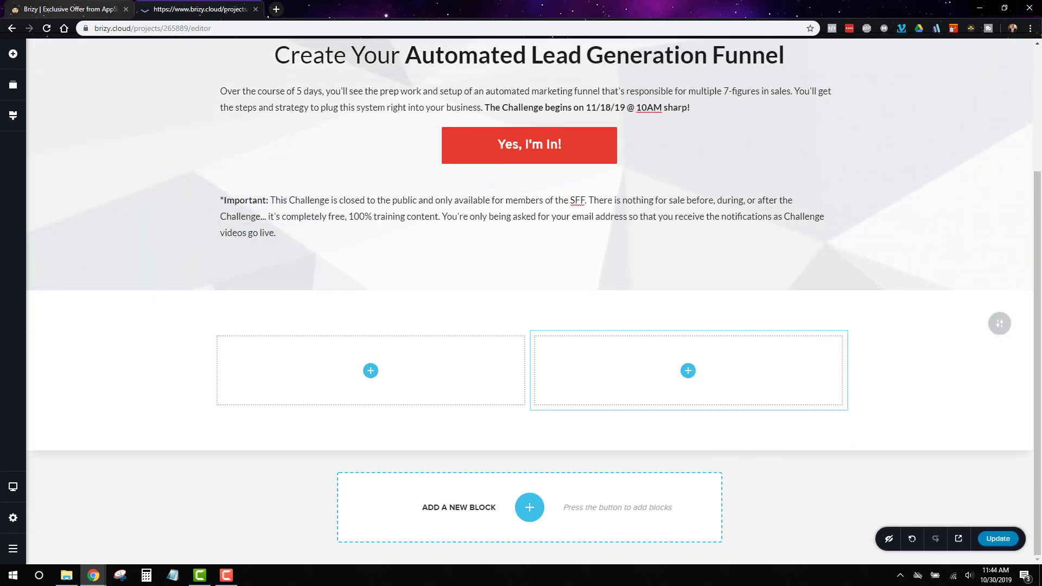
pyautogui.rightClick(846, 335)
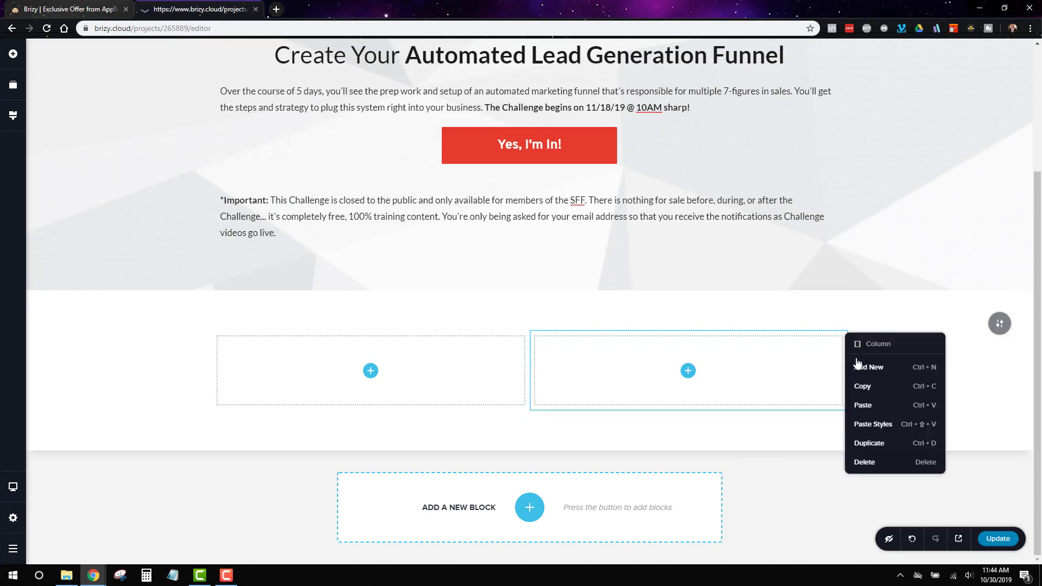
pyautogui.click(890, 463)
pyautogui.scroll(1, 699, 324)
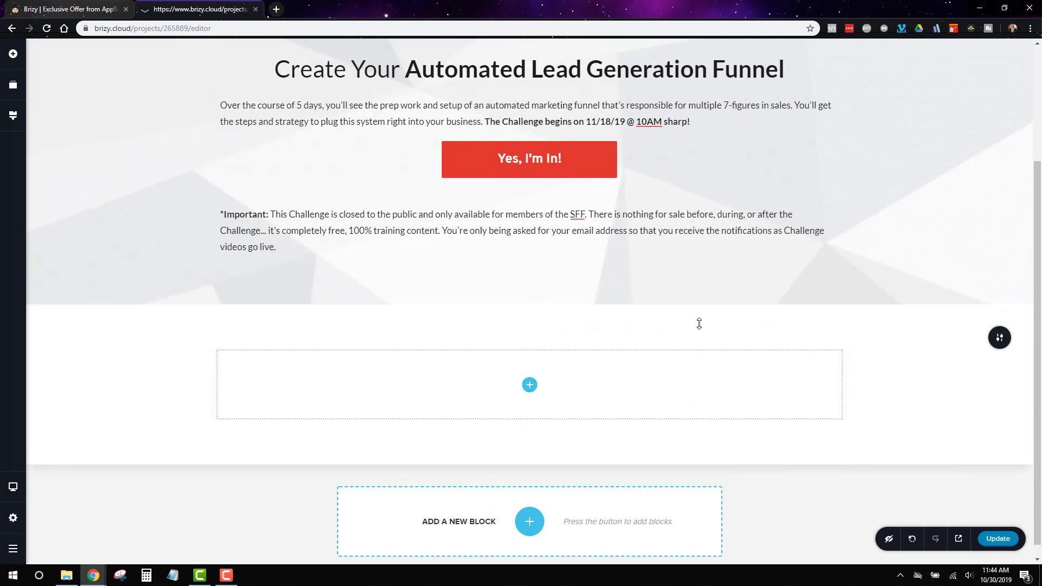
# Step: Duplicate the "Create Your Automated Lead Generation Funnel" headline and move the copy into the new blank block
pyautogui.scroll(3, 699, 325)
pyautogui.click(785, 224)
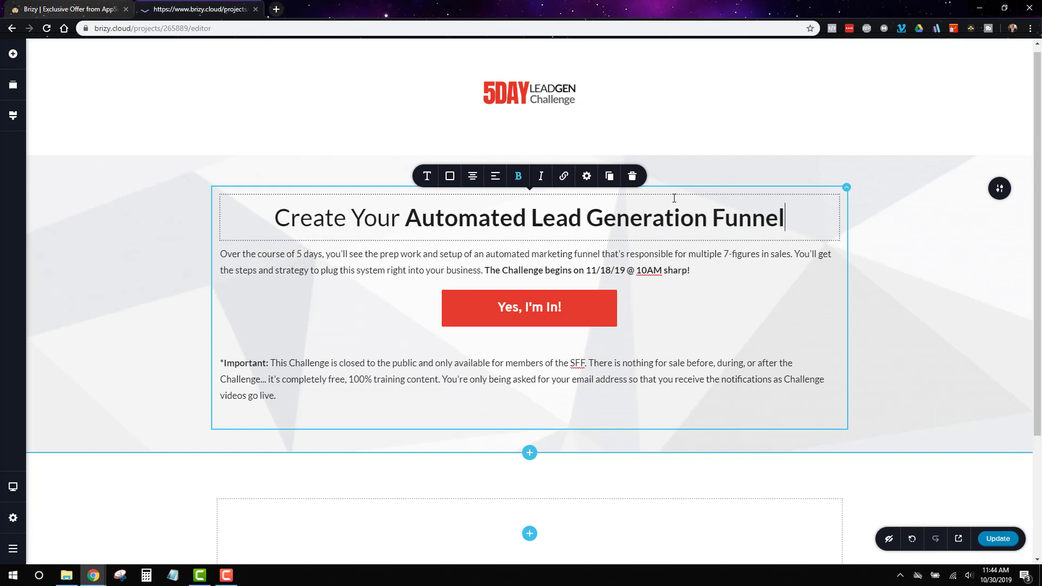
pyautogui.click(610, 177)
pyautogui.scroll(-3, 805, 373)
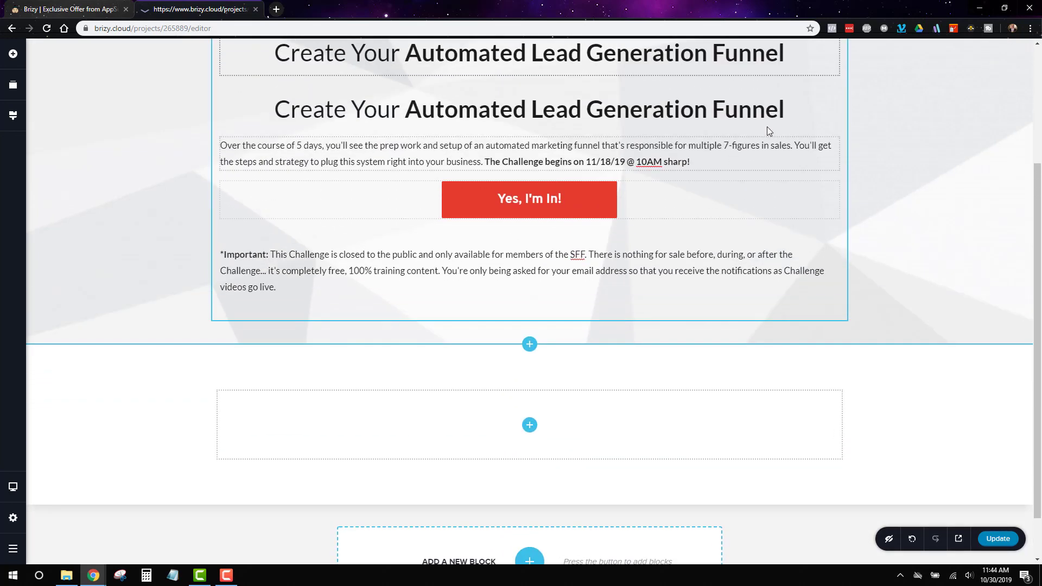
pyautogui.click(768, 131)
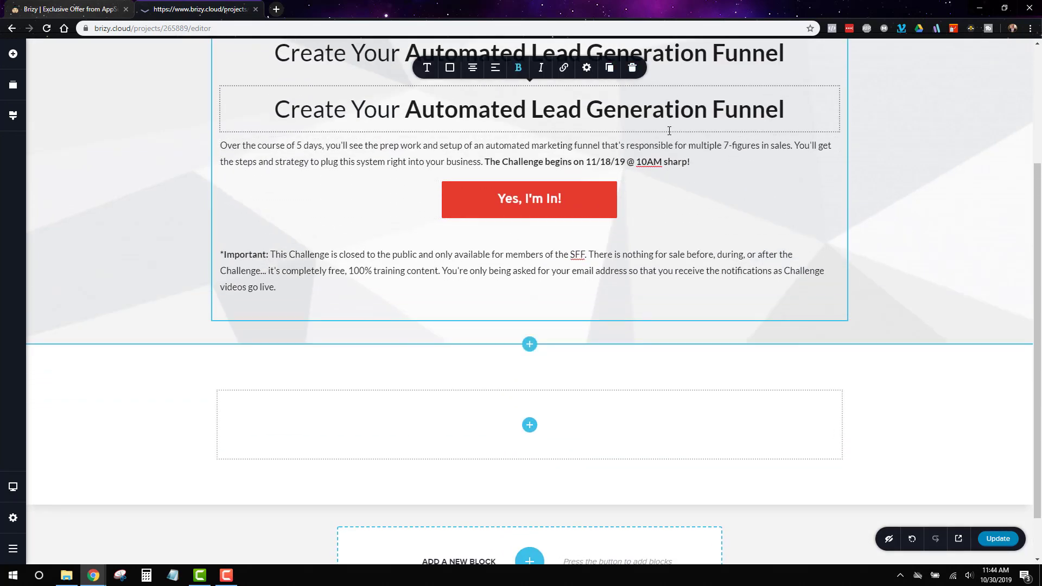
pyautogui.click(715, 126)
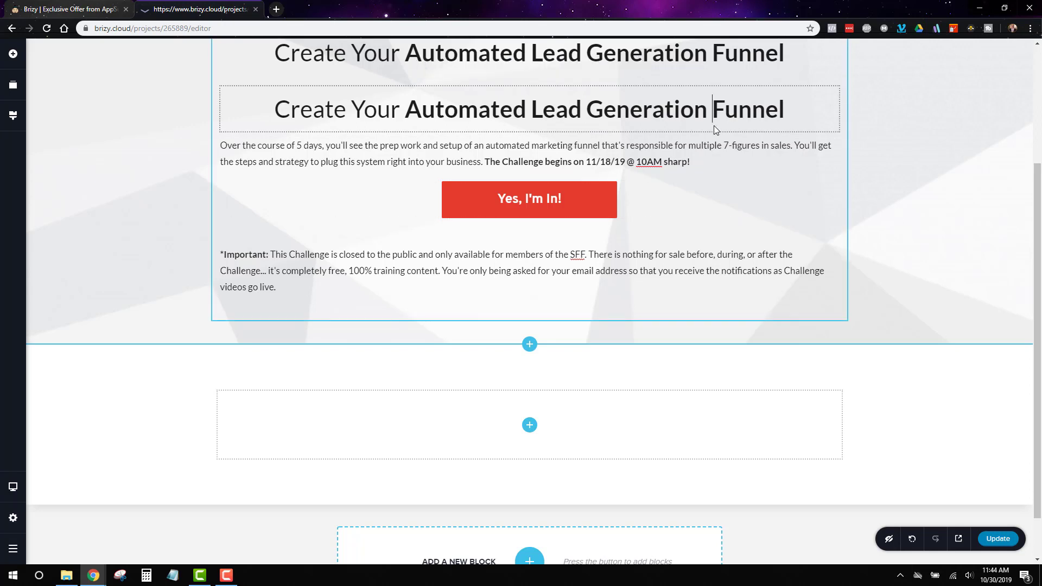
pyautogui.moveTo(715, 126)
pyautogui.mouseDown()
pyautogui.moveTo(683, 311)
pyautogui.moveTo(624, 412)
pyautogui.moveTo(520, 421)
pyautogui.mouseUp()
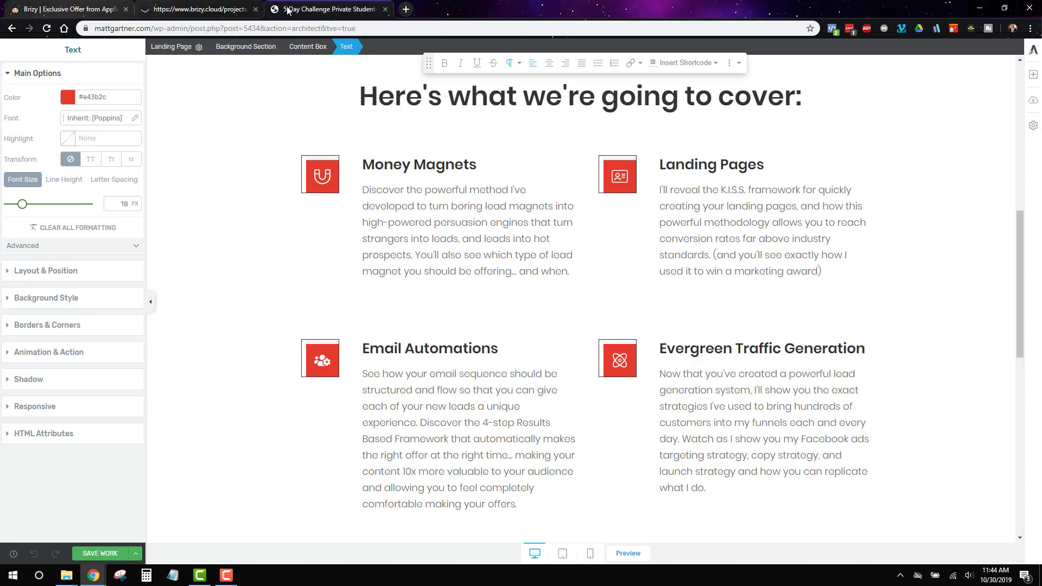
# Step: Detach the browser tab holding the original 5 Day Challenge page from the window for reference
pyautogui.moveTo(287, 8); pyautogui.dragTo(1041, 162)
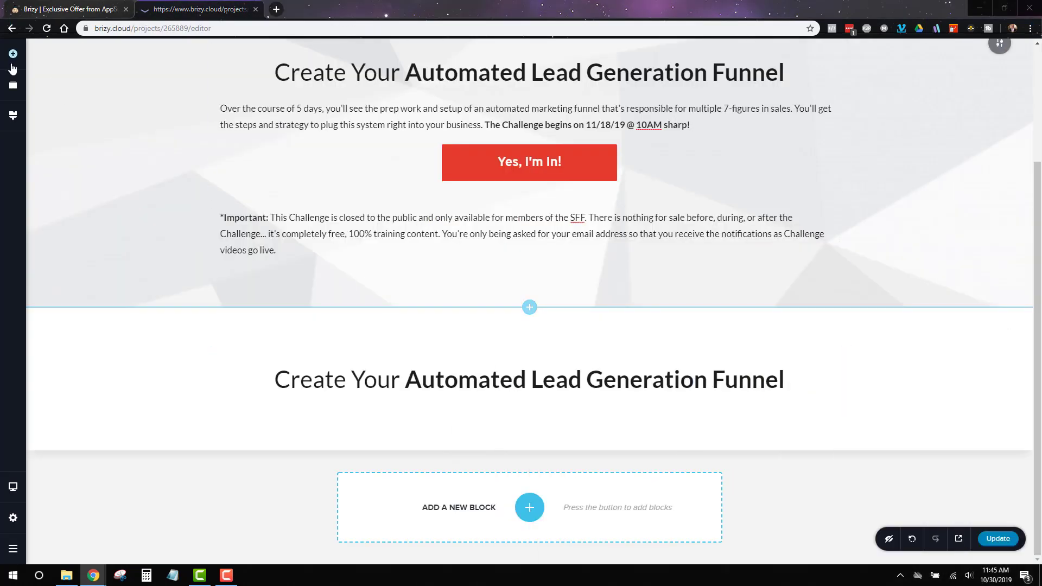
# Step: Try a two-column row with an Icon element below the new block's headline, and delete the icon's column and the row
pyautogui.click(12, 64)
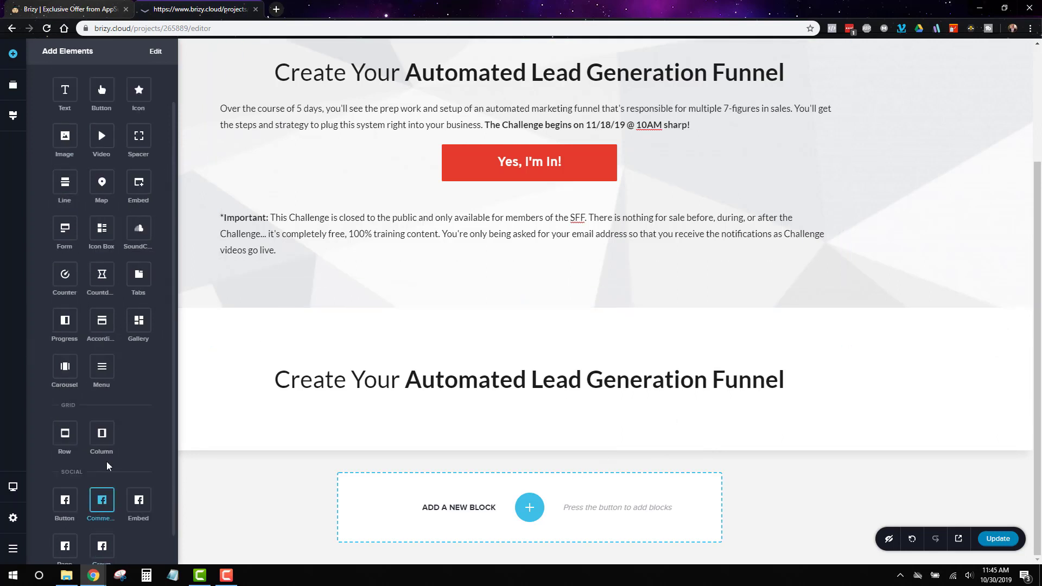
pyautogui.scroll(-1, 112, 444)
pyautogui.moveTo(102, 437); pyautogui.dragTo(576, 396)
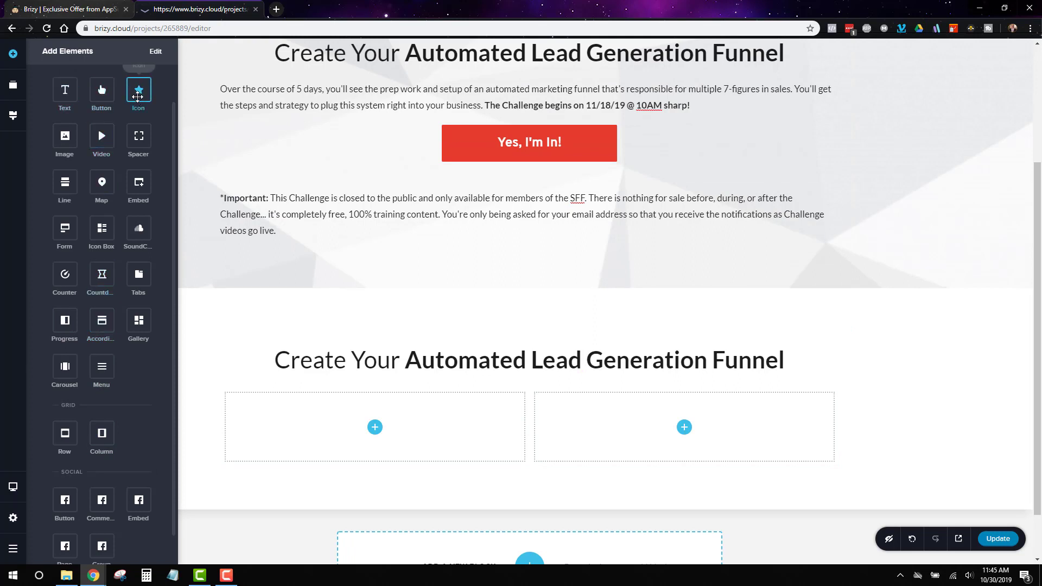
pyautogui.moveTo(138, 96); pyautogui.dragTo(373, 441)
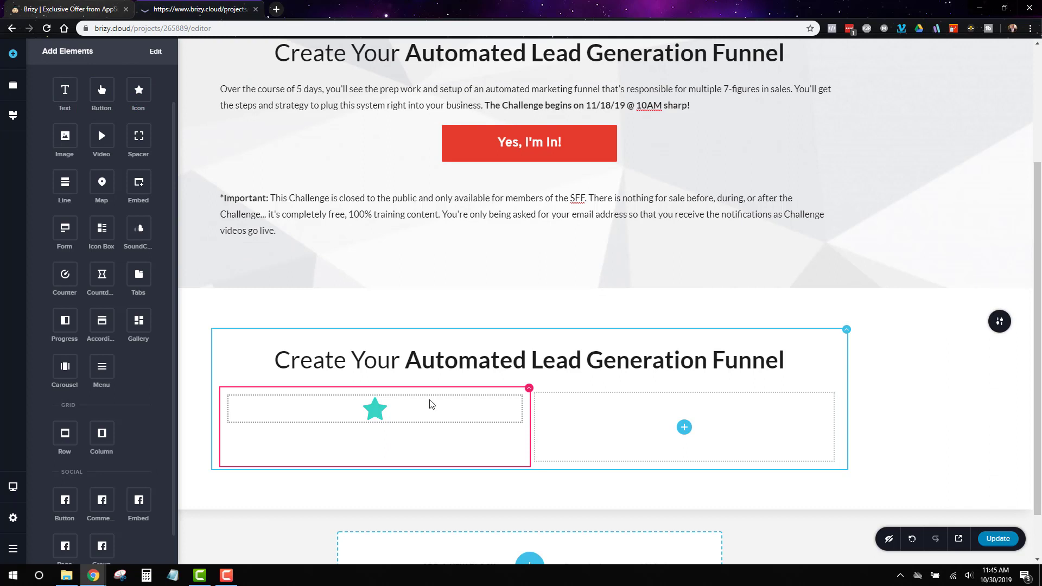
pyautogui.rightClick(446, 420)
pyautogui.click(478, 545)
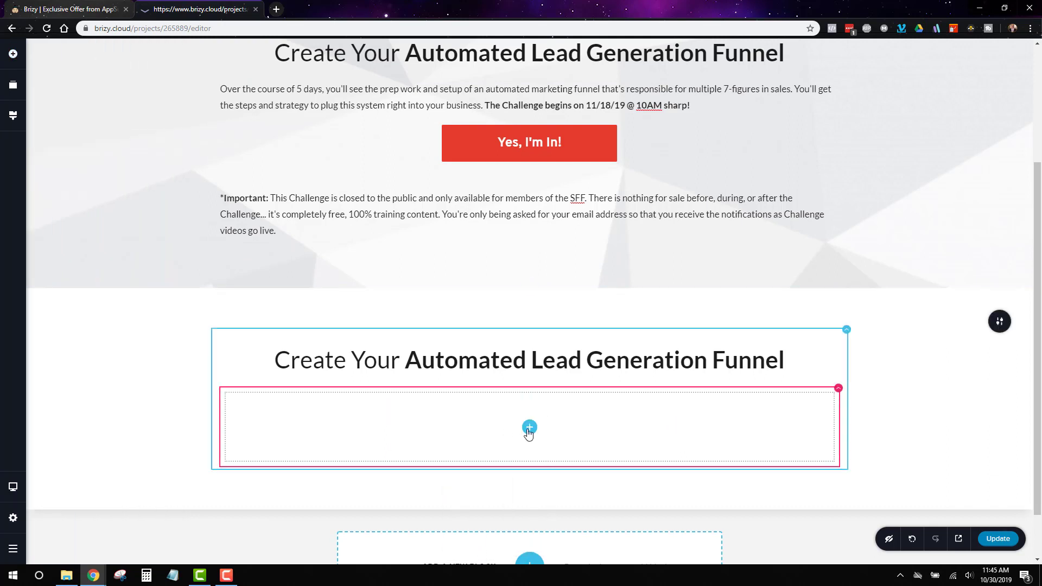
pyautogui.click(838, 390)
pyautogui.click(912, 361)
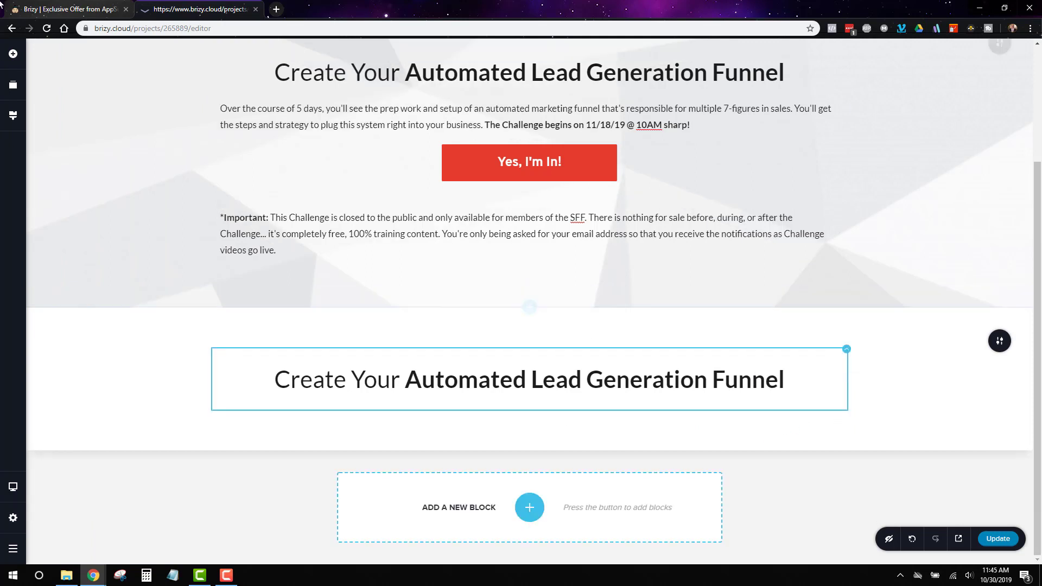
# Step: Add a two-column row below the new block's headline and place an Icon Box in its left column
pyautogui.click(10, 54)
pyautogui.scroll(-1, 75, 275)
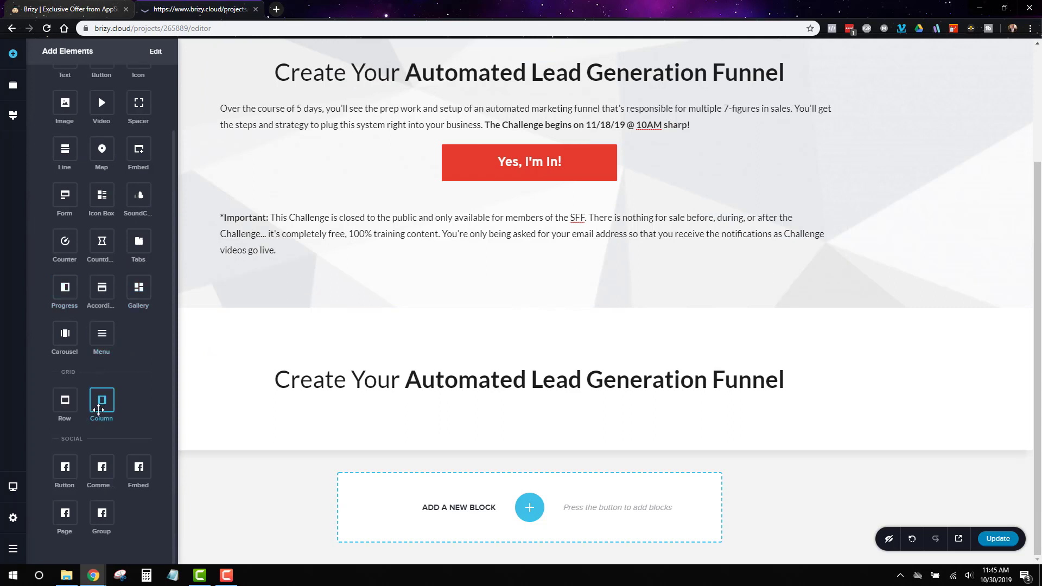
pyautogui.moveTo(100, 404)
pyautogui.mouseDown()
pyautogui.moveTo(554, 417)
pyautogui.moveTo(563, 400)
pyautogui.mouseUp()
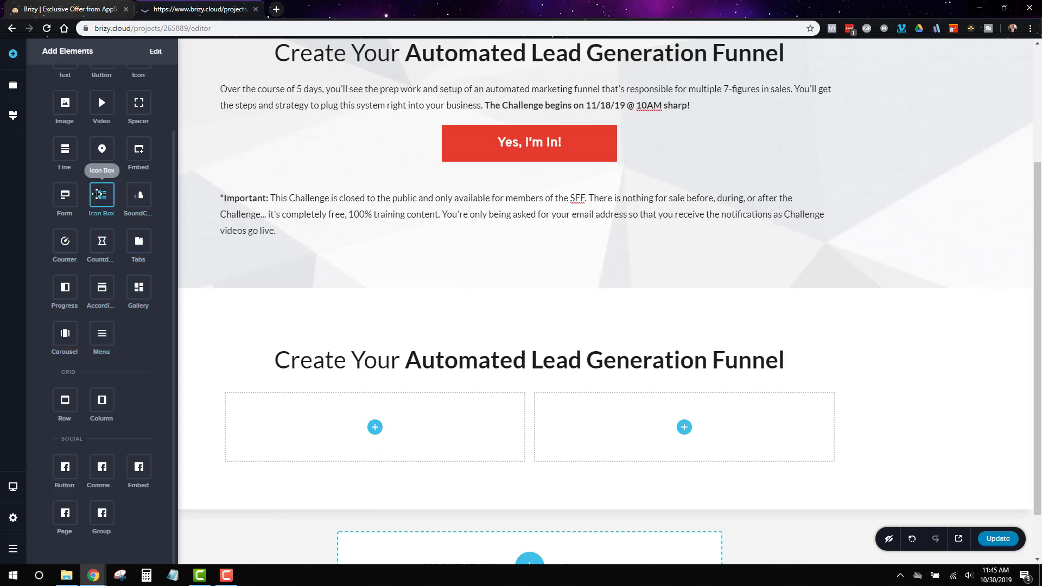
pyautogui.moveTo(97, 194); pyautogui.dragTo(367, 443)
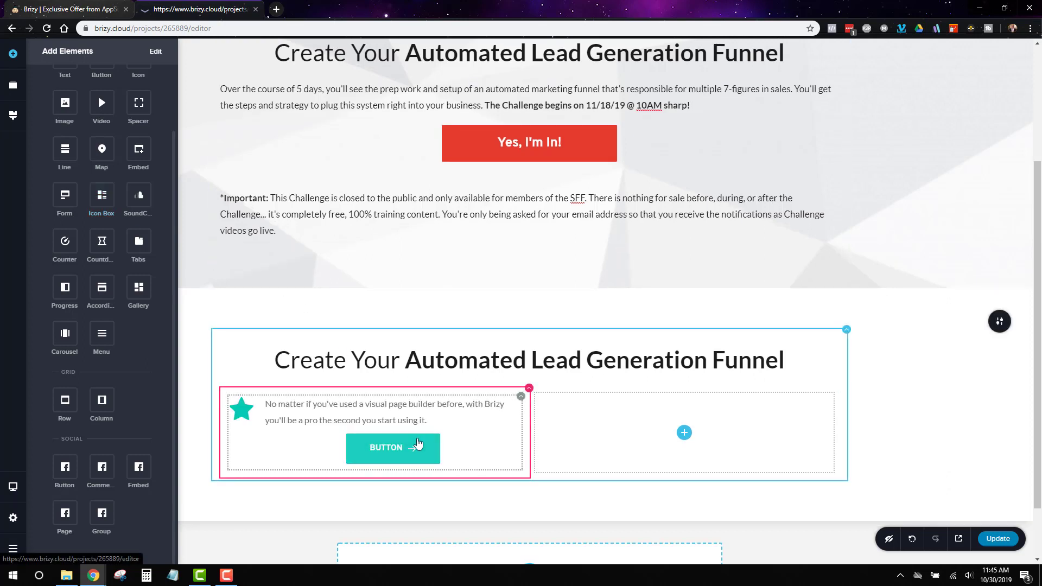
# Step: Delete the Icon Box from the left column and place a new Icon Box in the same column
pyautogui.rightClick(417, 444)
pyautogui.scroll(-1, 449, 521)
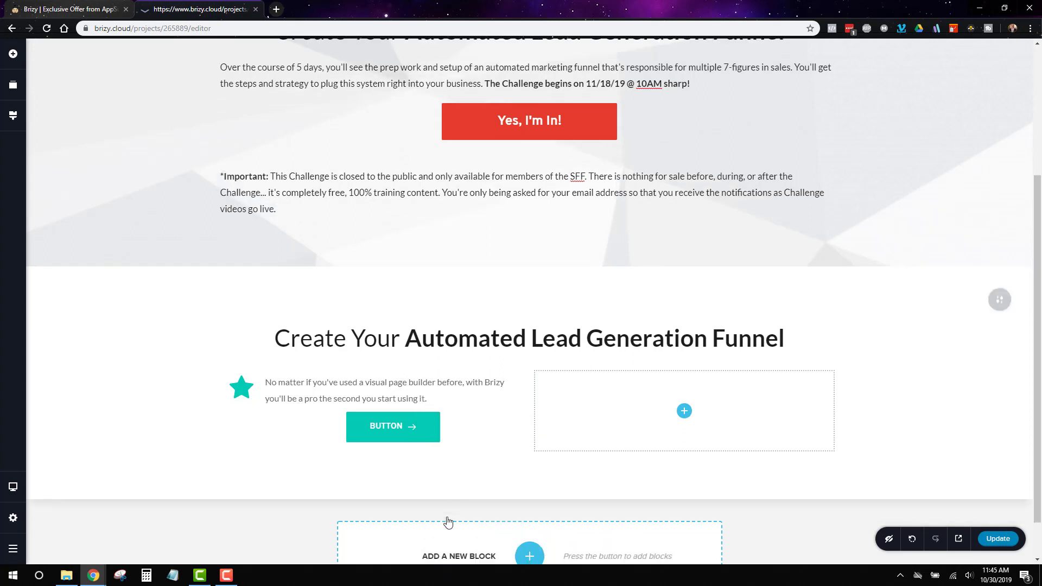
pyautogui.rightClick(408, 396)
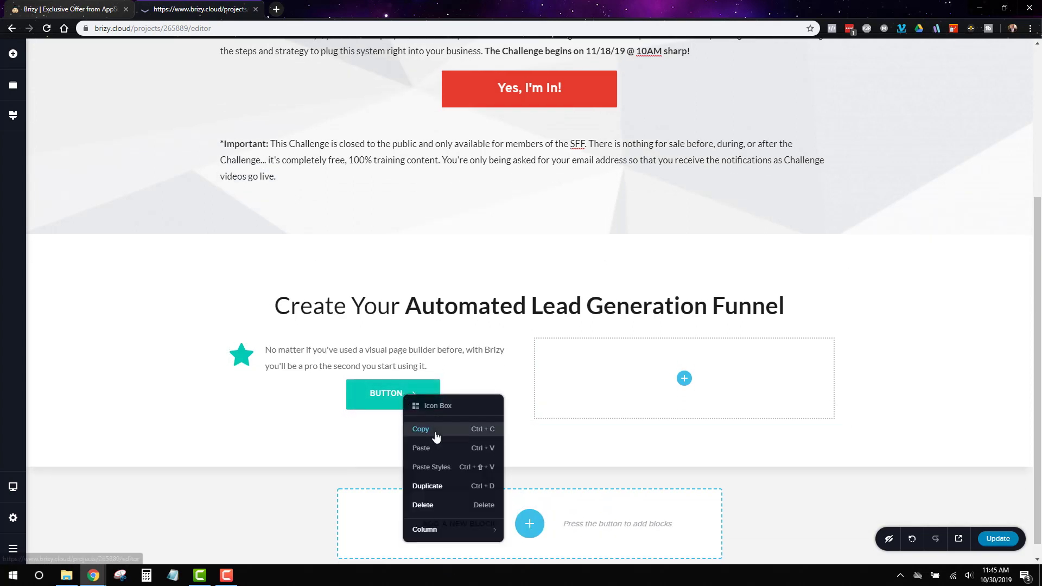
pyautogui.click(423, 505)
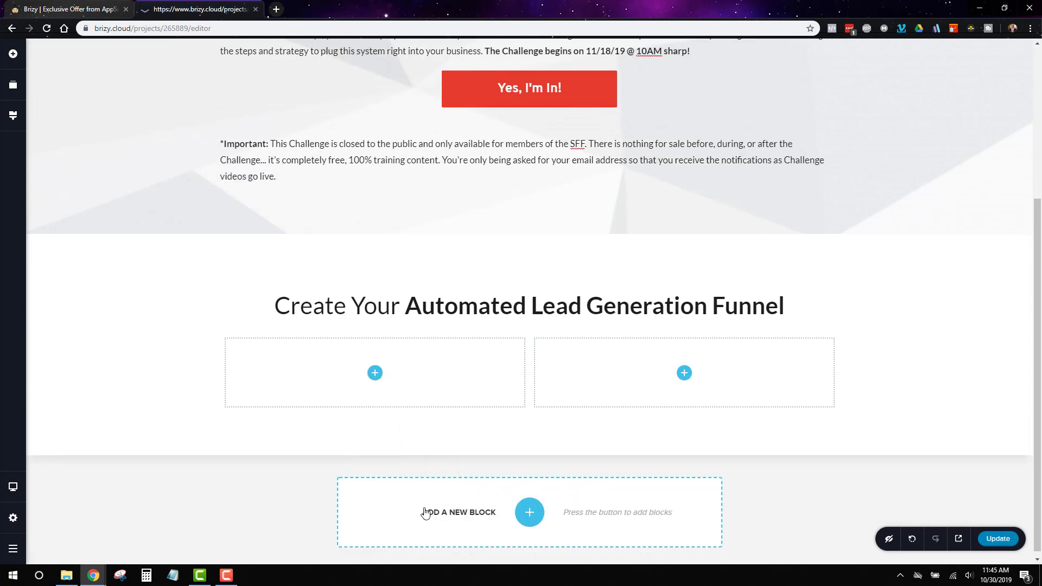
pyautogui.click(374, 373)
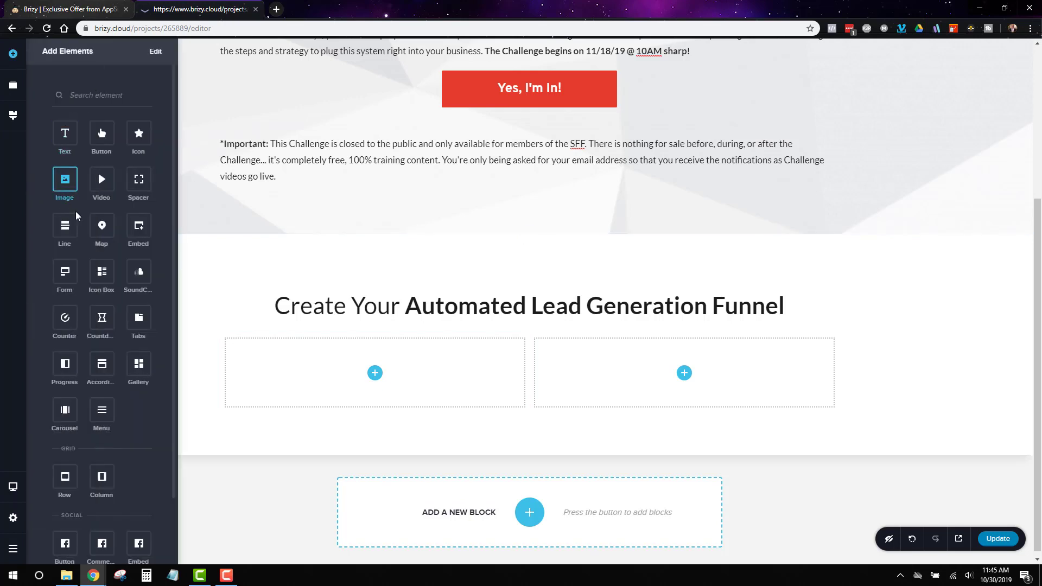
pyautogui.moveTo(302, 354); pyautogui.dragTo(367, 382)
# Step: Remove the button from the Icon Box in the left column
pyautogui.rightClick(519, 348)
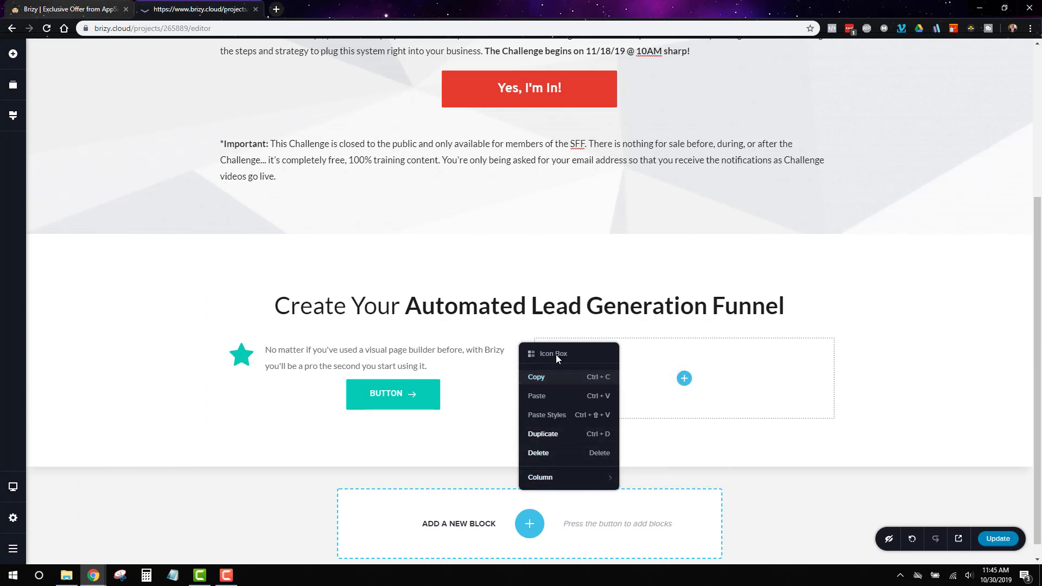
pyautogui.click(380, 367)
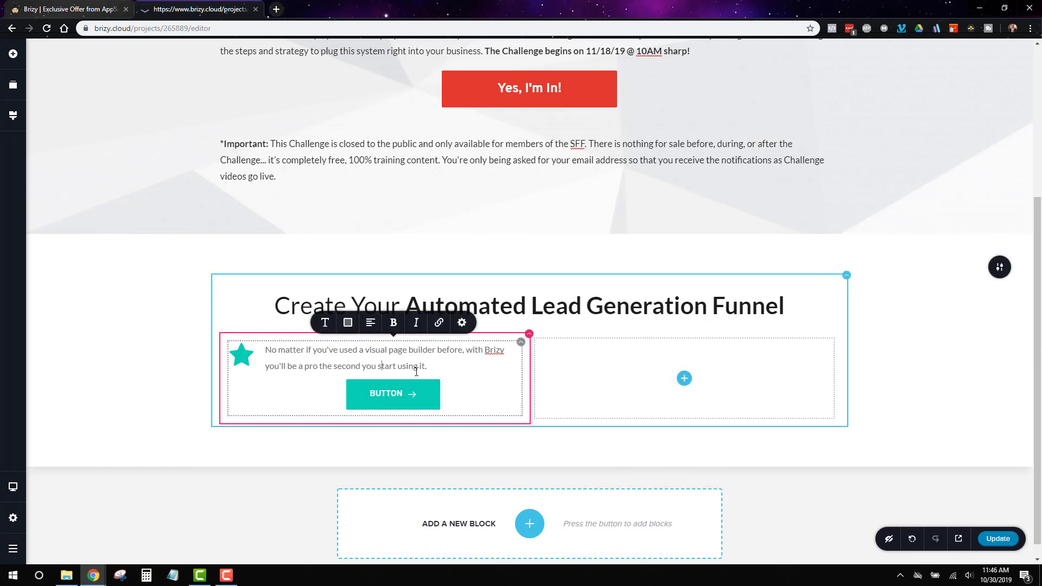
pyautogui.click(425, 407)
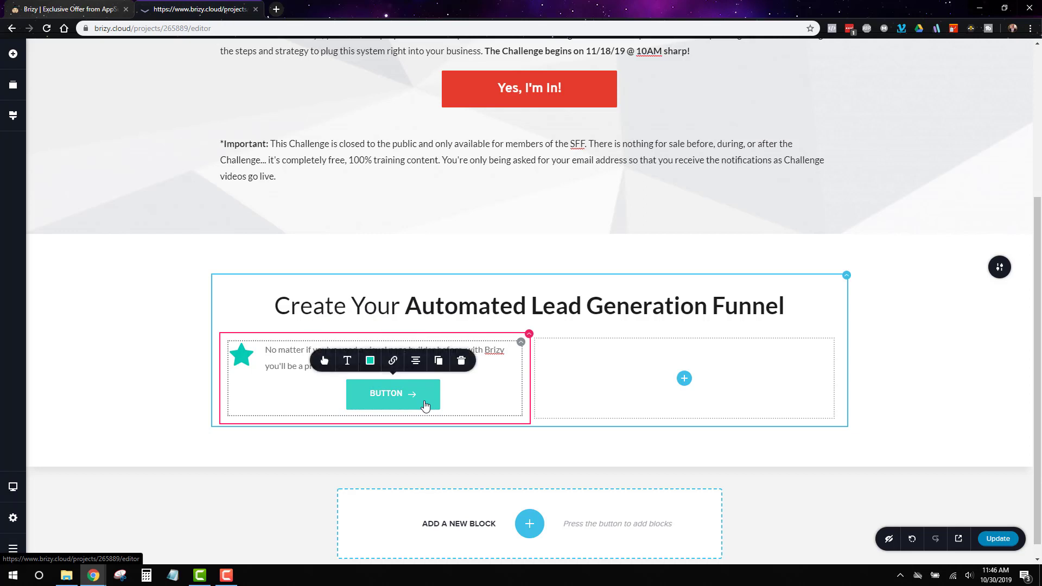
pyautogui.click(461, 361)
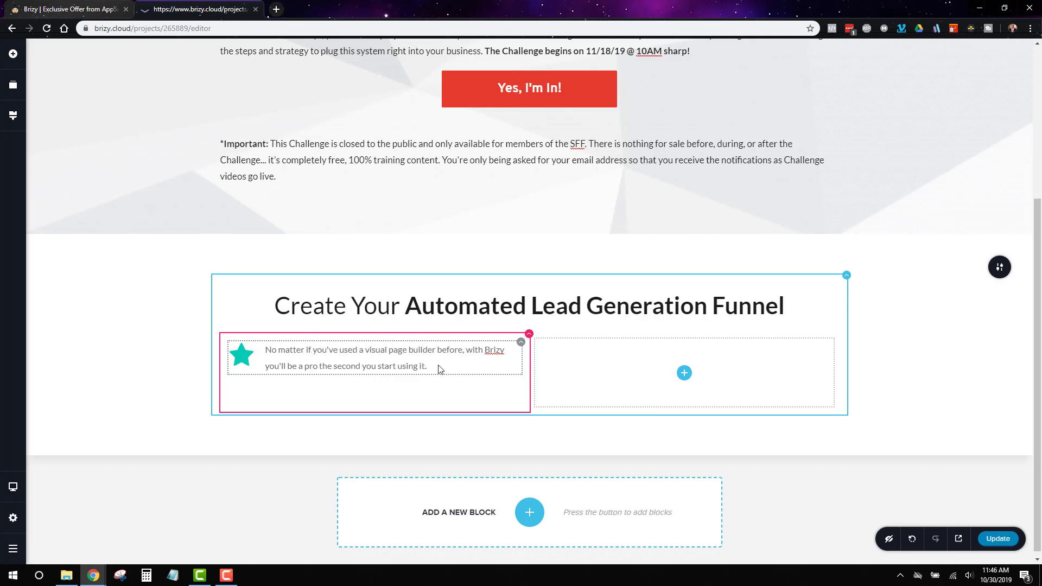
# Step: Replace the Icon Box's star with the magnet glyph by searching the icon library for "magnet"
pyautogui.click(242, 363)
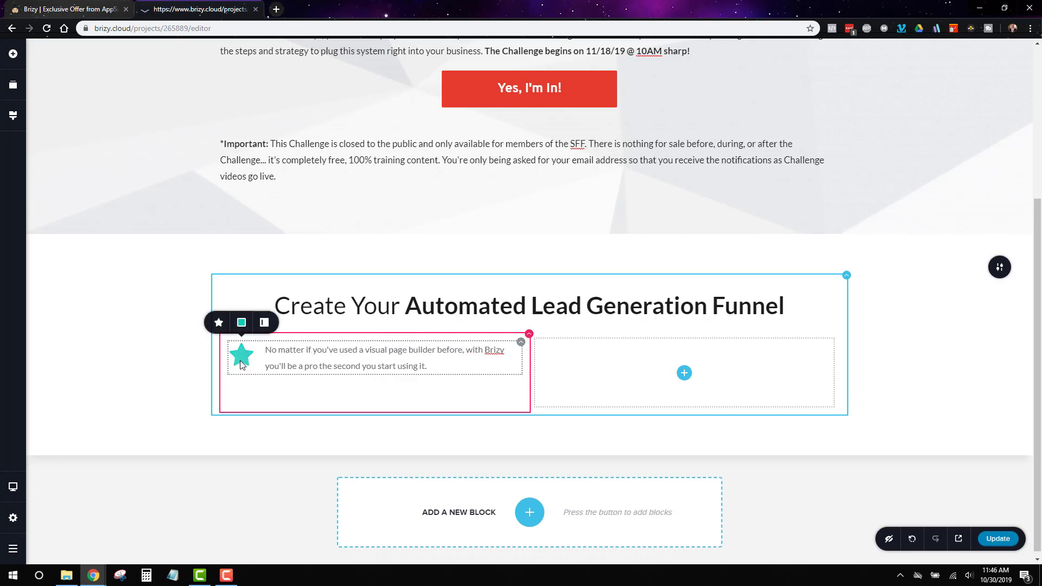
pyautogui.click(219, 324)
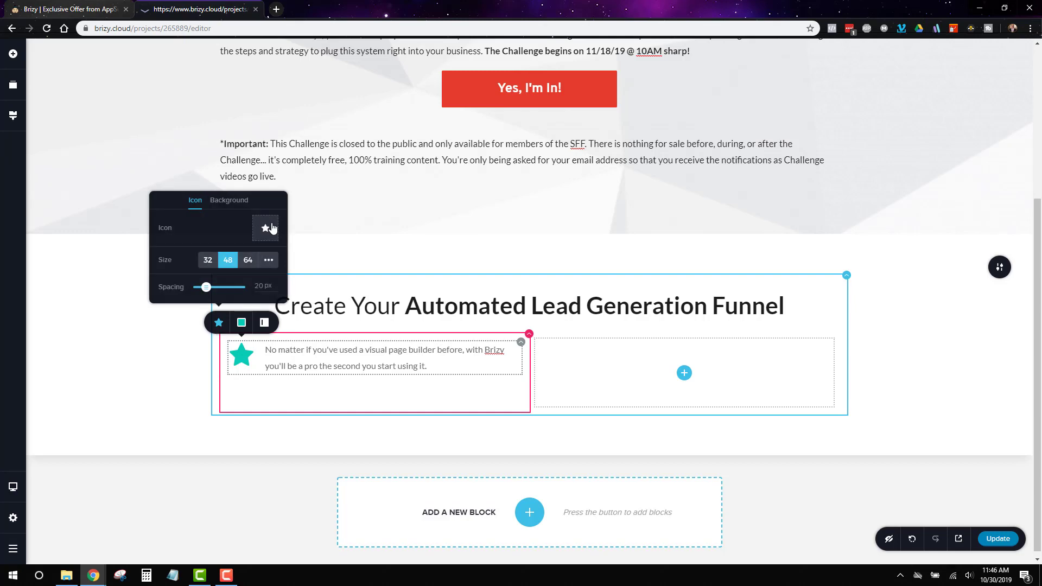
pyautogui.click(266, 228)
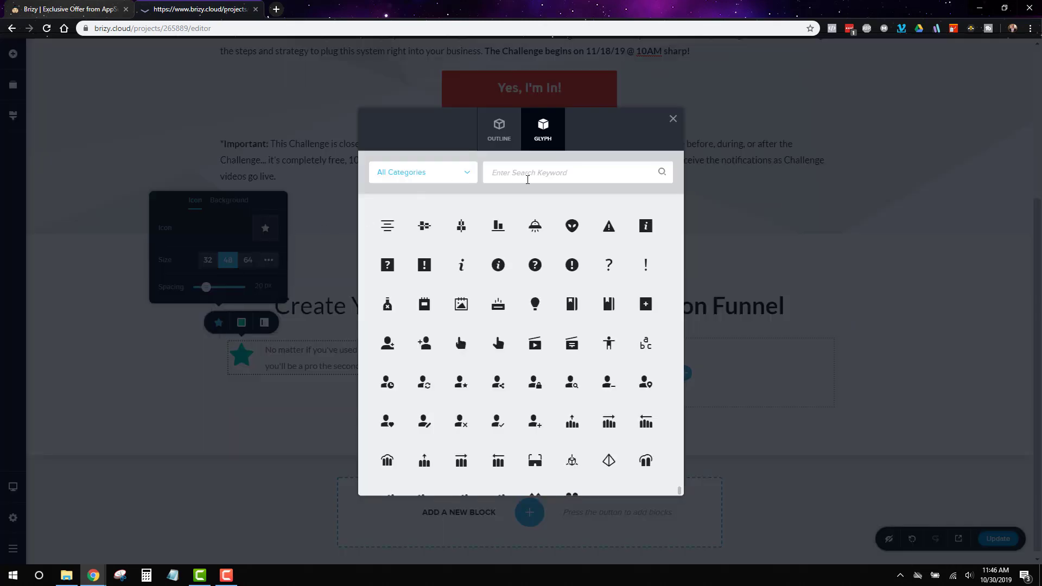
pyautogui.click(528, 180)
pyautogui.write('magnet')
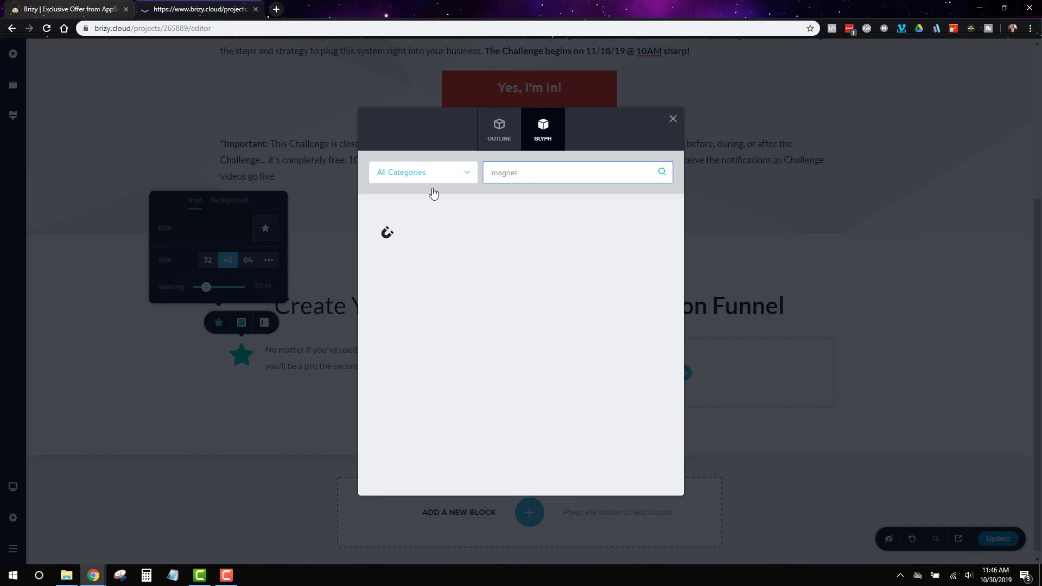
pyautogui.click(387, 232)
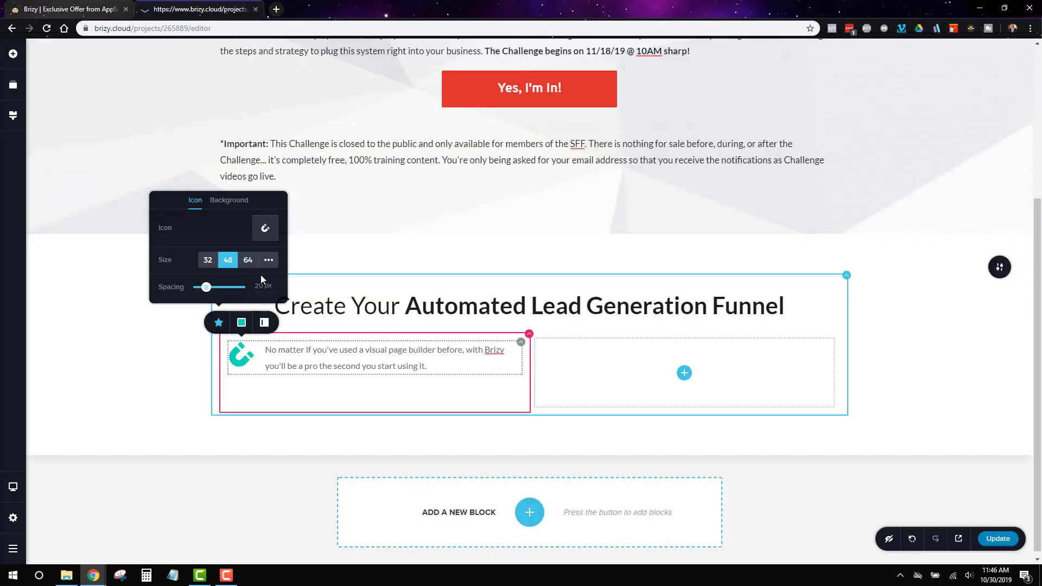
pyautogui.click(226, 201)
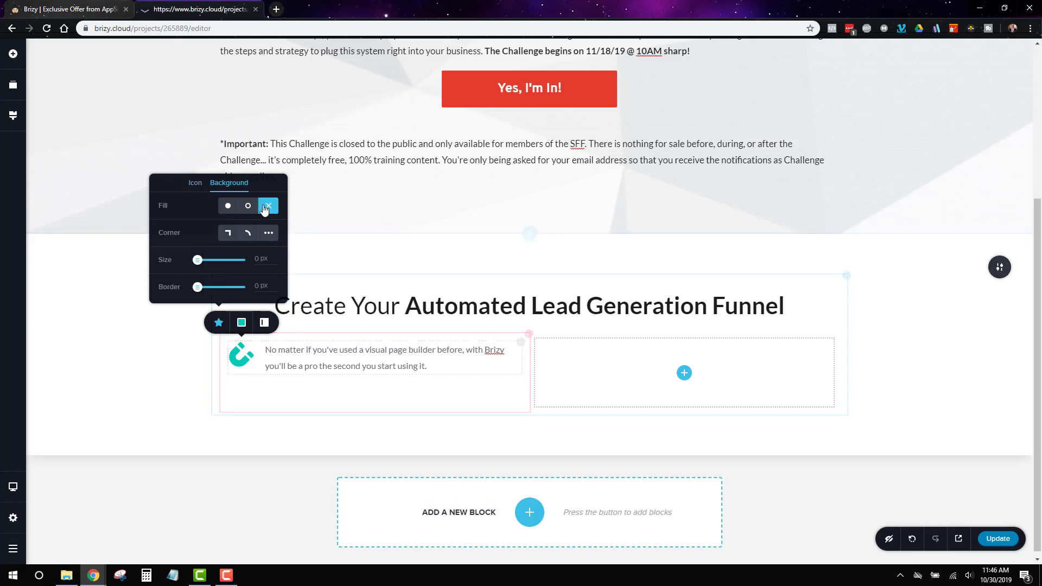
pyautogui.click(202, 185)
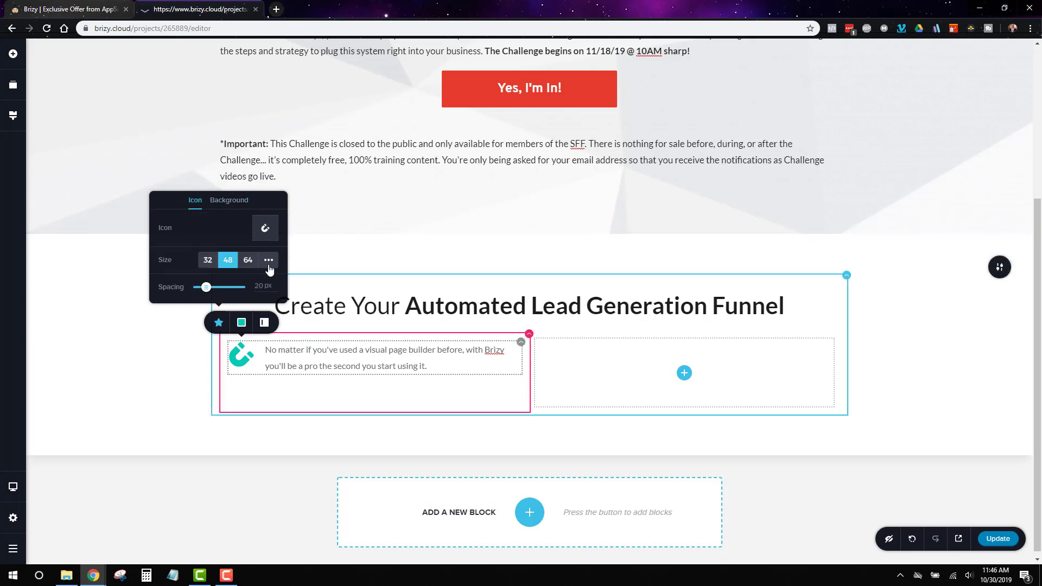
# Step: Set the magnet icon's color to #E43B2C
pyautogui.click(242, 323)
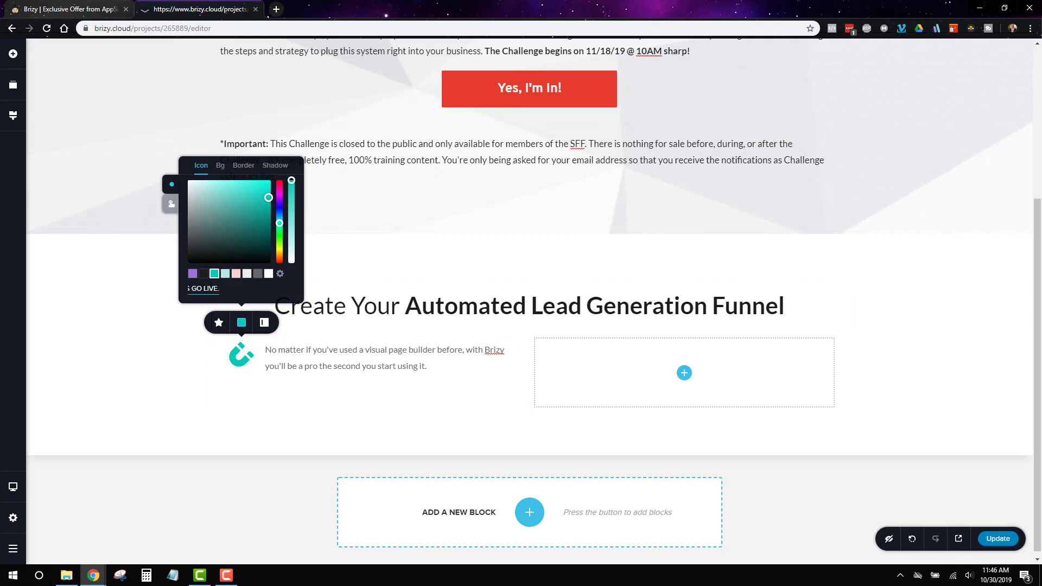
pyautogui.hotkey('alt', 'Tab')
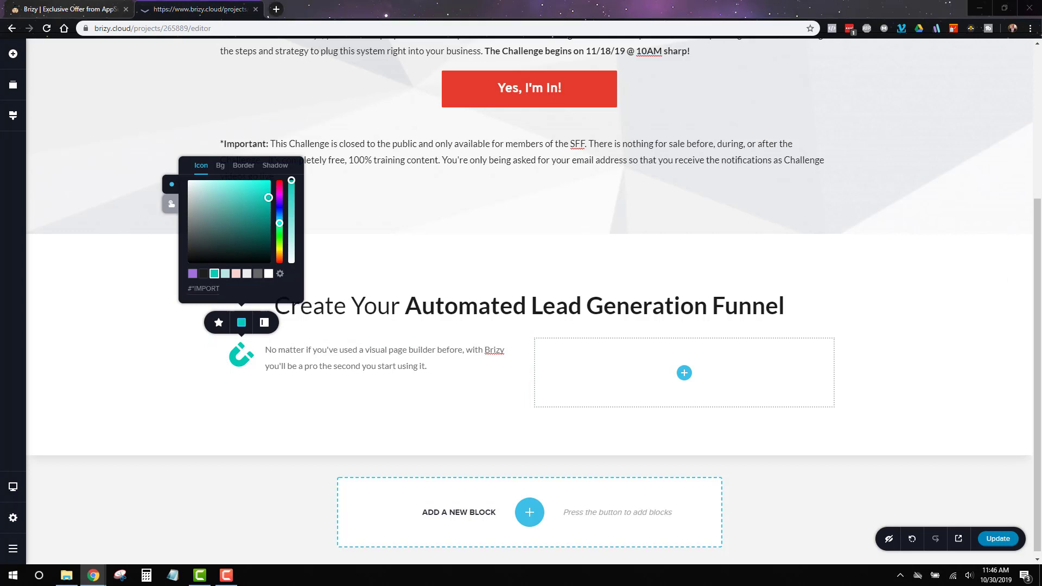
pyautogui.doubleClick(198, 288)
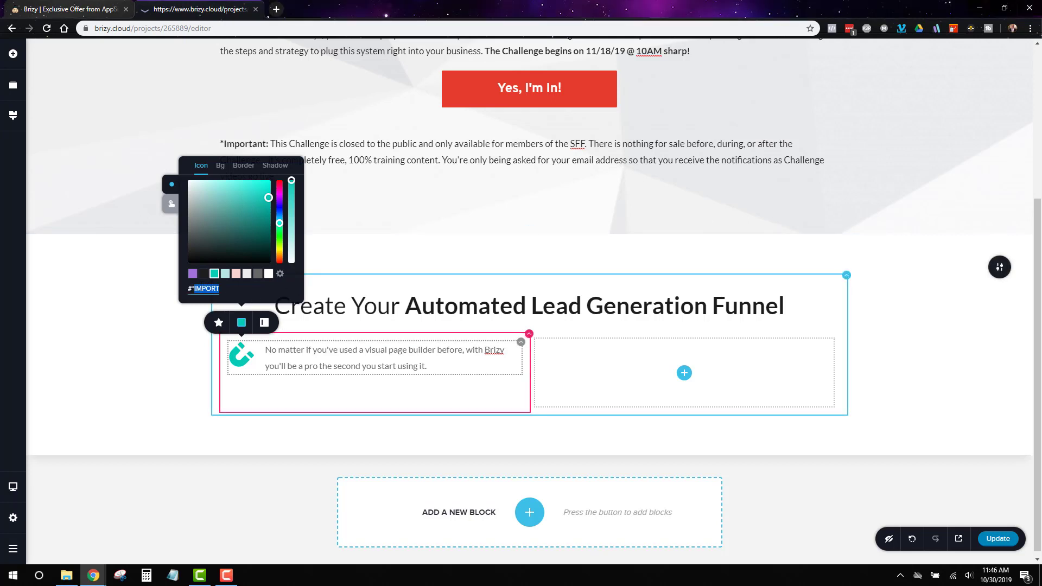
pyautogui.press('BackSpace')
pyautogui.press('BackSpace')
pyautogui.press('BackSpace')
pyautogui.press('BackSpace')
pyautogui.press('BackSpace')
pyautogui.press('BackSpace')
pyautogui.press('BackSpace')
pyautogui.press('BackSpace')
pyautogui.press('BackSpace')
pyautogui.press('BackSpace')
pyautogui.press('BackSpace')
pyautogui.write('E43B2C')
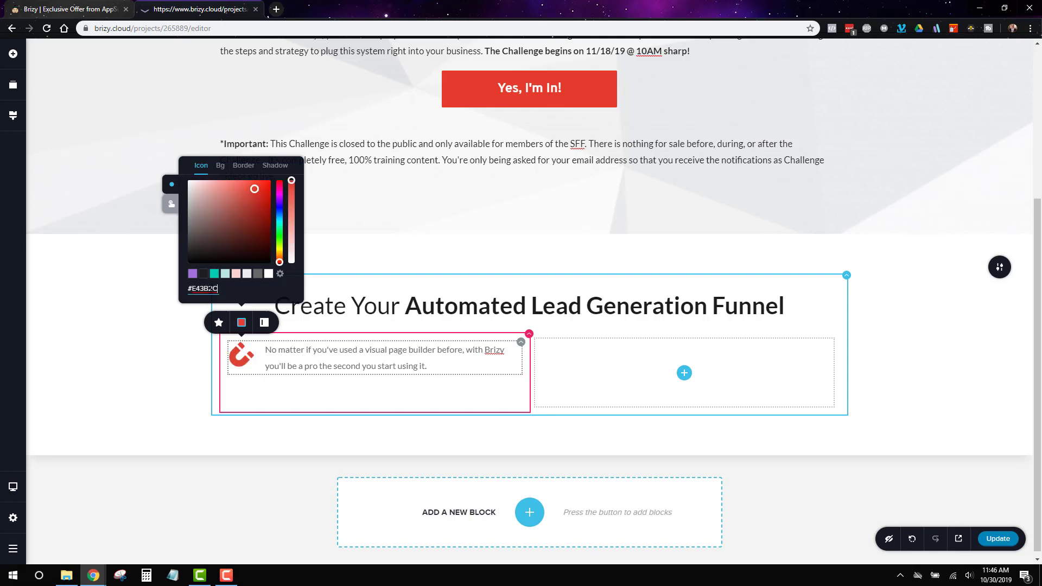
pyautogui.click(940, 446)
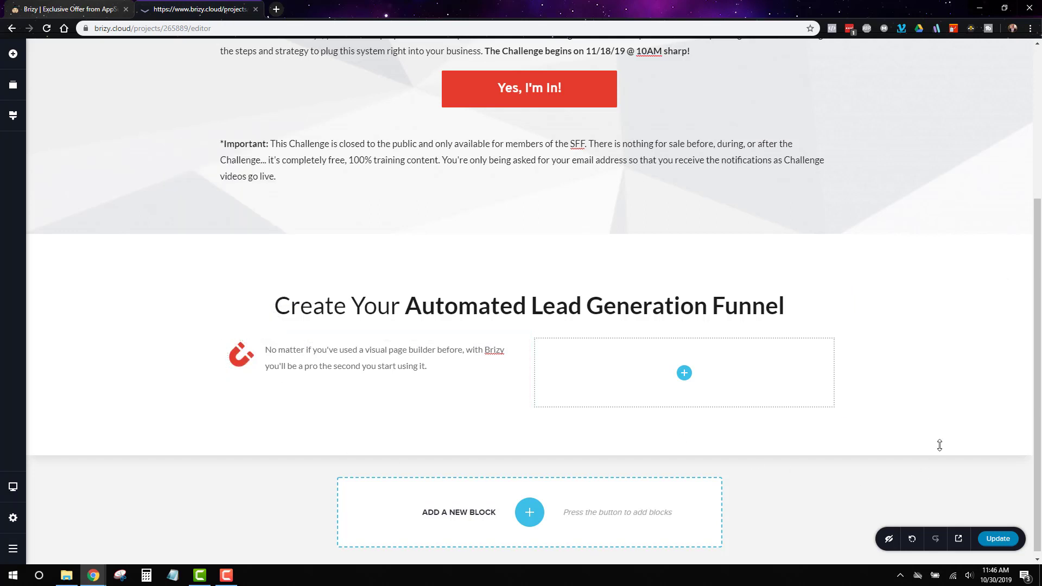
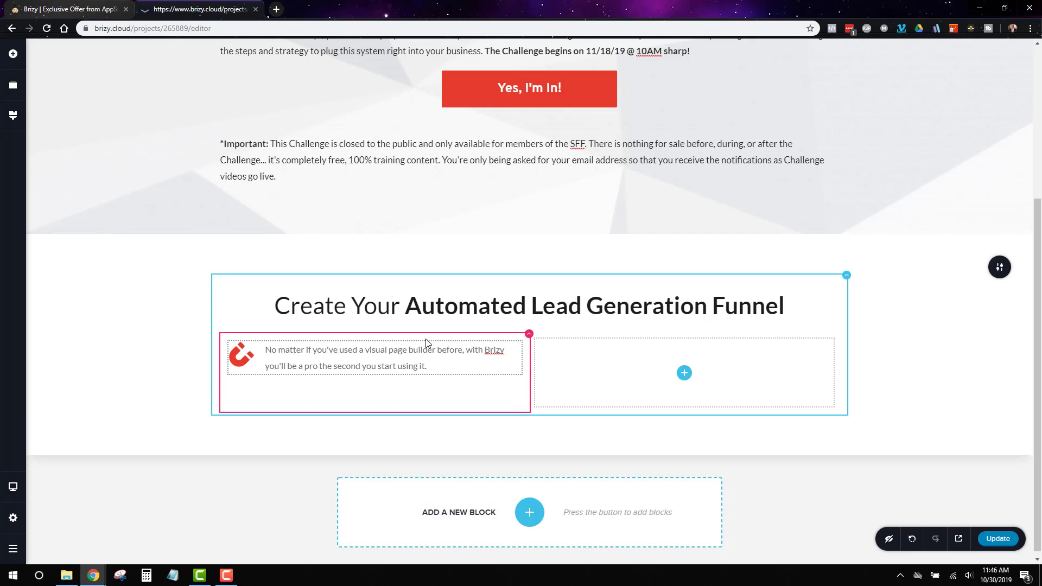
# Step: Add the lead magnet description starting "Discover the powerful method I've developed" as a new paragraph below the Icon Box's placeholder text
pyautogui.click(445, 370)
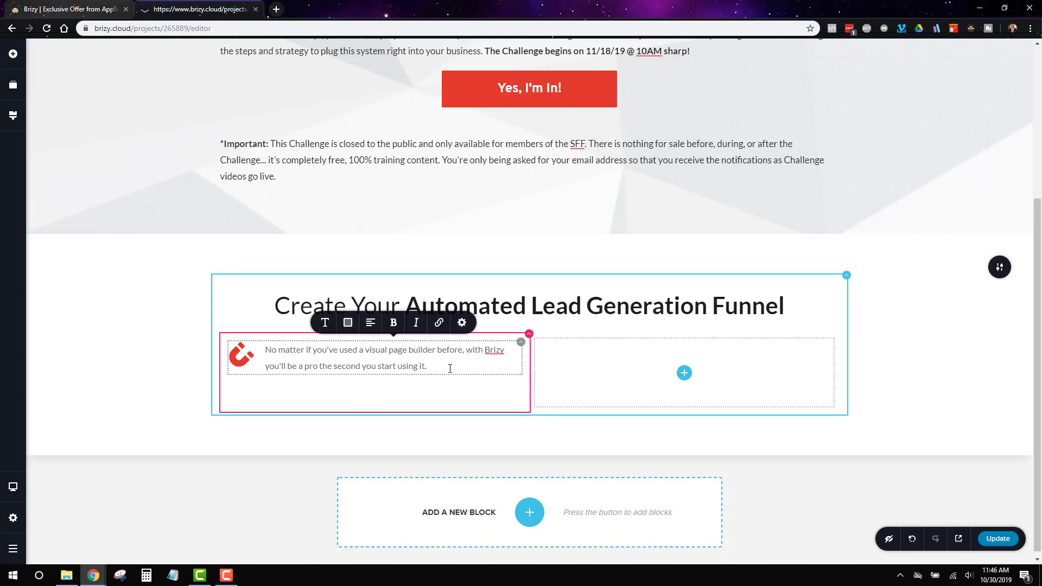
pyautogui.press('Return')
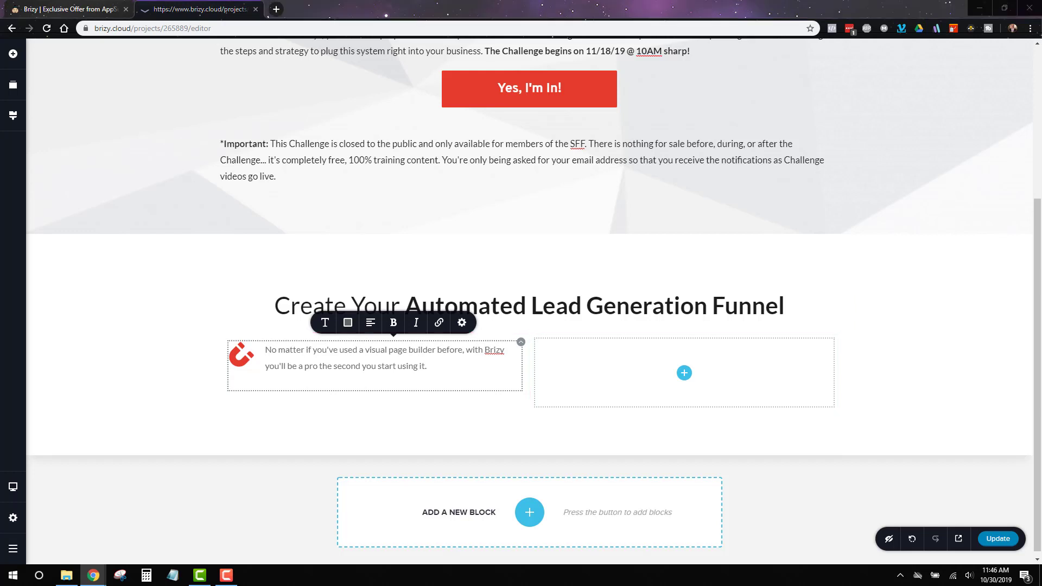
pyautogui.click(364, 382)
pyautogui.rightClick(357, 383)
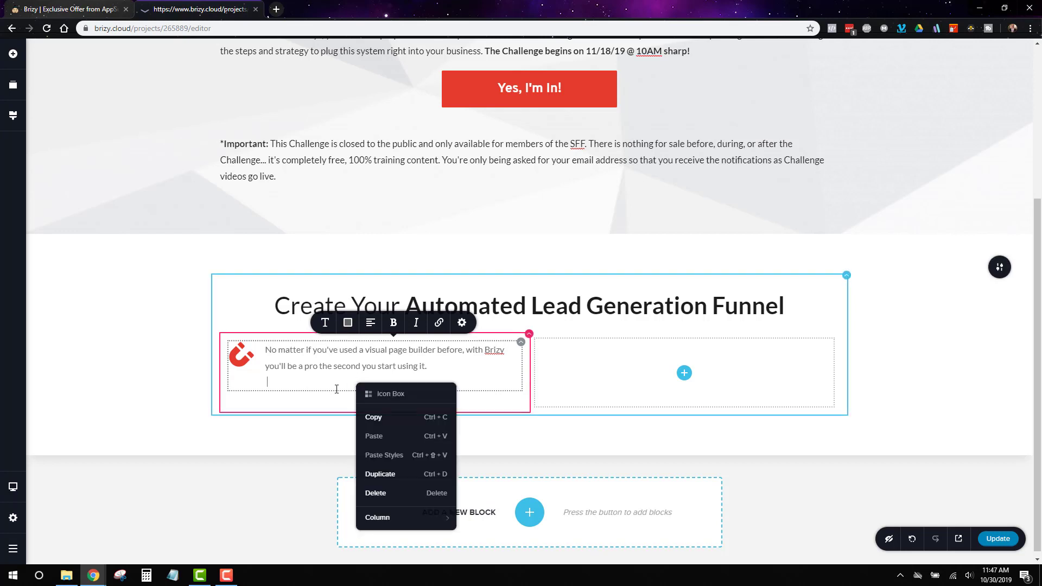
pyautogui.click(310, 377)
pyautogui.write("Discover the powerful method I've developed to turn boring lead magnets into high-powered persuasion engines that turn strangers into leads, and leads into hot prospects. You'll also see which type of lead magnet you should be offering... and when.")
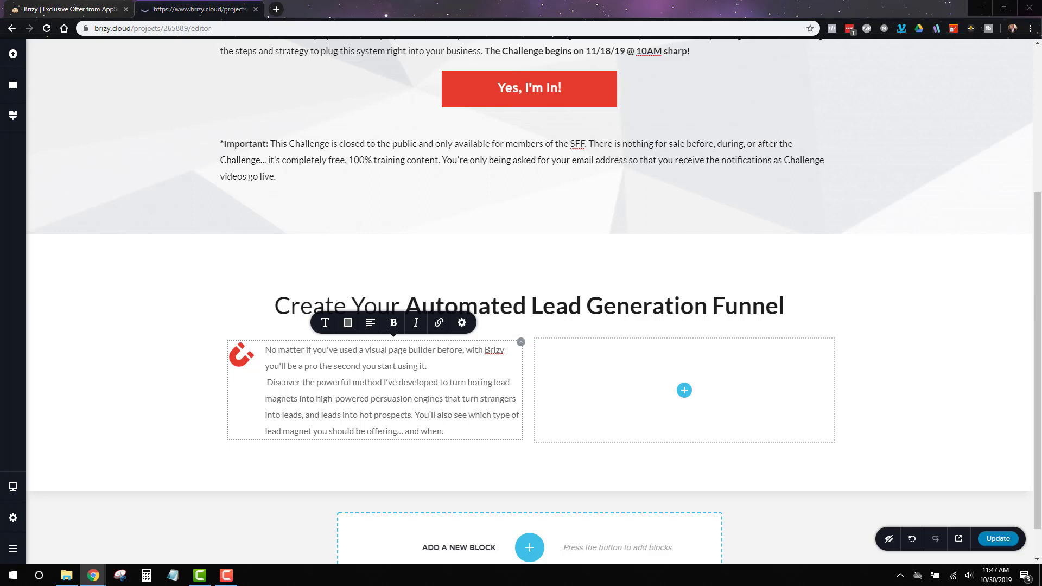
# Step: Replace the Icon Box's placeholder sentence above the description with the title "Money Magnets"
pyautogui.click(391, 350)
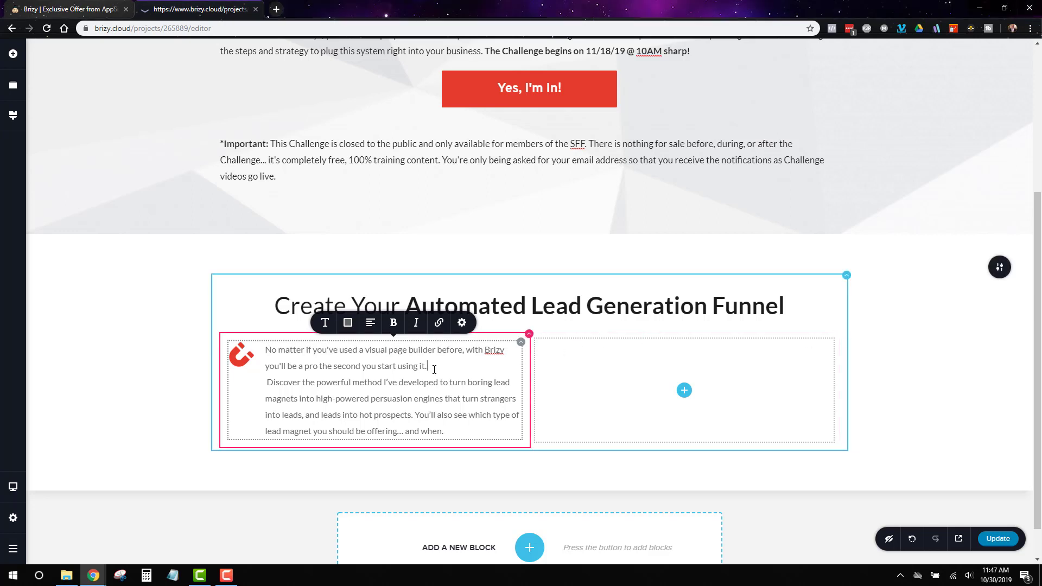
pyautogui.moveTo(434, 370); pyautogui.dragTo(268, 352)
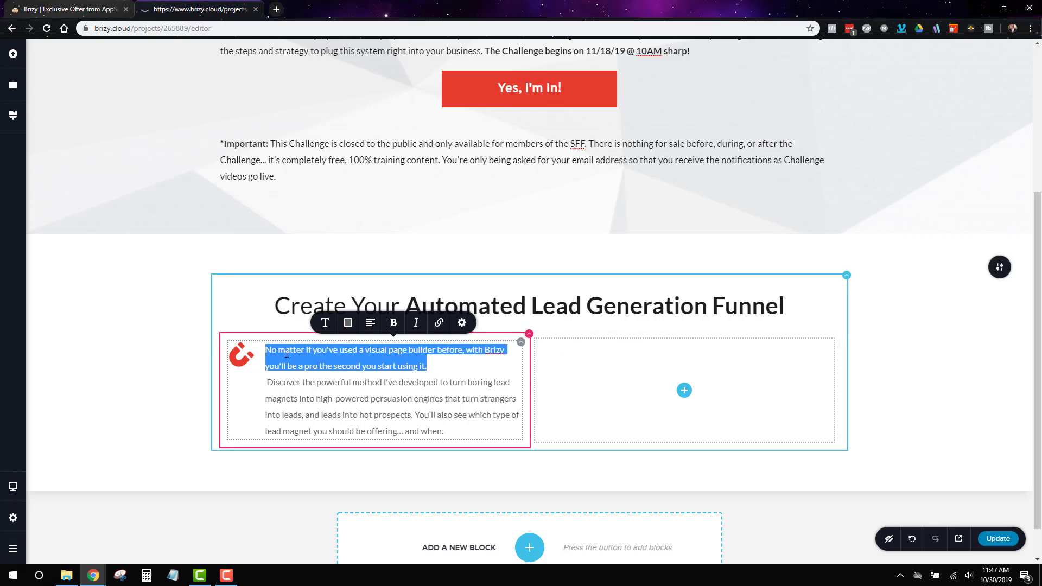
pyautogui.write('Money Magnets')
# Step: Apply the Subtitle typography to the "Money Magnets" title and increase its font size to 26
pyautogui.moveTo(330, 351); pyautogui.dragTo(273, 350)
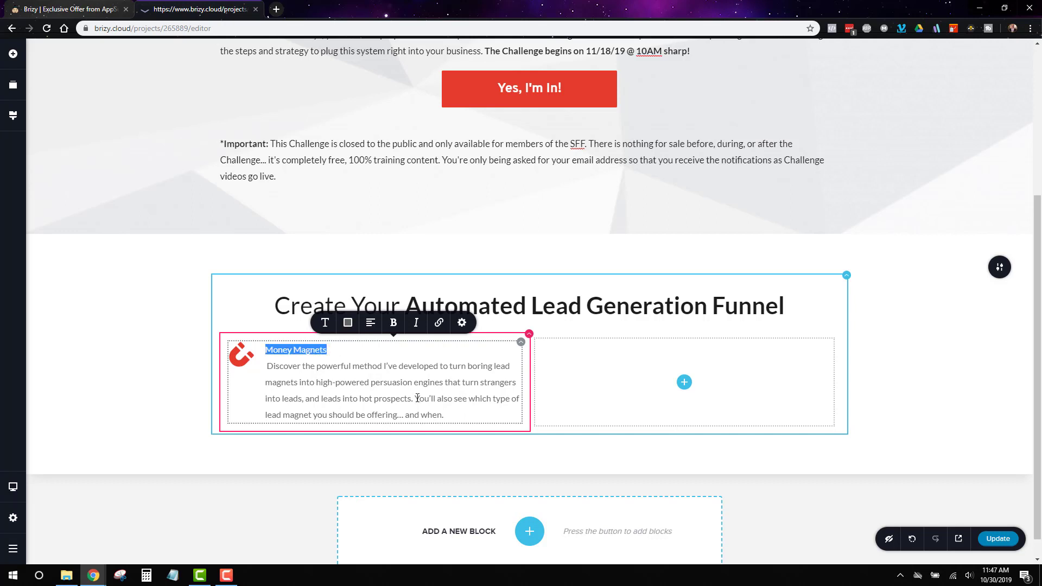
pyautogui.click(328, 324)
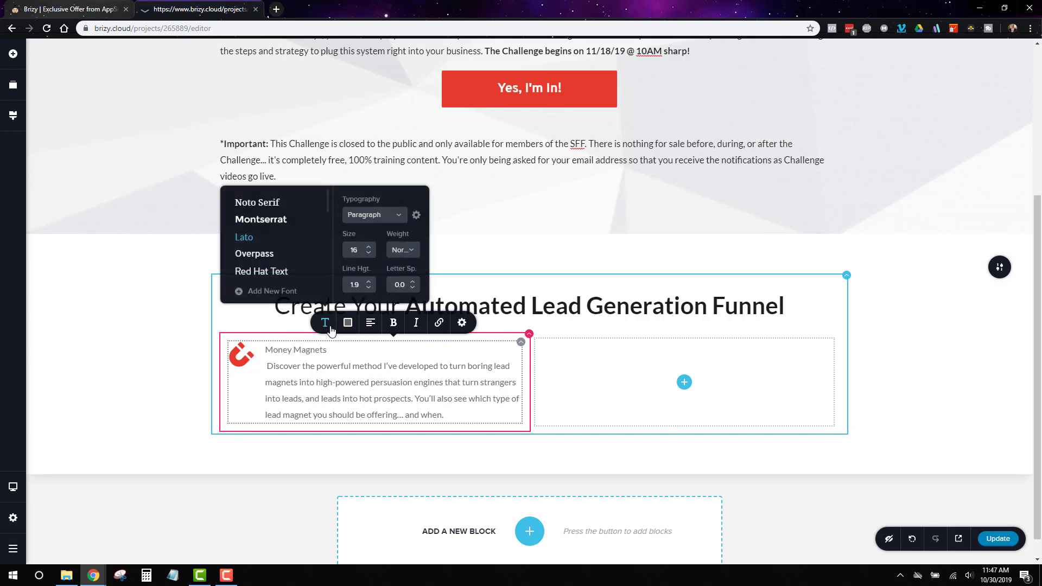
pyautogui.click(379, 215)
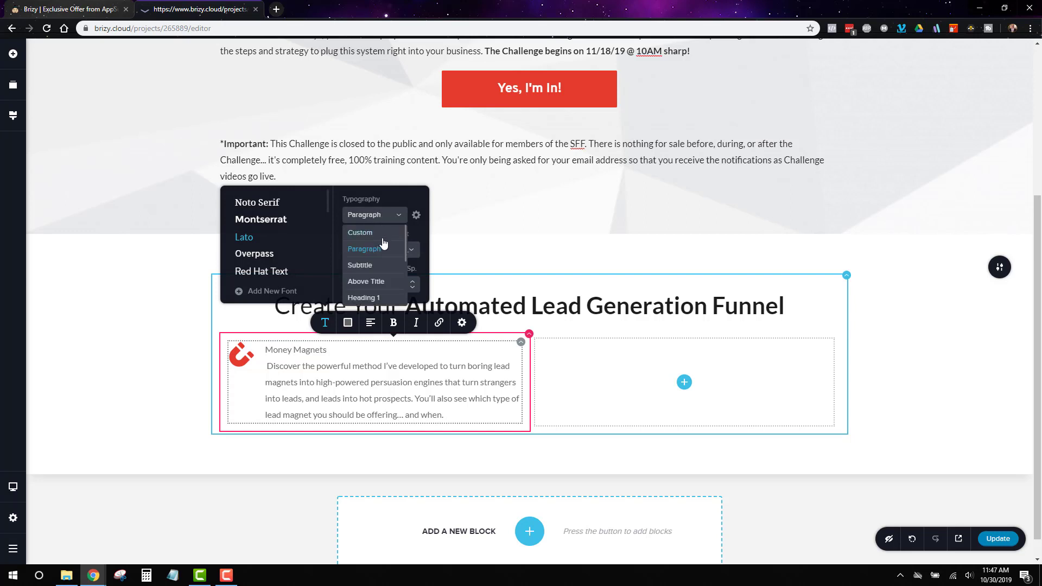
pyautogui.click(382, 266)
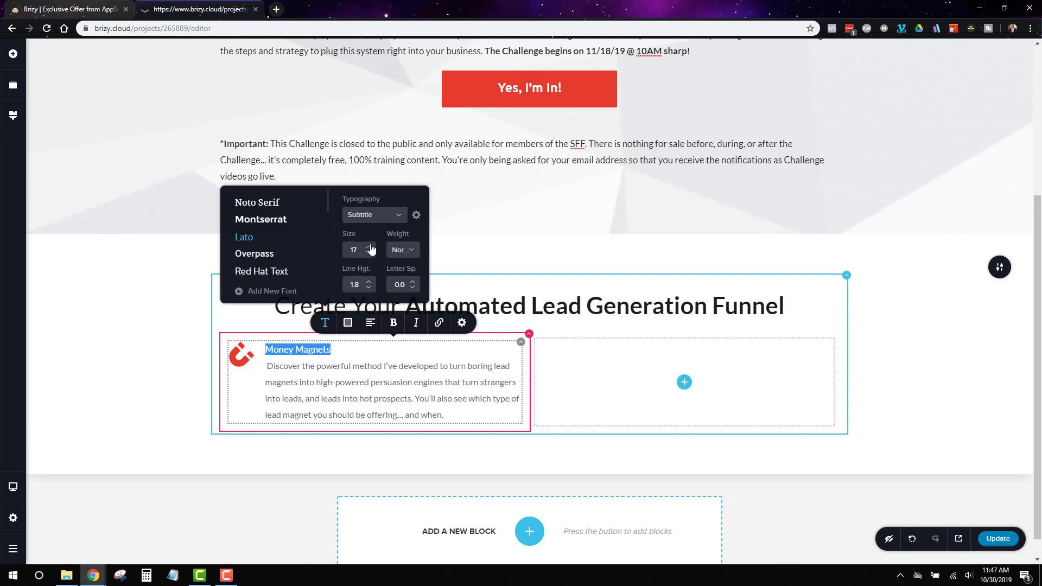
pyautogui.click(369, 247)
pyautogui.click(369, 247)
pyautogui.click(369, 247)
pyautogui.click(369, 246)
pyautogui.click(369, 246)
pyautogui.click(370, 247)
pyautogui.click(369, 246)
pyautogui.click(369, 247)
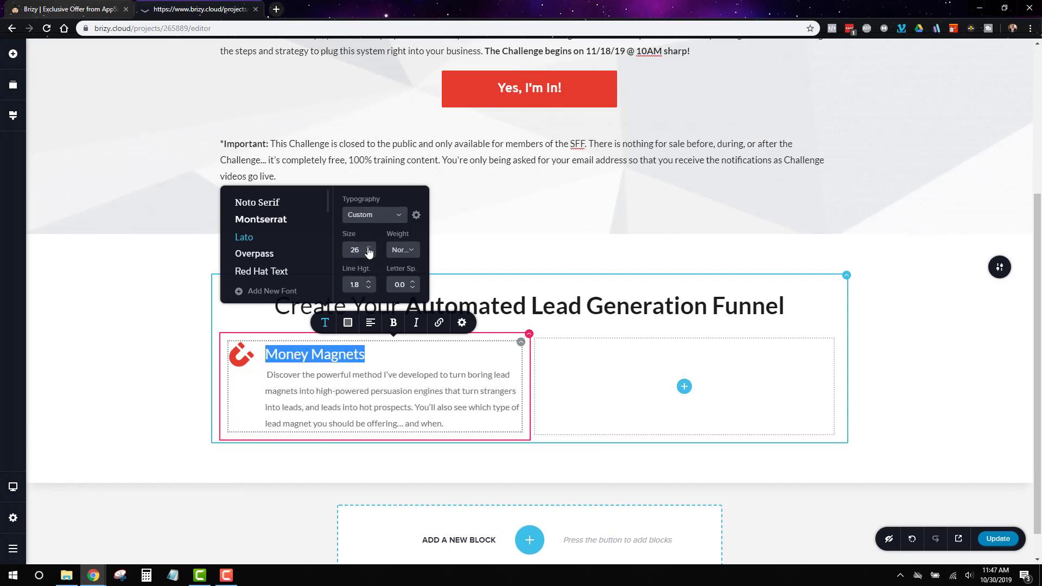
pyautogui.click(499, 403)
# Step: Make the "Money Magnets" title bold
pyautogui.tripleClick(335, 351)
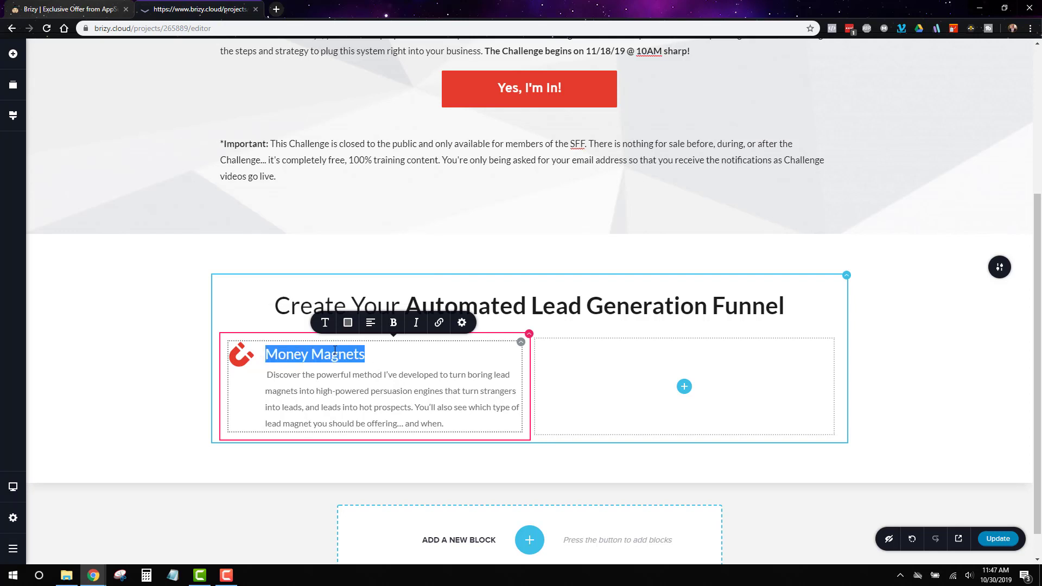
pyautogui.click(345, 352)
pyautogui.tripleClick(345, 351)
pyautogui.hotkey('ctrl', 'b')
pyautogui.click(427, 390)
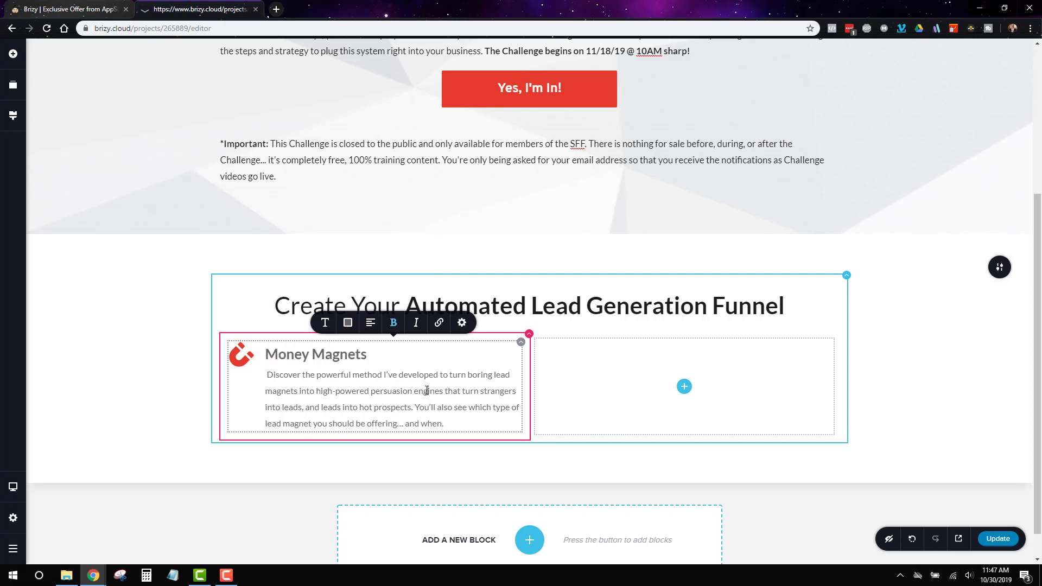
# Step: Change the "Money Magnets" title's text colour to the solid near-black palette swatch
pyautogui.doubleClick(343, 355)
pyautogui.click(342, 354)
pyautogui.tripleClick(342, 354)
pyautogui.click(348, 322)
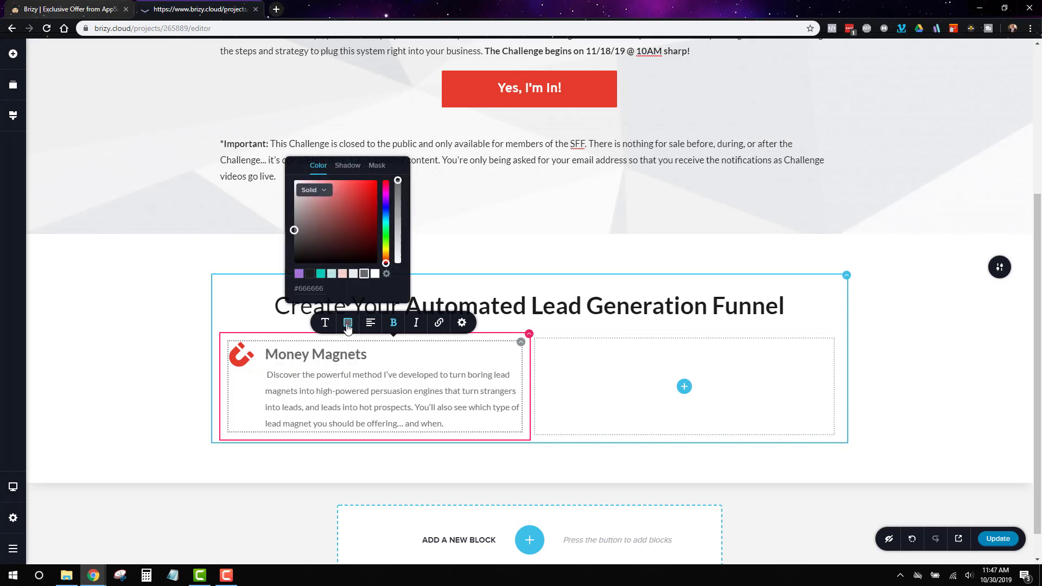
pyautogui.click(310, 273)
pyautogui.click(401, 402)
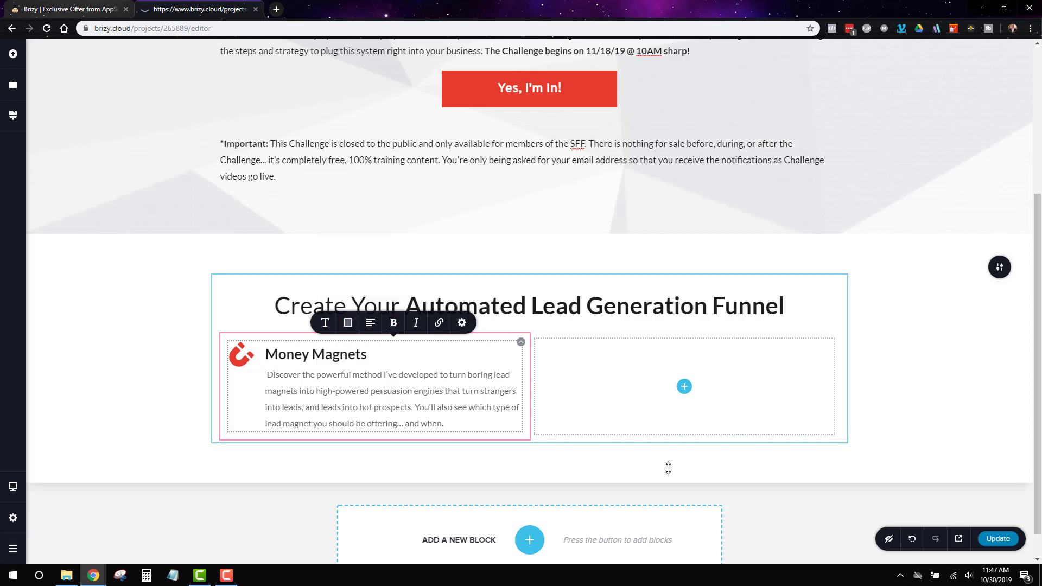
pyautogui.click(936, 434)
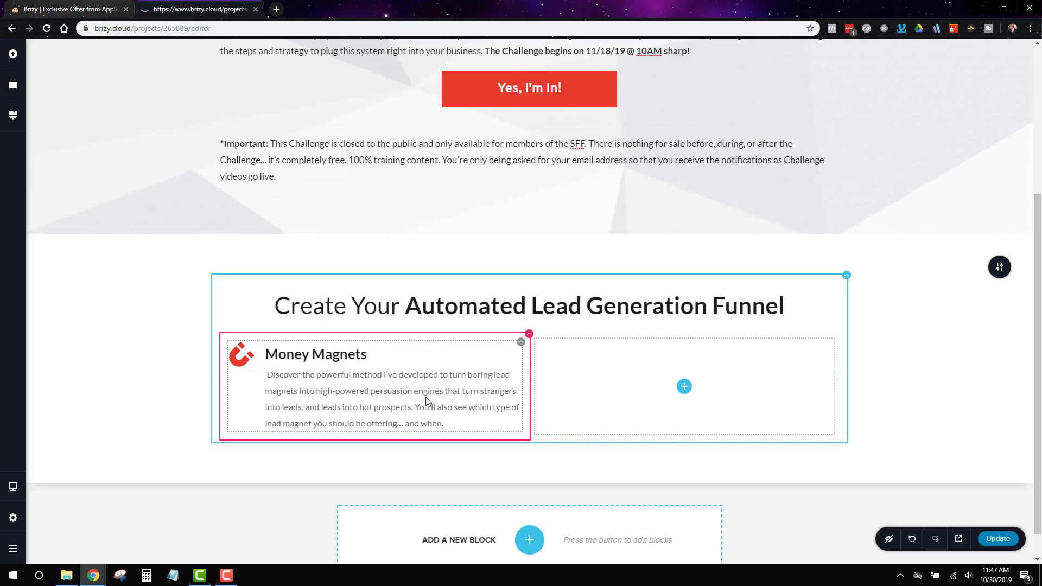
# Step: Copy the "Money Magnets" Icon Box, paste it beside the original, and delete the leftover empty column
pyautogui.rightClick(523, 343)
pyautogui.click(543, 377)
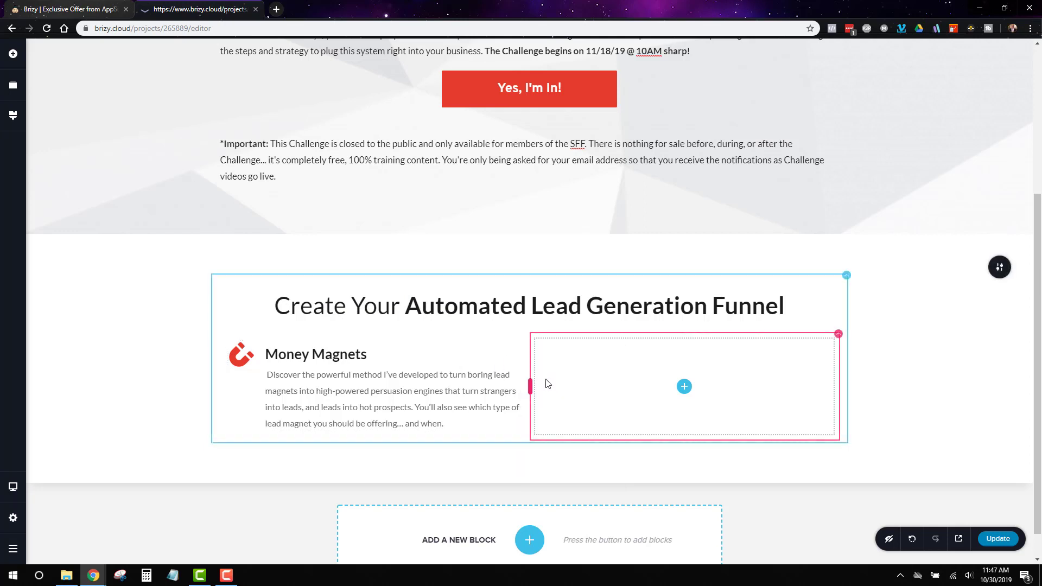
pyautogui.rightClick(656, 375)
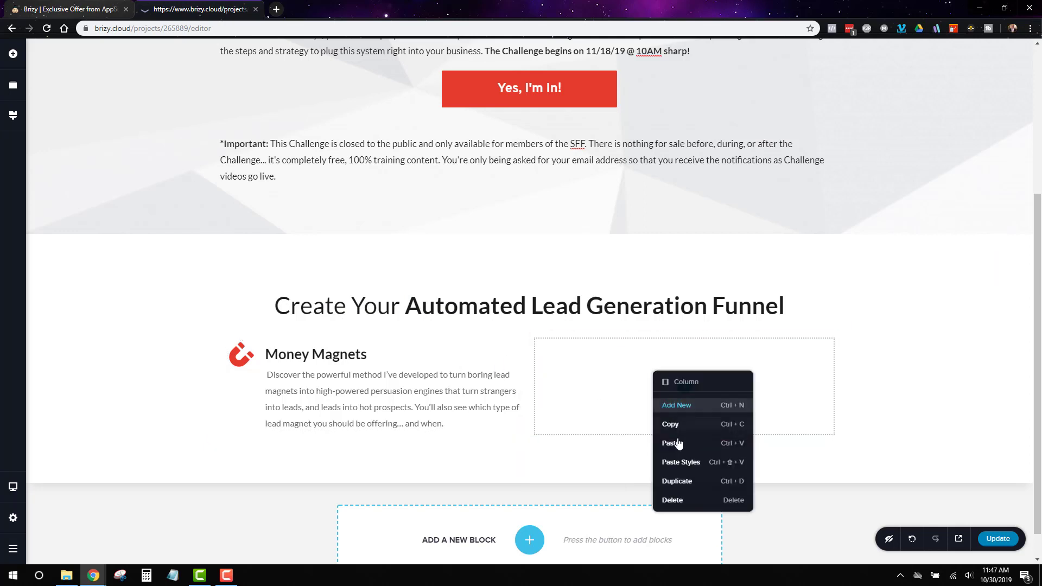
pyautogui.click(697, 442)
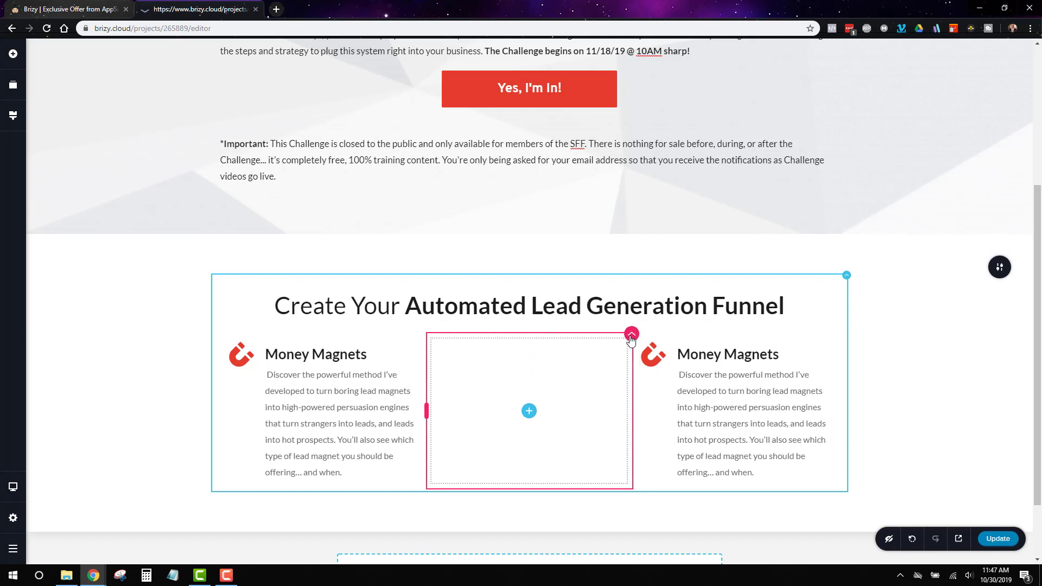
pyautogui.rightClick(629, 339)
pyautogui.click(649, 465)
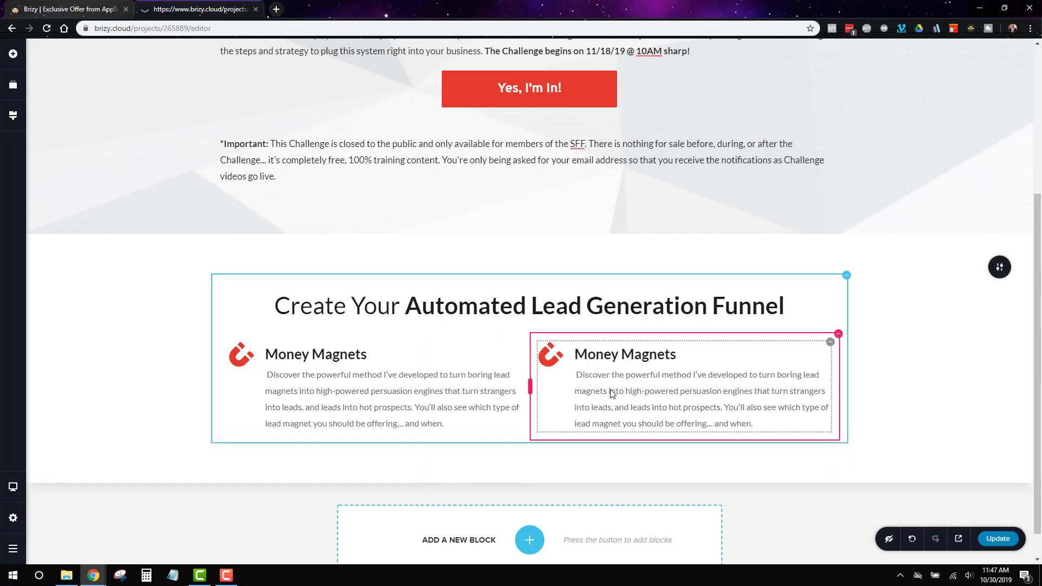
# Step: Search the glyph icons for "page" and replace the second Icon Box's magnet with the web page layout icon
pyautogui.click(559, 359)
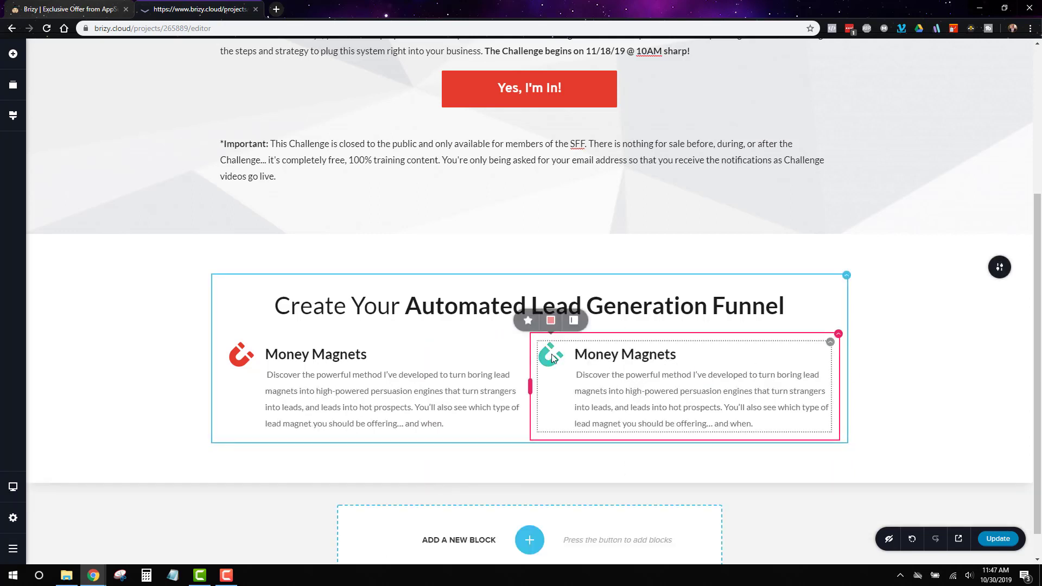
pyautogui.click(528, 322)
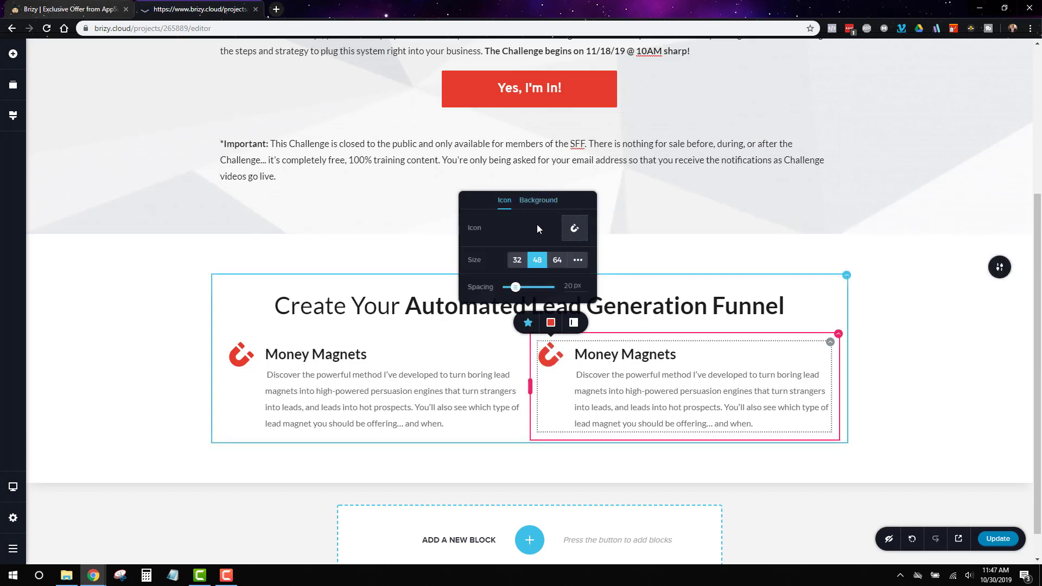
pyautogui.click(575, 228)
pyautogui.click(558, 172)
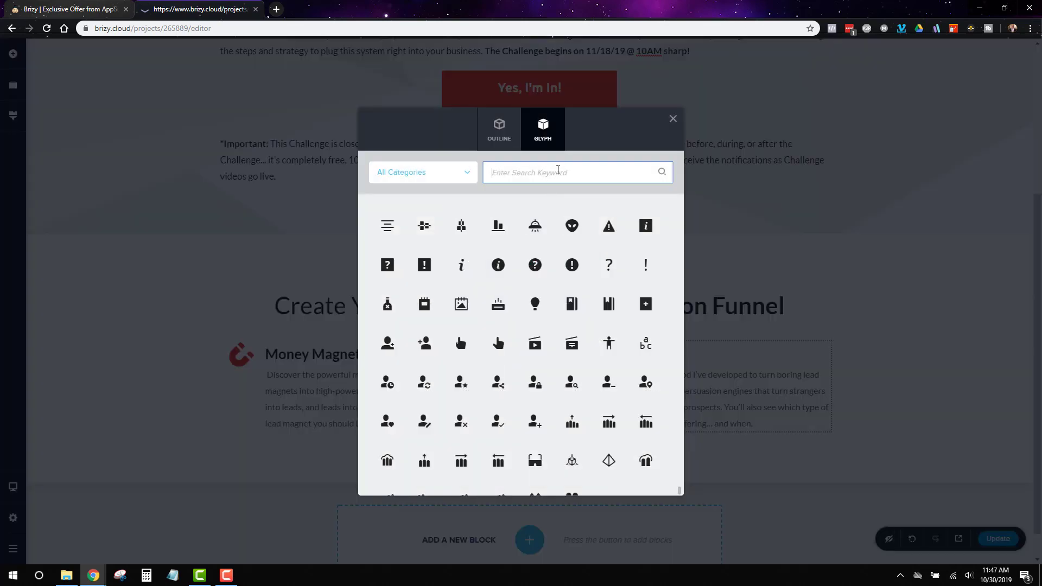
pyautogui.write('page')
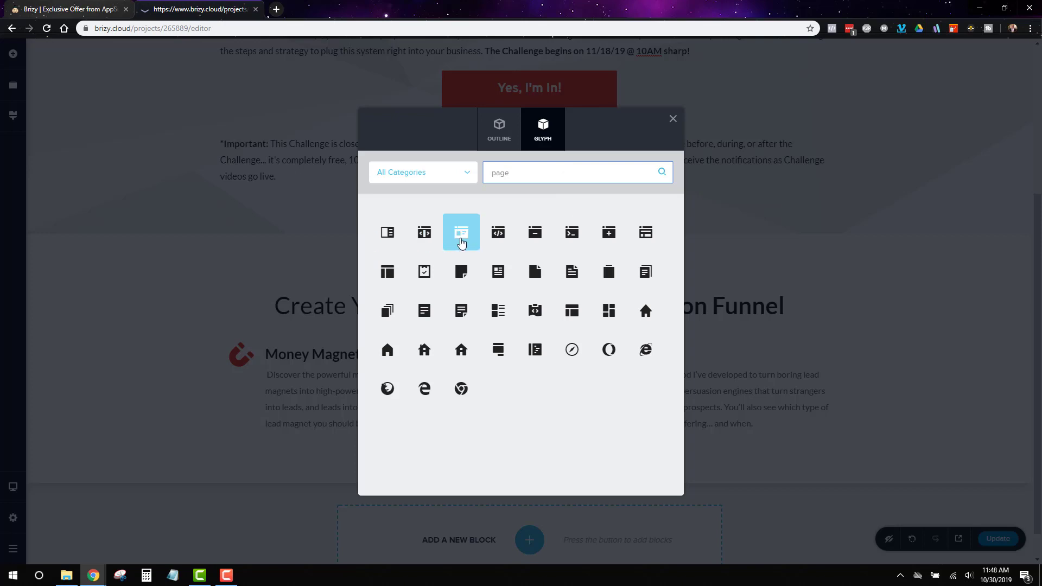
pyautogui.click(461, 242)
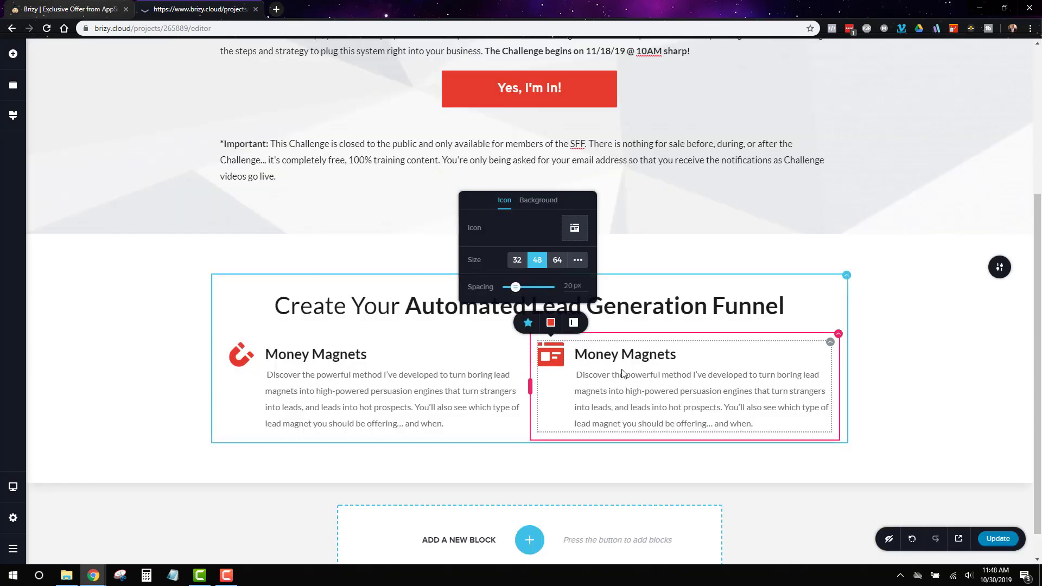
pyautogui.click(893, 379)
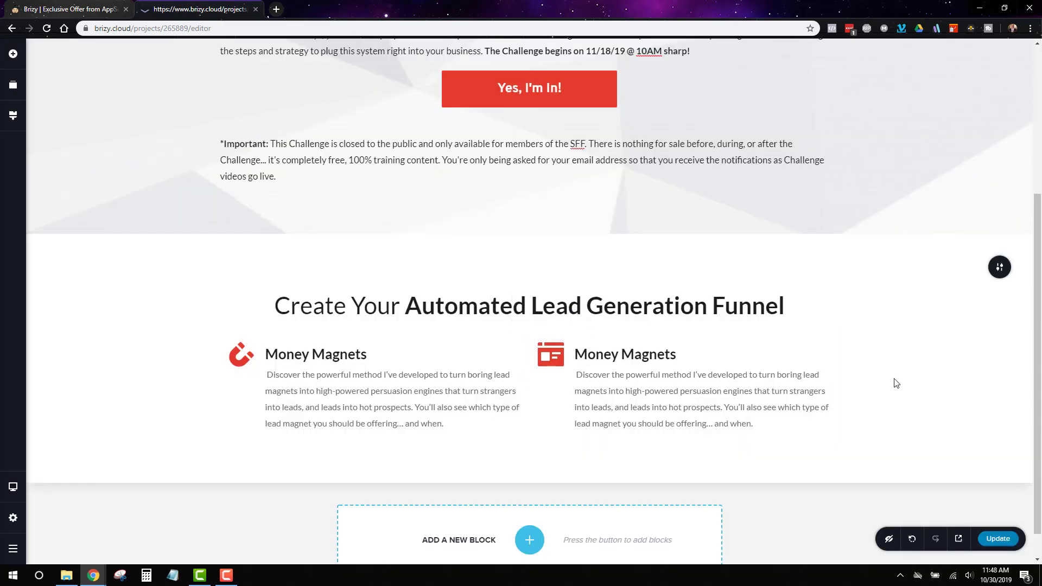
# Step: Replace the second Icon Box's title with "Landing Pages"
pyautogui.click(618, 357)
pyautogui.tripleClick(618, 357)
pyautogui.write('Land')
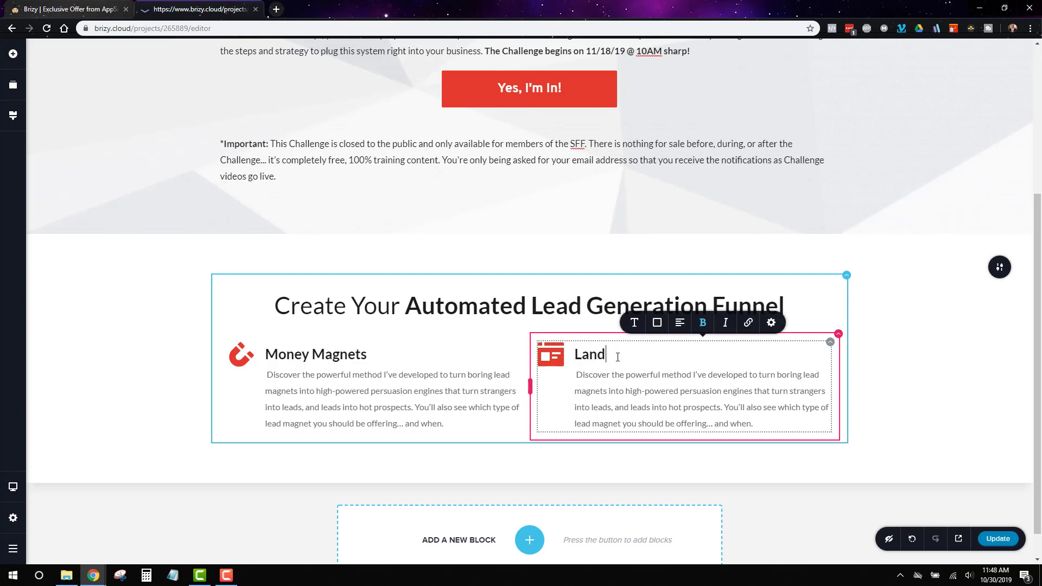
pyautogui.write('ing Pages')
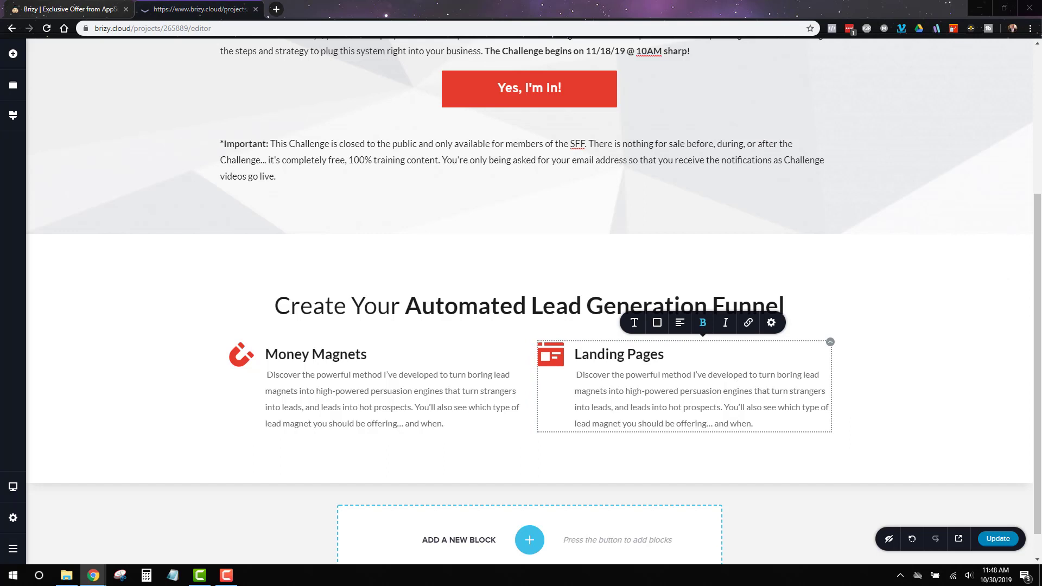
# Step: Replace the "Landing Pages" description with the copied paragraph starting "I'll reveal the K.I.S.S. framework"
pyautogui.tripleClick(671, 410)
pyautogui.hotkey('ctrl', 'v')
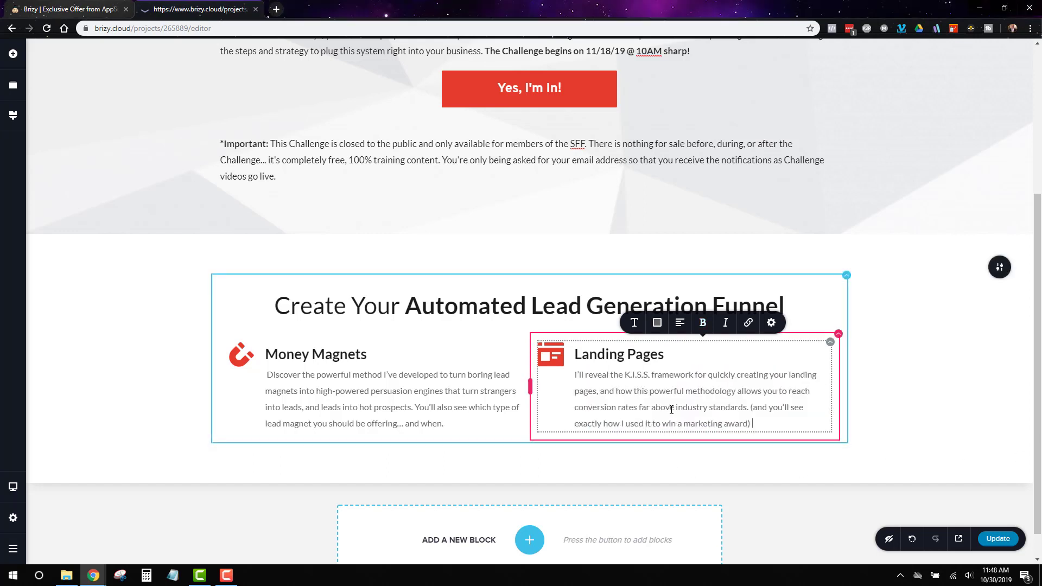
pyautogui.click(889, 410)
# Step: Try to add a third Icon Box by copying the "Money Magnets" column and pasting it into the funnel section
pyautogui.scroll(-1, 718, 353)
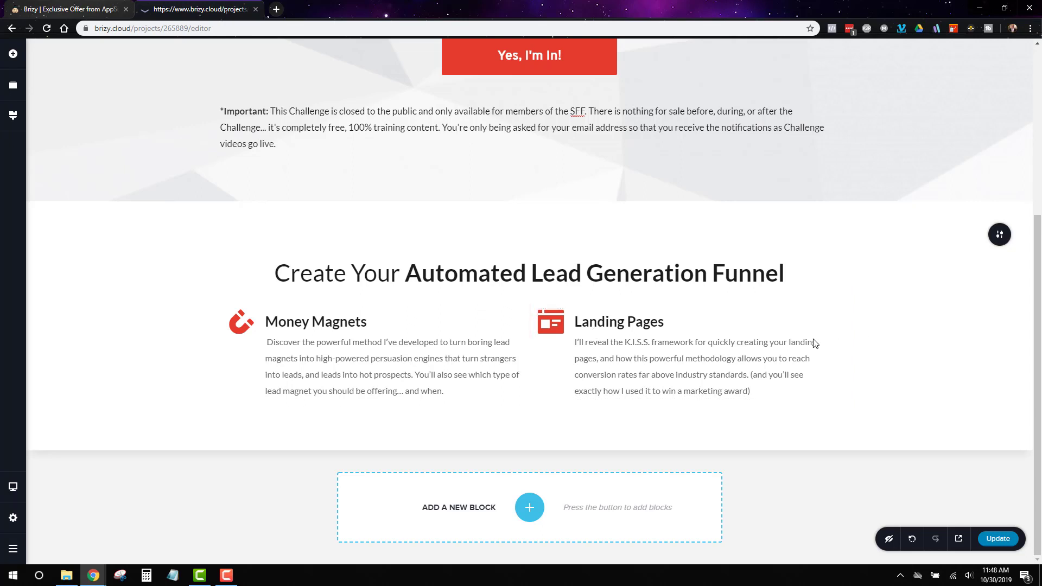
pyautogui.rightClick(531, 305)
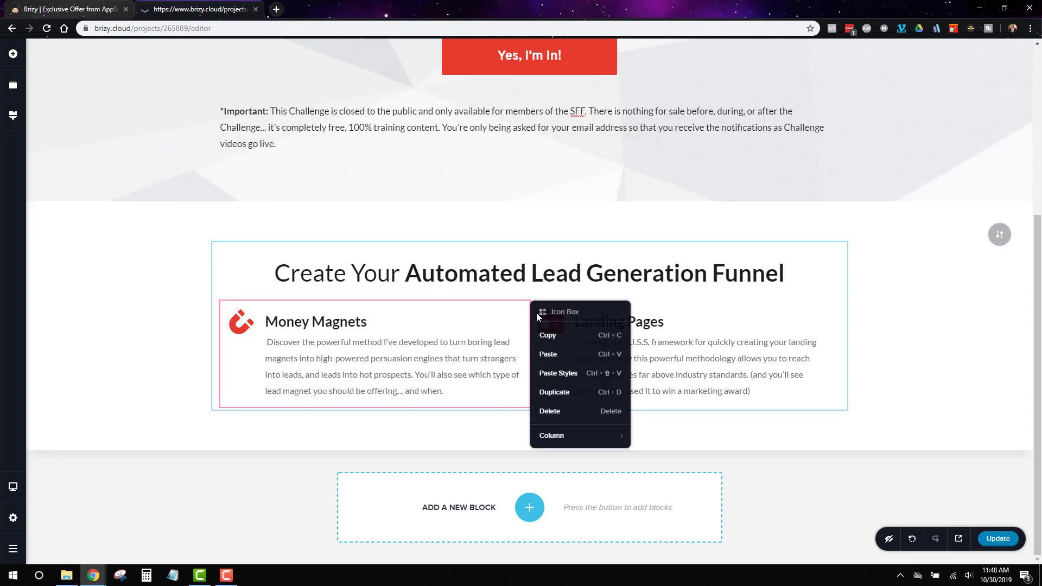
pyautogui.moveTo(600, 438)
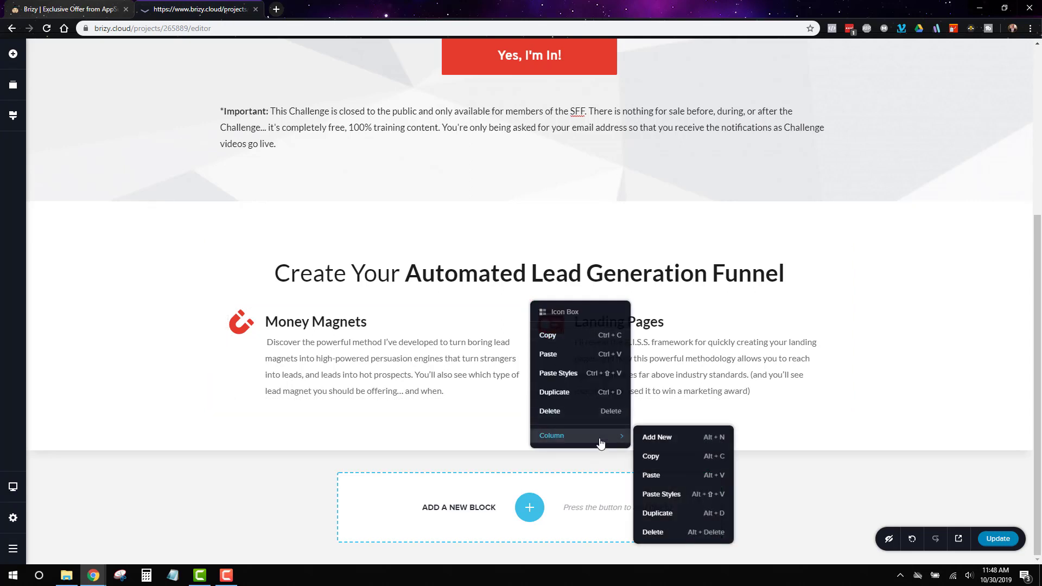
pyautogui.click(679, 457)
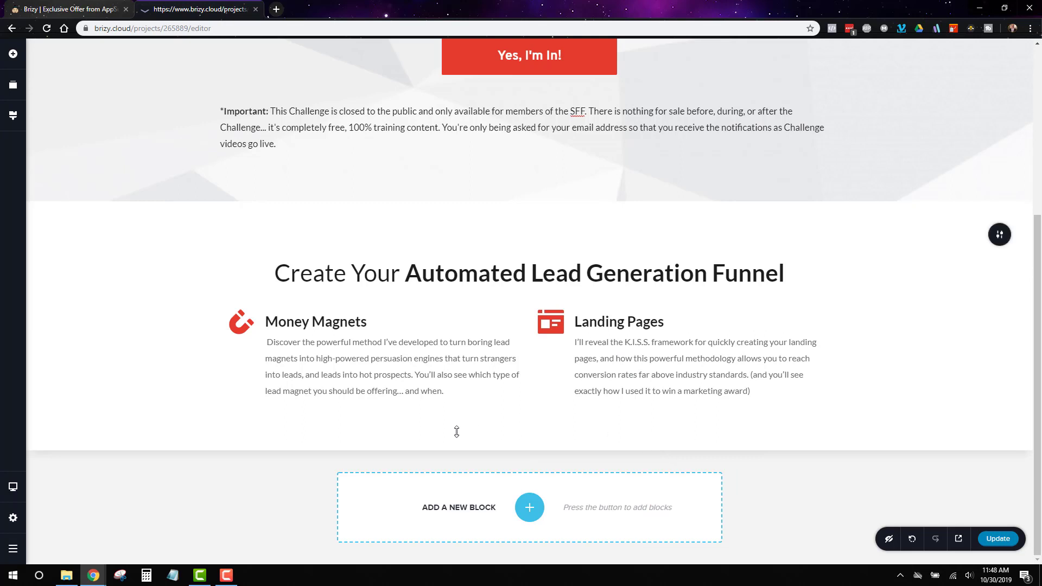
pyautogui.rightClick(532, 412)
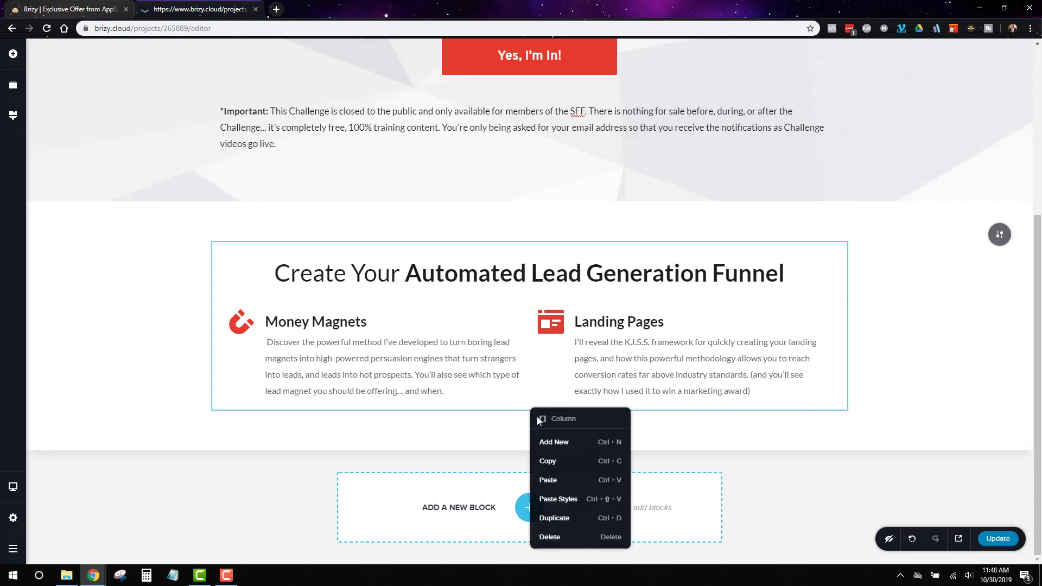
pyautogui.click(555, 478)
pyautogui.scroll(-3, 782, 333)
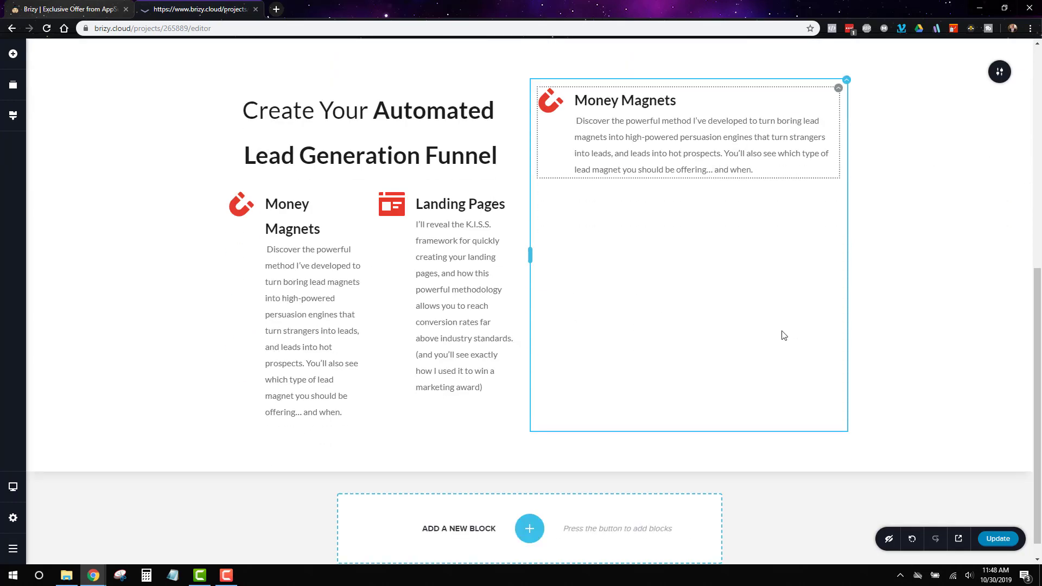
pyautogui.scroll(3, 782, 333)
pyautogui.rightClick(849, 248)
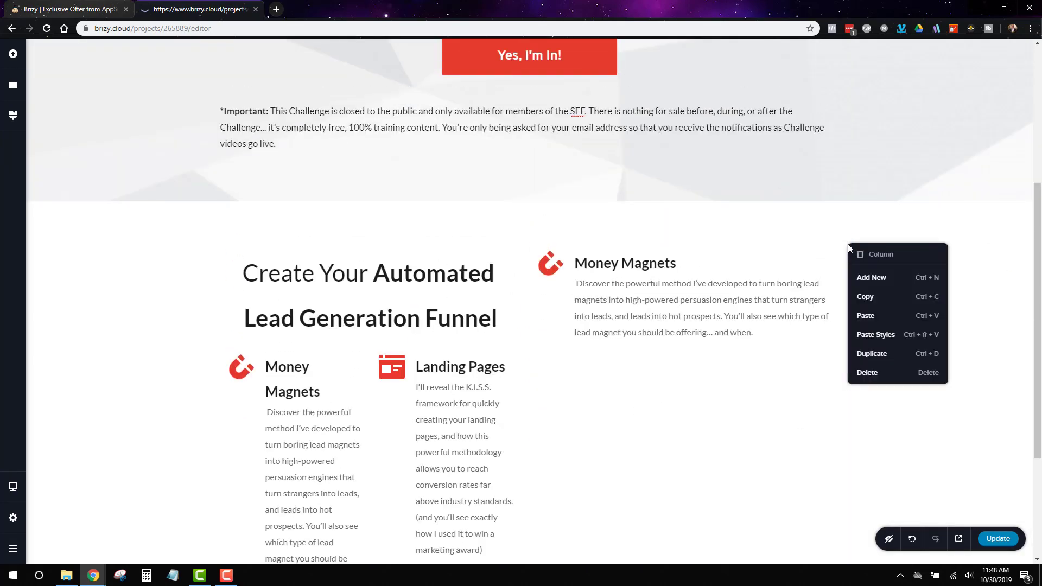
pyautogui.click(868, 382)
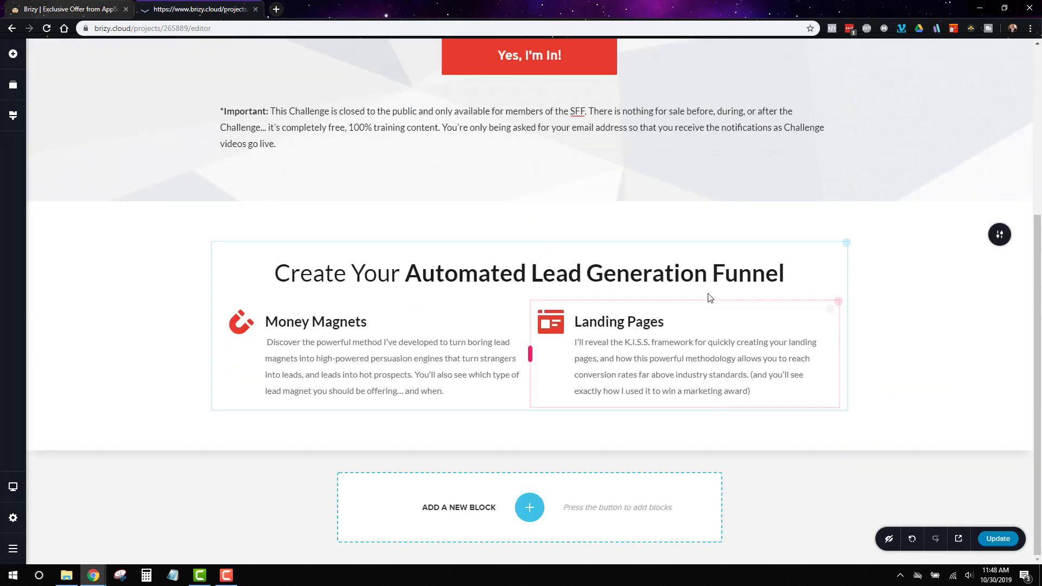
# Step: Duplicate the "Landing Pages" column, move the duplicate's Icon Box below "Money Magnets", and delete the emptied column
pyautogui.rightClick(837, 303)
pyautogui.click(854, 411)
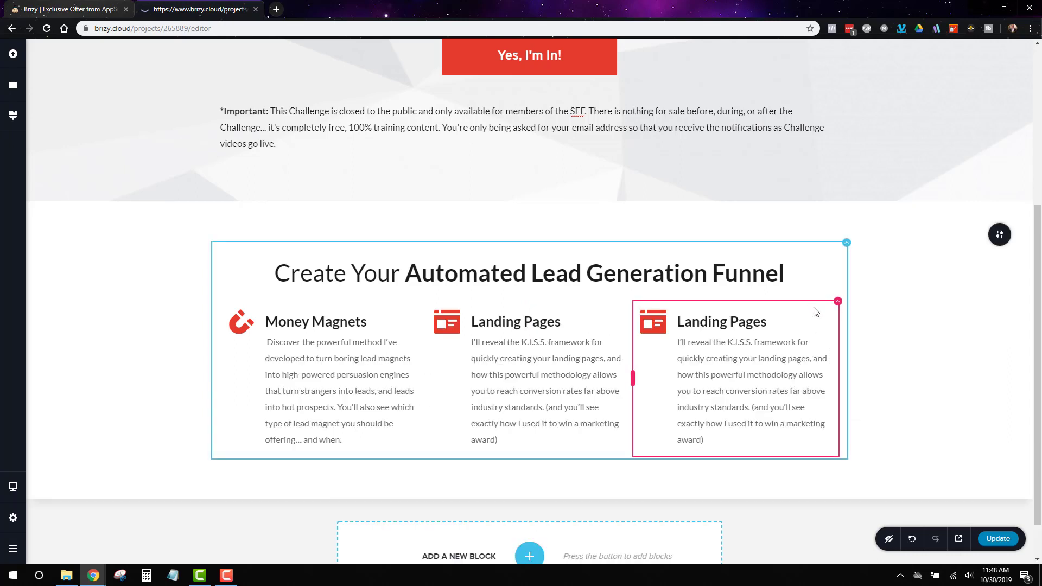
pyautogui.moveTo(814, 310); pyautogui.dragTo(399, 461)
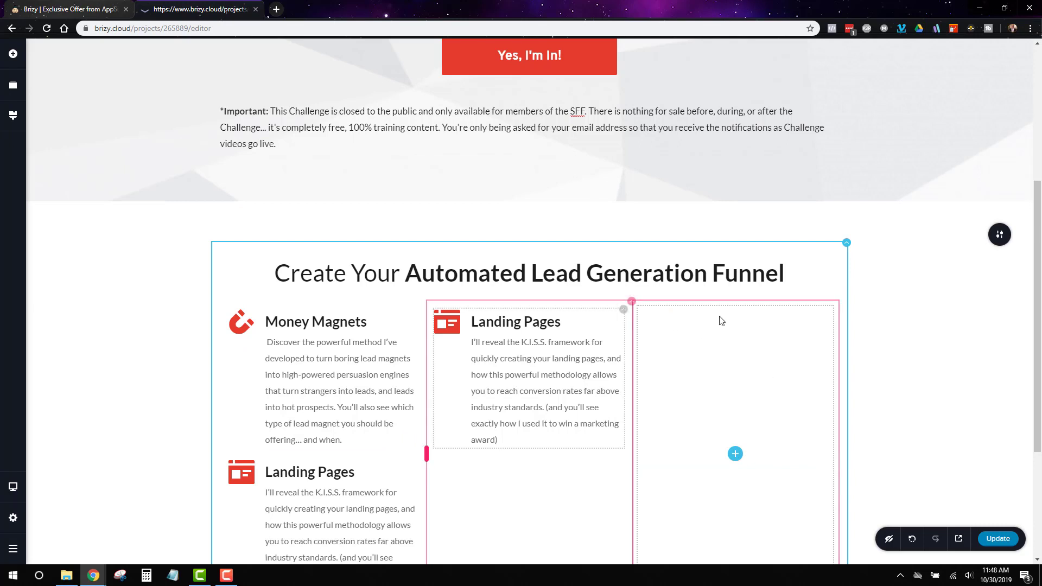
pyautogui.rightClick(838, 303)
pyautogui.click(853, 432)
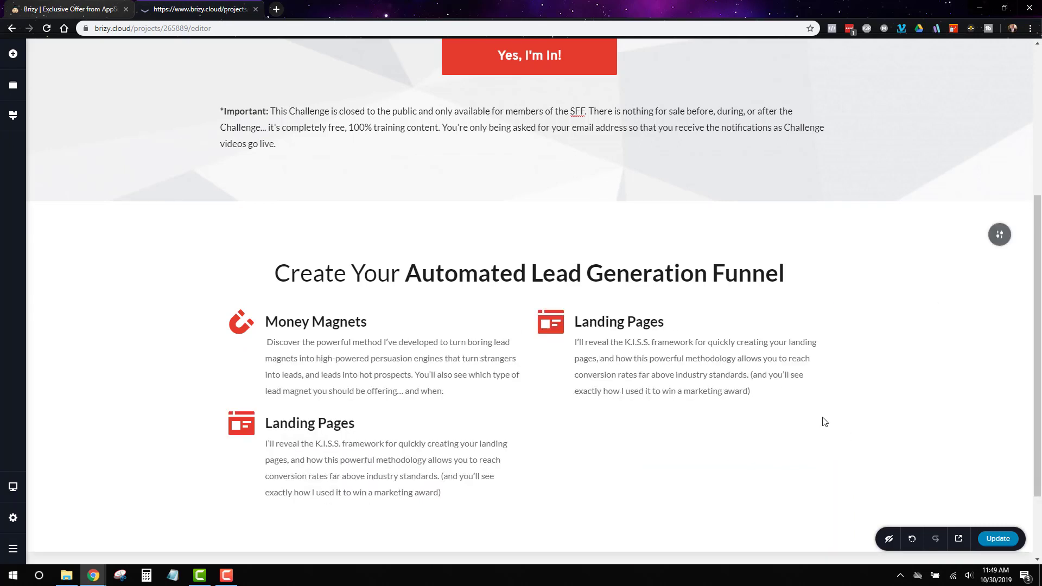
# Step: Try duplicating the "Landing Pages" column again to get a fourth Icon Box
pyautogui.rightClick(828, 317)
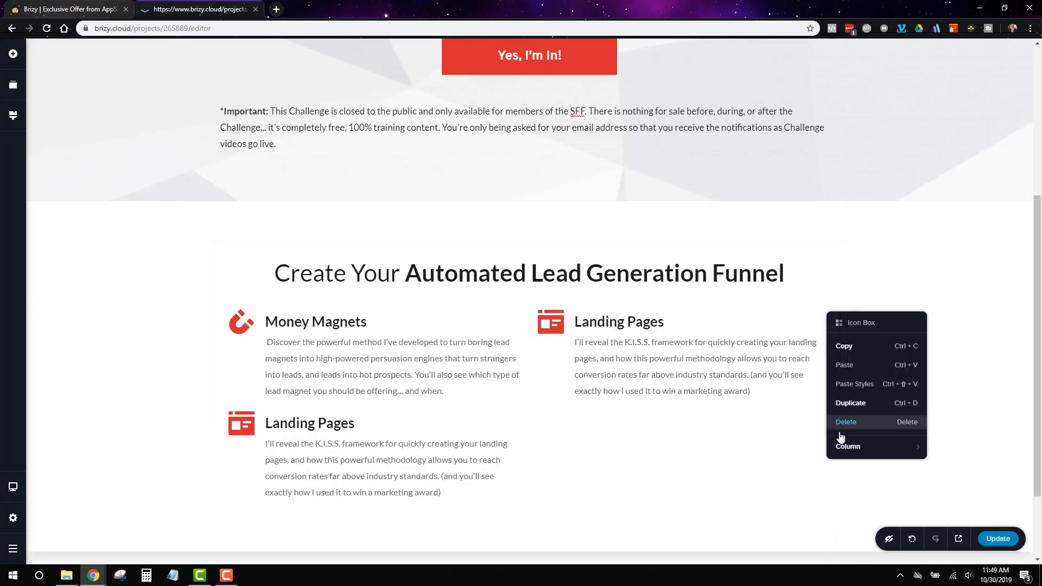
pyautogui.moveTo(844, 453)
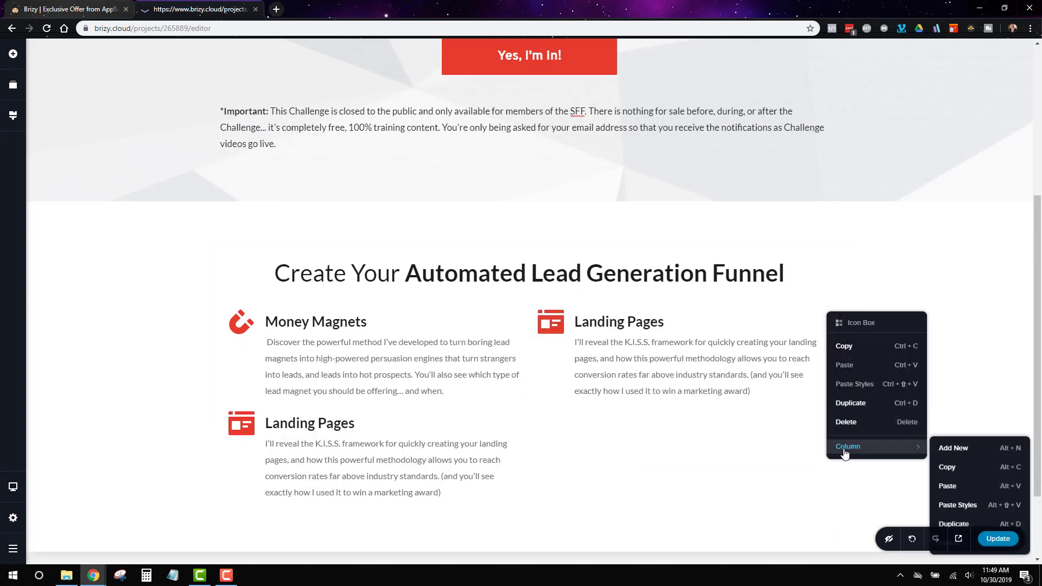
pyautogui.click(752, 352)
pyautogui.rightClick(839, 303)
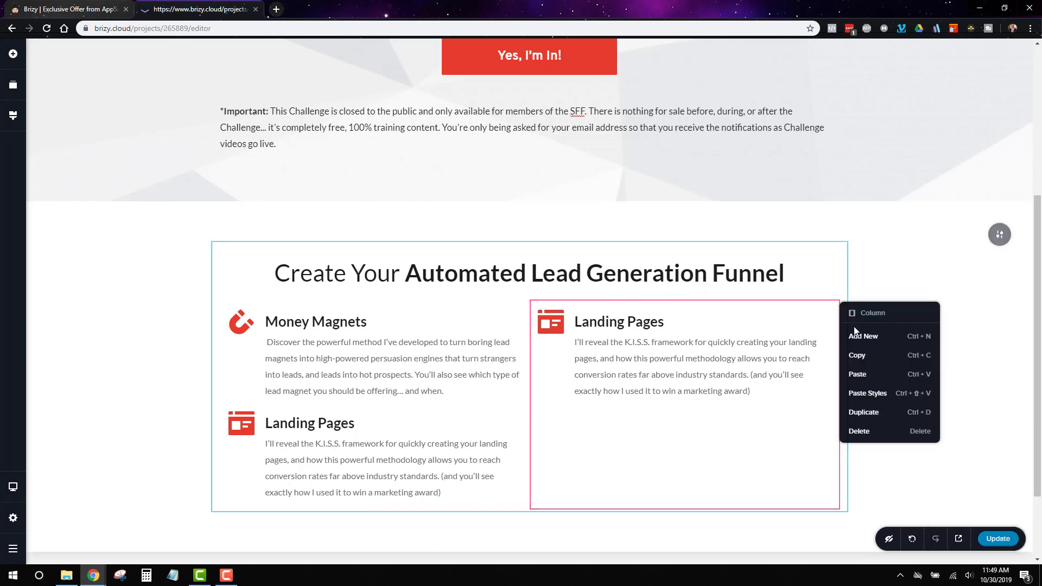
pyautogui.click(861, 414)
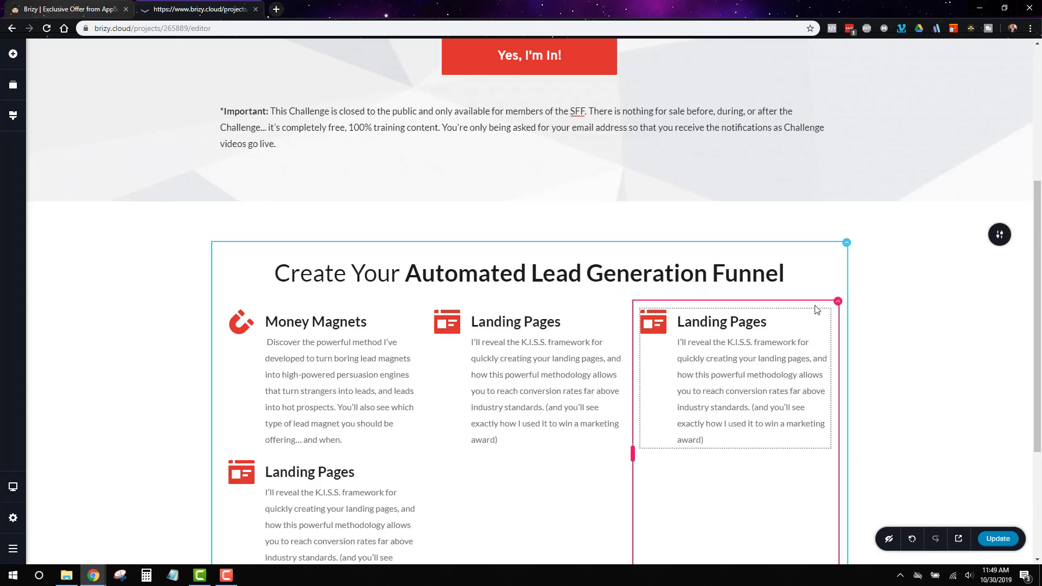
pyautogui.rightClick(839, 305)
pyautogui.click(857, 433)
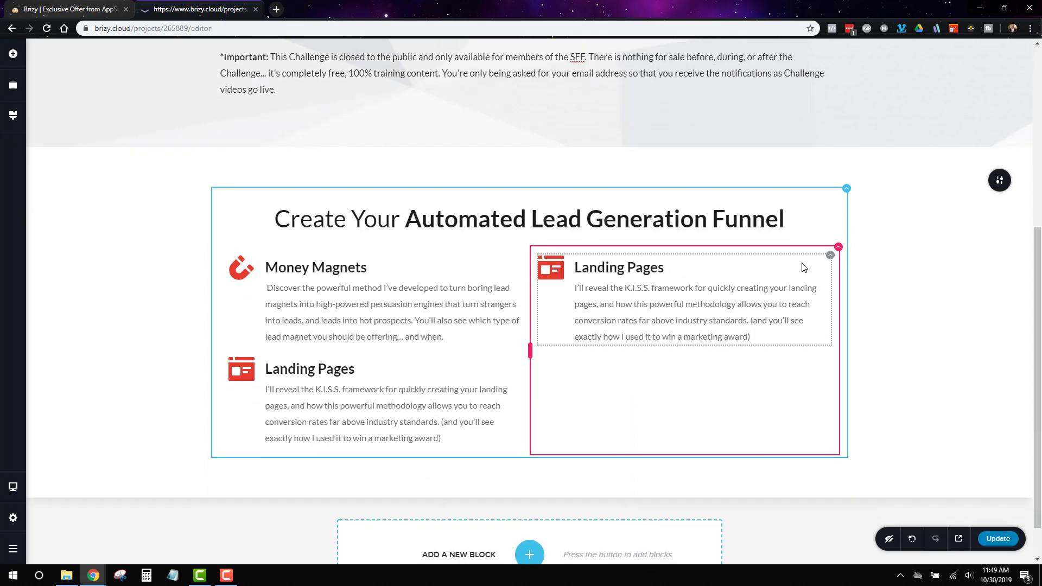
# Step: Copy the upper "Landing Pages" Icon Box in the second column and place the pasted copy directly below it
pyautogui.rightClick(831, 255)
pyautogui.click(840, 290)
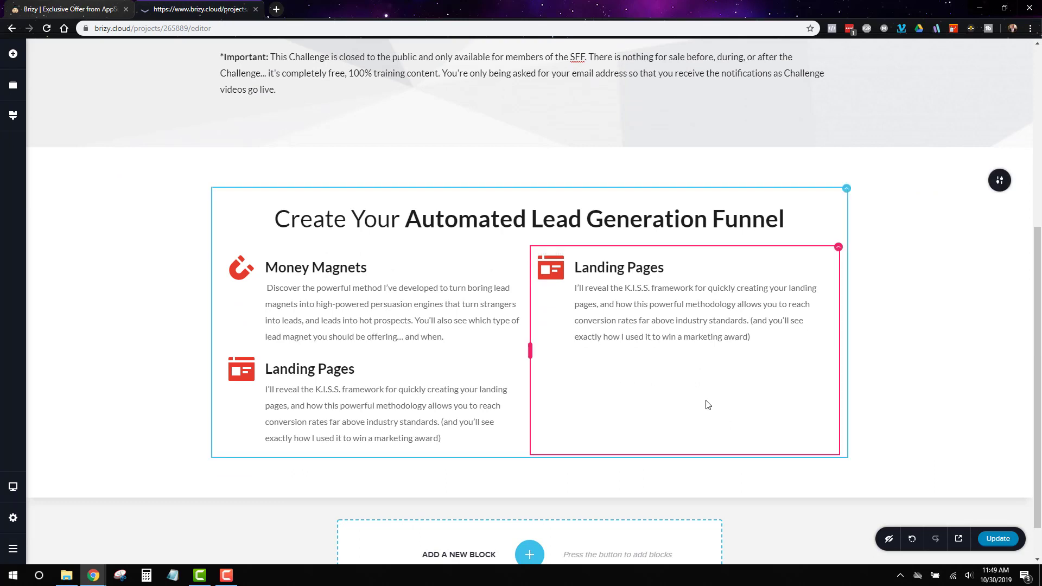
pyautogui.rightClick(707, 405)
pyautogui.click(731, 470)
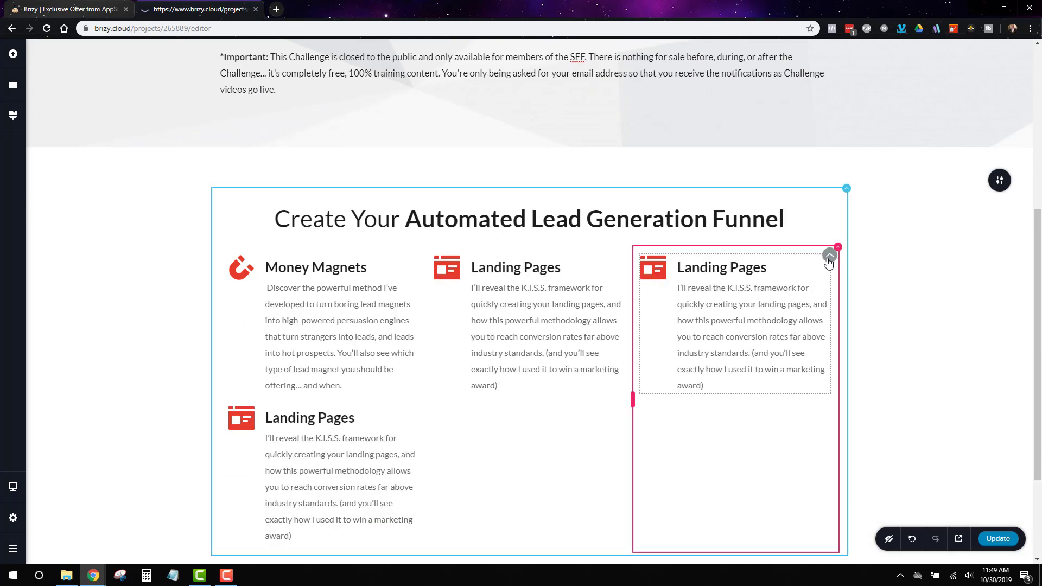
pyautogui.moveTo(838, 248); pyautogui.dragTo(539, 403)
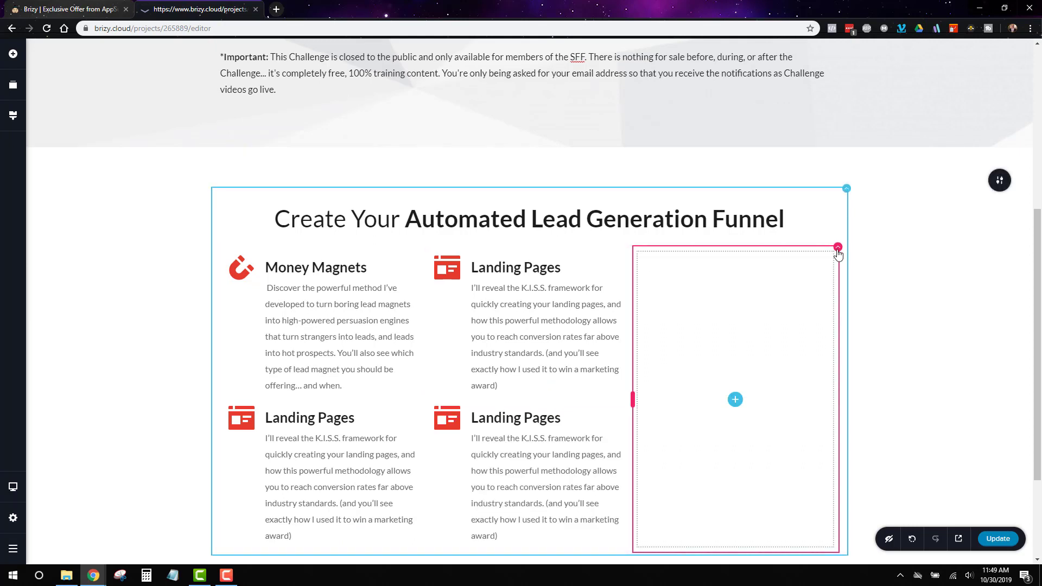
# Step: Delete the empty third column and open the icon library for the Icon Box below "Money Magnets"
pyautogui.rightClick(840, 248)
pyautogui.click(862, 383)
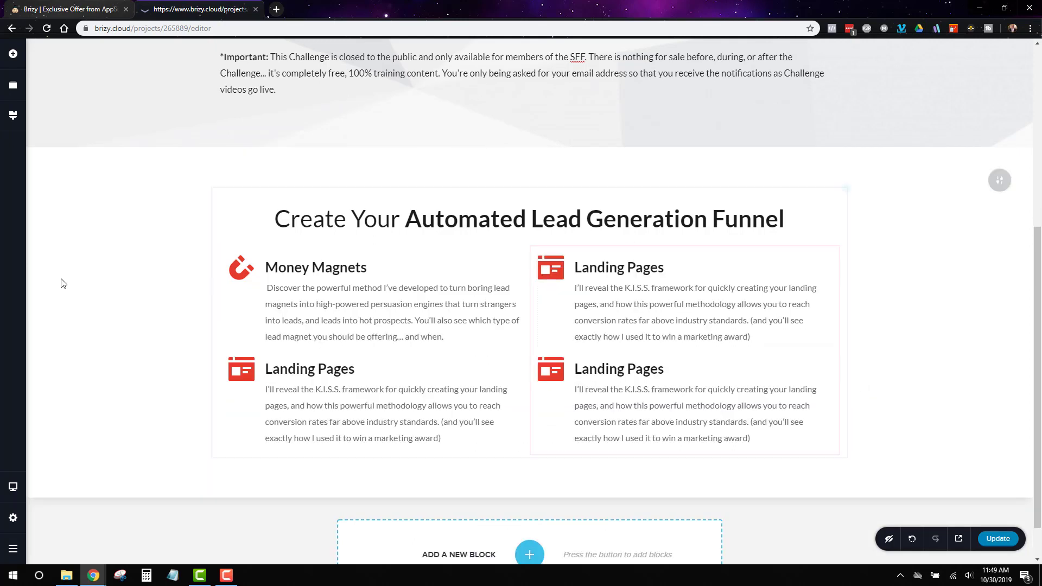
pyautogui.click(239, 367)
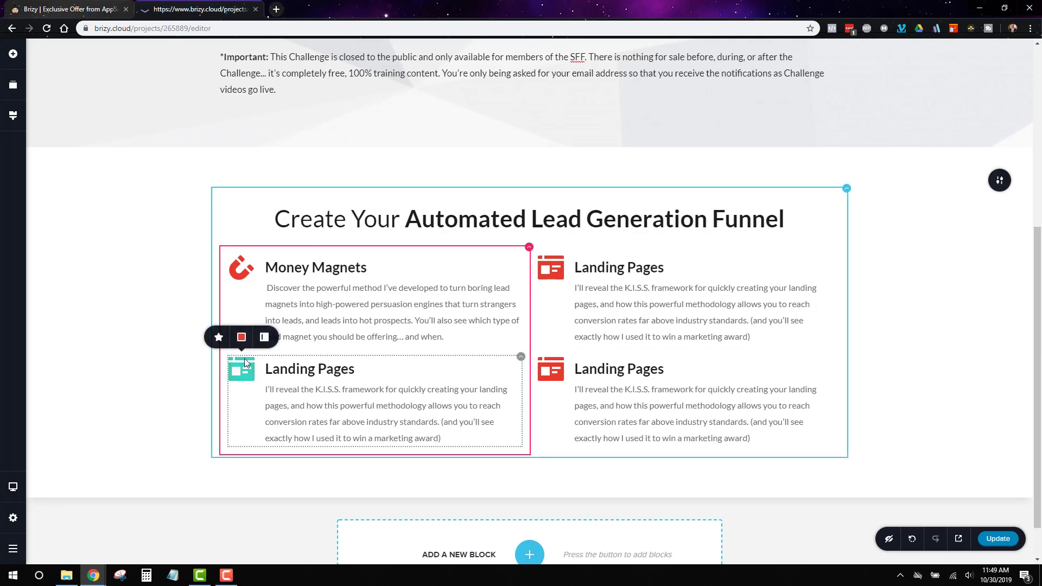
pyautogui.click(218, 338)
pyautogui.click(264, 244)
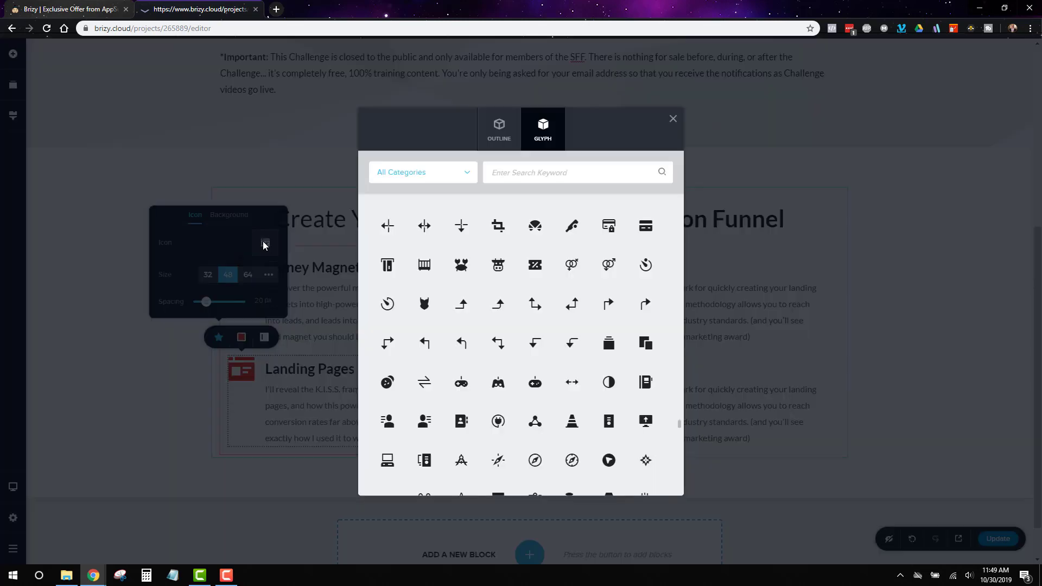
# Step: Search the glyph icons for "auto", "gear" and "people" to compare candidates for the automation topic
pyautogui.click(584, 175)
pyautogui.write('auto')
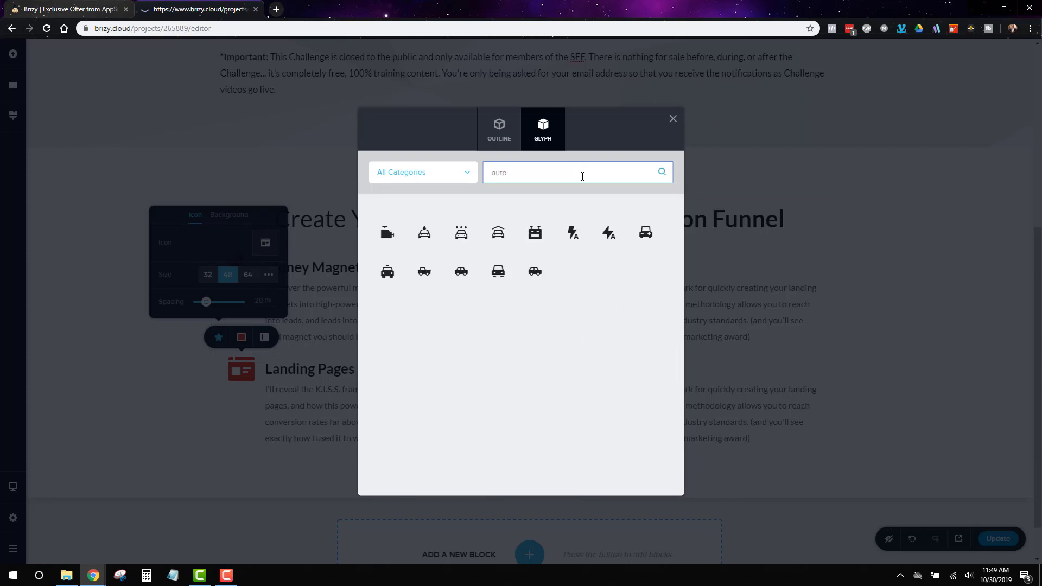
pyautogui.press('BackSpace')
pyautogui.press('BackSpace')
pyautogui.press('BackSpace')
pyautogui.press('BackSpace')
pyautogui.write('gear')
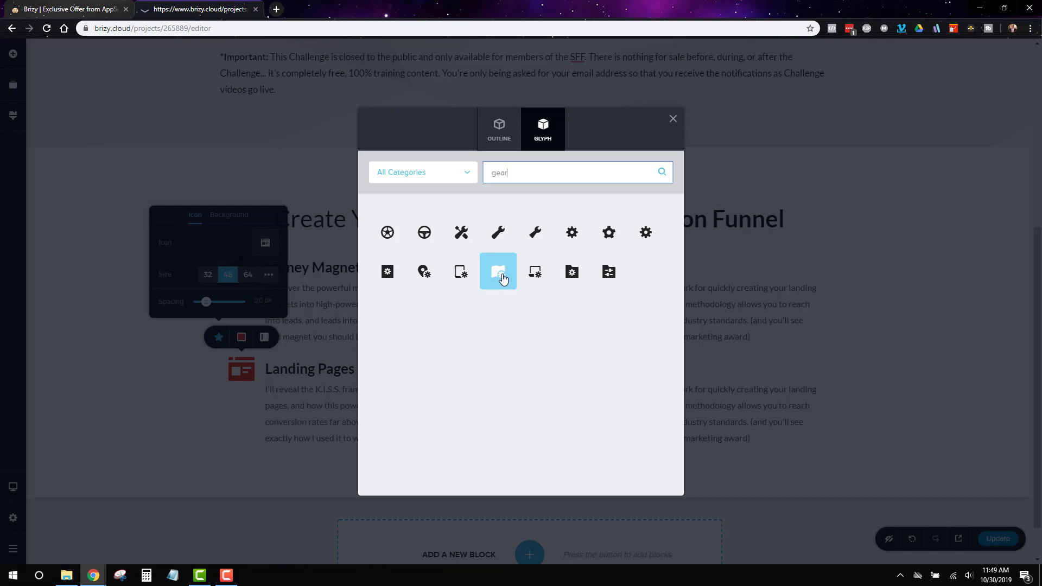
pyautogui.press('BackSpace')
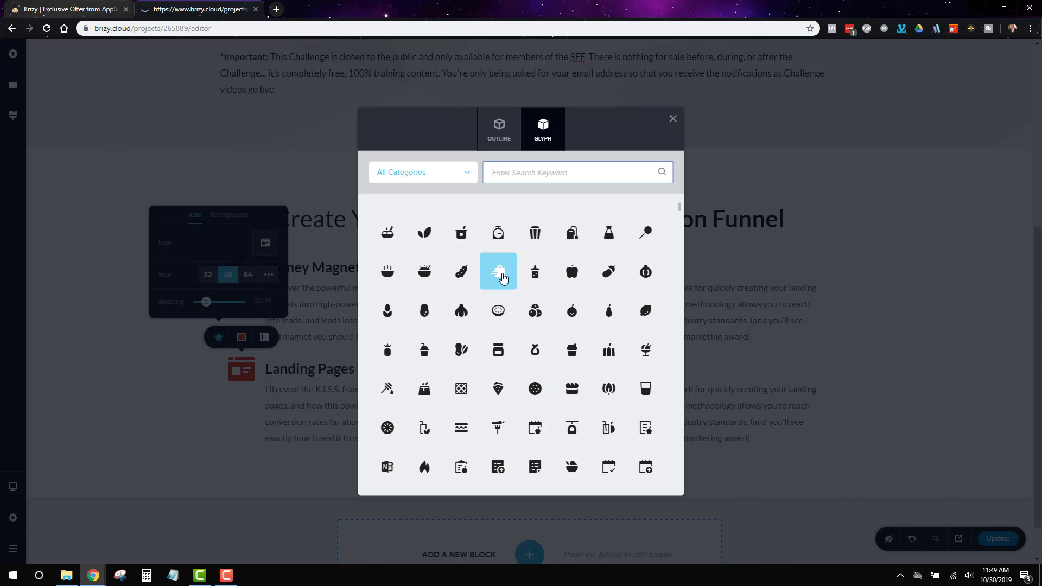
pyautogui.write('people')
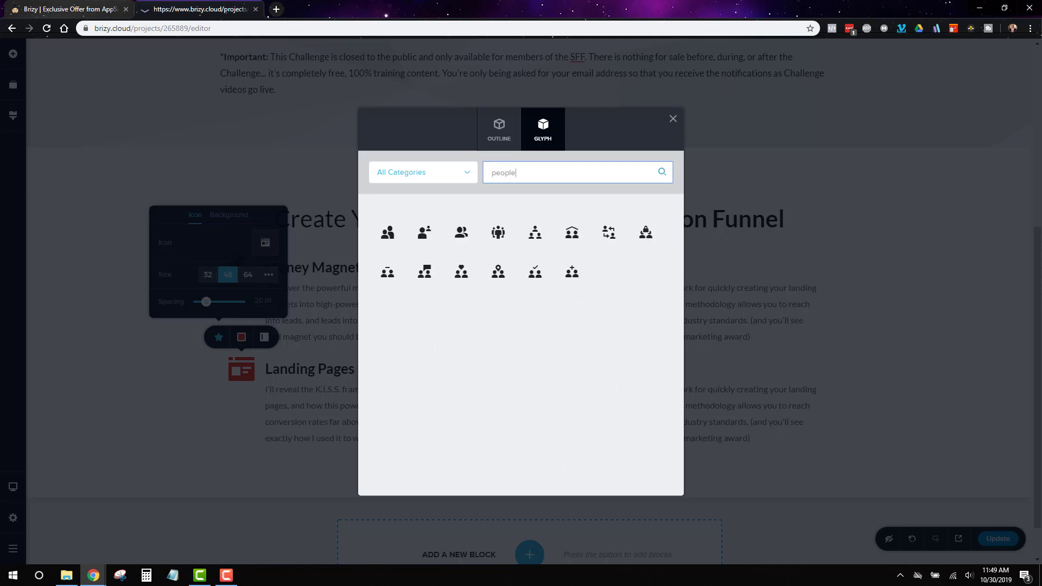
# Step: Search the glyph icons for "gear" and apply the map-with-gear icon to the Icon Box below "Money Magnets"
pyautogui.doubleClick(588, 174)
pyautogui.write('gear')
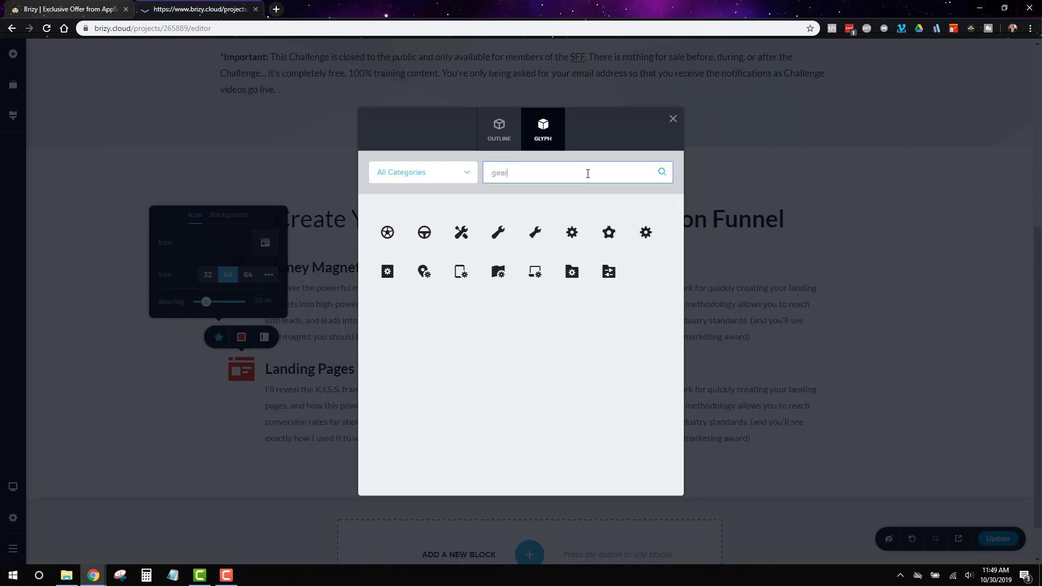
pyautogui.click(502, 276)
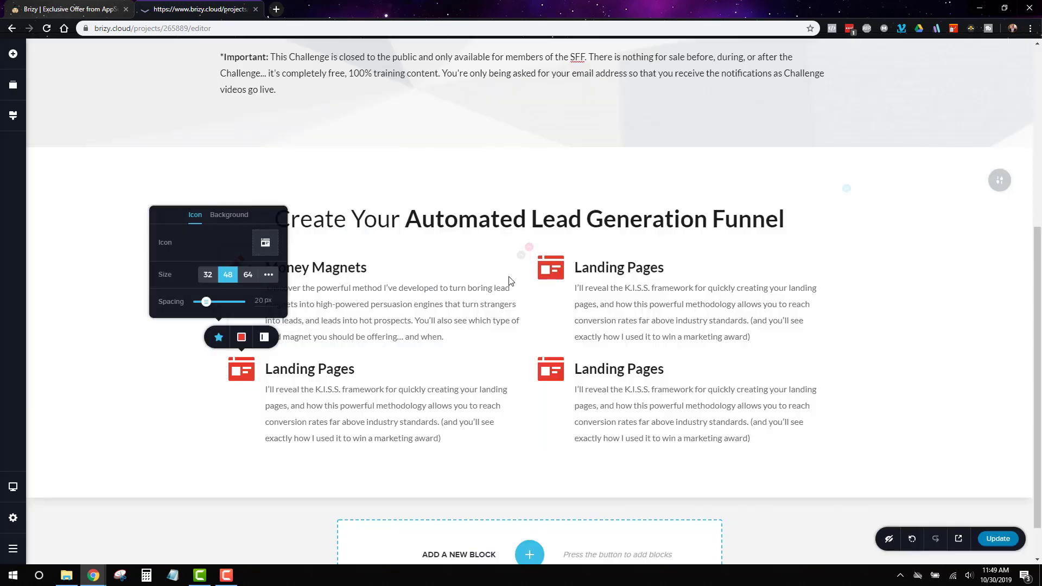
# Step: Change the heading of the Icon Box below "Money Magnets" to "Email Automations"
pyautogui.doubleClick(340, 371)
pyautogui.tripleClick(341, 374)
pyautogui.write('Emai')
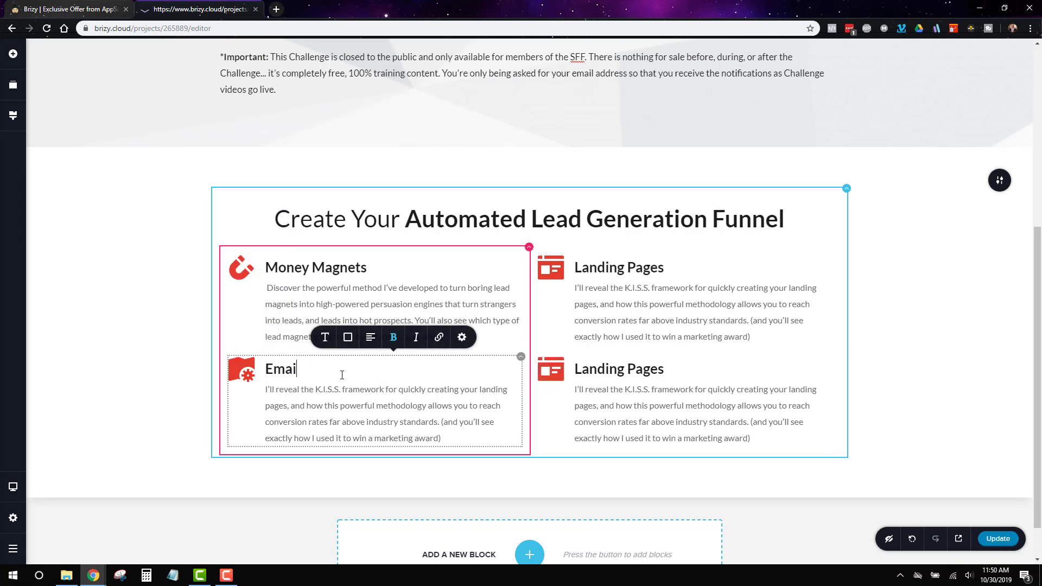
pyautogui.write('l Automations')
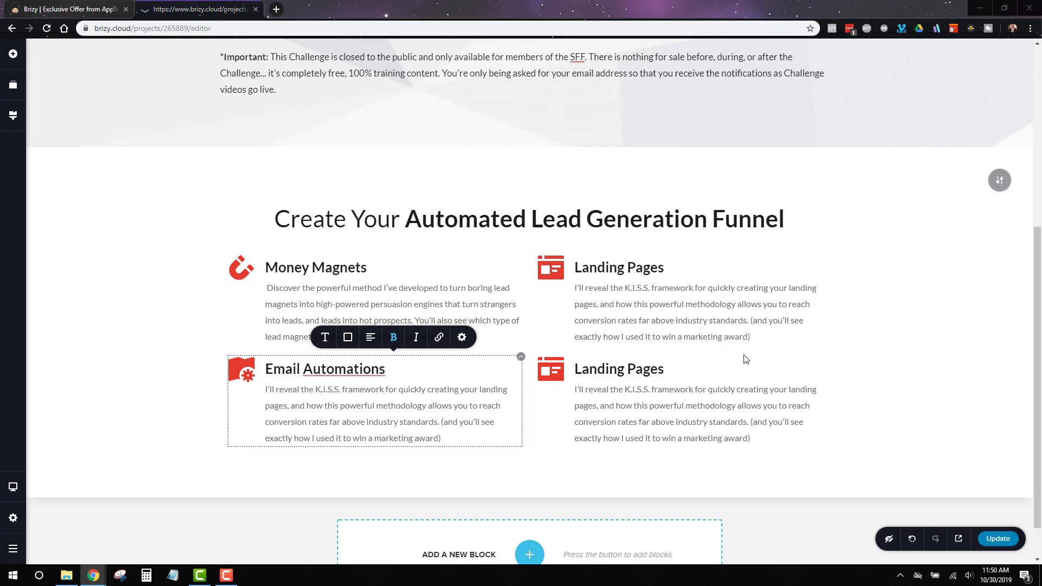
# Step: Select the entire description text under the "Email Automations" heading
pyautogui.doubleClick(356, 432)
pyautogui.hotkey('ctrl', 'a')
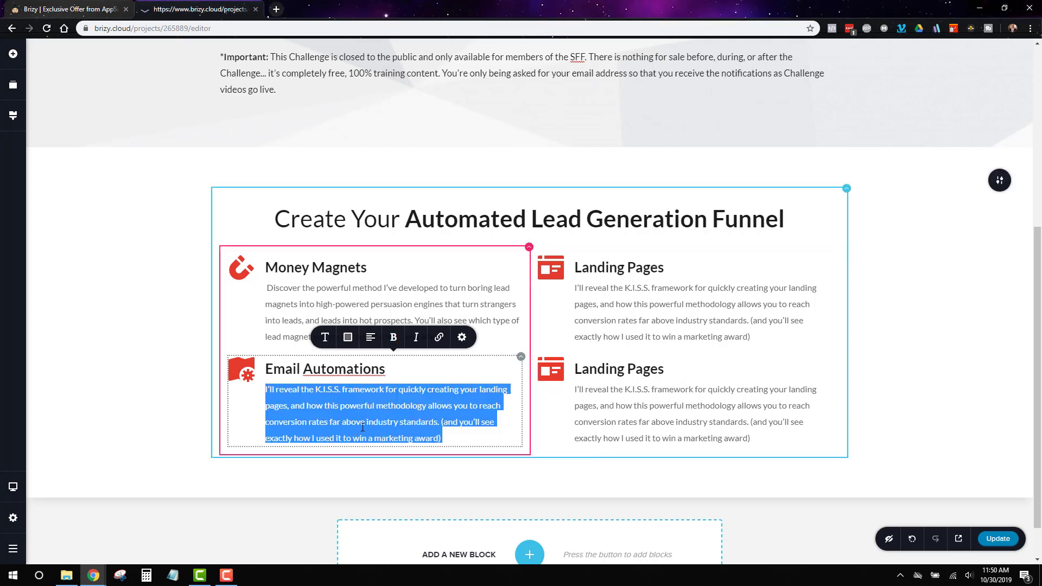
# Step: Paste the email sequence description under Email Automations, and change the lower Landing Pages heading to a bold "Evergreen Traffic Generation"
pyautogui.hotkey('ctrl', 'v')
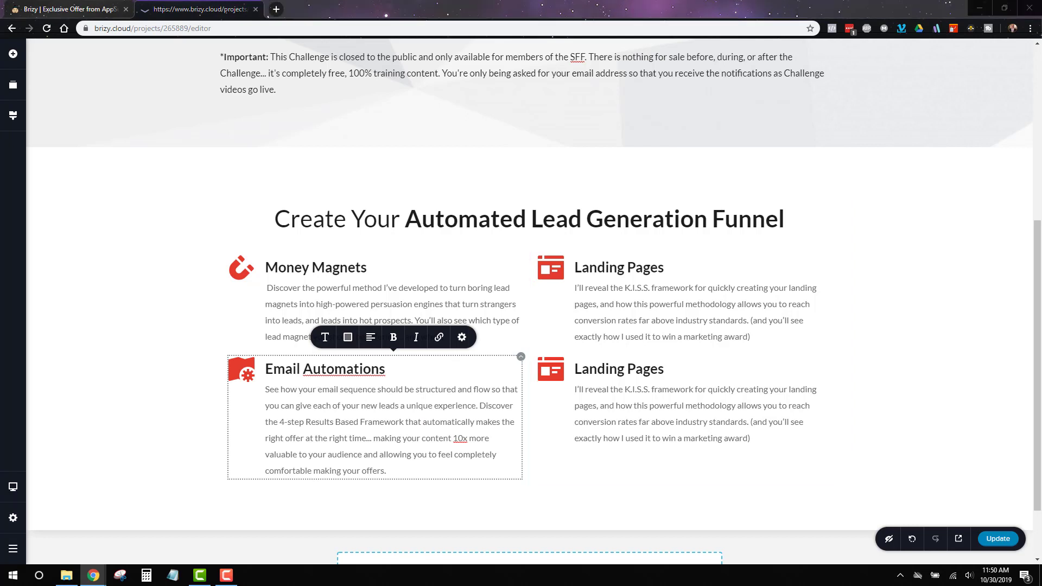
pyautogui.tripleClick(639, 368)
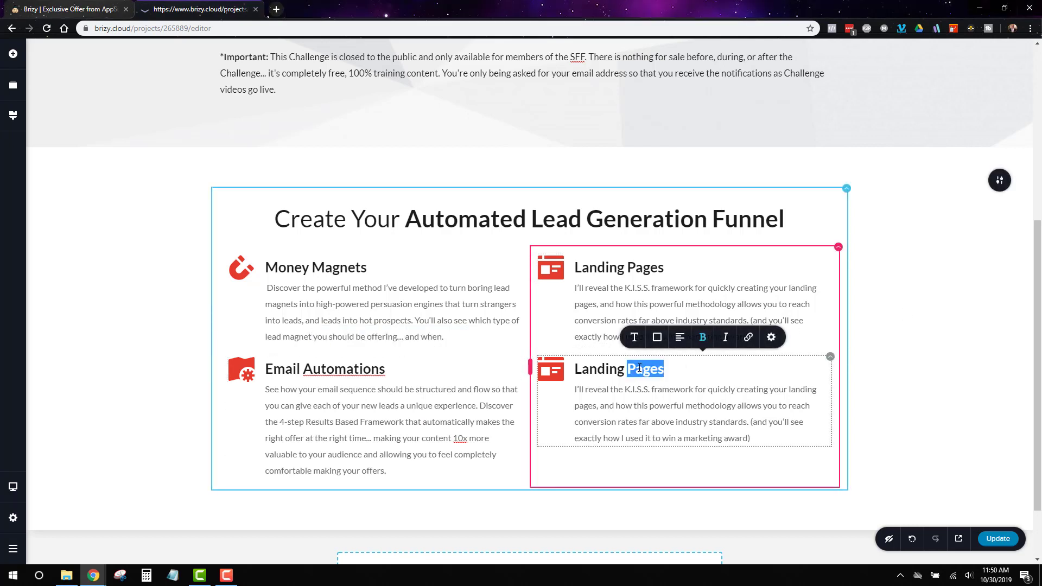
pyautogui.hotkey('ctrl', 'v')
pyautogui.tripleClick(707, 370)
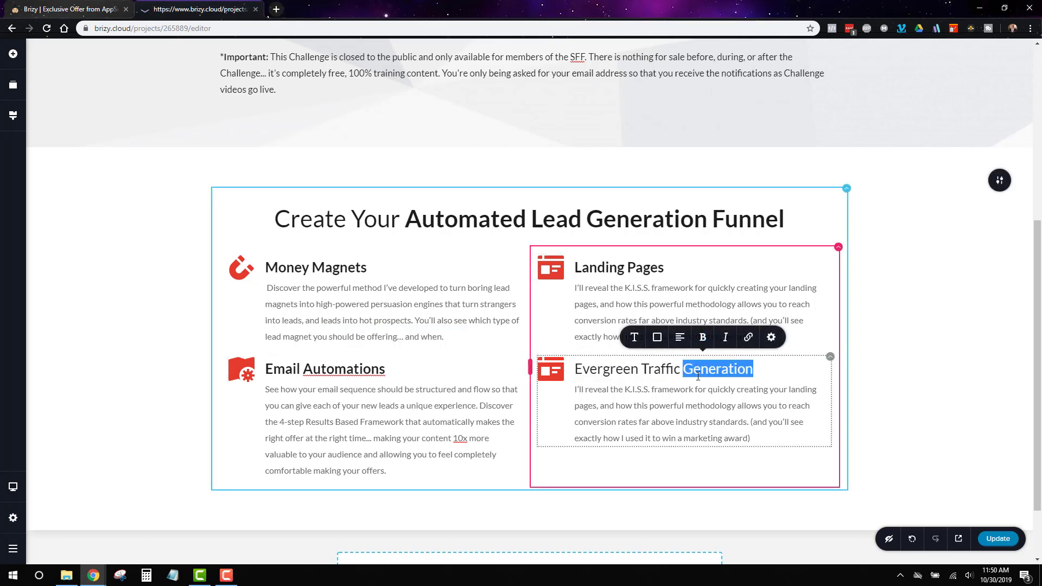
pyautogui.click(704, 338)
# Step: Replace the description under Evergreen Traffic Generation with the paragraph from the existing challenge page starting "Now that you've created a powerful lead generation system"
pyautogui.click(717, 421)
pyautogui.hotkey('alt', 'Tab')
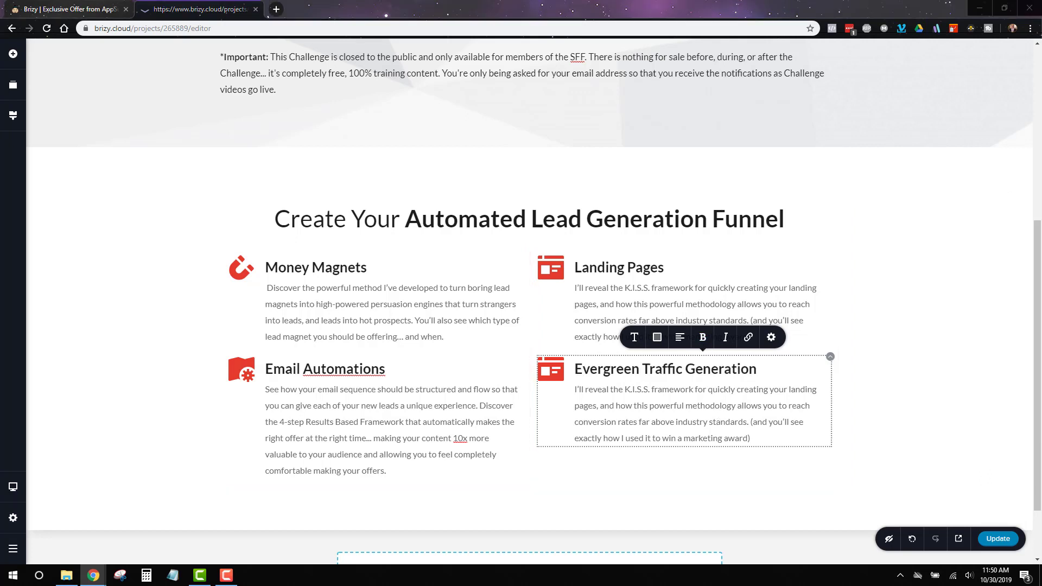
pyautogui.hotkey('alt', 'Tab')
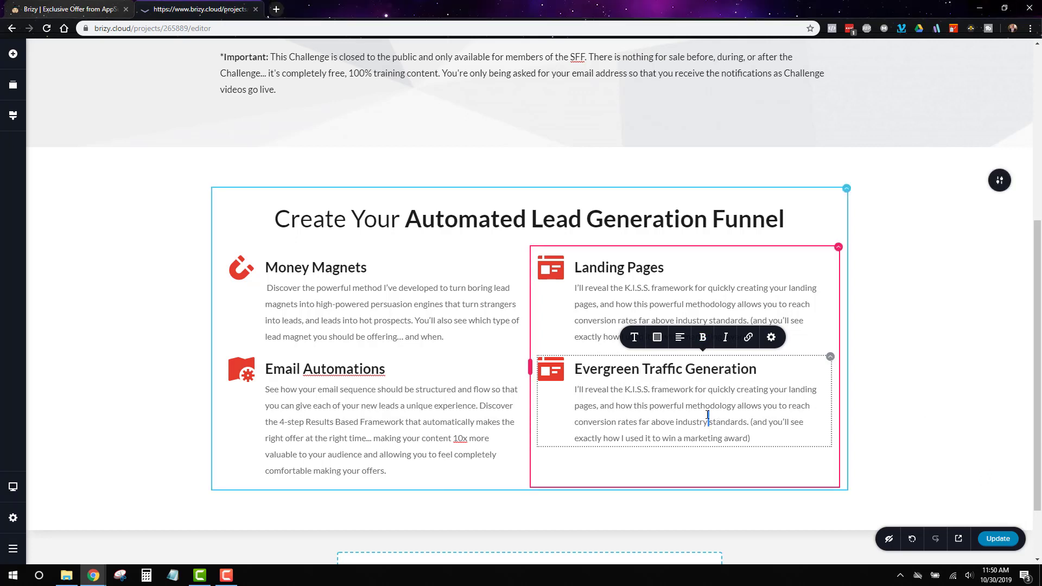
pyautogui.tripleClick(708, 415)
pyautogui.write('Now that you’ve created a powerful lead generation system, I’ll show you the exact strategies I’ve used to bring hundreds of customers into my funnels each and every day. Watch as I show you my Facebook ads targeting strategy, copy strategy, and launch strategy and how you can replicate what I do.')
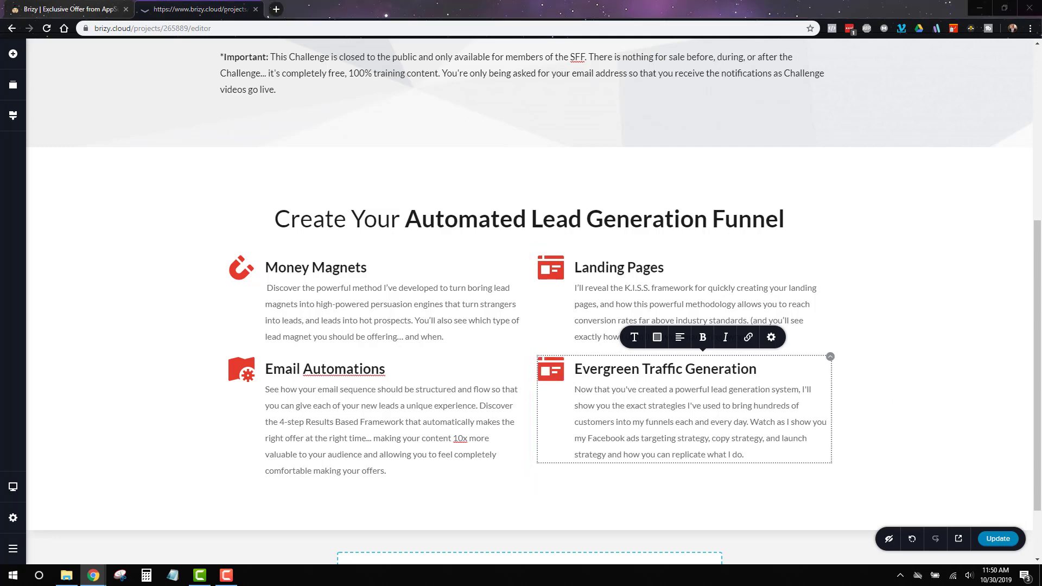
pyautogui.hotkey('alt', 'Tab')
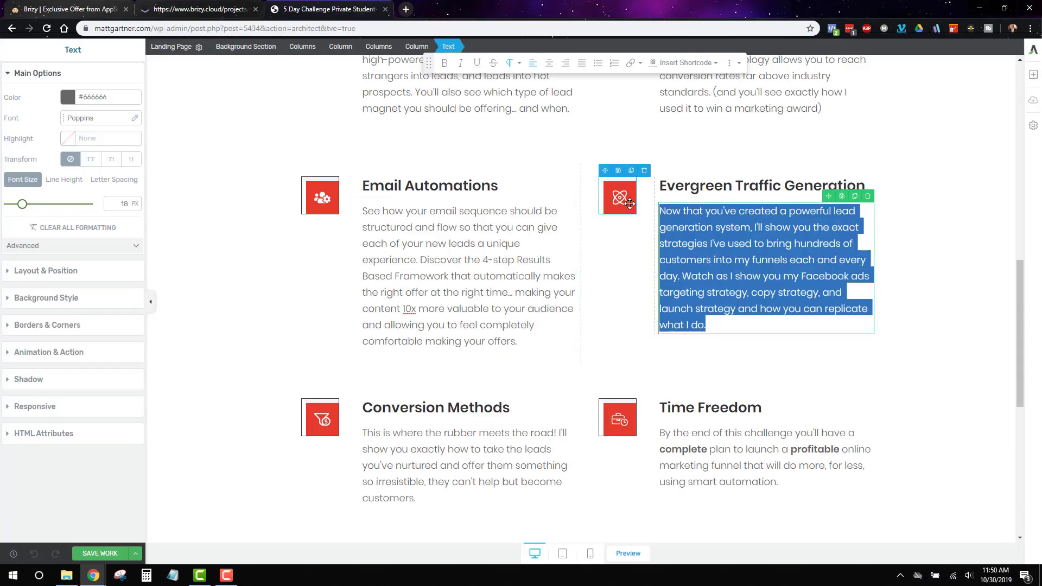
pyautogui.hotkey('ctrl', 'w')
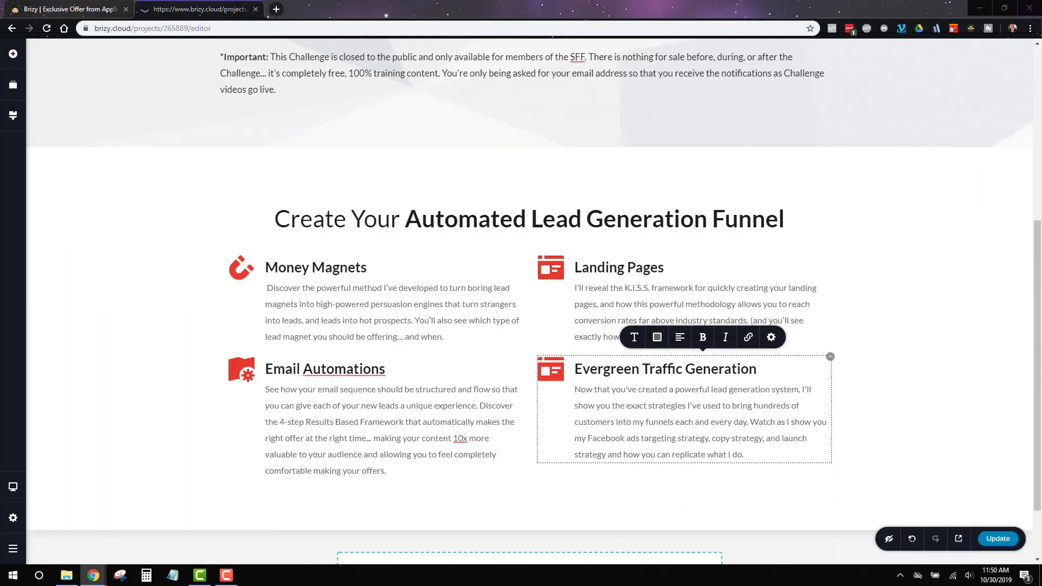
# Step: Open the icon library for the Evergreen Traffic Generation box's icon and search it for "atomic"
pyautogui.click(553, 369)
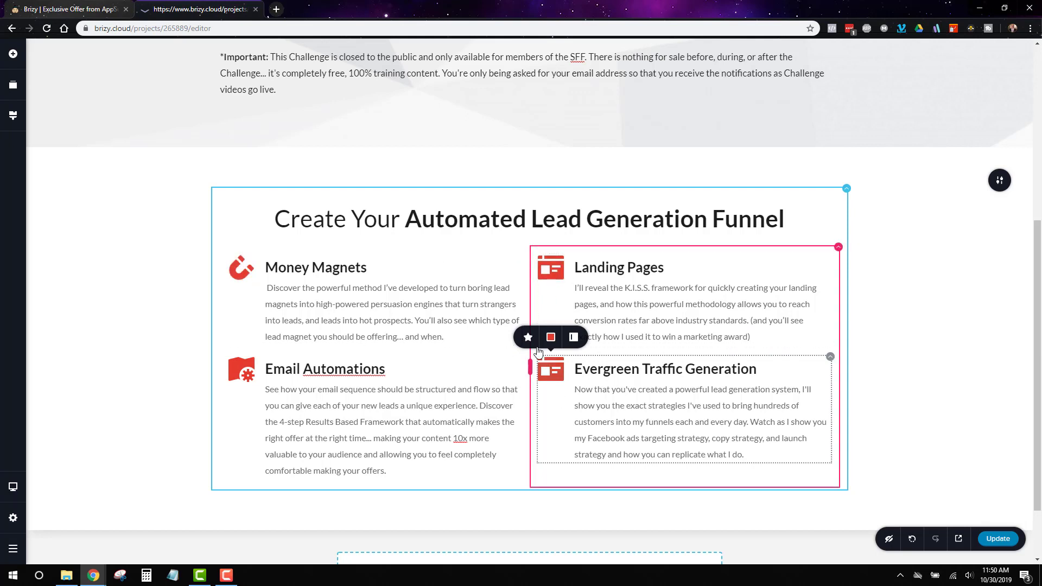
pyautogui.click(528, 337)
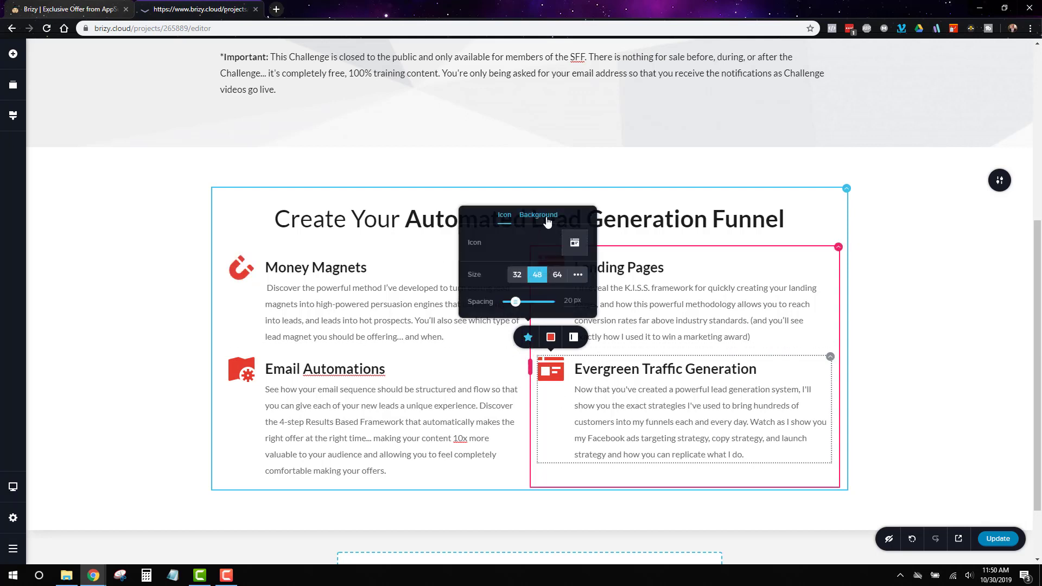
pyautogui.click(574, 245)
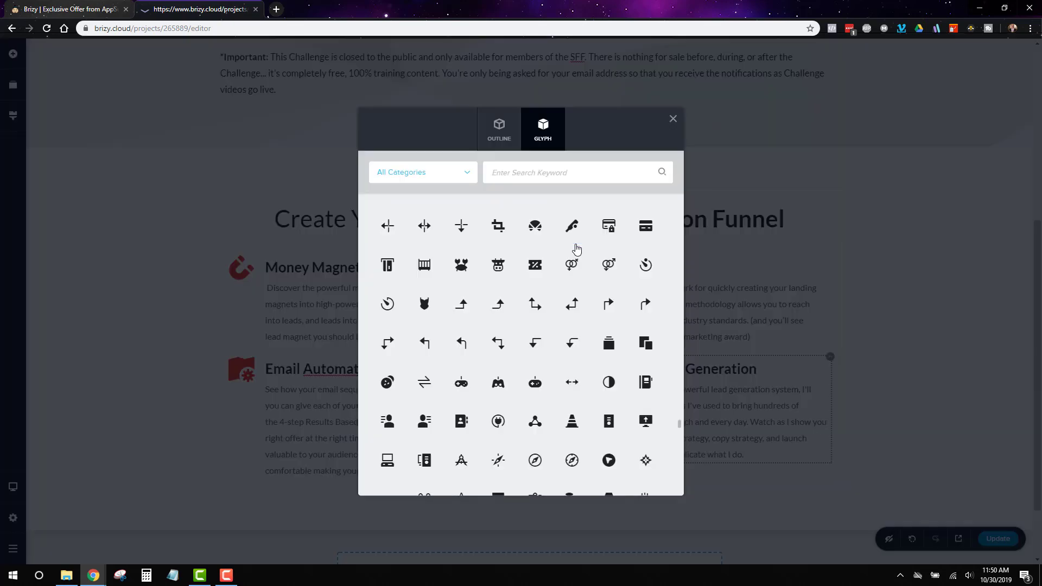
pyautogui.click(541, 178)
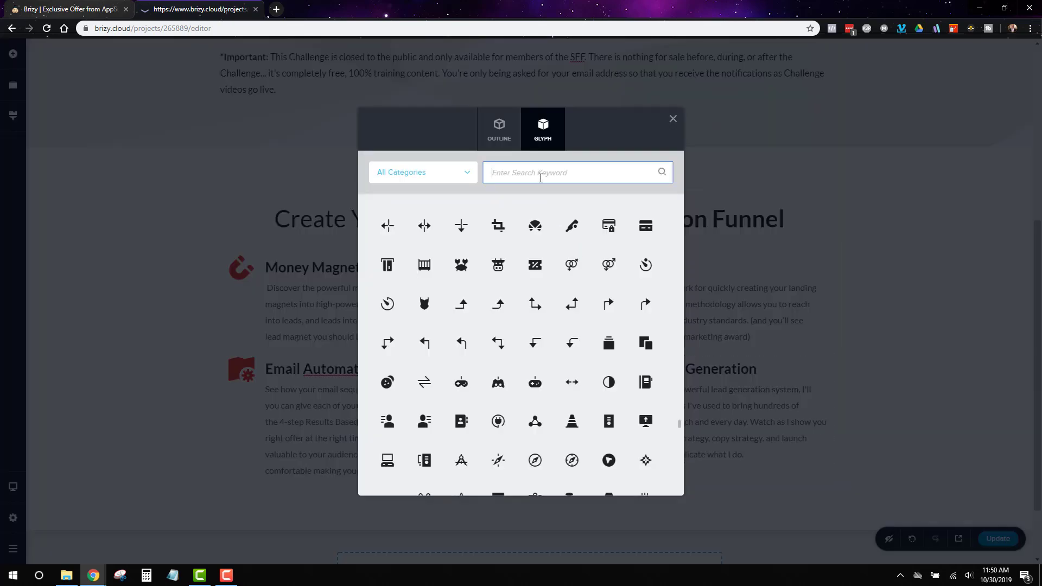
pyautogui.write('atomic')
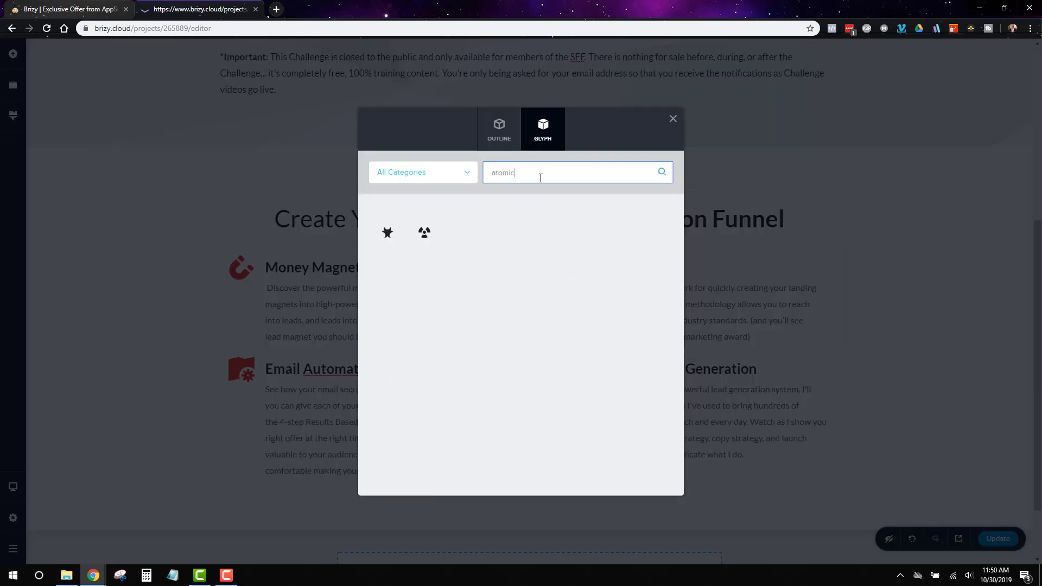
# Step: Clear the icon search, browse the full glyph collection and search for "traffic"
pyautogui.press('BackSpace')
pyautogui.press('BackSpace')
pyautogui.press('BackSpace')
pyautogui.press('BackSpace')
pyautogui.press('BackSpace')
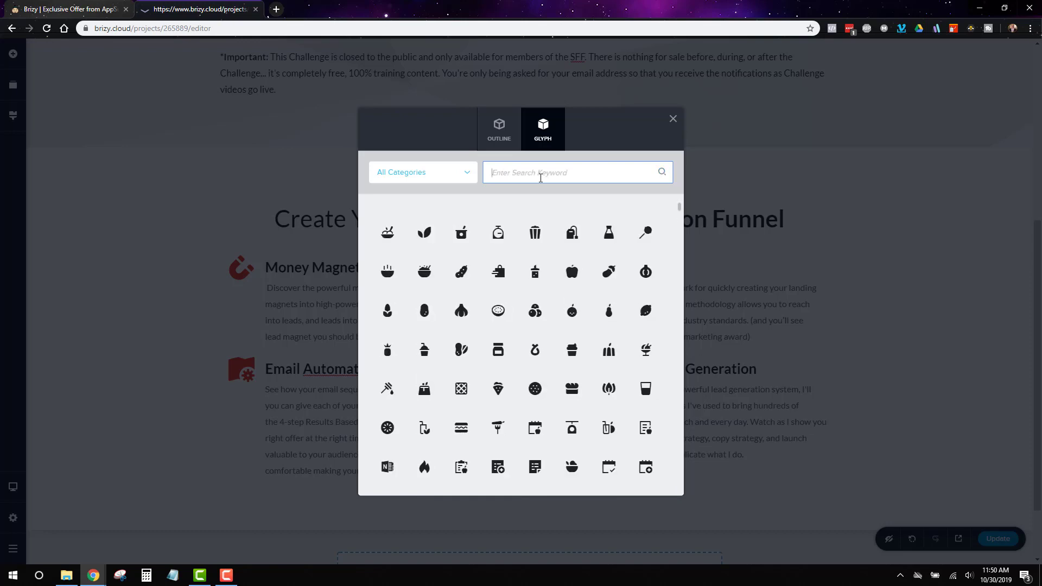
pyautogui.scroll(-3, 581, 356)
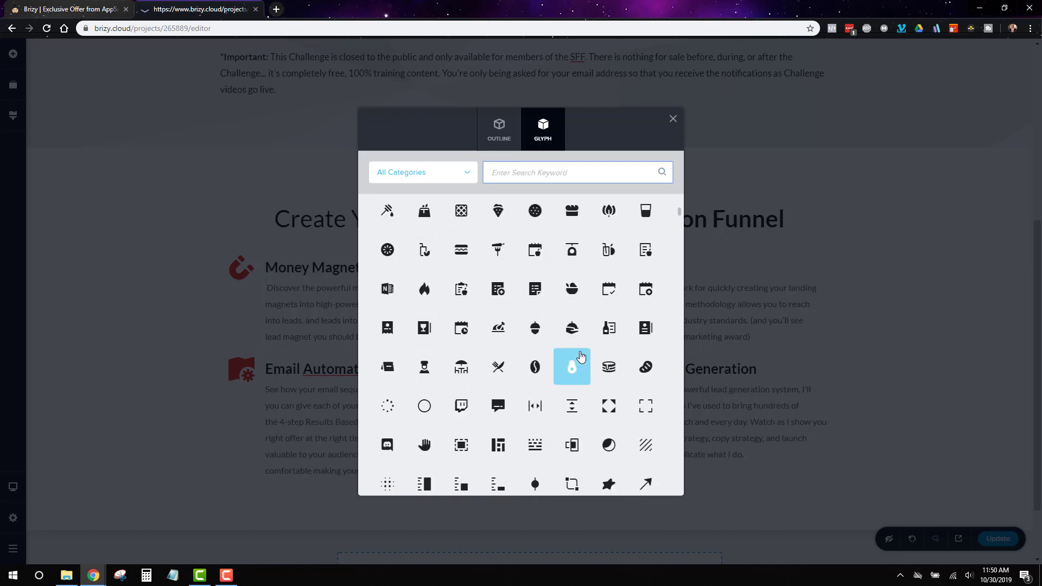
pyautogui.scroll(-2, 578, 355)
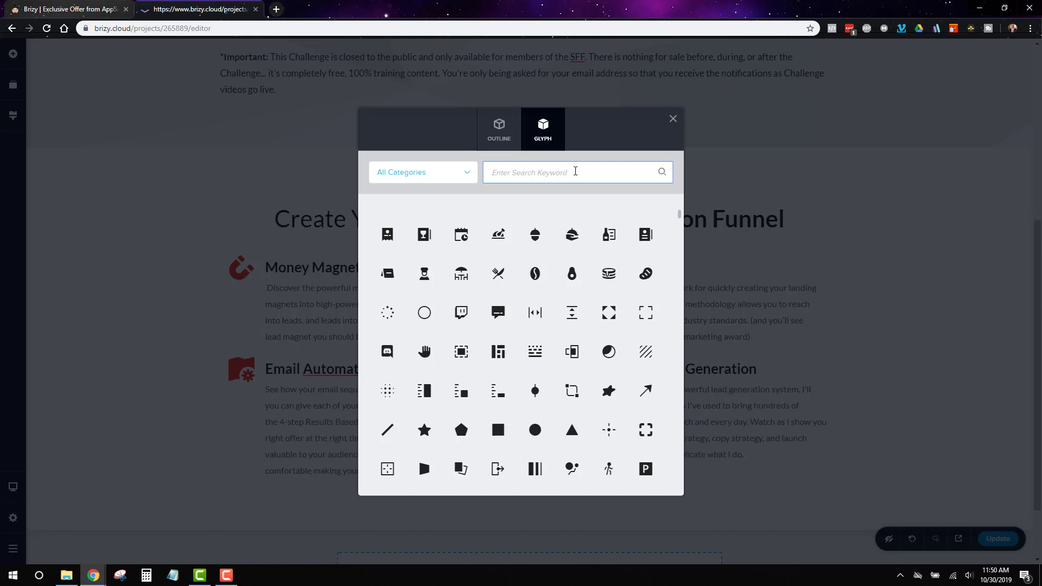
pyautogui.write('traffic')
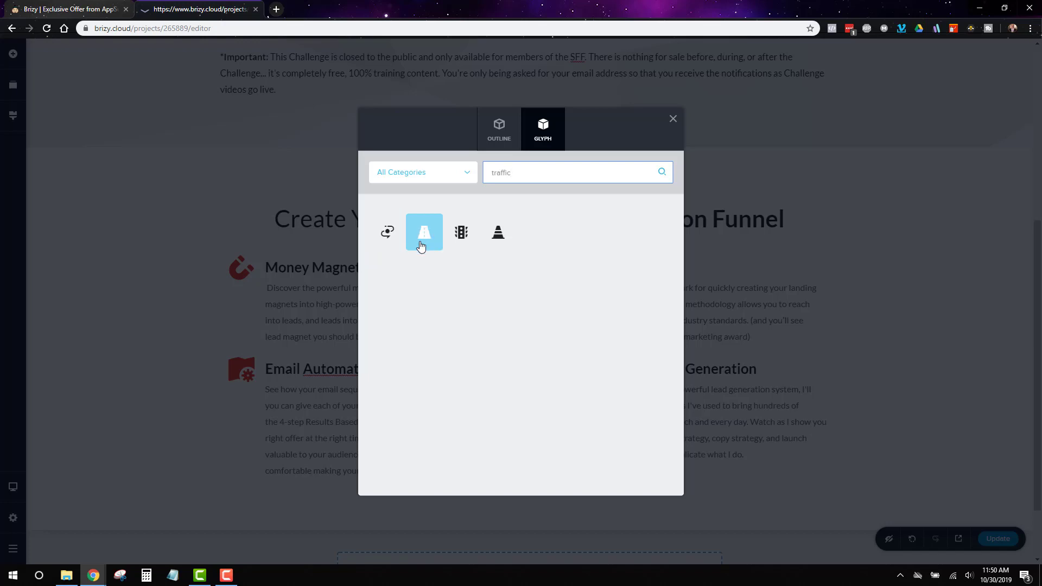
# Step: Replace the icon search keyword with "generat"
pyautogui.press('BackSpace')
pyautogui.press('BackSpace')
pyautogui.press('BackSpace')
pyautogui.press('BackSpace')
pyautogui.press('BackSpace')
pyautogui.press('BackSpace')
pyautogui.press('BackSpace')
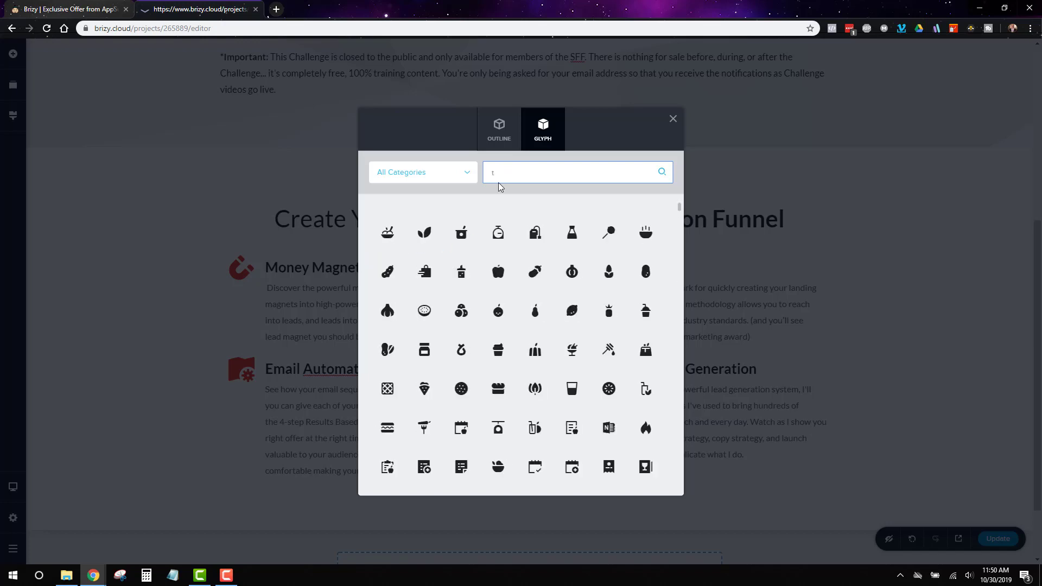
pyautogui.write('gener')
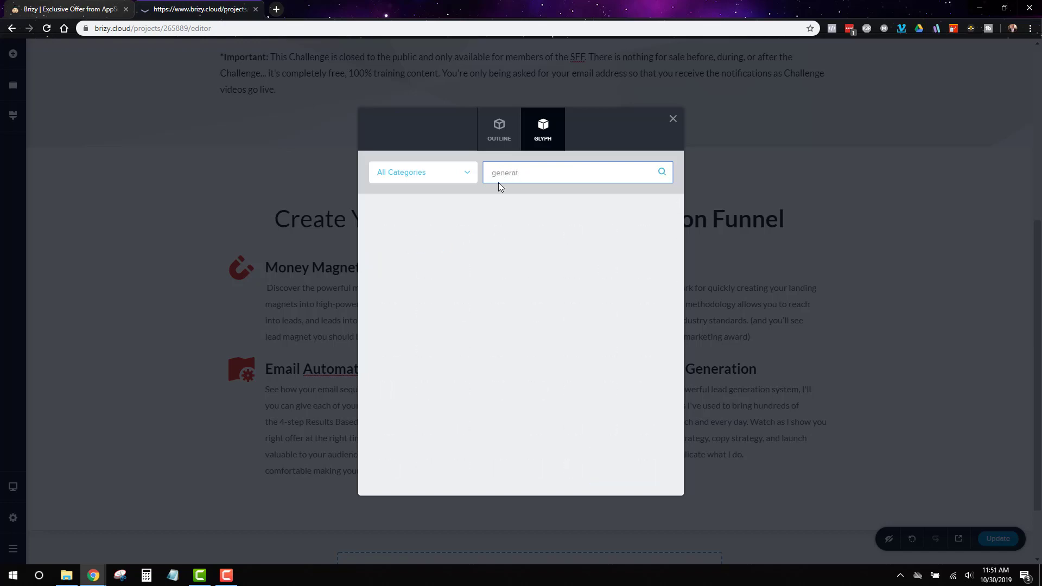
pyautogui.write('at')
# Step: Search the icons for "energy" and set the circled plug glyph as the Evergreen Traffic Generation icon
pyautogui.press('BackSpace')
pyautogui.press('BackSpace')
pyautogui.press('BackSpace')
pyautogui.press('BackSpace')
pyautogui.press('BackSpace')
pyautogui.press('BackSpace')
pyautogui.press('BackSpace')
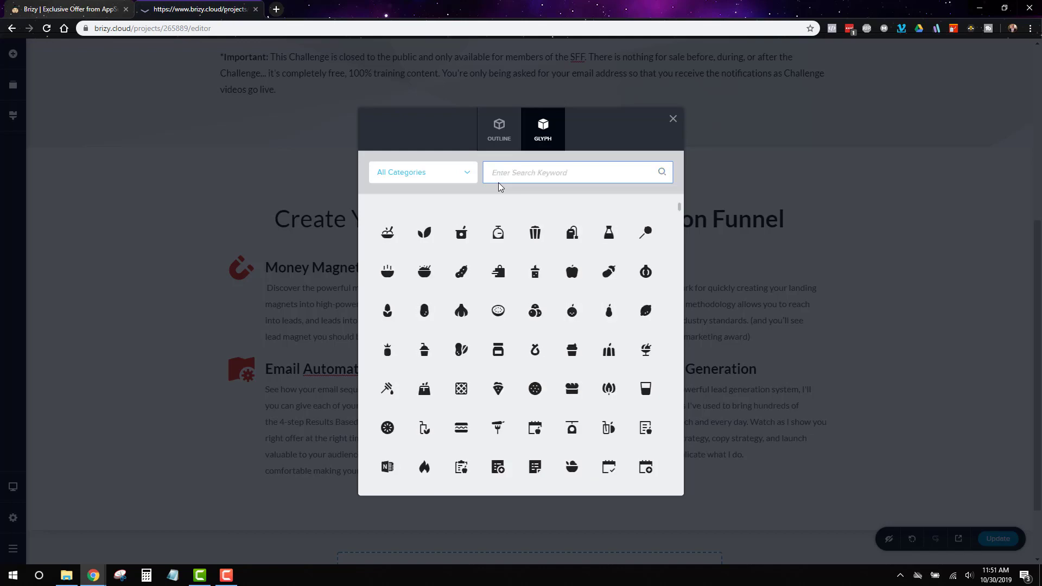
pyautogui.write('energy')
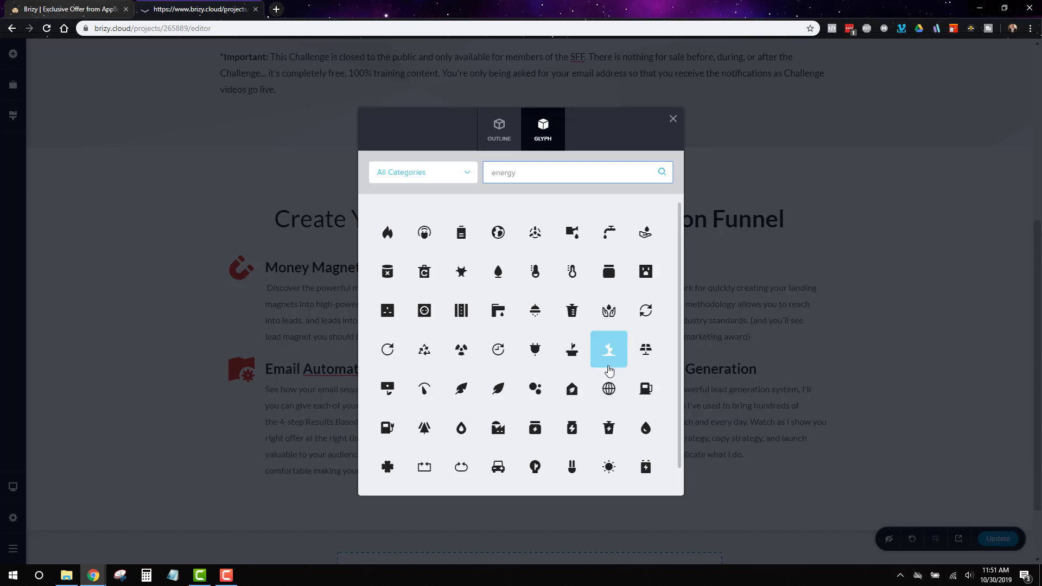
pyautogui.scroll(-1, 609, 370)
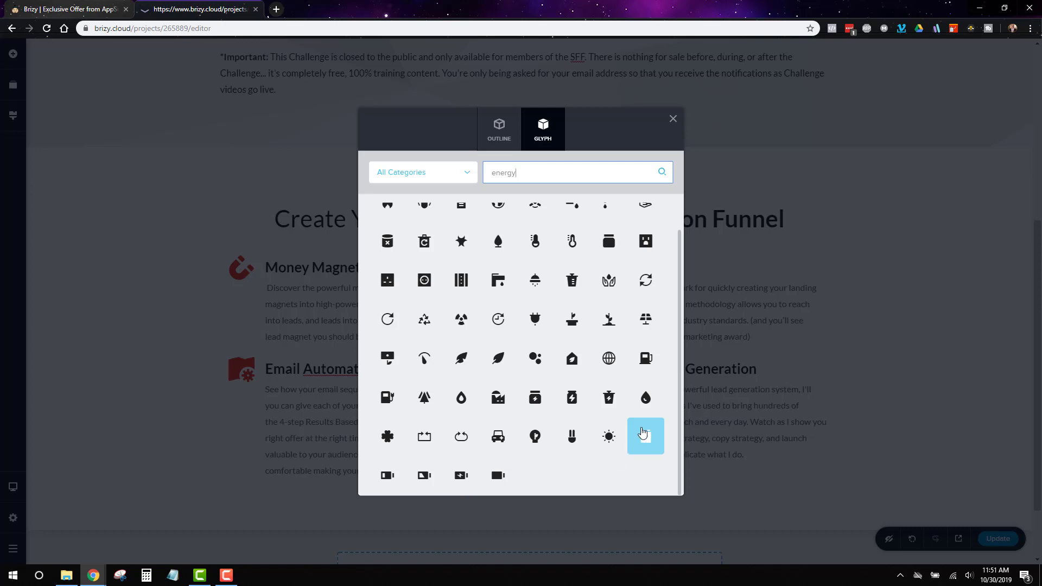
pyautogui.scroll(1, 641, 435)
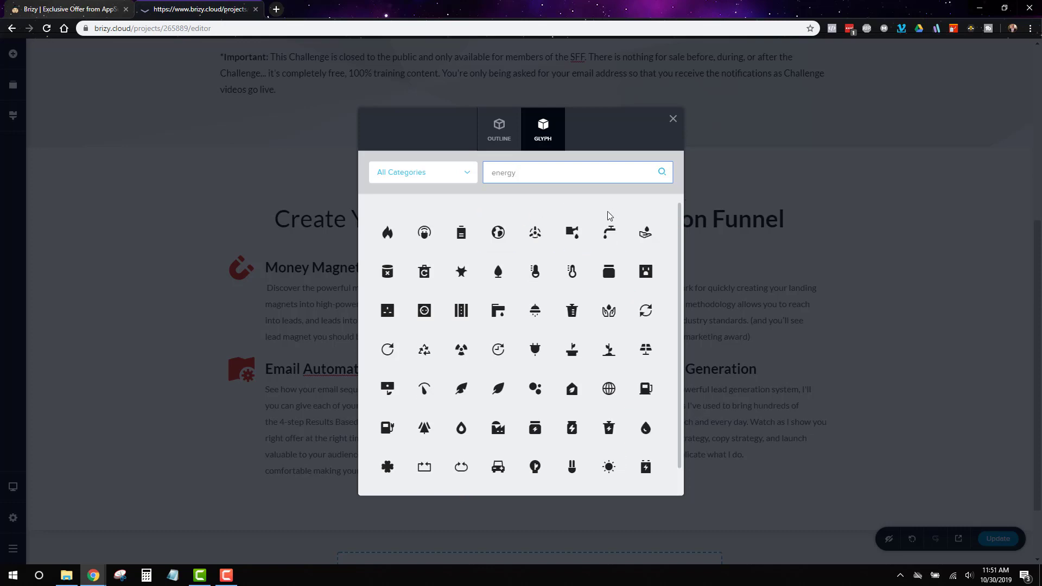
pyautogui.click(436, 245)
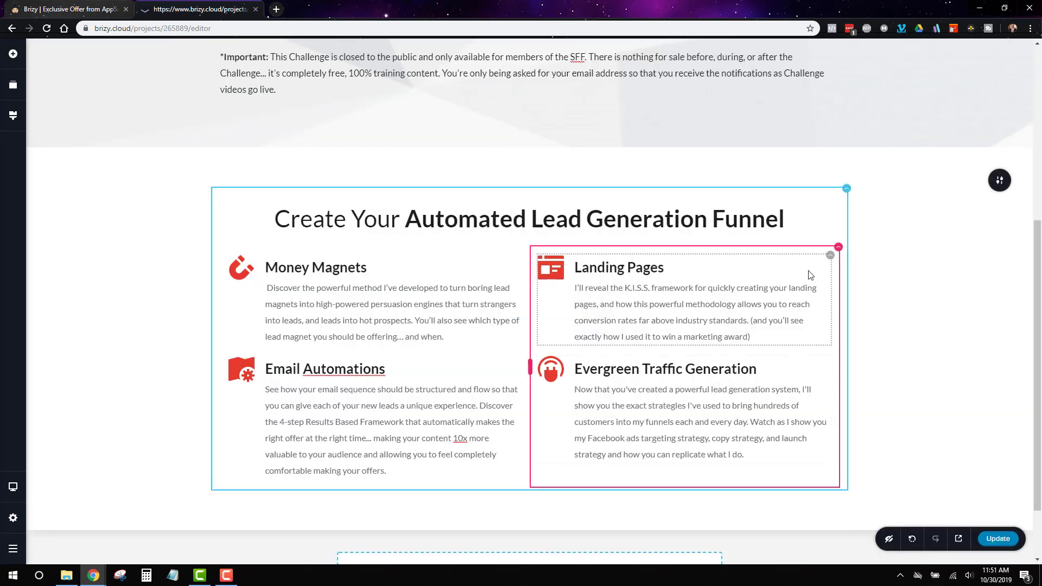
# Step: Copy the Email Automations icon box and paste the copy directly beneath it in the same column
pyautogui.rightClick(521, 358)
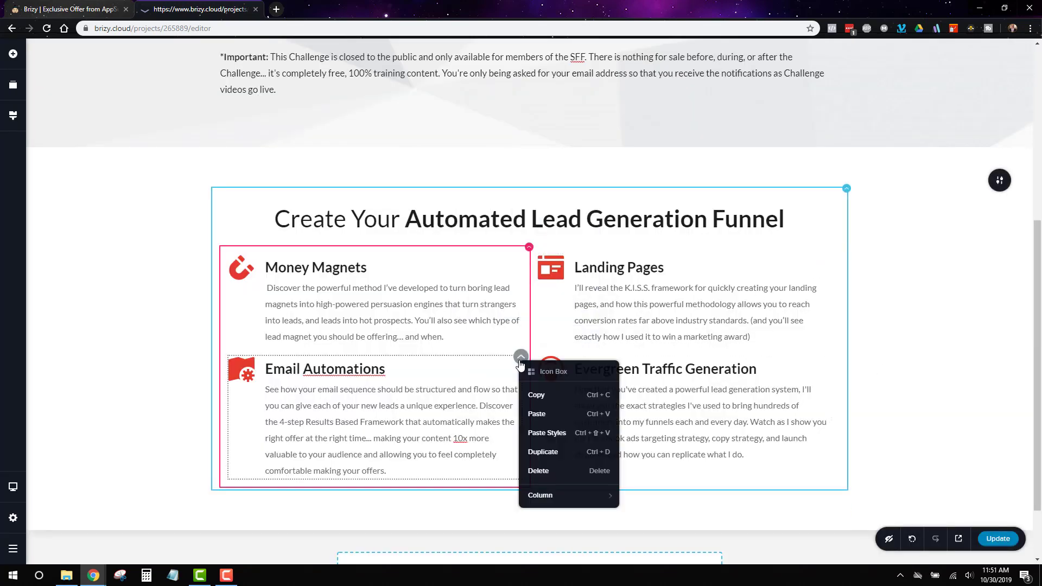
pyautogui.click(532, 392)
pyautogui.click(423, 477)
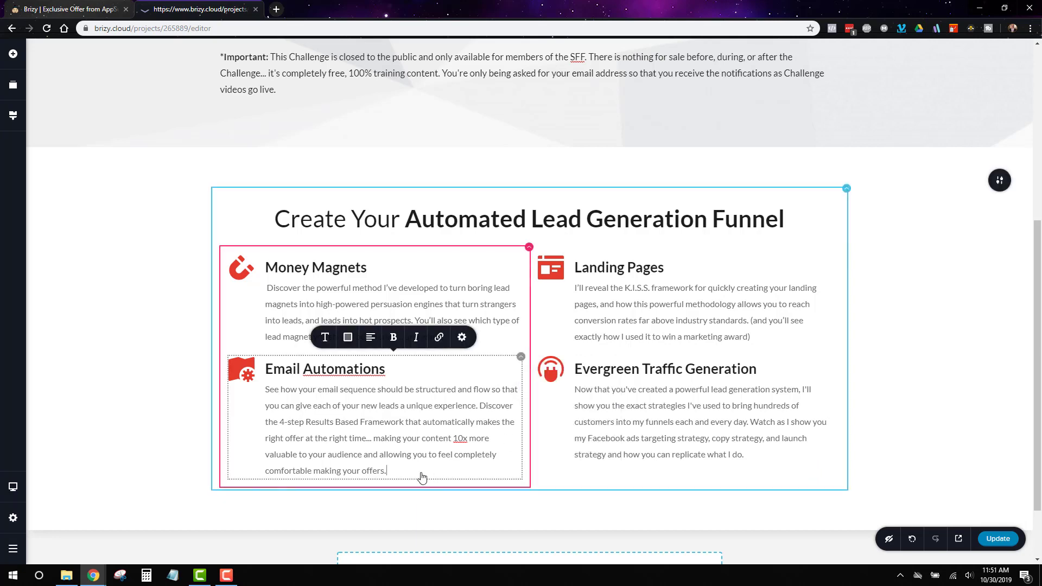
pyautogui.rightClick(421, 477)
pyautogui.click(453, 474)
# Step: Copy the Evergreen Traffic Generation icon box and paste the copy directly beneath it in the same column
pyautogui.scroll(-2, 501, 500)
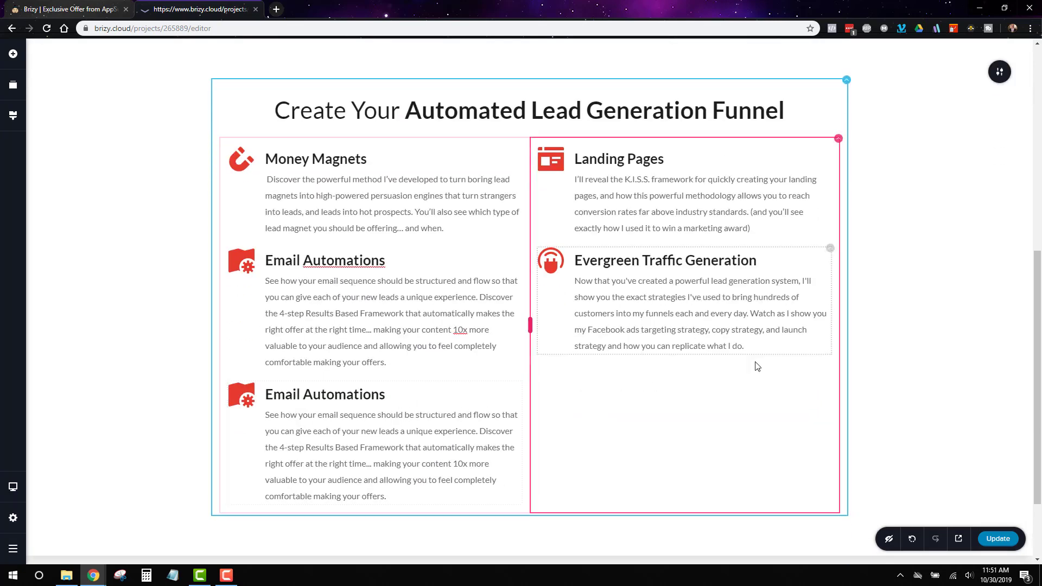
pyautogui.rightClick(831, 248)
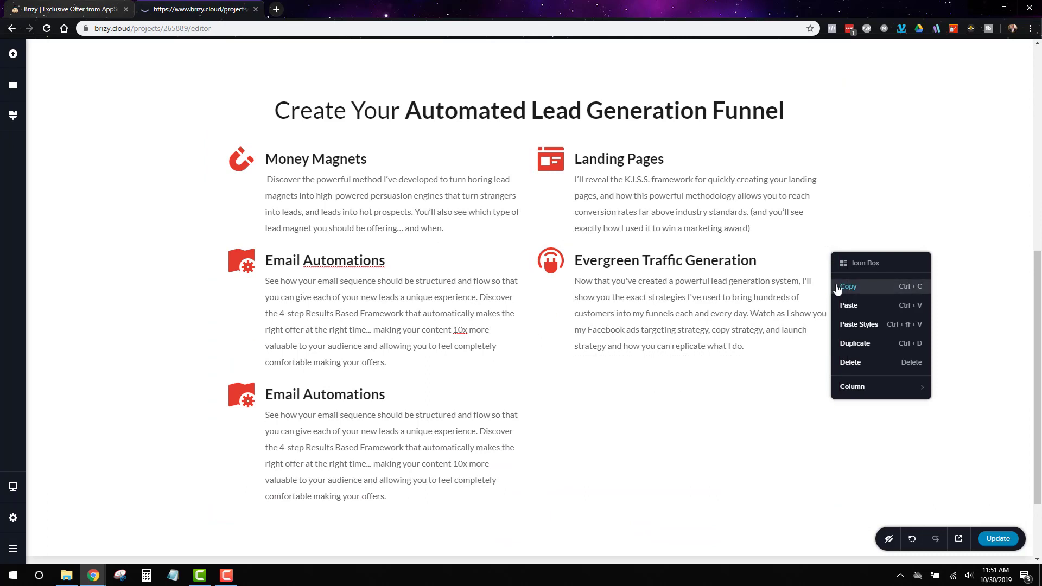
pyautogui.click(714, 370)
pyautogui.rightClick(714, 371)
pyautogui.click(715, 357)
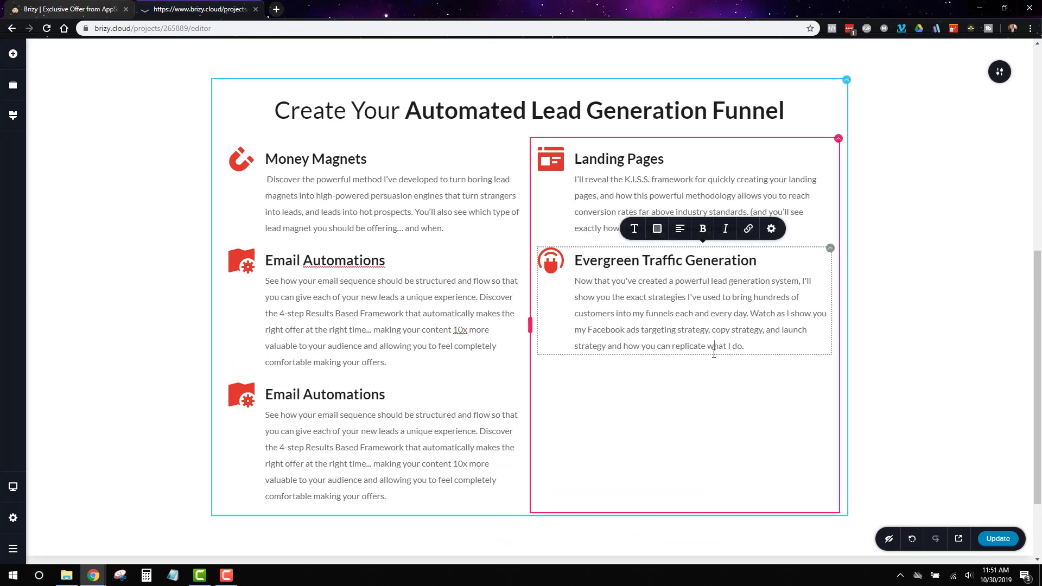
pyautogui.rightClick(715, 356)
pyautogui.click(742, 407)
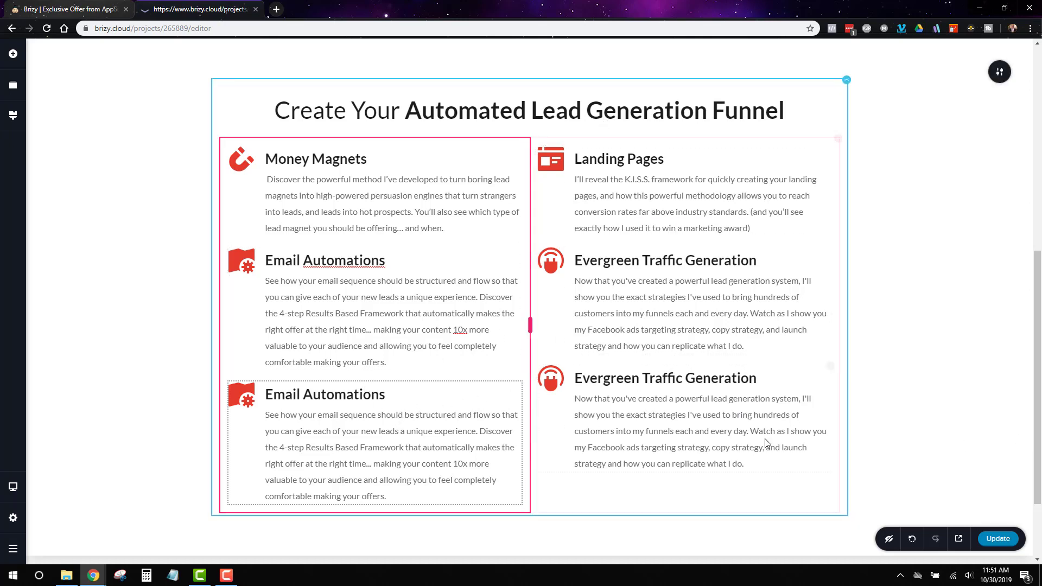
# Step: Add a new row of two empty columns below the icon boxes using the Column element
pyautogui.scroll(-2, 635, 413)
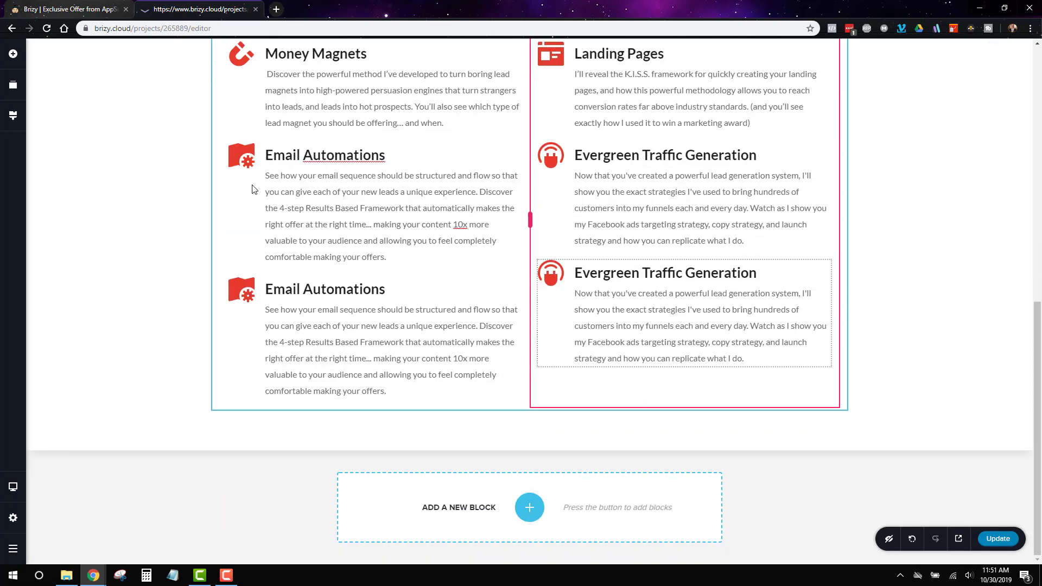
pyautogui.click(18, 60)
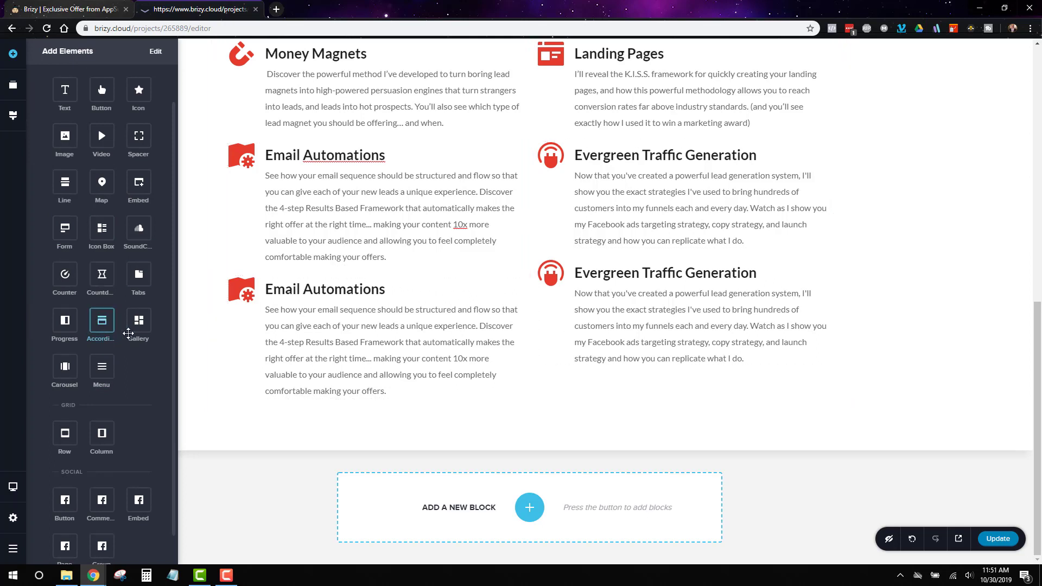
pyautogui.moveTo(100, 440)
pyautogui.mouseDown()
pyautogui.moveTo(582, 396)
pyautogui.moveTo(526, 419)
pyautogui.moveTo(530, 427)
pyautogui.mouseUp()
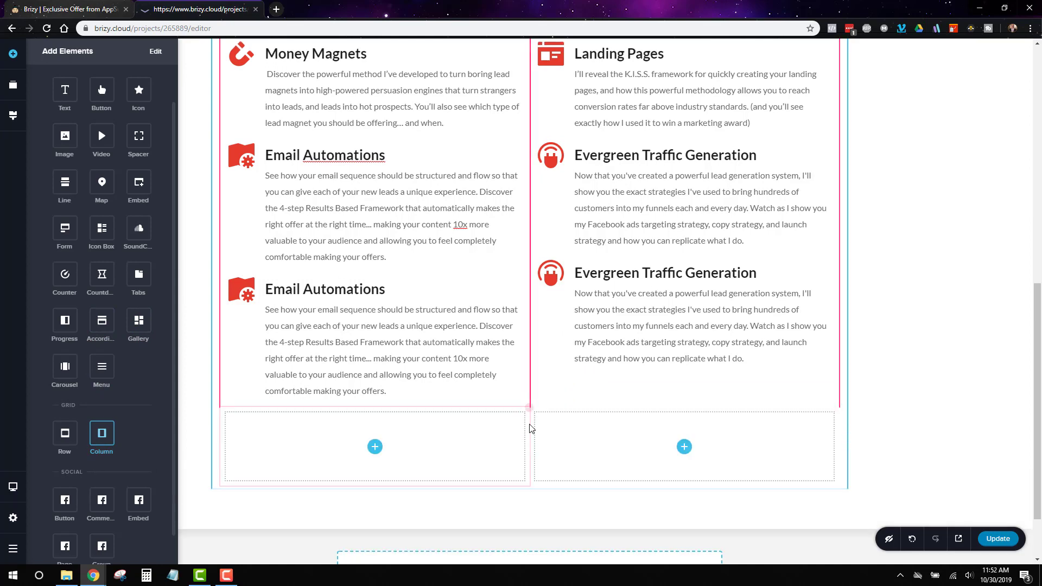
pyautogui.scroll(2, 695, 422)
# Step: Move the upper Email Automations icon box into the first empty column of the new row
pyautogui.scroll(-3, 685, 381)
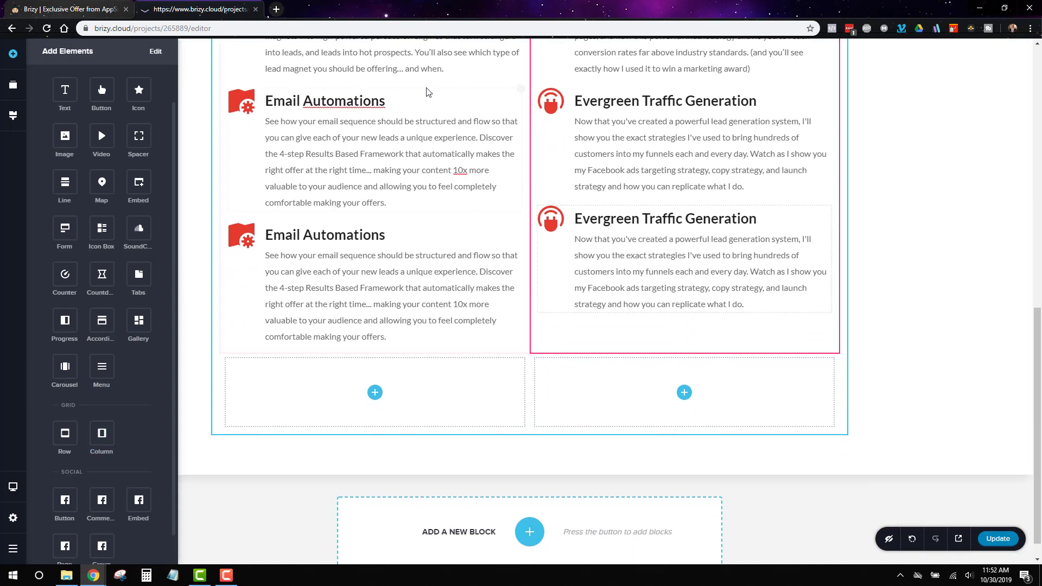
pyautogui.moveTo(456, 102)
pyautogui.mouseDown()
pyautogui.moveTo(454, 186)
pyautogui.moveTo(402, 406)
pyautogui.moveTo(379, 399)
pyautogui.mouseUp()
pyautogui.scroll(3, 751, 249)
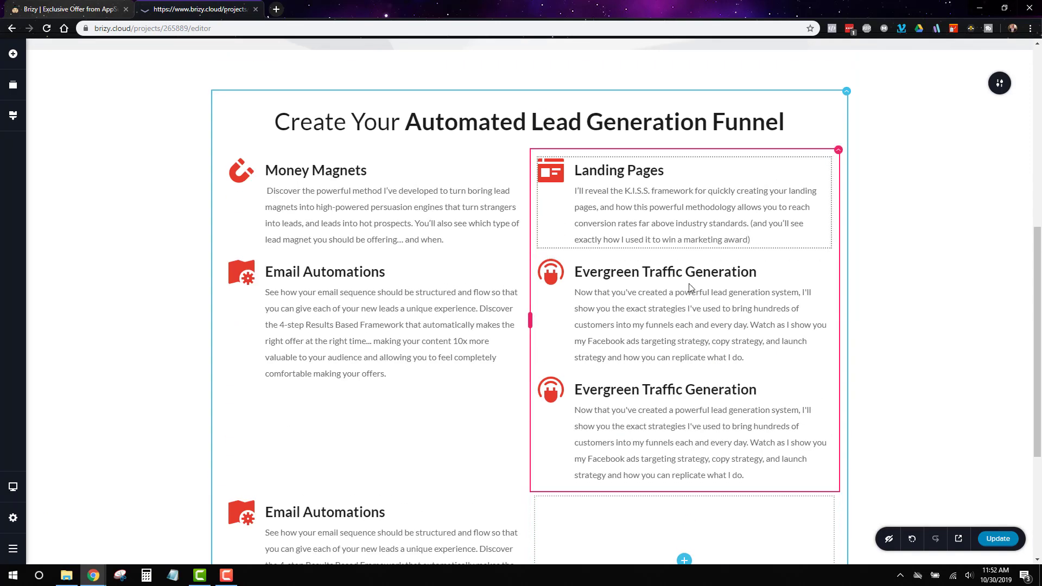
# Step: Move the upper Evergreen Traffic Generation icon box into the empty second column of the new row
pyautogui.moveTo(696, 283); pyautogui.dragTo(695, 534)
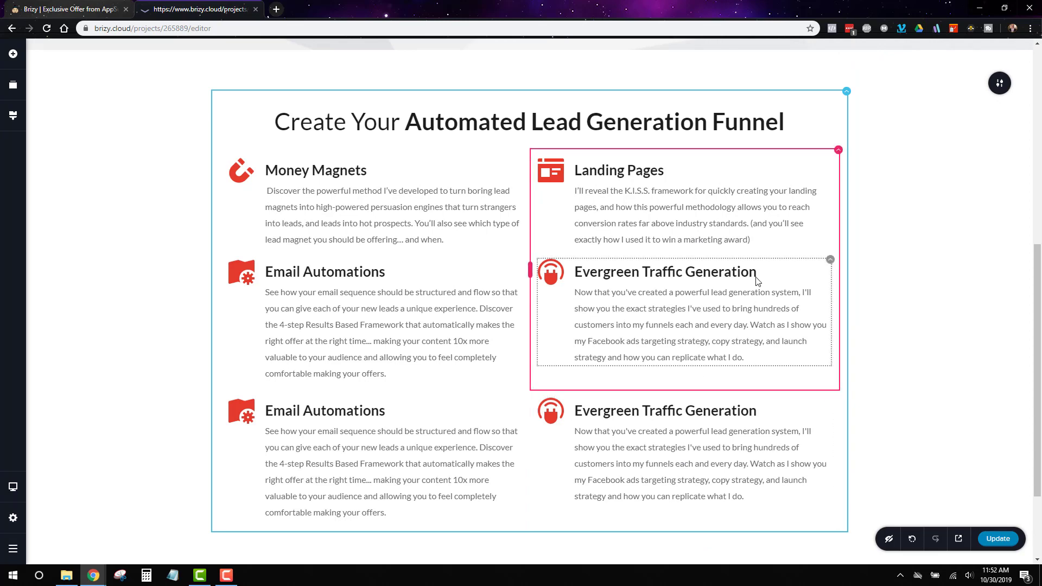
# Step: Add another two-column row at the section's end and move the upper Email Automations and Evergreen Traffic Generation icon boxes into its columns
pyautogui.scroll(-2, 741, 280)
pyautogui.click(13, 54)
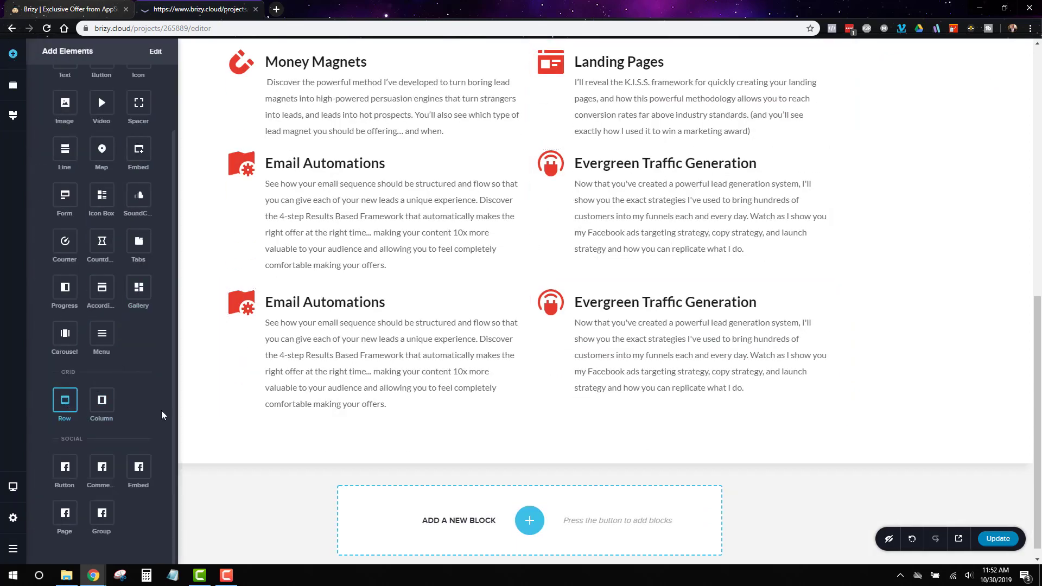
pyautogui.moveTo(161, 416); pyautogui.dragTo(493, 412)
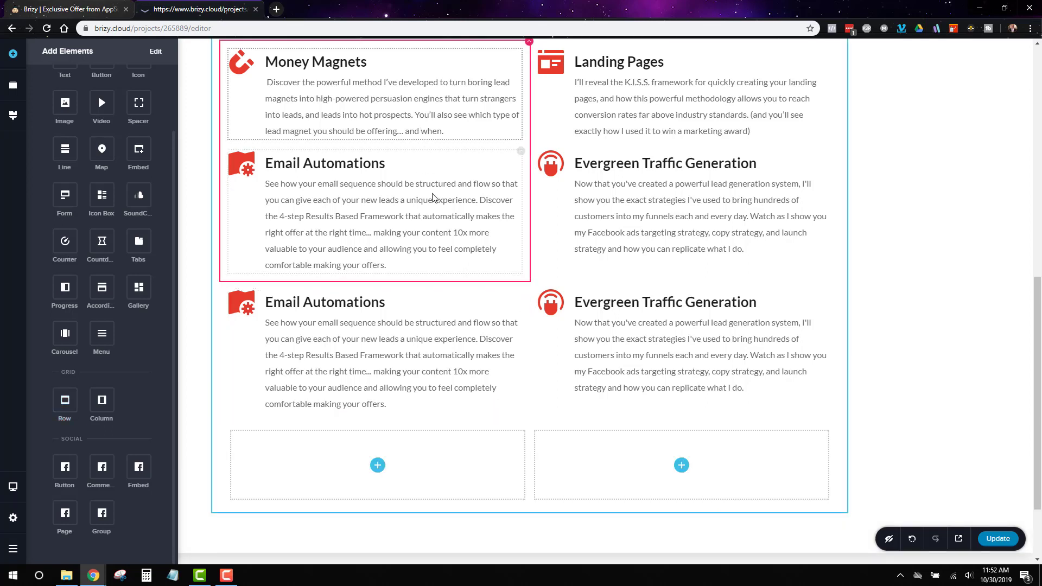
pyautogui.moveTo(495, 164); pyautogui.dragTo(411, 496)
pyautogui.moveTo(804, 171); pyautogui.dragTo(733, 472)
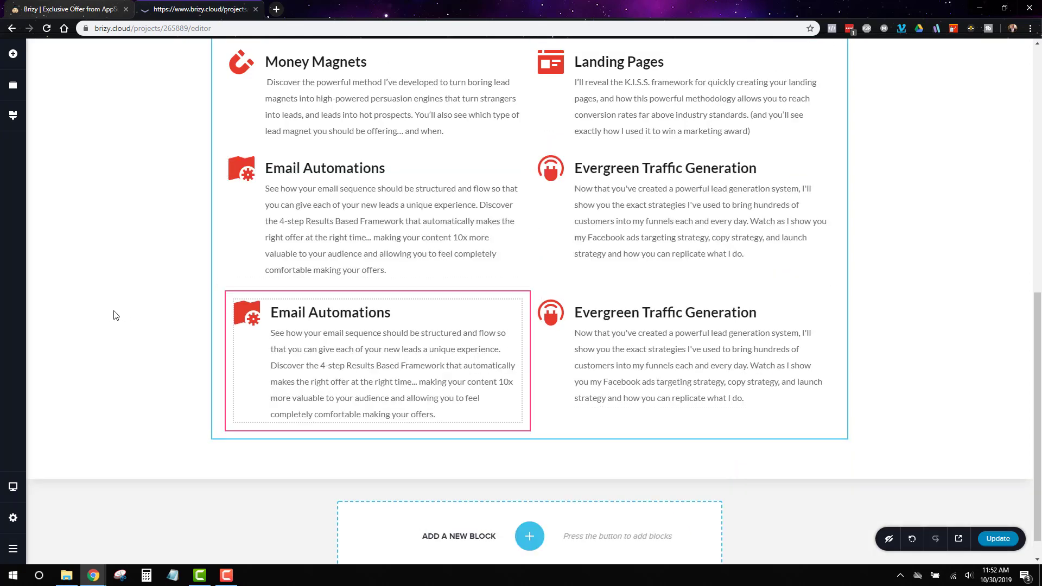
# Step: Replace the heading of the lowest Email Automations icon box with "Conversion Methods" and make it bold
pyautogui.scroll(3, 127, 300)
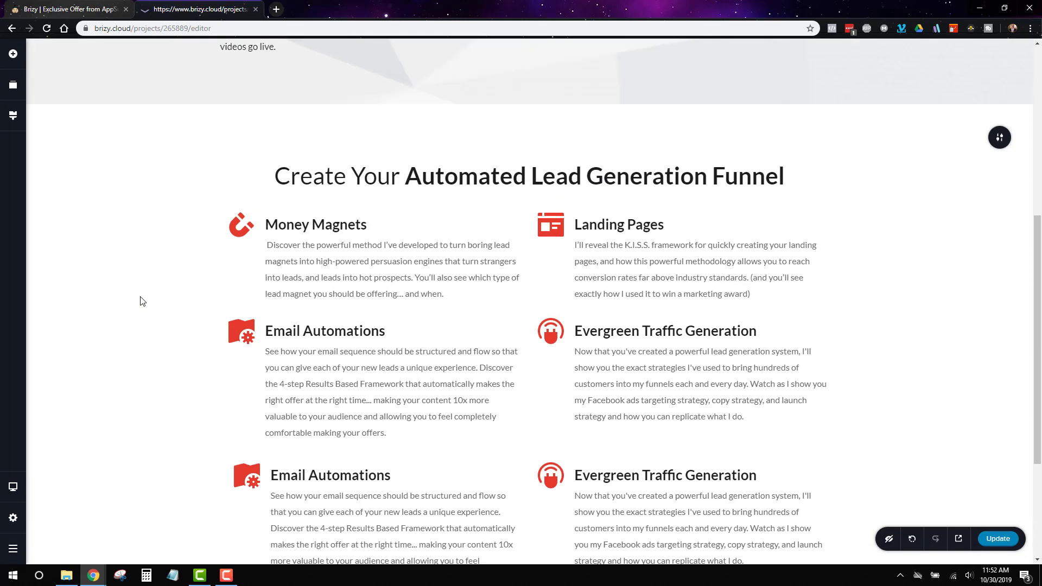
pyautogui.scroll(-3, 140, 301)
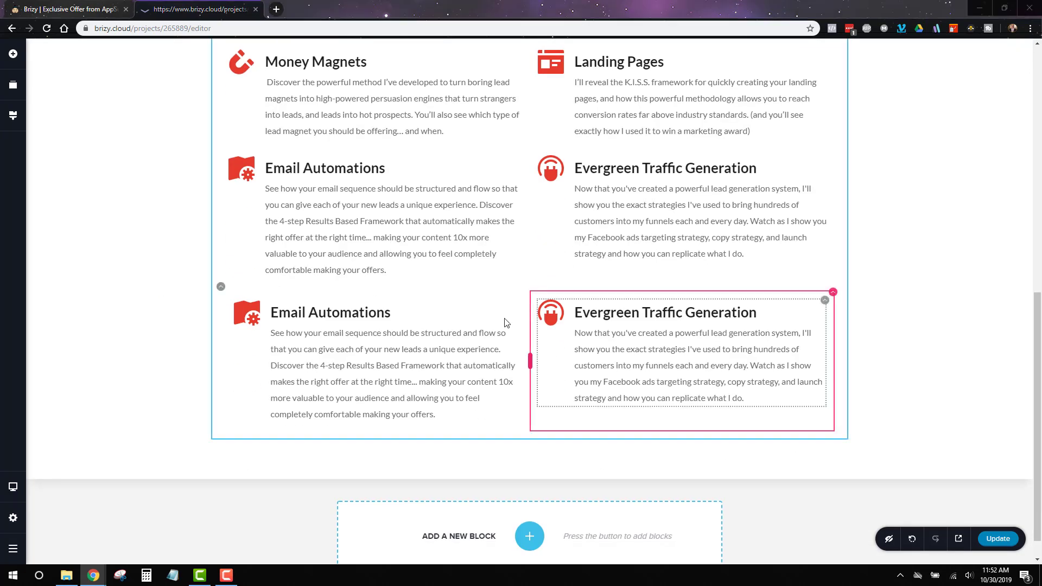
pyautogui.doubleClick(371, 319)
pyautogui.hotkey('ctrl', 'a')
pyautogui.write('Conversion Methods')
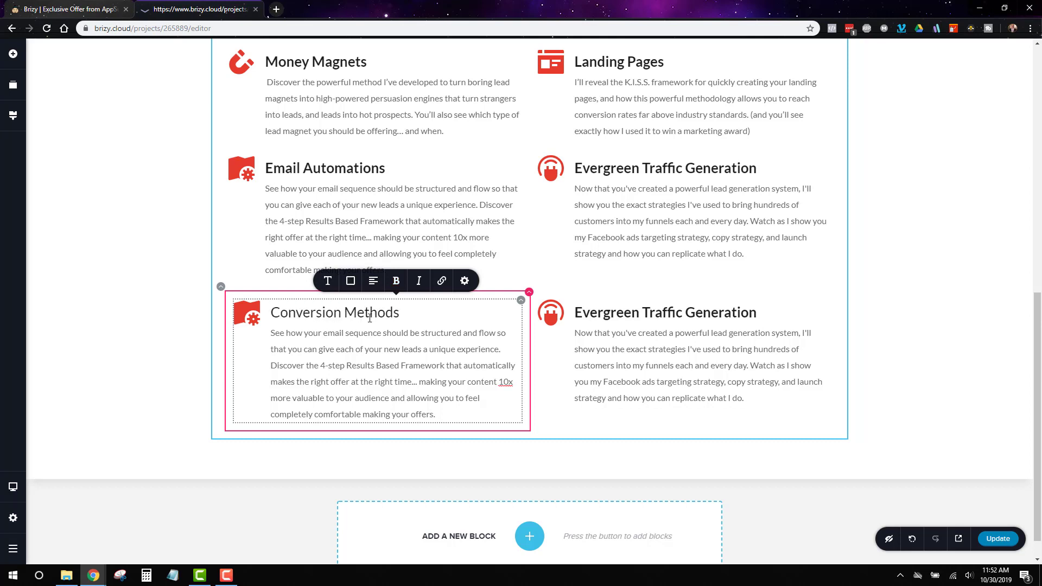
pyautogui.doubleClick(370, 319)
pyautogui.hotkey('ctrl', 'a')
pyautogui.click(397, 280)
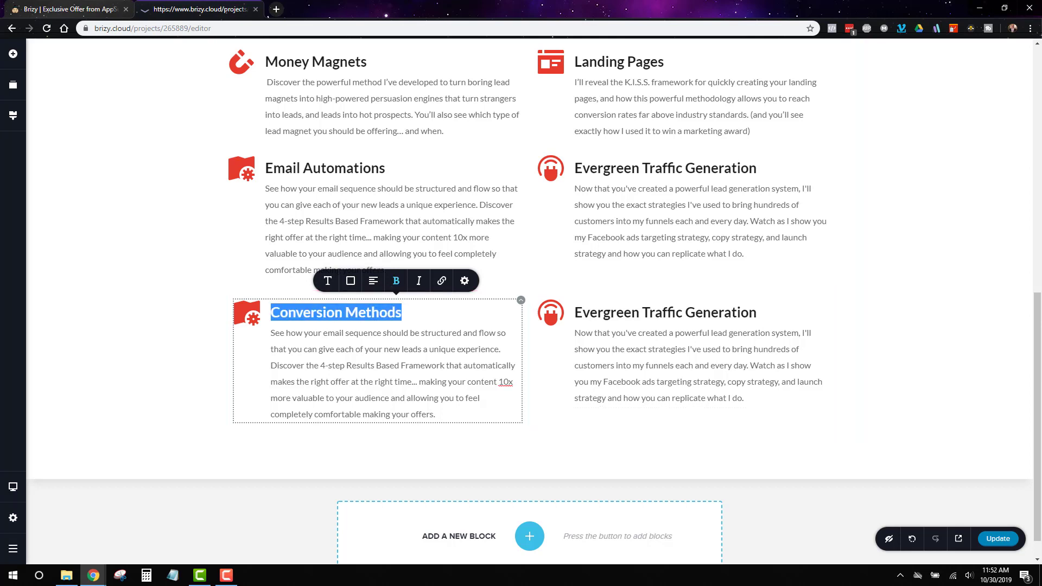
# Step: Replace the Conversion Methods description with the challenge page paragraph starting "This is where the rubber meets the road!" and ending "become customers."
pyautogui.doubleClick(477, 347)
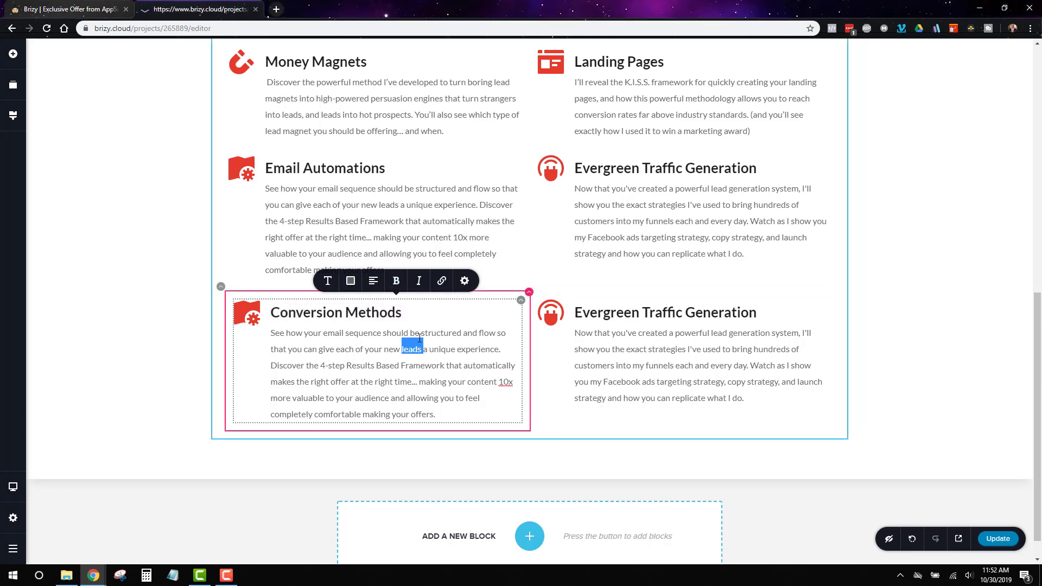
pyautogui.hotkey('ctrl', 'a')
pyautogui.write("This is where the rubber meets the road! I'll show you exactly how to take the leads you've nurtured and offer them something so irresistible, they can't help but become customers.")
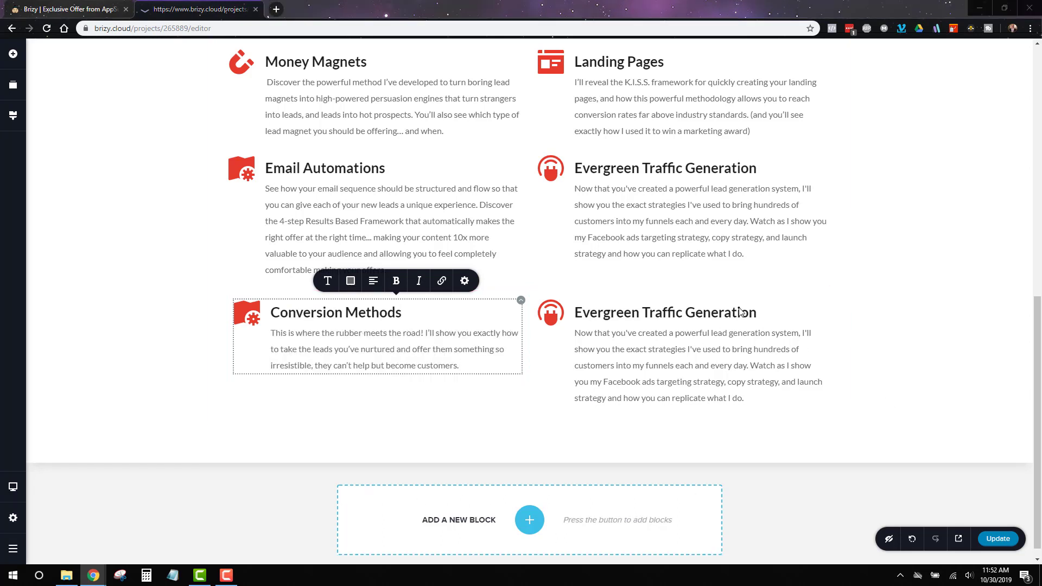
# Step: Replace the heading of the lowest Evergreen Traffic Generation icon box with "Time Freedom" and make it bold
pyautogui.tripleClick(693, 315)
pyautogui.write('Time Freedom')
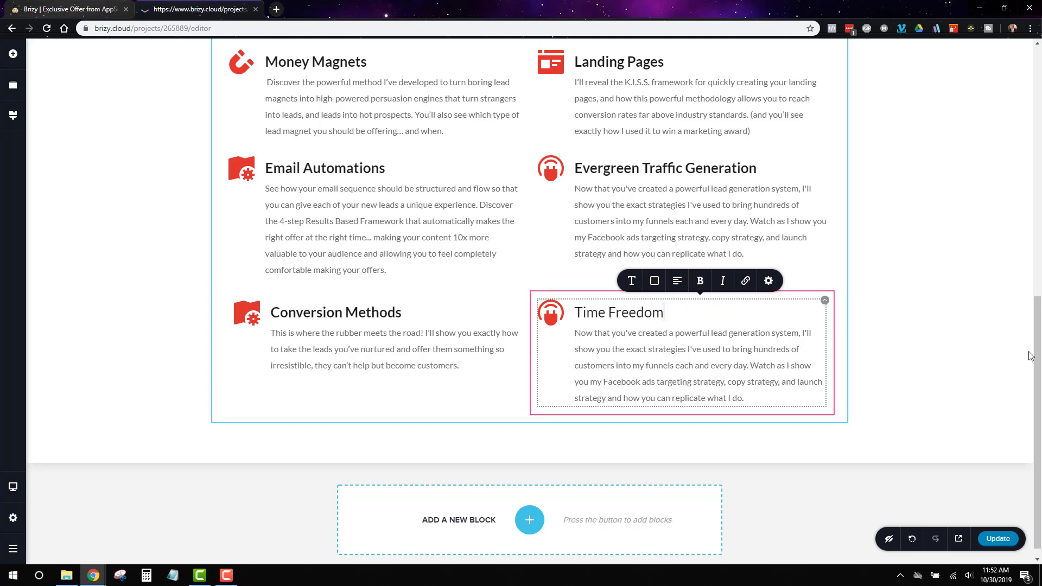
pyautogui.tripleClick(641, 316)
pyautogui.hotkey('ctrl', 'b')
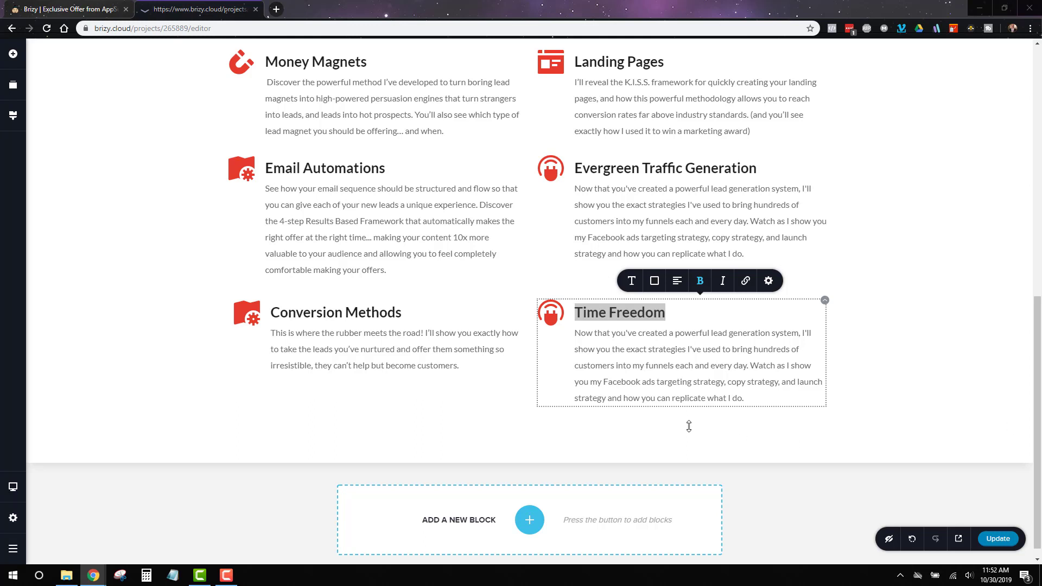
# Step: Replace the Time Freedom description with the paragraph starting "By the end of this challenge you'll have a complete plan" and ending "using smart automation."
pyautogui.tripleClick(649, 349)
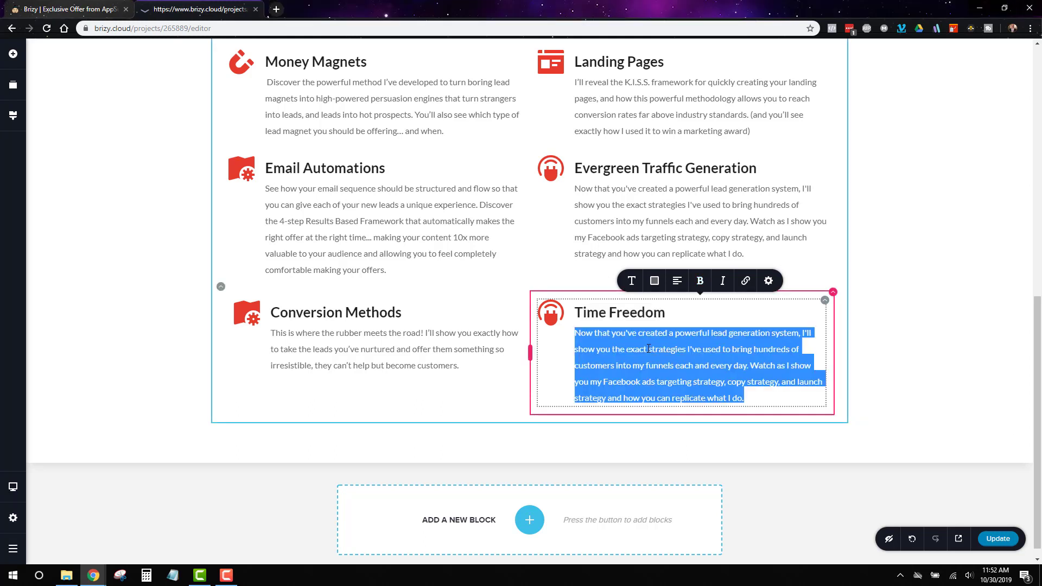
pyautogui.write("By the end of this challenge you'll have a complete plan to launch a profitable online marketing funnel that will do more, for less, using smart automation.")
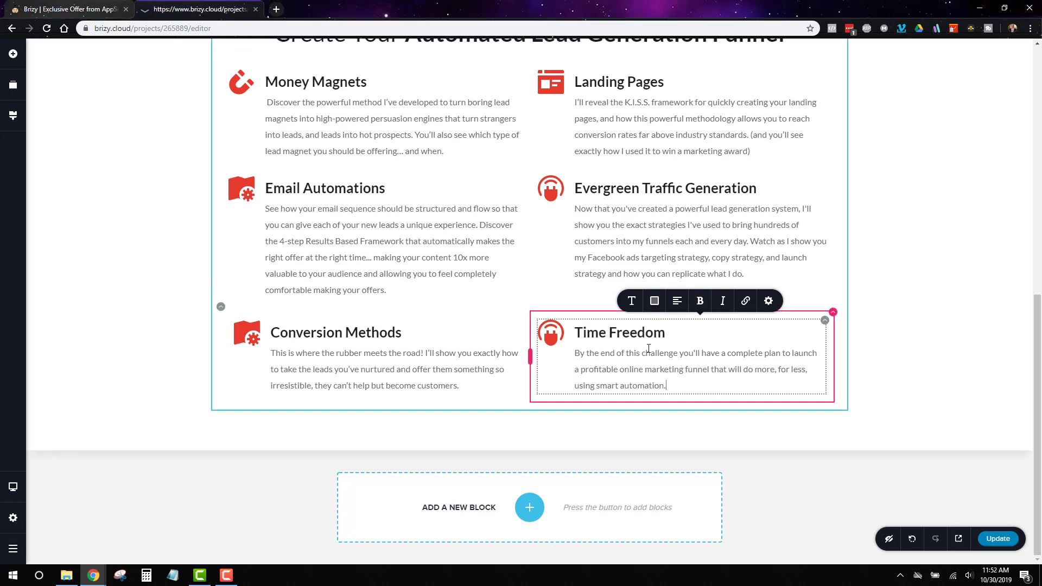
pyautogui.click(897, 392)
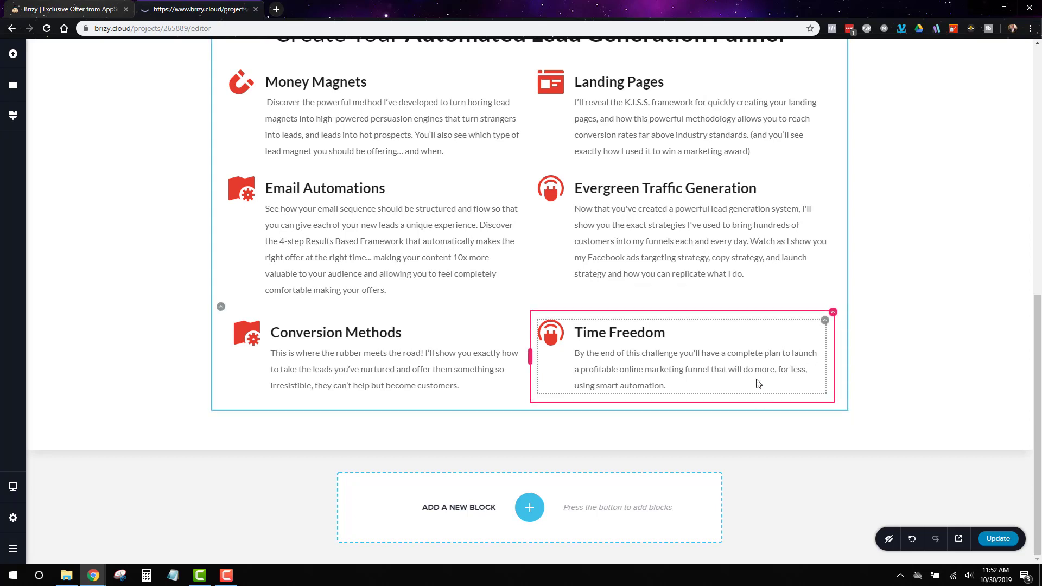
# Step: Open the icon library for the Conversion Methods icon box and search for "conversio"
pyautogui.scroll(1, 947, 414)
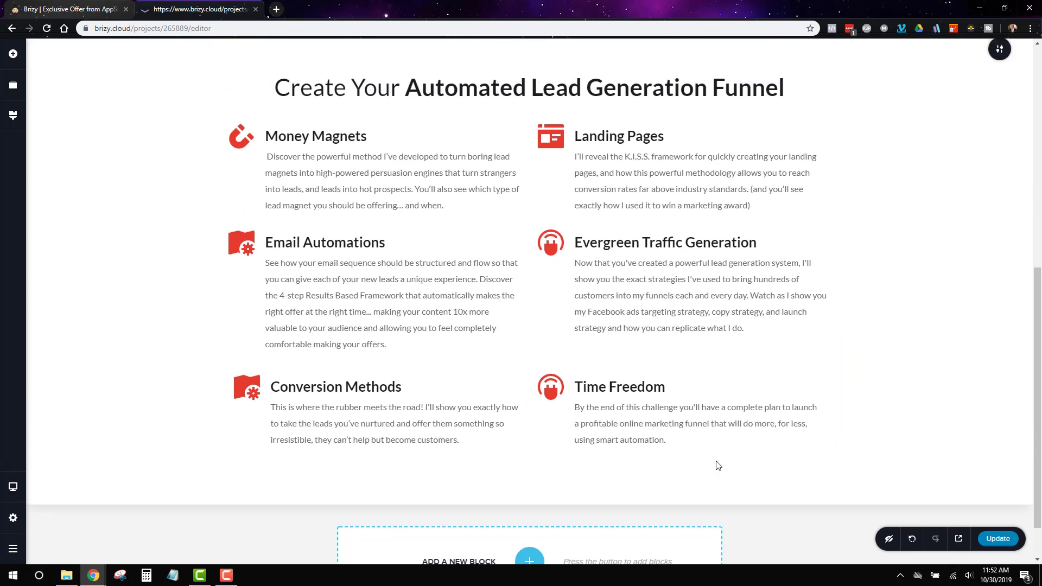
pyautogui.click(242, 393)
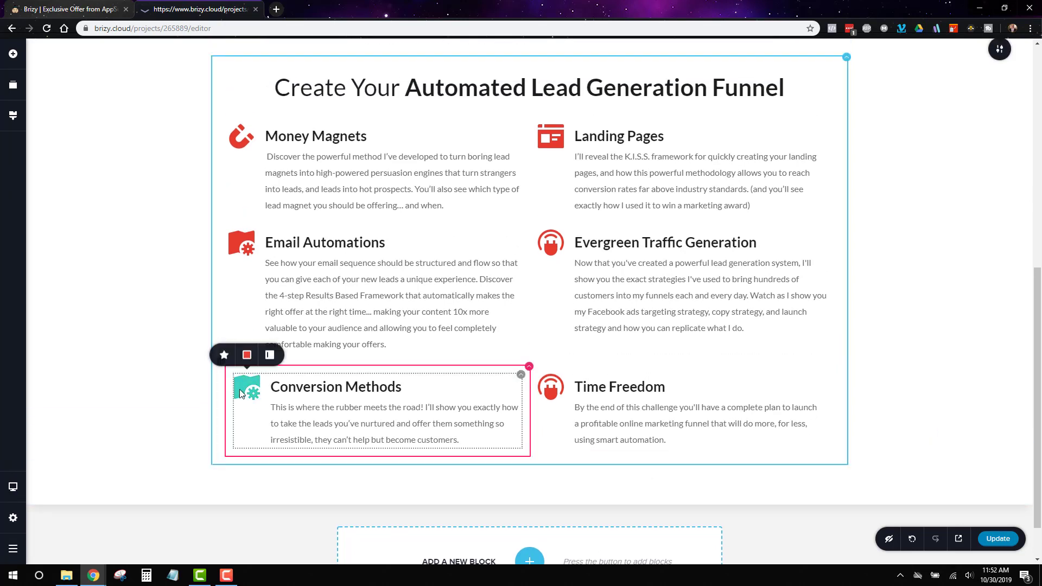
pyautogui.click(224, 355)
pyautogui.click(271, 262)
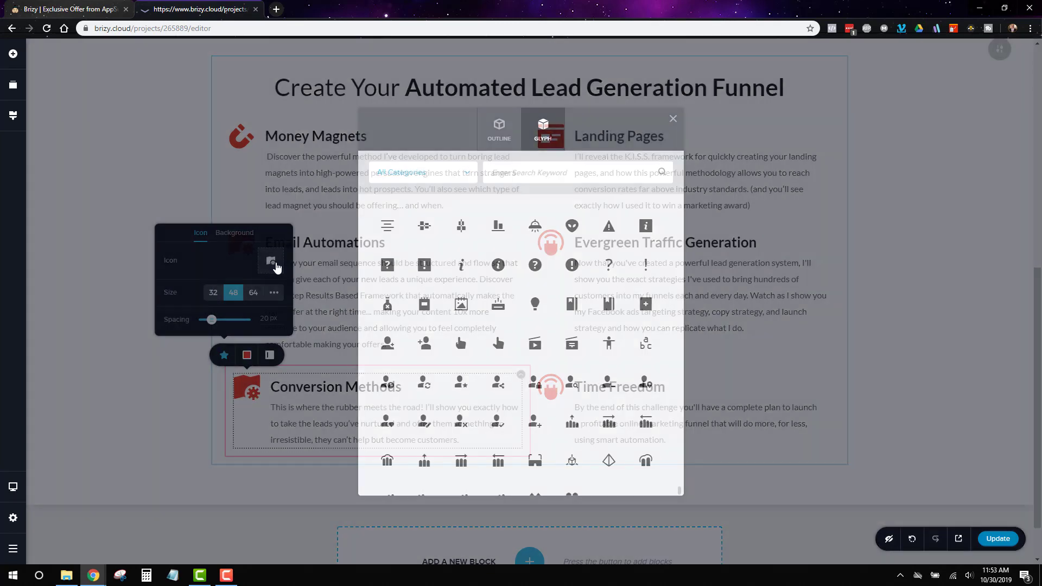
pyautogui.click(558, 167)
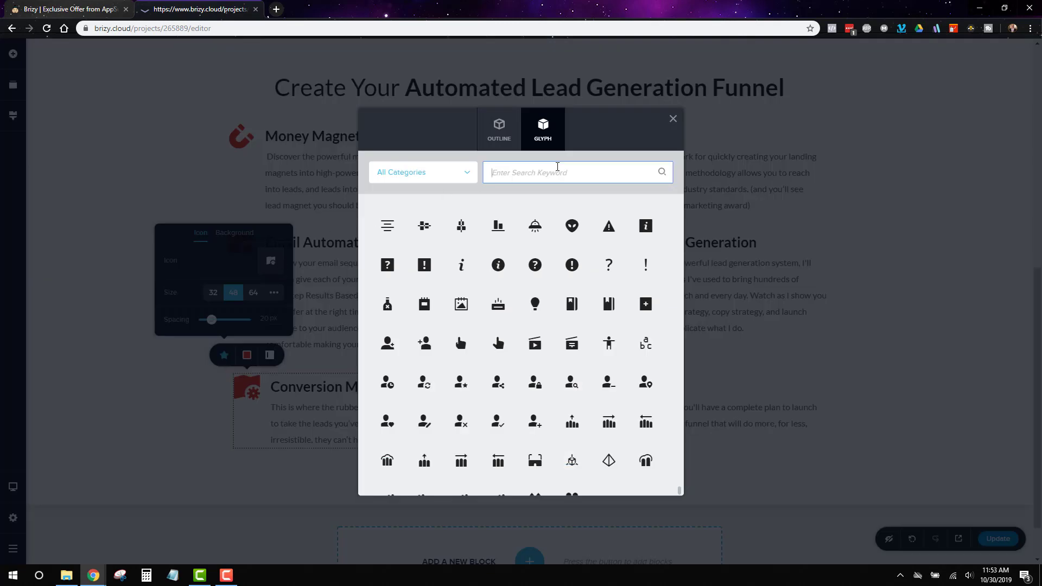
pyautogui.write('conversio')
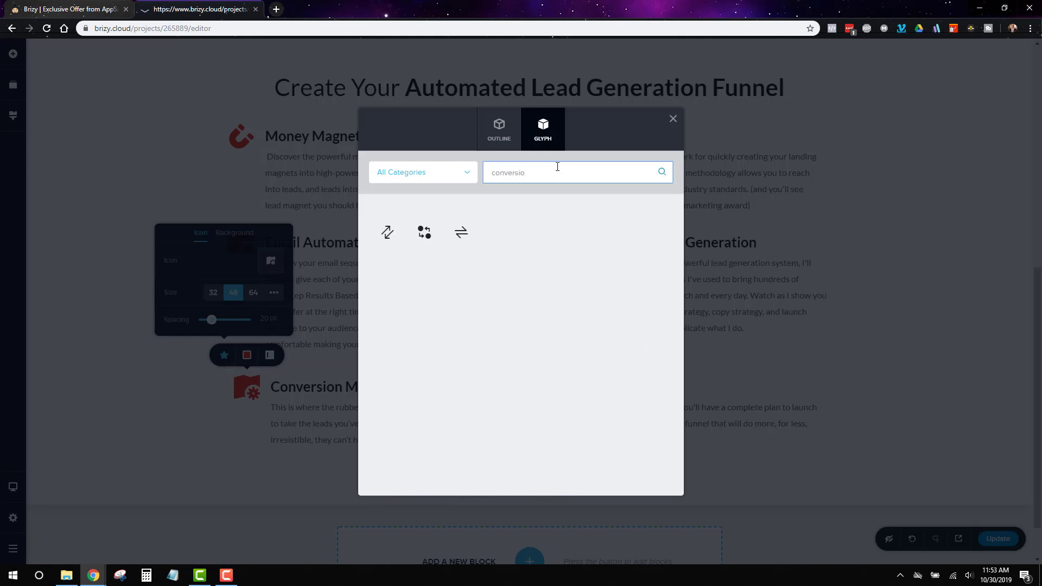
# Step: Try searching the icon library for "funnel" instead, and clear the search
pyautogui.press('BackSpace')
pyautogui.press('BackSpace')
pyautogui.press('BackSpace')
pyautogui.press('BackSpace')
pyautogui.press('BackSpace')
pyautogui.press('BackSpace')
pyautogui.press('BackSpace')
pyautogui.press('BackSpace')
pyautogui.press('BackSpace')
pyautogui.write('funnel')
pyautogui.press('BackSpace')
pyautogui.press('BackSpace')
pyautogui.press('BackSpace')
pyautogui.press('BackSpace')
pyautogui.press('BackSpace')
pyautogui.press('BackSpace')
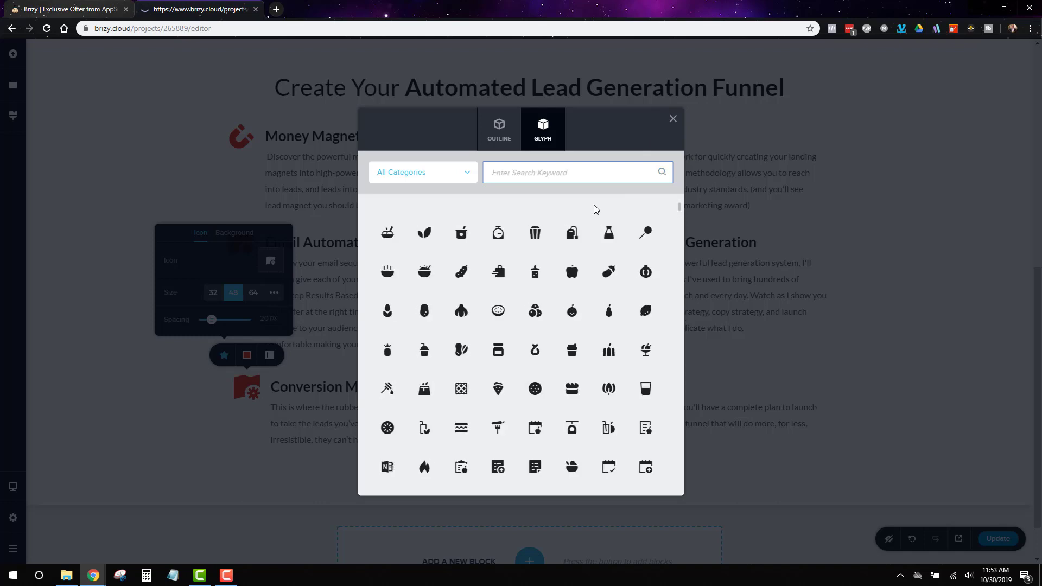
# Step: Search the icon library for "convers" and set the Conversion Methods icon to the two dots linked by arrows
pyautogui.write('convers')
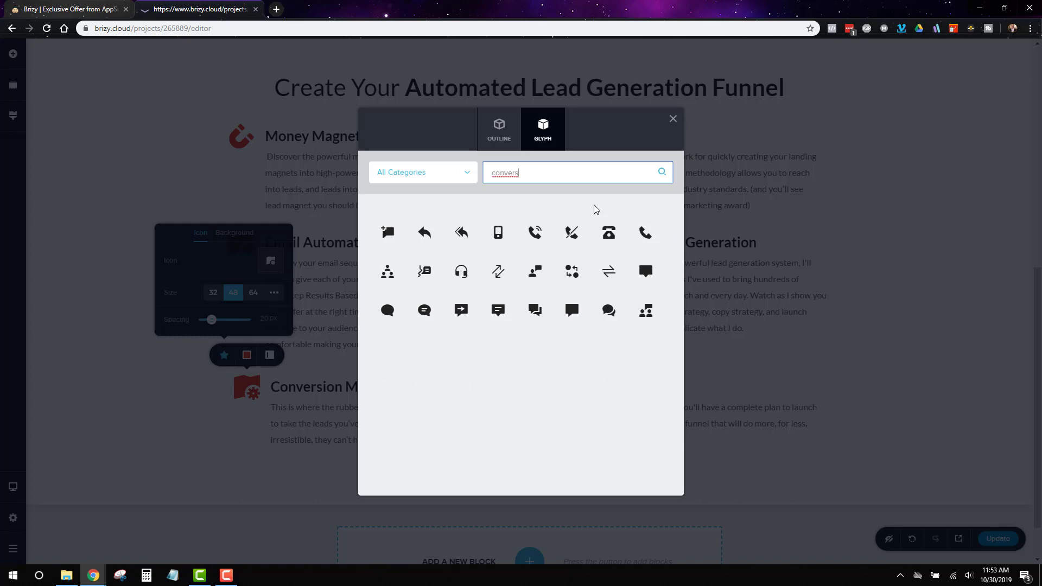
pyautogui.click(573, 272)
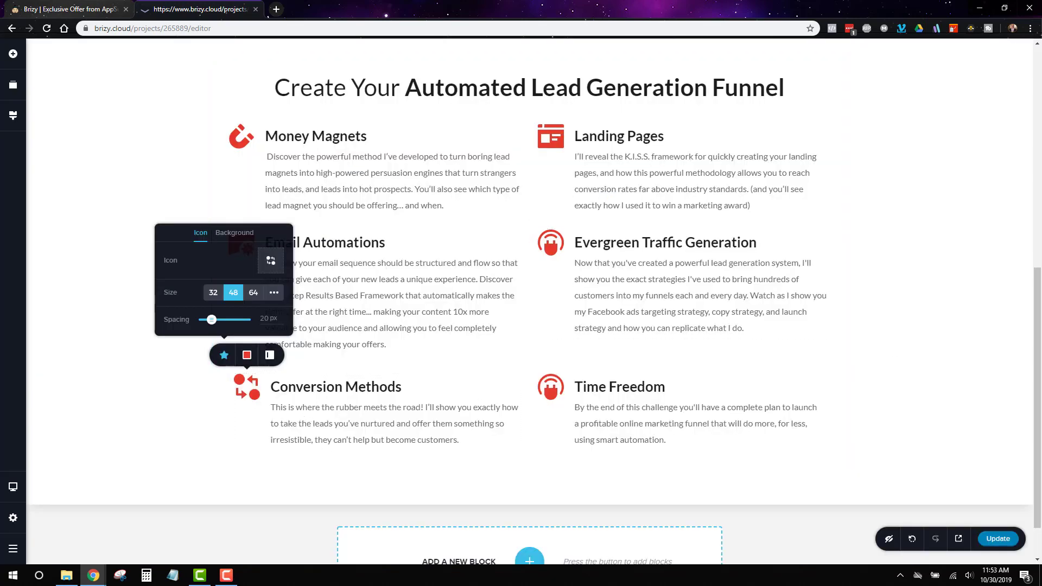
# Step: Check which icons the original challenge page uses for Conversion Methods and Time Freedom
pyautogui.moveTo(670, 1); pyautogui.dragTo(610, 10)
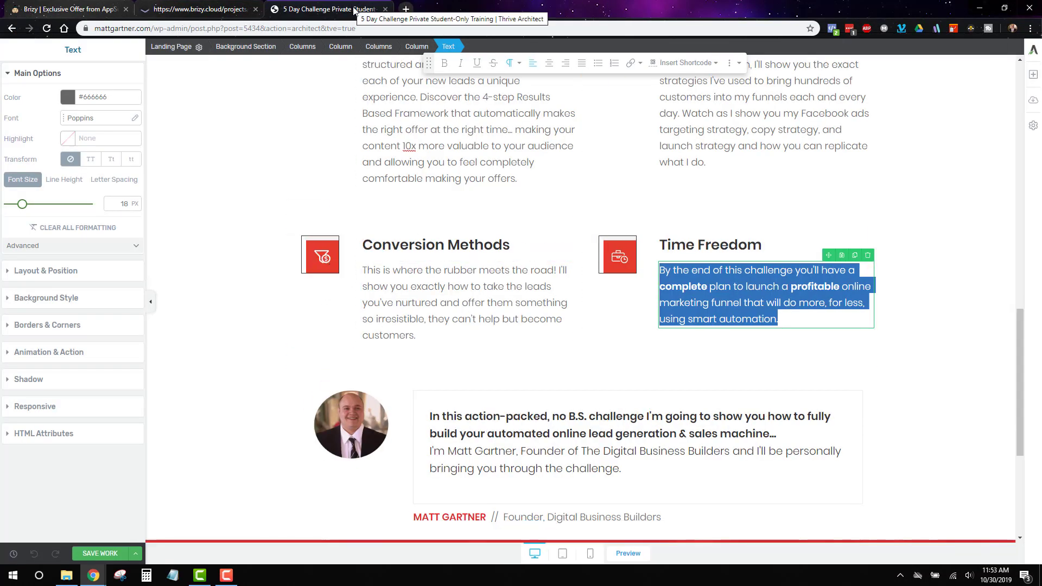
pyautogui.moveTo(354, 9); pyautogui.dragTo(375, 0)
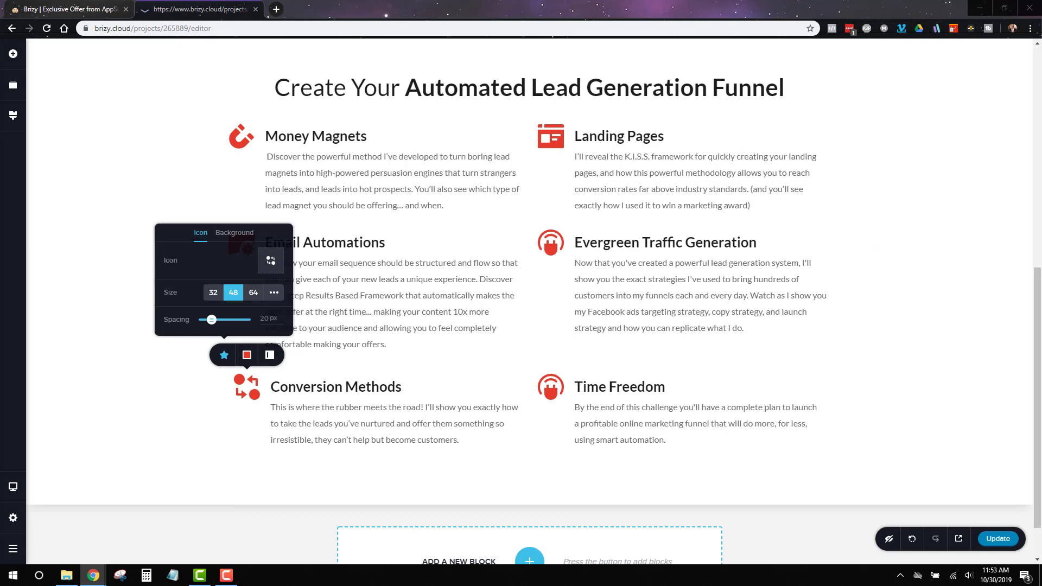
# Step: Open the icon library for the Time Freedom icon box and browse icons matching "time"
pyautogui.click(554, 389)
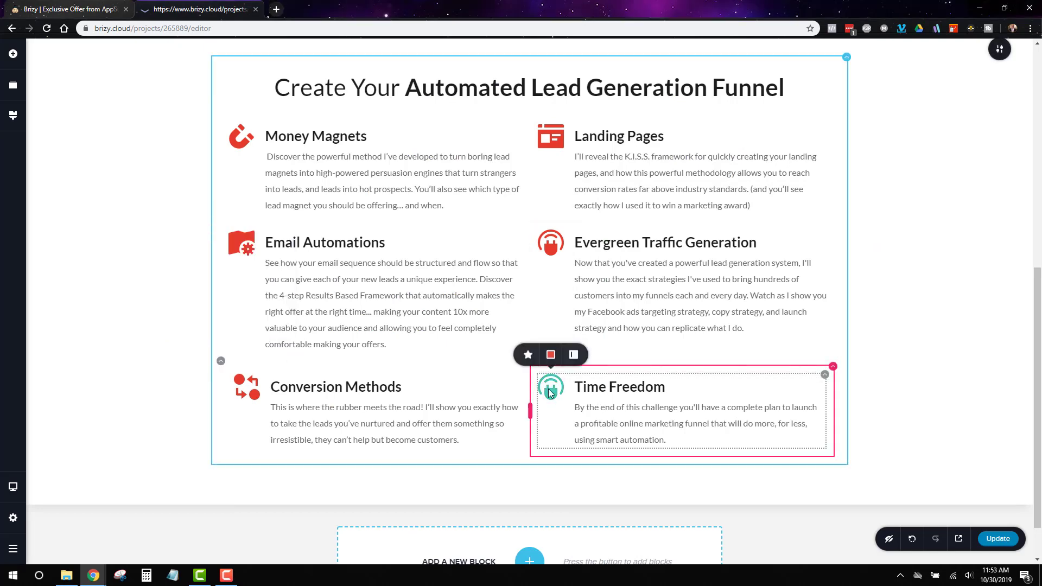
pyautogui.click(528, 356)
pyautogui.click(573, 265)
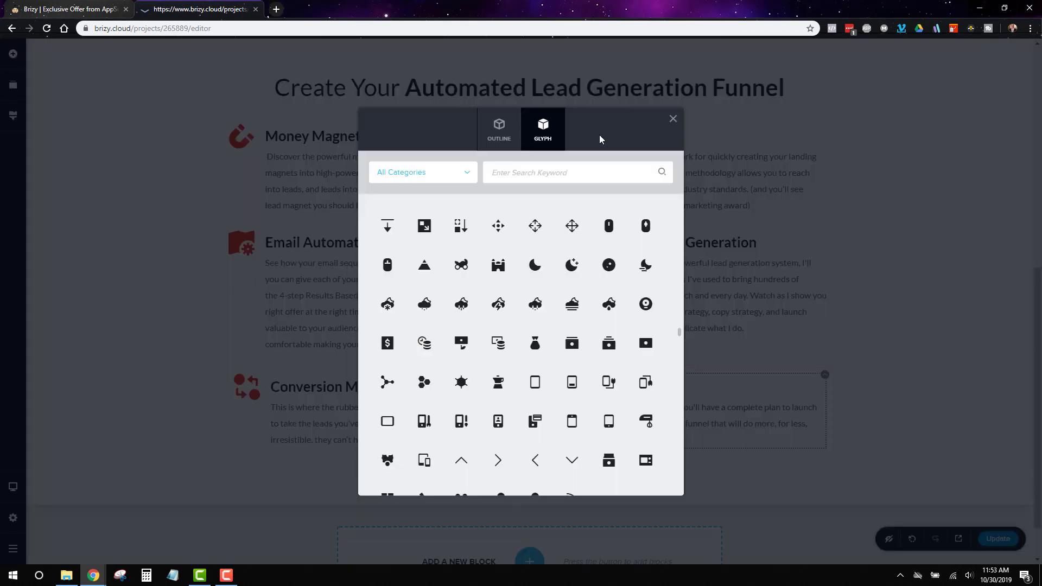
pyautogui.click(568, 171)
pyautogui.write('time')
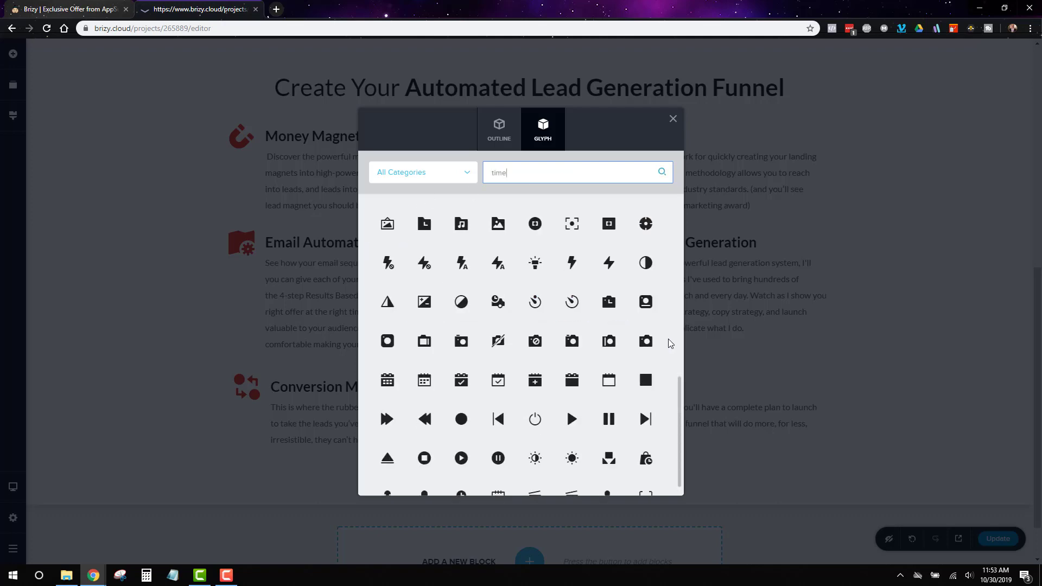
pyautogui.scroll(-1, 660, 388)
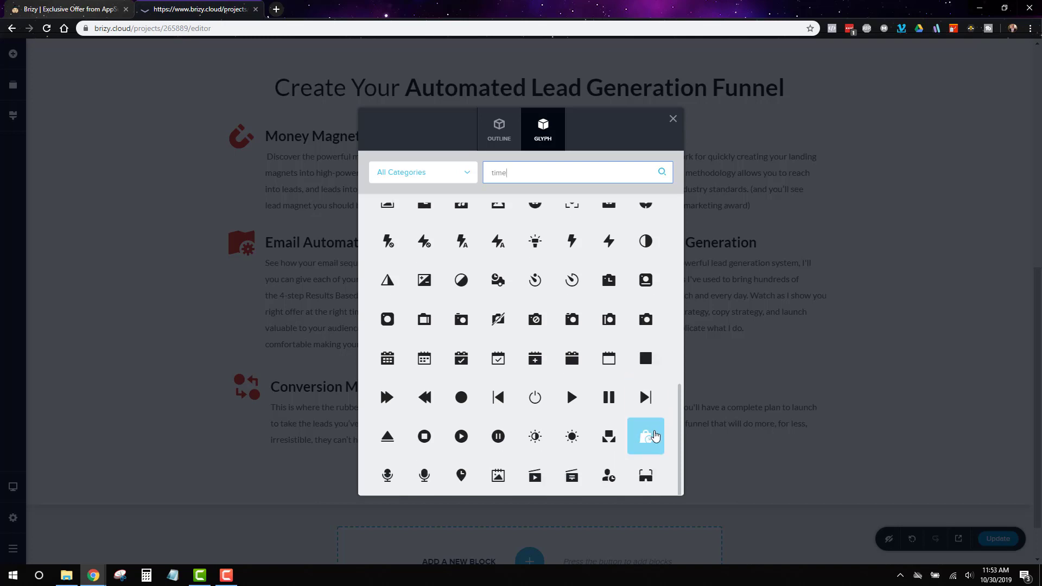
# Step: Search the icon library for "clock" and try to set the Time Freedom icon to the solid round clock
pyautogui.press('BackSpace')
pyautogui.press('BackSpace')
pyautogui.press('BackSpace')
pyautogui.press('BackSpace')
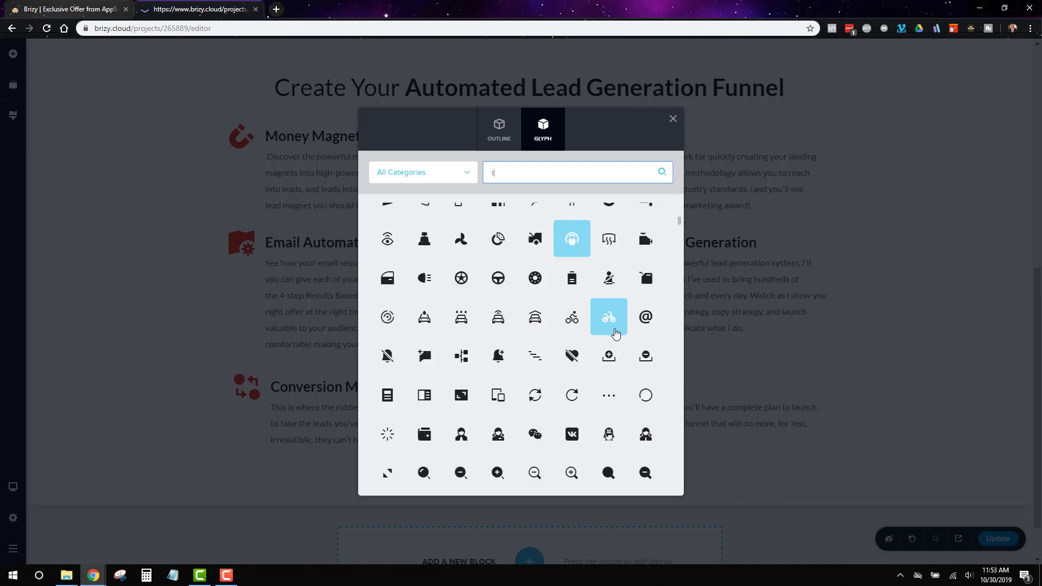
pyautogui.write('clock')
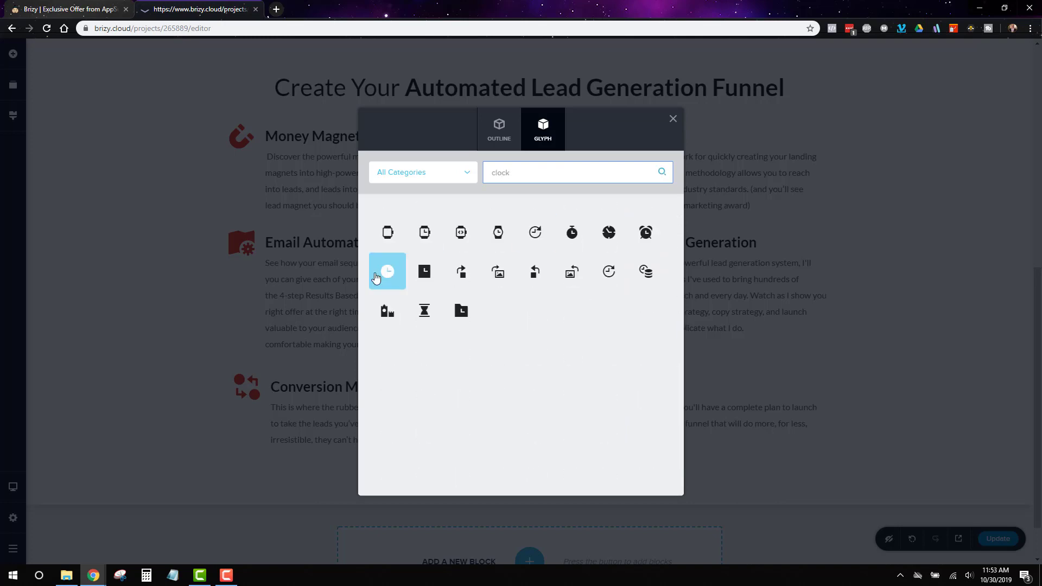
pyautogui.click(387, 271)
pyautogui.click(923, 375)
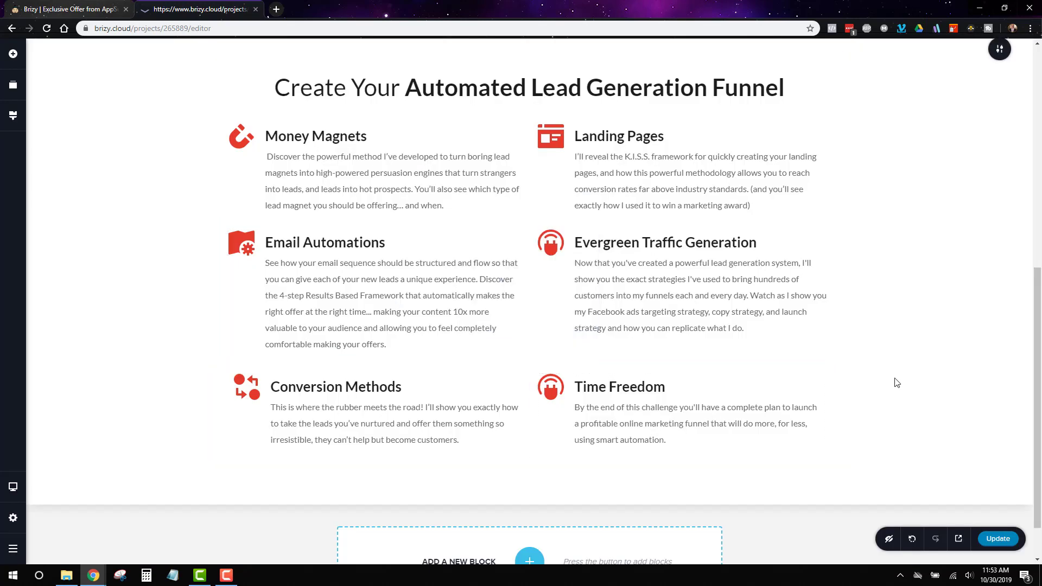
pyautogui.scroll(-1, 637, 357)
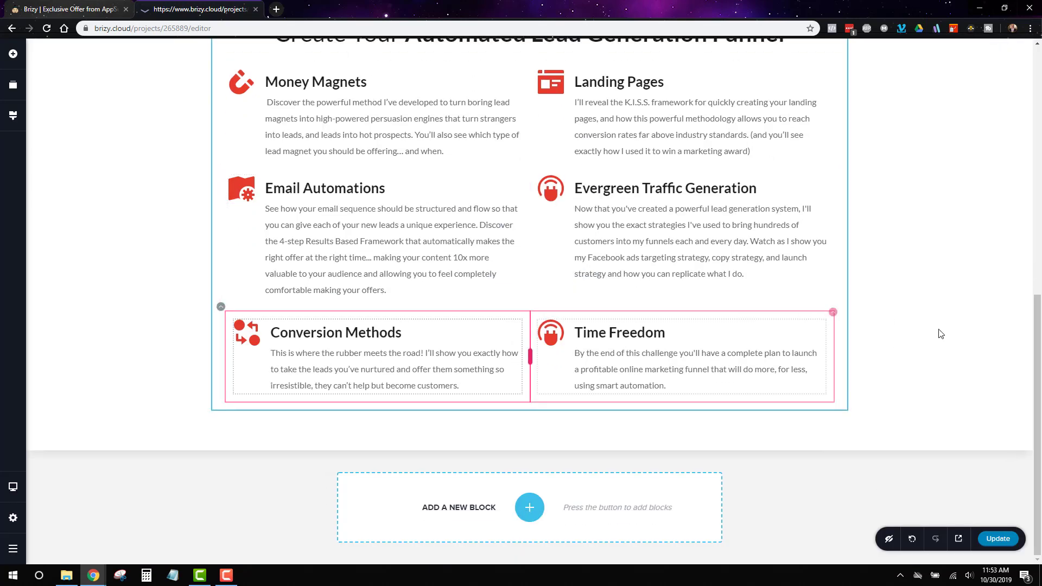
pyautogui.scroll(4, 922, 334)
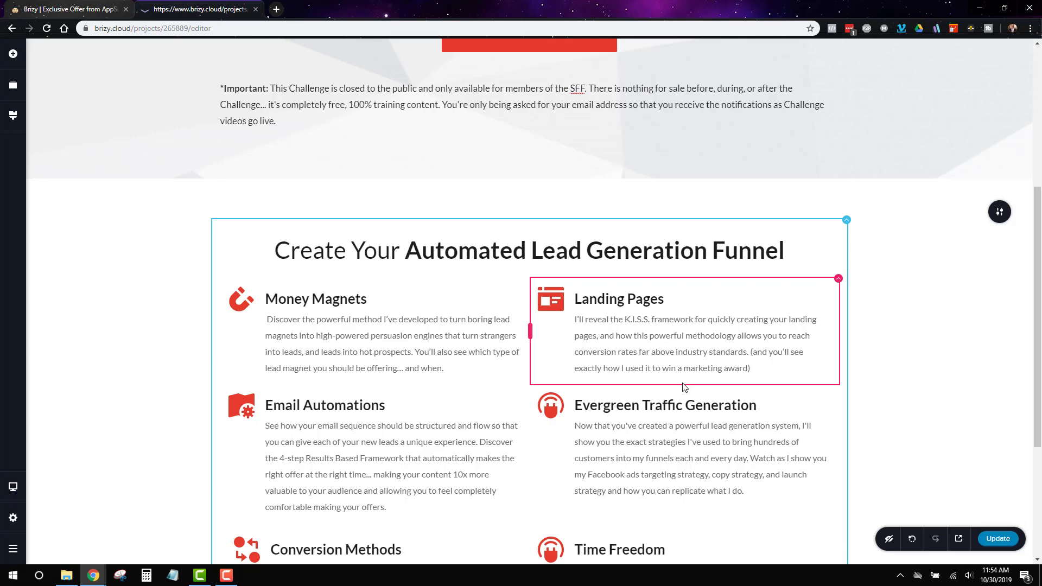
pyautogui.scroll(-4, 685, 387)
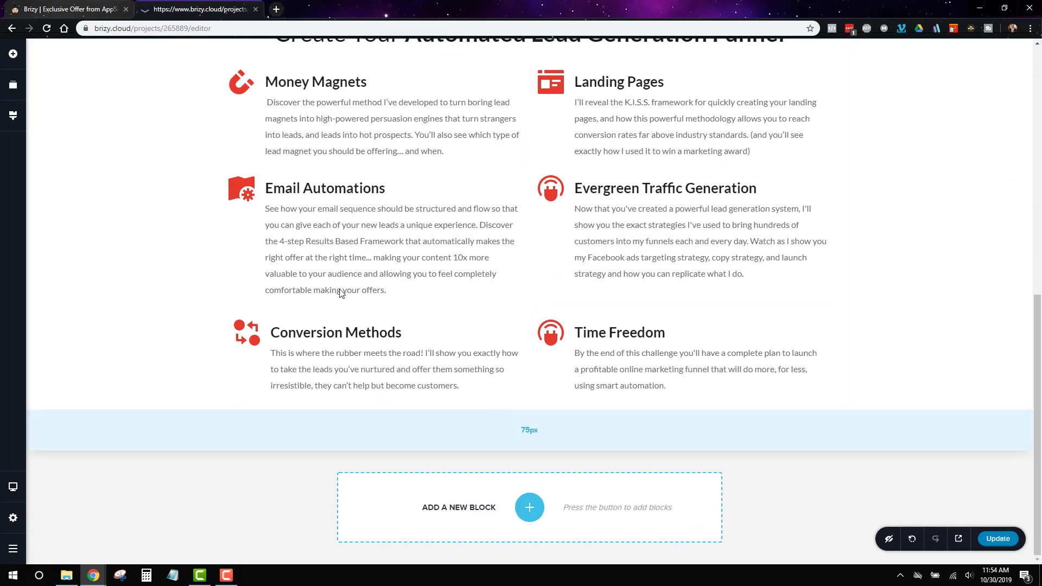
# Step: Add a column row below the Conversion Methods and Time Freedom boxes and delete its second column, leaving one full-width column
pyautogui.click(13, 54)
pyautogui.scroll(-2, 114, 413)
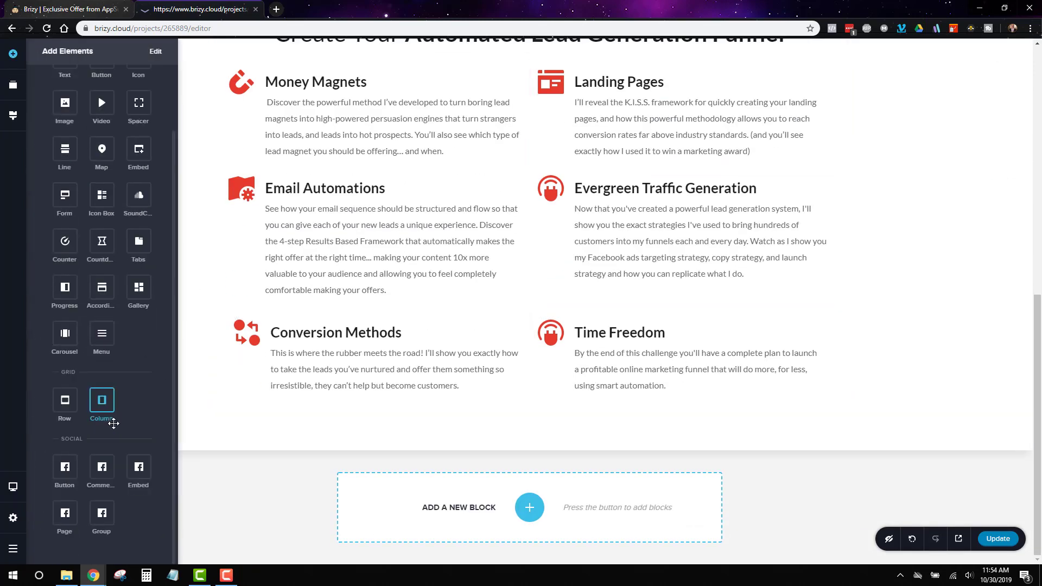
pyautogui.moveTo(114, 423); pyautogui.dragTo(534, 406)
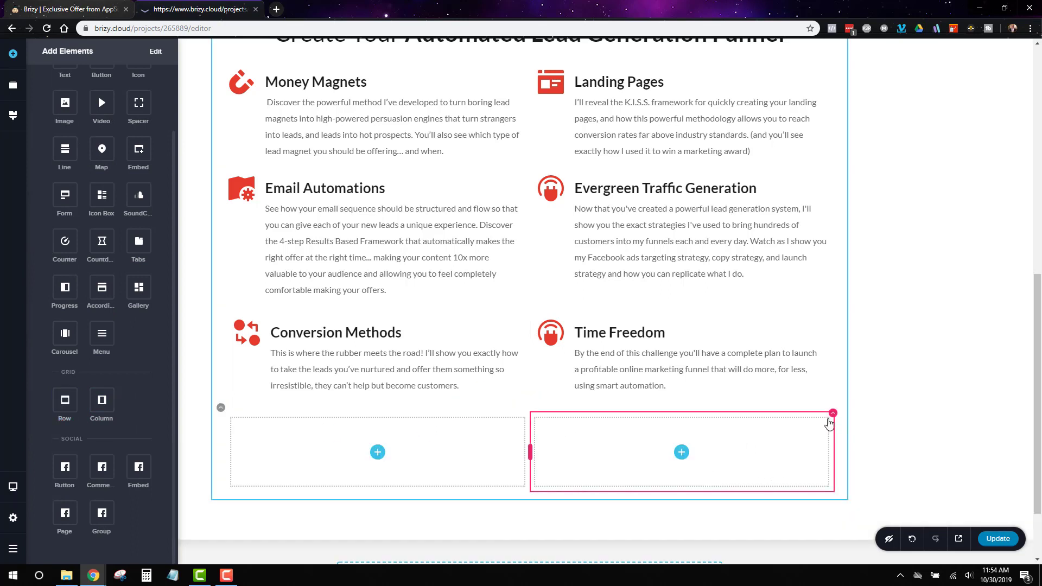
pyautogui.rightClick(833, 413)
pyautogui.click(847, 545)
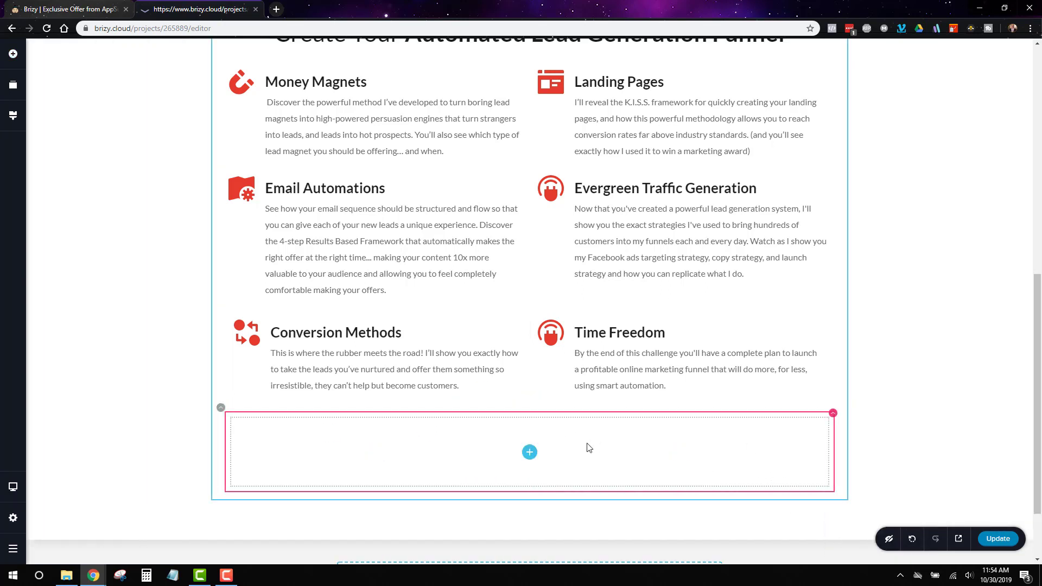
# Step: Add an image element to the empty full-width column and upload the round portrait photo into it
pyautogui.click(530, 453)
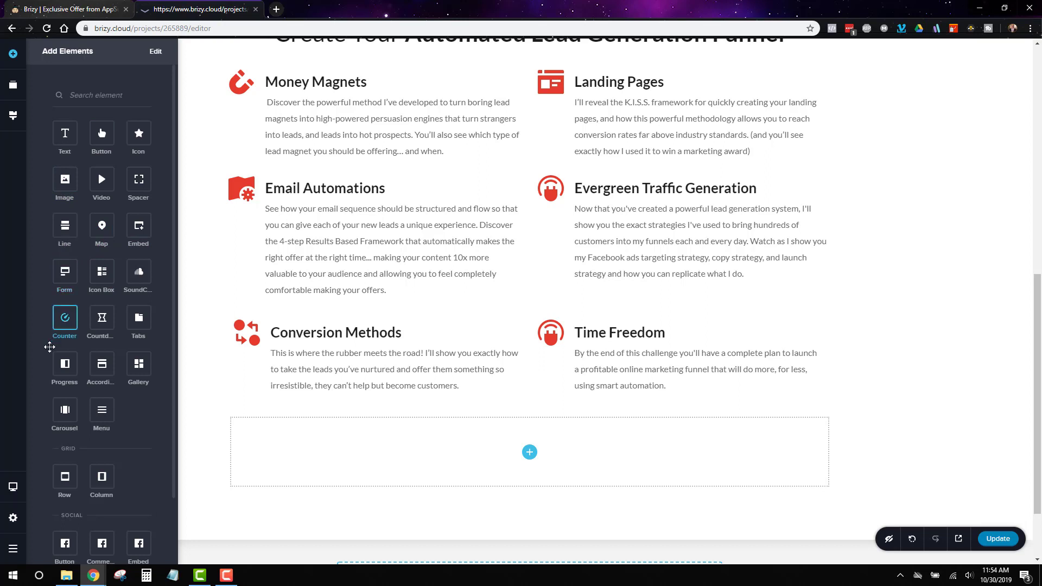
pyautogui.scroll(-2, 127, 391)
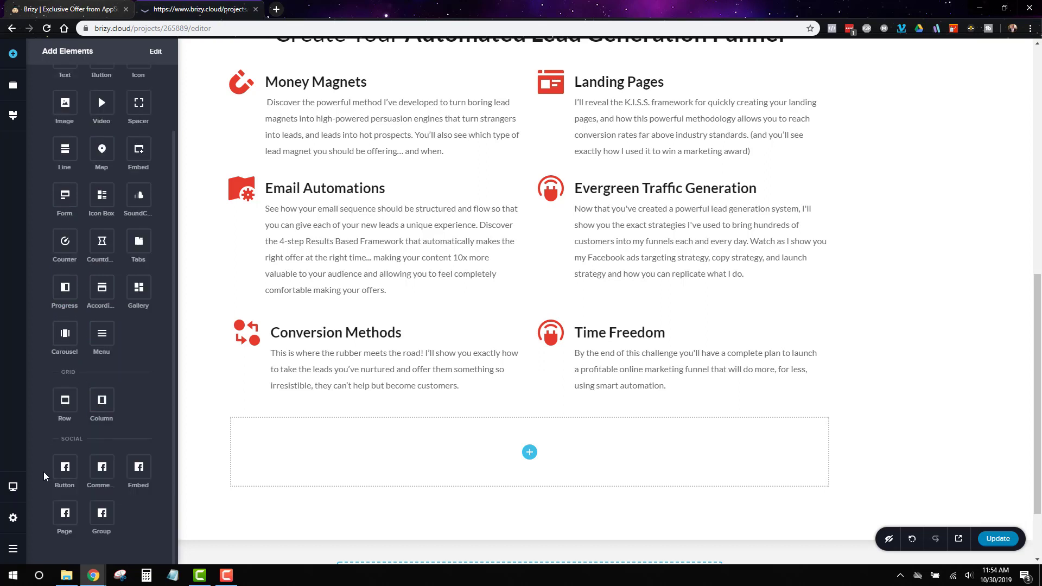
pyautogui.scroll(2, 65, 467)
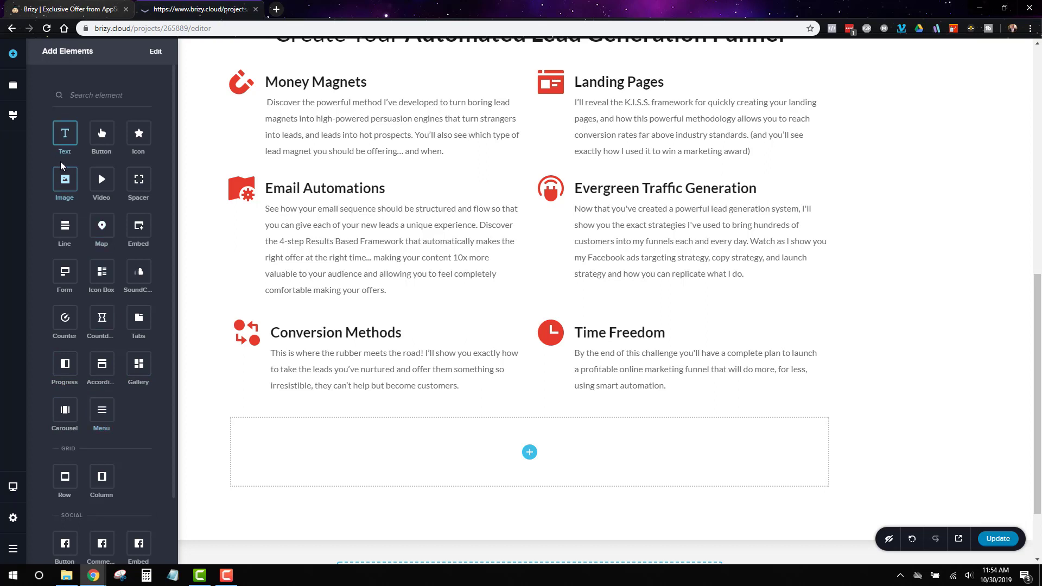
pyautogui.moveTo(65, 181); pyautogui.dragTo(451, 483)
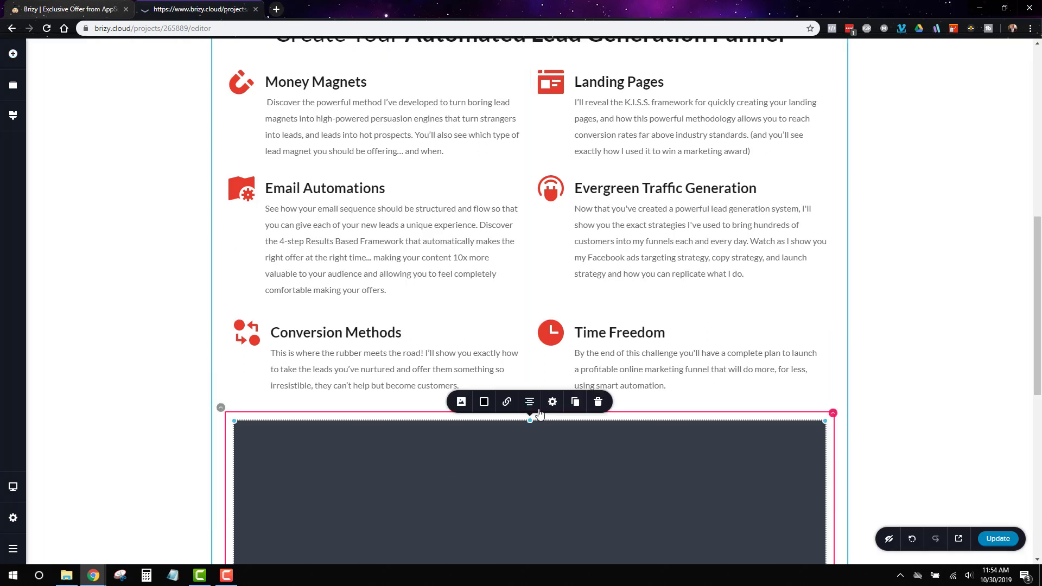
pyautogui.click(460, 402)
pyautogui.click(488, 310)
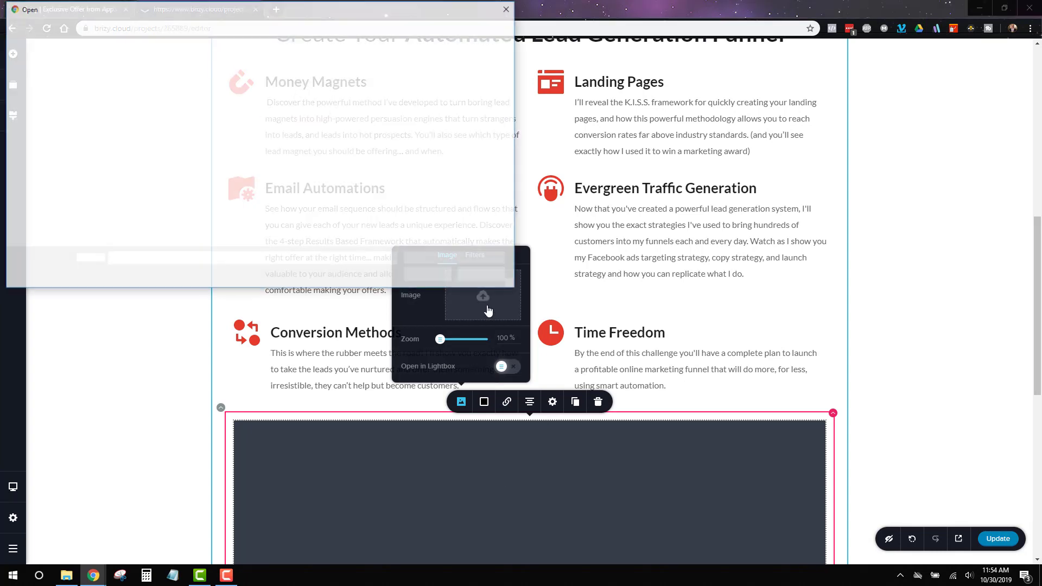
pyautogui.click(246, 81)
pyautogui.click(429, 275)
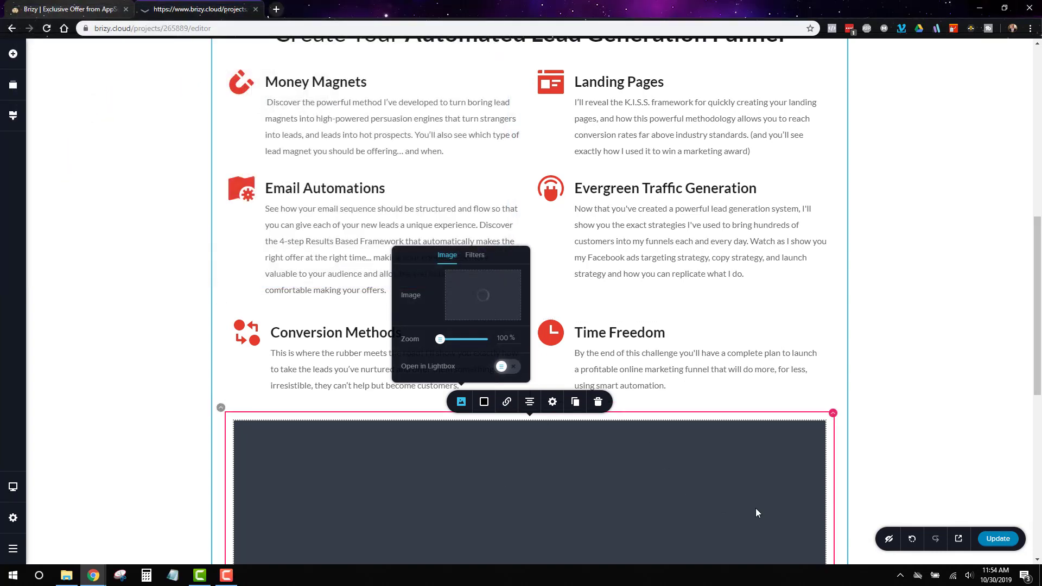
# Step: Set the portrait image's size to 20% and align it left within its column
pyautogui.scroll(-2, 756, 508)
pyautogui.scroll(1, 756, 508)
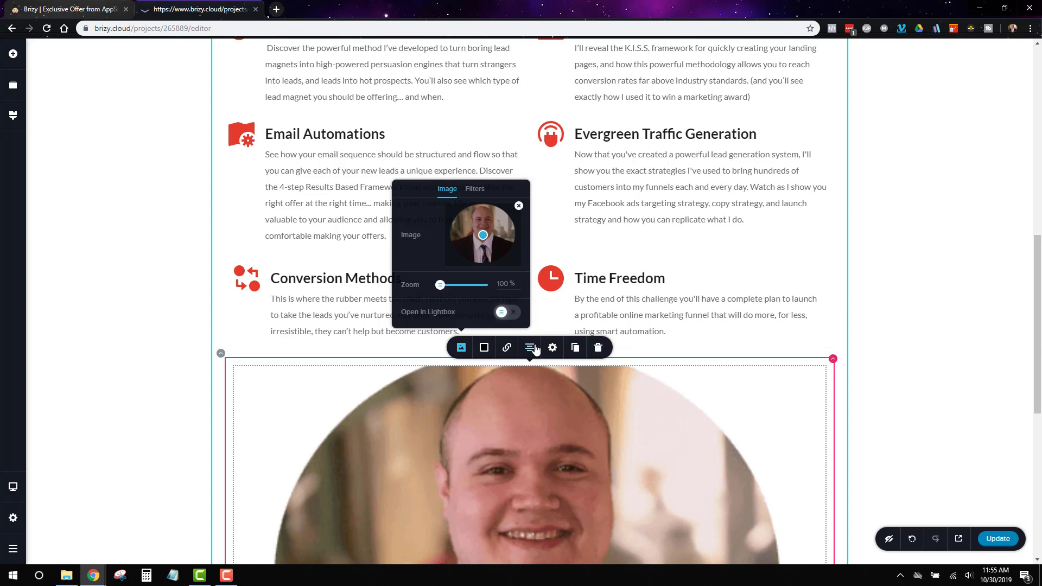
pyautogui.click(552, 347)
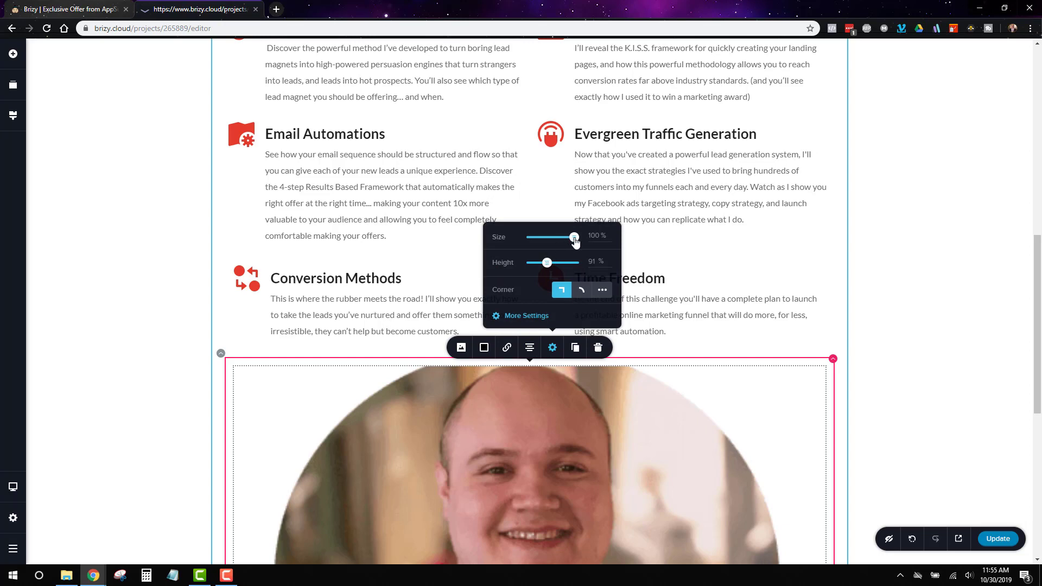
pyautogui.moveTo(576, 241); pyautogui.dragTo(538, 240)
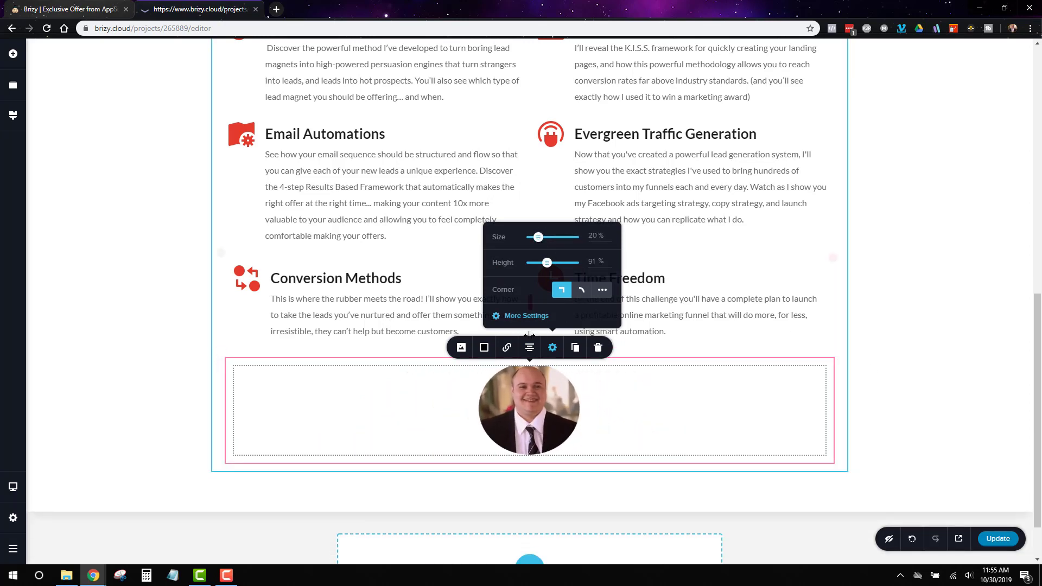
pyautogui.click(530, 348)
pyautogui.click(530, 348)
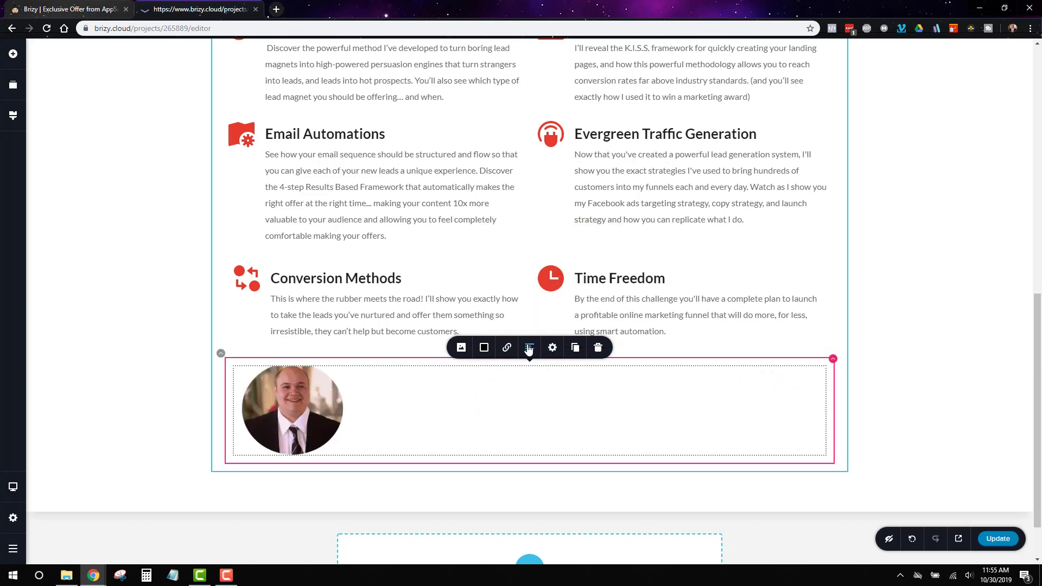
pyautogui.click(868, 375)
pyautogui.scroll(3, 535, 237)
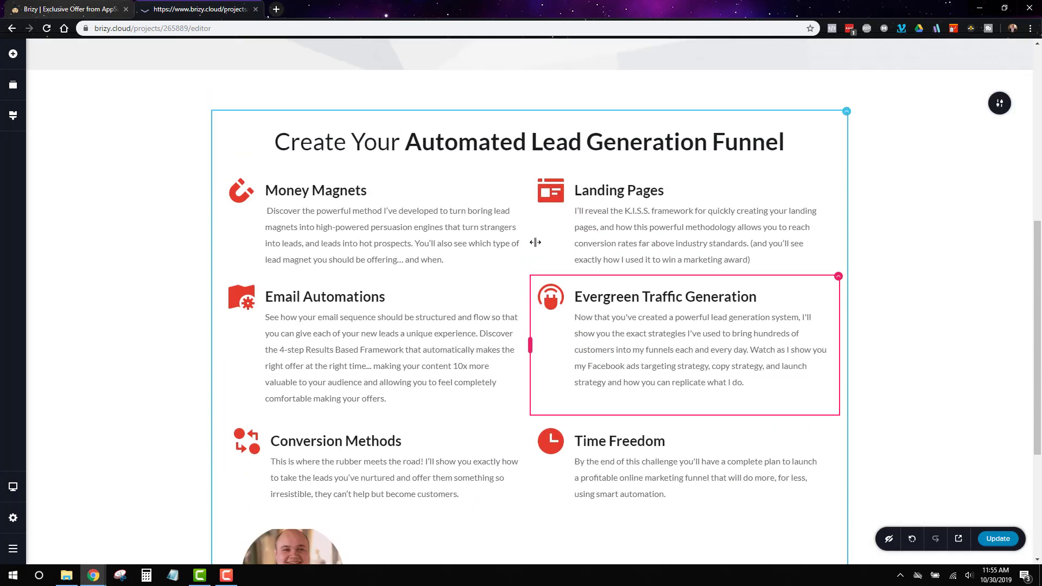
pyautogui.scroll(2, 536, 242)
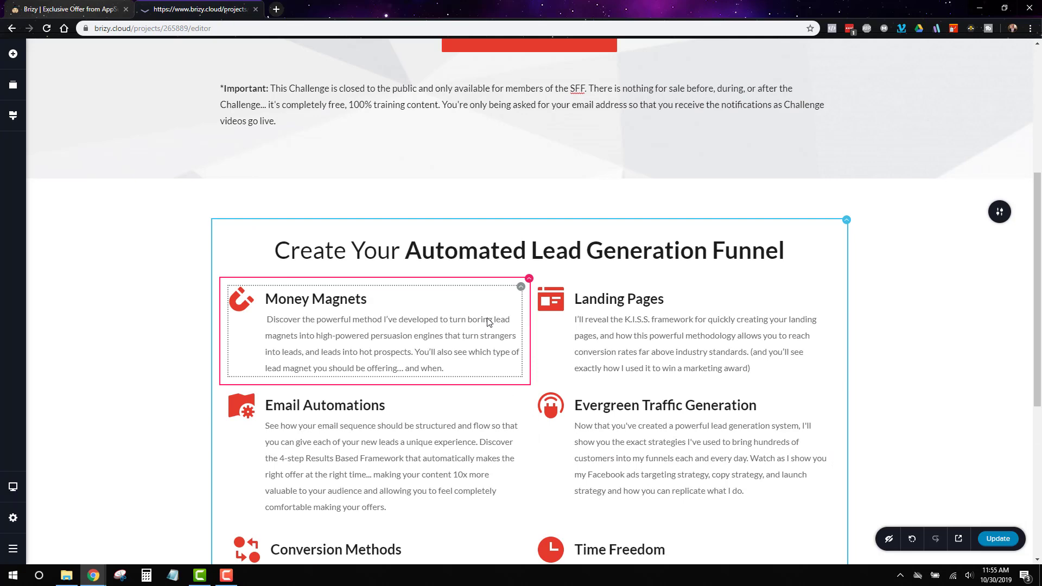
pyautogui.scroll(-1, 484, 319)
pyautogui.click(475, 267)
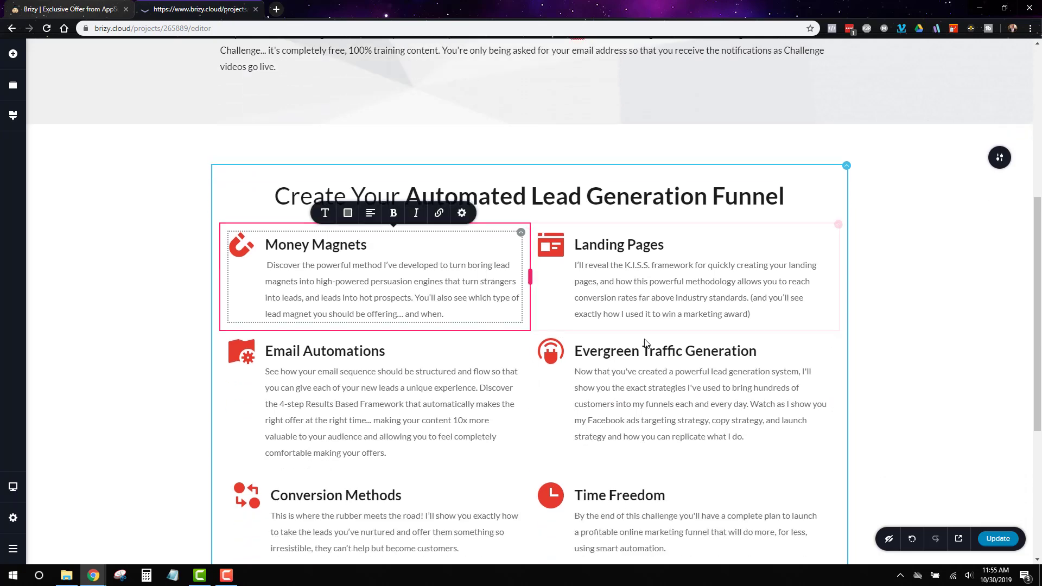
pyautogui.scroll(3, 646, 343)
pyautogui.click(823, 173)
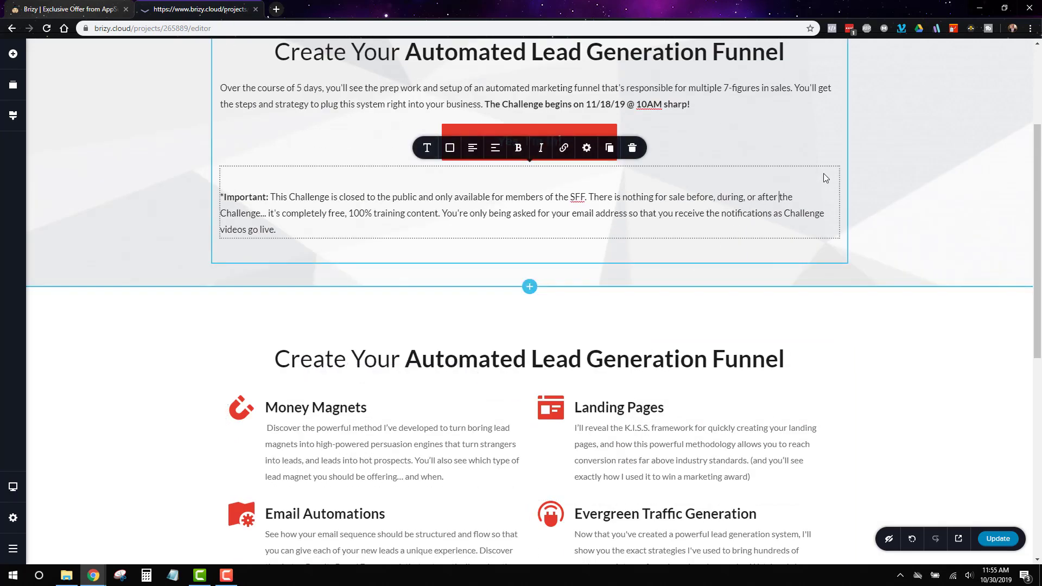
pyautogui.click(611, 149)
pyautogui.scroll(-2, 722, 263)
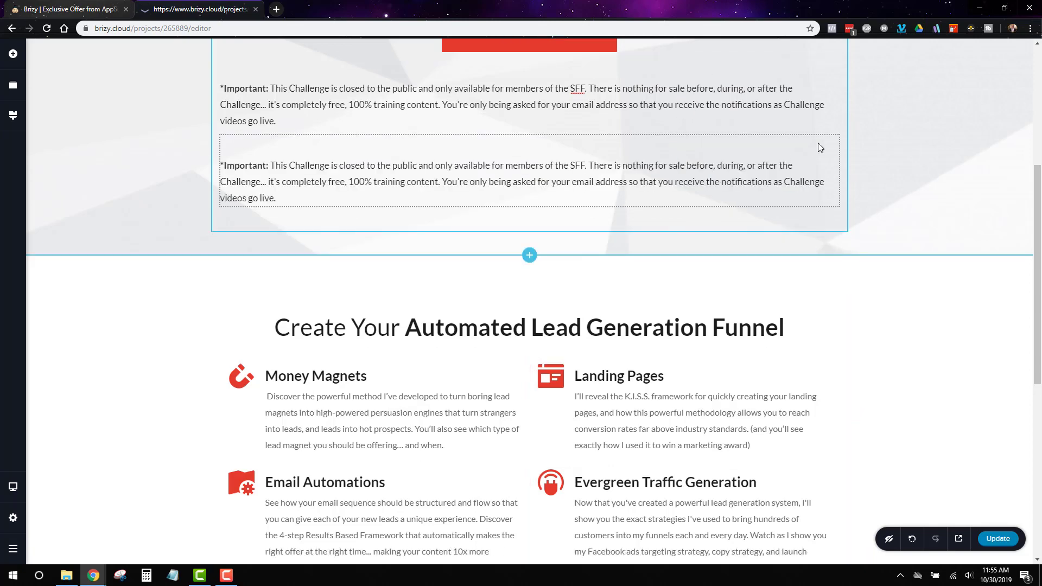
pyautogui.rightClick(819, 148)
pyautogui.click(838, 254)
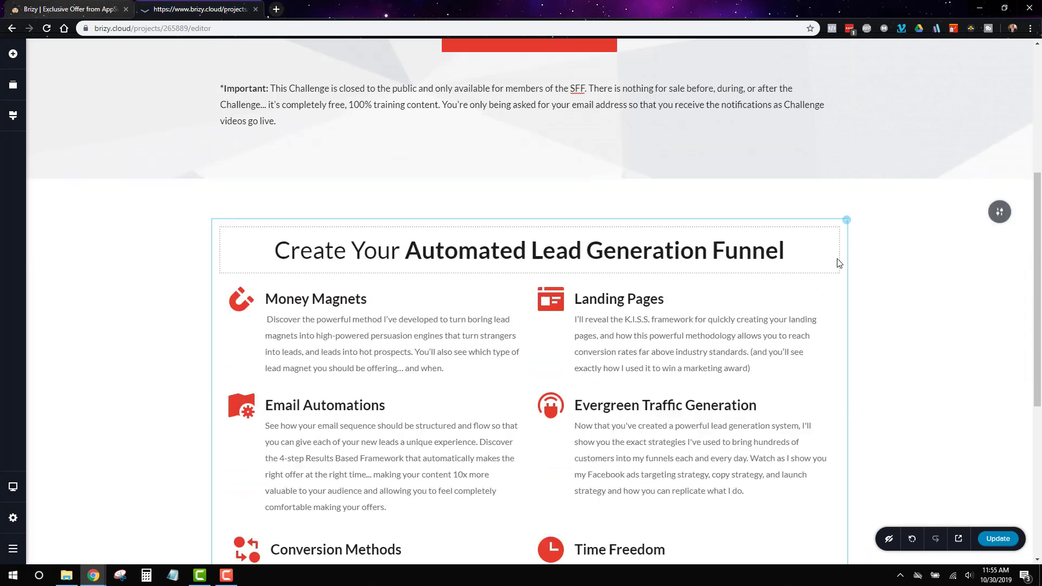
# Step: Add a text element to the portrait's row and arrange the portrait in its own column to the left of the text
pyautogui.click(13, 54)
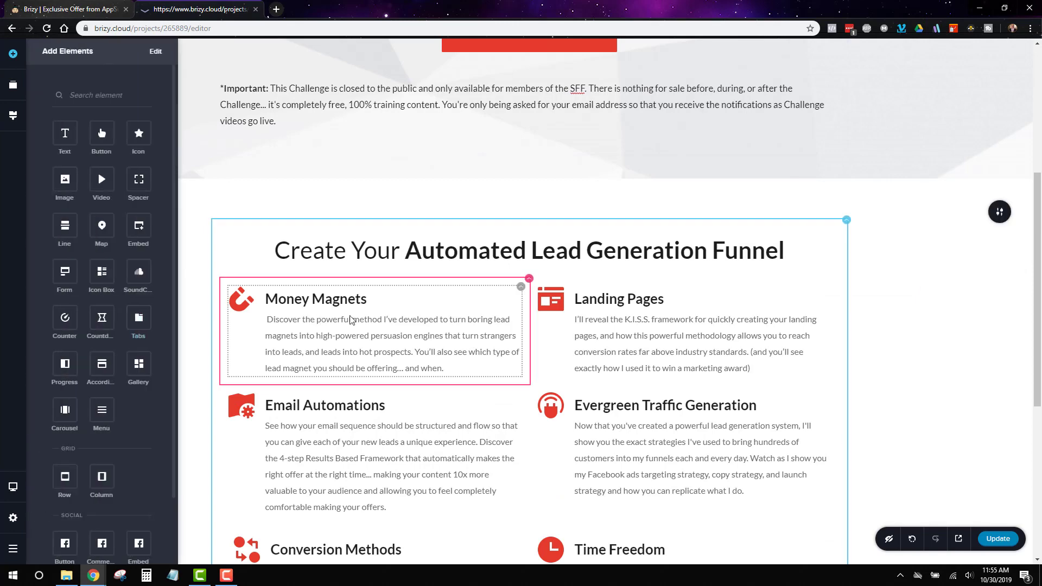
pyautogui.scroll(-6, 351, 321)
pyautogui.moveTo(65, 133); pyautogui.dragTo(351, 374)
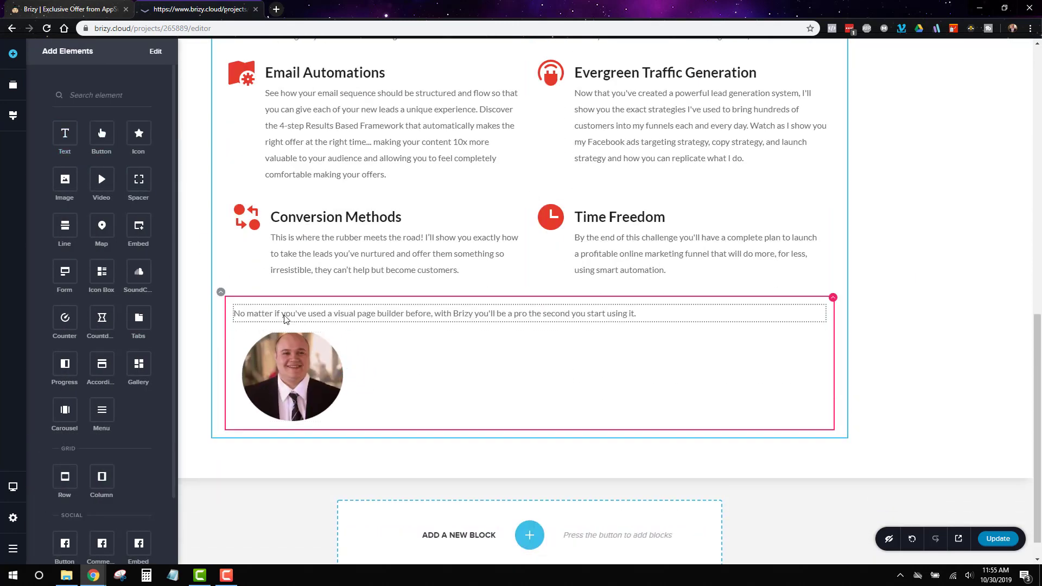
pyautogui.moveTo(283, 316); pyautogui.dragTo(353, 405)
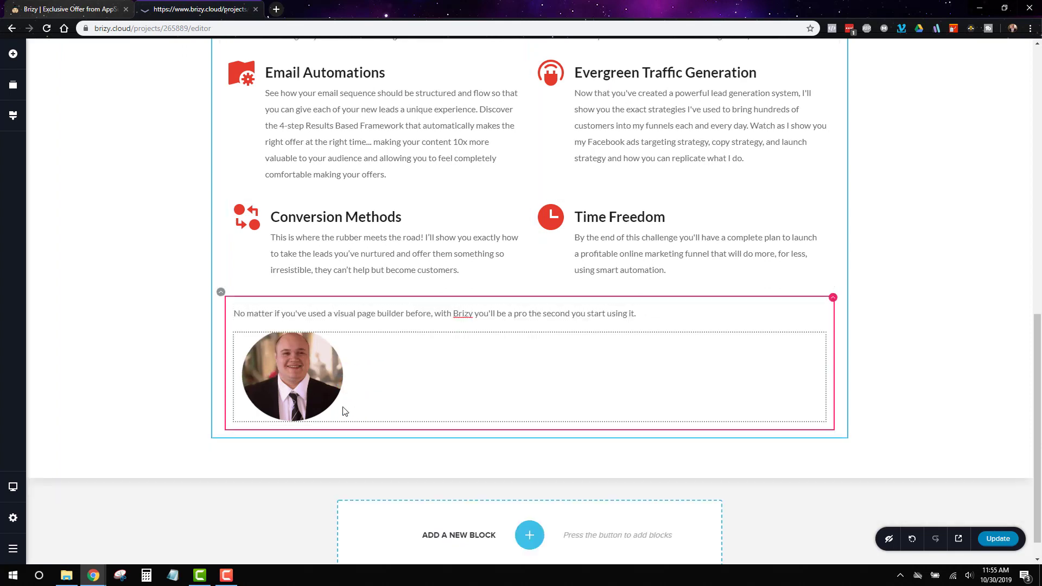
pyautogui.moveTo(292, 382); pyautogui.dragTo(233, 343)
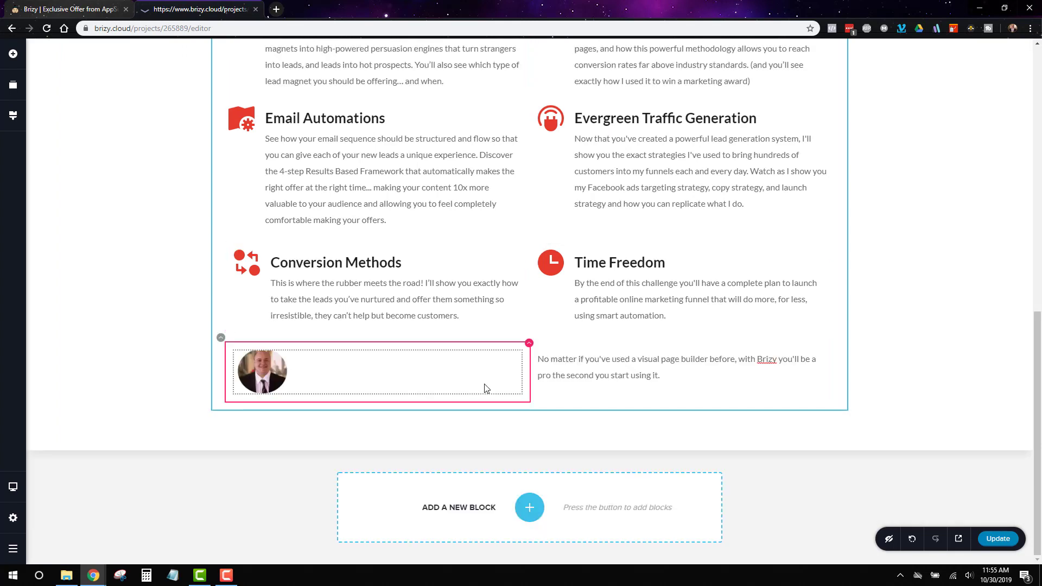
# Step: Narrow the portrait's column to roughly a fifth of the row's width and center the portrait in it
pyautogui.moveTo(530, 379); pyautogui.dragTo(325, 378)
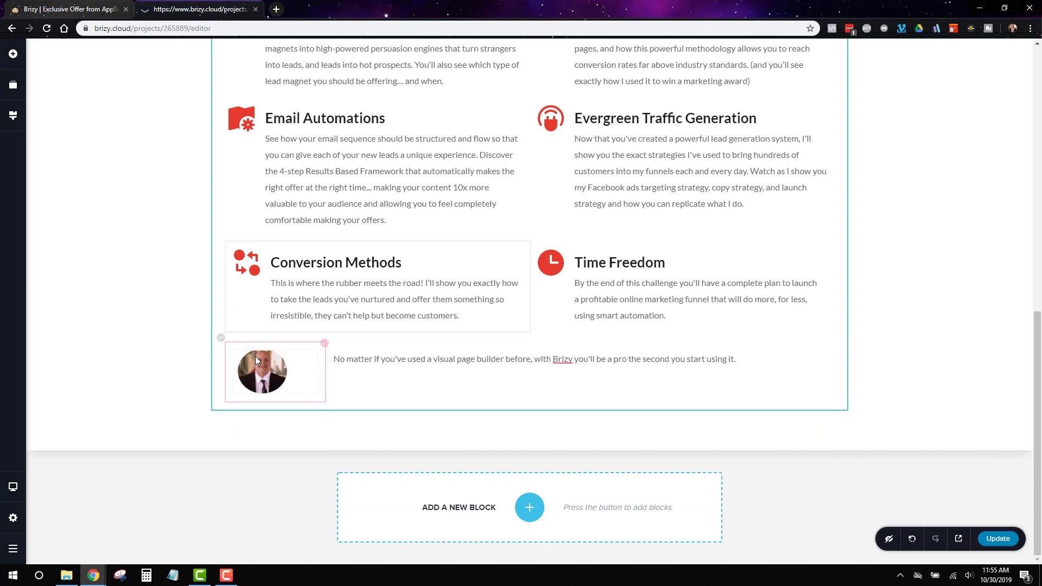
pyautogui.click(265, 360)
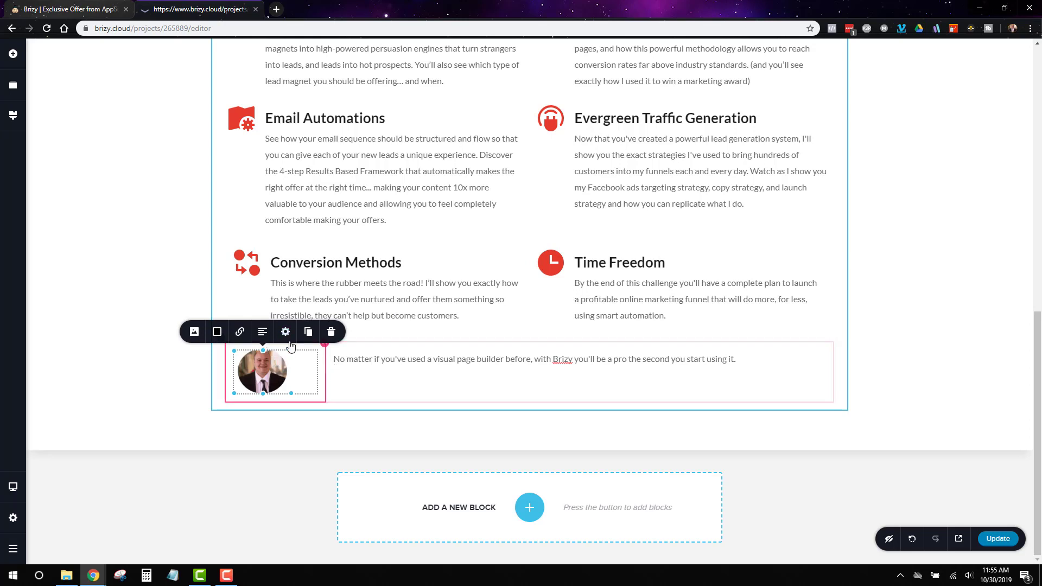
pyautogui.moveTo(326, 374); pyautogui.dragTo(355, 373)
pyautogui.click(272, 370)
pyautogui.click(267, 334)
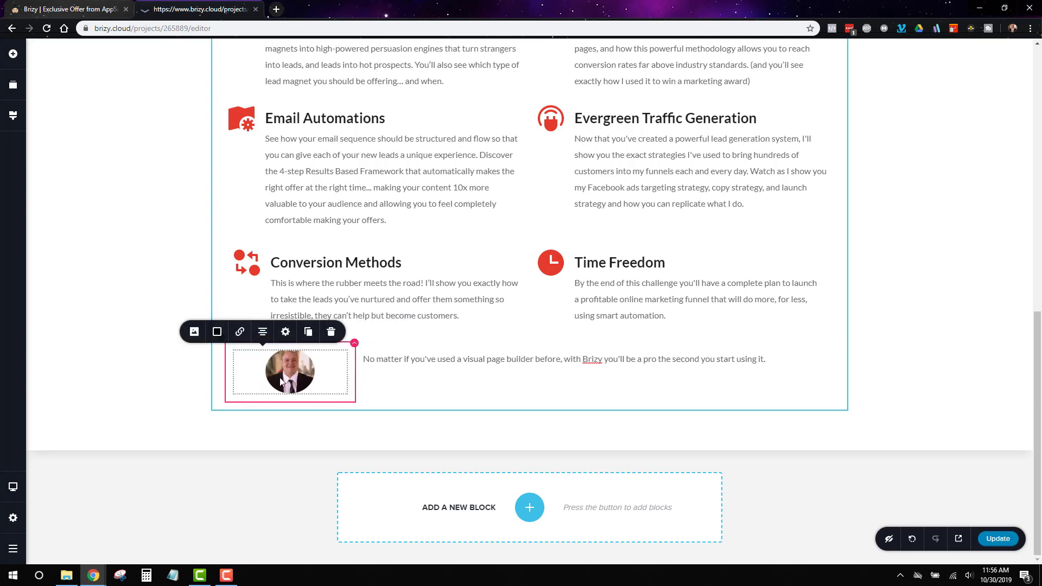
# Step: Set the portrait image's size to 33% and its height to 100%
pyautogui.click(286, 332)
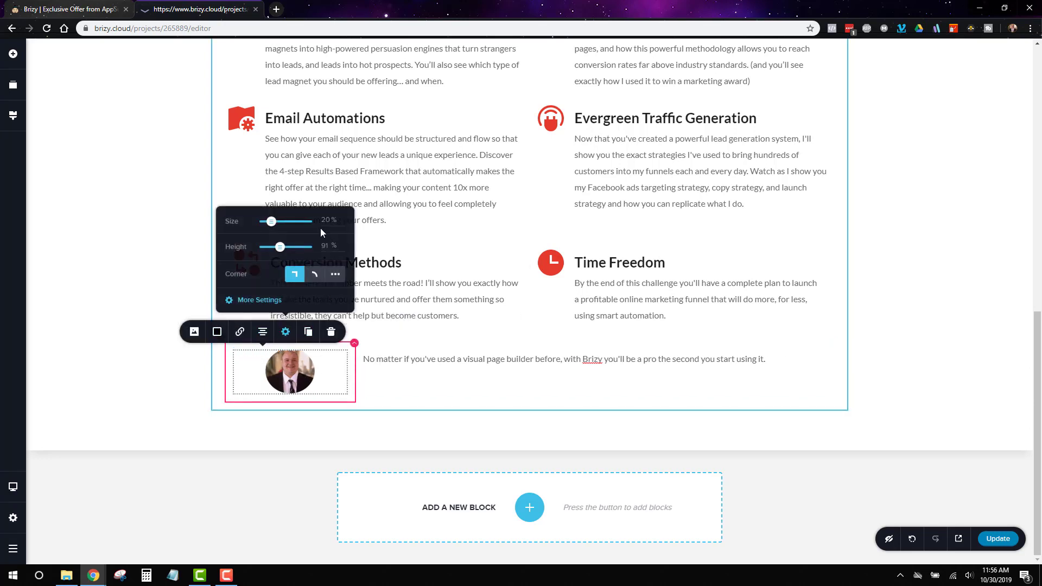
pyautogui.moveTo(273, 225); pyautogui.dragTo(282, 219)
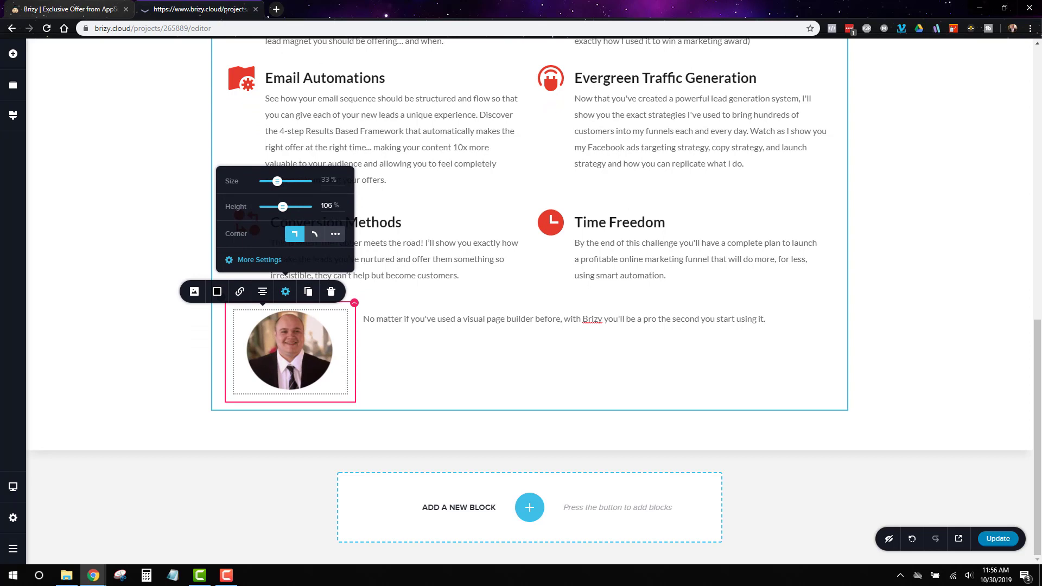
pyautogui.doubleClick(327, 206)
pyautogui.write('100')
pyautogui.click(444, 351)
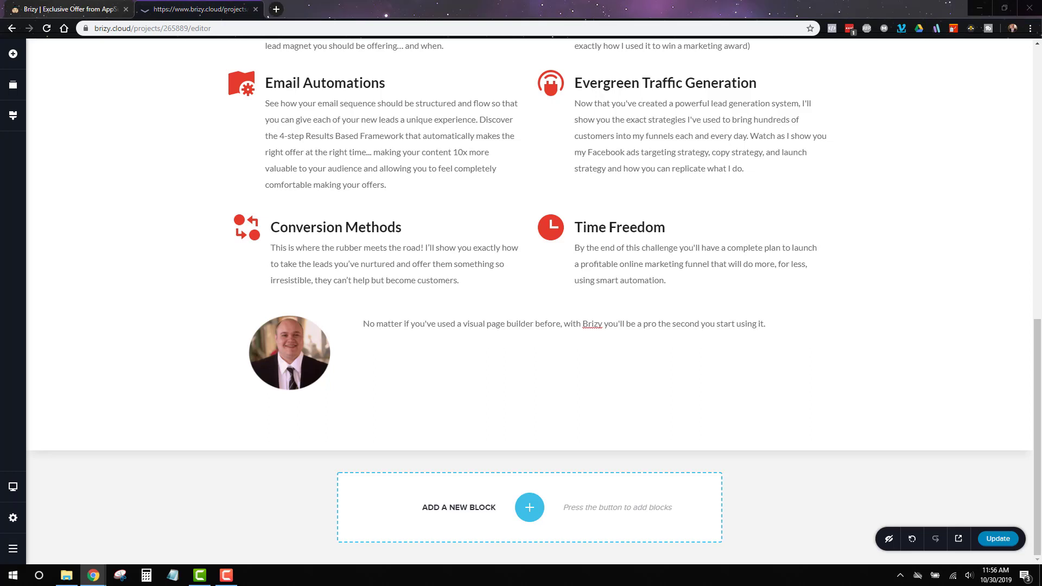
# Step: Replace the placeholder beside the portrait with "In this action-packed, no B.S. challenge I'm going to show you how to fully build your automated online lead generation & sales machine..."
pyautogui.click(575, 324)
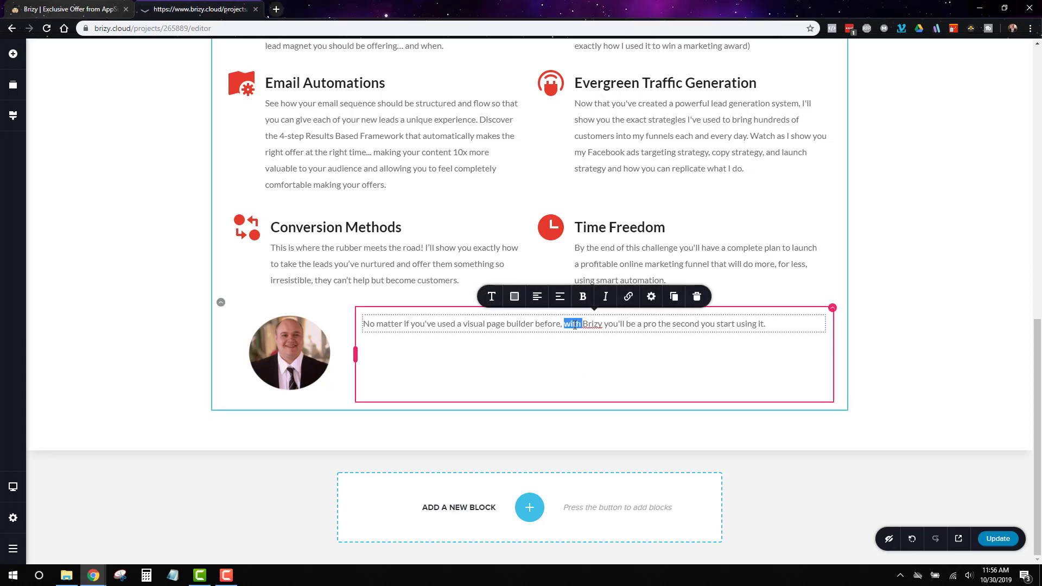
pyautogui.tripleClick(575, 325)
pyautogui.write("In this action-packed, no B.S. challenge I'm going to show you how to fully build your automated online lead generation & sales machine...")
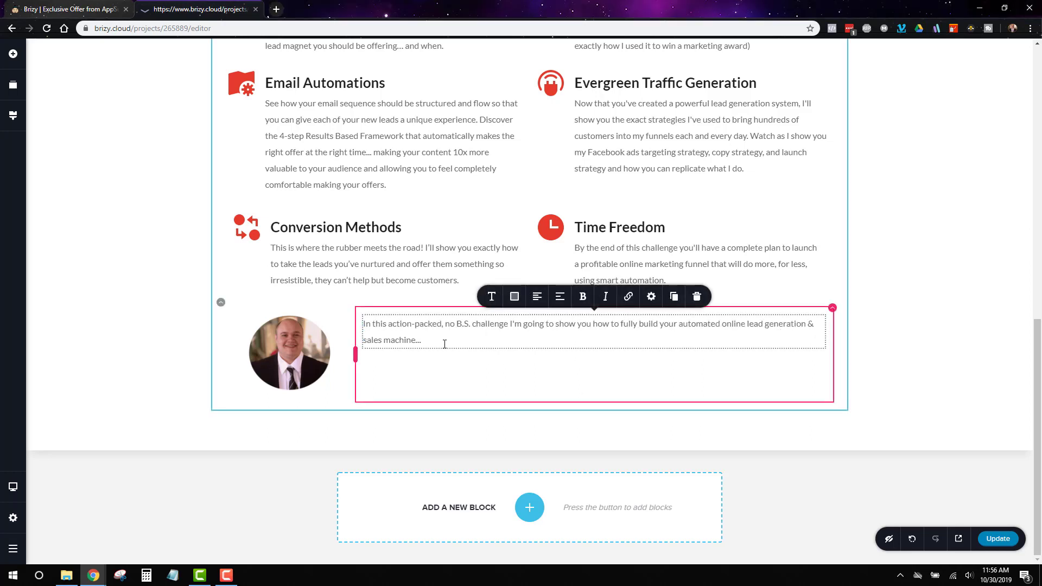
# Step: Make the whole sentence beside the portrait bold and change its color to near-black
pyautogui.moveTo(445, 345); pyautogui.dragTo(359, 326)
pyautogui.click(584, 296)
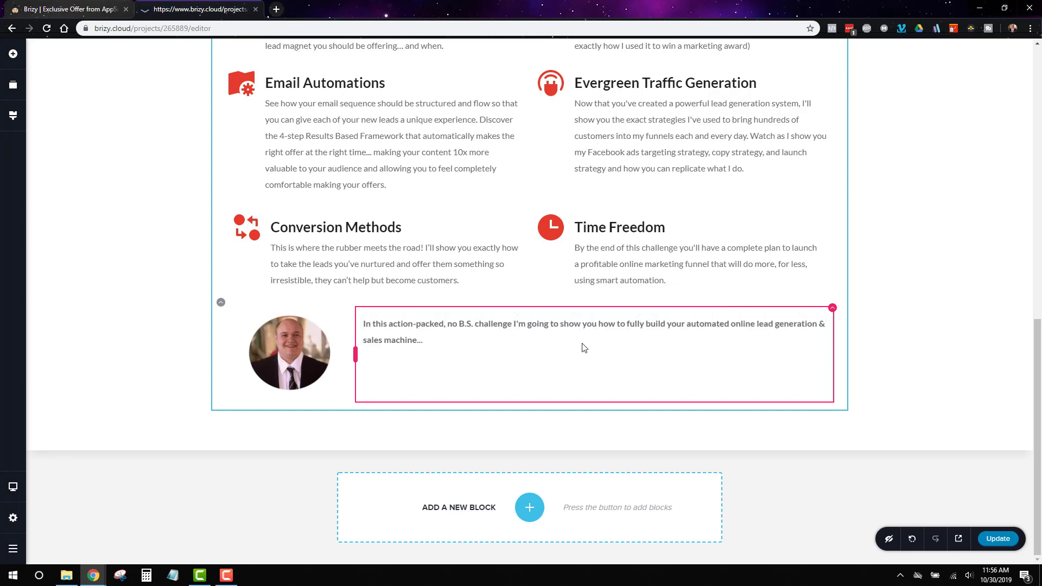
pyautogui.click(515, 296)
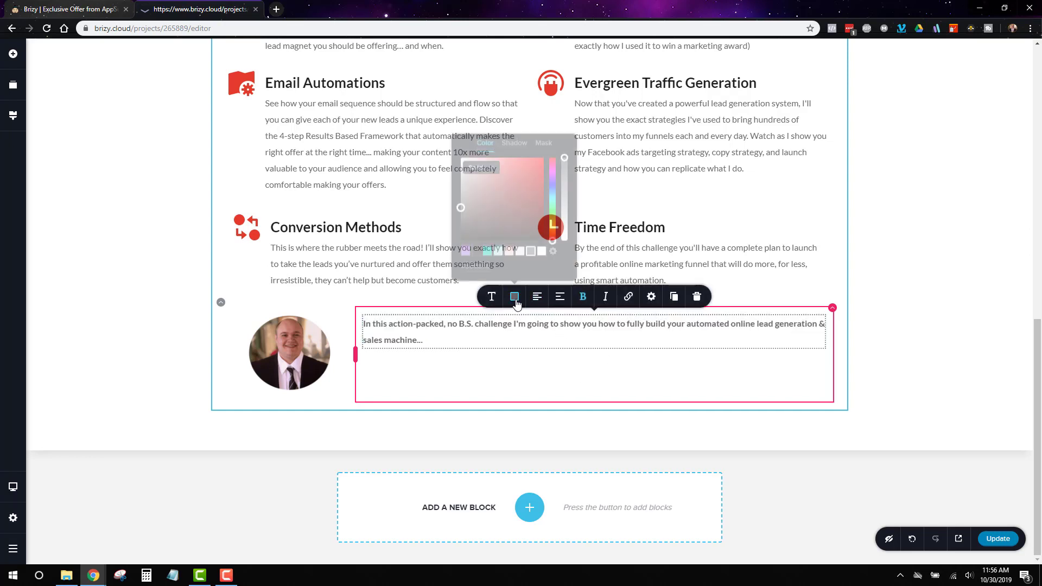
pyautogui.click(545, 378)
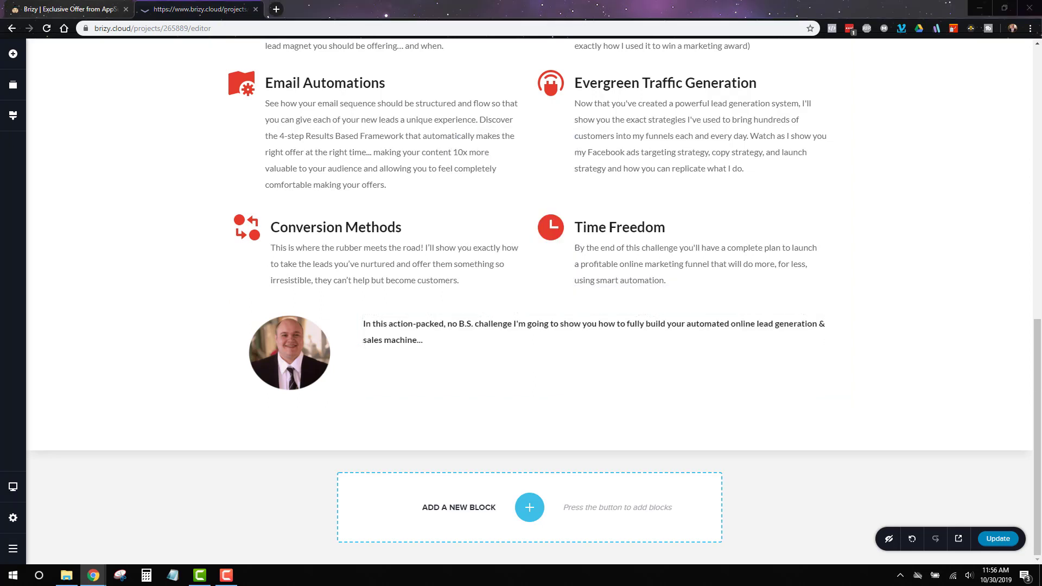
# Step: Below the bold sentence, add a paragraph introducing the host by name as "Founder of The Digital Business Builders and I'll be personally bringing you through the challenge."
pyautogui.click(475, 348)
pyautogui.press('Return')
pyautogui.press('Return')
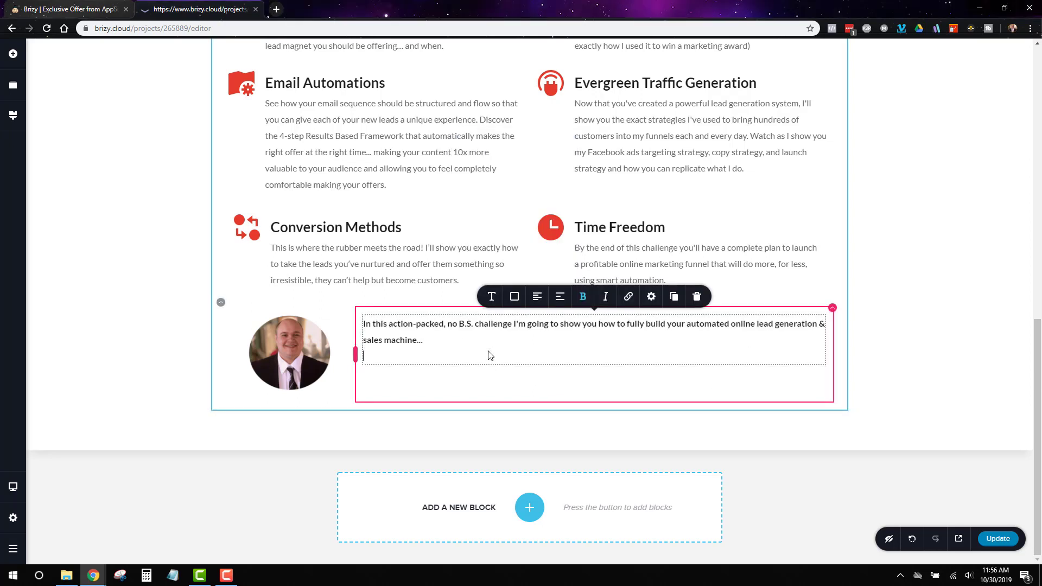
pyautogui.write("I'm Matt Gartner, Founder of The Digital Business Builders and I'll be personally bringing you through the challenge.")
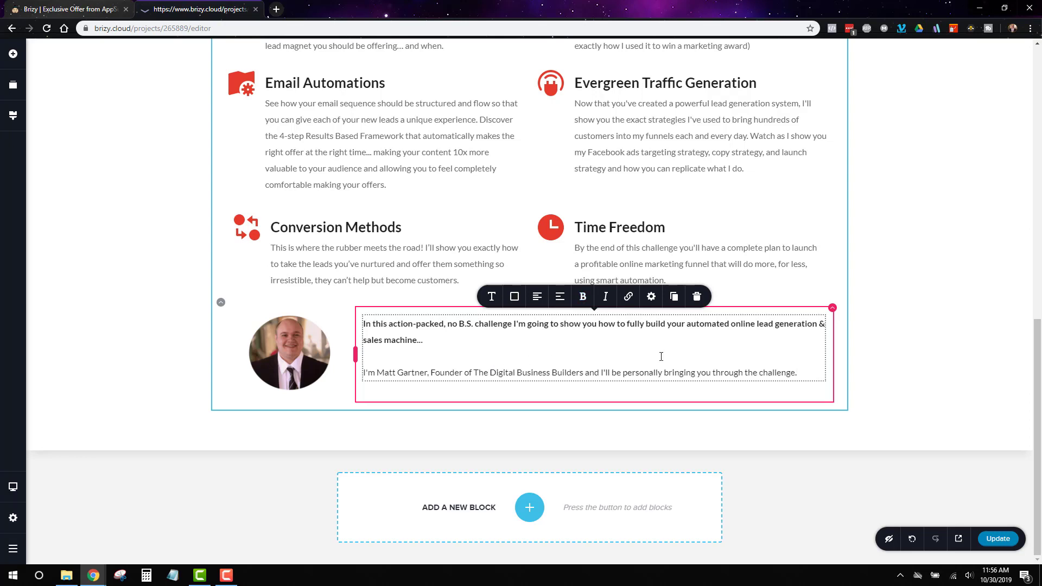
pyautogui.click(987, 398)
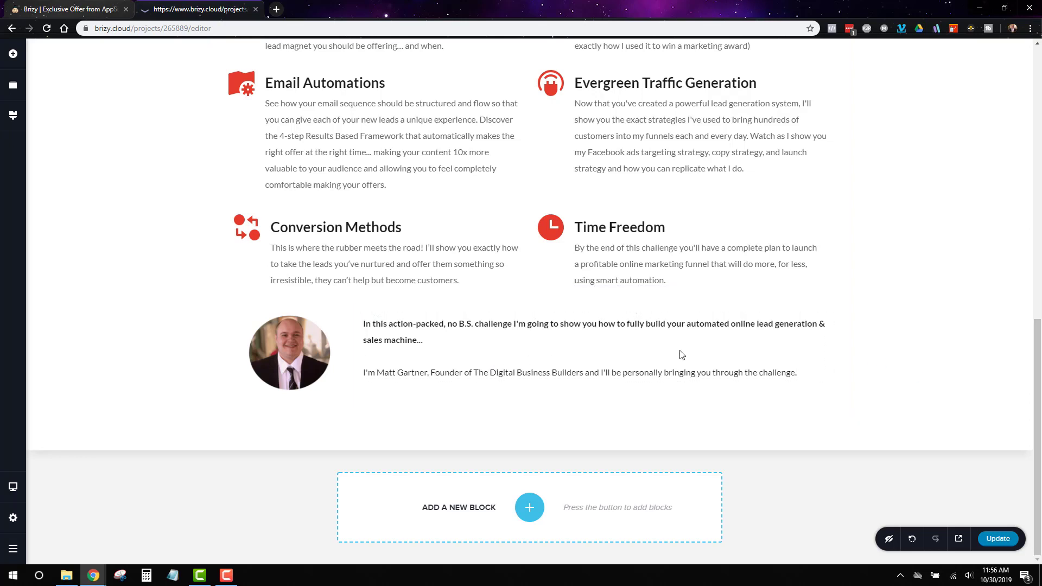
# Step: Increase the font size of all the text beside the portrait slightly
pyautogui.click(615, 347)
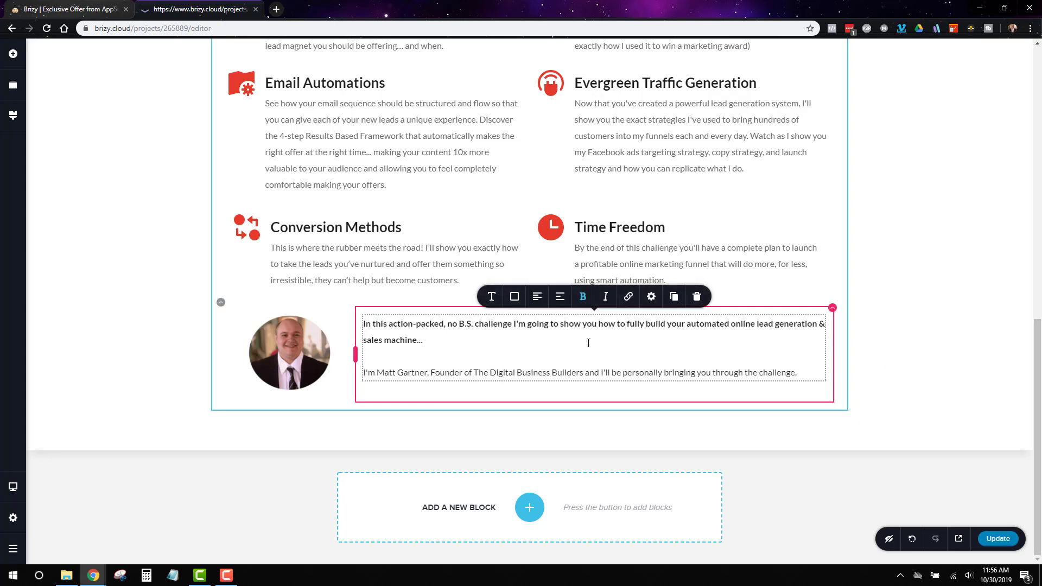
pyautogui.hotkey('ctrl', 'a')
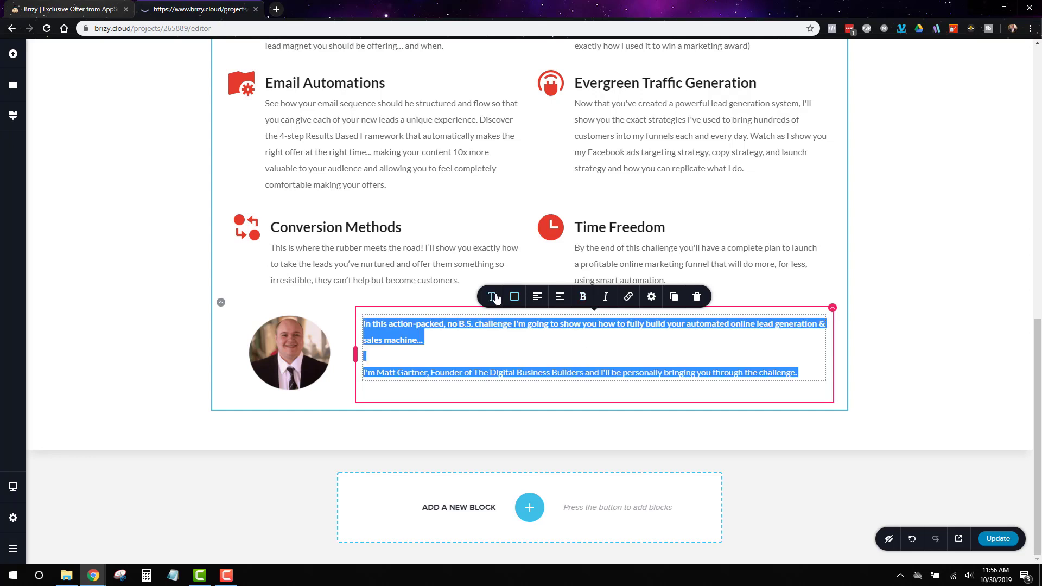
pyautogui.click(492, 296)
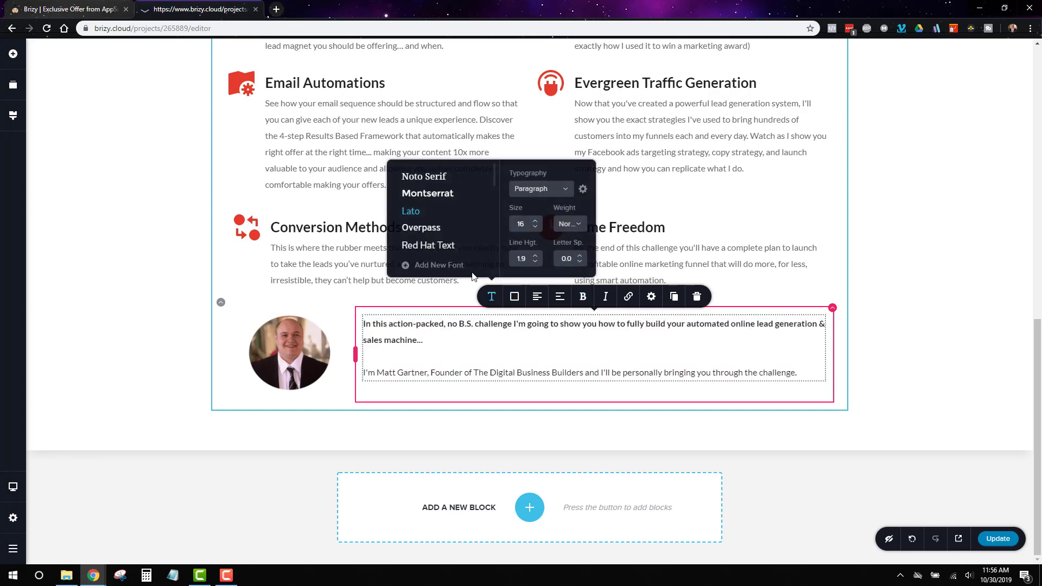
pyautogui.click(535, 225)
pyautogui.click(536, 225)
pyautogui.click(919, 333)
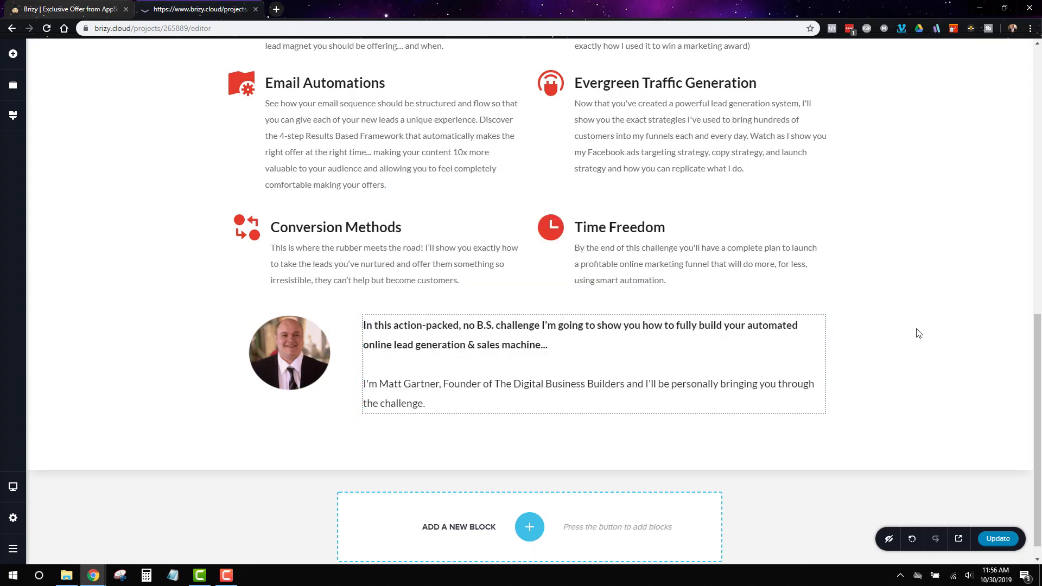
# Step: Remove the blank line between the bold sentence and the introduction paragraph beside the portrait
pyautogui.click(482, 365)
pyautogui.press('BackSpace')
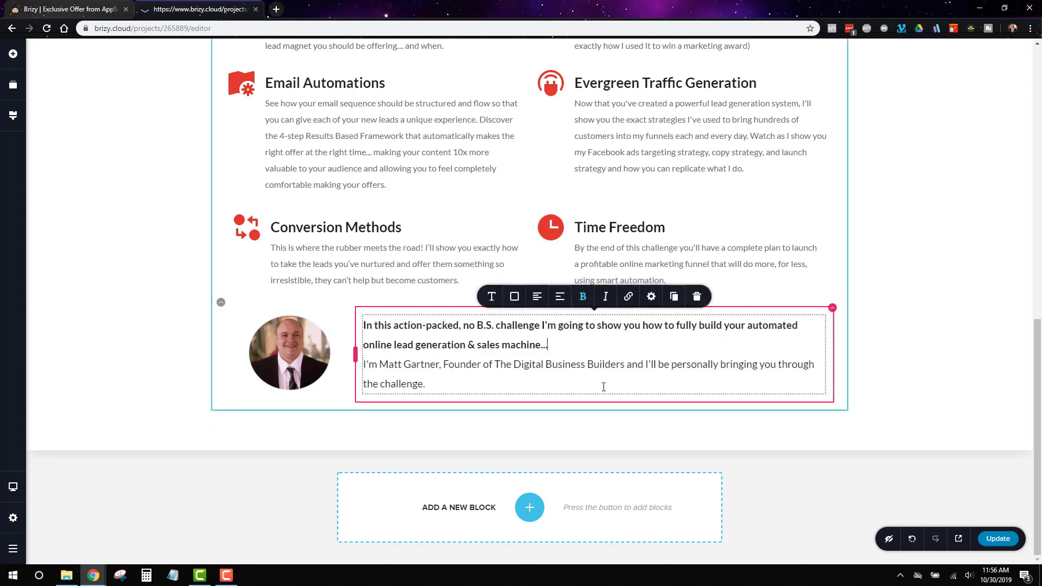
pyautogui.click(917, 381)
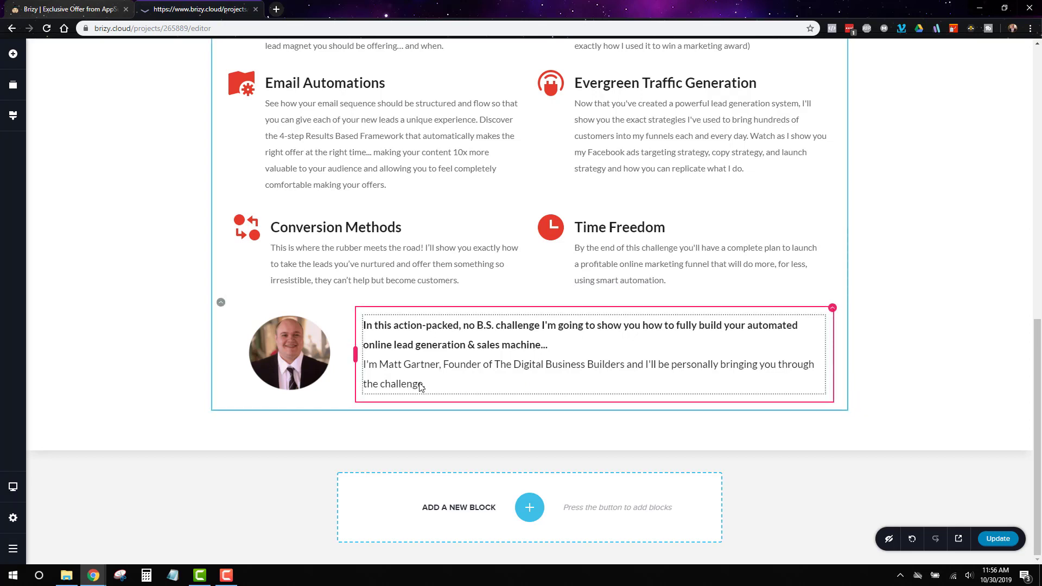
# Step: After a blank line, add a signature with the founder's name in bold capitals, followed by "// Founder, Digital Business Builders" in regular weight
pyautogui.click(448, 387)
pyautogui.press('Return')
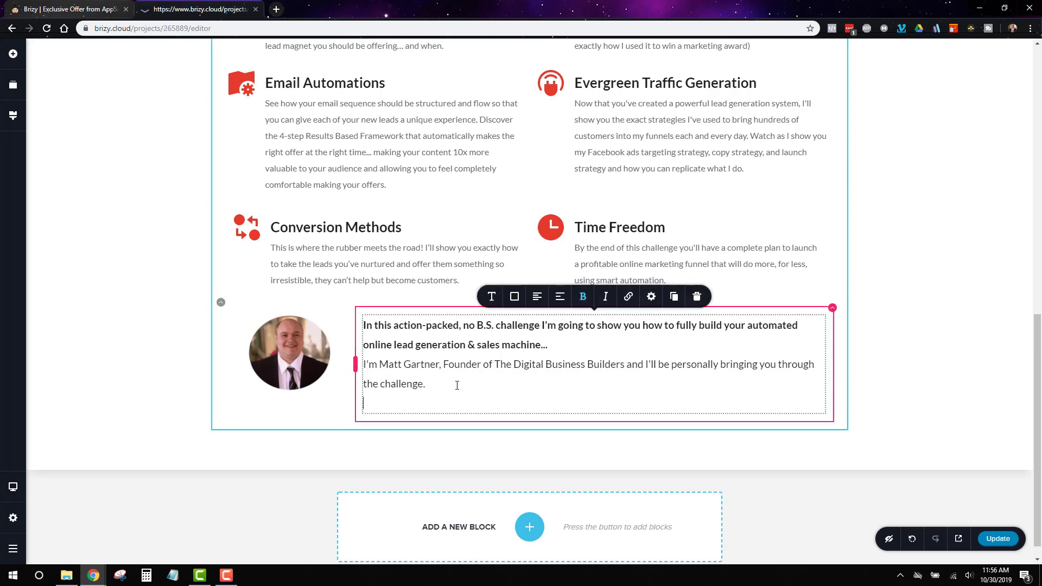
pyautogui.press('Return')
pyautogui.write('M')
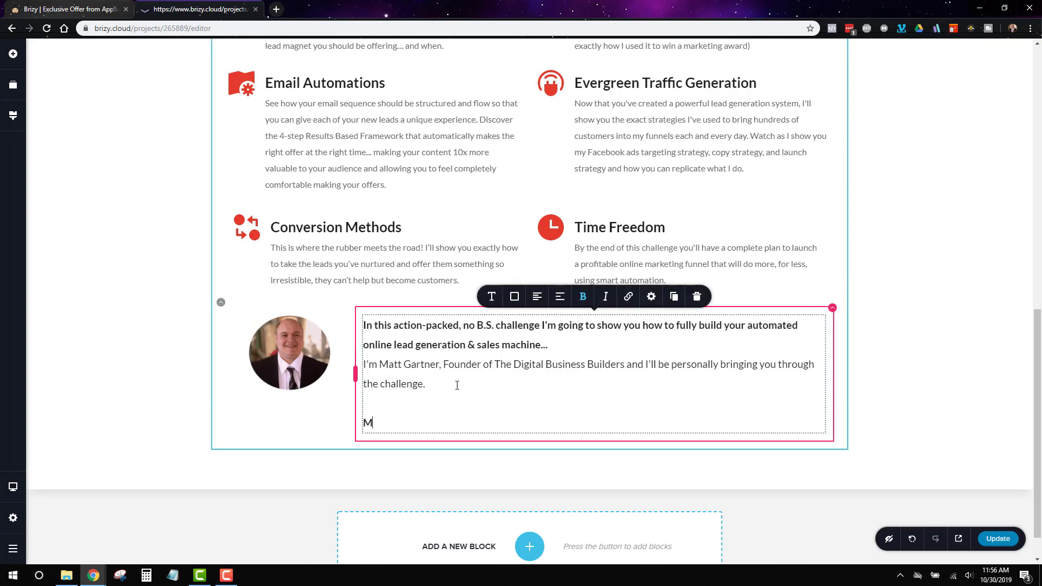
pyautogui.write('att Gart')
pyautogui.press('BackSpace')
pyautogui.press('BackSpace')
pyautogui.write('ATT GARTNER // Founde')
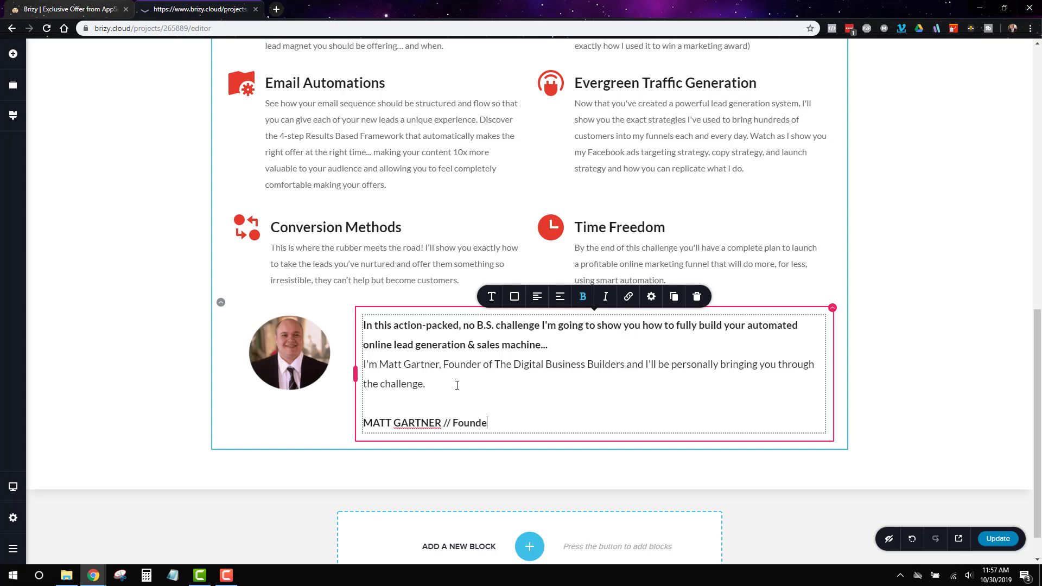
pyautogui.write('r, Digital Business Builders')
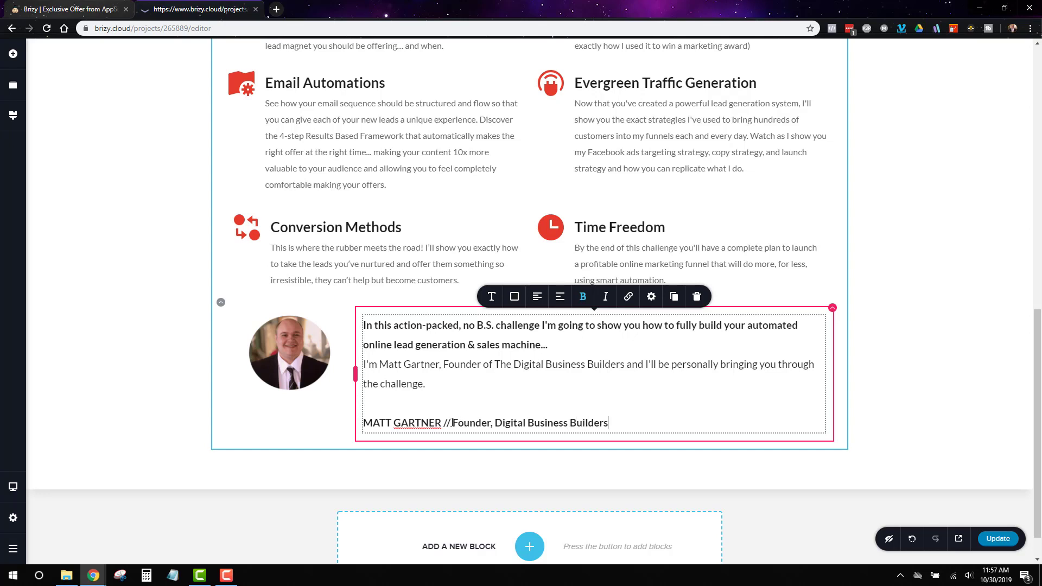
pyautogui.moveTo(452, 423)
pyautogui.mouseDown()
pyautogui.moveTo(628, 433)
pyautogui.moveTo(445, 427)
pyautogui.mouseUp()
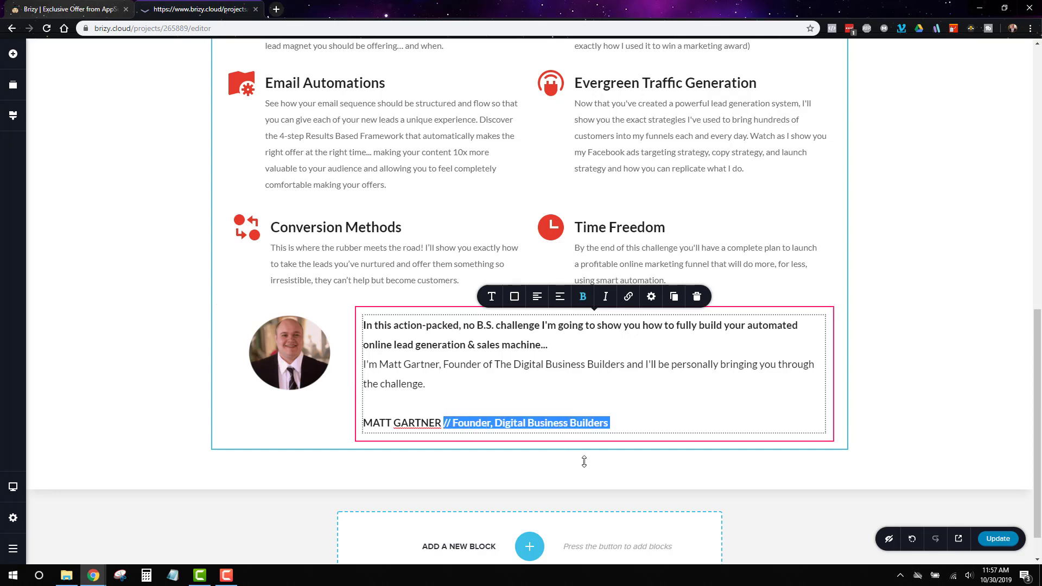
pyautogui.click(458, 426)
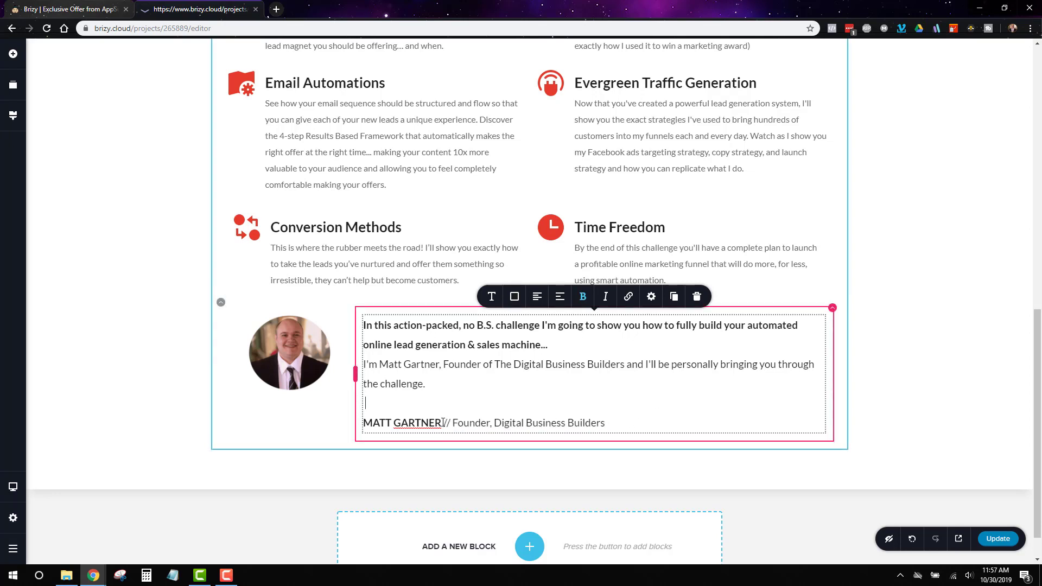
# Step: Try to recolor the founder's name in the signature line with a pasted hex code
pyautogui.moveTo(443, 423); pyautogui.dragTo(363, 424)
pyautogui.click(515, 298)
pyautogui.click(476, 262)
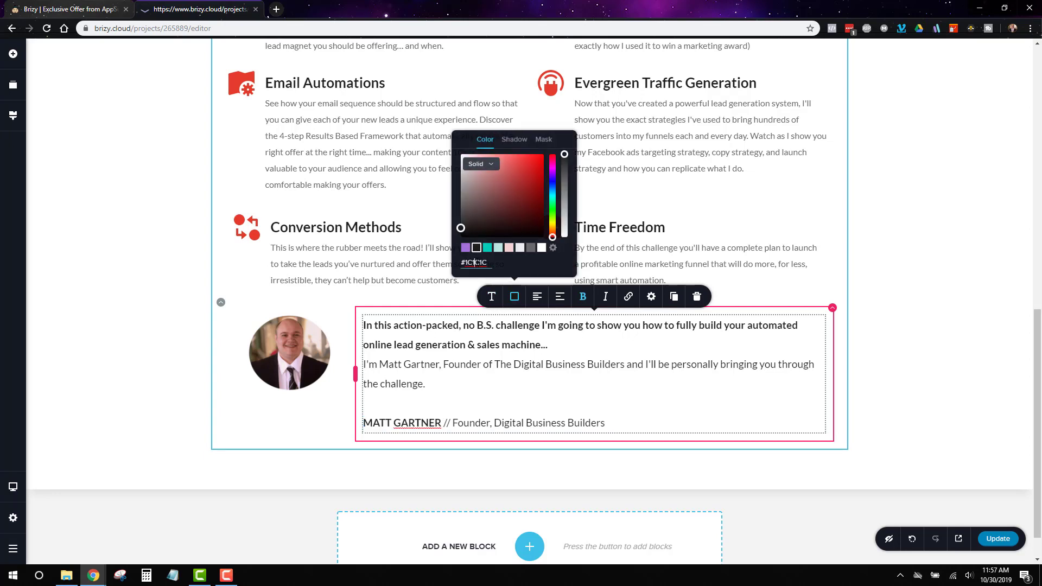
pyautogui.doubleClick(474, 263)
pyautogui.hotkey('ctrl', 'v')
pyautogui.press('BackSpace')
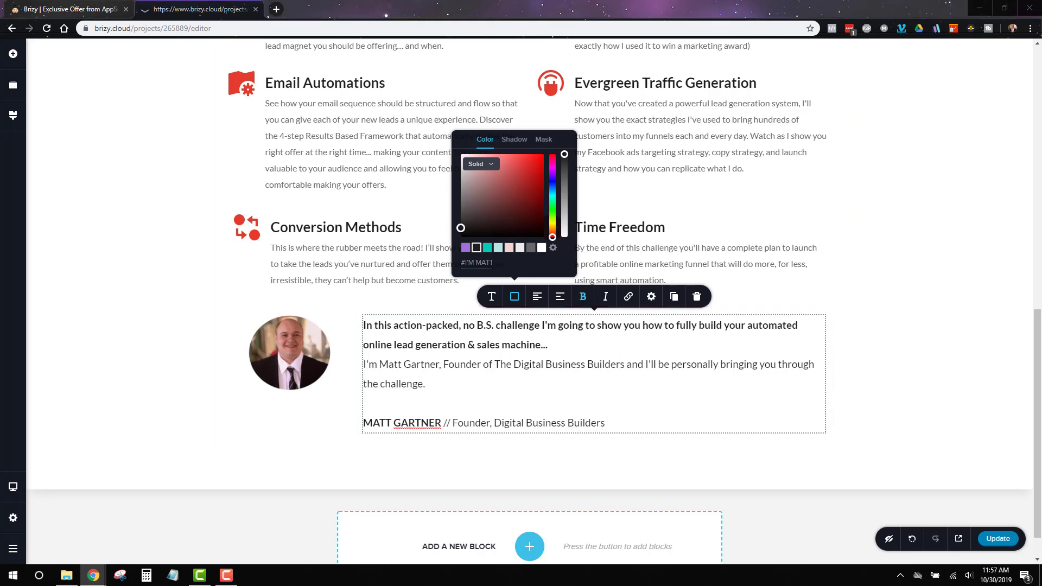
pyautogui.click(428, 421)
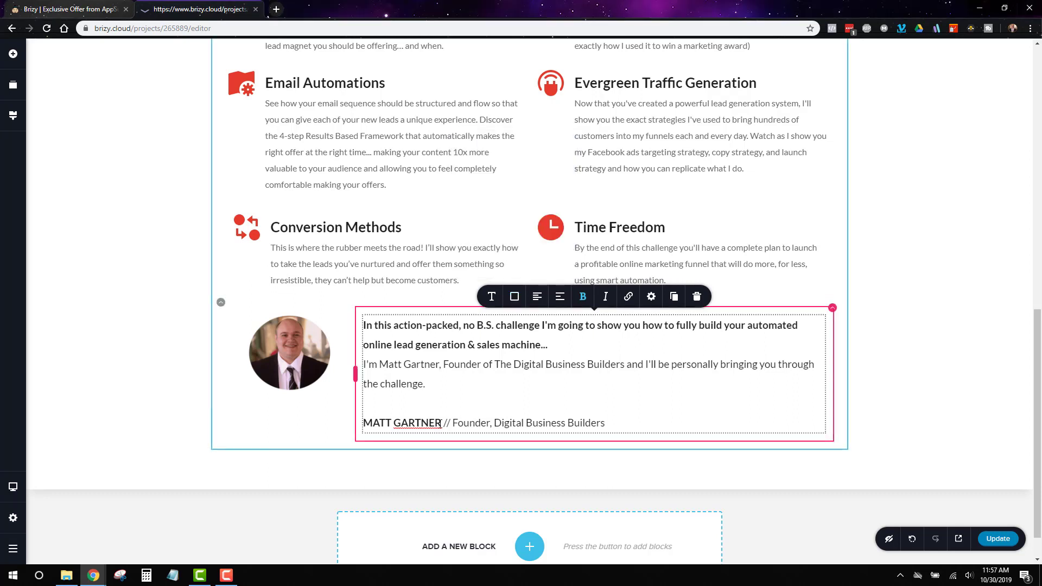
# Step: Change the color of the founder's name in the signature line to the page's red using its hex code
pyautogui.moveTo(441, 423); pyautogui.dragTo(365, 423)
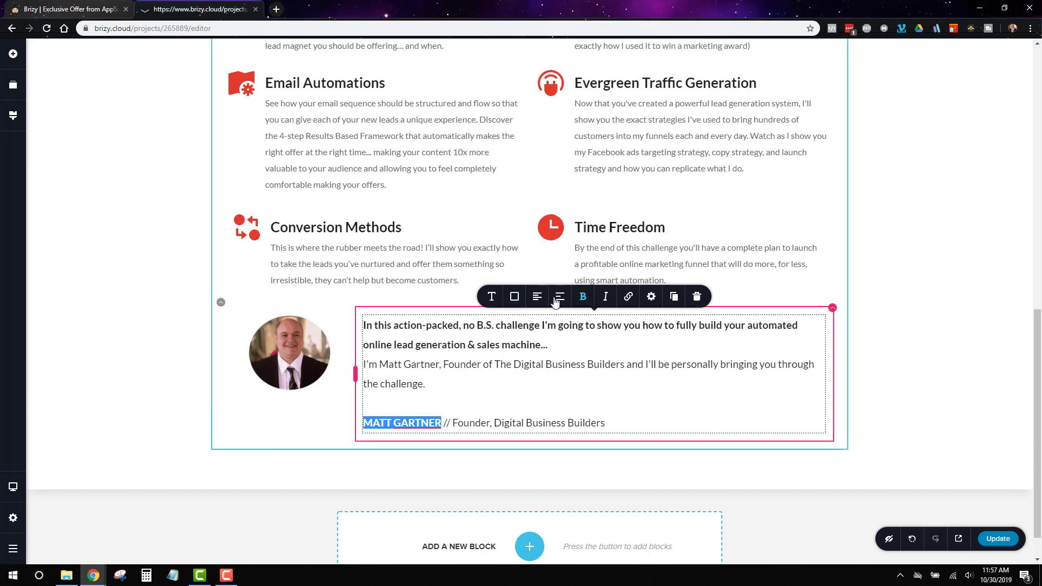
pyautogui.click(515, 297)
pyautogui.moveTo(491, 263); pyautogui.dragTo(460, 263)
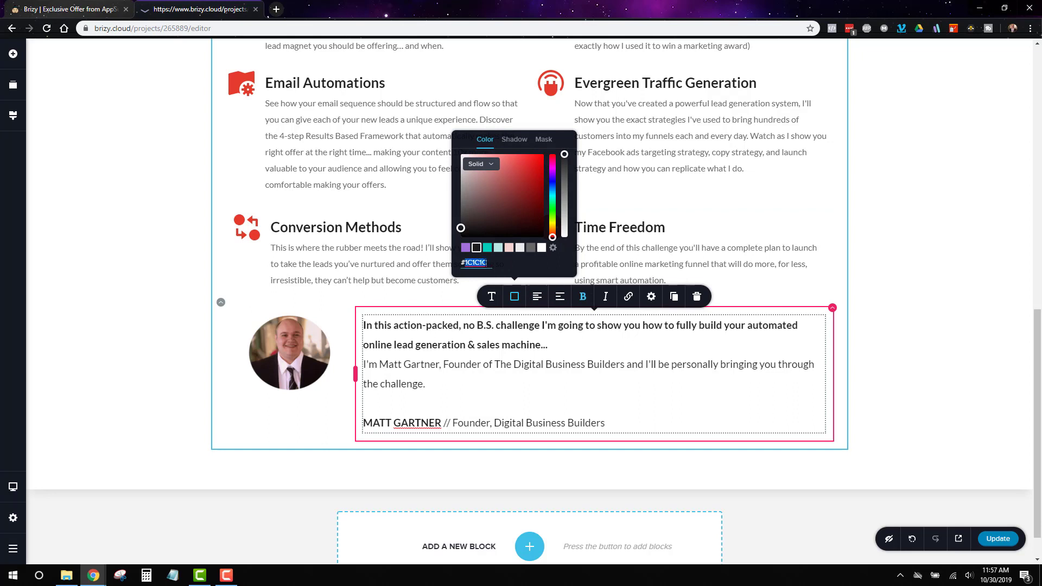
pyautogui.hotkey('ctrl', 'v')
pyautogui.click(936, 378)
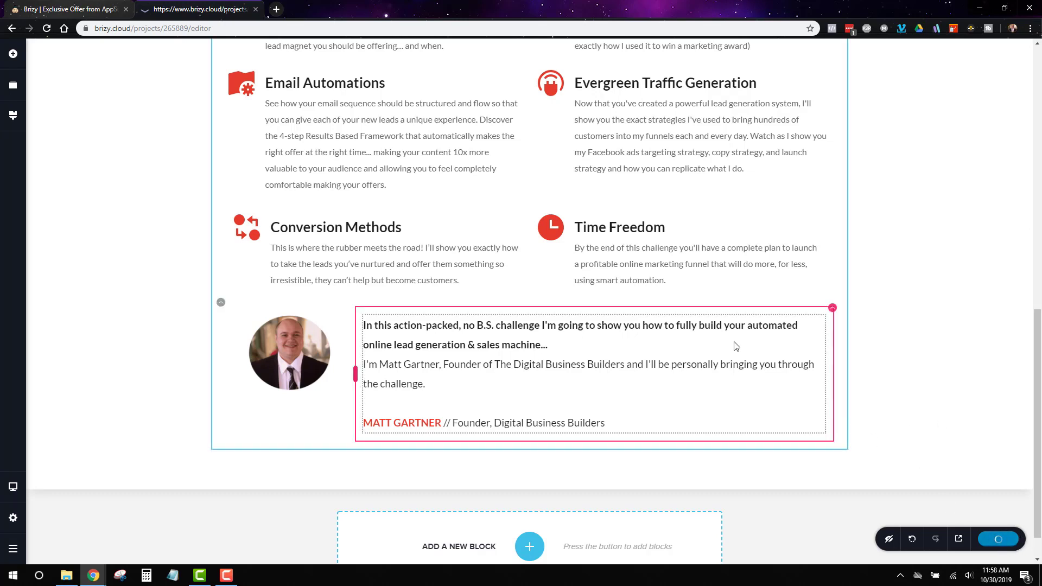
# Step: Set both the top and bottom padding of the logo header block to 7 px
pyautogui.scroll(-1, 805, 439)
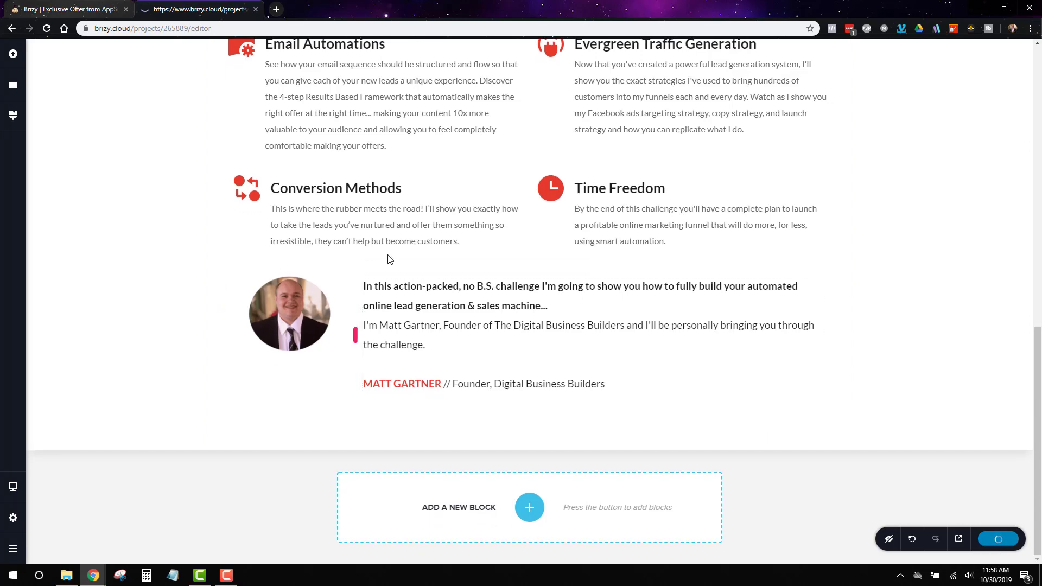
pyautogui.scroll(12, 566, 329)
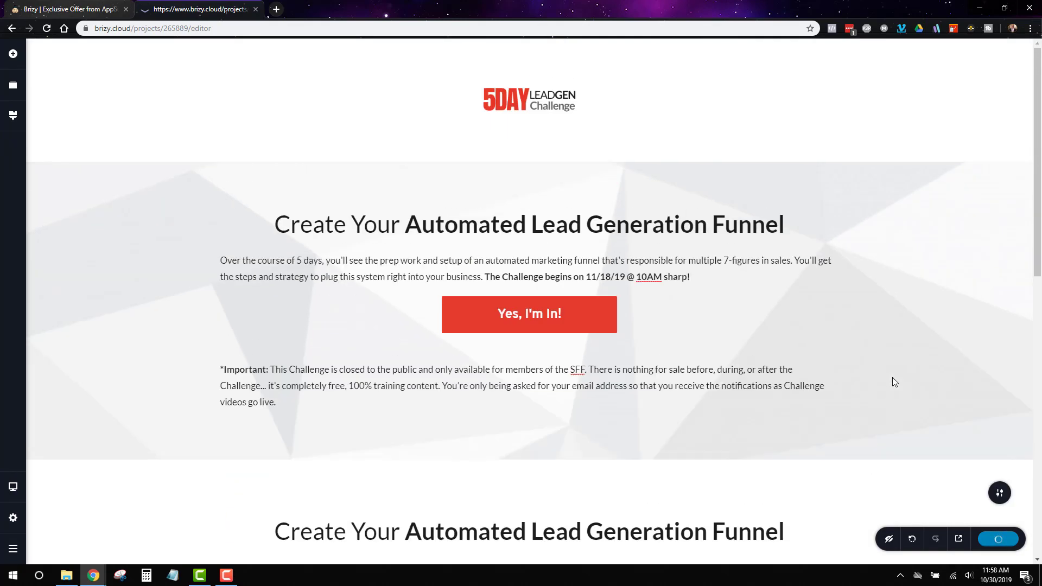
pyautogui.click(998, 74)
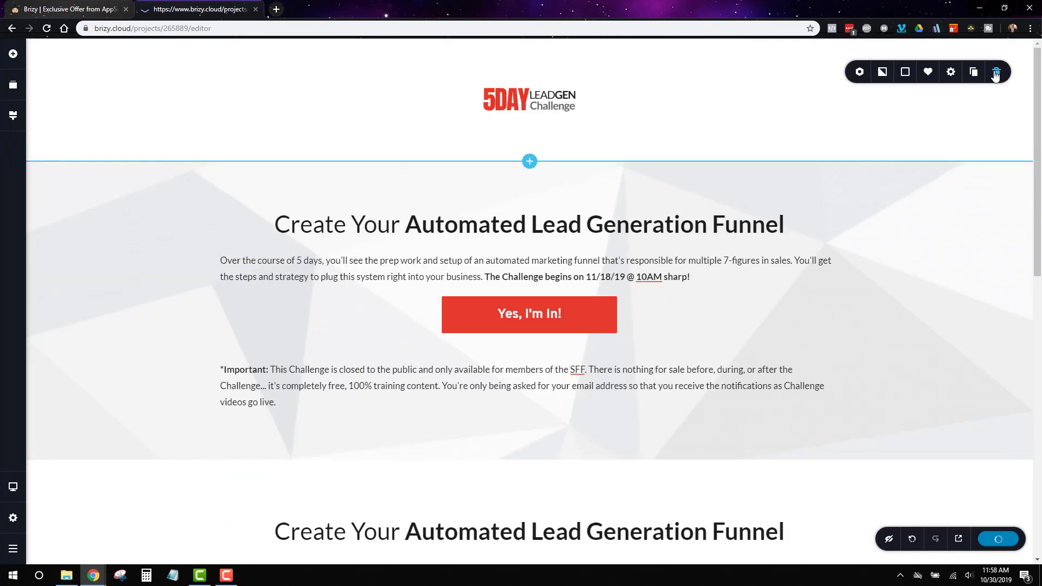
pyautogui.click(951, 71)
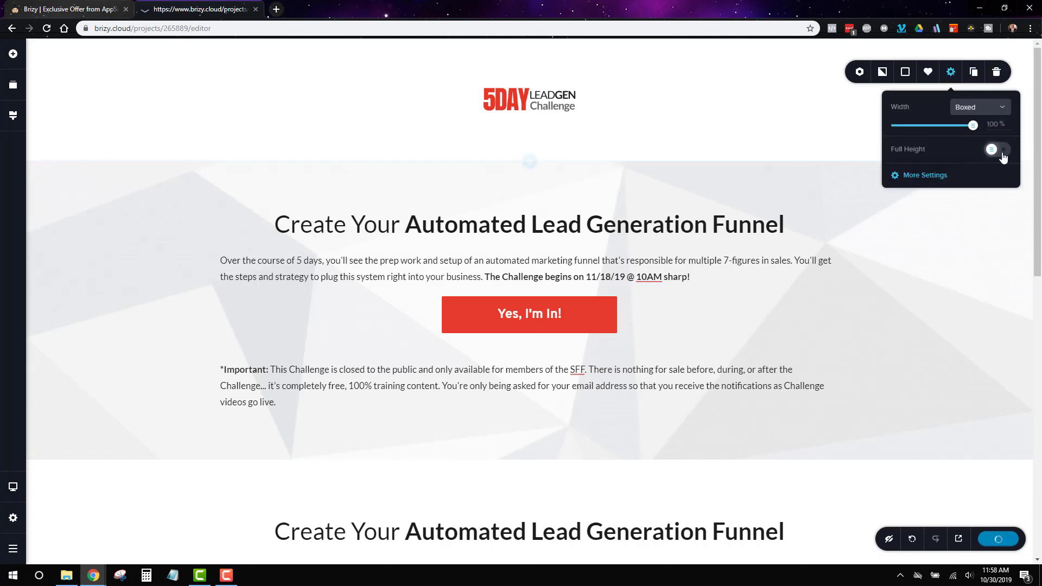
pyautogui.click(934, 176)
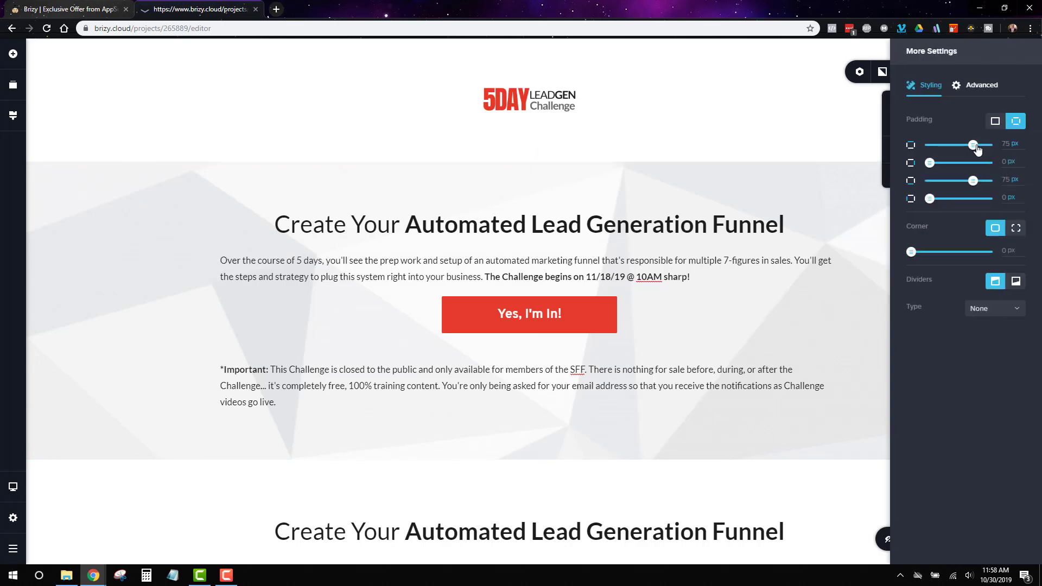
pyautogui.moveTo(975, 146); pyautogui.dragTo(934, 145)
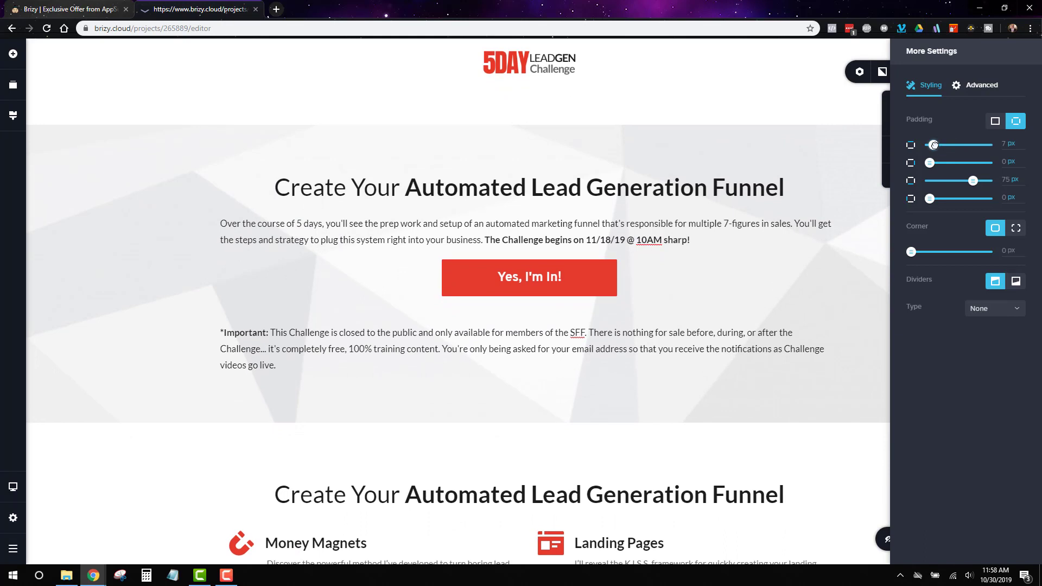
pyautogui.moveTo(975, 187); pyautogui.dragTo(933, 181)
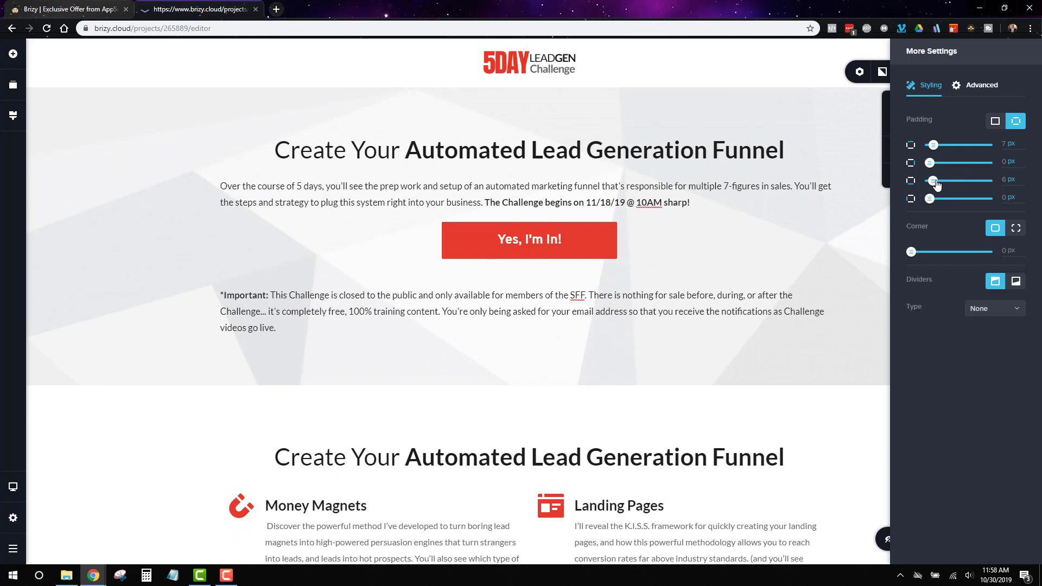
pyautogui.click(1007, 180)
pyautogui.write('7')
pyautogui.press('BackSpace')
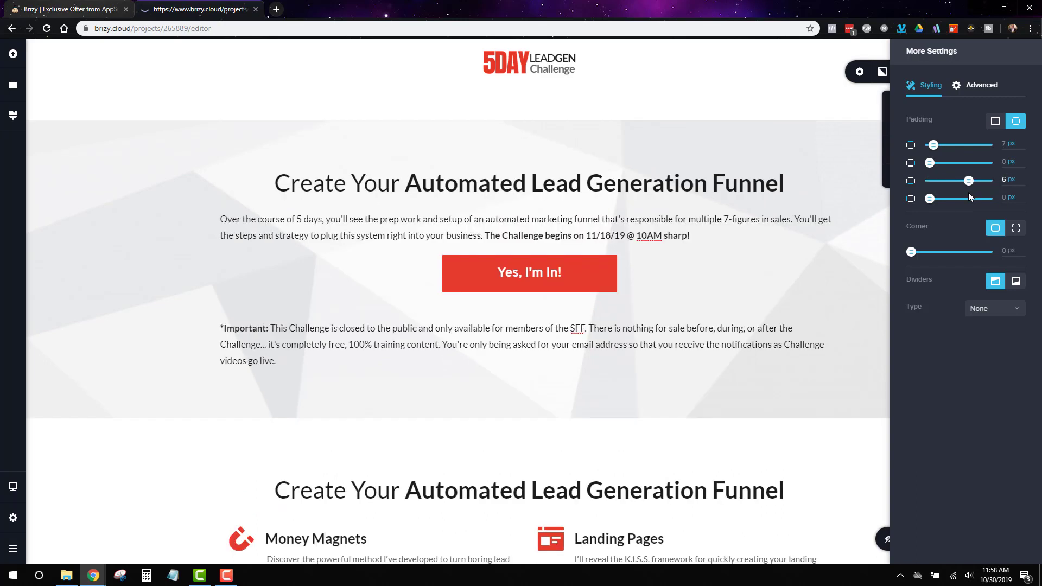
pyautogui.write('7')
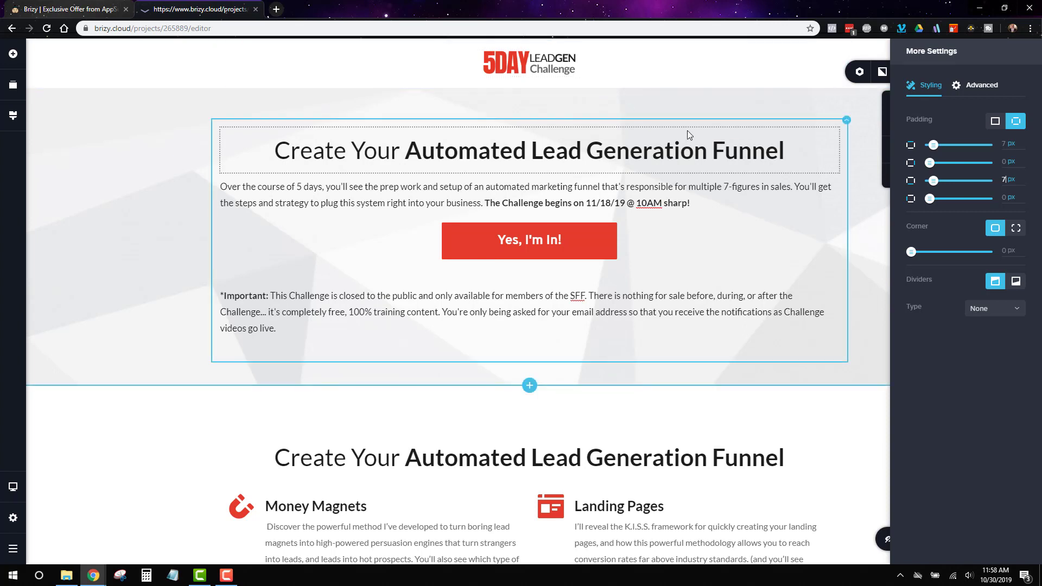
pyautogui.click(747, 98)
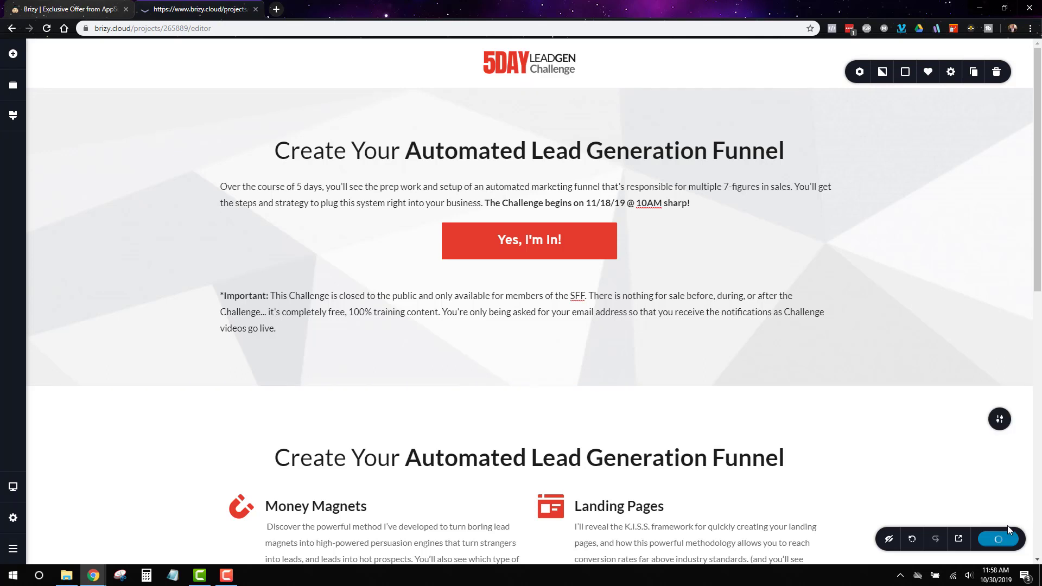
# Step: Set the logo header block's width to Full and open its detailed styling settings
pyautogui.click(951, 72)
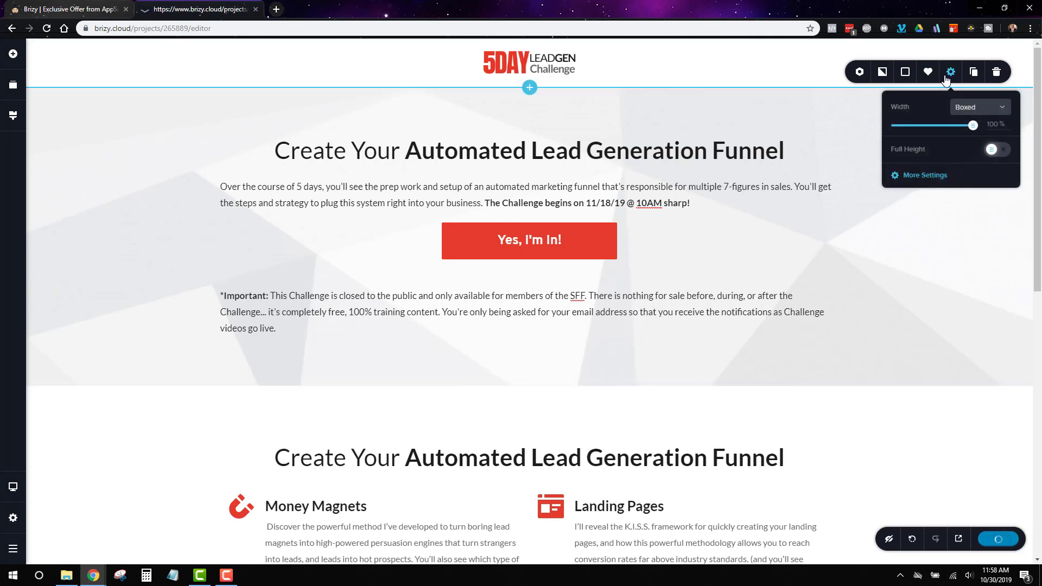
pyautogui.click(989, 107)
pyautogui.click(991, 109)
pyautogui.click(990, 109)
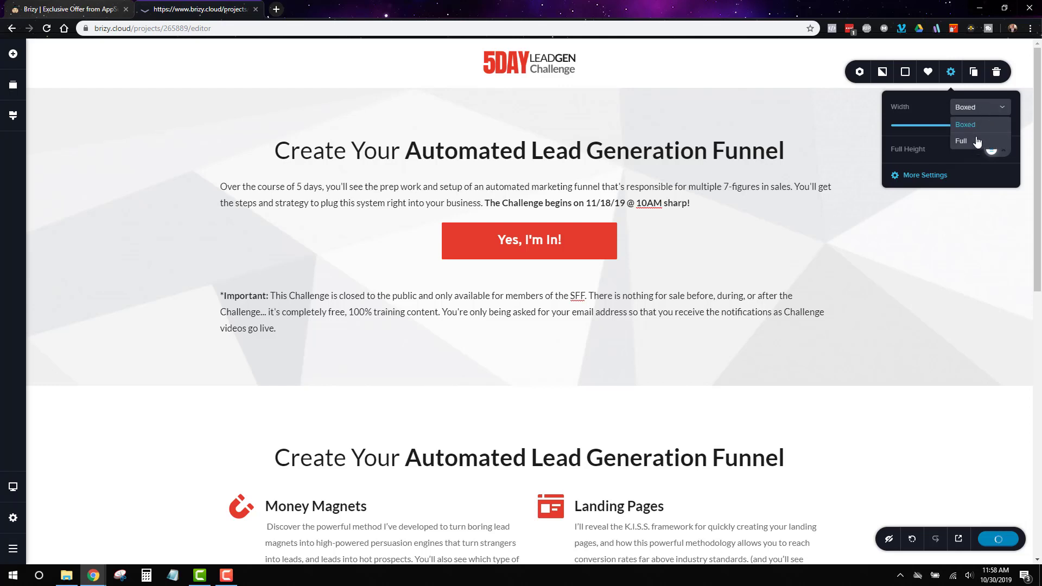
pyautogui.click(989, 143)
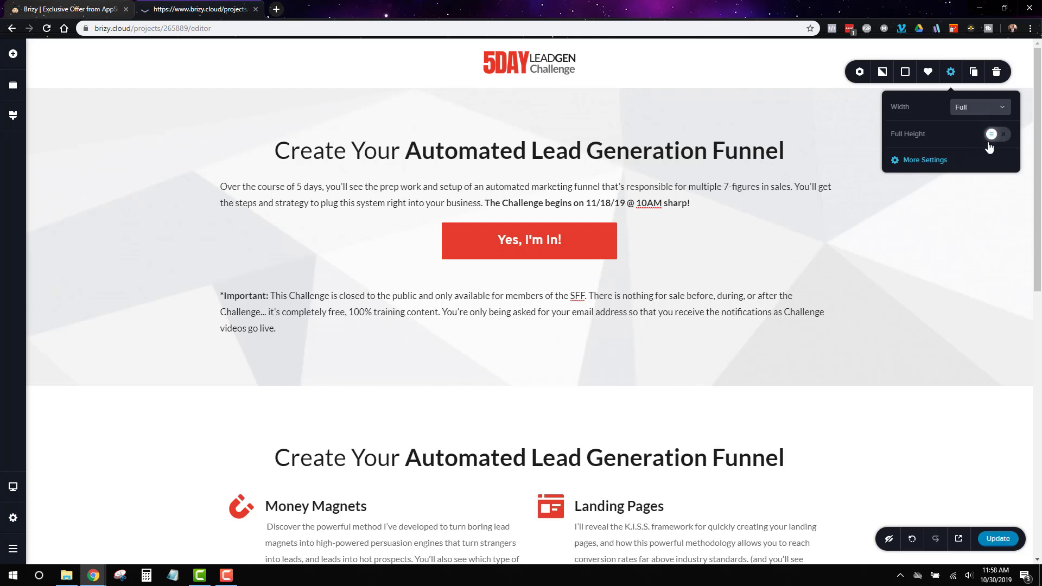
pyautogui.click(923, 160)
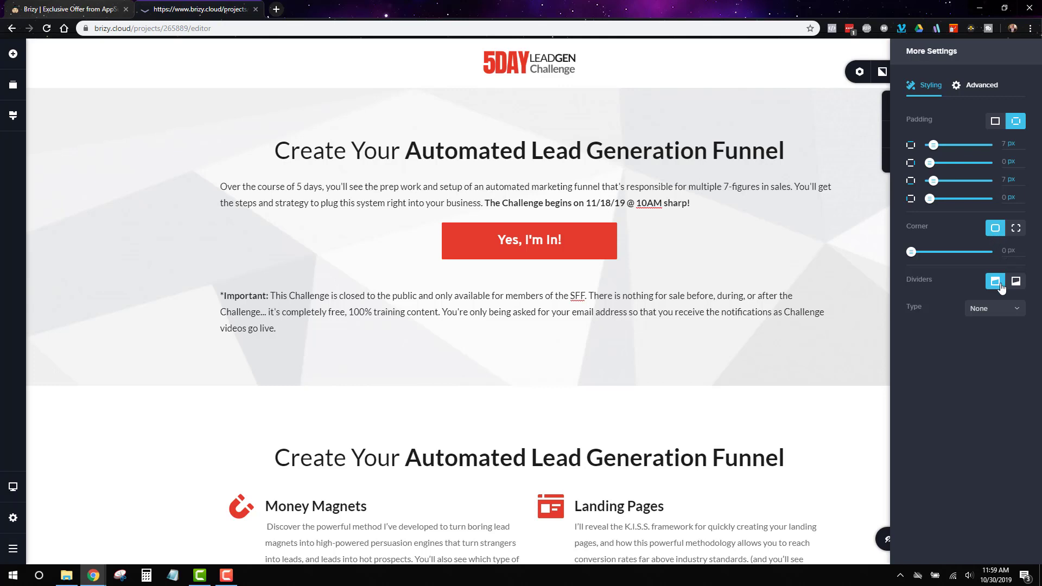
# Step: Examine the logo header block's divider shapes, advanced options, and the uniform versus per-side modes for padding and corners
pyautogui.click(996, 310)
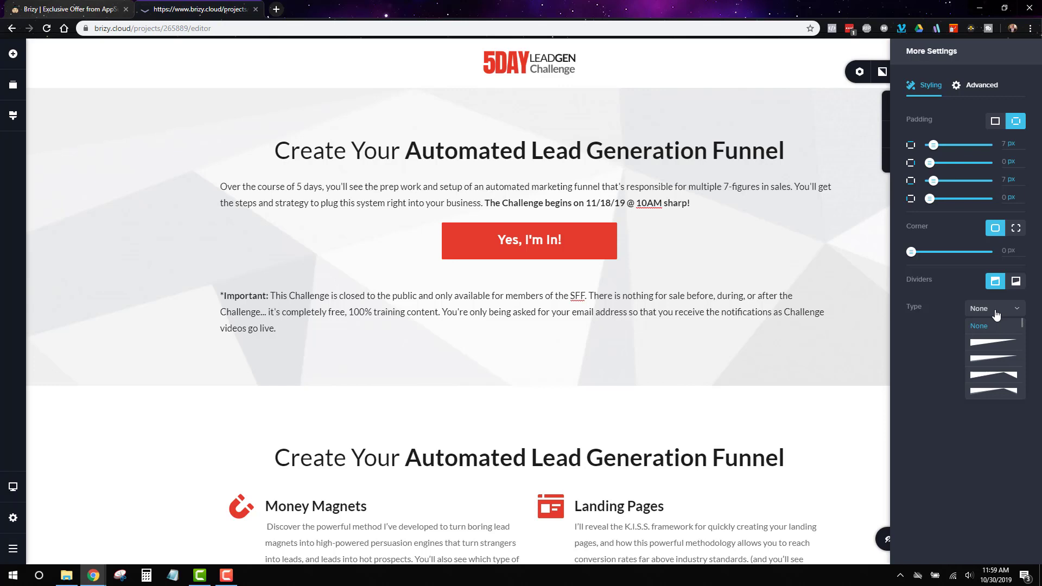
pyautogui.scroll(-3, 1010, 353)
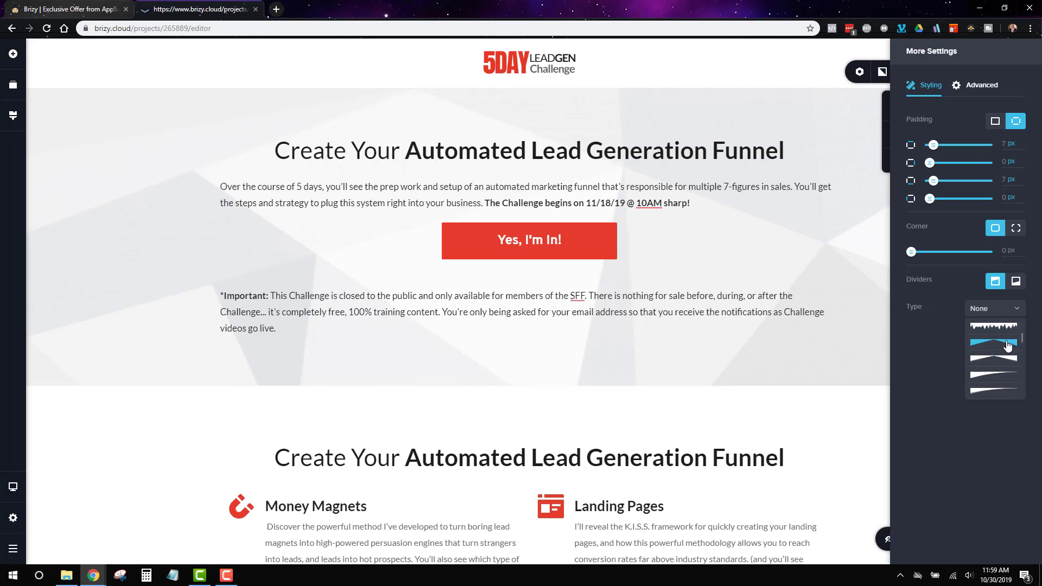
pyautogui.scroll(-2, 1008, 346)
pyautogui.scroll(-5, 1008, 346)
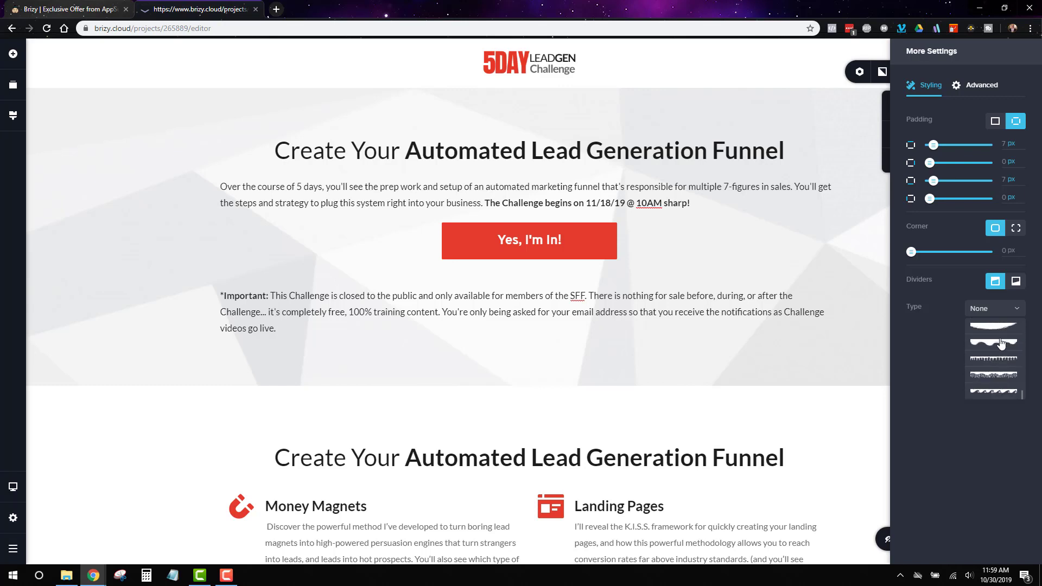
pyautogui.click(937, 340)
pyautogui.click(980, 93)
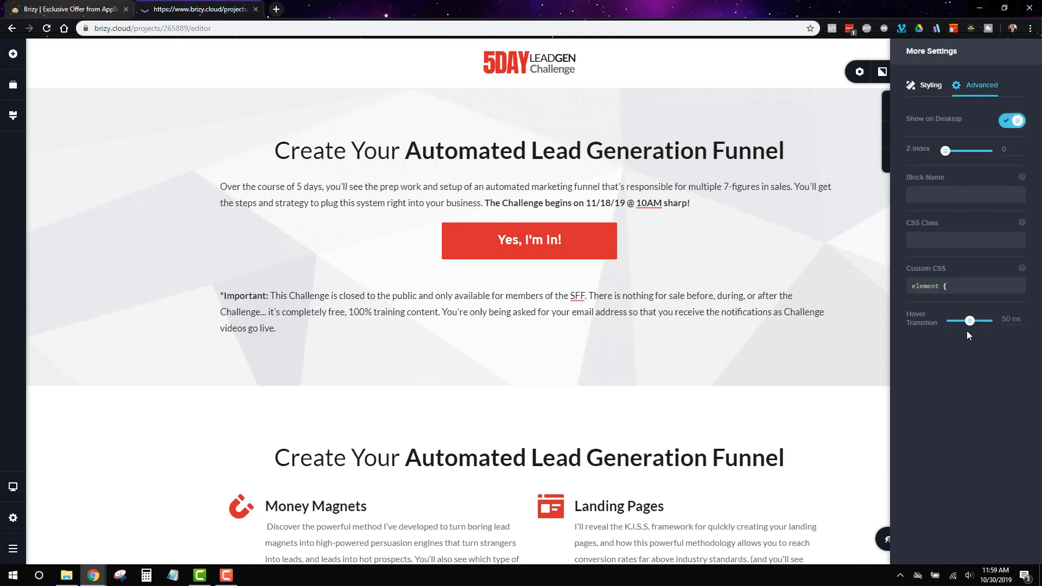
pyautogui.click(930, 83)
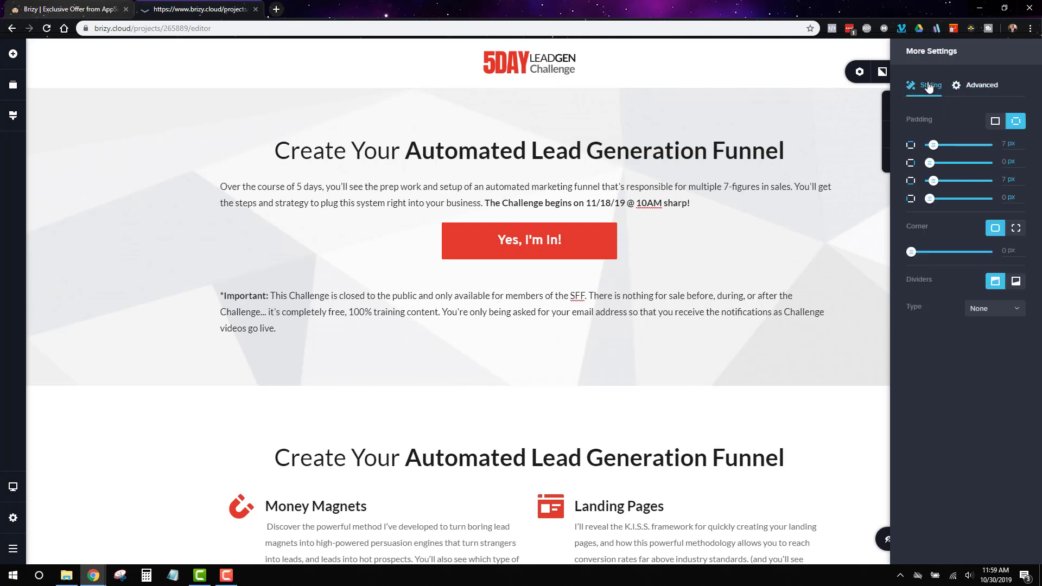
pyautogui.click(998, 122)
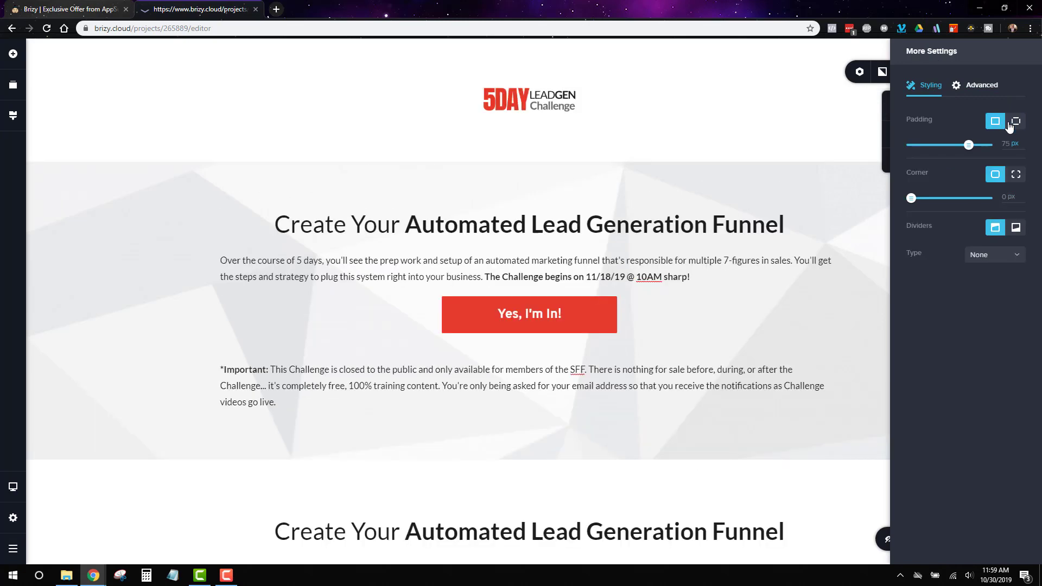
pyautogui.click(1017, 124)
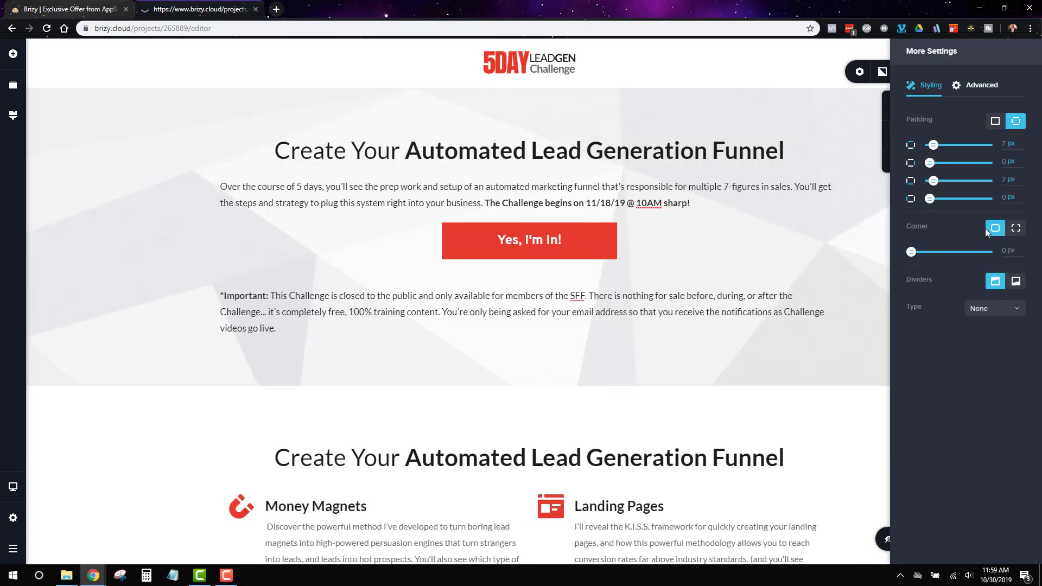
pyautogui.click(1017, 229)
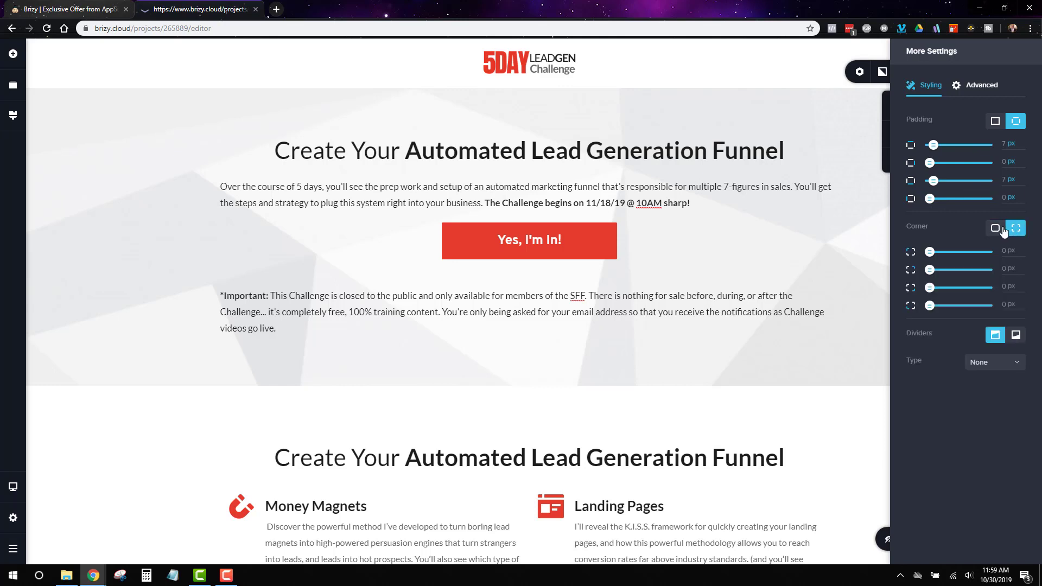
pyautogui.click(996, 228)
# Step: Try out the corner radius of the logo header block, return it to 0 px and close the detailed settings
pyautogui.moveTo(916, 255); pyautogui.dragTo(913, 251)
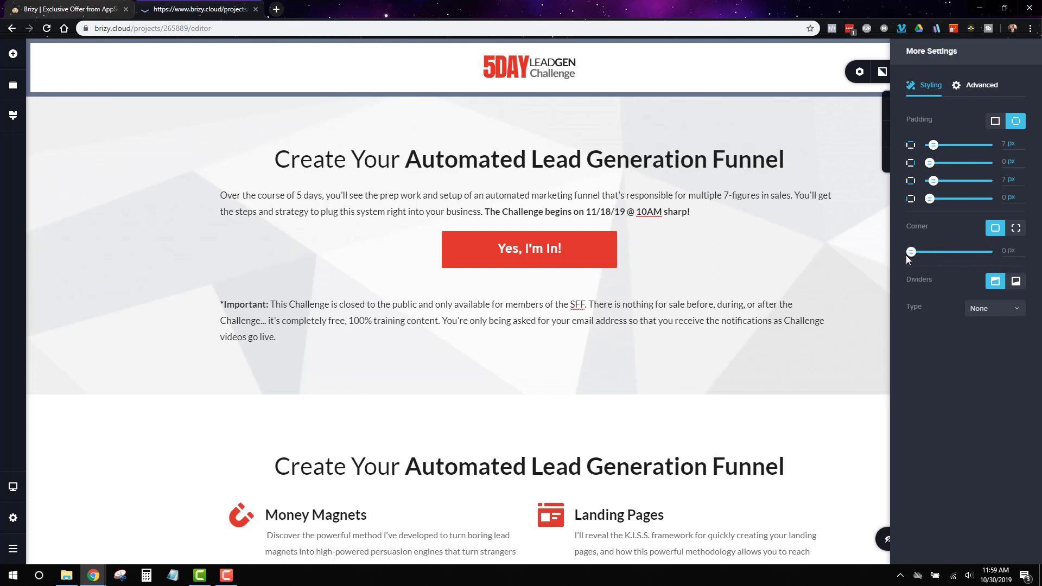
pyautogui.moveTo(912, 253); pyautogui.dragTo(911, 253)
pyautogui.click(1015, 230)
pyautogui.click(996, 234)
pyautogui.click(819, 250)
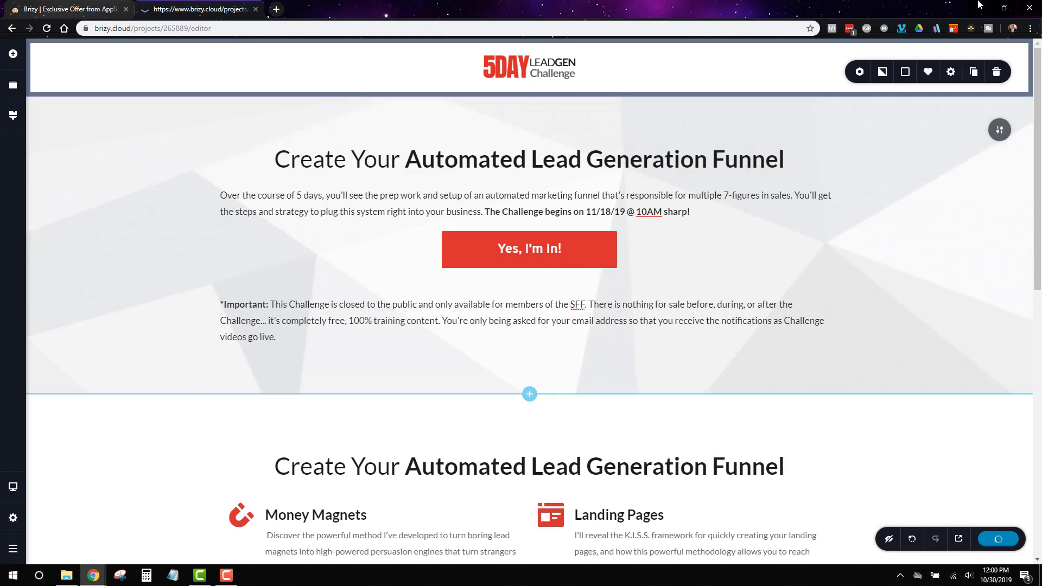
# Step: Reopen the logo header block's detailed settings and check the corner, divider, padding and advanced options for the source of the border
pyautogui.click(951, 72)
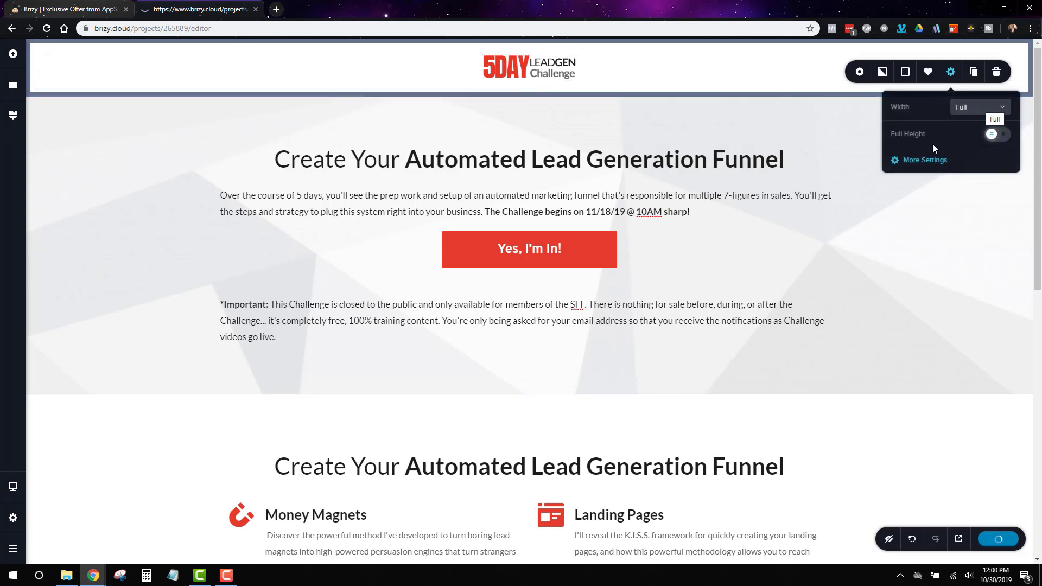
pyautogui.click(925, 162)
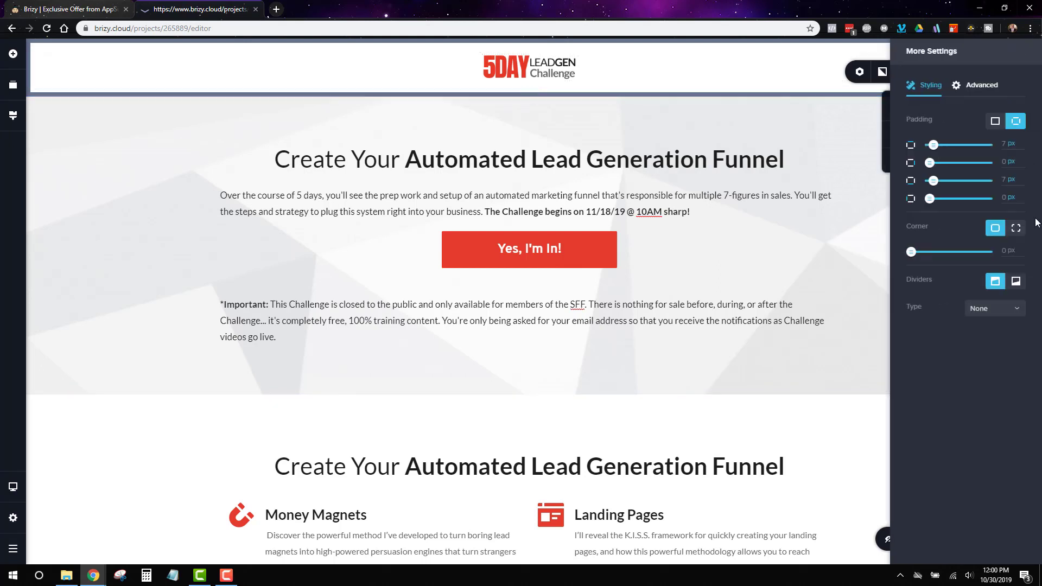
pyautogui.click(1018, 231)
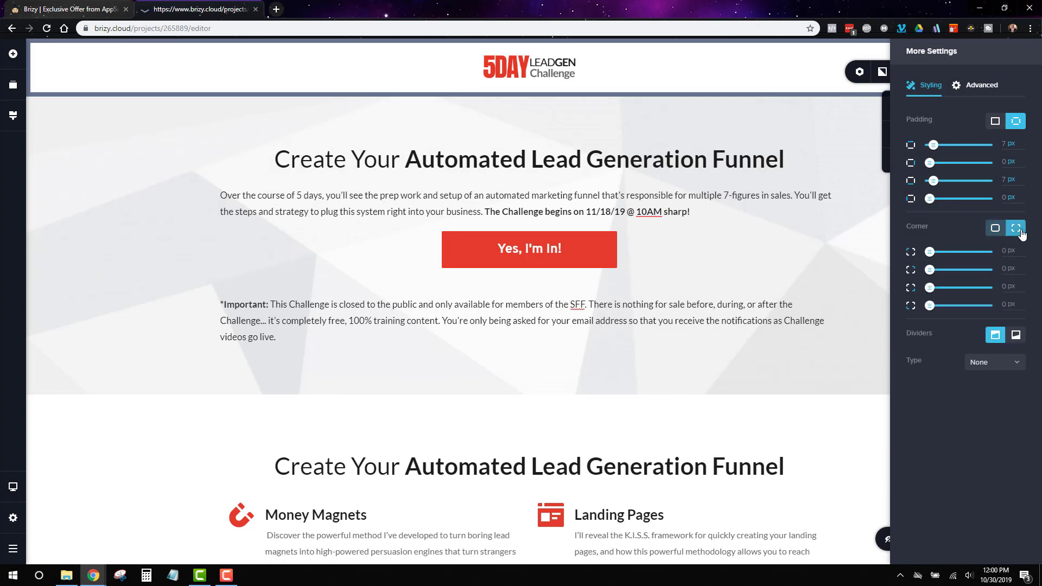
pyautogui.click(1001, 233)
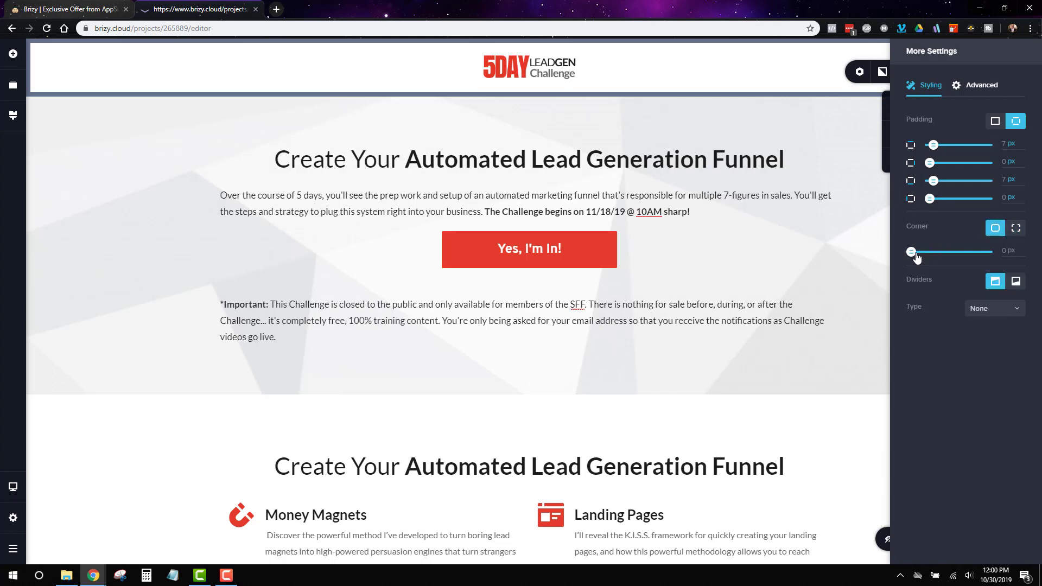
pyautogui.moveTo(917, 258); pyautogui.dragTo(869, 258)
pyautogui.click(1016, 281)
pyautogui.click(995, 281)
pyautogui.click(992, 310)
pyautogui.click(992, 327)
pyautogui.click(994, 124)
pyautogui.click(1017, 123)
pyautogui.click(979, 87)
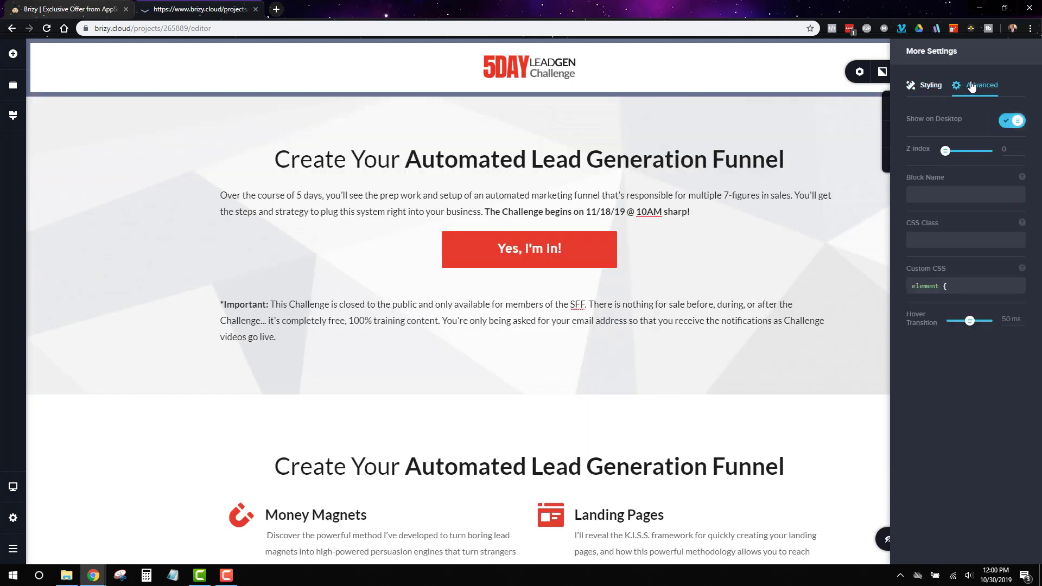
pyautogui.click(923, 87)
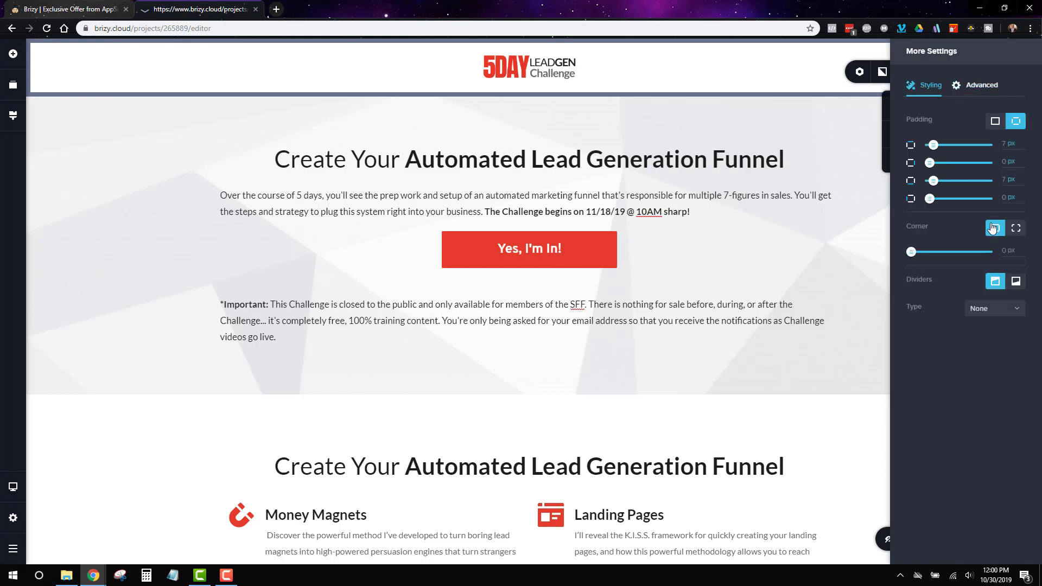
# Step: Try to clear the border around the logo header block by raising its corner radius and resetting it to zero
pyautogui.moveTo(916, 255); pyautogui.dragTo(989, 255)
pyautogui.click(1020, 232)
pyautogui.click(996, 229)
pyautogui.moveTo(913, 255); pyautogui.dragTo(888, 259)
pyautogui.click(827, 225)
# Step: Add the premade "New Designer Chairs Collection Now Available" hero block from the block library at the end of the page
pyautogui.scroll(-10, 966, 353)
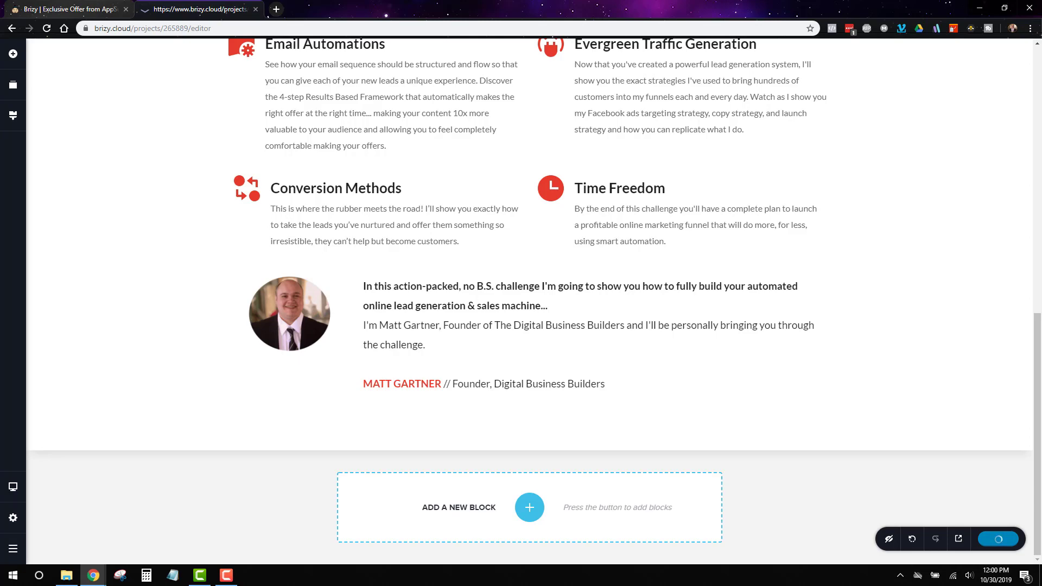
pyautogui.click(530, 507)
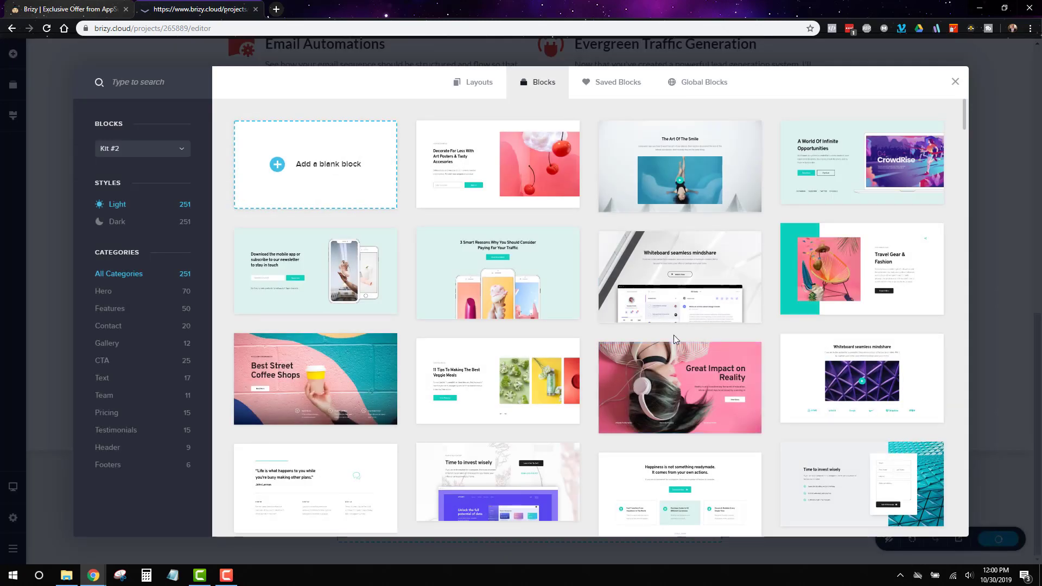
pyautogui.scroll(-5, 673, 334)
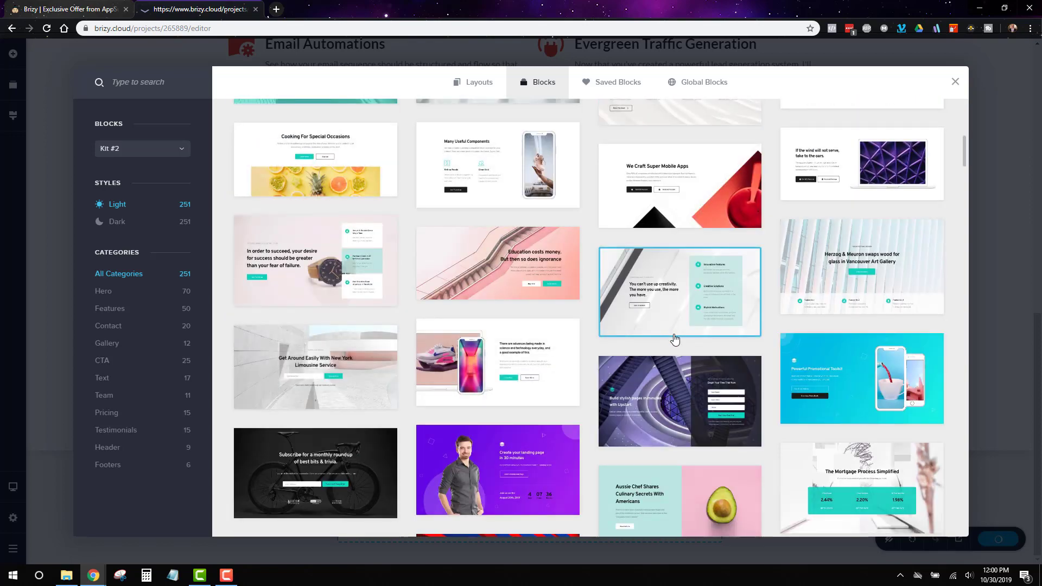
pyautogui.scroll(-10, 675, 337)
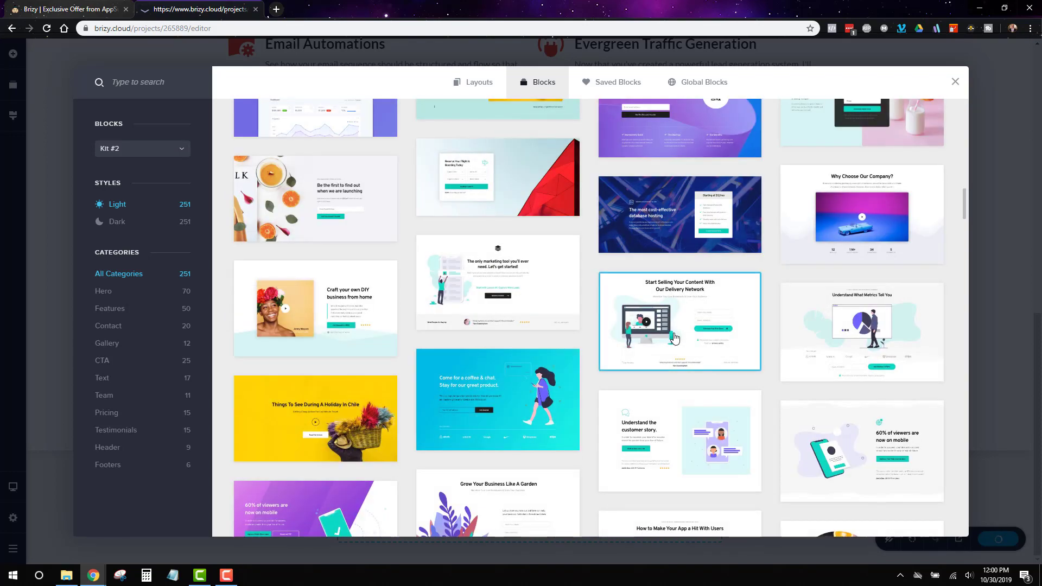
pyautogui.scroll(-10, 675, 337)
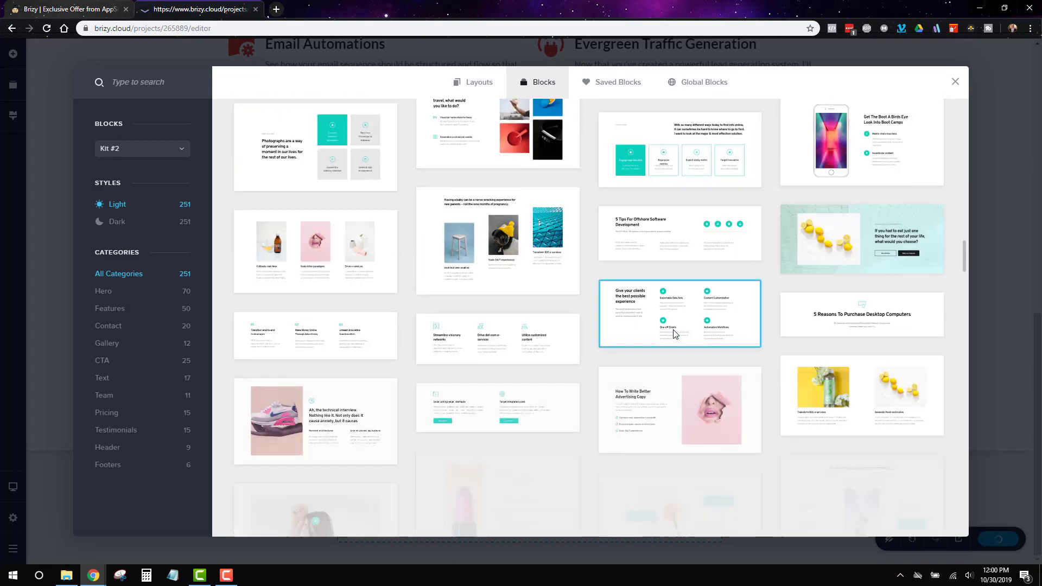
pyautogui.scroll(3, 674, 334)
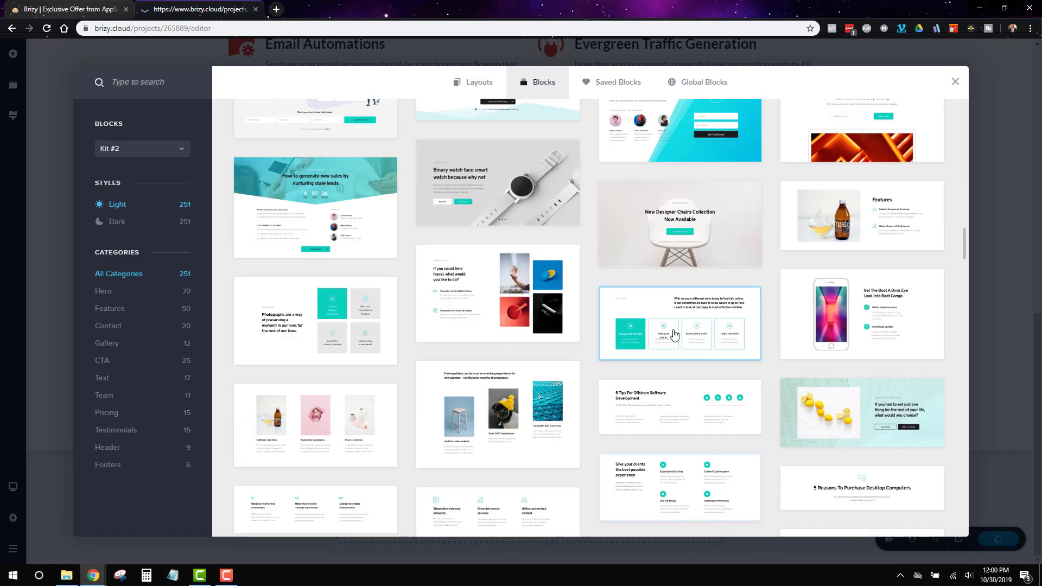
pyautogui.click(740, 233)
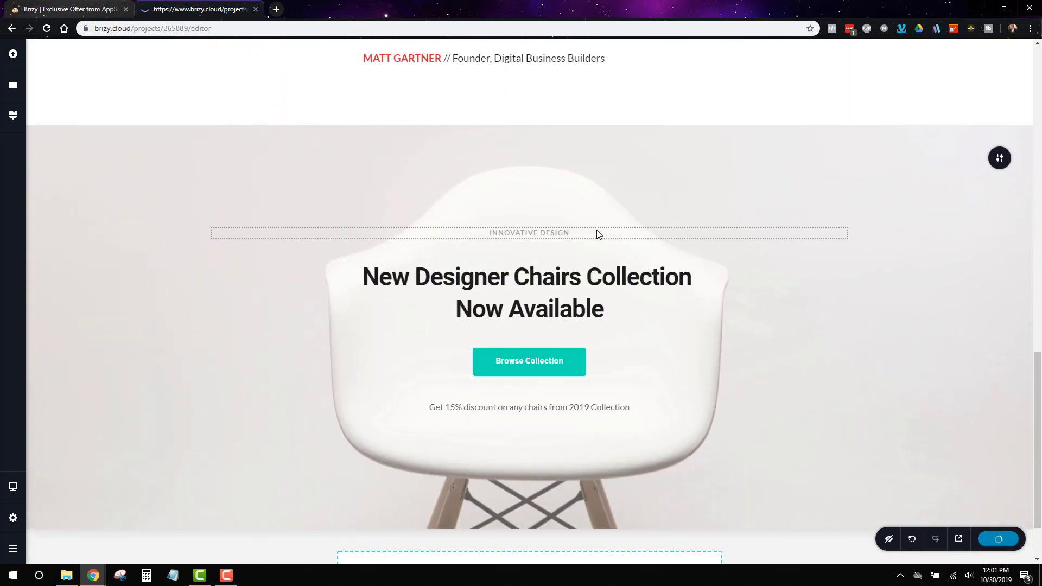
# Step: Delete the "Innovative Design" line from the chair block and replace its heading with "GET ACCESS NOW!"
pyautogui.rightClick(622, 237)
pyautogui.click(654, 349)
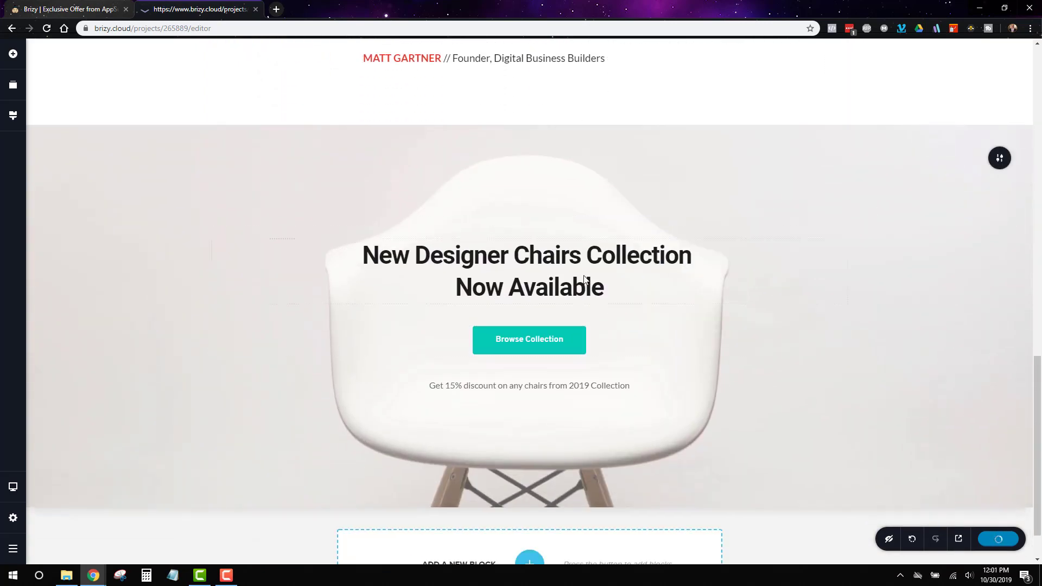
pyautogui.tripleClick(584, 279)
pyautogui.write('GET A')
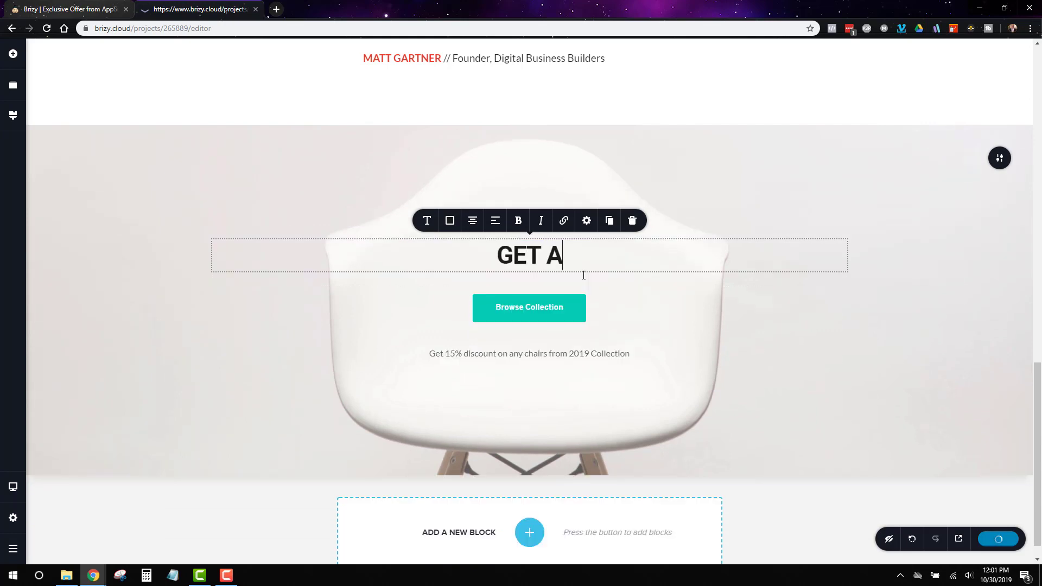
pyautogui.write('CCESS NOW!')
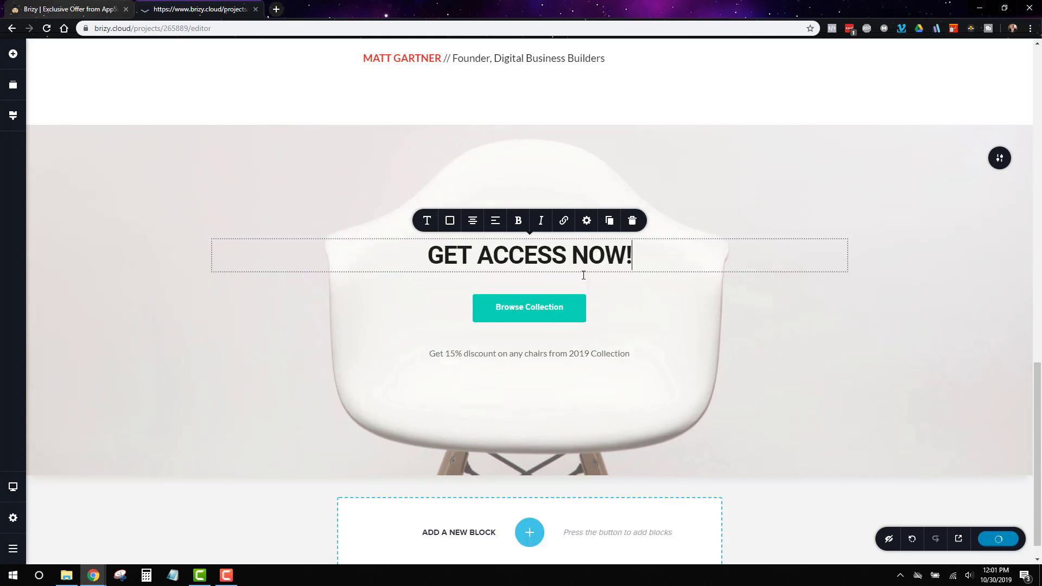
# Step: Make the "GET ACCESS NOW!" heading italic and color it white
pyautogui.tripleClick(586, 267)
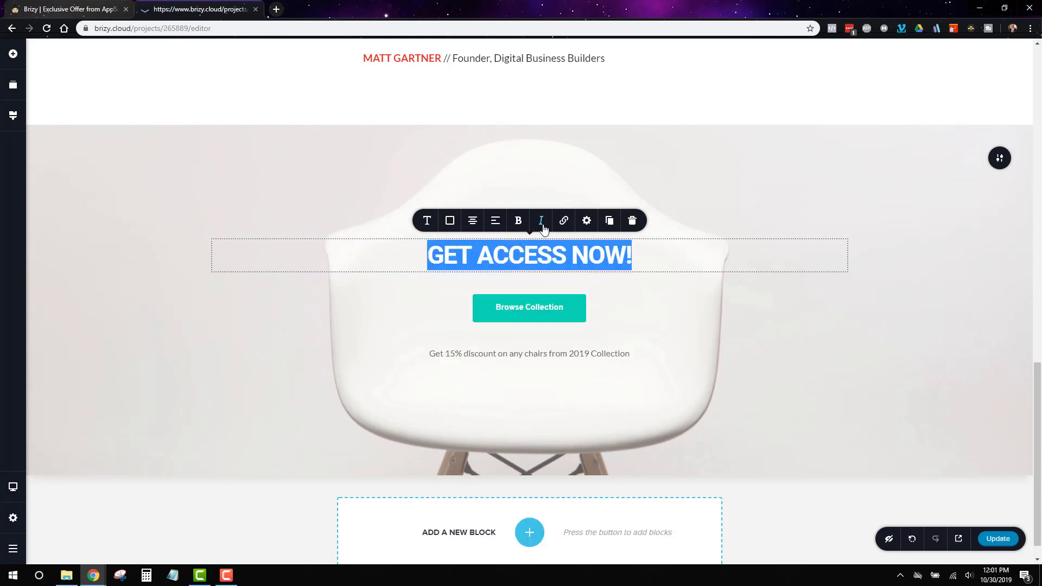
pyautogui.click(541, 220)
pyautogui.click(450, 220)
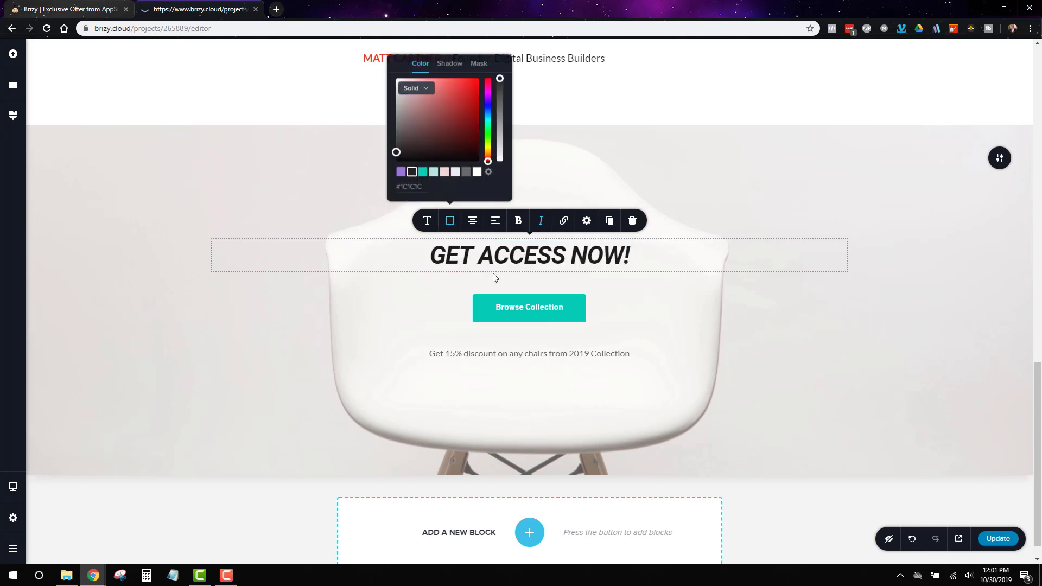
pyautogui.click(477, 171)
pyautogui.click(865, 361)
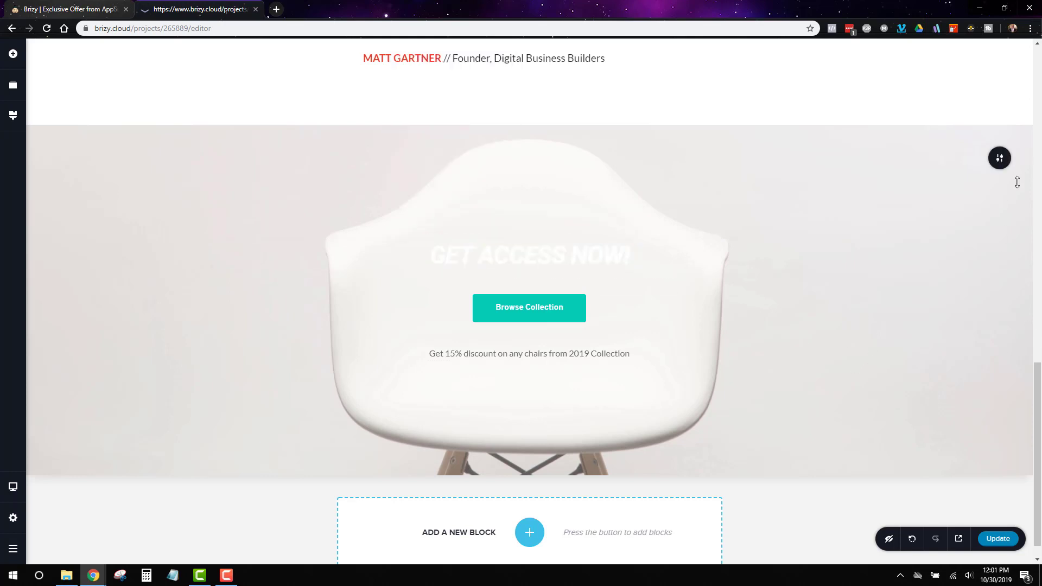
# Step: Remove the chair background image from the "GET ACCESS NOW!" block and cancel choosing a replacement image file
pyautogui.moveTo(1000, 158)
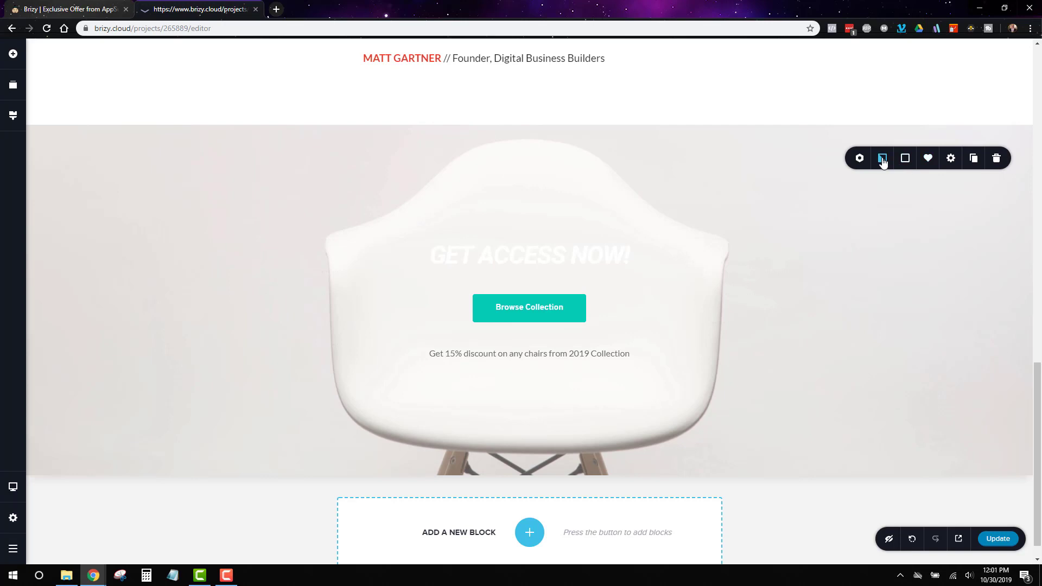
pyautogui.click(883, 160)
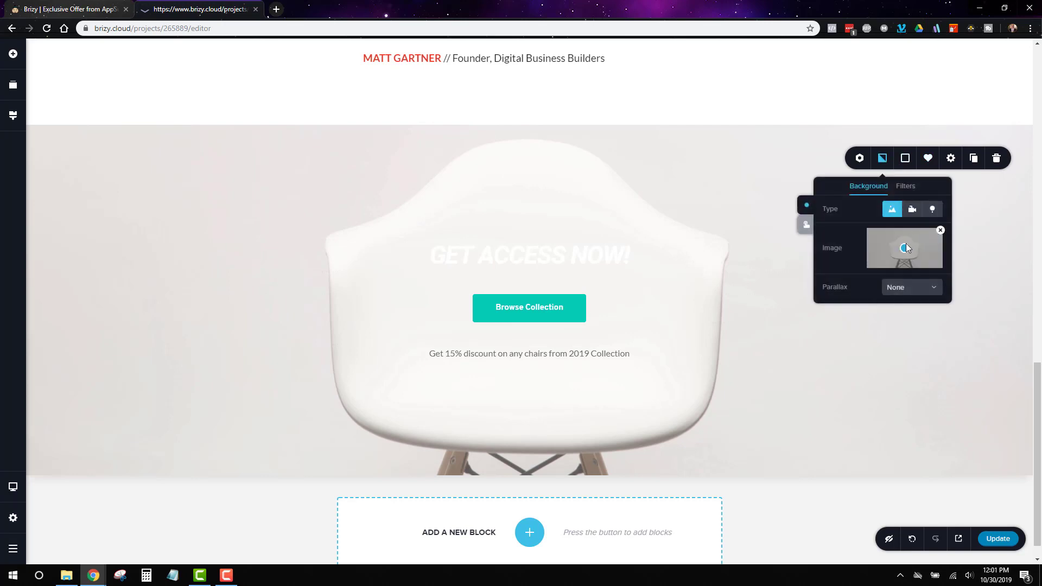
pyautogui.click(942, 231)
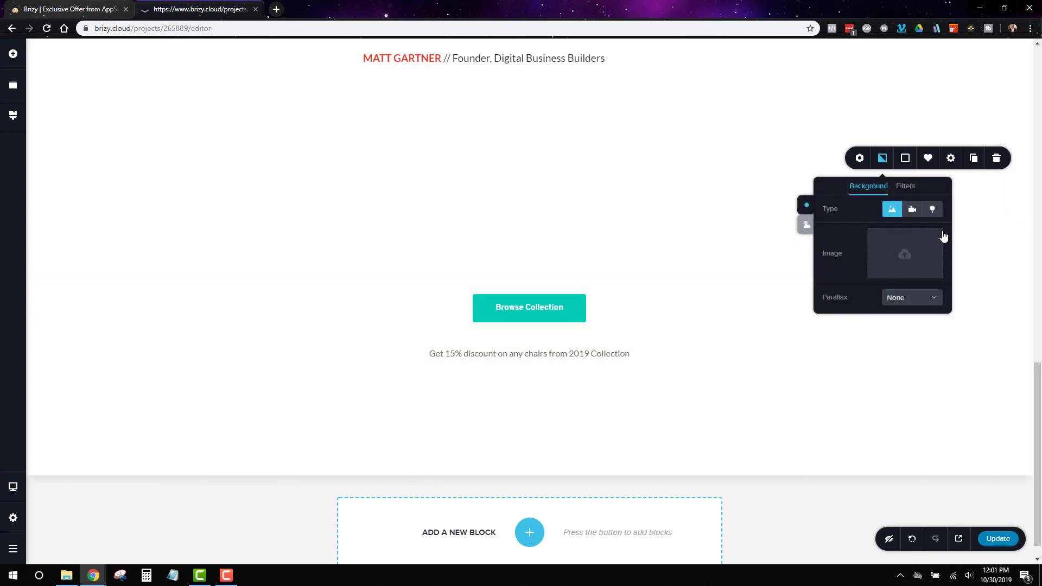
pyautogui.click(909, 253)
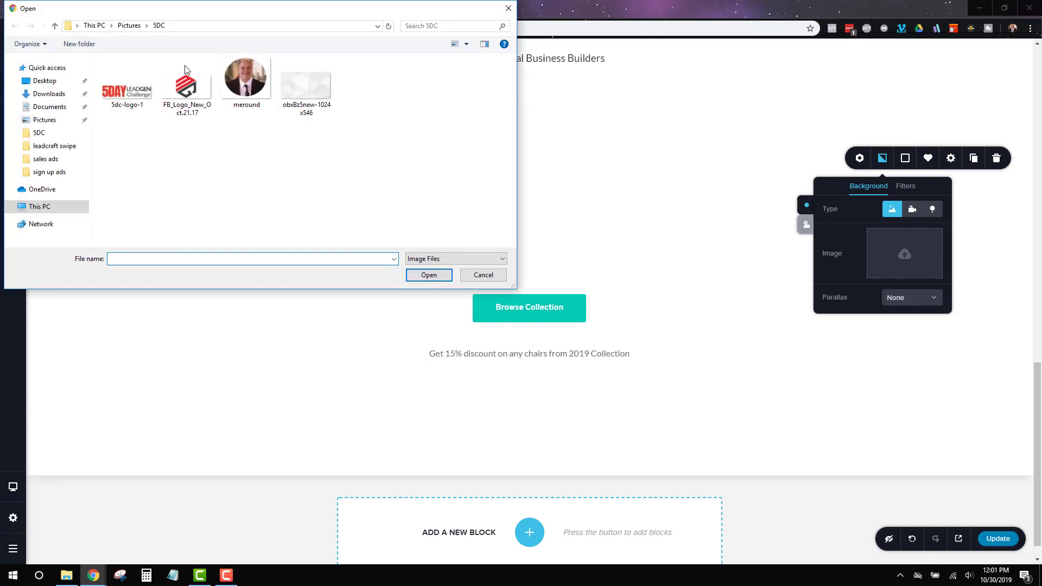
pyautogui.click(494, 278)
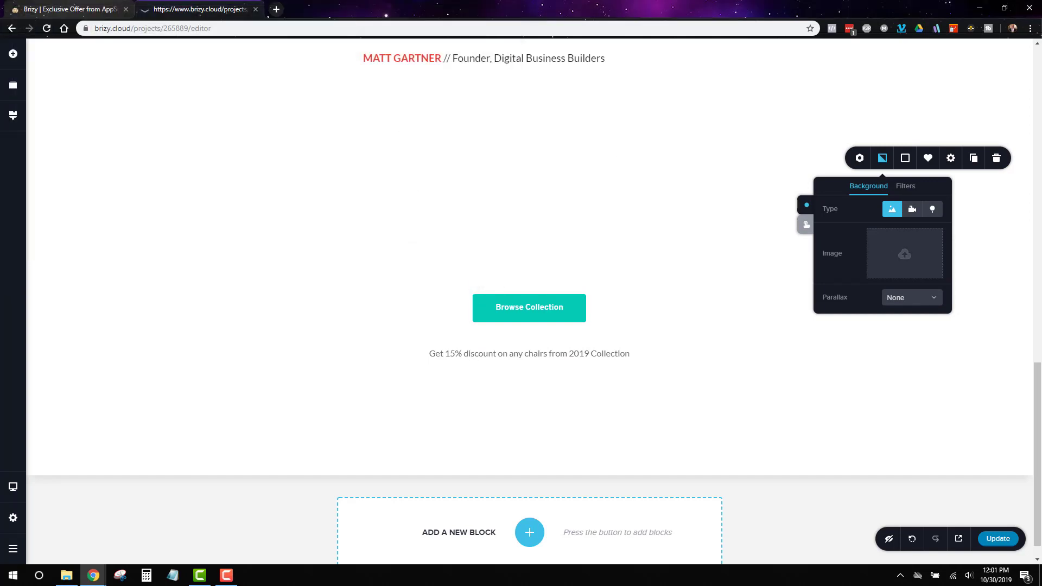
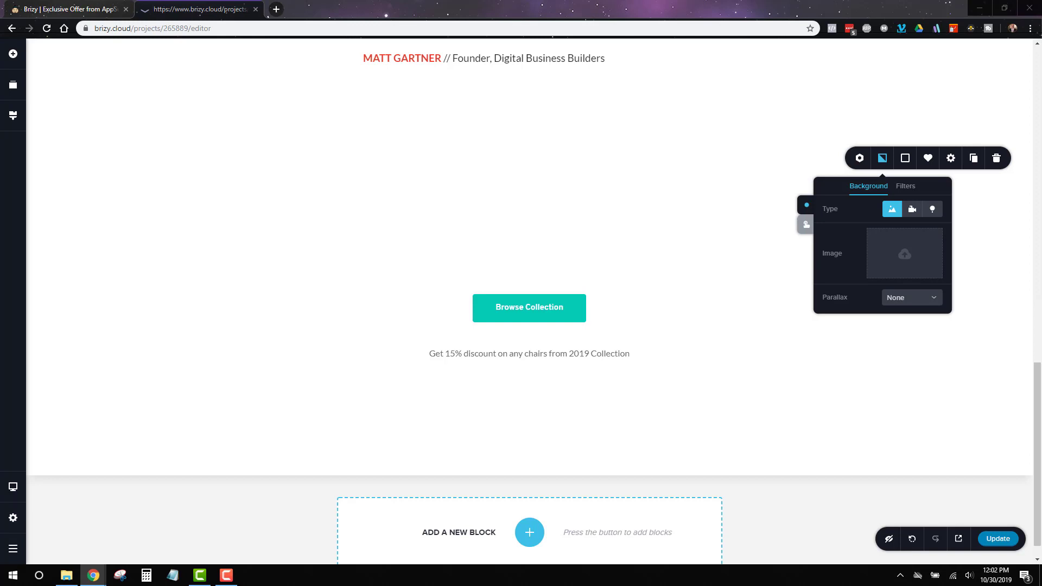
# Step: Try to set mountains_forest_landscape_142421_1920x1080 as the closing block's background image
pyautogui.click(905, 254)
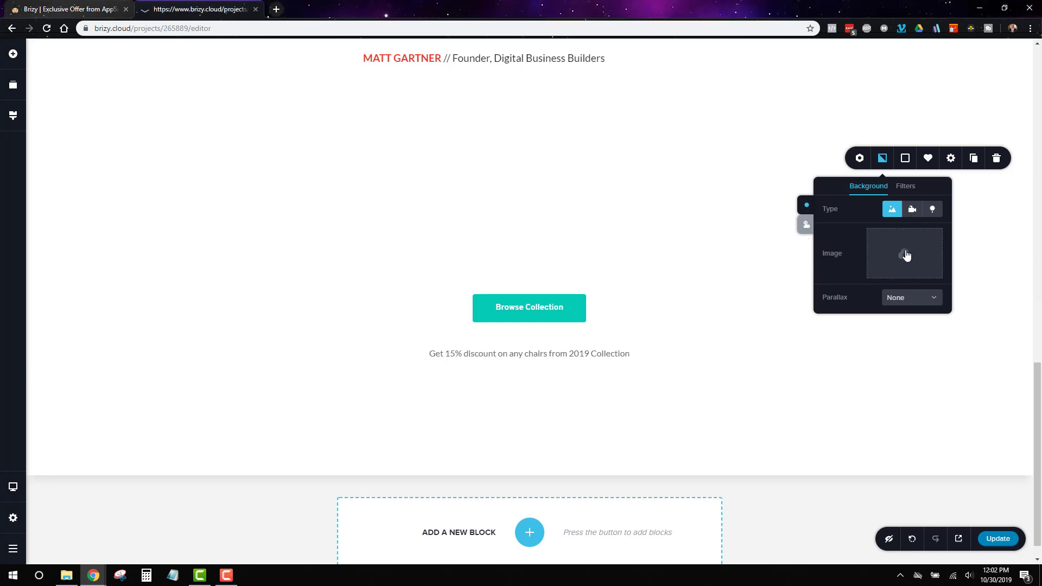
pyautogui.click(304, 93)
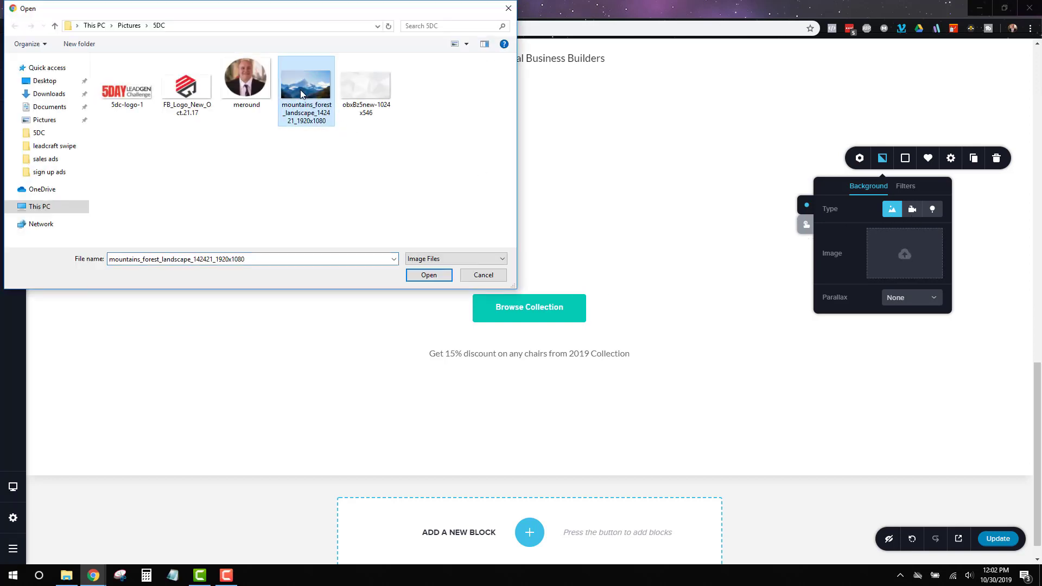
pyautogui.click(424, 276)
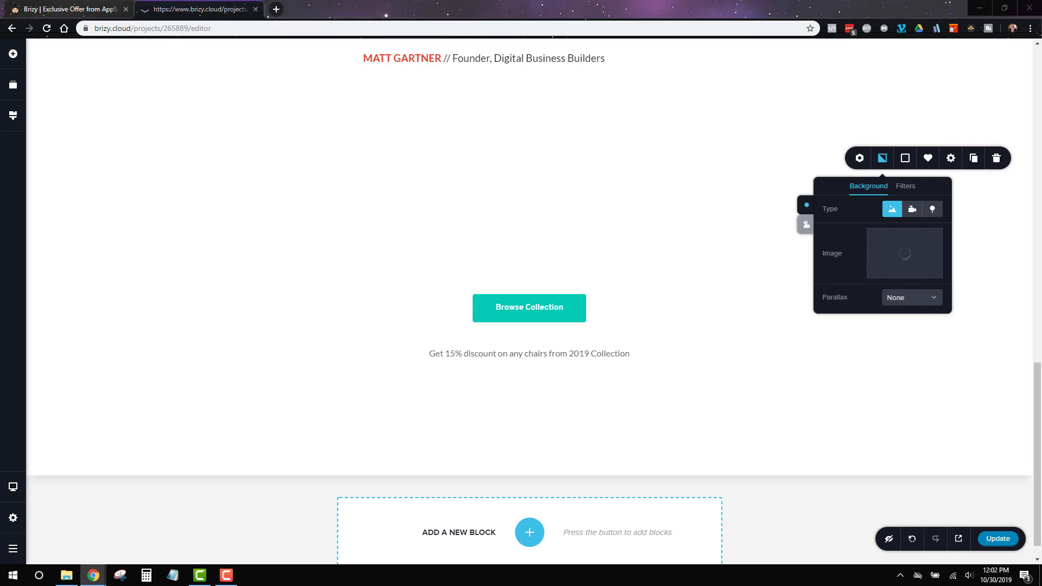
pyautogui.scroll(4, 582, 318)
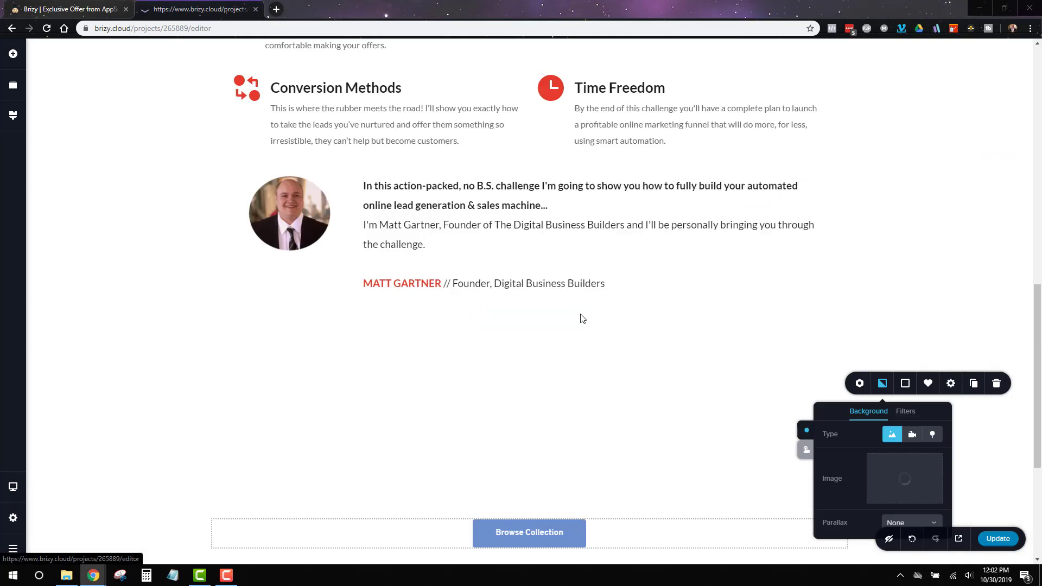
pyautogui.scroll(13, 582, 319)
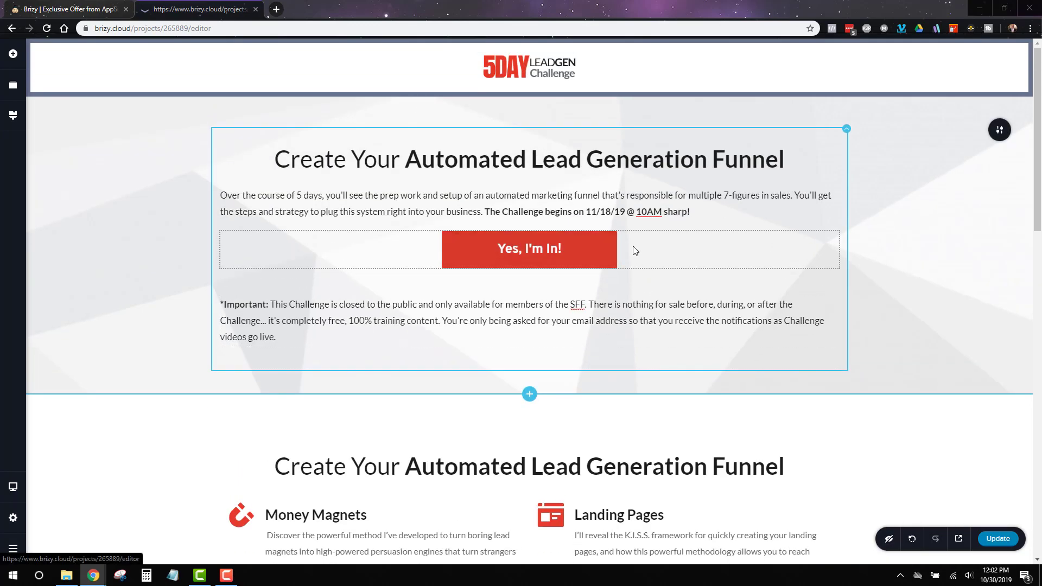
pyautogui.rightClick(643, 246)
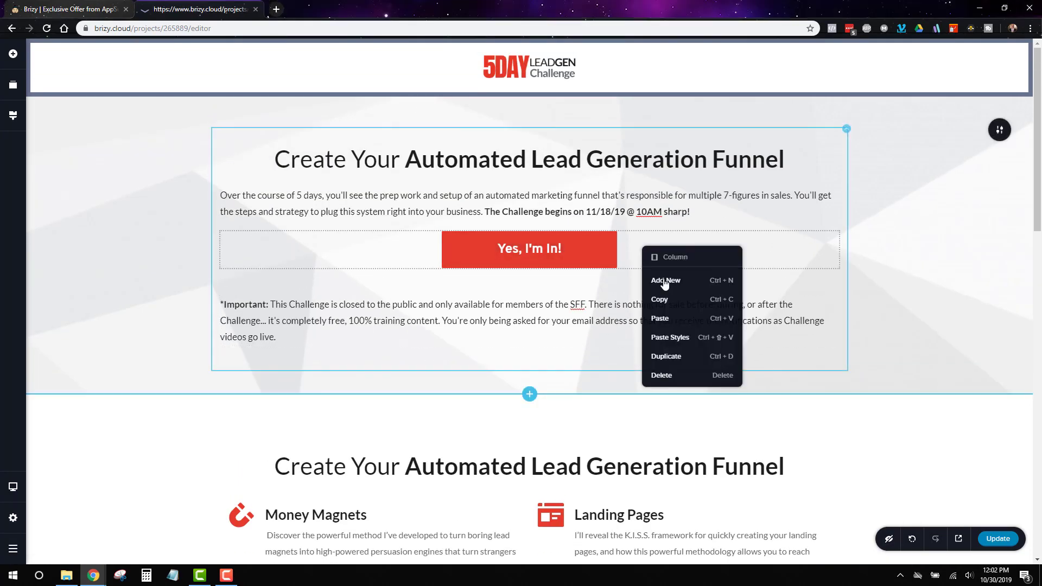
pyautogui.click(673, 358)
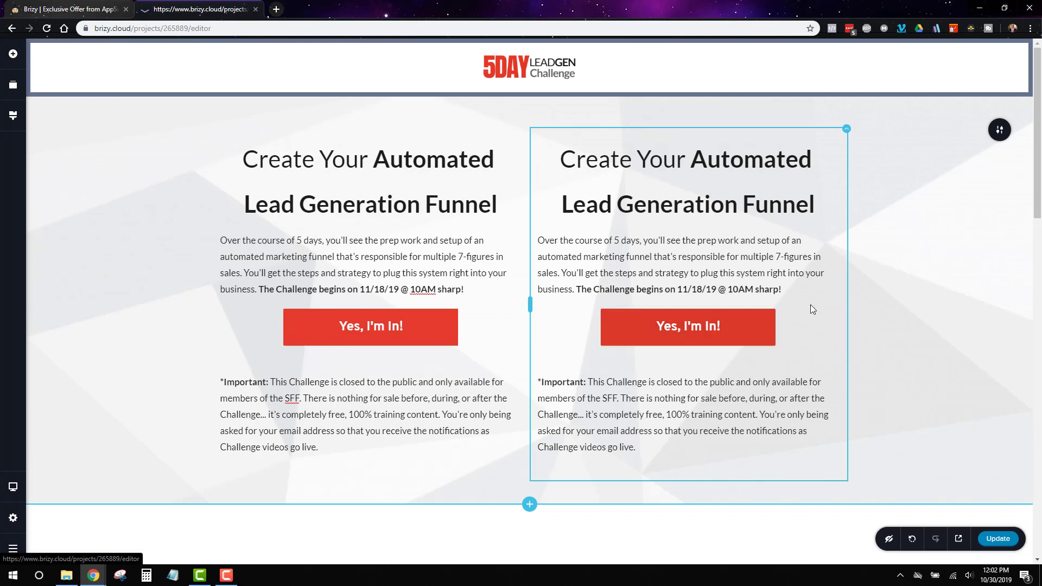
pyautogui.click(847, 129)
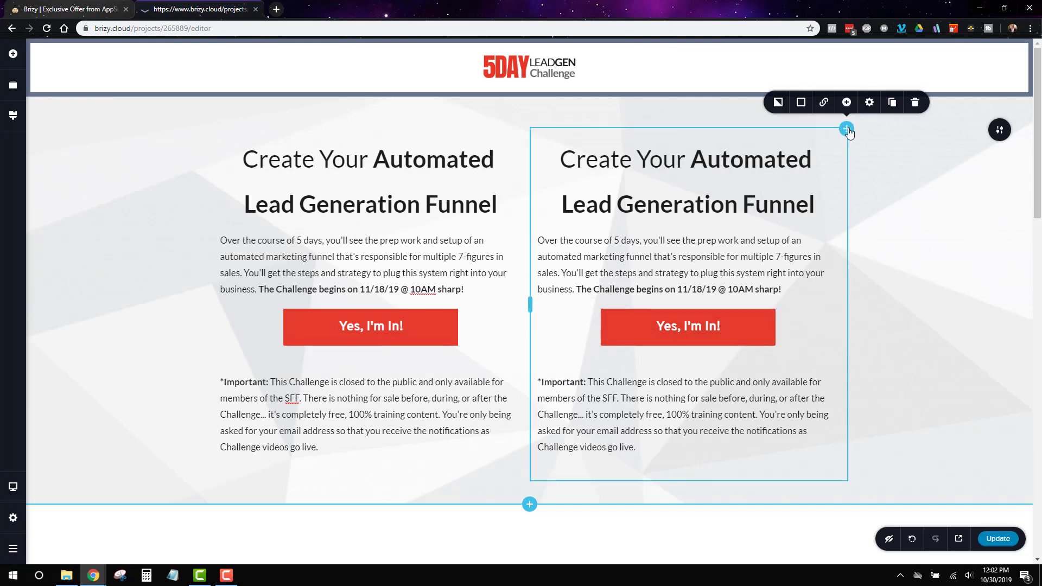
pyautogui.click(915, 102)
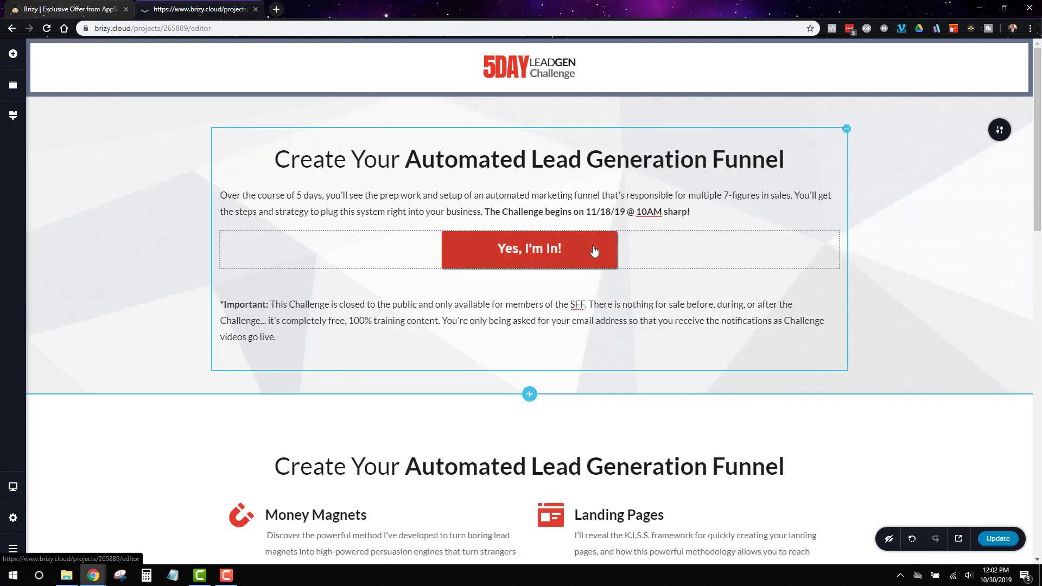
# Step: Duplicate the hero's "Yes, I'm In!" button and move the copy into the closing block, directly above the "Browse Collection" button
pyautogui.rightClick(594, 250)
pyautogui.click(610, 336)
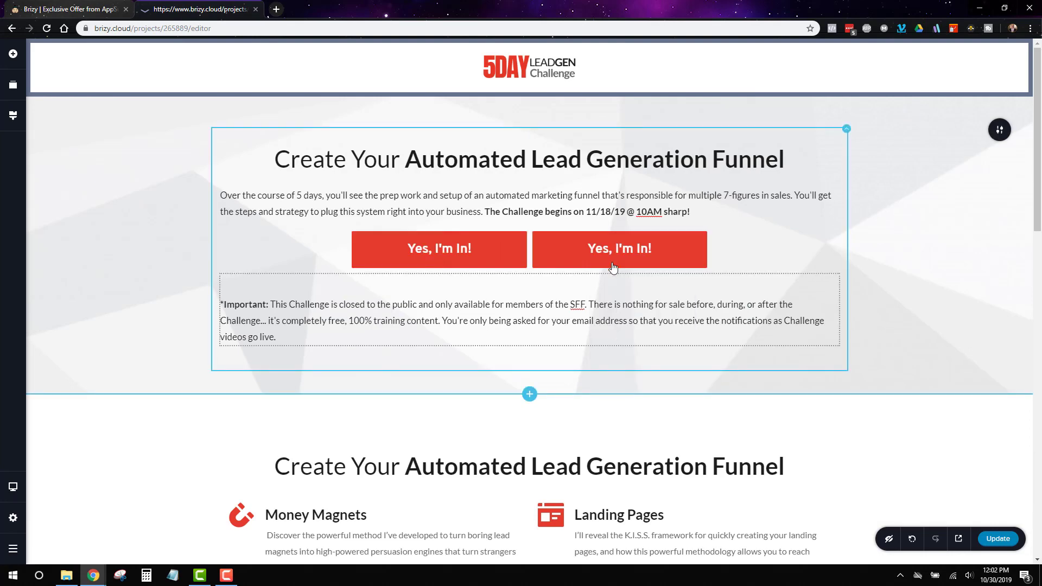
pyautogui.moveTo(669, 245); pyautogui.dragTo(562, 517)
pyautogui.scroll(-5, 683, 494)
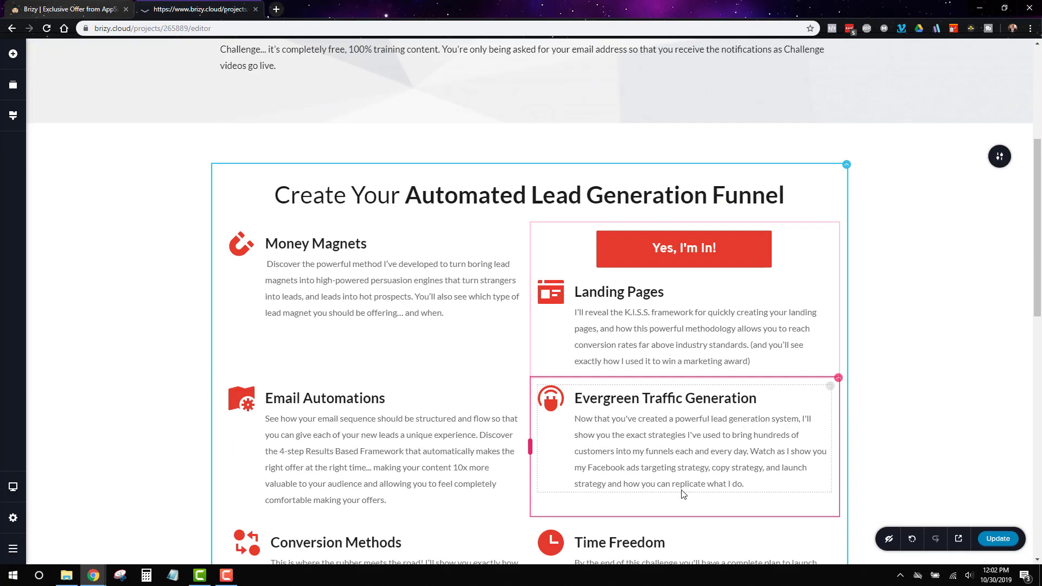
pyautogui.scroll(-3, 682, 494)
pyautogui.moveTo(684, 87); pyautogui.dragTo(546, 498)
pyautogui.scroll(-5, 640, 205)
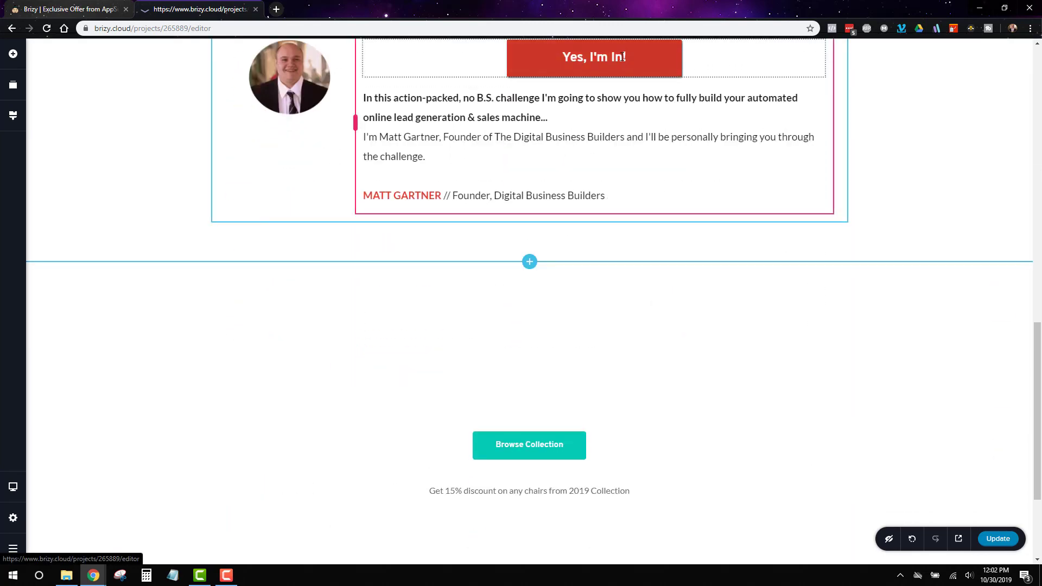
pyautogui.moveTo(623, 57); pyautogui.dragTo(550, 469)
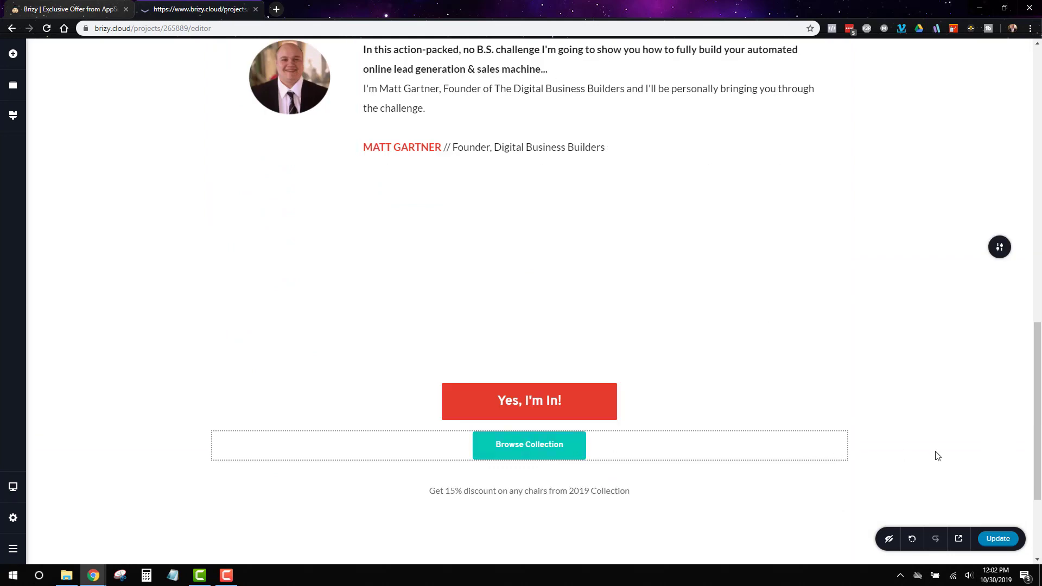
# Step: Delete the "Browse Collection" button from the closing block
pyautogui.rightClick(578, 445)
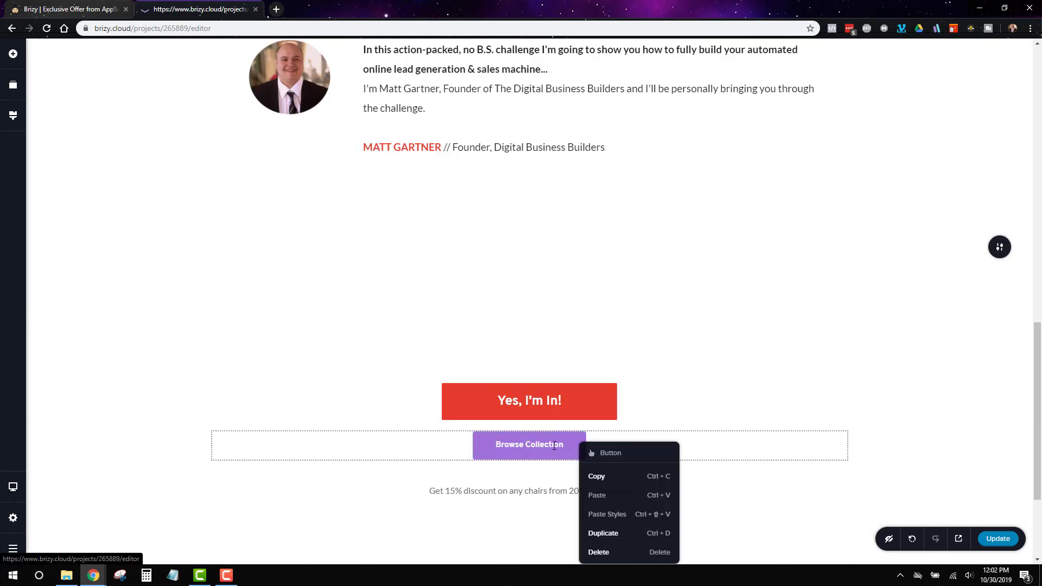
pyautogui.click(554, 445)
pyautogui.click(609, 409)
pyautogui.click(588, 400)
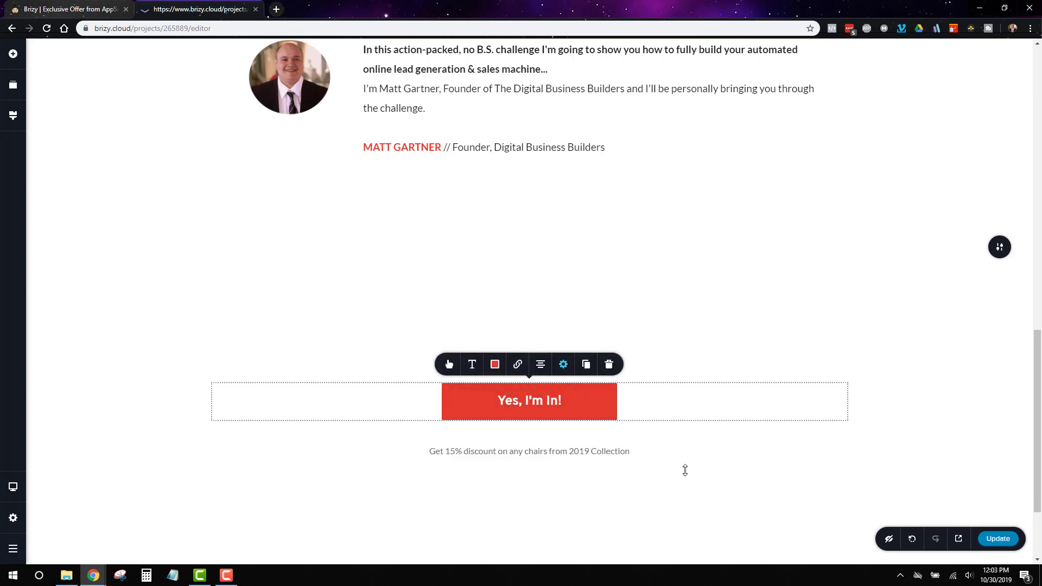
# Step: Try to set obxBz5new-1024x546 as the closing block's background image
pyautogui.click(1003, 250)
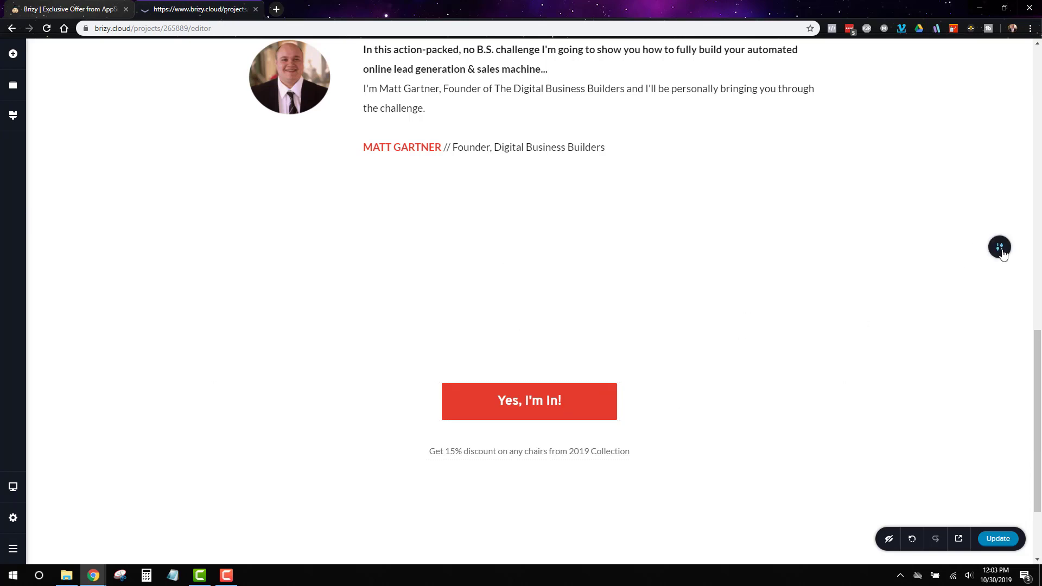
pyautogui.click(882, 247)
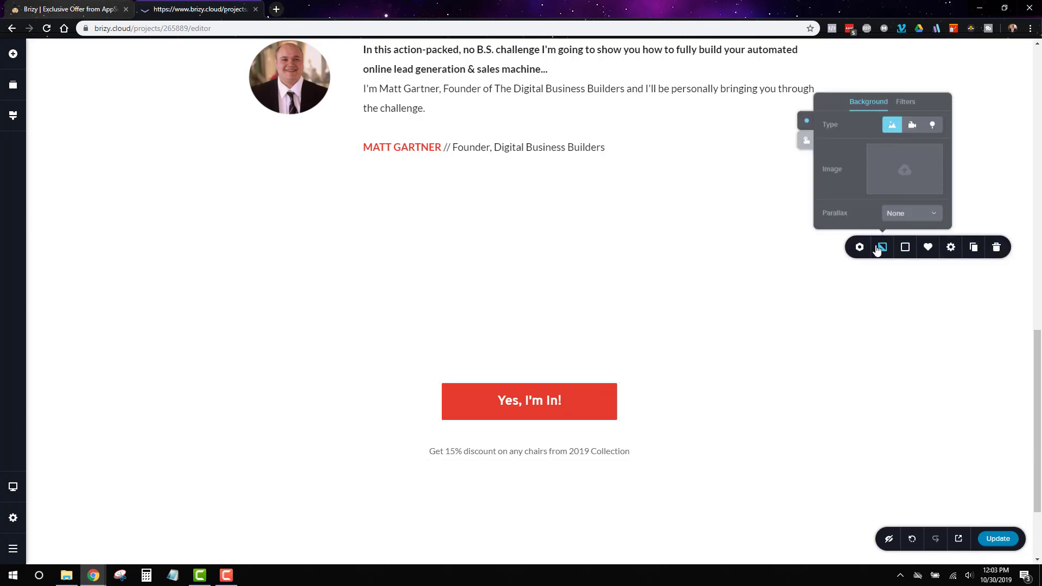
pyautogui.click(913, 183)
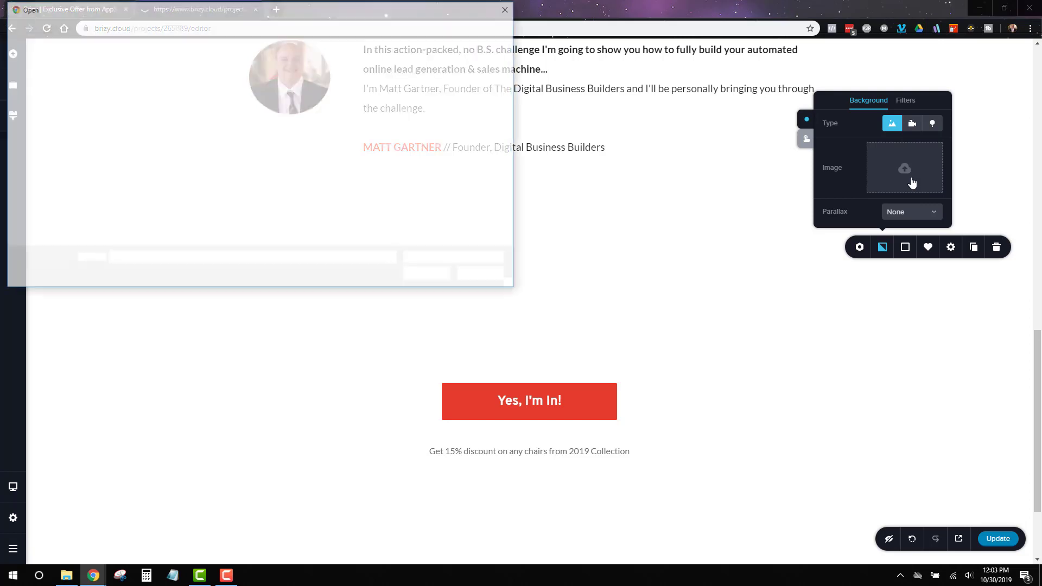
pyautogui.click(306, 87)
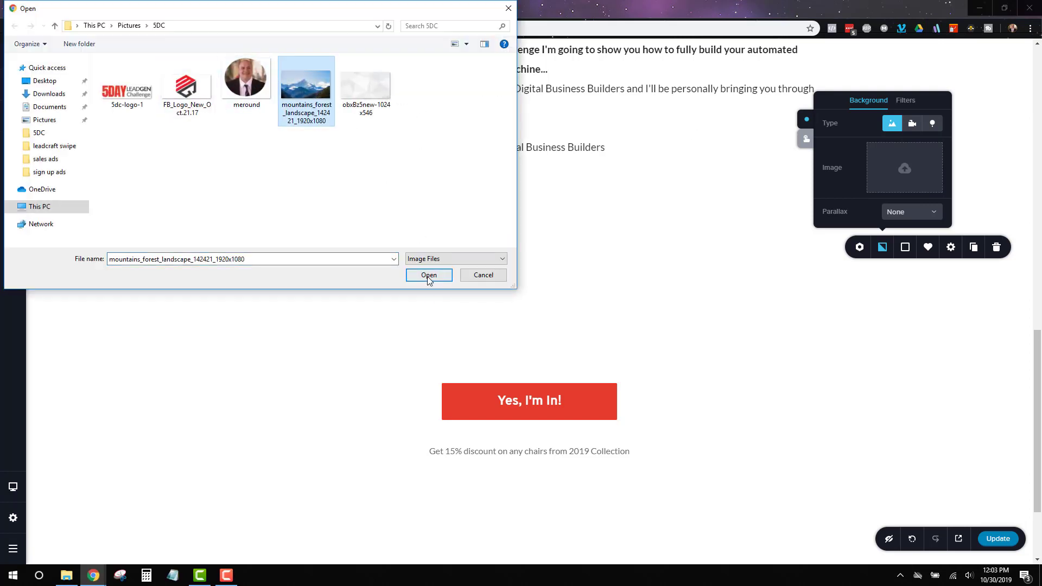
pyautogui.click(366, 87)
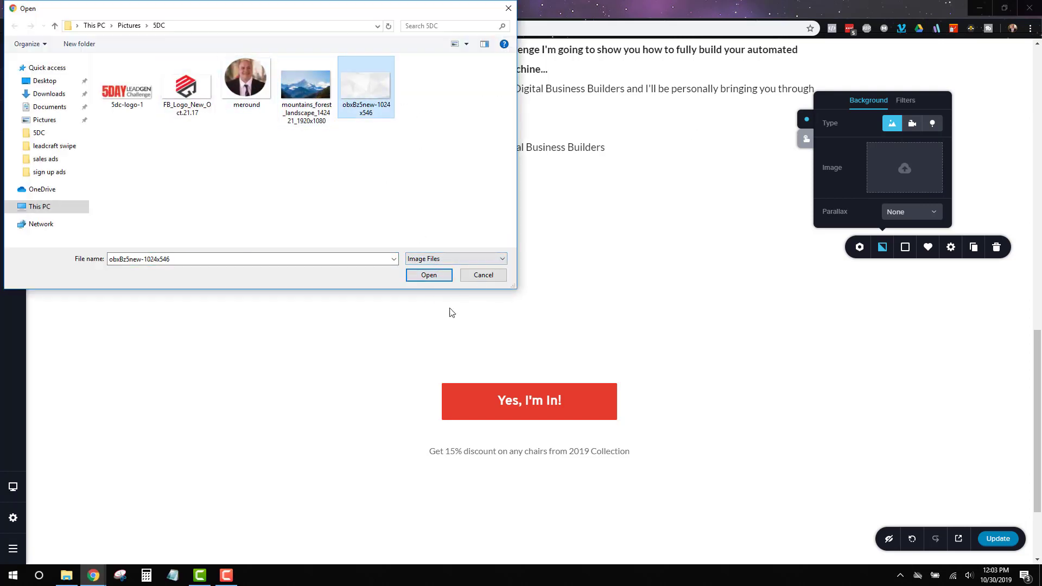
pyautogui.click(429, 275)
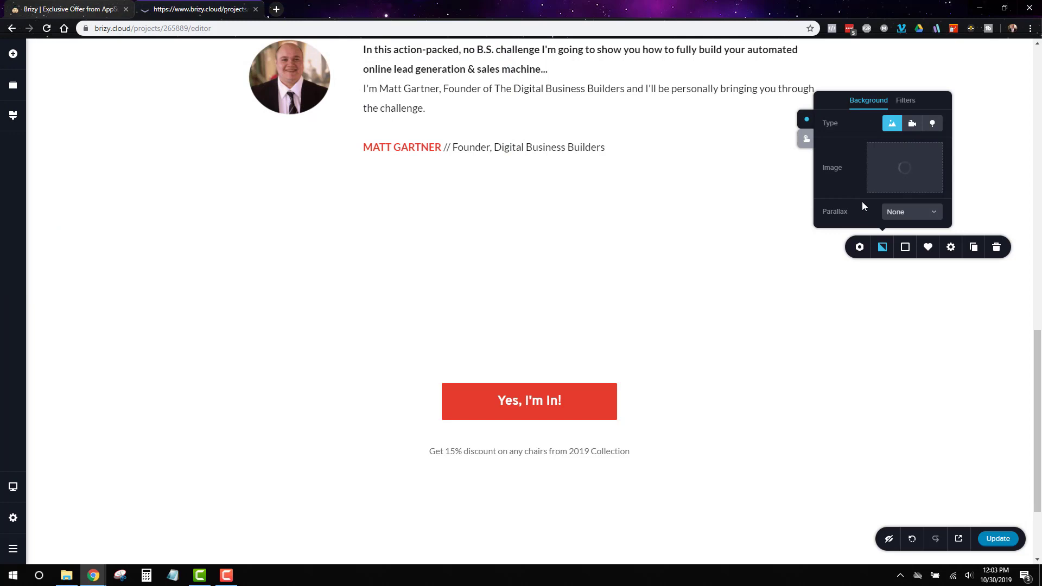
pyautogui.click(893, 216)
pyautogui.click(891, 211)
pyautogui.click(858, 367)
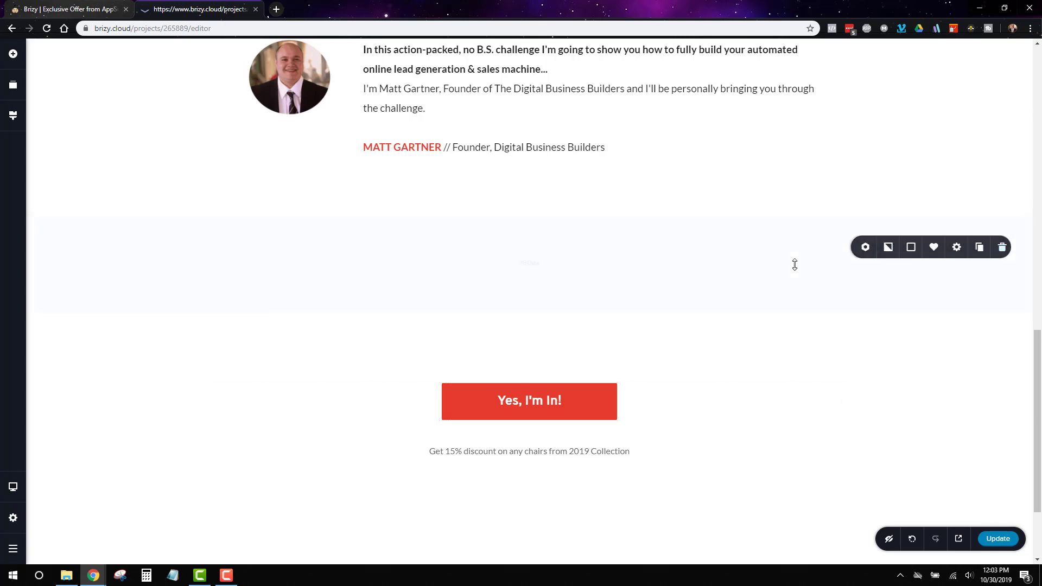
# Step: Give the closing block a solid dark red overlay color, #7B3434
pyautogui.click(861, 254)
pyautogui.click(883, 251)
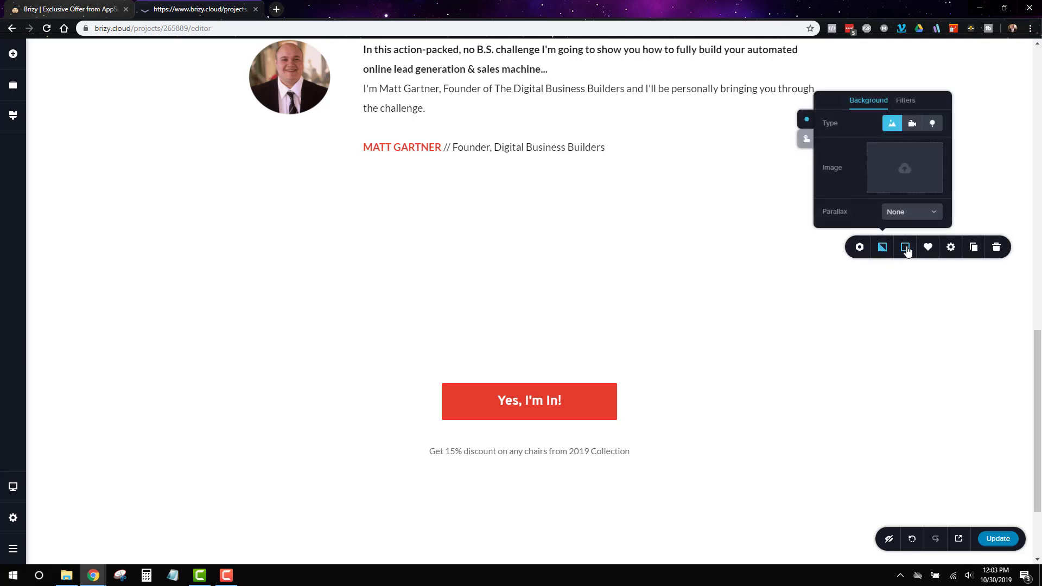
pyautogui.click(905, 248)
pyautogui.moveTo(916, 140)
pyautogui.mouseDown()
pyautogui.moveTo(932, 127)
pyautogui.moveTo(901, 148)
pyautogui.mouseUp()
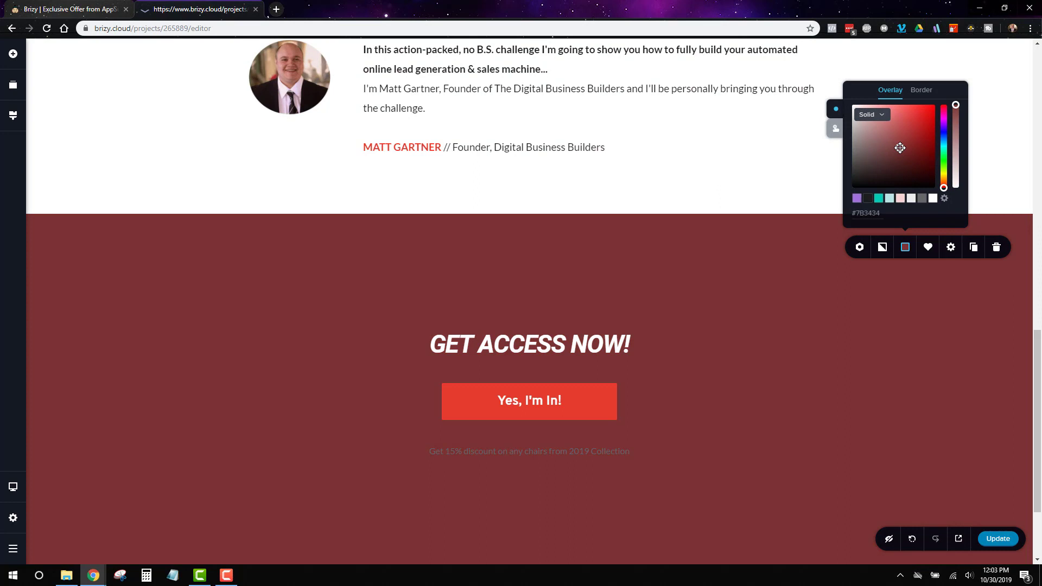
pyautogui.click(789, 348)
# Step: Delete the 15% discount line from the closing block and shrink the block's top and bottom padding
pyautogui.click(750, 457)
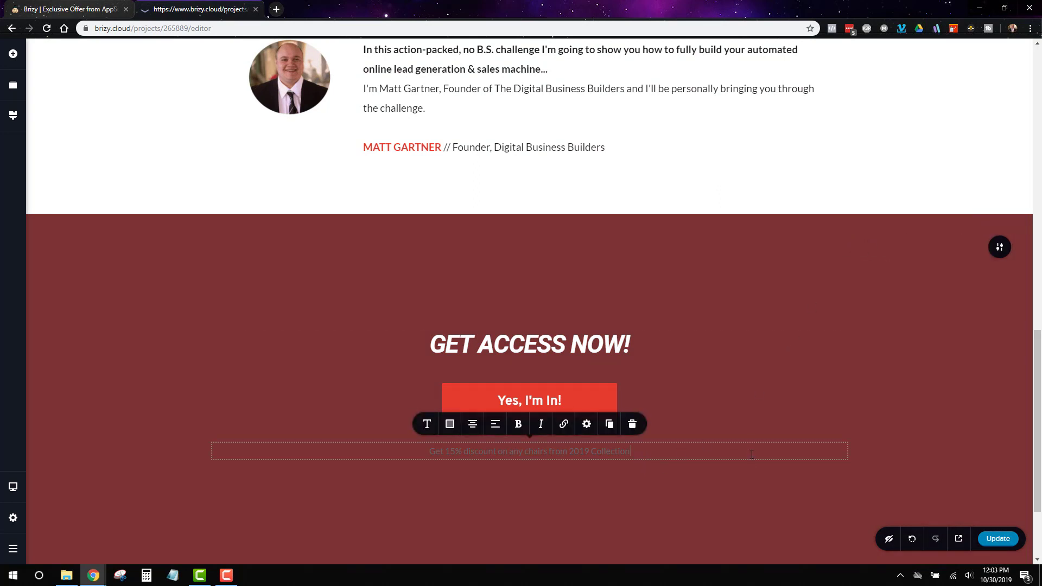
pyautogui.click(630, 422)
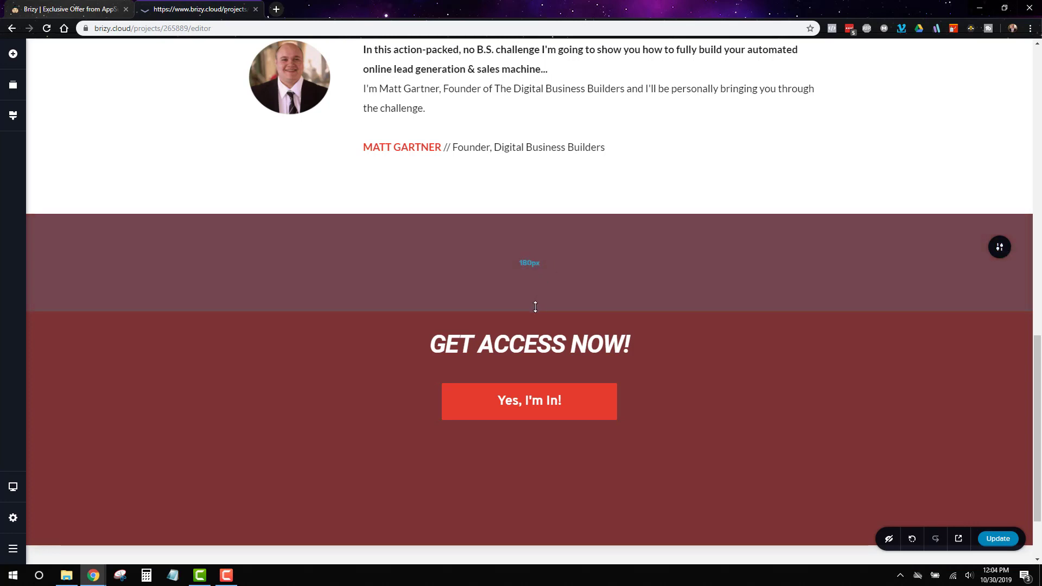
pyautogui.moveTo(535, 307); pyautogui.dragTo(547, 231)
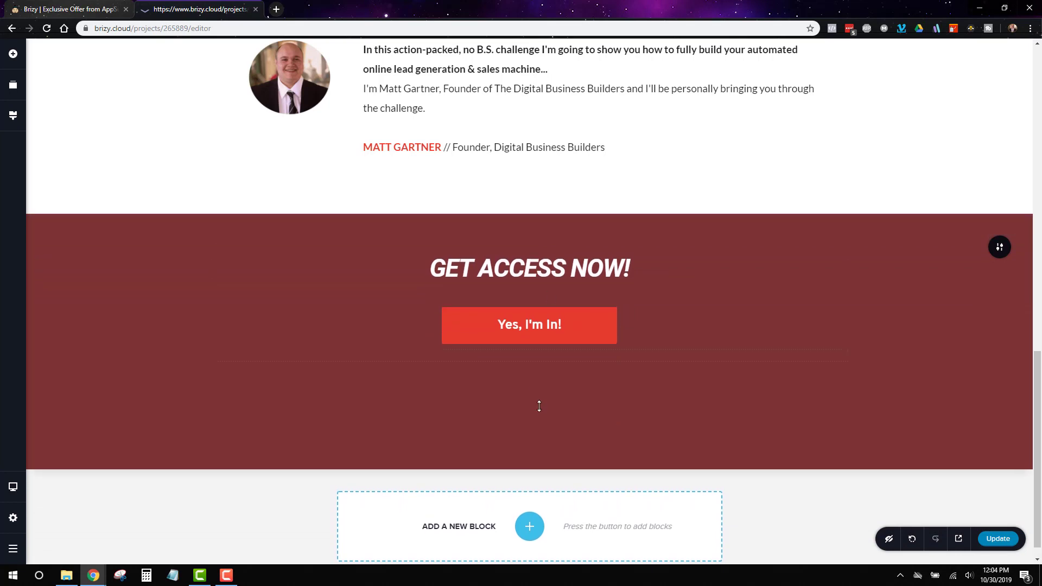
pyautogui.moveTo(530, 457); pyautogui.dragTo(547, 380)
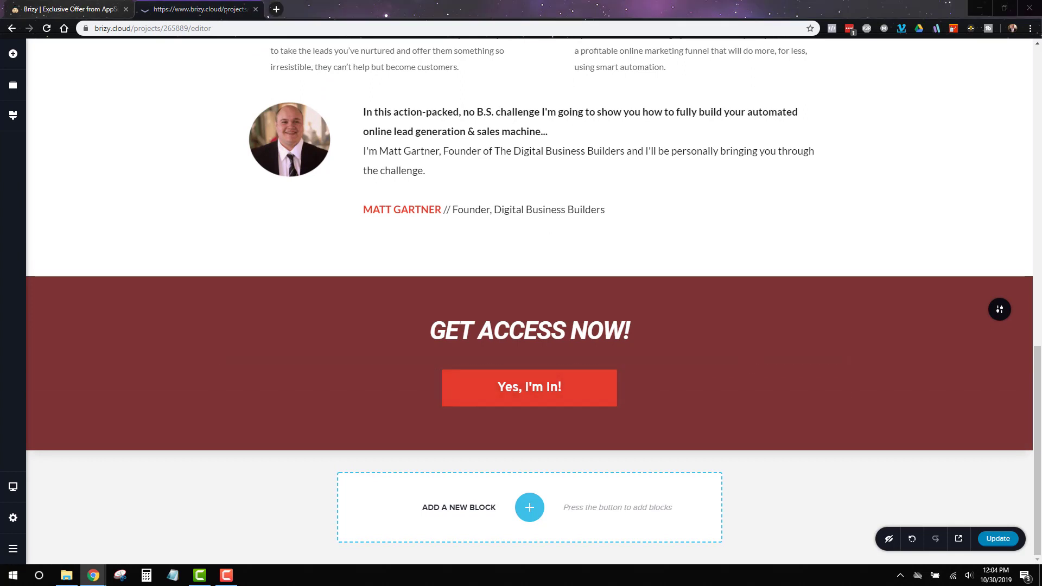
# Step: Change the background of the closing block's "Yes, I'm In!" button to the near-black palette color
pyautogui.click(606, 399)
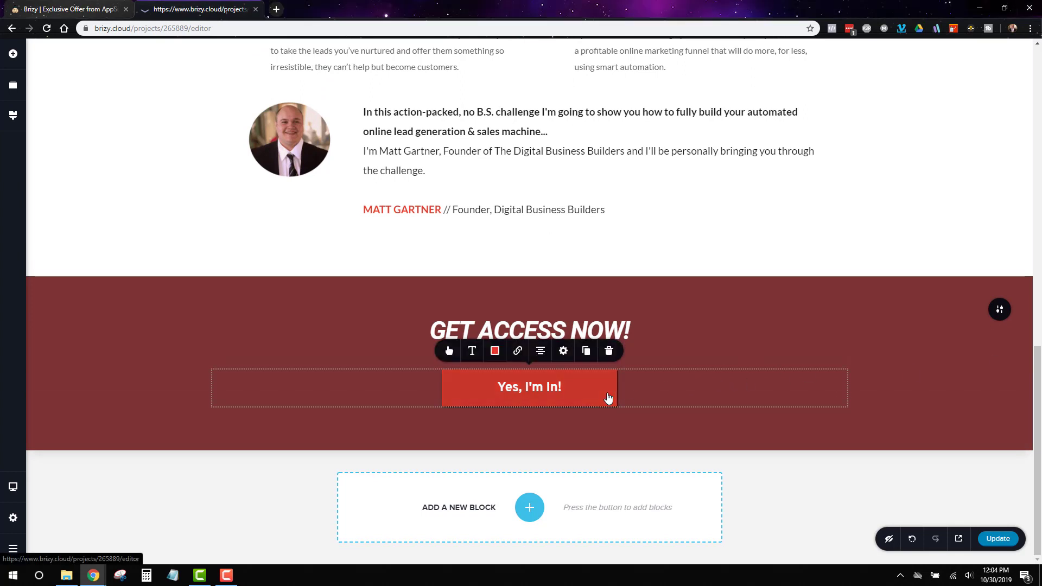
pyautogui.click(494, 352)
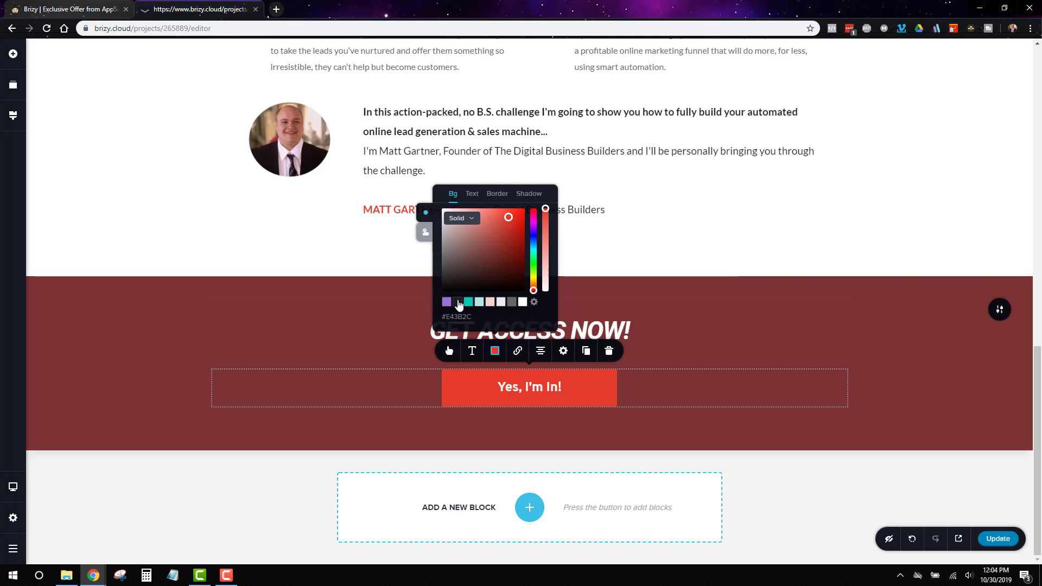
pyautogui.click(458, 302)
pyautogui.click(807, 350)
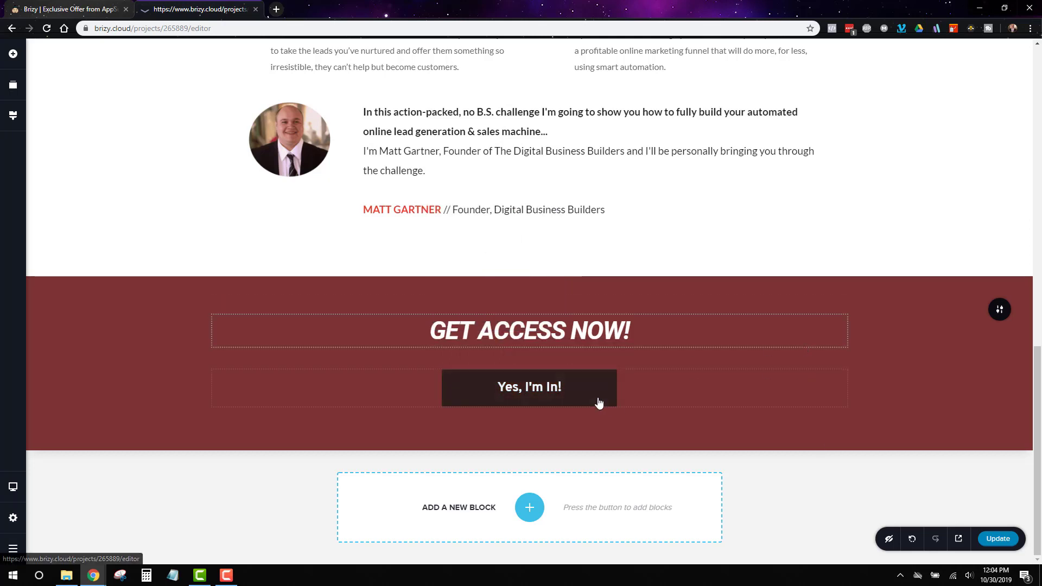
# Step: Extend the closing block's button label to read "Yes, I'm In! (It's Free)"
pyautogui.click(585, 401)
pyautogui.click(450, 351)
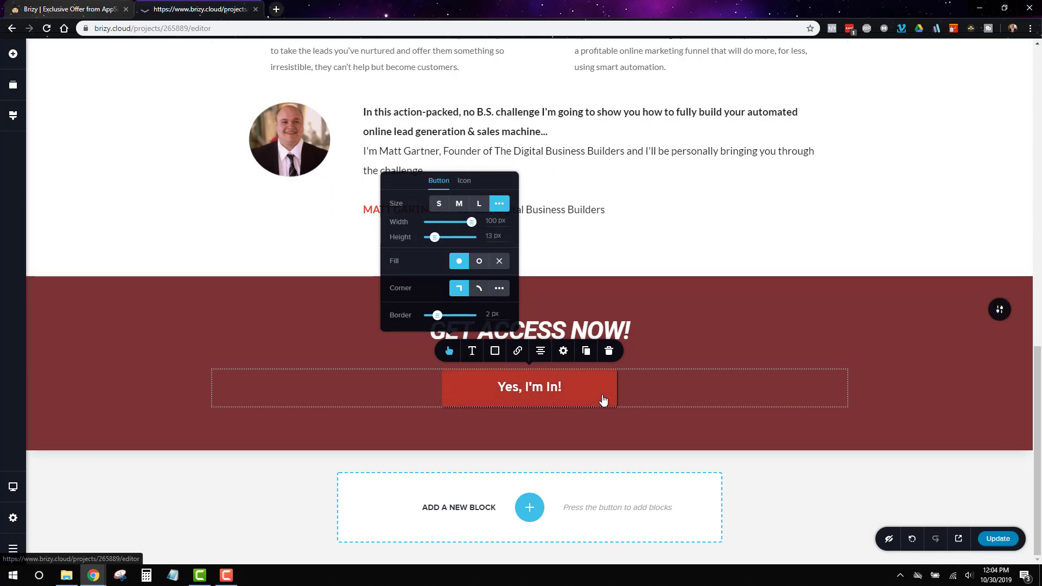
pyautogui.click(565, 396)
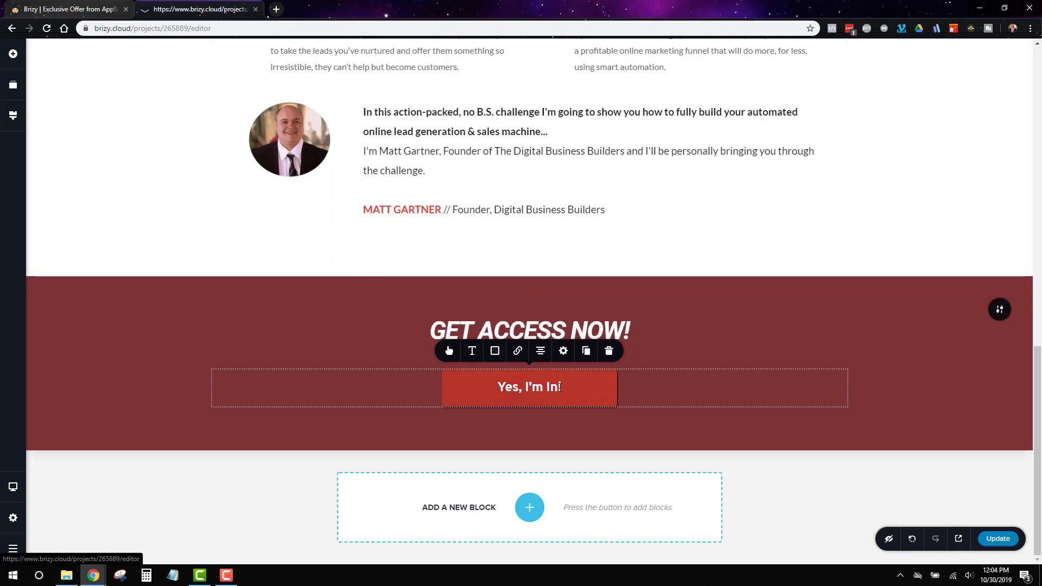
pyautogui.press('Right')
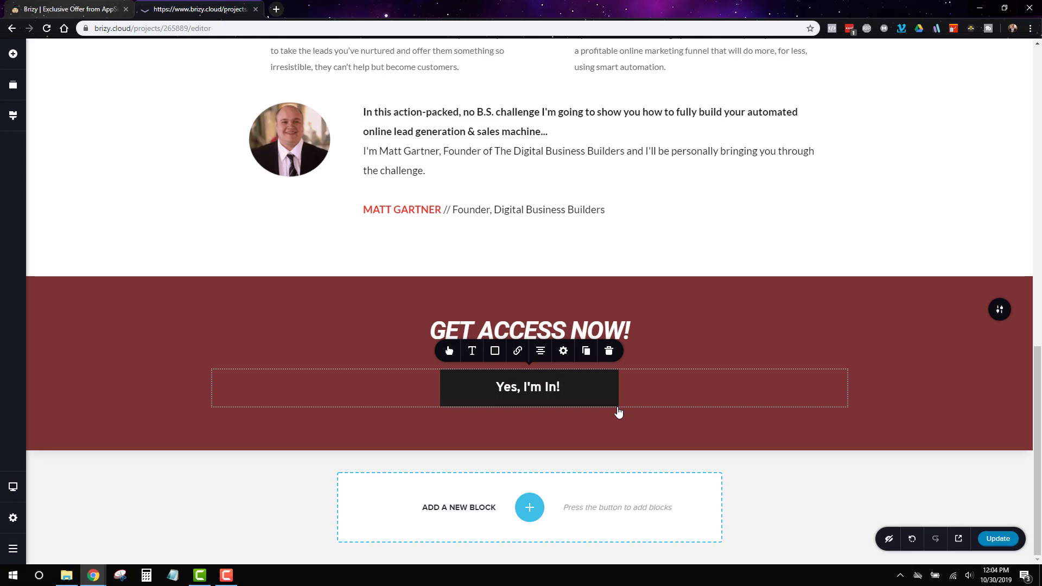
pyautogui.write("(It's F")
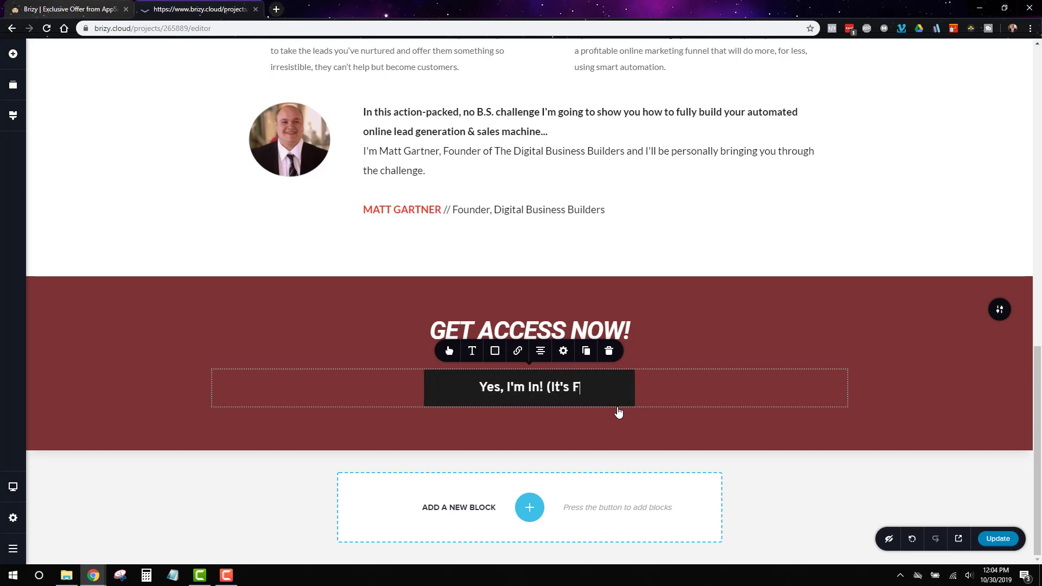
pyautogui.write('ree)')
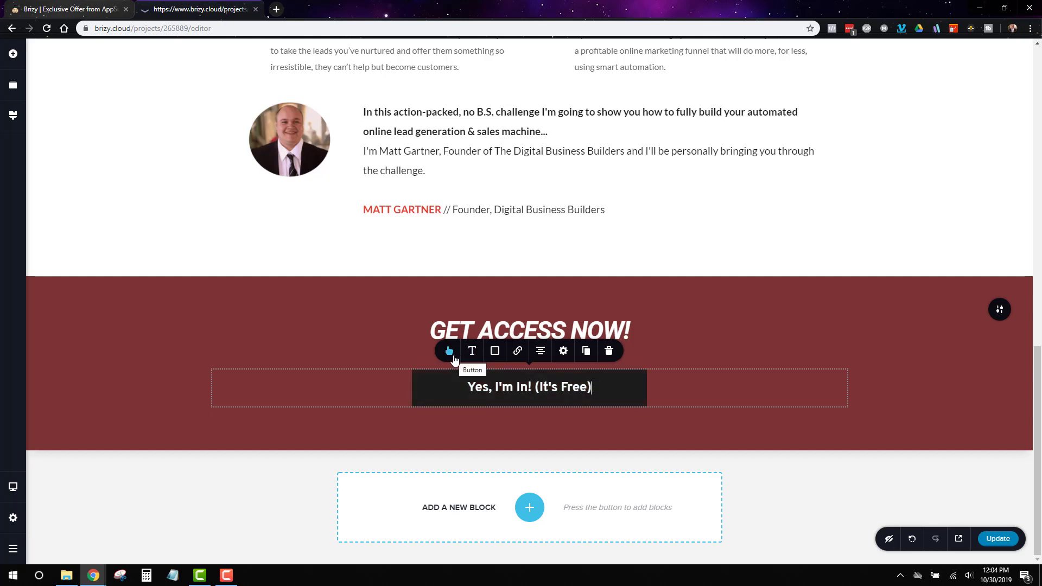
# Step: Set the button's solid hover background to the near-black palette color #1C1C1C
pyautogui.click(454, 357)
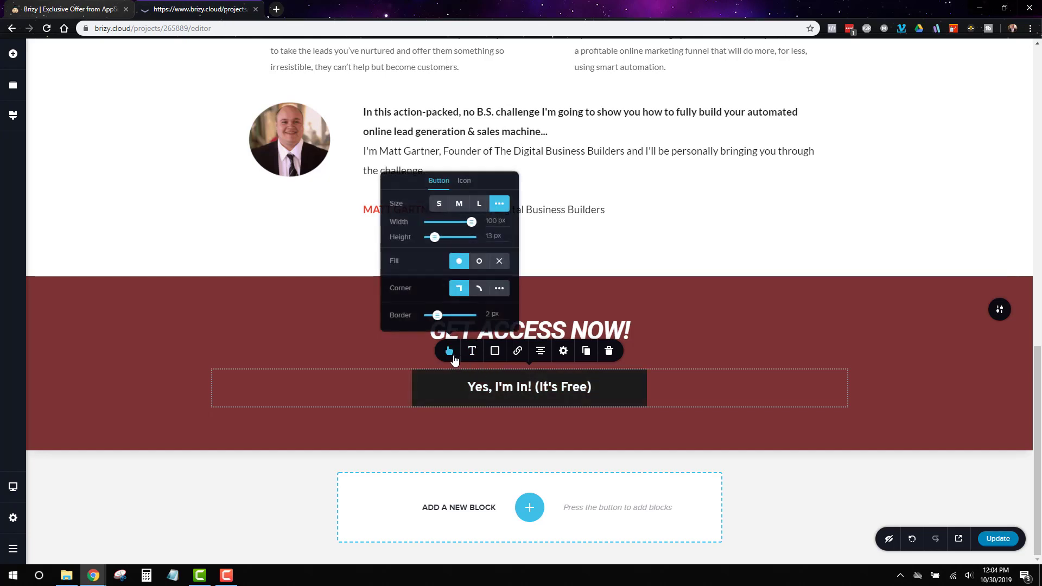
pyautogui.click(494, 351)
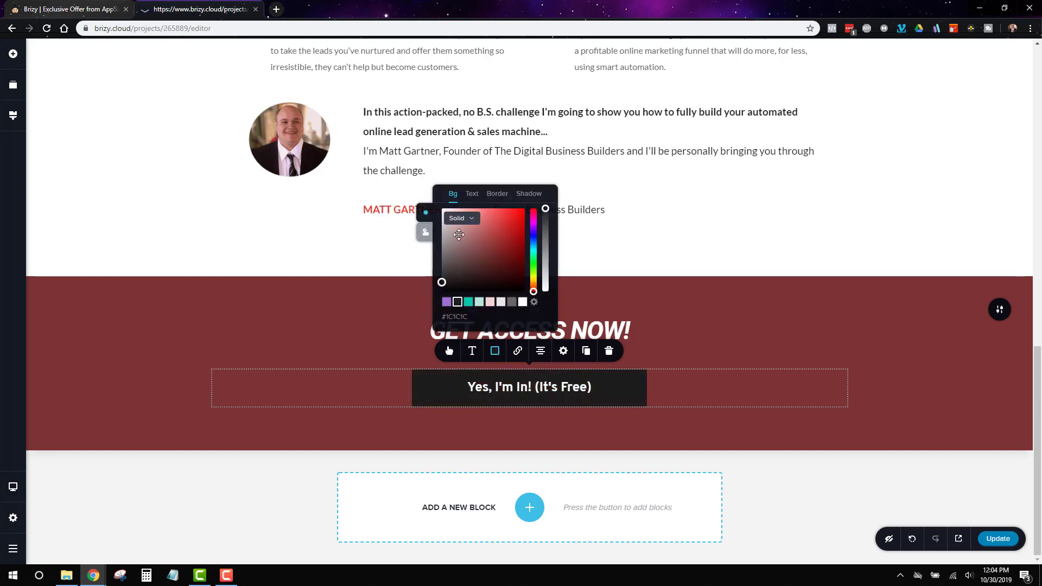
pyautogui.click(425, 232)
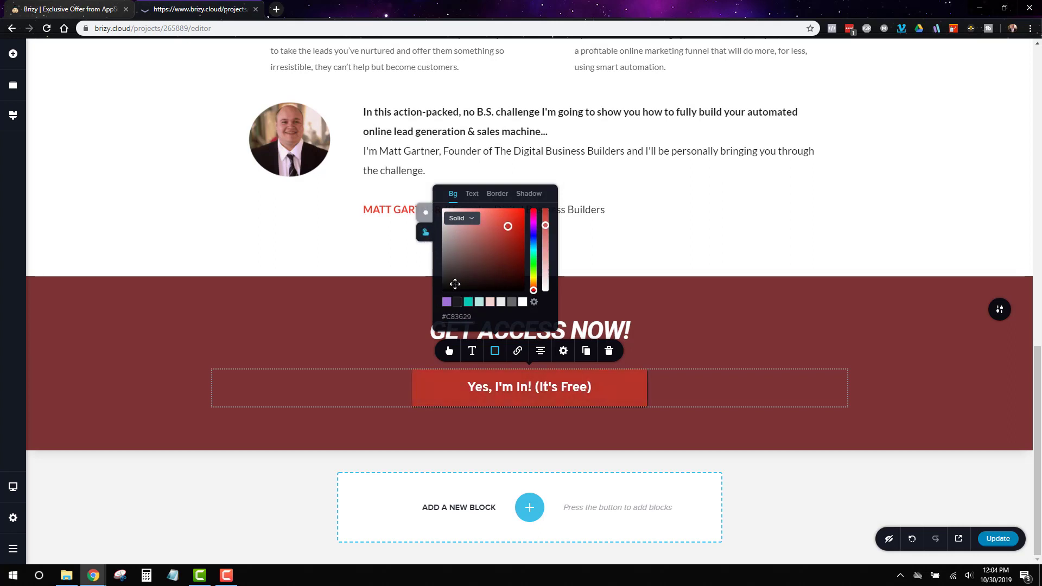
pyautogui.click(457, 302)
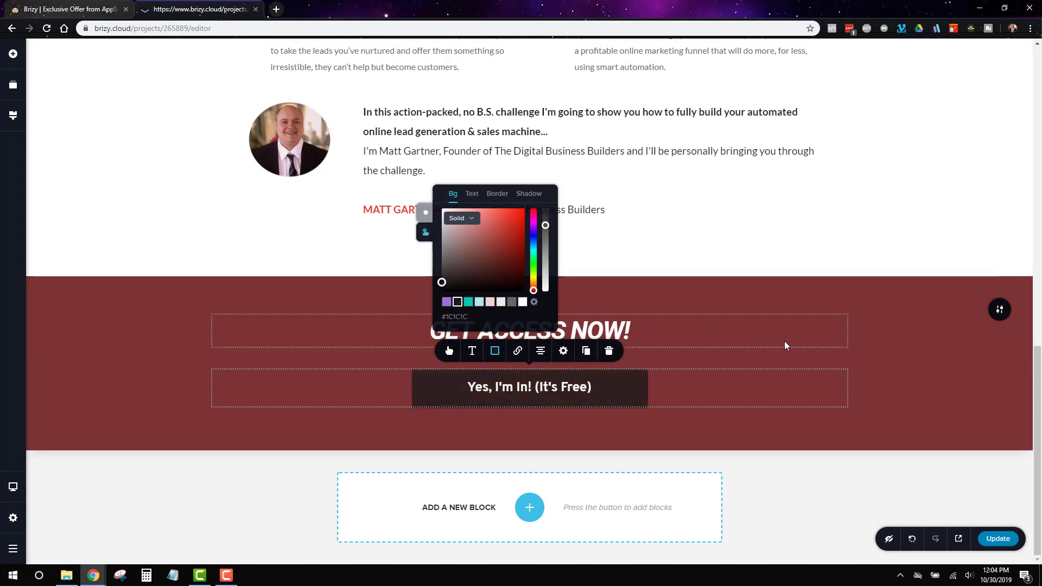
pyautogui.click(903, 374)
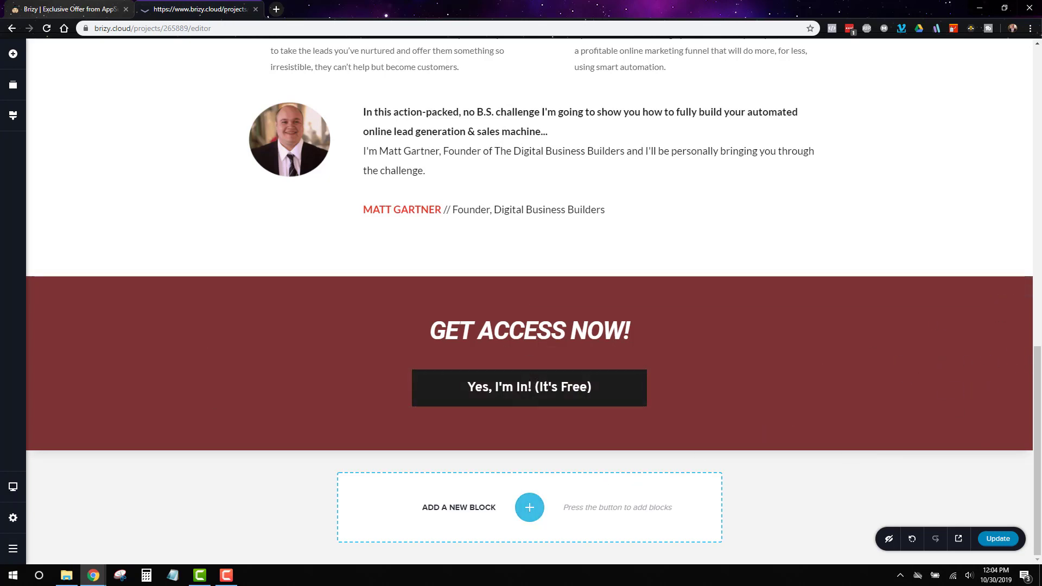
# Step: Add a blank block with two columns below the call-to-action and place a text element in its first column
pyautogui.click(530, 508)
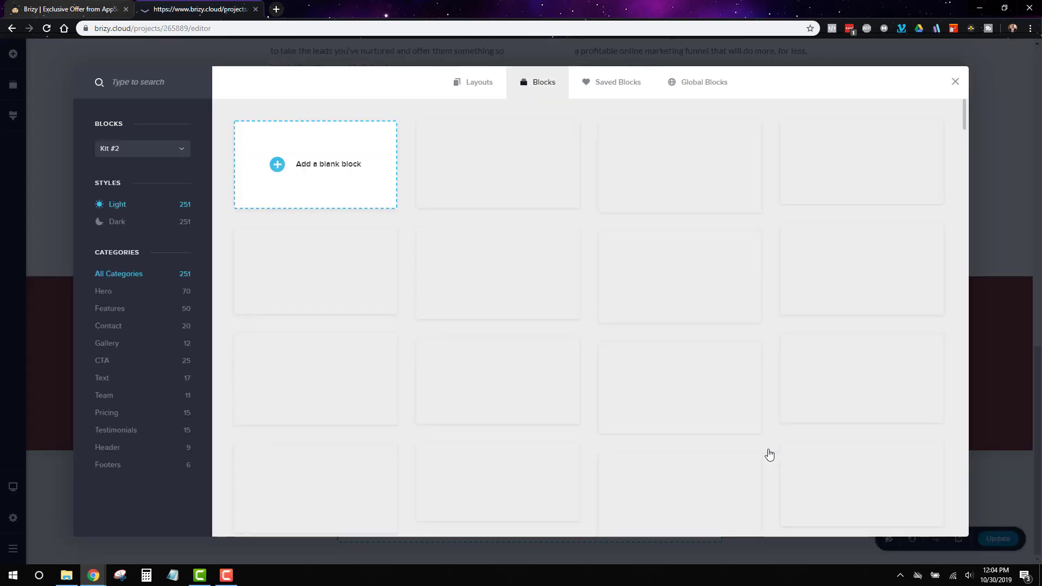
pyautogui.click(291, 149)
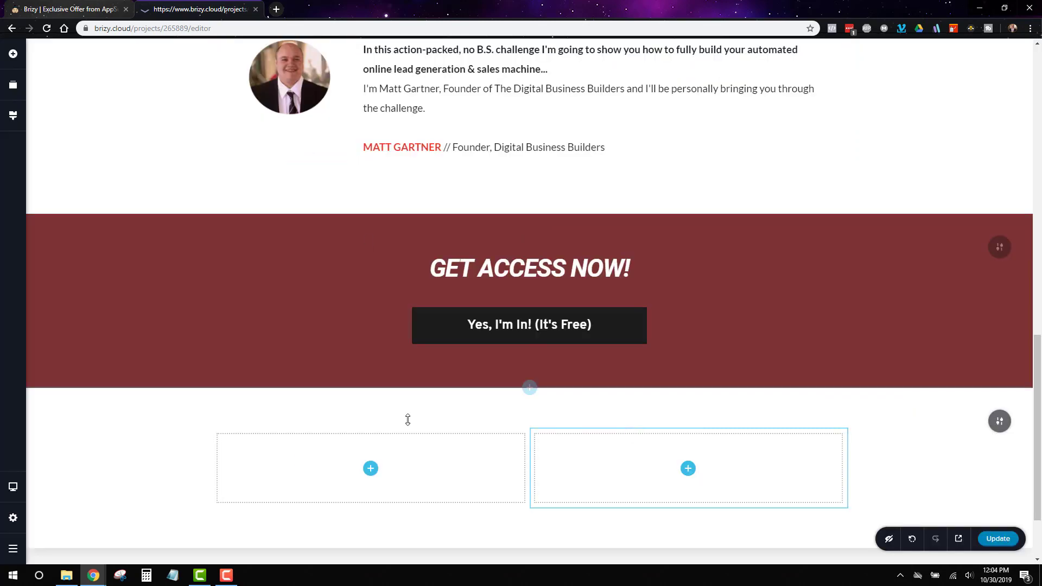
pyautogui.click(371, 469)
pyautogui.moveTo(65, 134); pyautogui.dragTo(351, 470)
# Step: Replace the new text element's placeholder with a "Copyright 2019" notice followed by the site's domain
pyautogui.click(338, 456)
pyautogui.hotkey('ctrl', 'a')
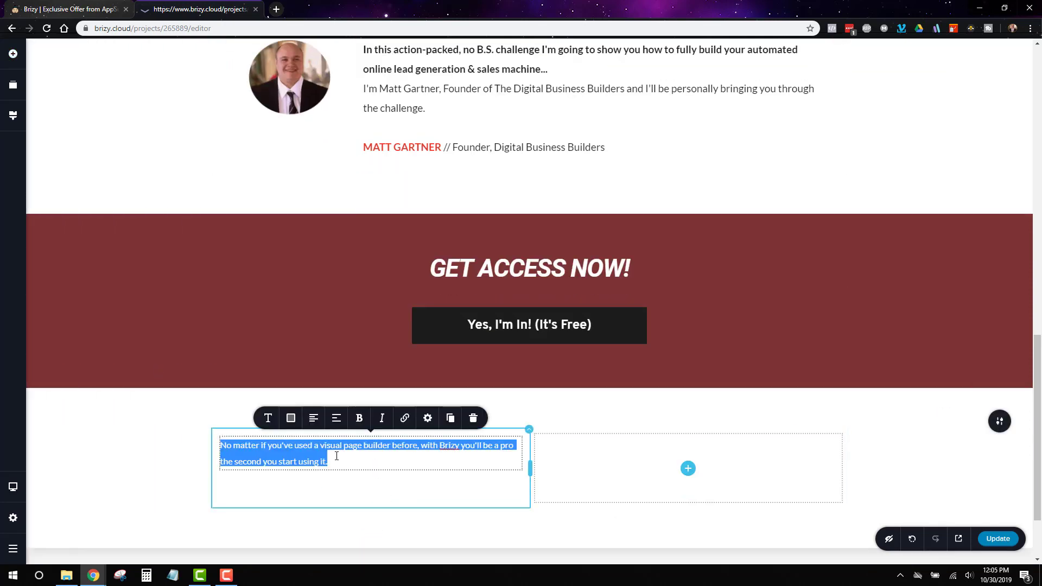
pyautogui.hotkey('alt', 'Tab')
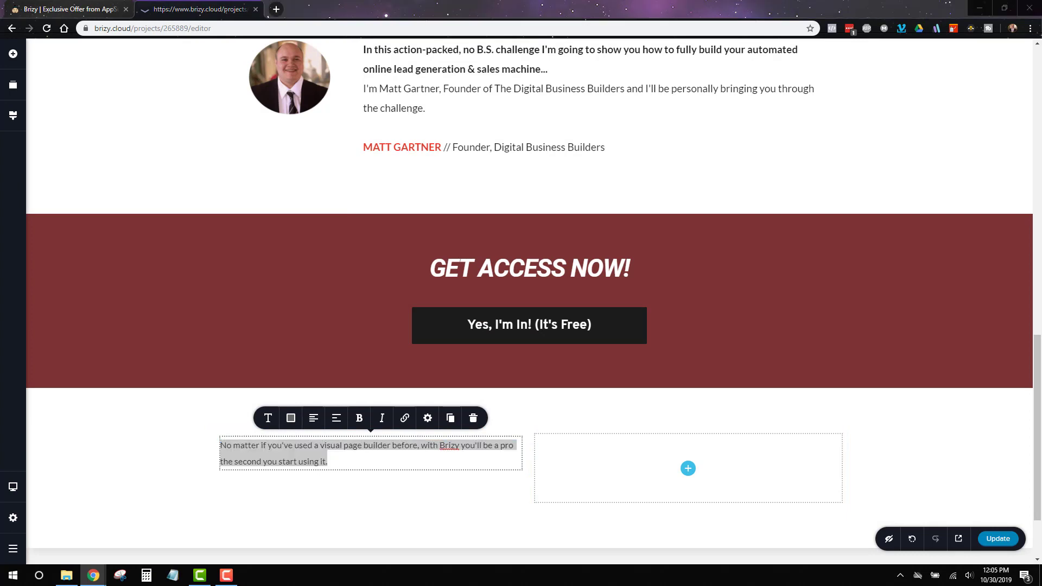
pyautogui.hotkey('alt', 'Tab')
pyautogui.write('Copyright 2019, MattGartner.com')
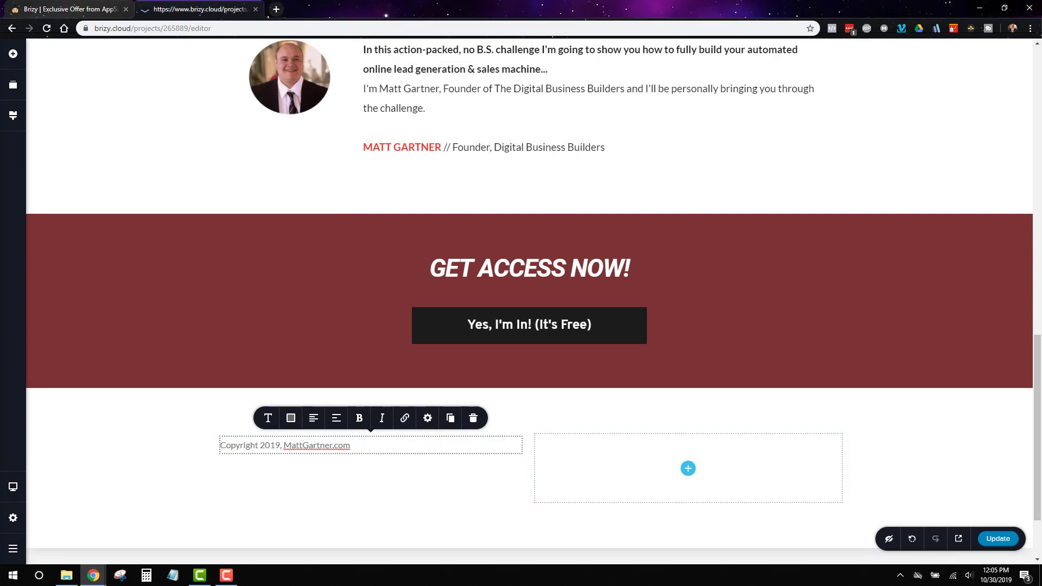
pyautogui.hotkey('alt', 'Tab')
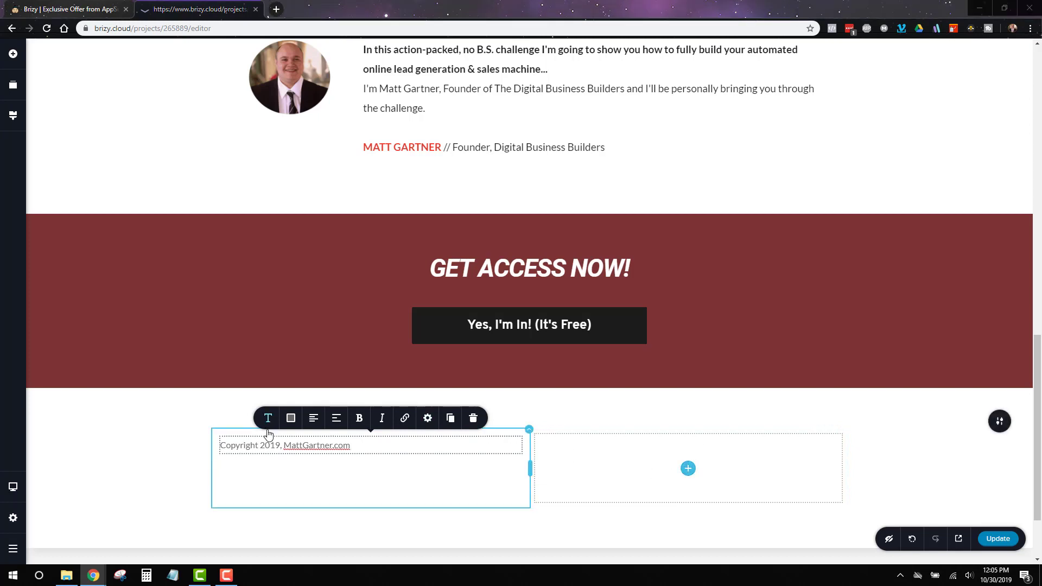
# Step: Copy the copyright text into the footer's other half and delete the leftover empty column
pyautogui.rightClick(484, 446)
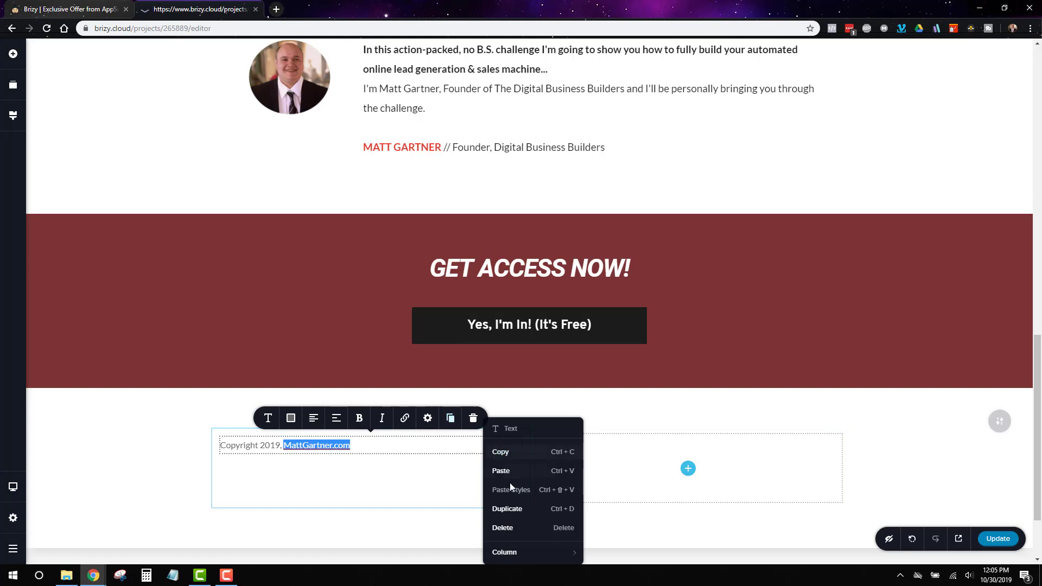
pyautogui.rightClick(659, 459)
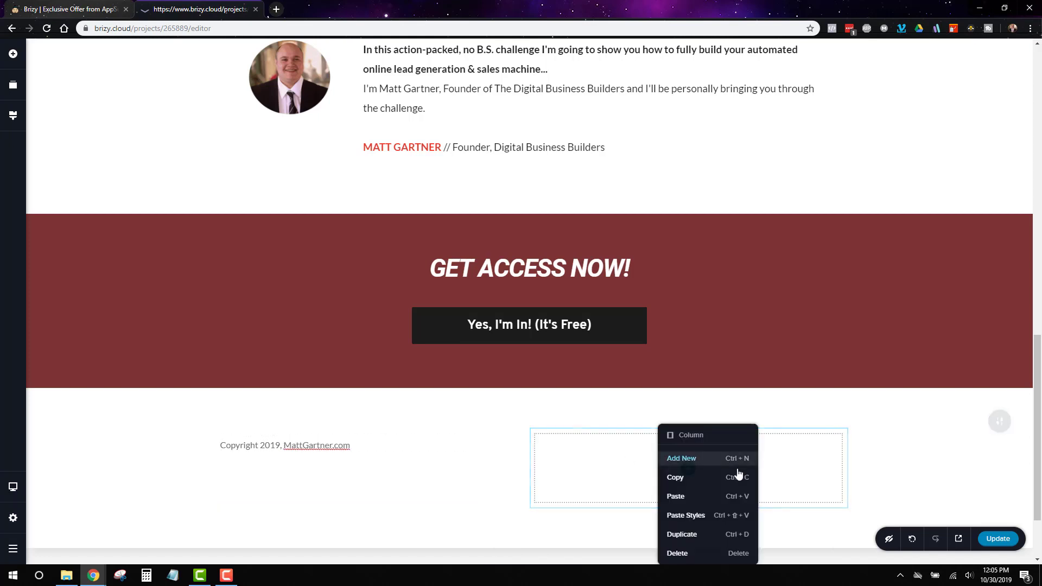
pyautogui.click(705, 498)
pyautogui.click(634, 430)
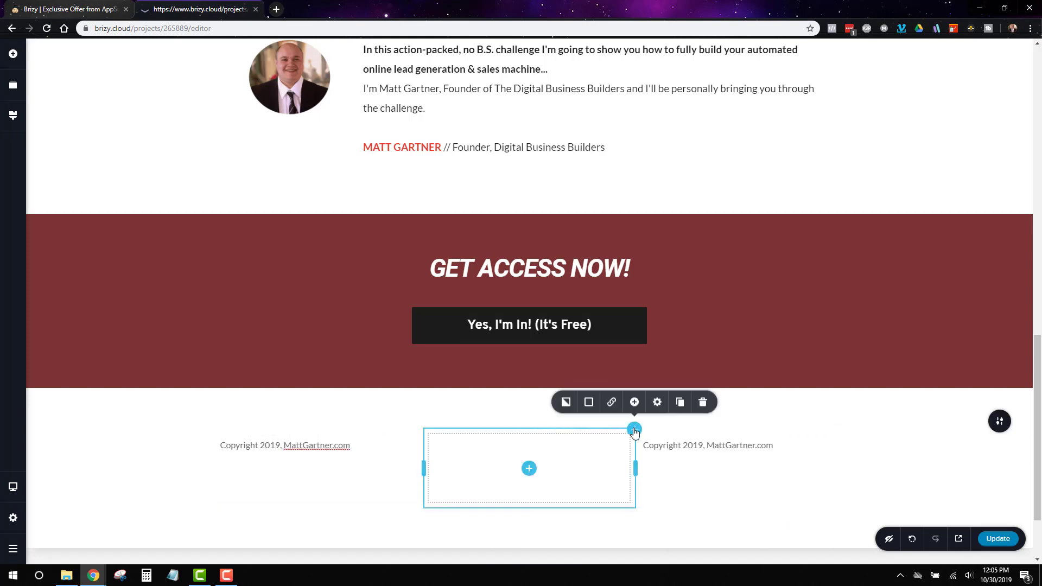
pyautogui.click(702, 404)
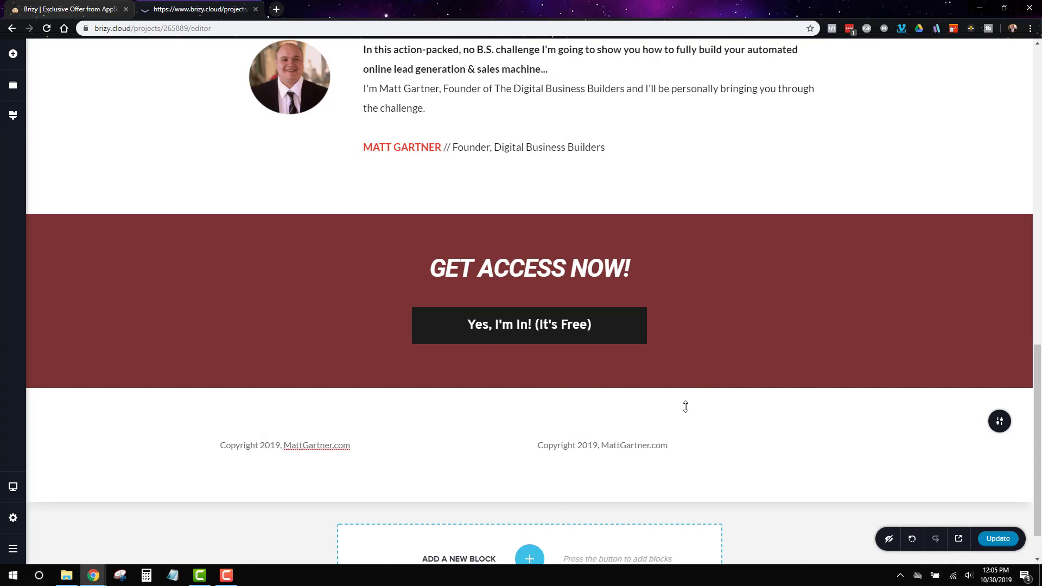
# Step: Right-align the copied copyright text as a plain paragraph without list numbering
pyautogui.click(671, 449)
pyautogui.click(655, 421)
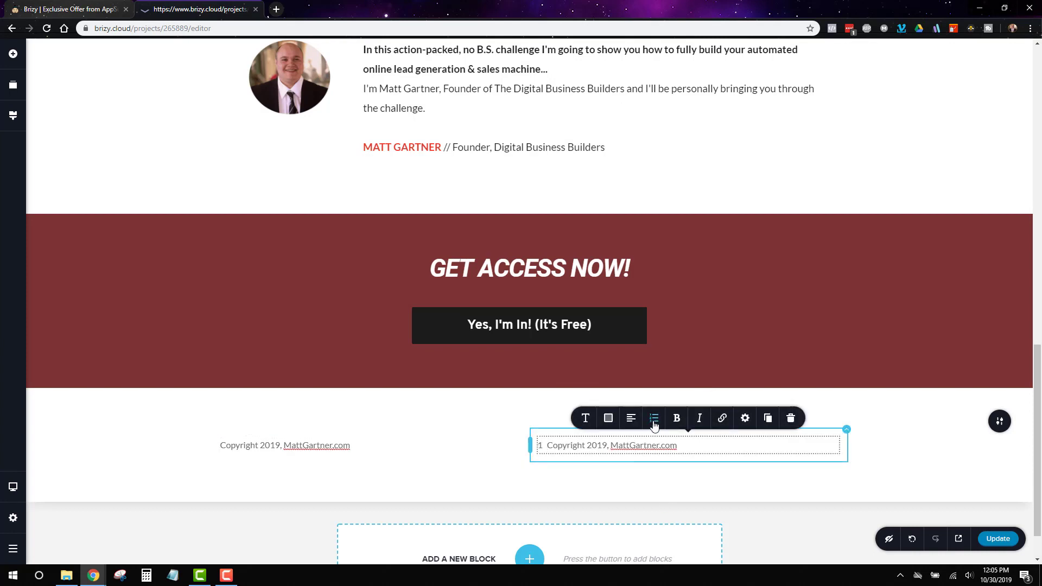
pyautogui.click(654, 419)
pyautogui.click(632, 419)
pyautogui.click(633, 420)
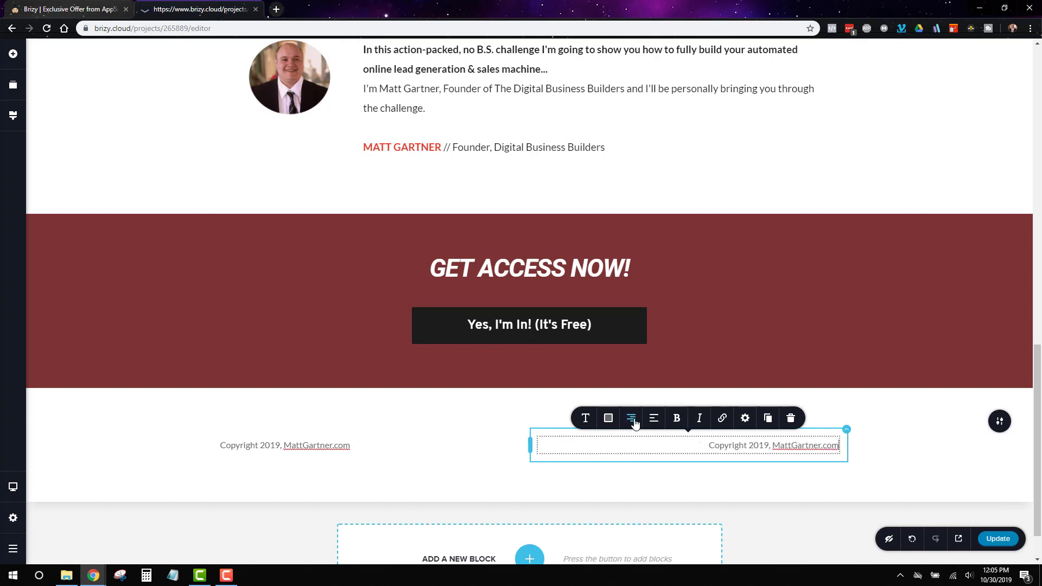
# Step: Replace the right-aligned copyright text with "Disclaimer | Privacy | Contact"
pyautogui.tripleClick(782, 446)
pyautogui.write('Dusclaim')
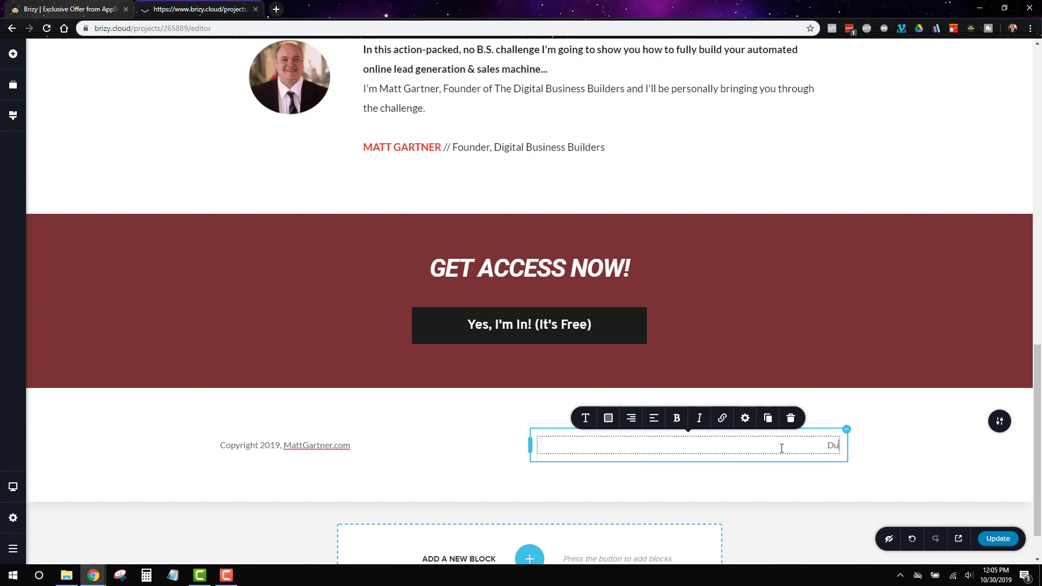
pyautogui.press('BackSpace')
pyautogui.press('BackSpace')
pyautogui.press('BackSpace')
pyautogui.press('BackSpace')
pyautogui.press('BackSpace')
pyautogui.press('BackSpace')
pyautogui.write('isclaimer Privacy Contact')
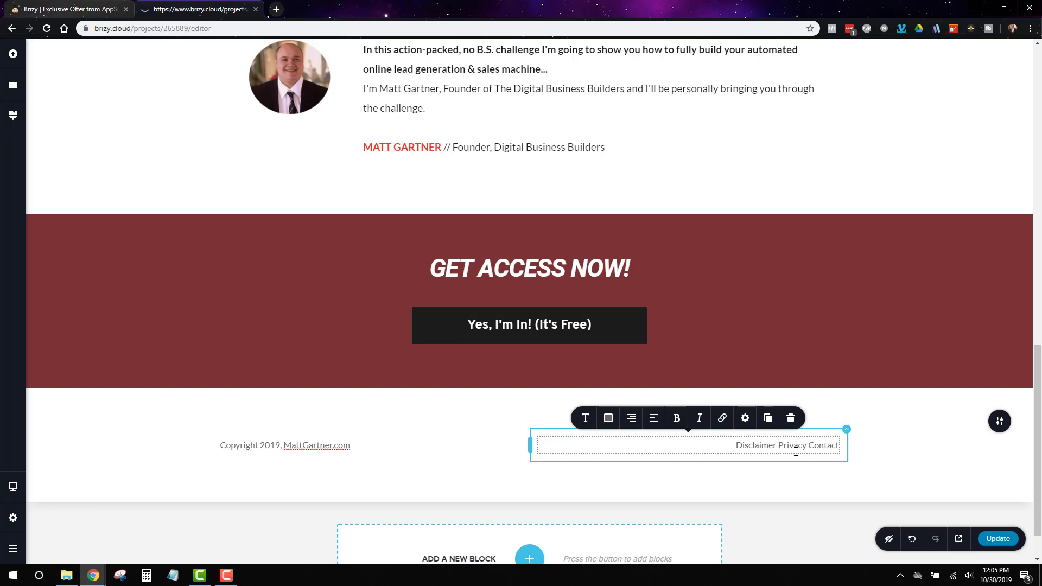
pyautogui.write('| ')
pyautogui.write('|')
pyautogui.click(918, 457)
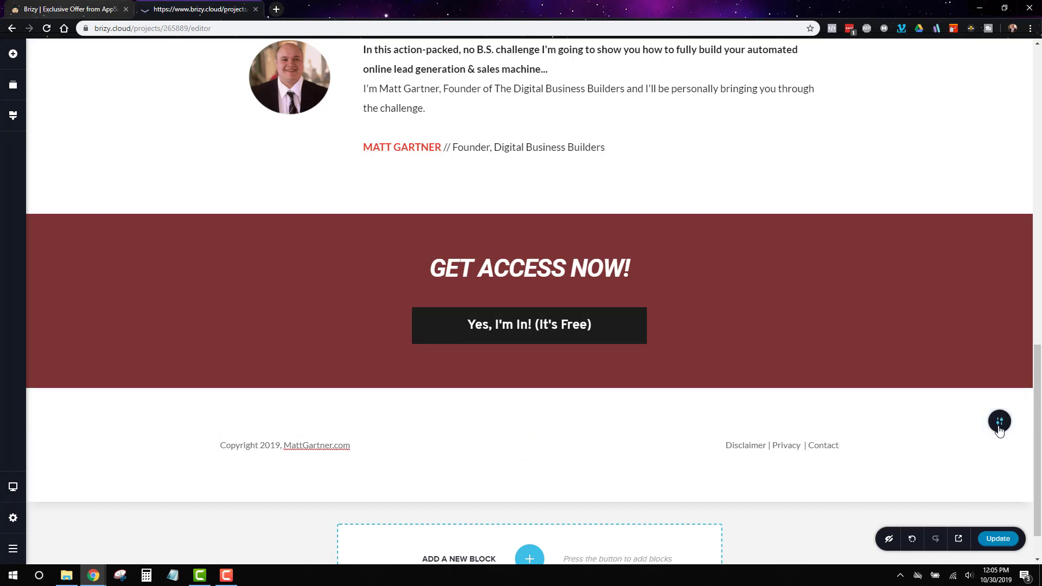
# Step: Give the footer block a solid #343434 overlay color and shrink its top and bottom padding
pyautogui.moveTo(999, 421)
pyautogui.click(905, 423)
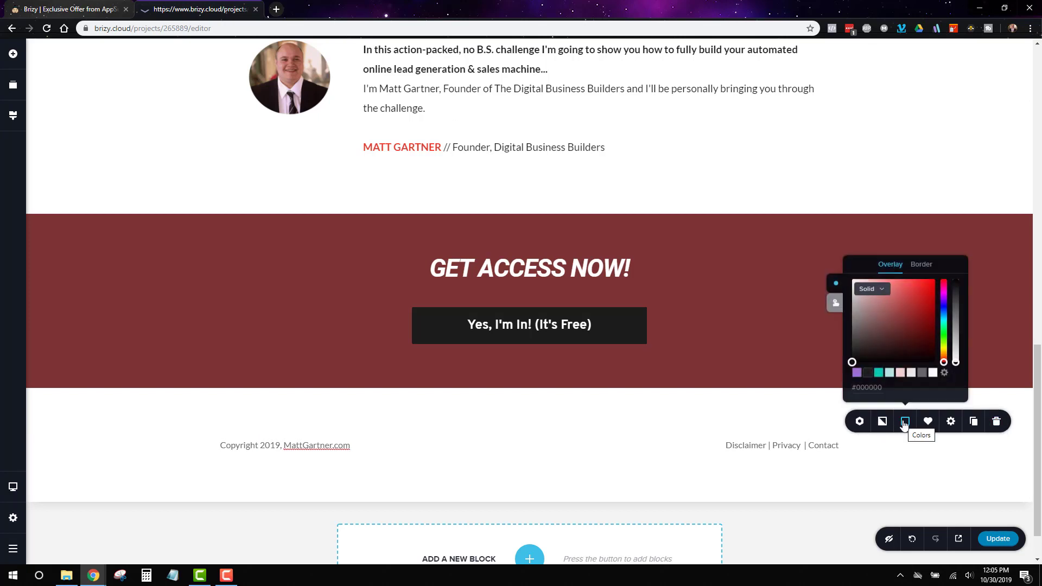
pyautogui.click(921, 373)
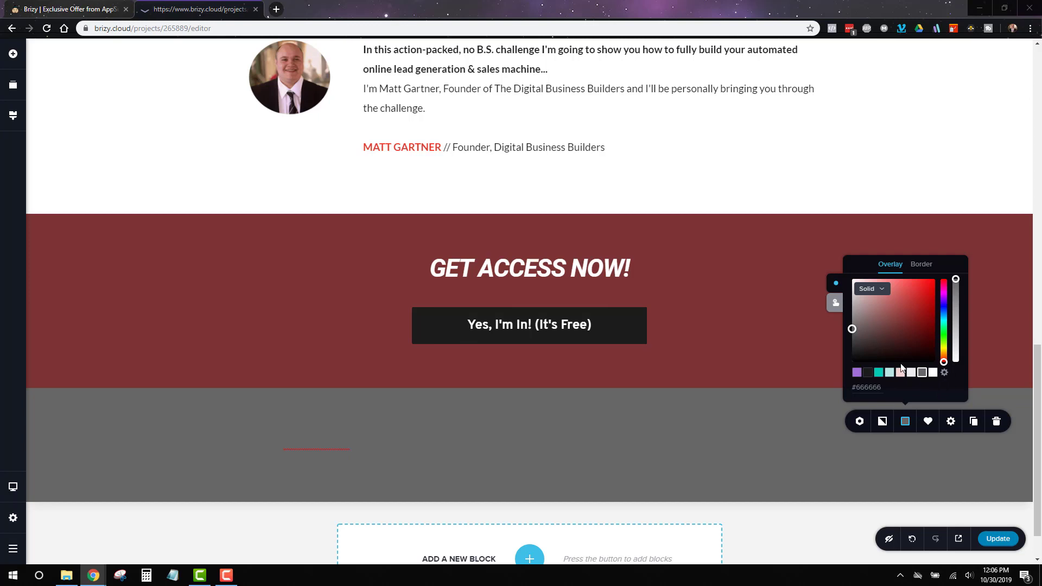
pyautogui.tripleClick(863, 388)
pyautogui.write('#343434')
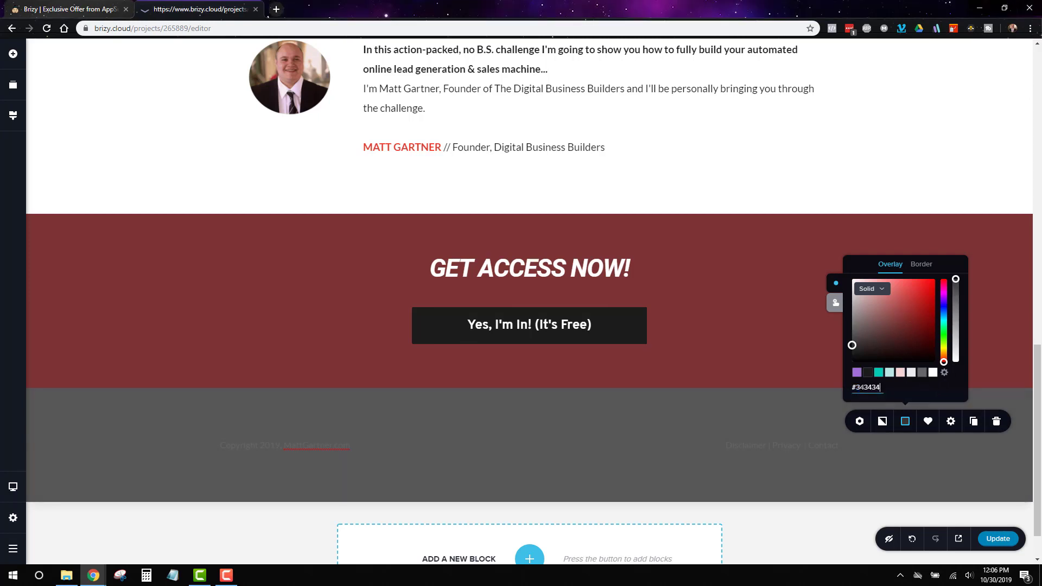
pyautogui.click(572, 395)
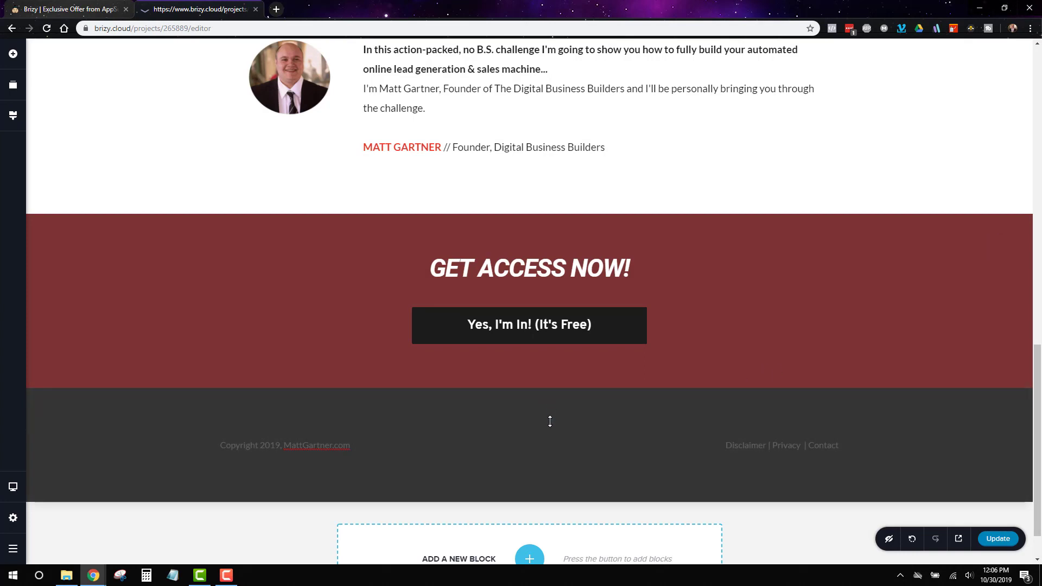
pyautogui.moveTo(542, 410); pyautogui.dragTo(550, 350)
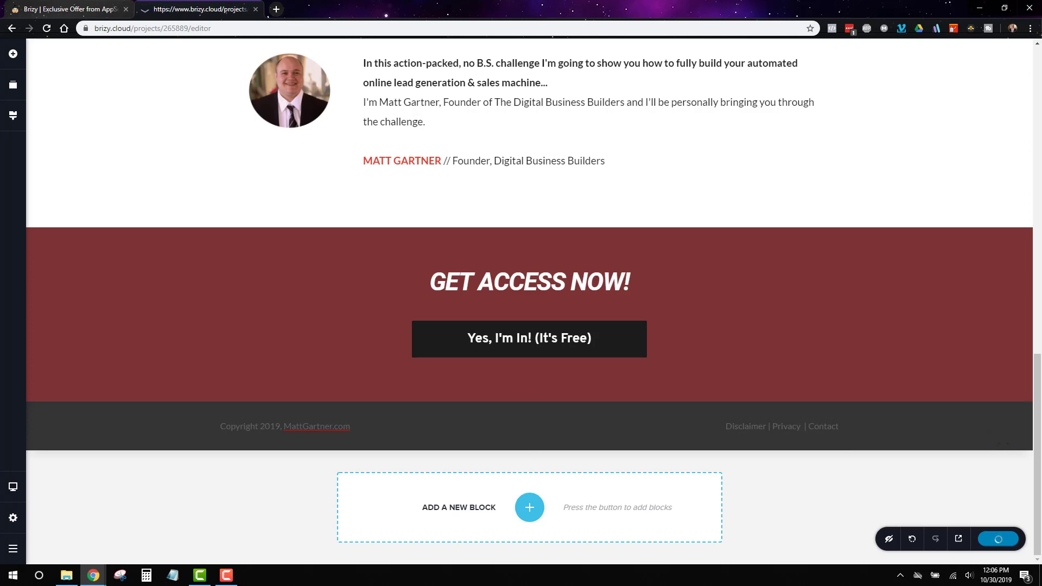
# Step: Bring the original page's Thrive Architect editor tab into this browser window and save the page there
pyautogui.moveTo(1041, 228); pyautogui.dragTo(722, 12)
pyautogui.click(129, 555)
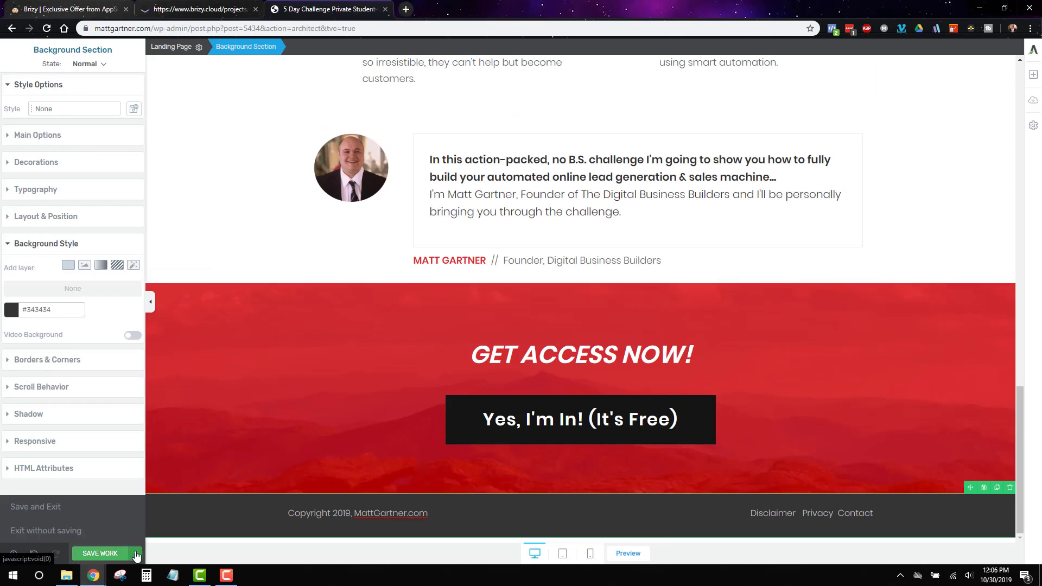
pyautogui.click(92, 555)
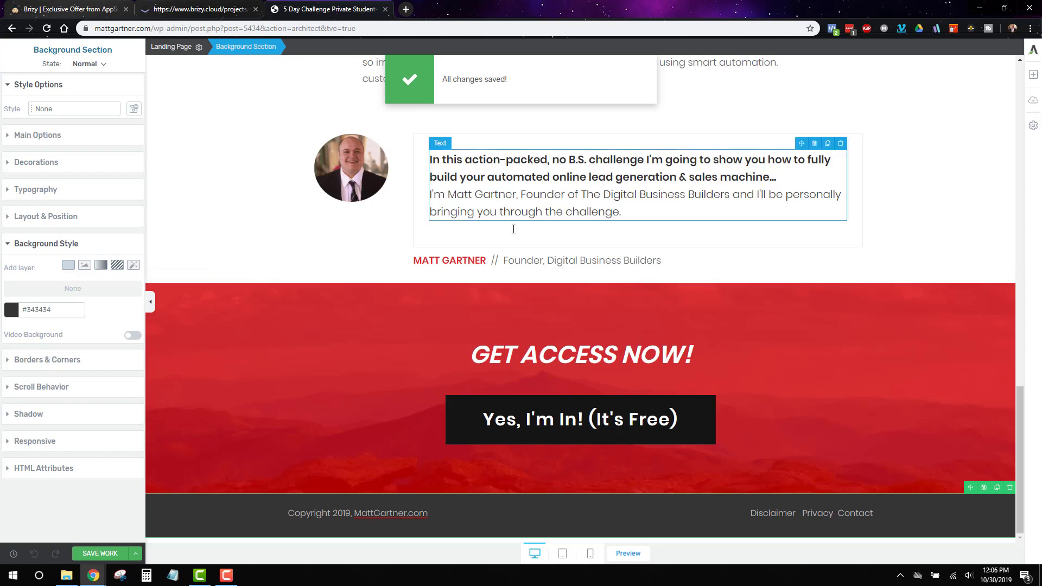
# Step: Preview the original Thrive Architect page, and move its preview and editor tabs out of the Brizy browser window
pyautogui.click(628, 553)
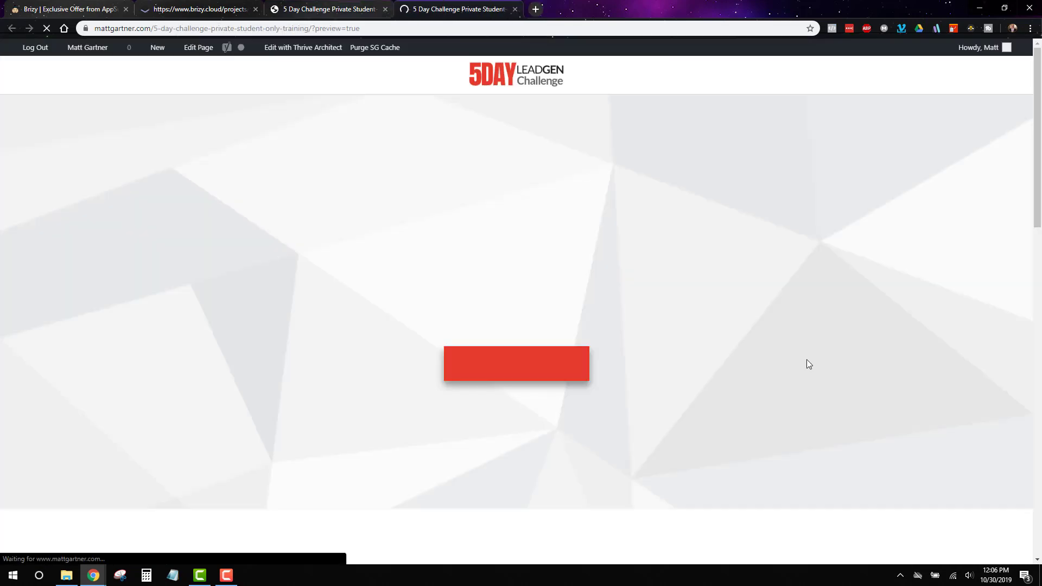
pyautogui.click(504, 358)
pyautogui.moveTo(439, 6); pyautogui.dragTo(1041, 272)
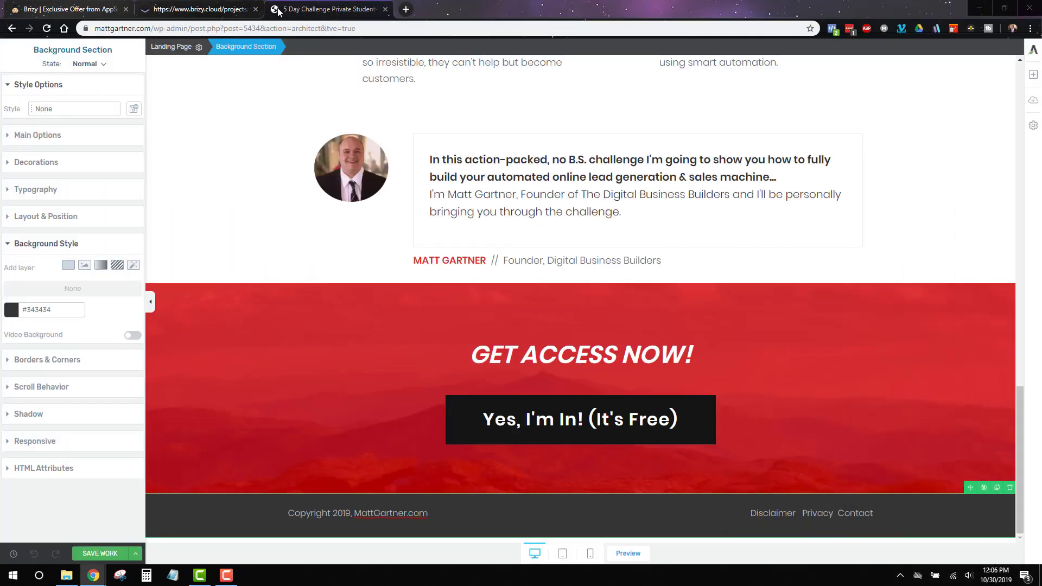
pyautogui.moveTo(278, 12); pyautogui.dragTo(1041, 217)
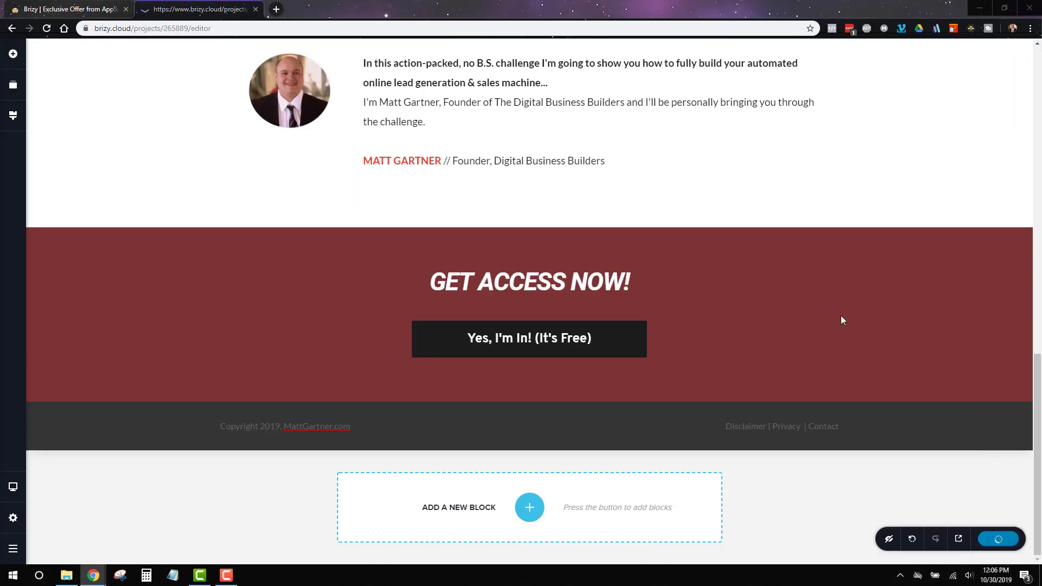
# Step: Link the "Yes, I'm In! (It's Free)" button to a popup based on the white "Subscribe to newsletter" template with the teal border
pyautogui.click(616, 359)
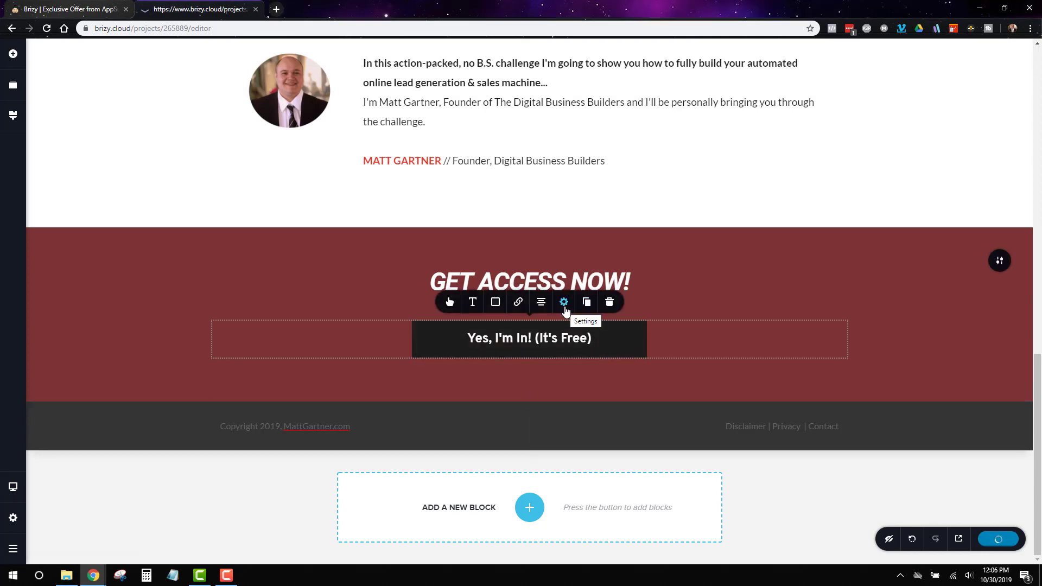
pyautogui.click(633, 366)
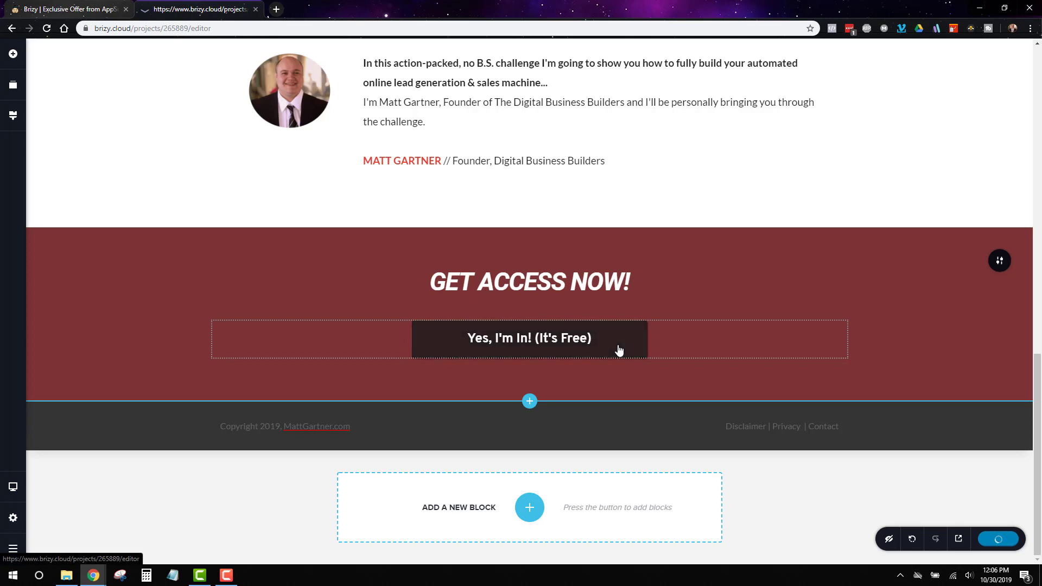
pyautogui.click(619, 350)
pyautogui.click(518, 304)
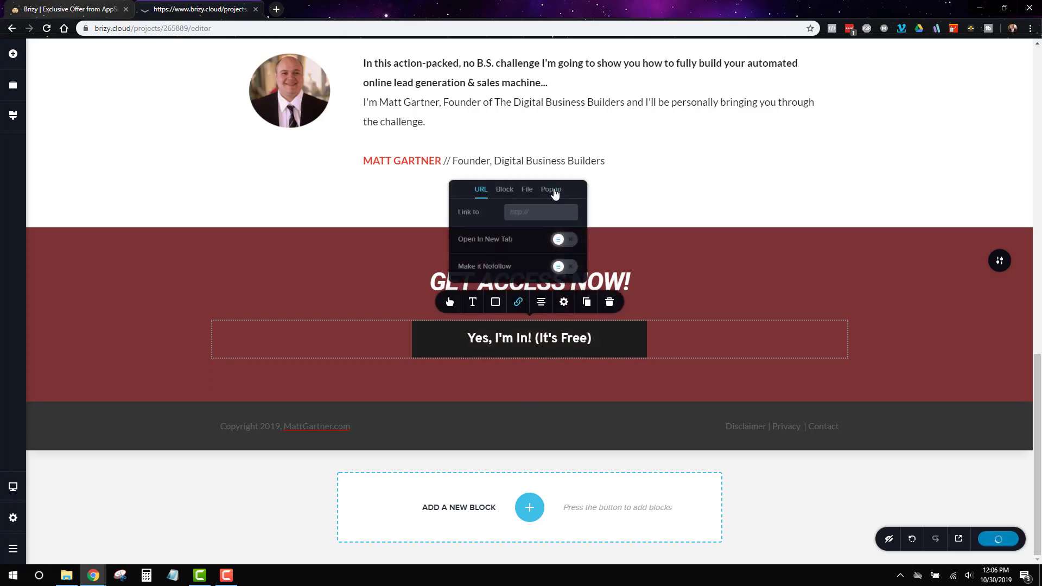
pyautogui.click(552, 190)
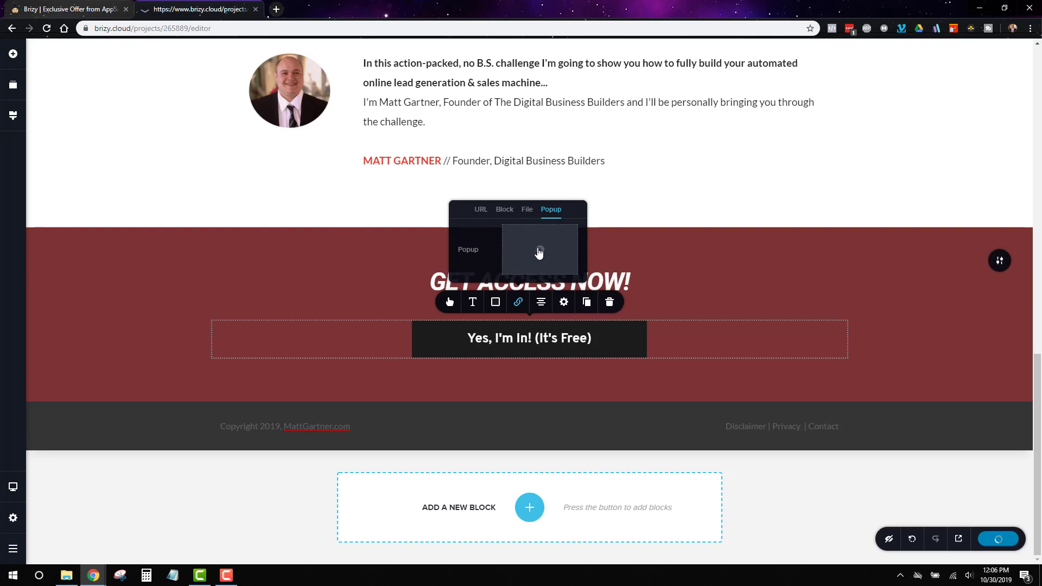
pyautogui.click(539, 251)
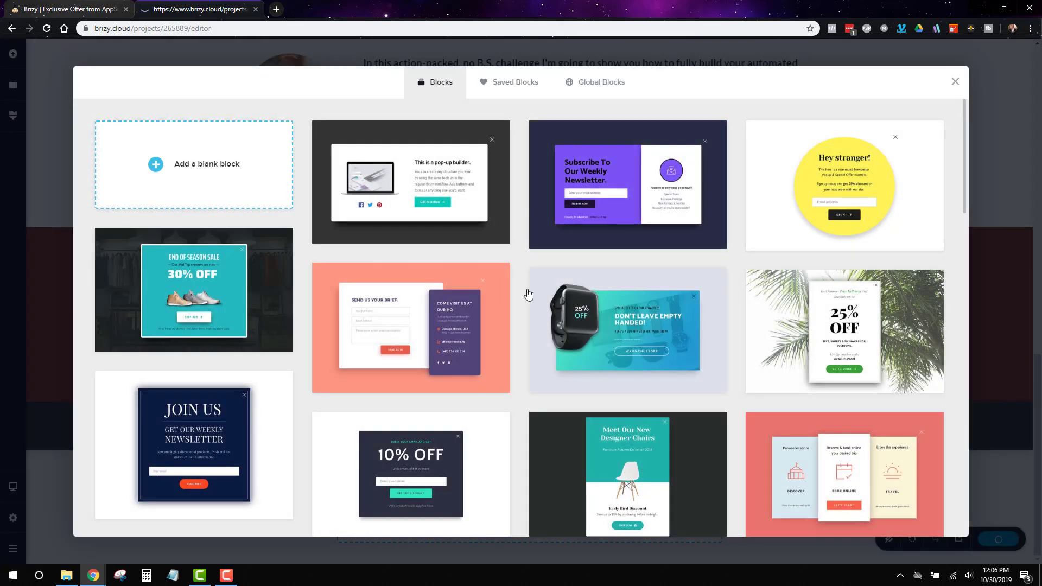
pyautogui.scroll(-2, 618, 277)
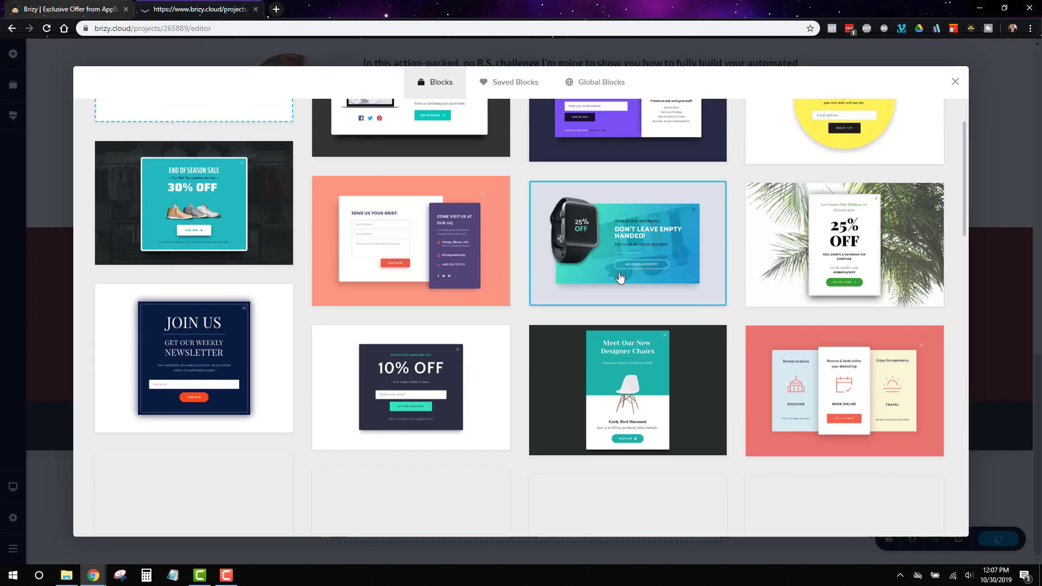
pyautogui.scroll(-15, 619, 277)
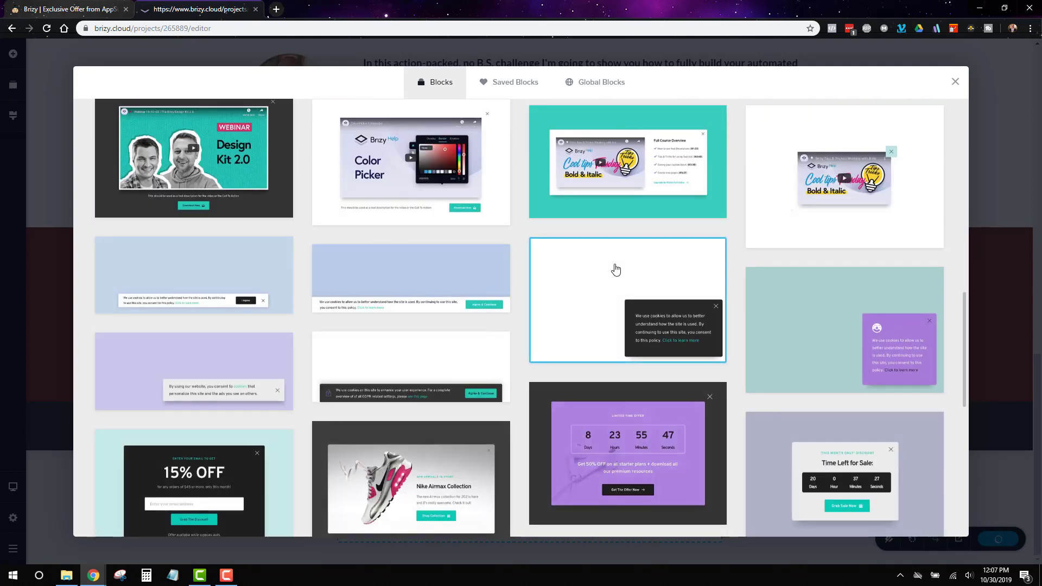
pyautogui.scroll(-3, 616, 270)
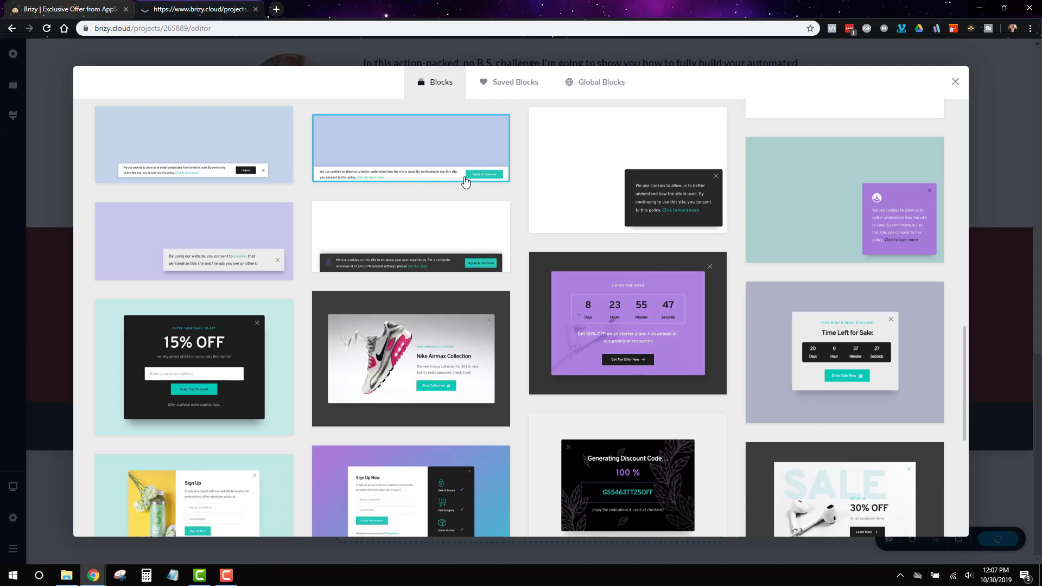
pyautogui.scroll(-8, 465, 182)
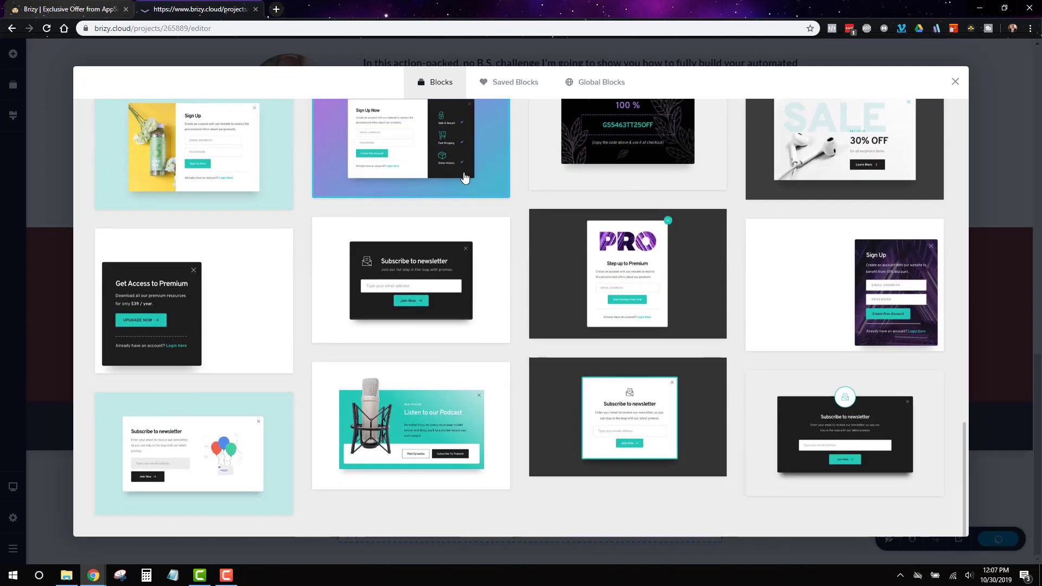
pyautogui.click(636, 404)
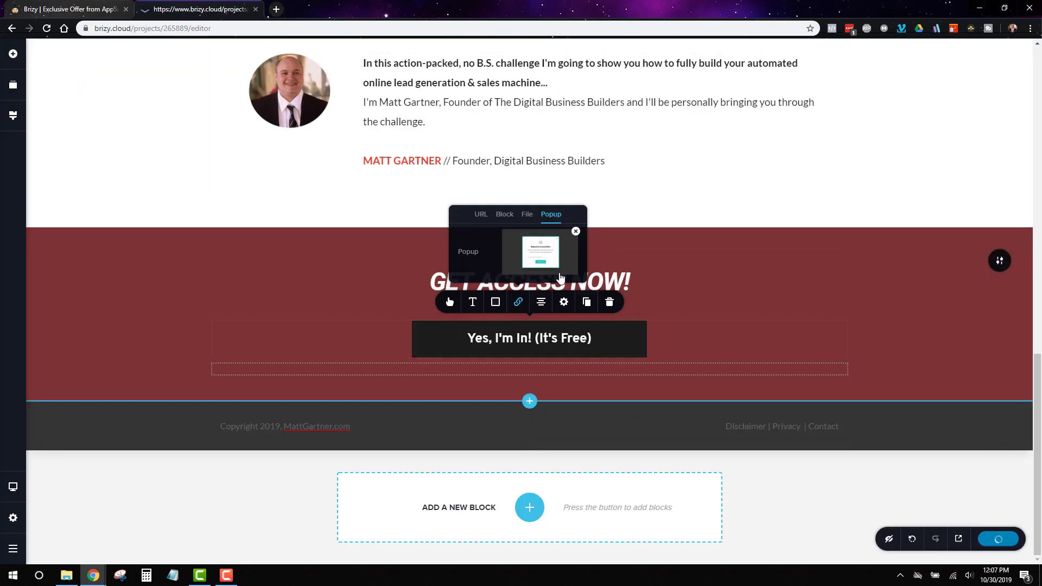
# Step: Open the linked popup for editing and replace its heading with "Join The Challenge"
pyautogui.click(550, 255)
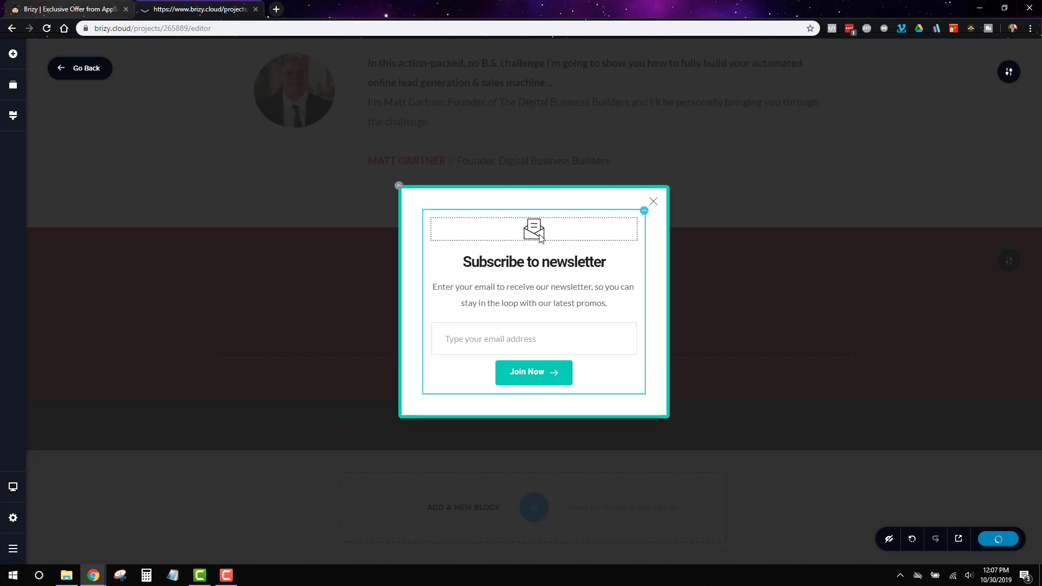
pyautogui.click(542, 237)
pyautogui.click(548, 261)
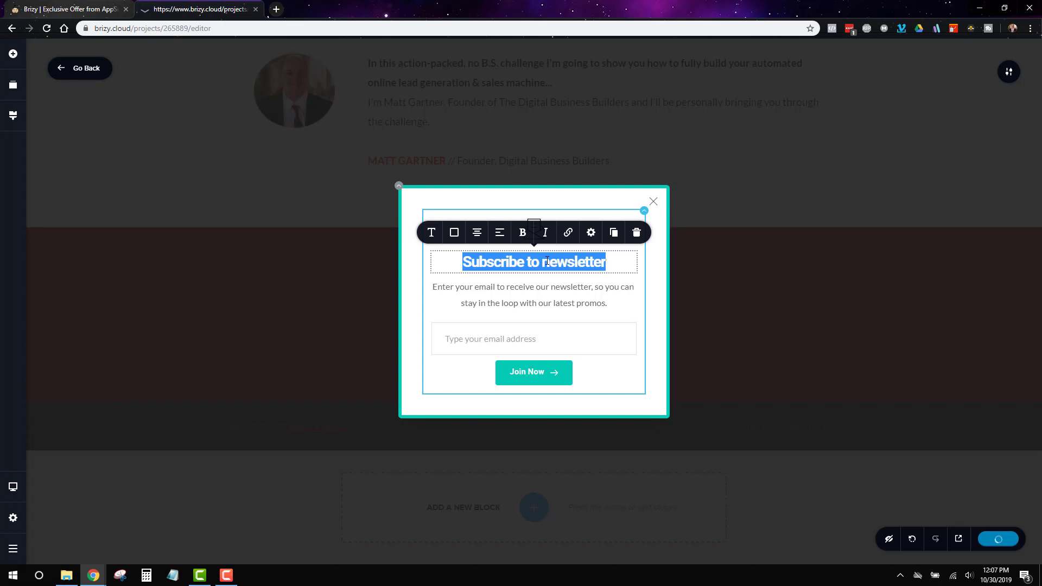
pyautogui.write('Joi')
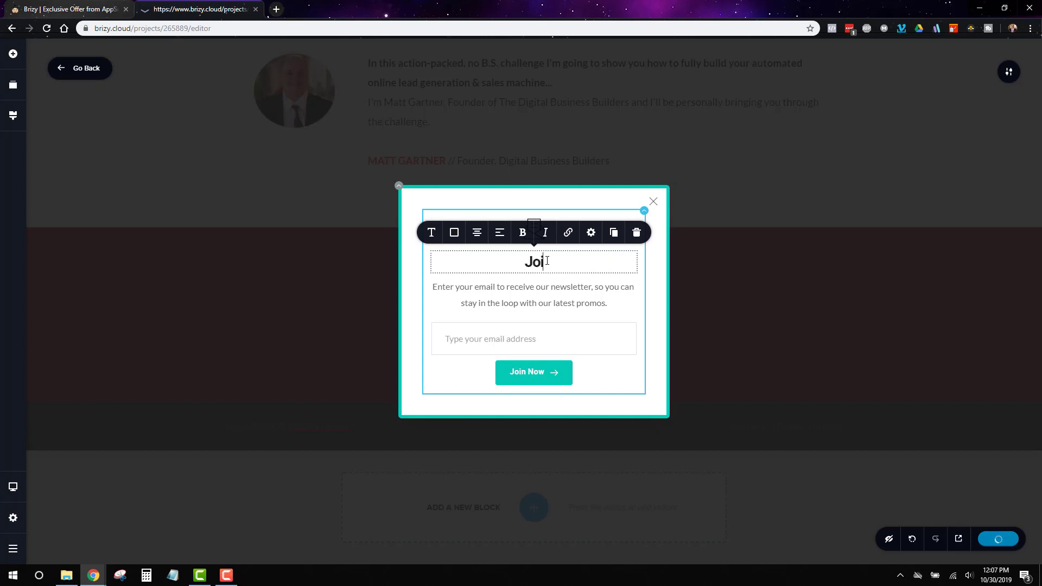
pyautogui.write('n The Challenge')
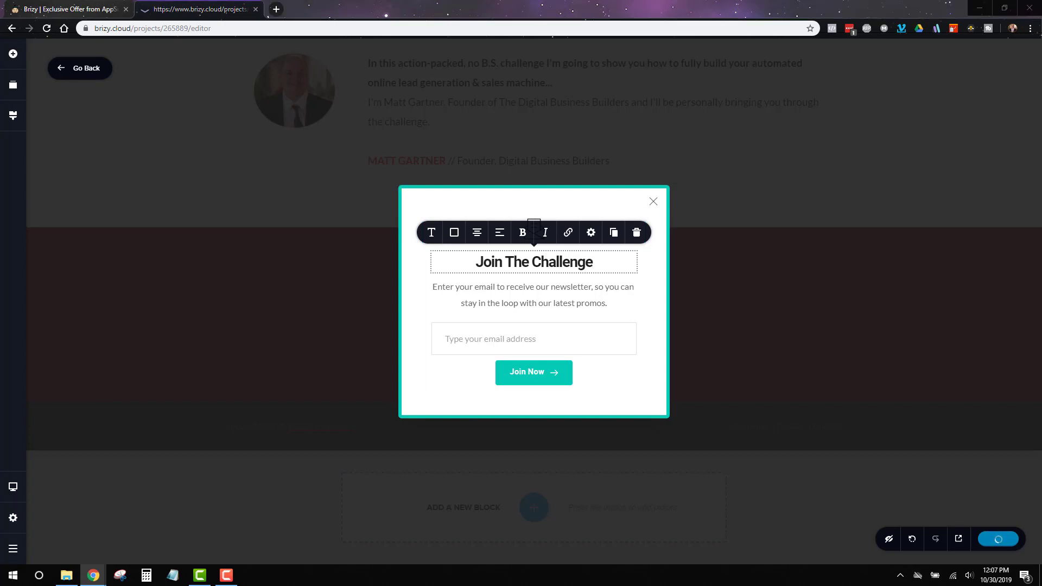
# Step: Replace the popup's description with "Sign Up Below to Join the Free Challenge Waitlist:"
pyautogui.tripleClick(547, 293)
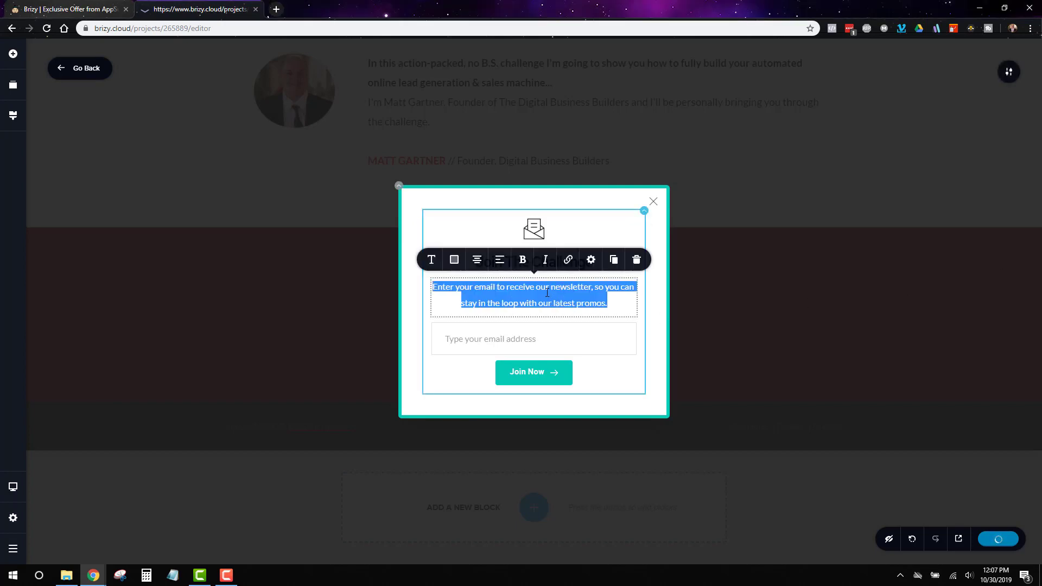
pyautogui.write('Sign Up Below to Join the Free Challenge Waitlist:')
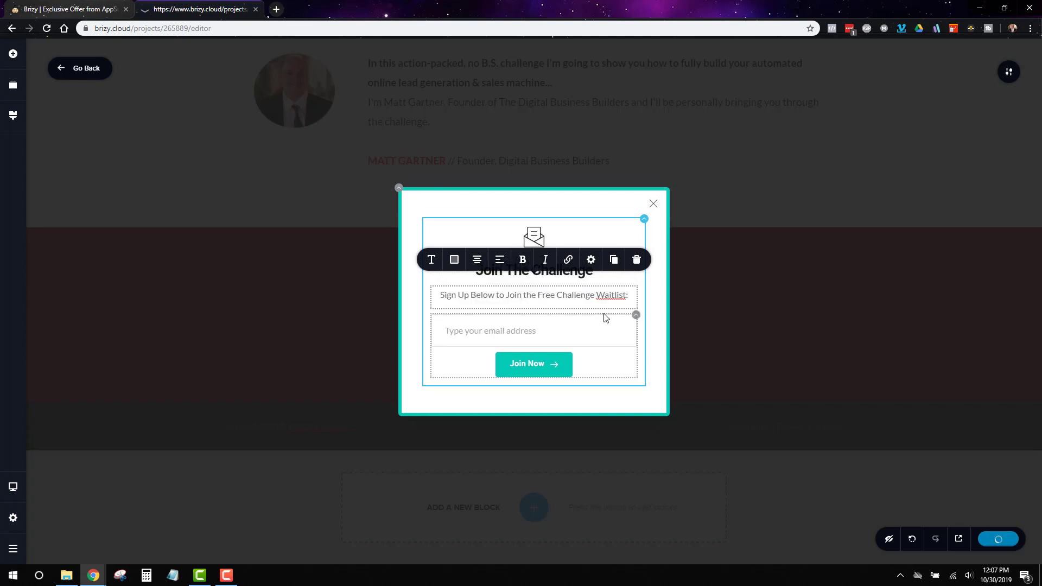
pyautogui.click(646, 297)
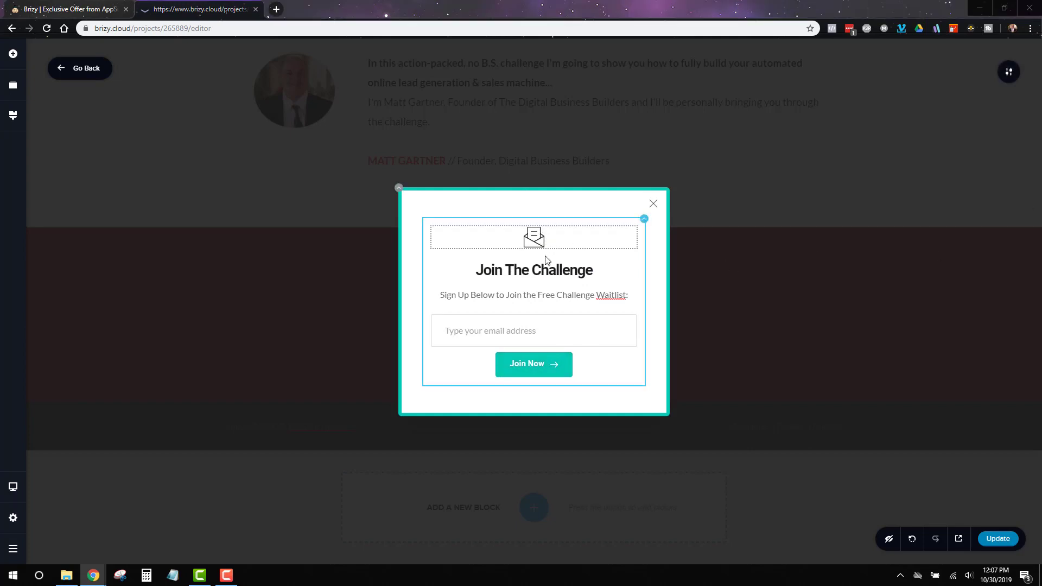
# Step: Duplicate the popup's description line and change the copy to "The Challenge Begins November 18th @ 10AM EST"
pyautogui.click(613, 297)
pyautogui.click(616, 269)
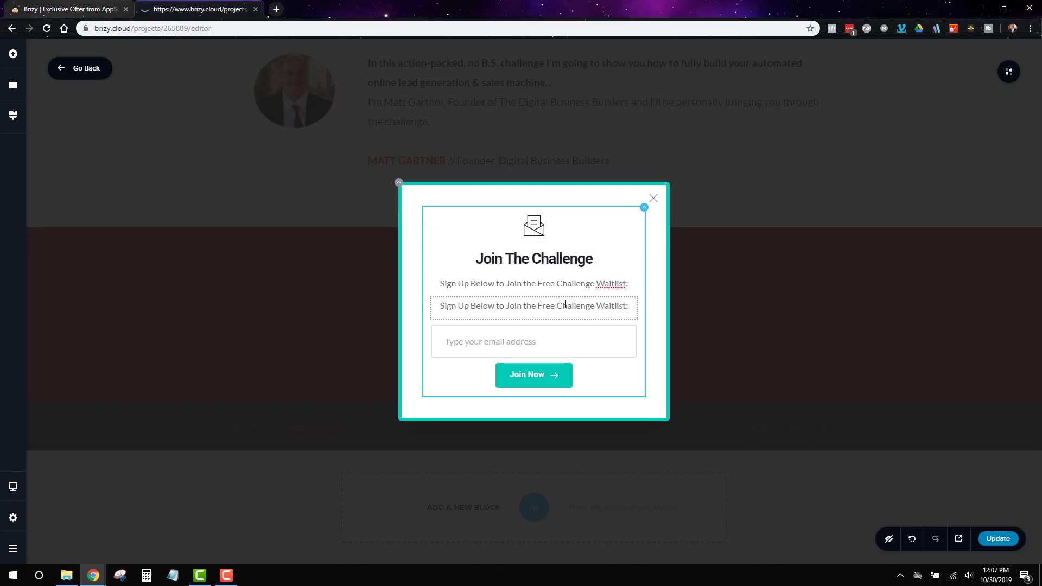
pyautogui.tripleClick(565, 305)
pyautogui.write('The Challenge Begins November 18th @ 10AM EST')
pyautogui.click(616, 393)
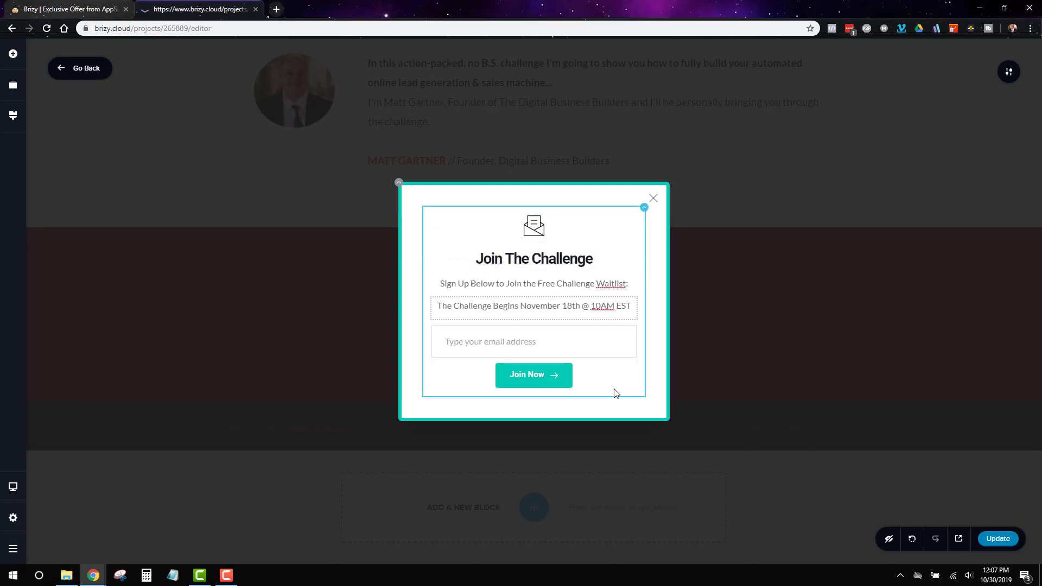
# Step: Make the "Sign Up Below to Join the Free Challenge Waitlist:" line bold
pyautogui.tripleClick(608, 281)
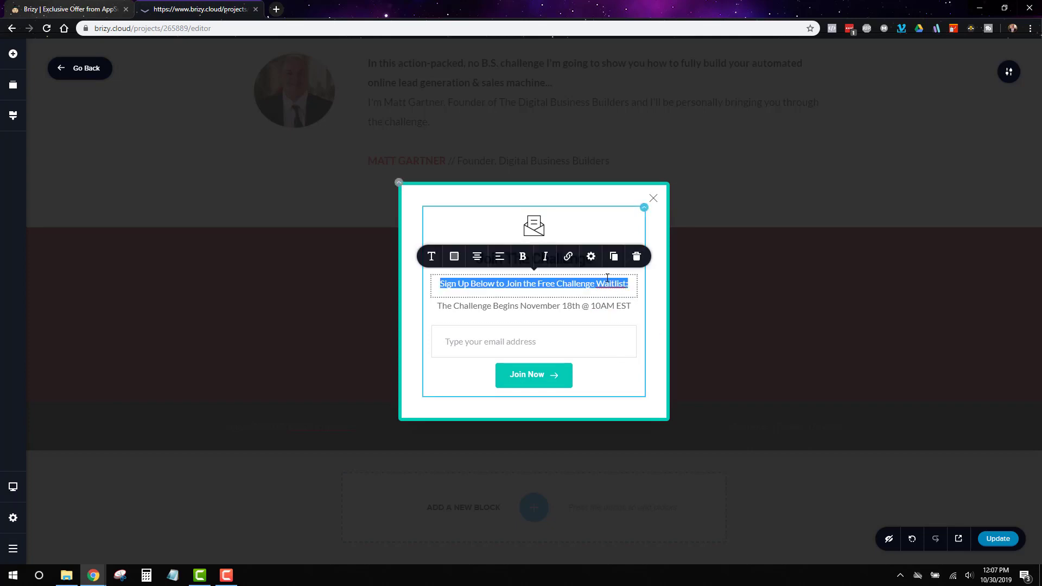
pyautogui.hotkey('ctrl', 'b')
pyautogui.click(658, 343)
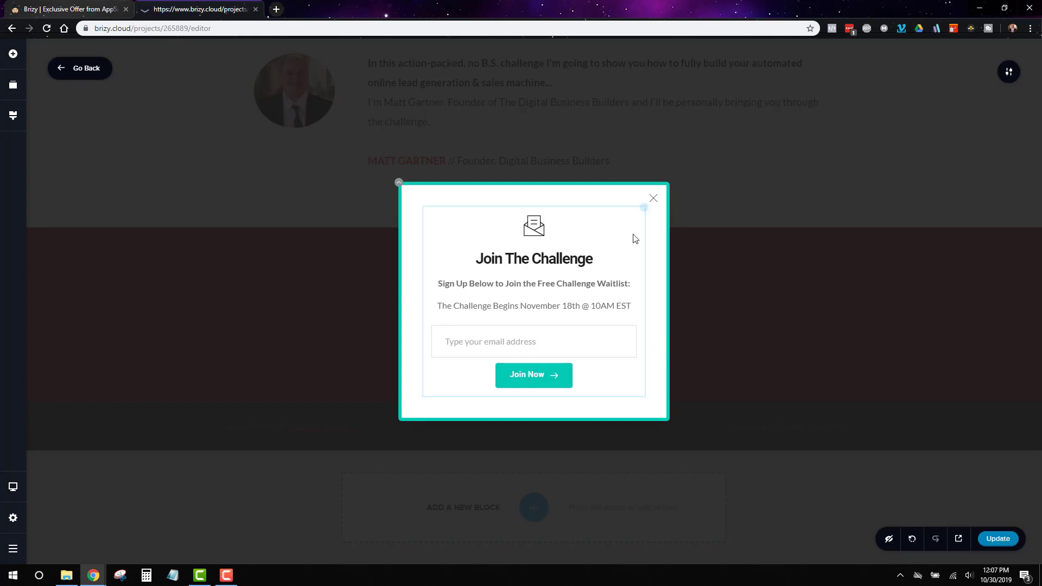
# Step: Review the popup's size, custom CSS, overlay color, scroll and global behavior, and background image options
pyautogui.click(1009, 72)
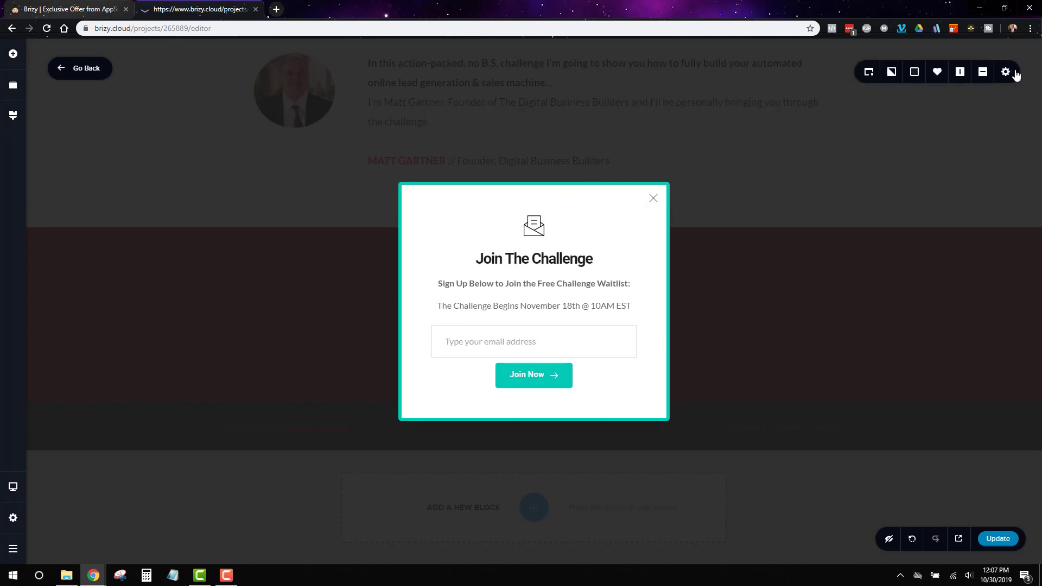
pyautogui.click(1006, 72)
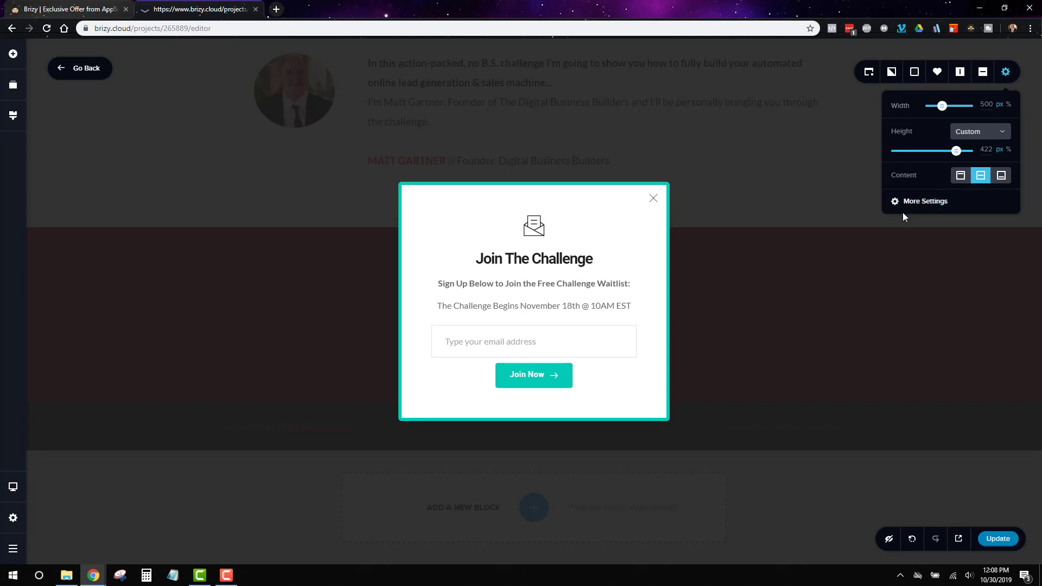
pyautogui.click(916, 201)
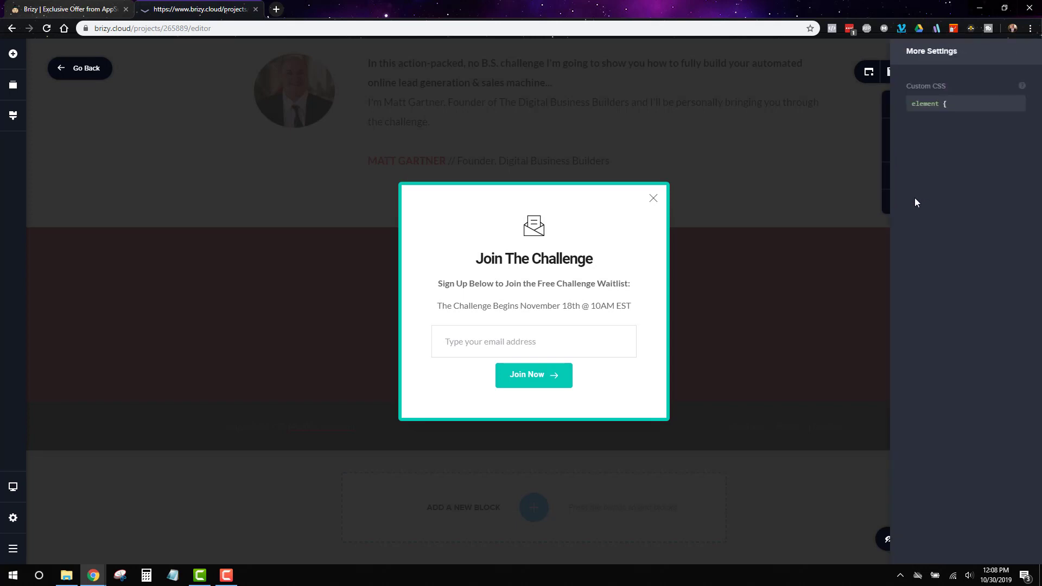
pyautogui.click(621, 313)
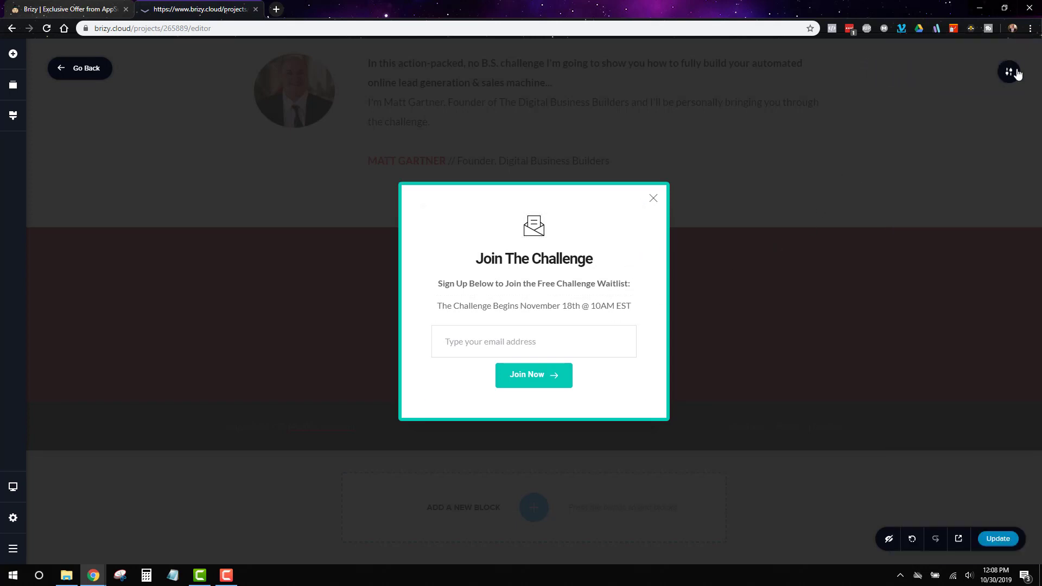
pyautogui.click(1018, 74)
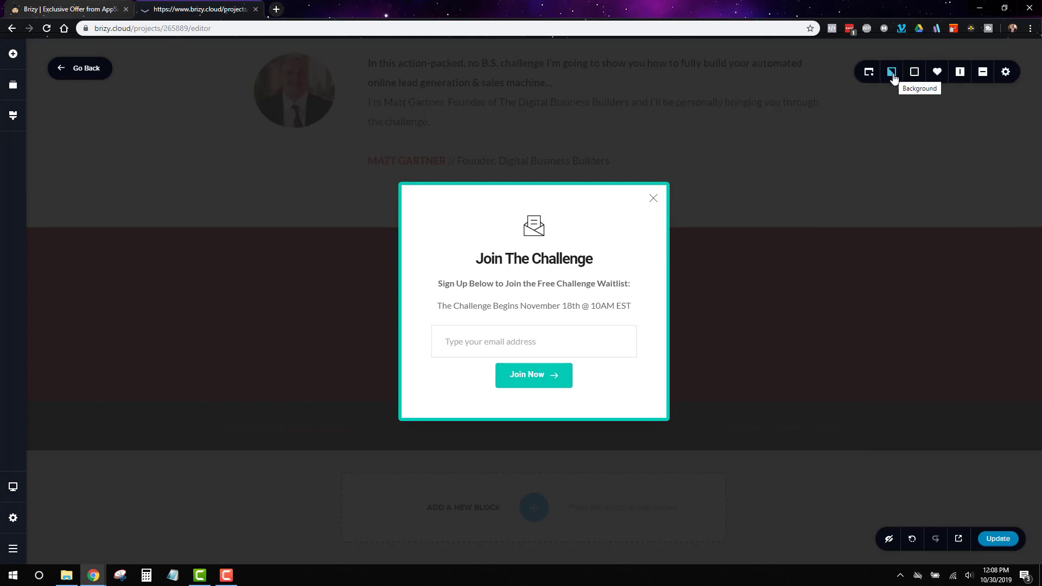
pyautogui.click(915, 72)
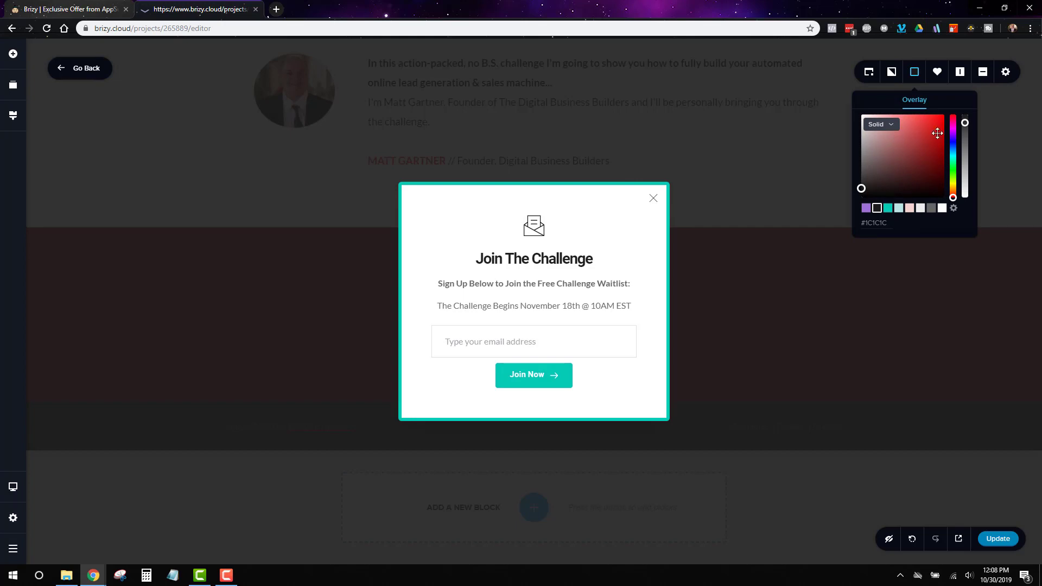
pyautogui.click(869, 74)
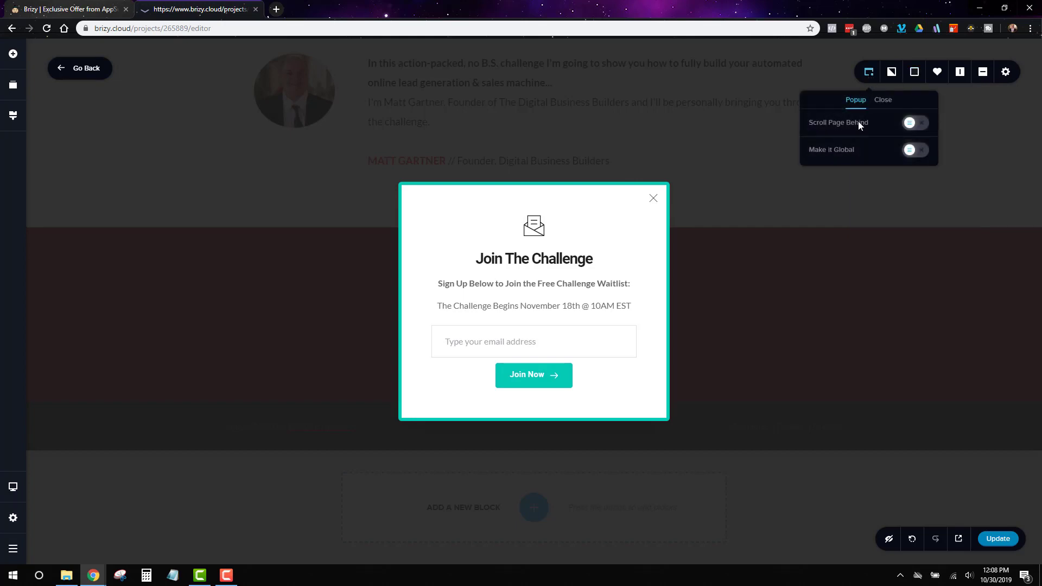
pyautogui.click(892, 74)
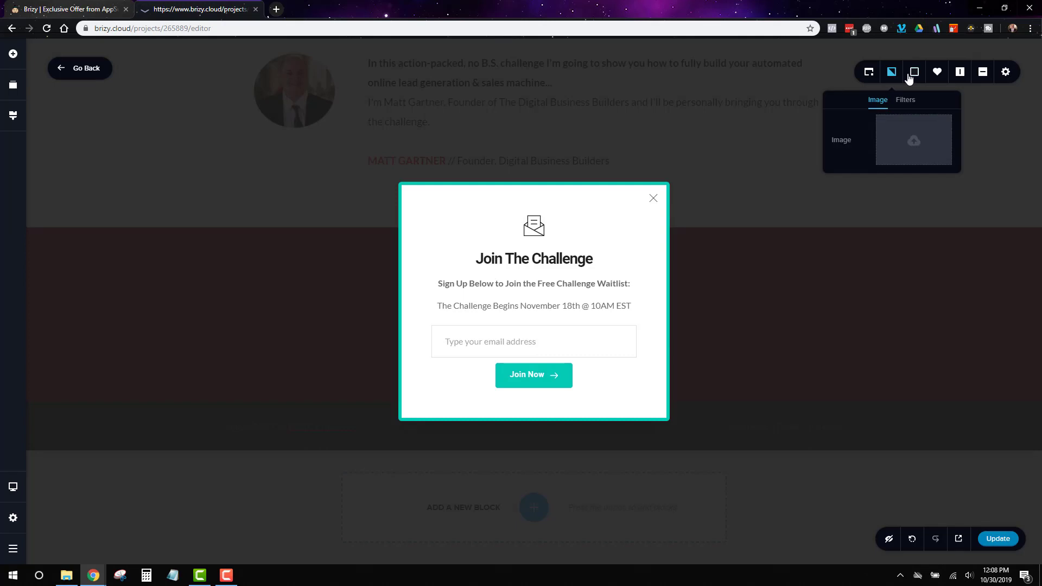
pyautogui.click(915, 74)
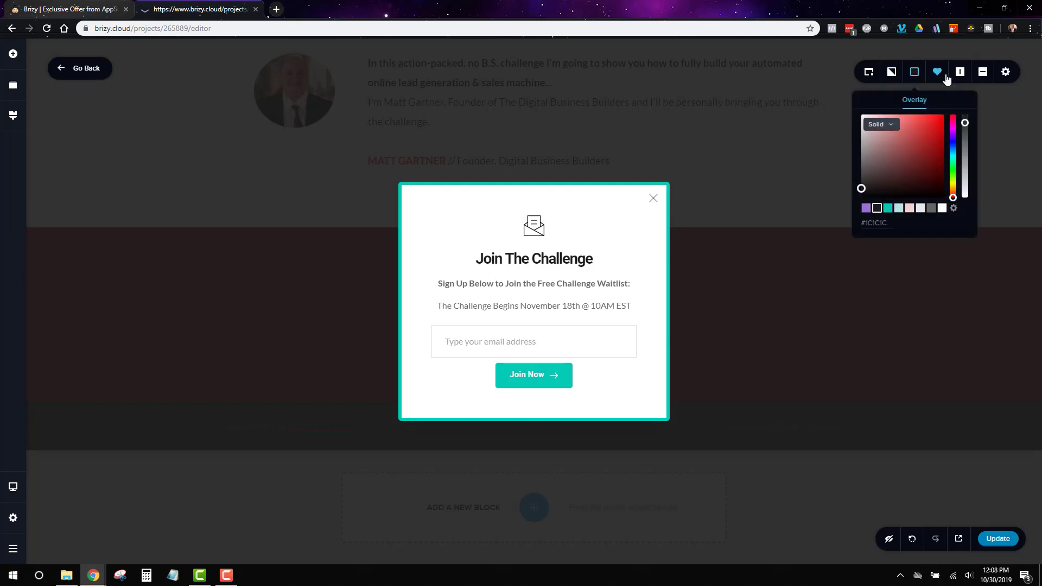
# Step: Save the popup as a reusable block and cycle its horizontal and vertical alignment back to centered
pyautogui.click(942, 76)
pyautogui.click(965, 78)
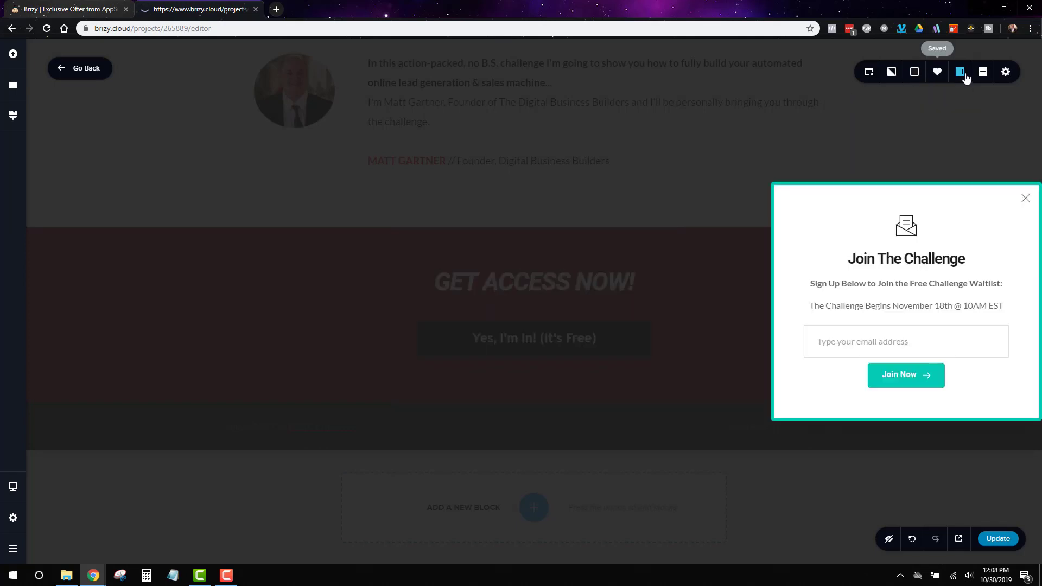
pyautogui.click(984, 75)
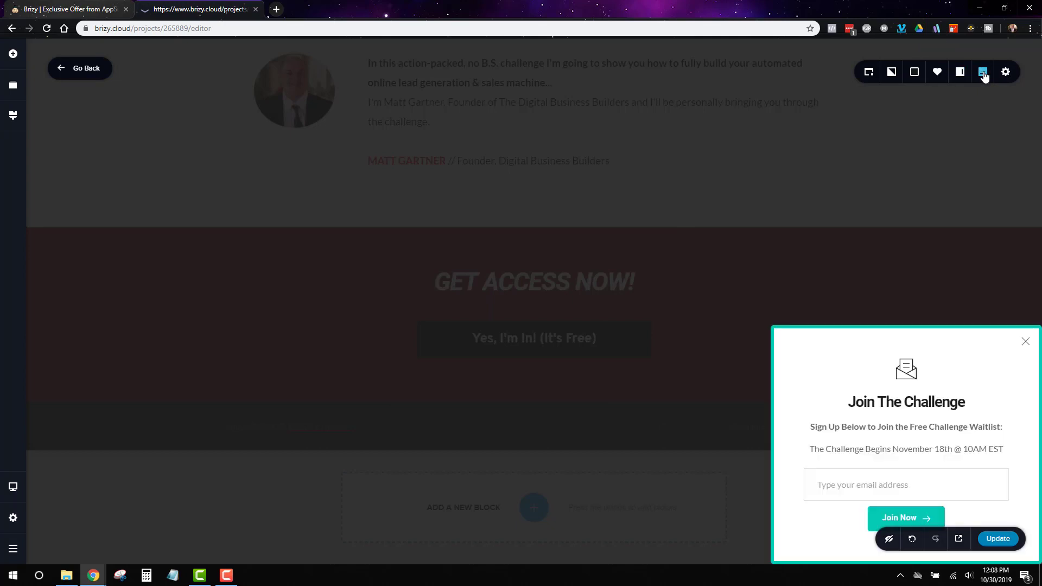
pyautogui.click(985, 75)
pyautogui.click(984, 73)
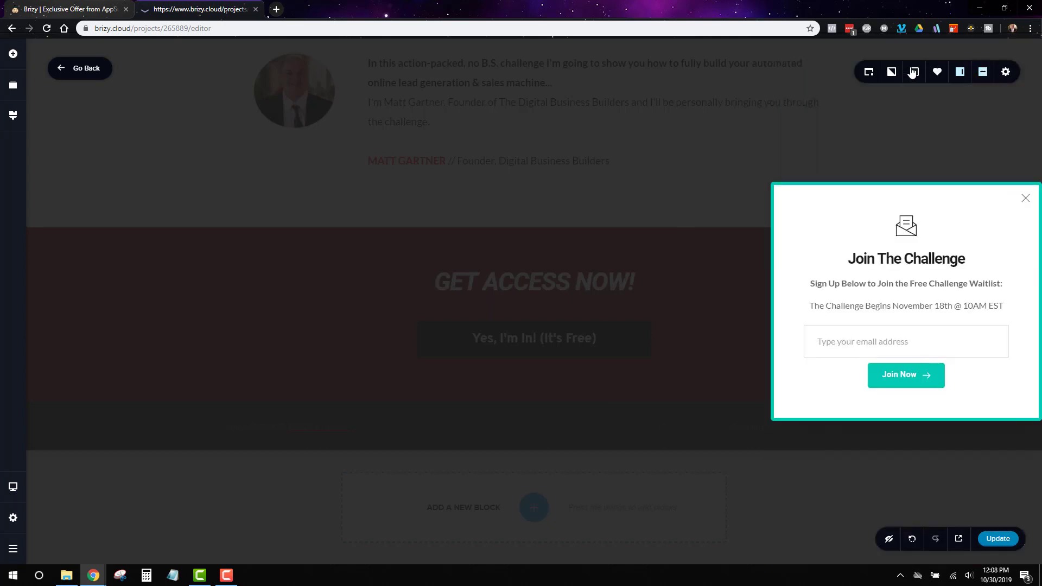
pyautogui.click(960, 74)
pyautogui.click(960, 74)
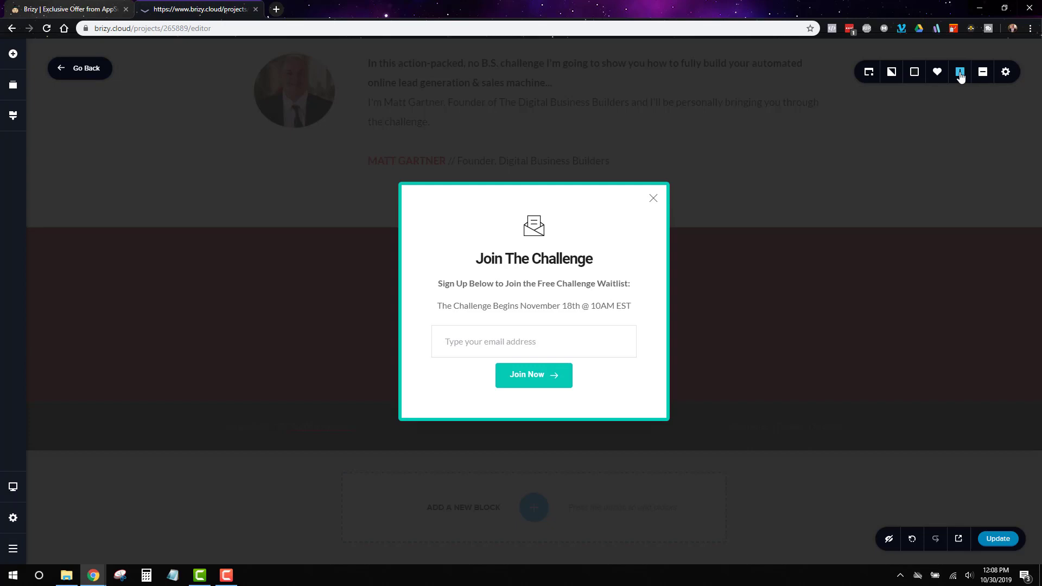
# Step: Delete the "The Challenge Begins November 18th @ 10AM EST" line from the popup
pyautogui.click(1013, 75)
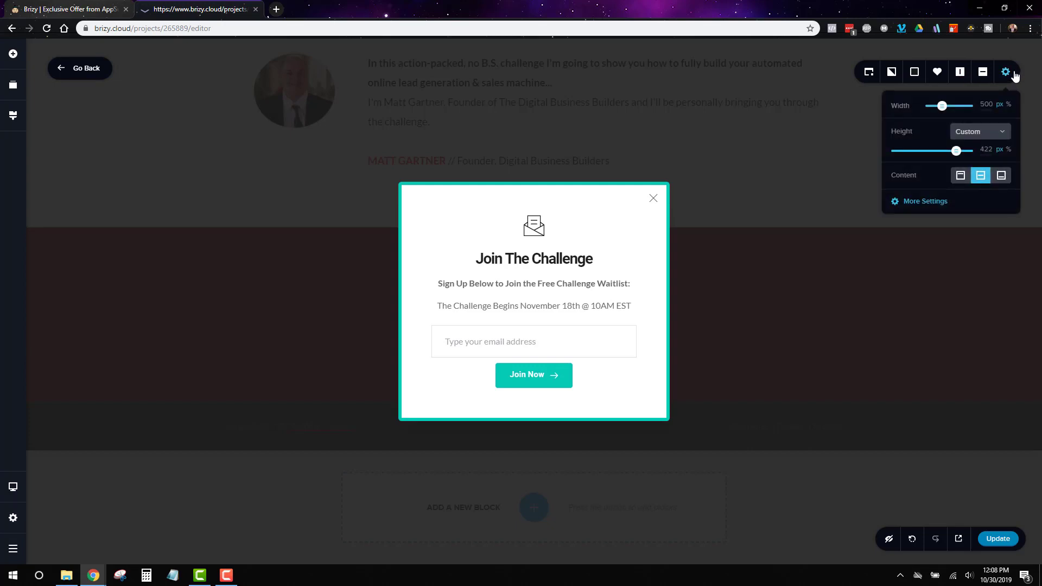
pyautogui.click(930, 198)
pyautogui.click(631, 306)
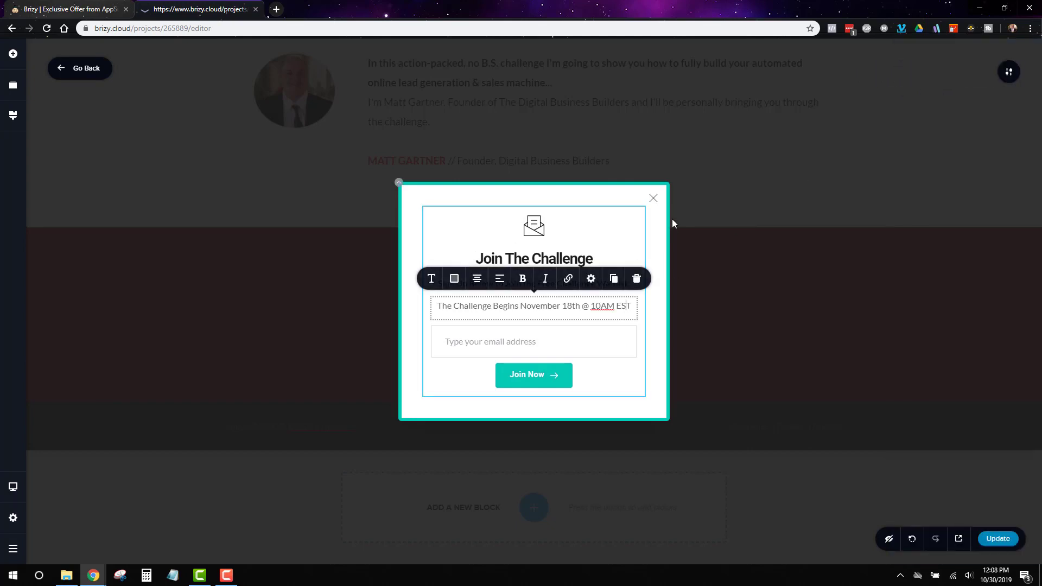
pyautogui.click(637, 278)
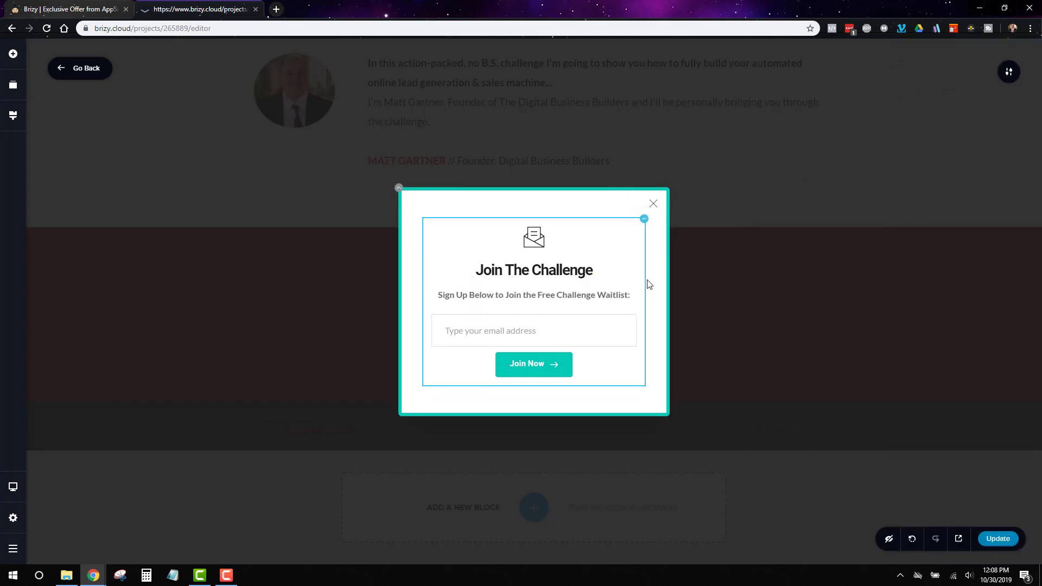
pyautogui.rightClick(399, 188)
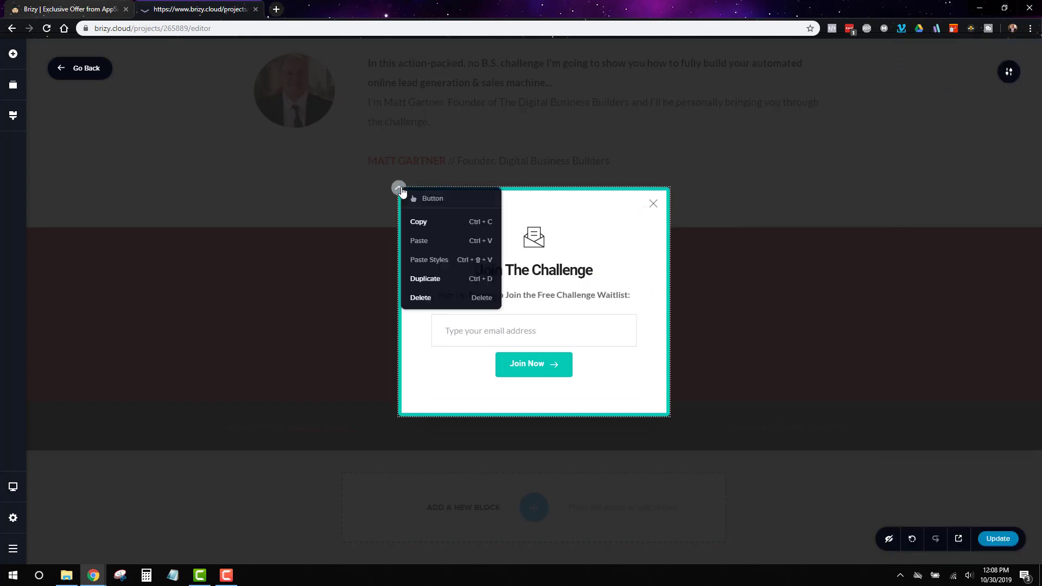
pyautogui.click(428, 261)
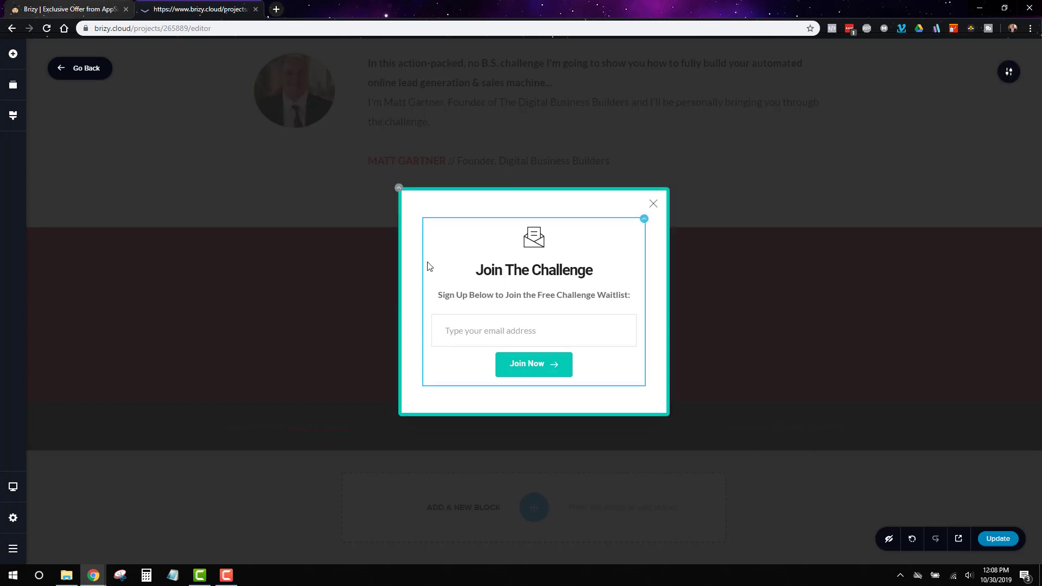
pyautogui.rightClick(431, 201)
pyautogui.click(418, 225)
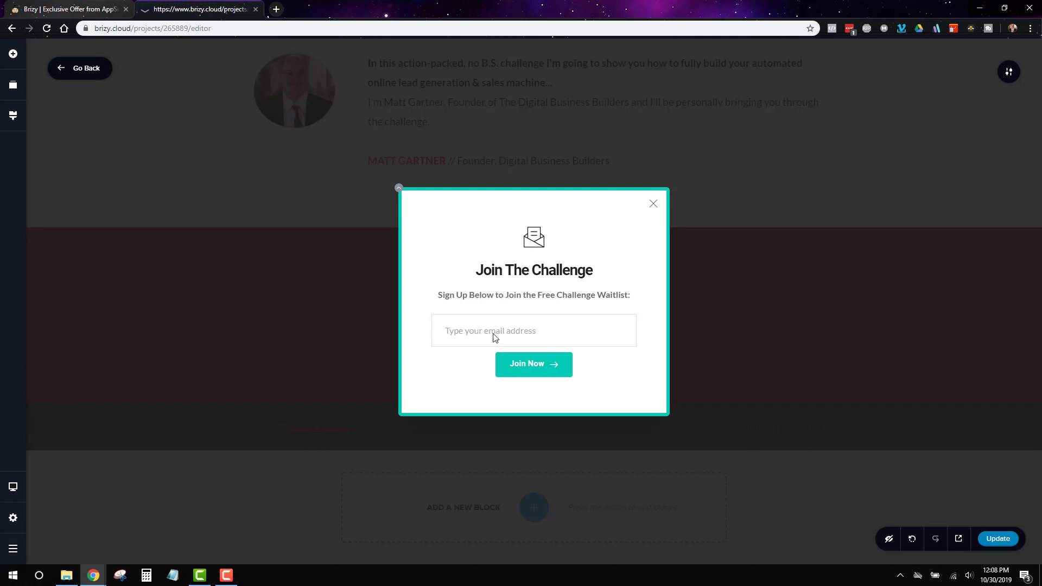
# Step: Set the popup's "Join Now" button background to #1C1C1C and change its label to "Yes, Give Me Access!"
pyautogui.click(547, 371)
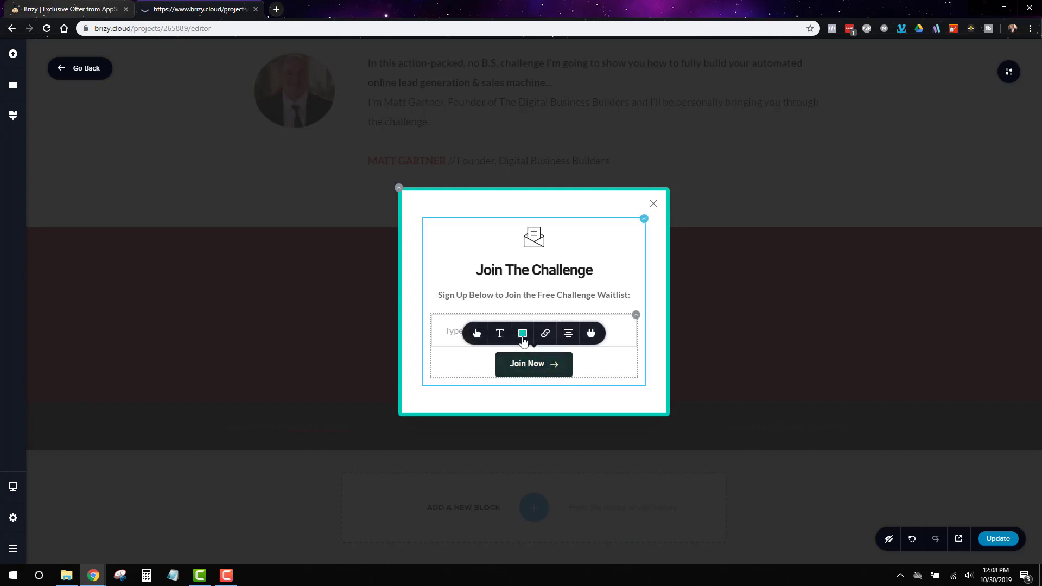
pyautogui.click(523, 333)
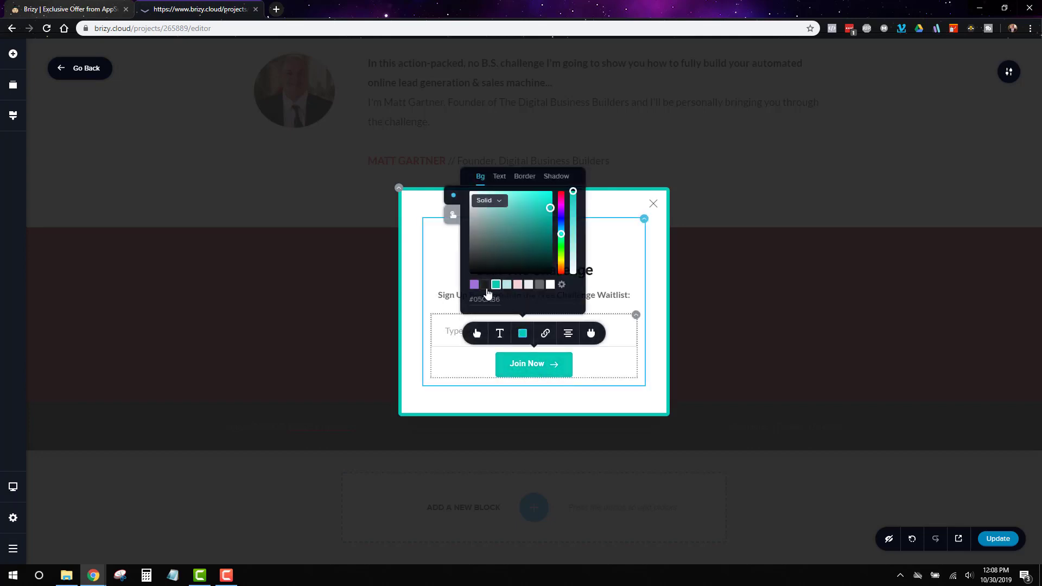
pyautogui.click(486, 286)
pyautogui.click(539, 364)
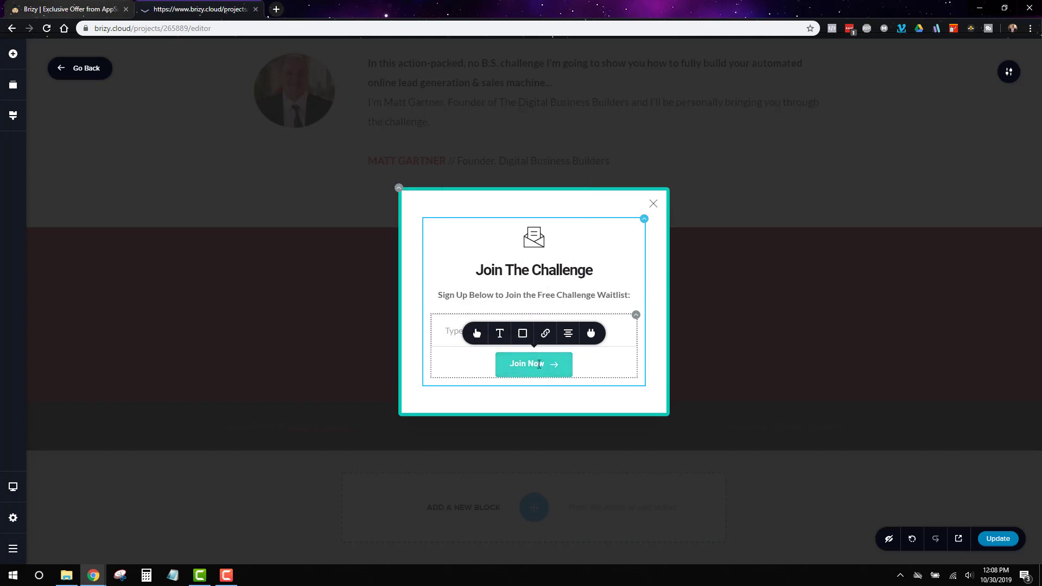
pyautogui.tripleClick(538, 362)
pyautogui.write('Yes, Give Me Access!')
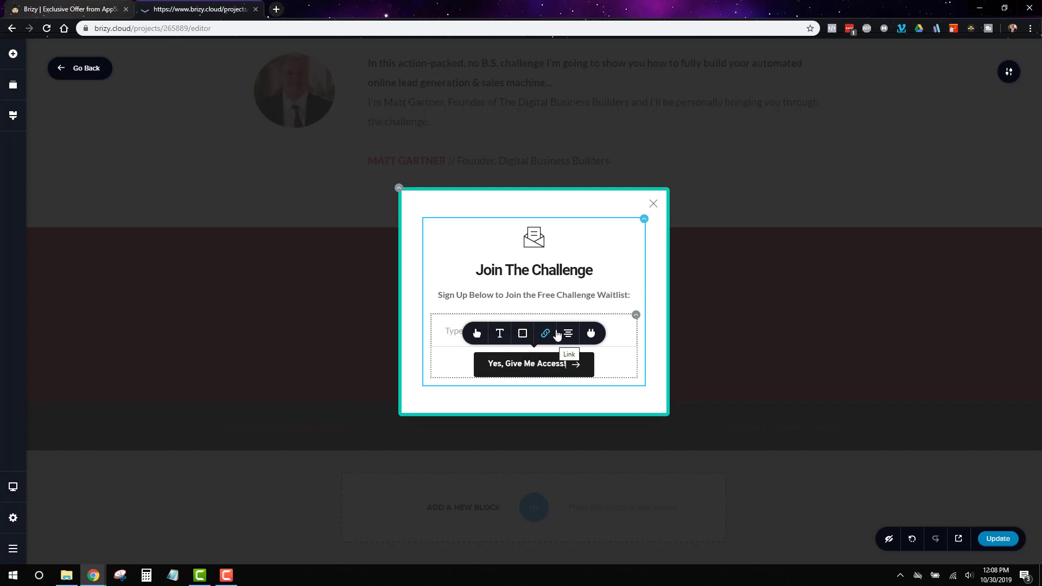
# Step: Remove the arrow icon from the "Yes, Give Me Access!" button and set the button size to L
pyautogui.click(477, 336)
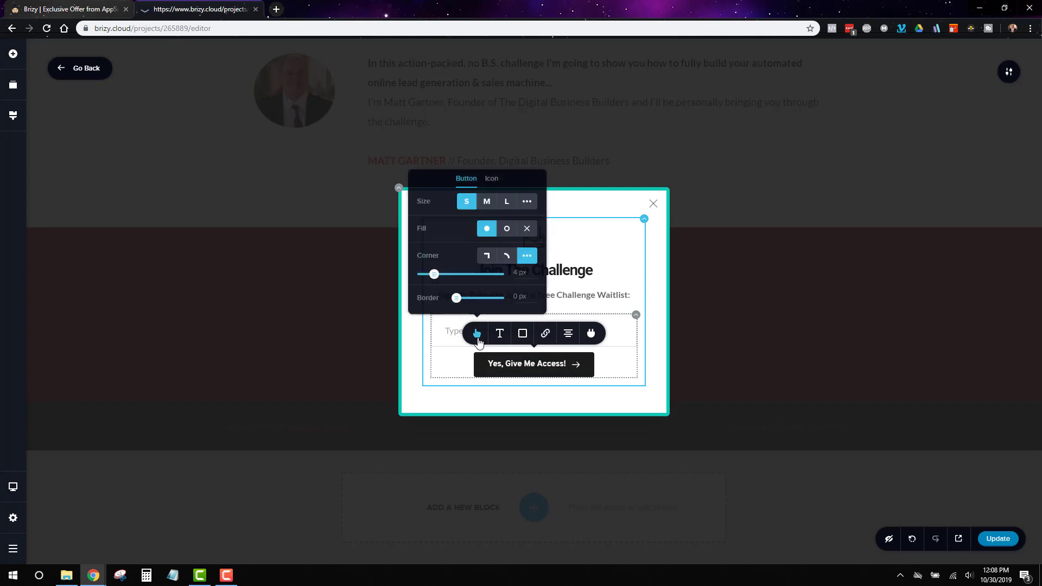
pyautogui.click(492, 178)
pyautogui.click(537, 205)
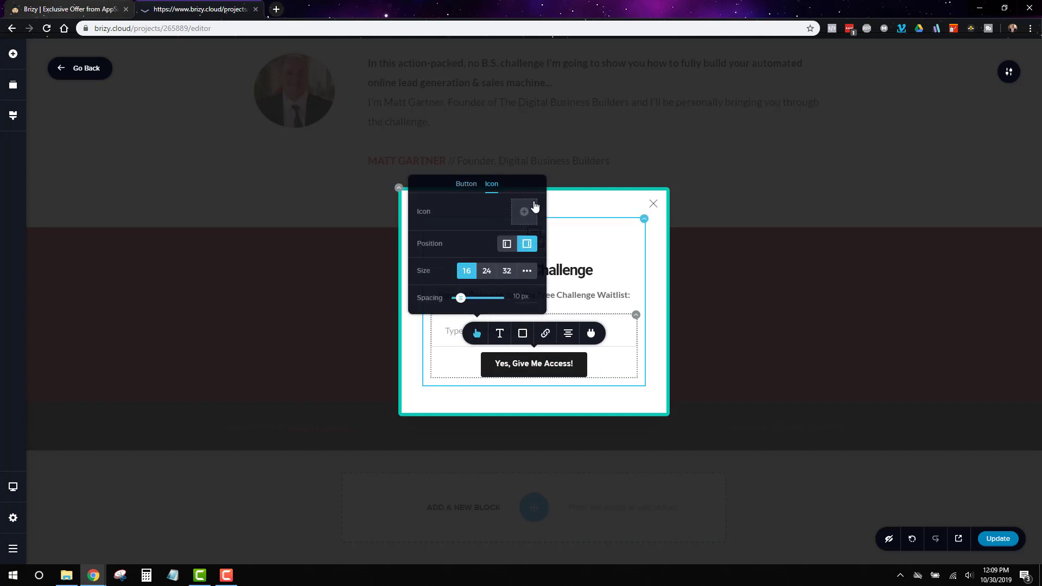
pyautogui.click(467, 186)
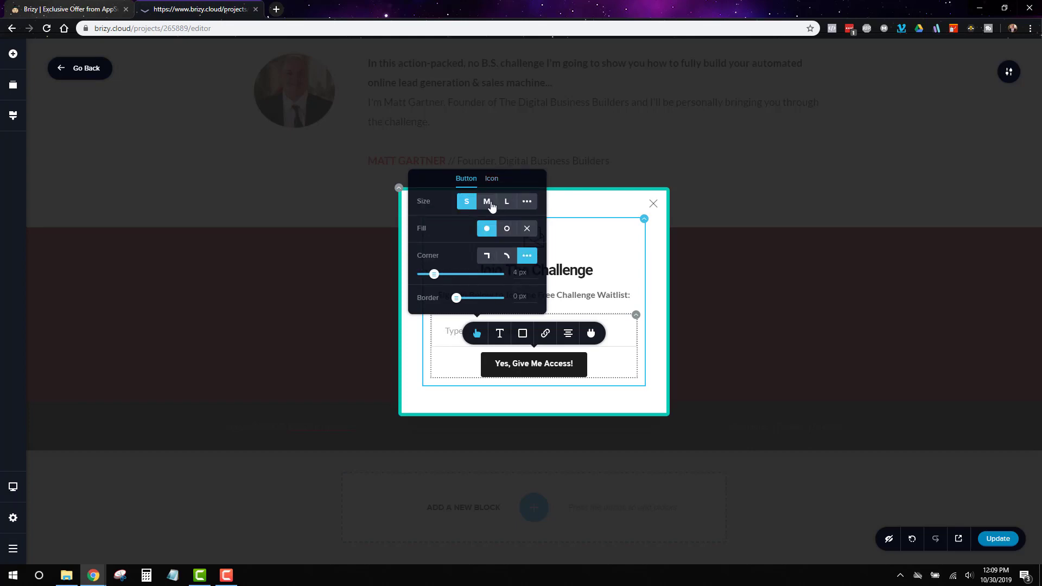
pyautogui.click(506, 202)
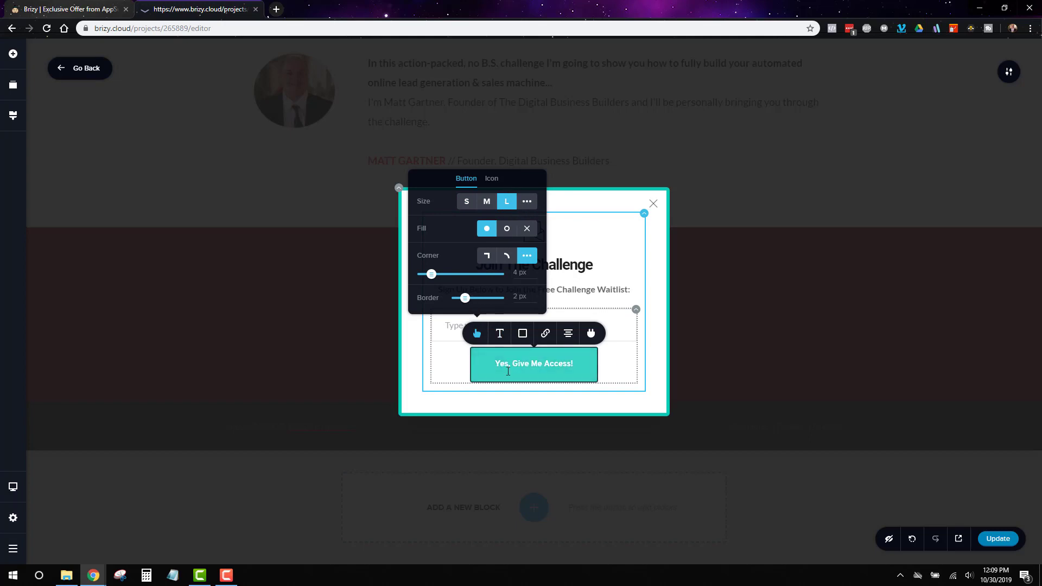
# Step: Increase the "Yes, Give Me Access!" button's font size to 20
pyautogui.click(500, 333)
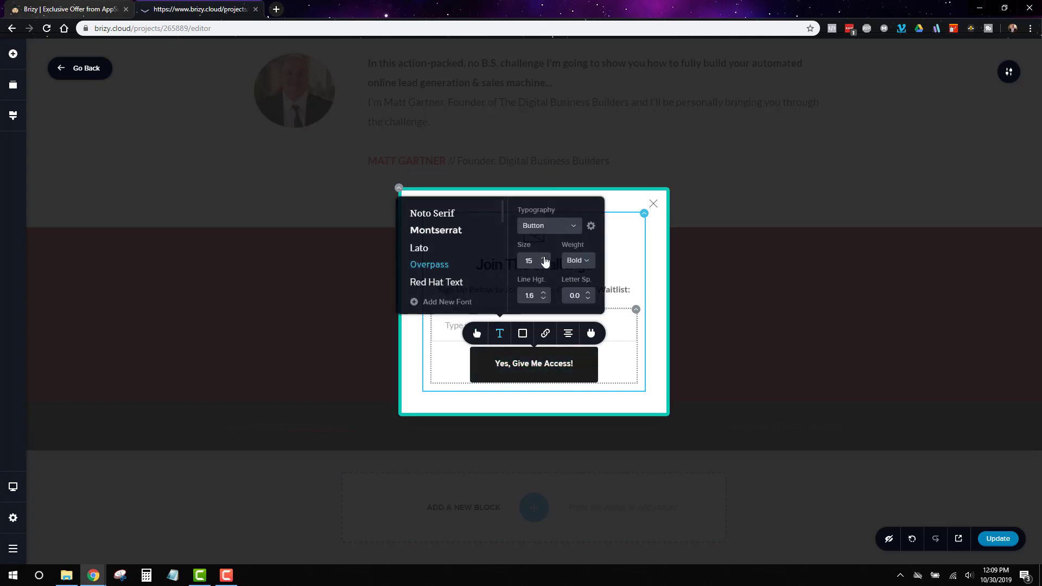
pyautogui.click(544, 258)
pyautogui.click(544, 258)
pyautogui.click(544, 259)
pyautogui.click(544, 258)
pyautogui.click(544, 259)
pyautogui.click(544, 258)
pyautogui.click(544, 258)
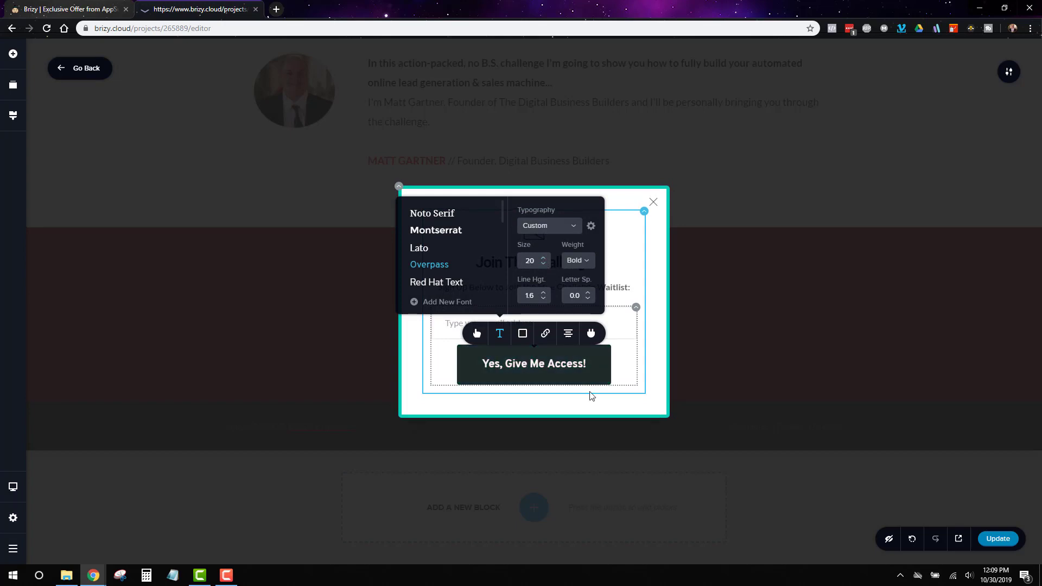
pyautogui.click(626, 422)
# Step: Set the "Yes, Give Me Access!" button's hover background color to #383838
pyautogui.click(522, 362)
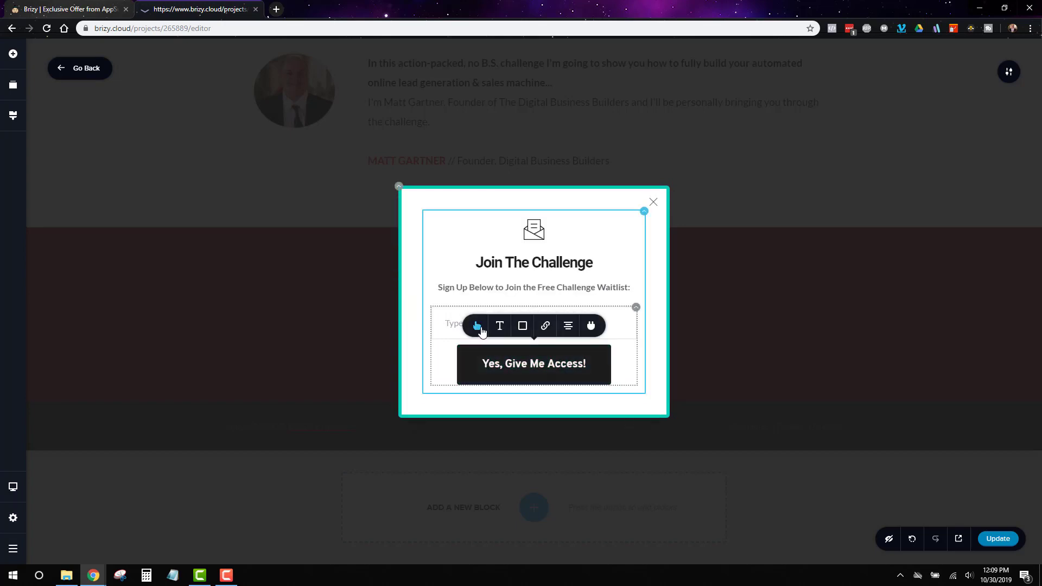
pyautogui.click(521, 327)
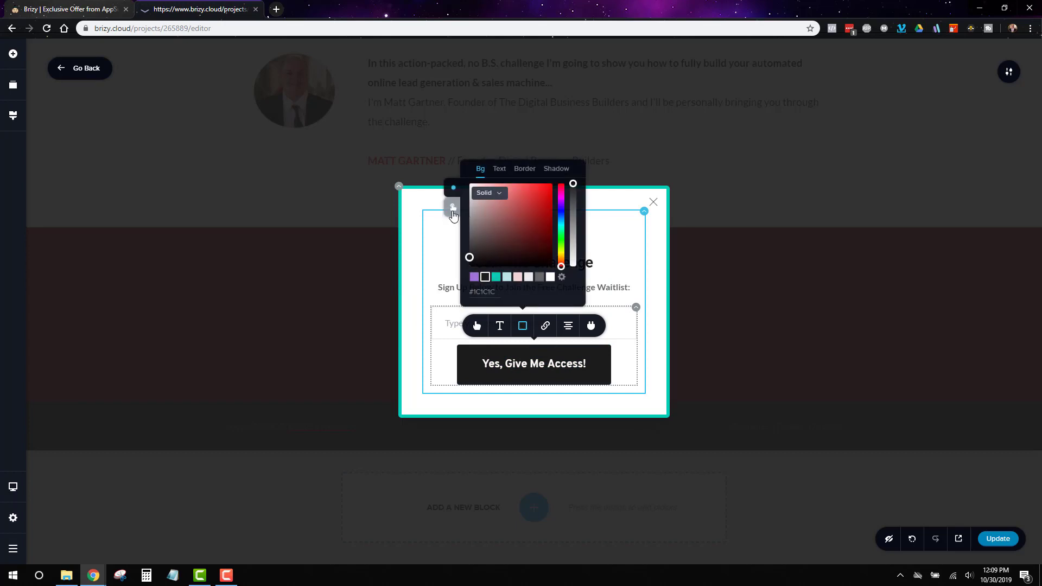
pyautogui.click(454, 210)
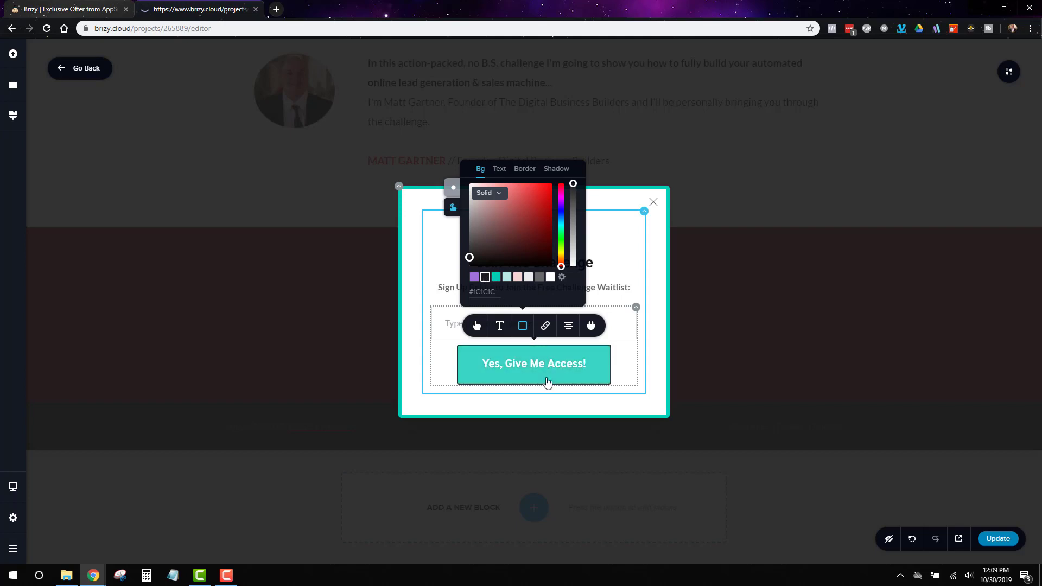
pyautogui.moveTo(469, 257); pyautogui.dragTo(467, 248)
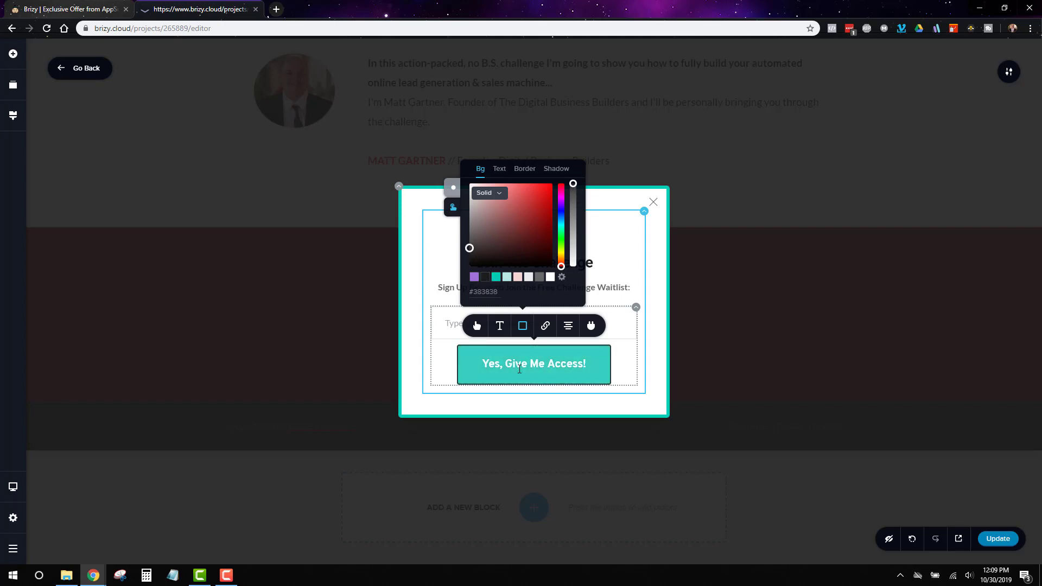
pyautogui.click(646, 362)
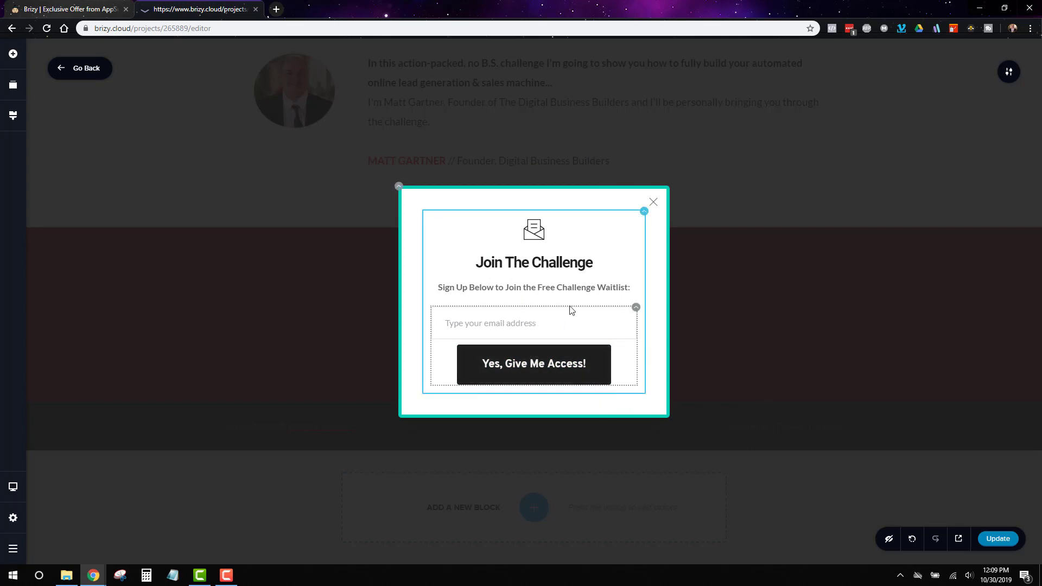
# Step: Change the email field's placeholder to "Your Email Address..." and check its field type, required, width and spacing settings
pyautogui.click(593, 325)
pyautogui.tripleClick(592, 323)
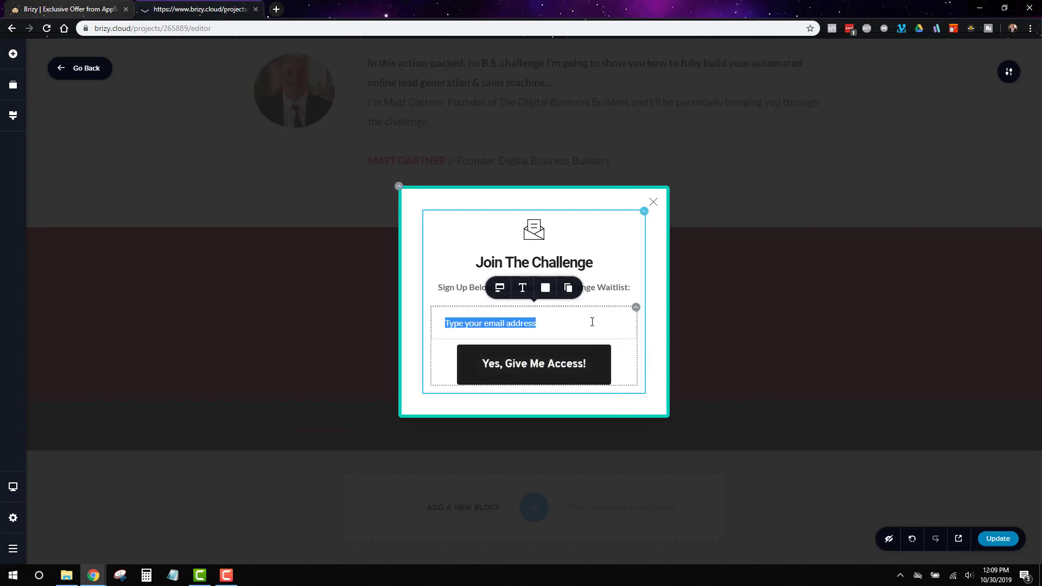
pyautogui.write('En')
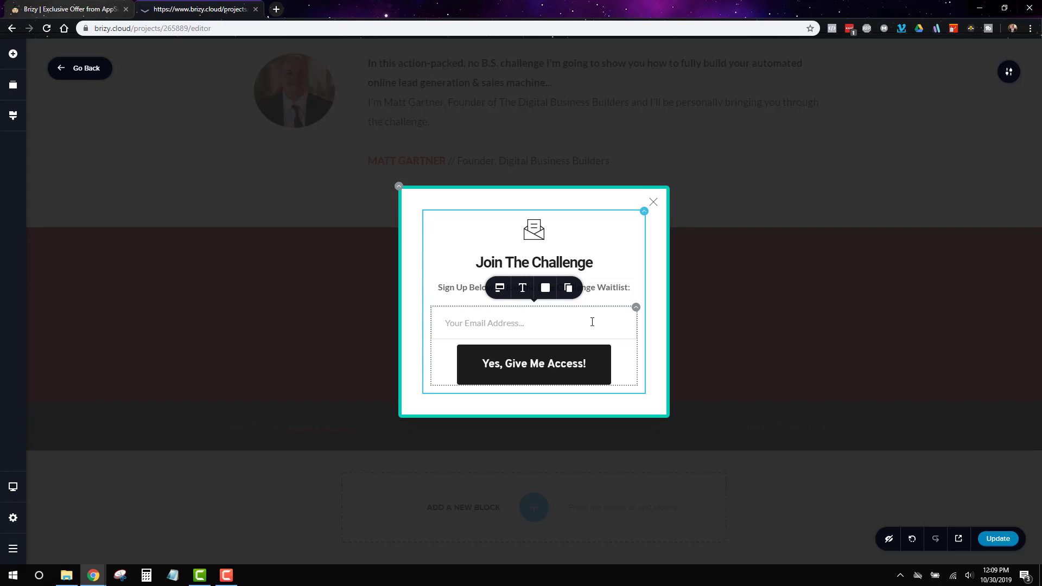
pyautogui.click(500, 288)
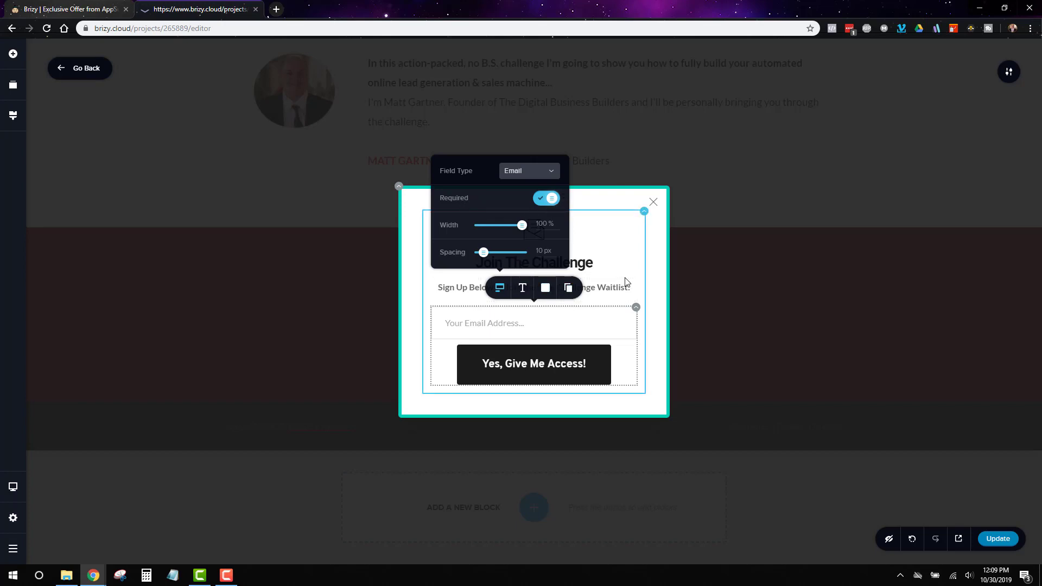
pyautogui.click(629, 332)
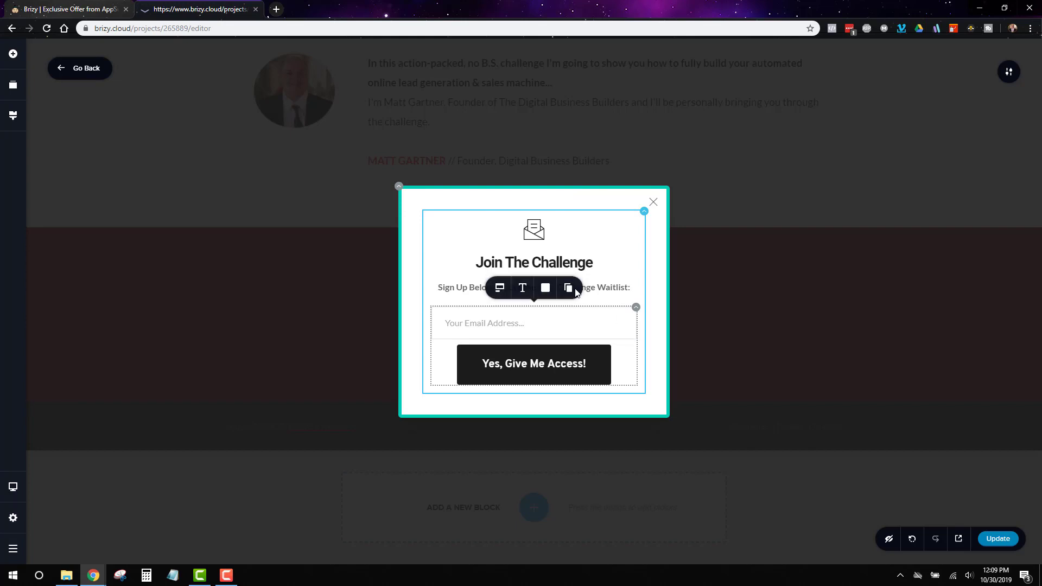
# Step: Darken the email field's border color to #BDBDBD
pyautogui.click(548, 293)
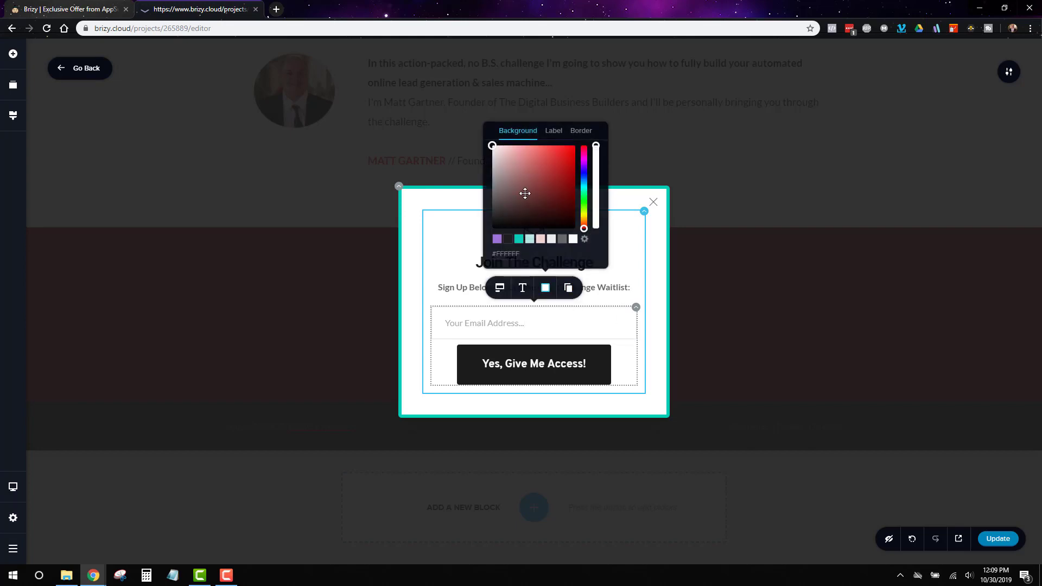
pyautogui.click(581, 131)
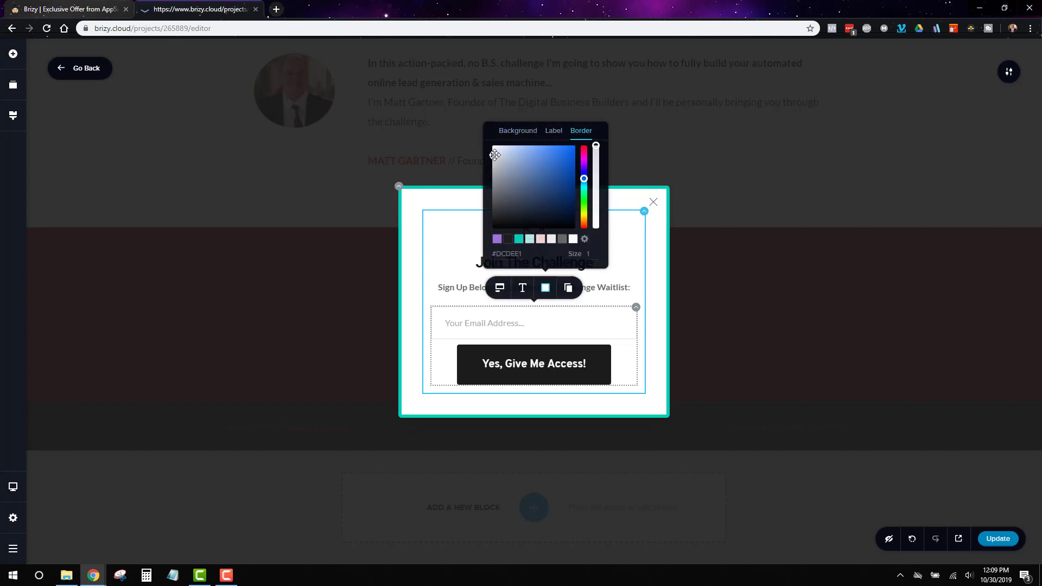
pyautogui.moveTo(493, 156); pyautogui.dragTo(474, 167)
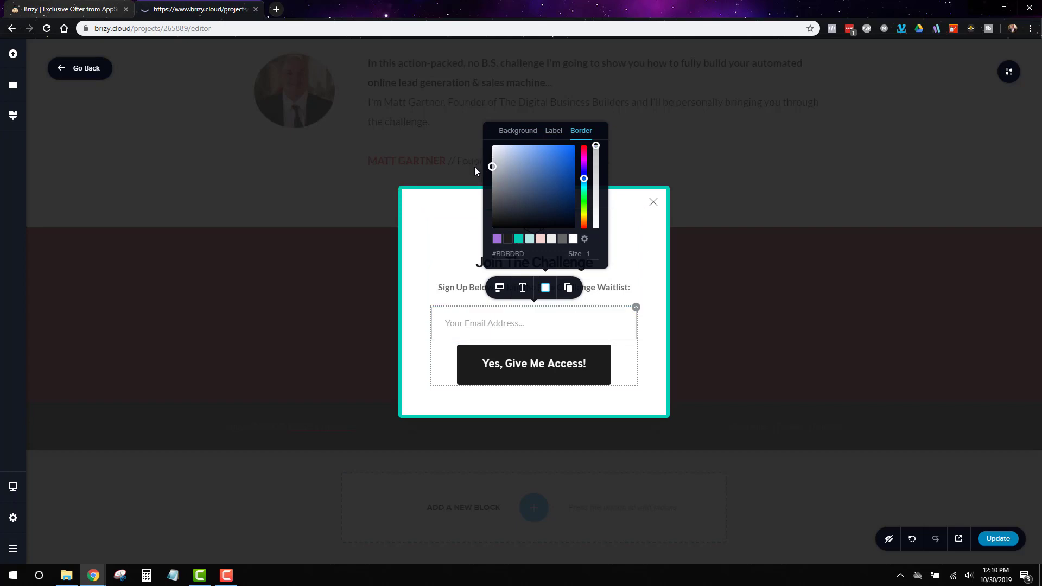
pyautogui.click(651, 290)
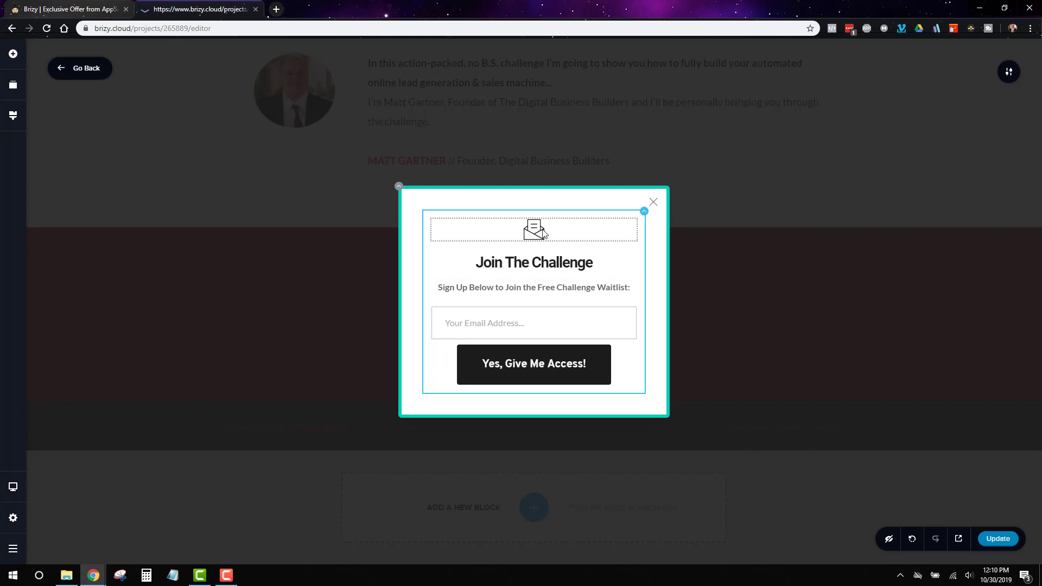
# Step: Save the changes with Update and leave the popup editor for the page
pyautogui.click(998, 538)
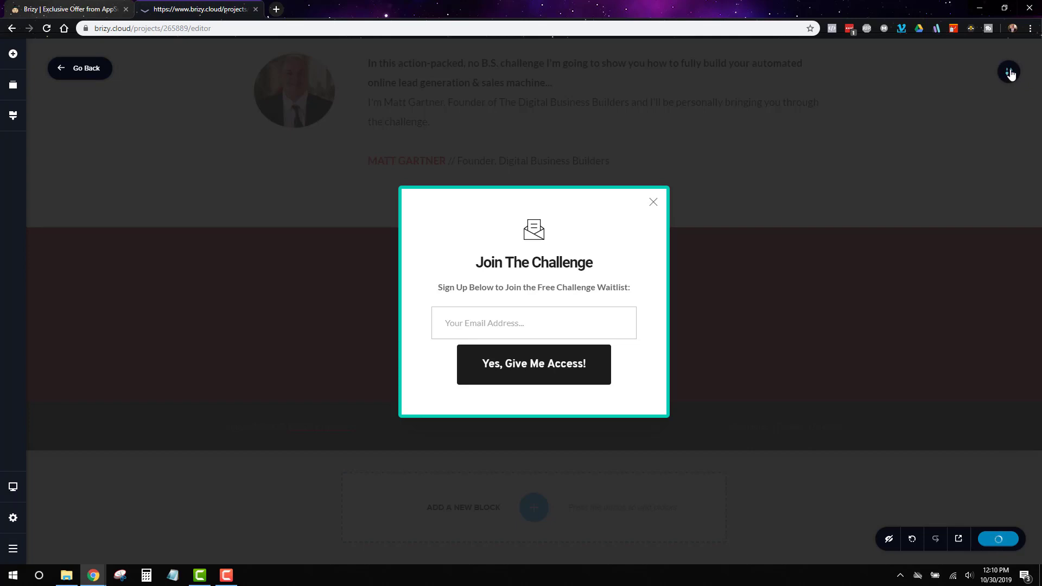
pyautogui.click(1007, 72)
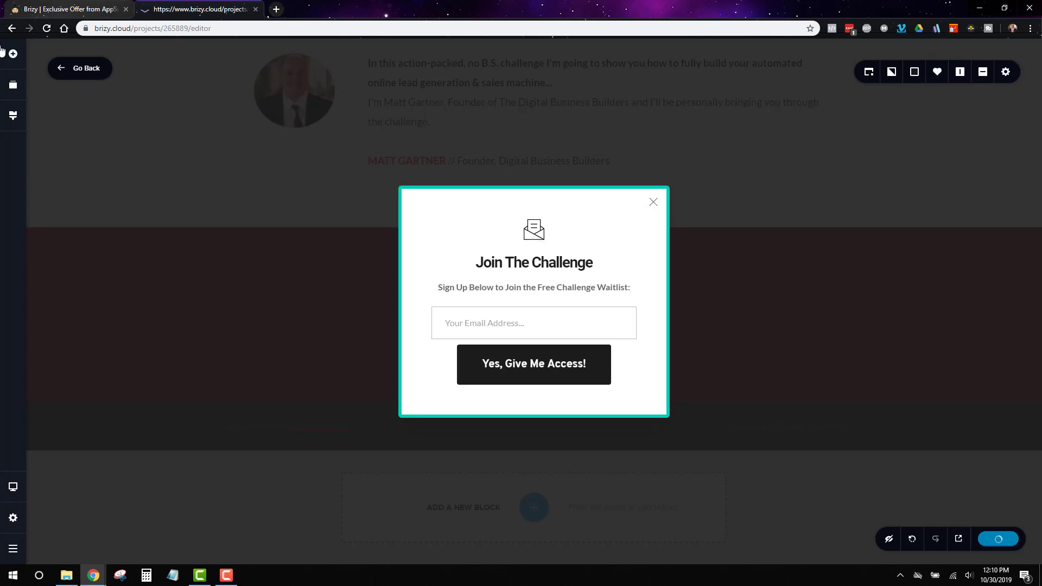
pyautogui.click(73, 69)
# Step: Link the hero section's "Yes, I'm In!" button to the first saved popup, check its content and return to the page
pyautogui.scroll(15, 754, 364)
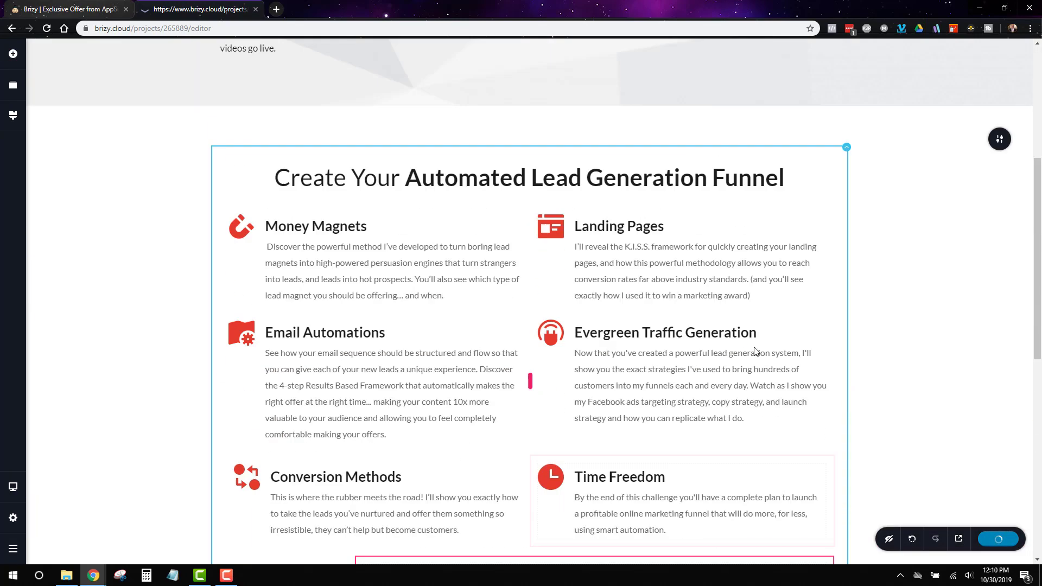
pyautogui.click(587, 247)
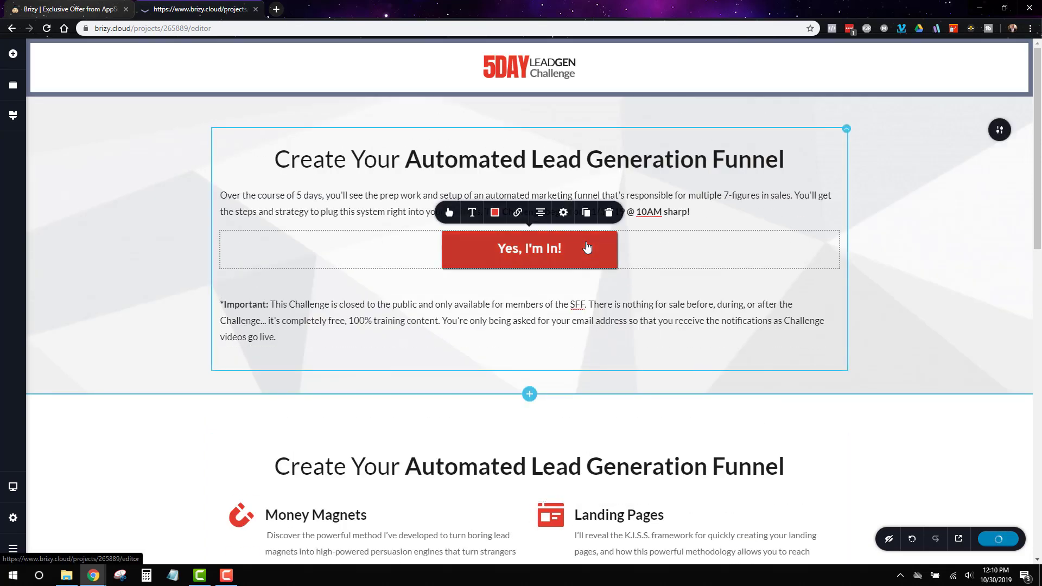
pyautogui.click(517, 213)
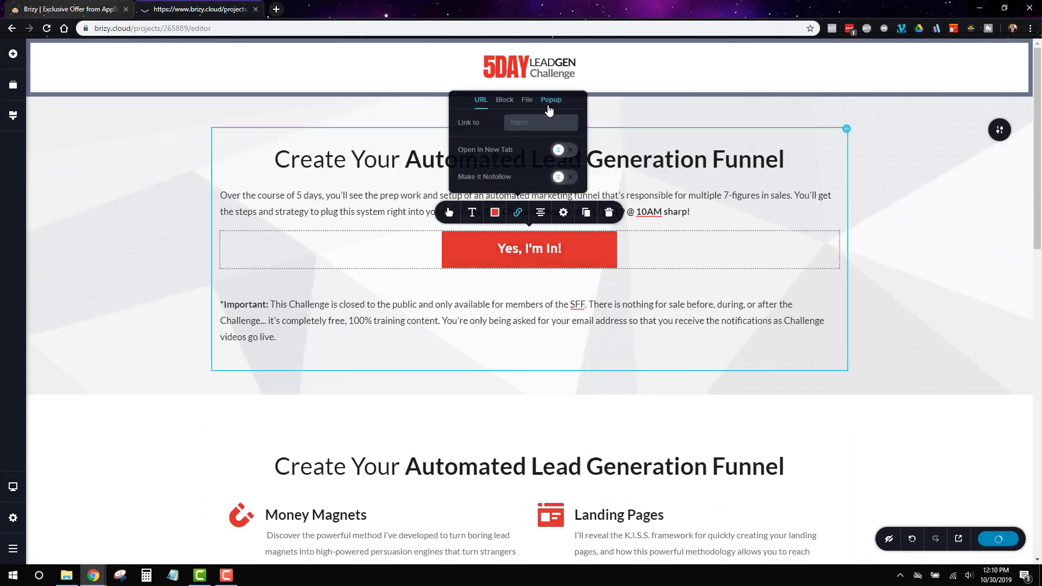
pyautogui.click(550, 101)
pyautogui.click(540, 158)
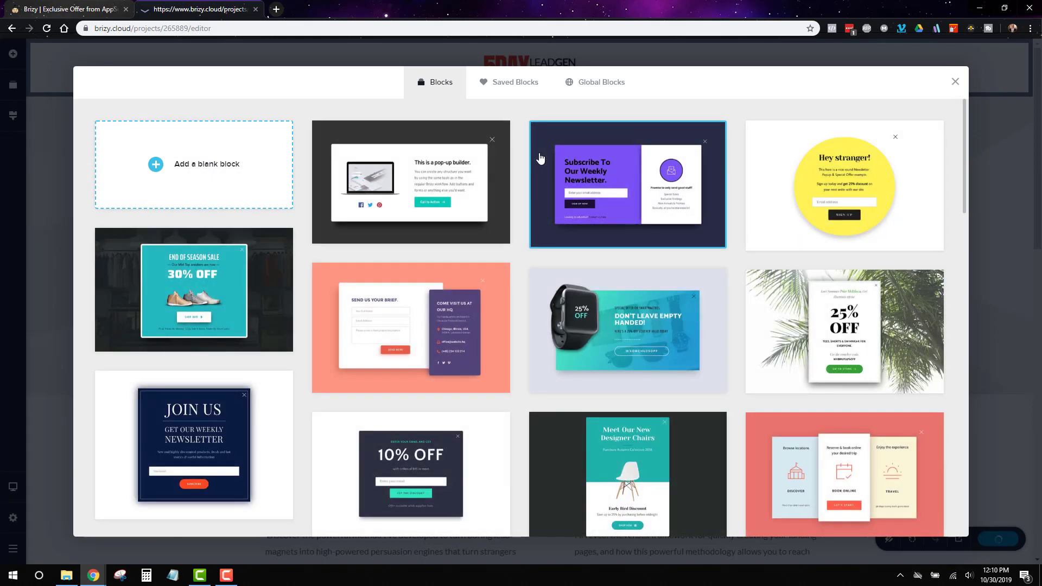
pyautogui.click(532, 89)
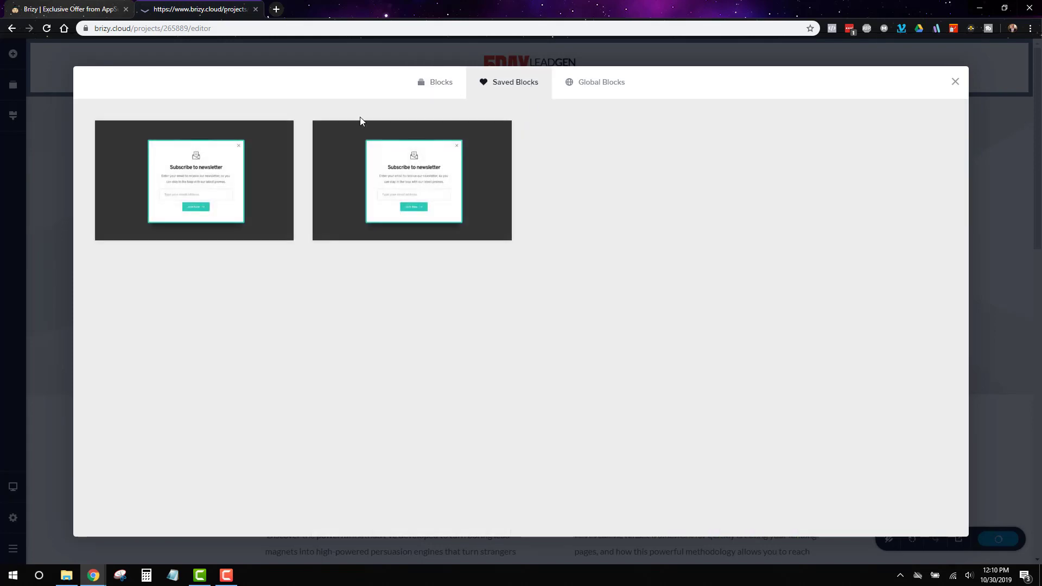
pyautogui.click(231, 202)
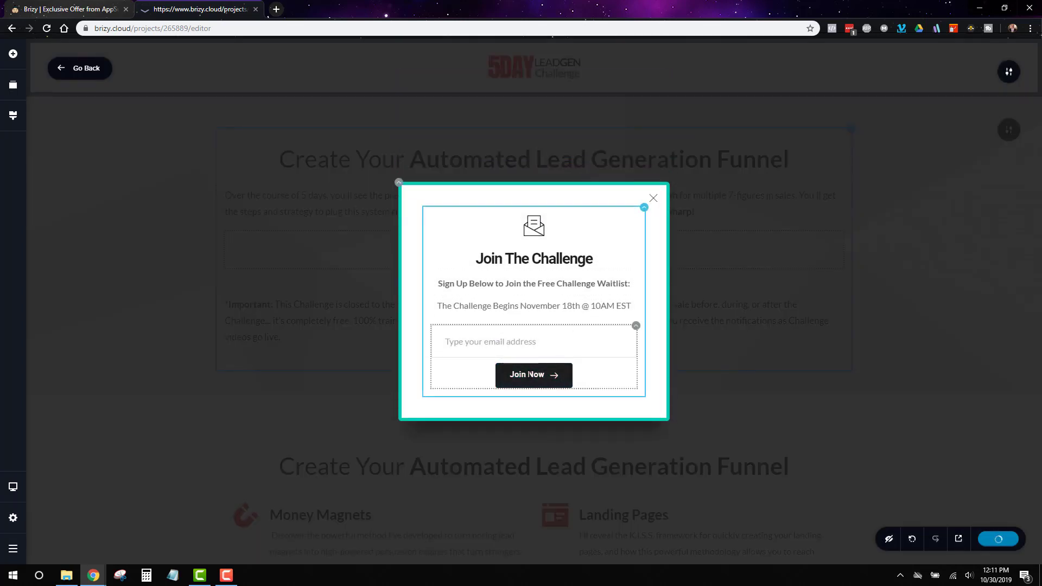
pyautogui.click(653, 199)
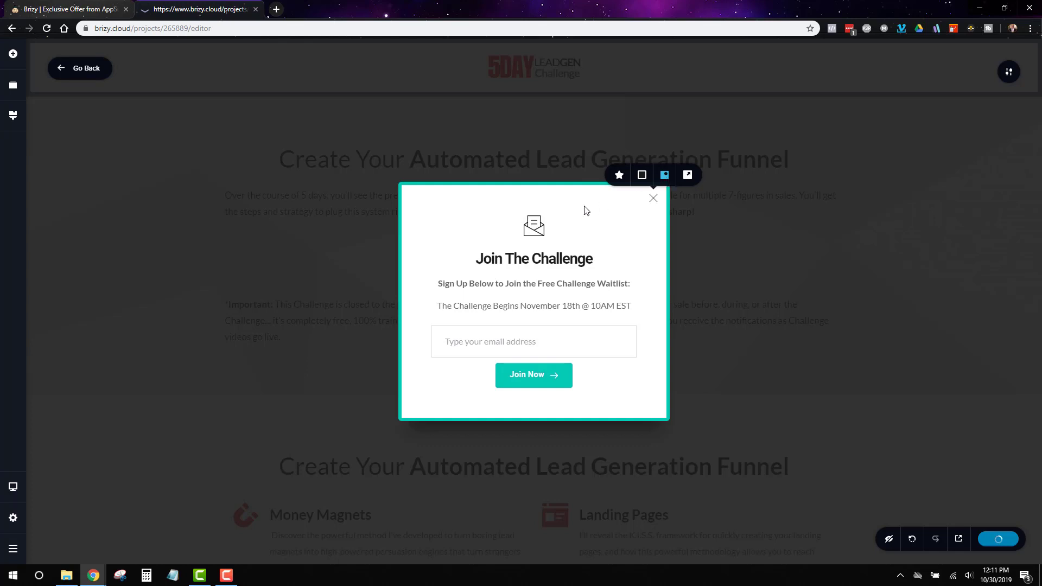
pyautogui.click(400, 183)
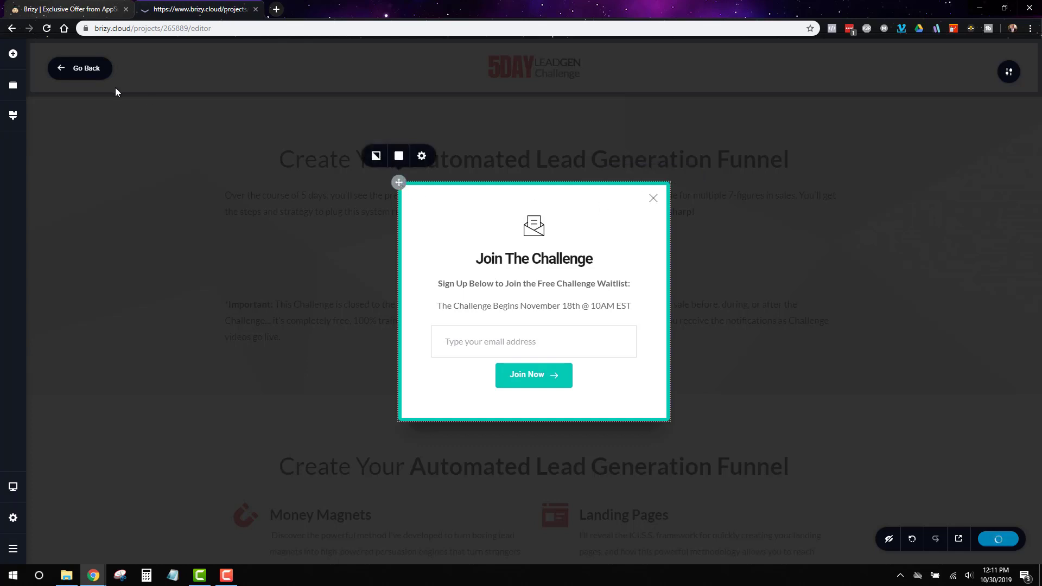
pyautogui.click(77, 67)
# Step: Replace the popup linked to the hero's "Yes, I'm In!" button with the second saved popup and open it for checking
pyautogui.click(564, 248)
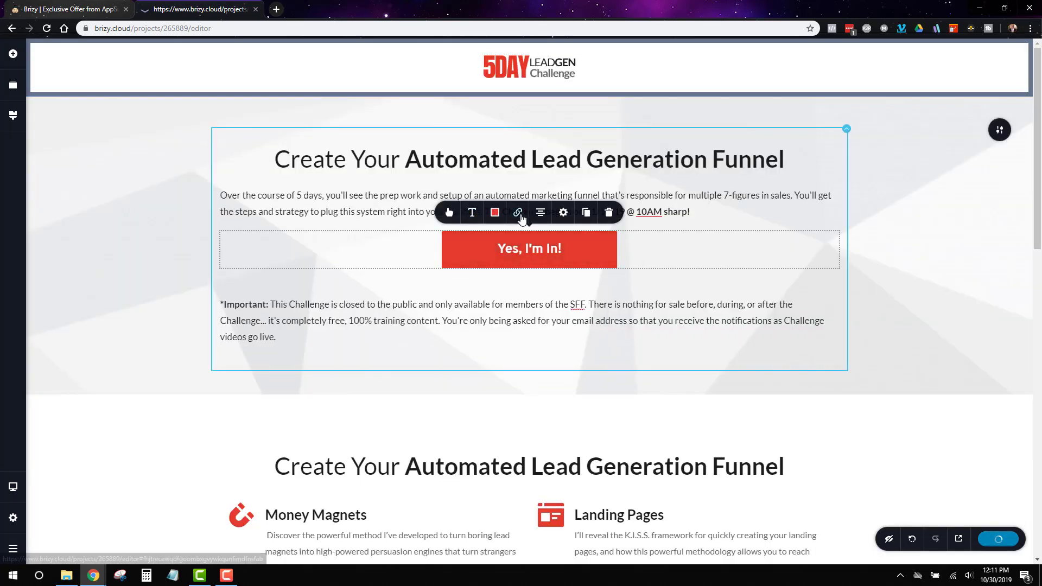
pyautogui.click(518, 213)
pyautogui.click(576, 142)
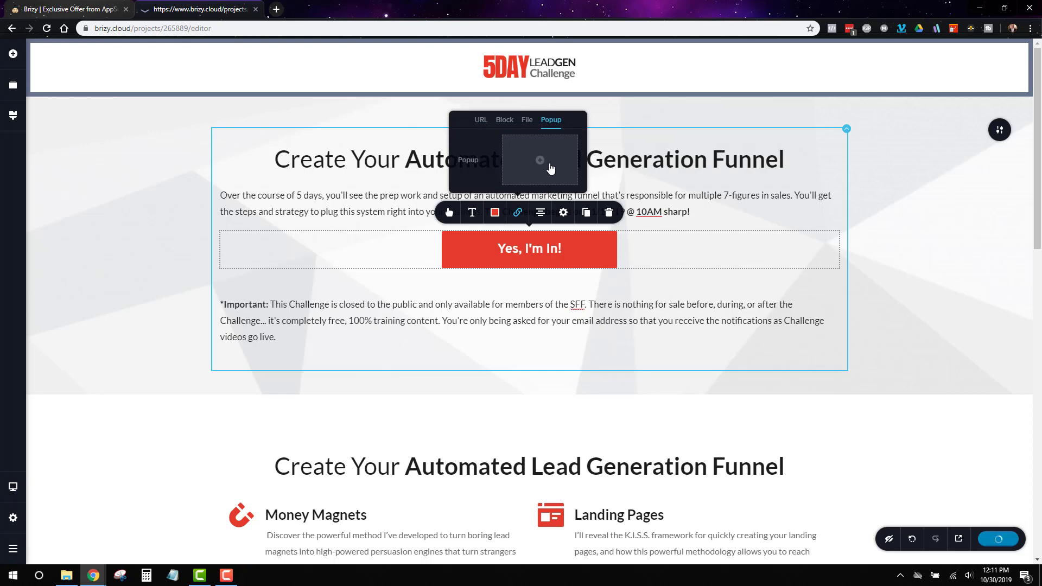
pyautogui.click(535, 159)
pyautogui.click(516, 87)
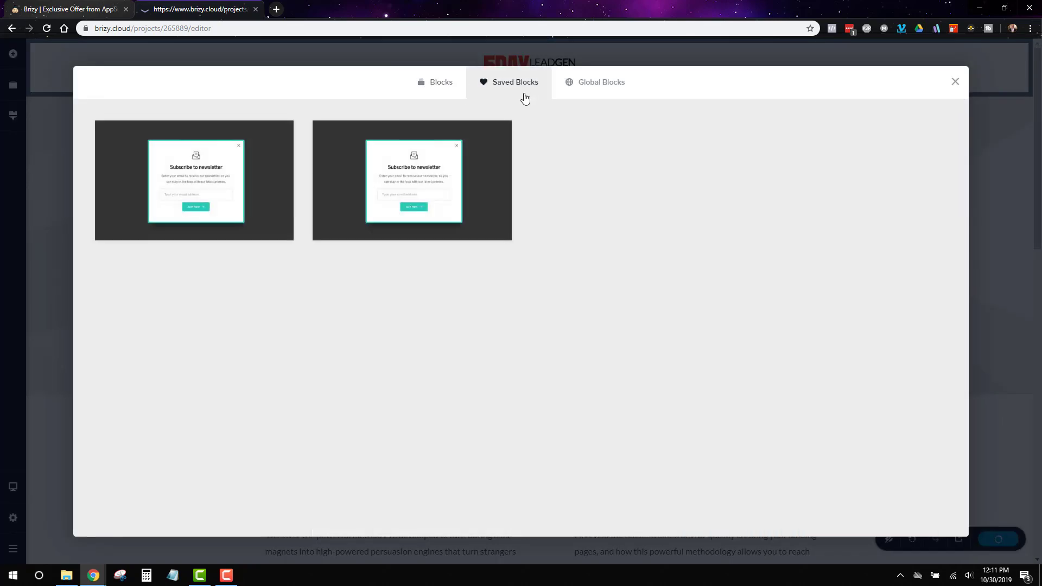
pyautogui.click(471, 190)
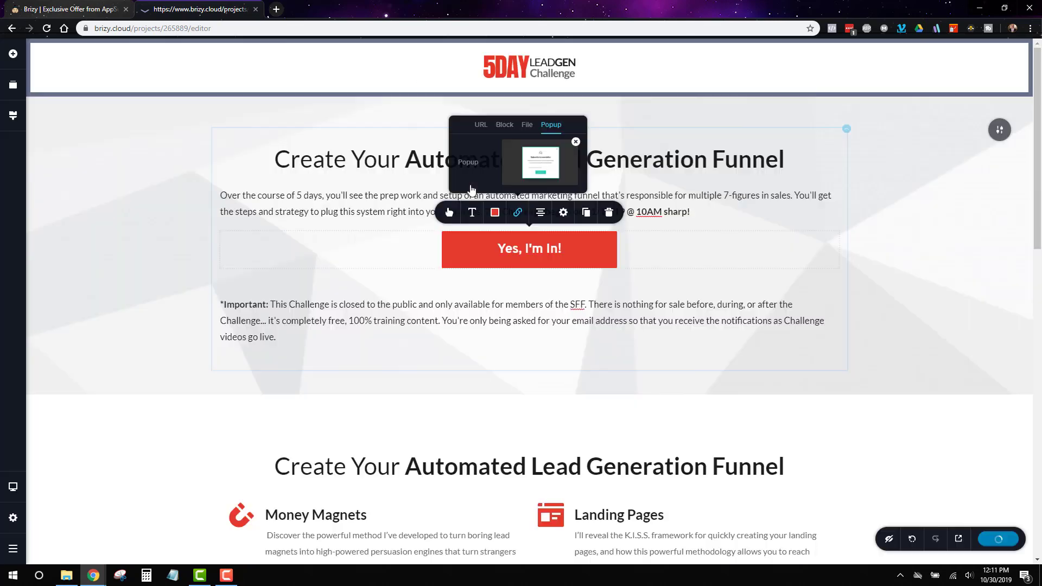
pyautogui.click(541, 173)
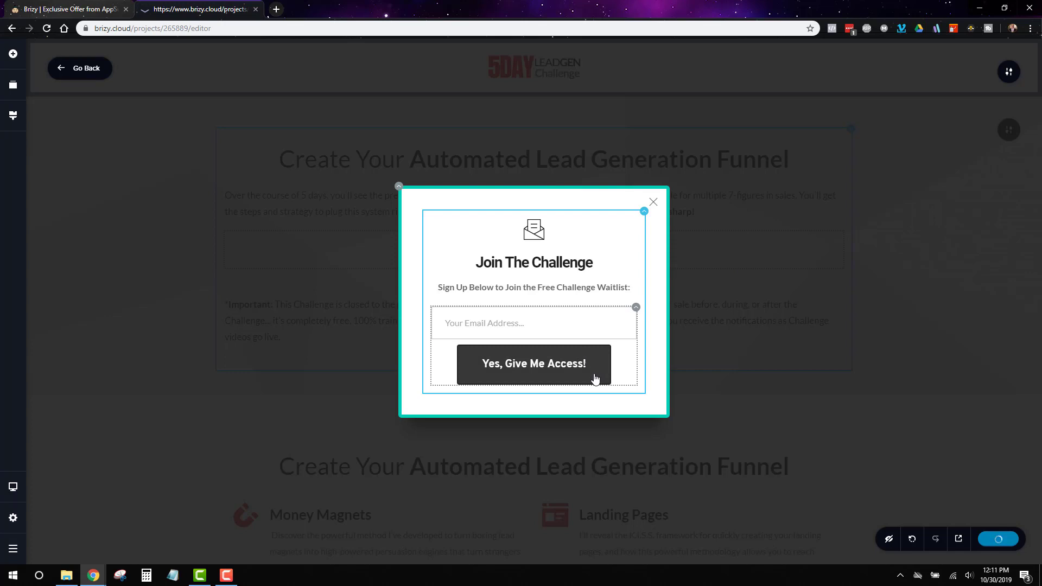
# Step: Open the integration settings of the popup's email form from its "Yes, Give Me Access!" button
pyautogui.click(542, 386)
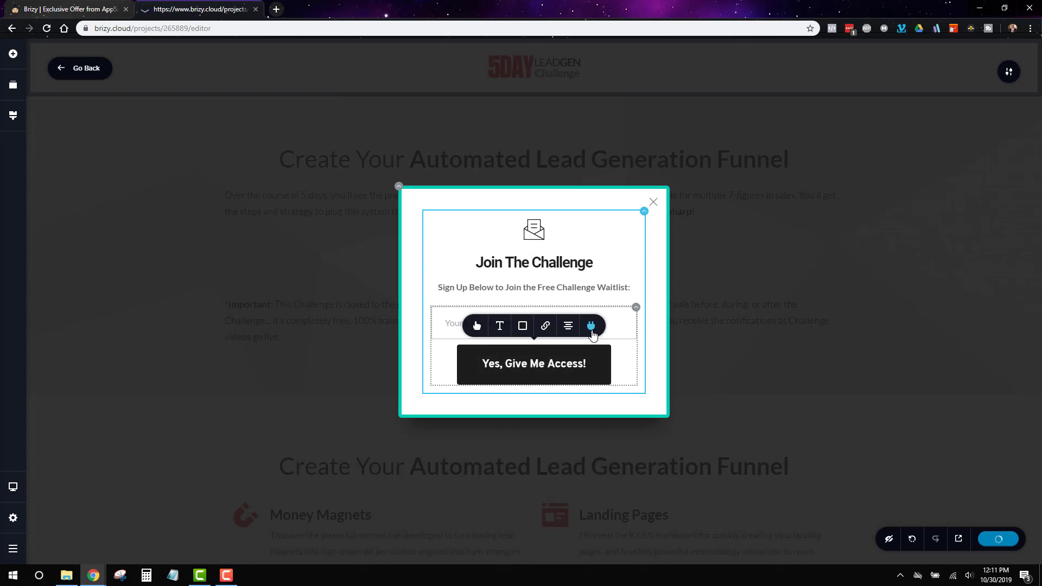
pyautogui.click(592, 327)
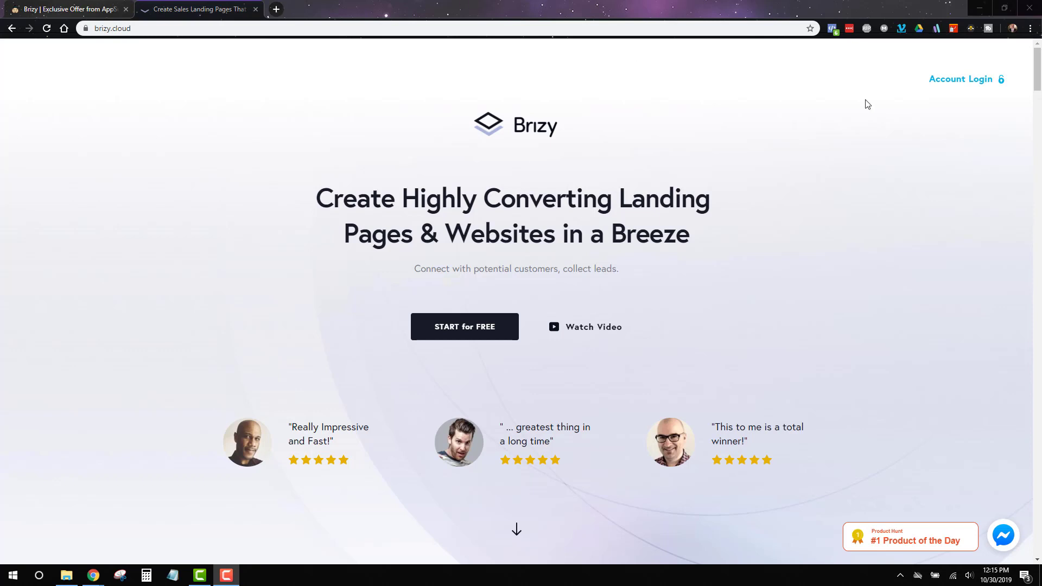
# Step: Open the Brizy account login and examine the notice about password recovery
pyautogui.click(941, 85)
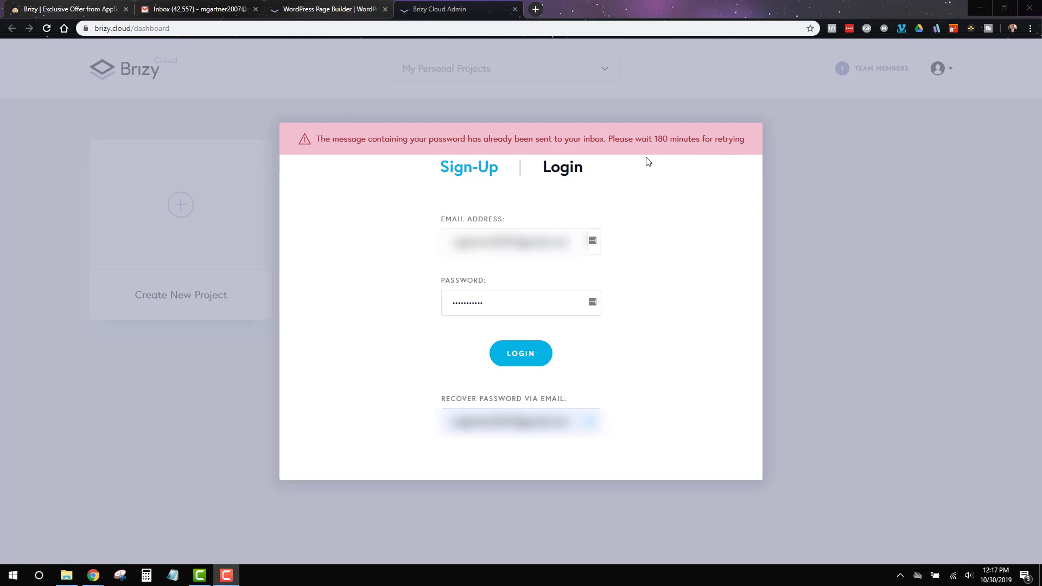
pyautogui.moveTo(654, 142); pyautogui.dragTo(747, 143)
pyautogui.click(719, 204)
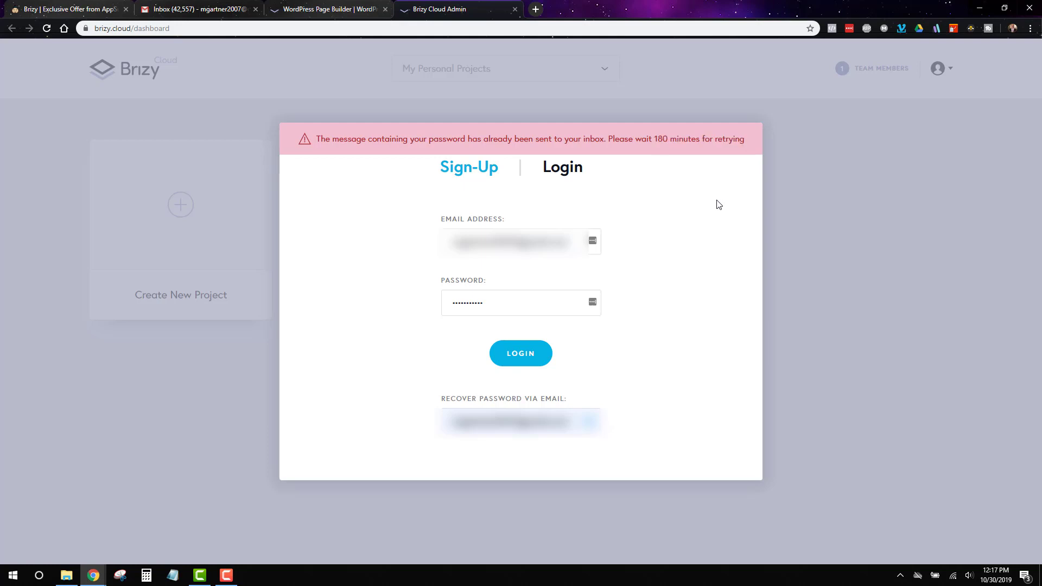